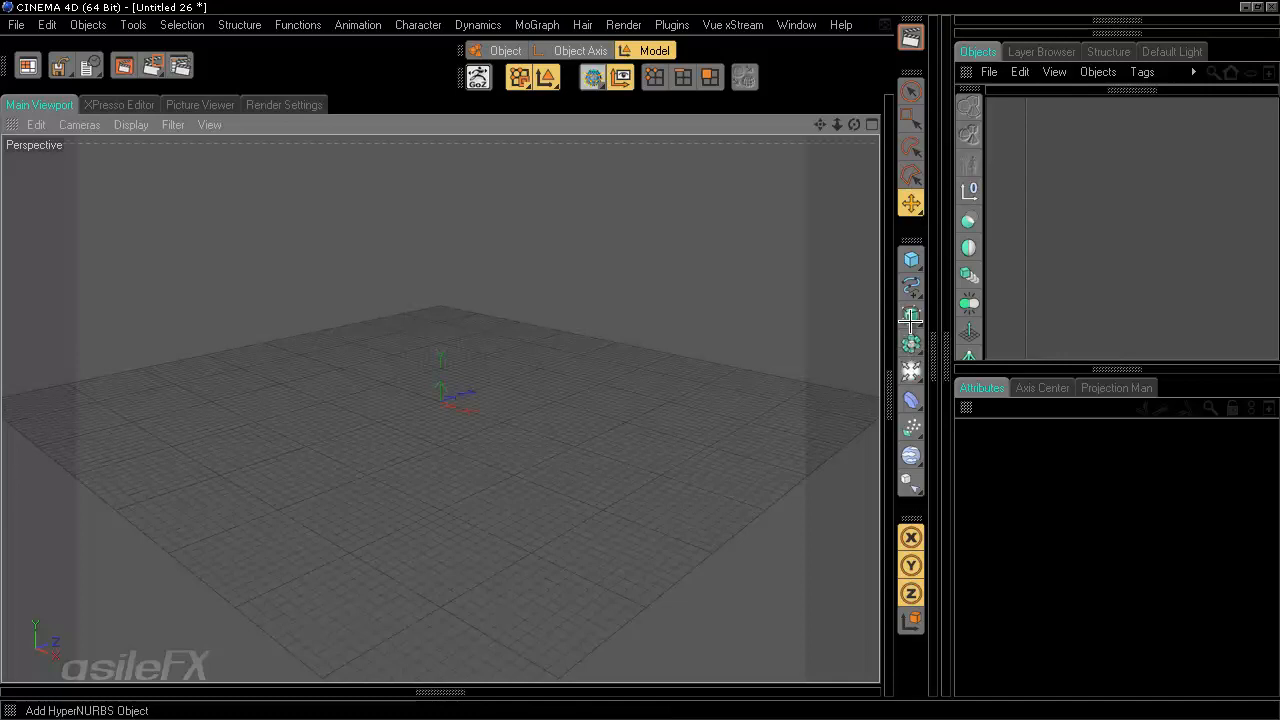
Step: Add a plane primitive to the scene
left_click_drag(911, 259, 648, 358)
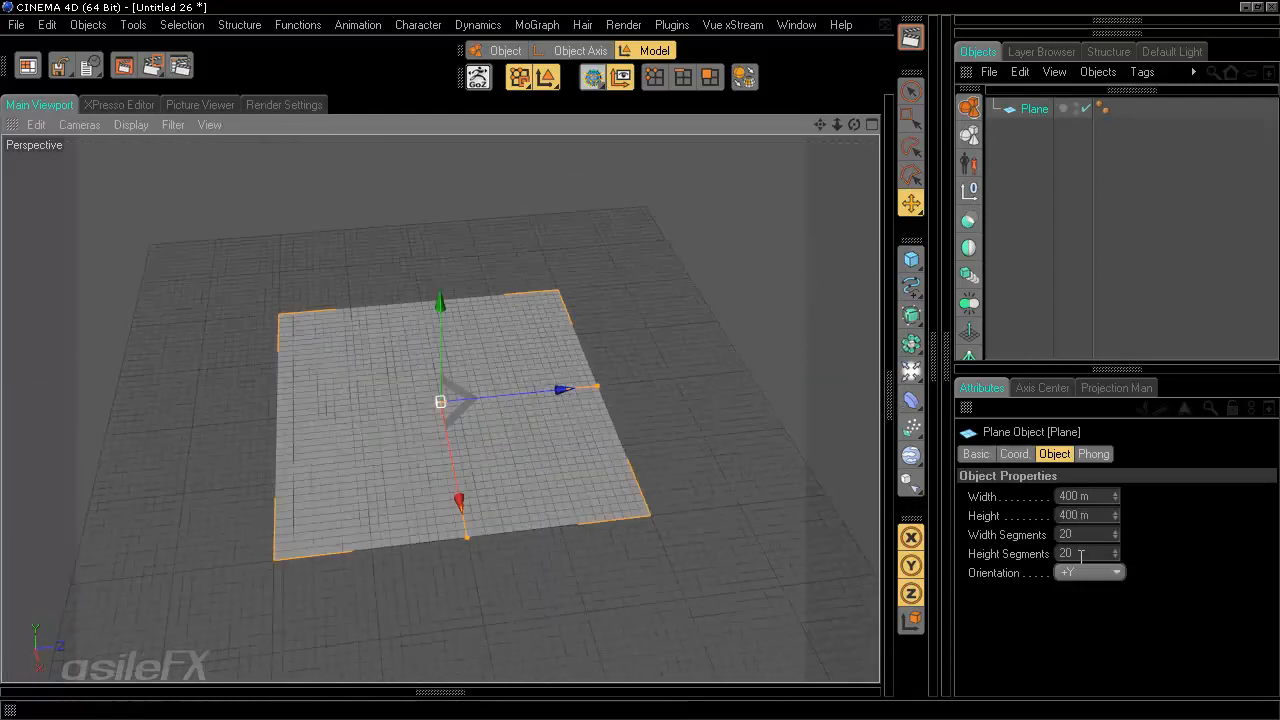
right_click_drag(530, 422, 674, 426, "alt")
left_click_drag(674, 426, 642, 360, "alt")
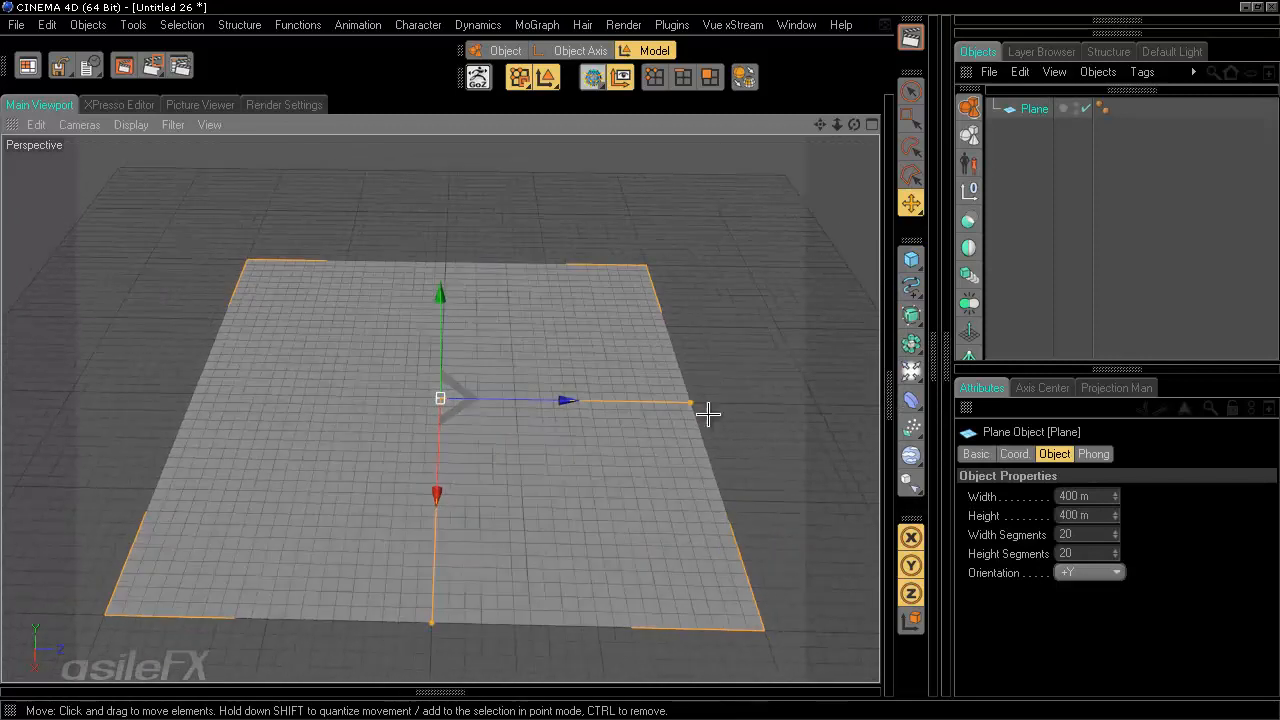
Step: Draw a wavy freehand spline in the Top view, running along Z across the plane's left half and past both edges
middle_click(610, 275)
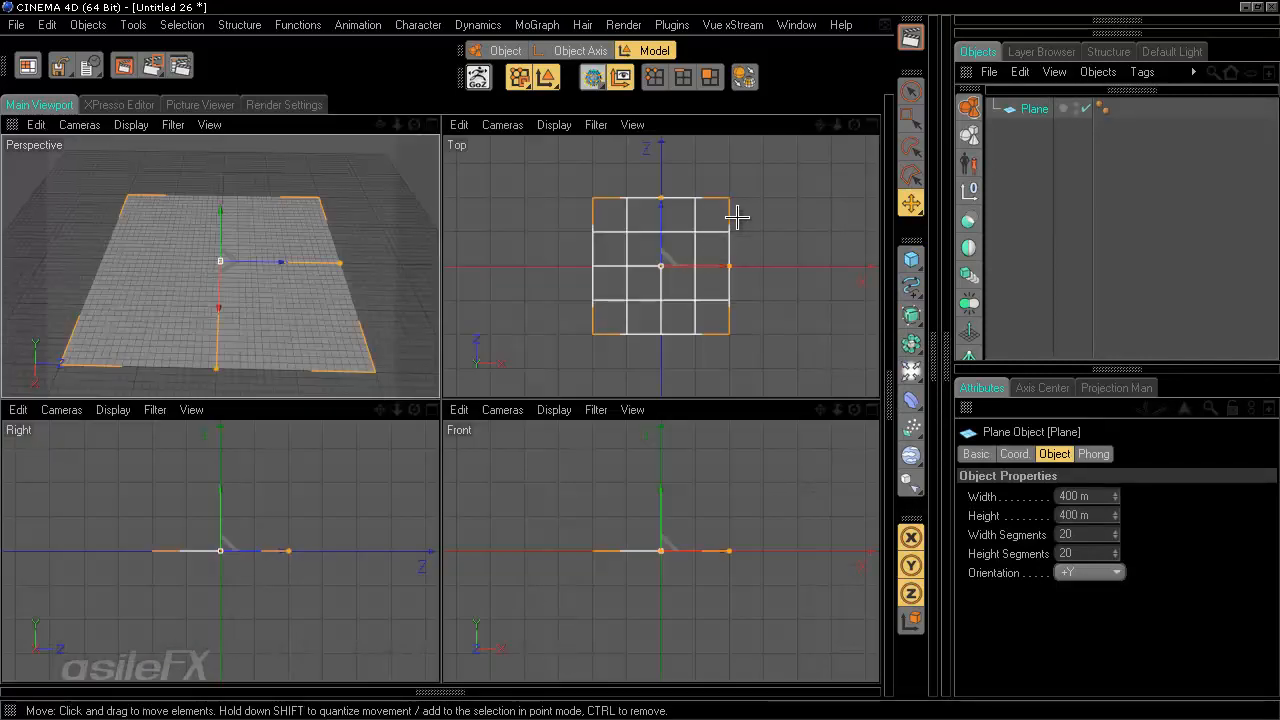
middle_click(737, 214)
right_click_drag(726, 251, 674, 351, "alt")
middle_click_drag(688, 352, 639, 360, "alt")
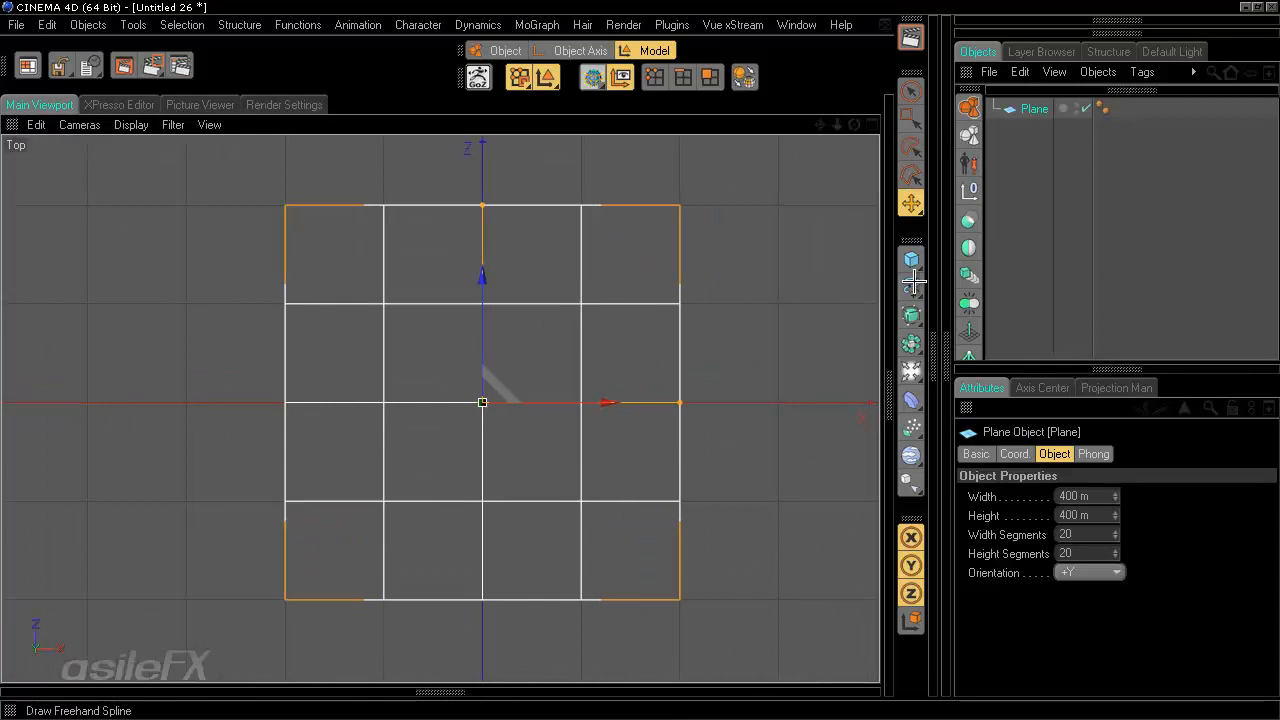
left_click_drag(913, 283, 968, 308)
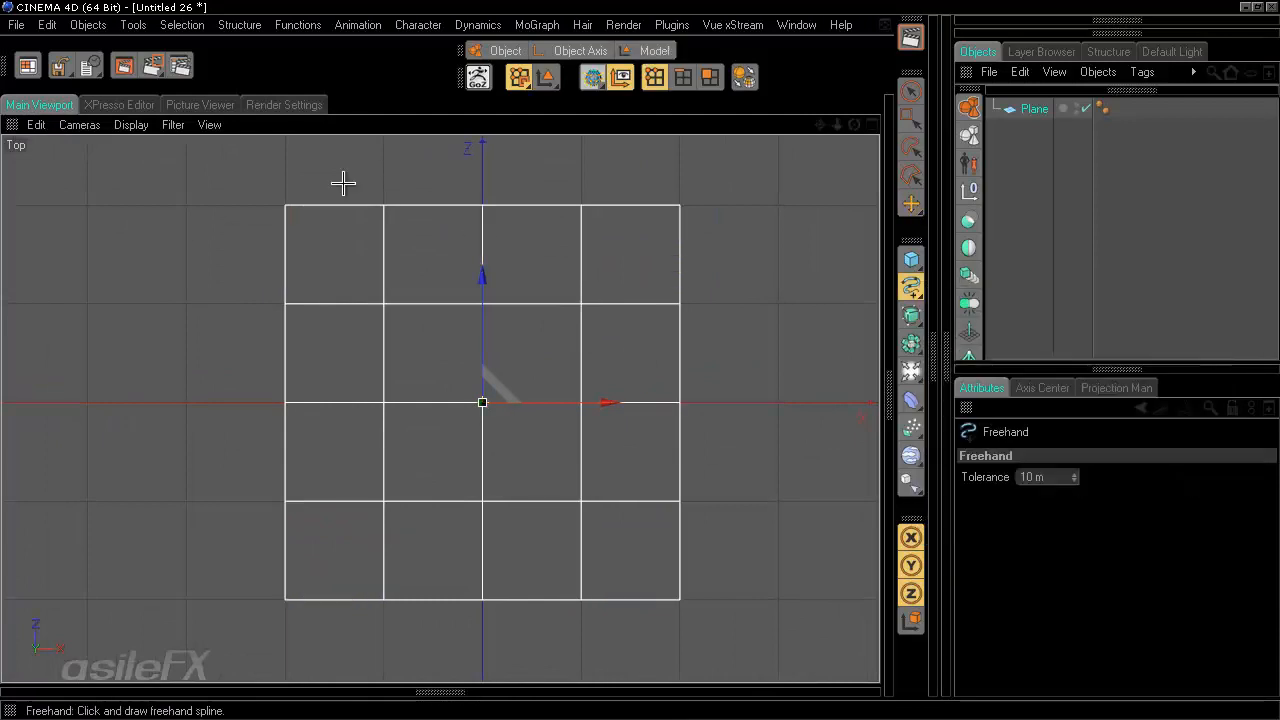
left_click_drag(379, 162, 428, 636)
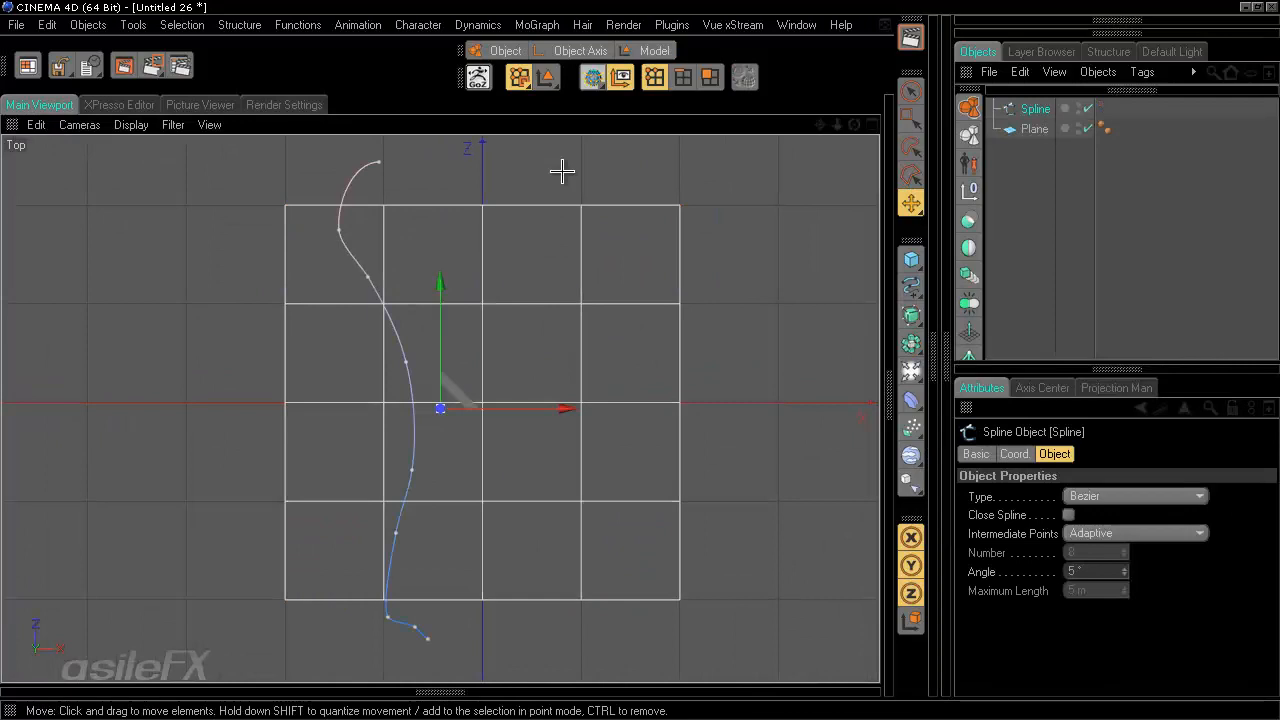
Step: Draw two more freehand splines: one from upper left to lower right, one from lower left to upper right across the plane
key("space")
mouse_move(423, 177)
left_mouse_down()
mouse_move(432, 250)
mouse_move(773, 450)
mouse_move(795, 519)
left_mouse_up()
left_click(911, 287)
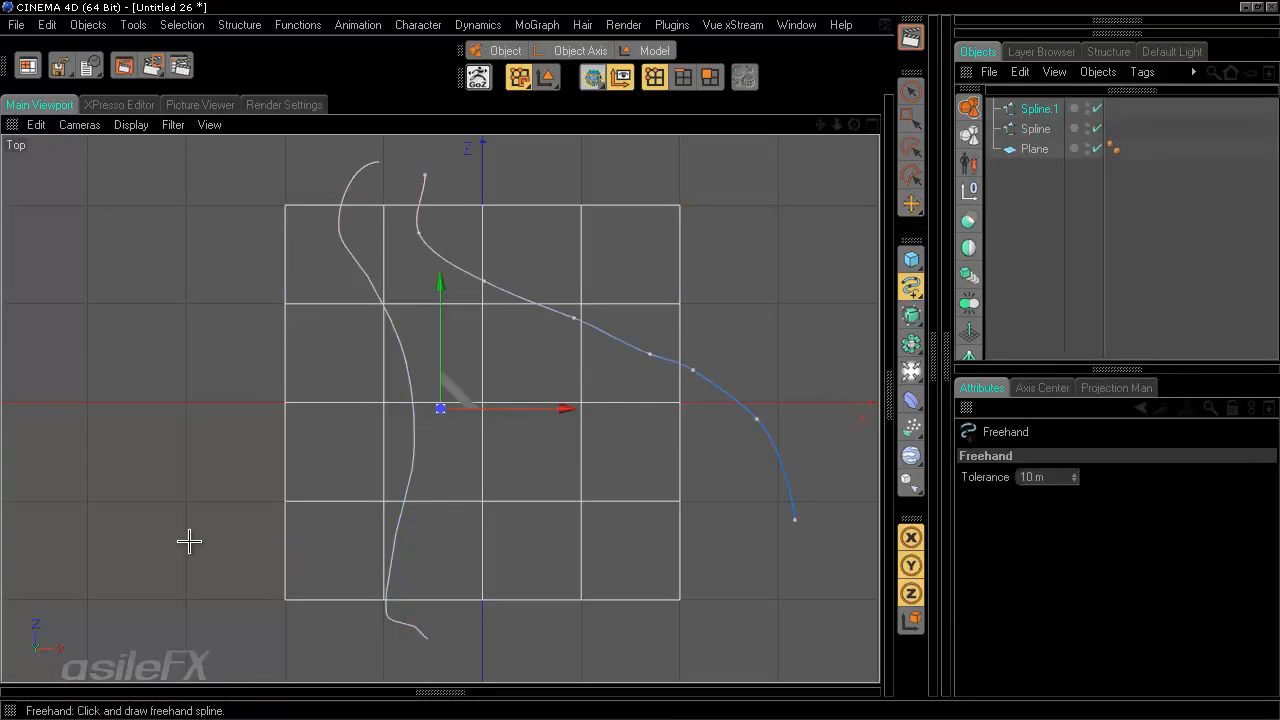
left_click_drag(200, 564, 393, 541)
left_click_drag(520, 363, 682, 156)
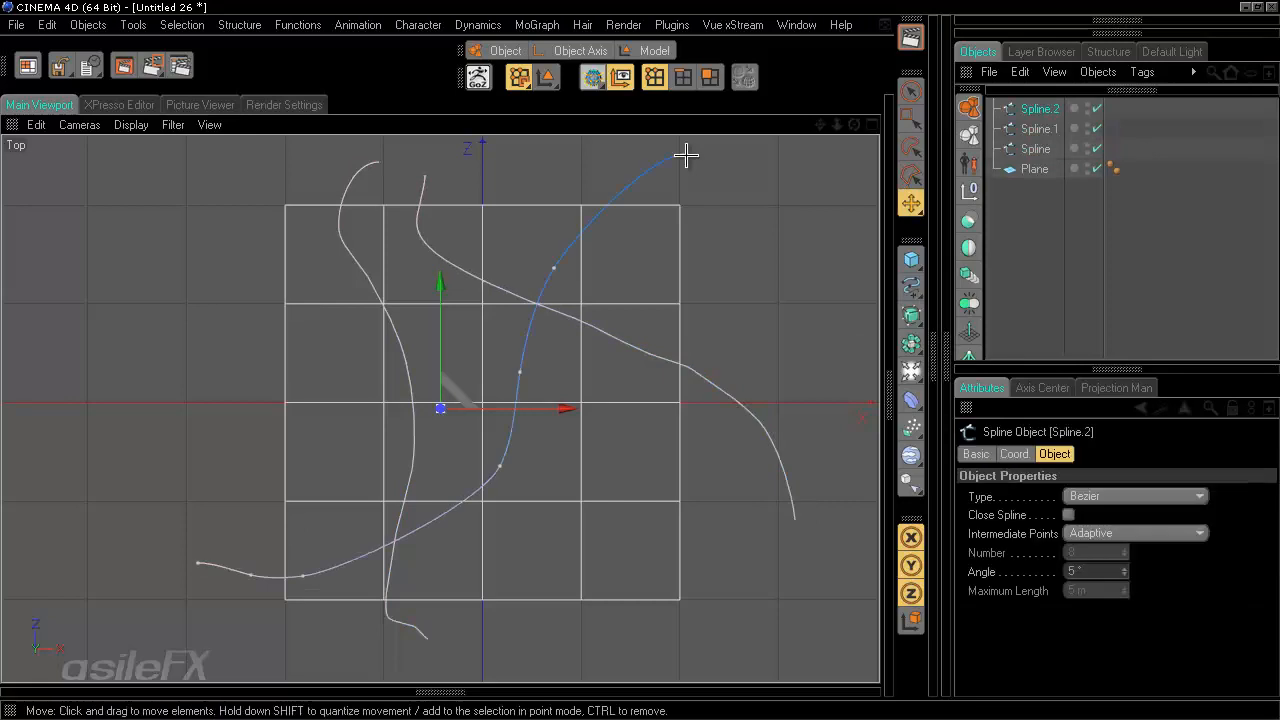
Step: Draw a fourth freehand spline across the plane's lower half, running along X and extending past its left and right edges
left_click(911, 287)
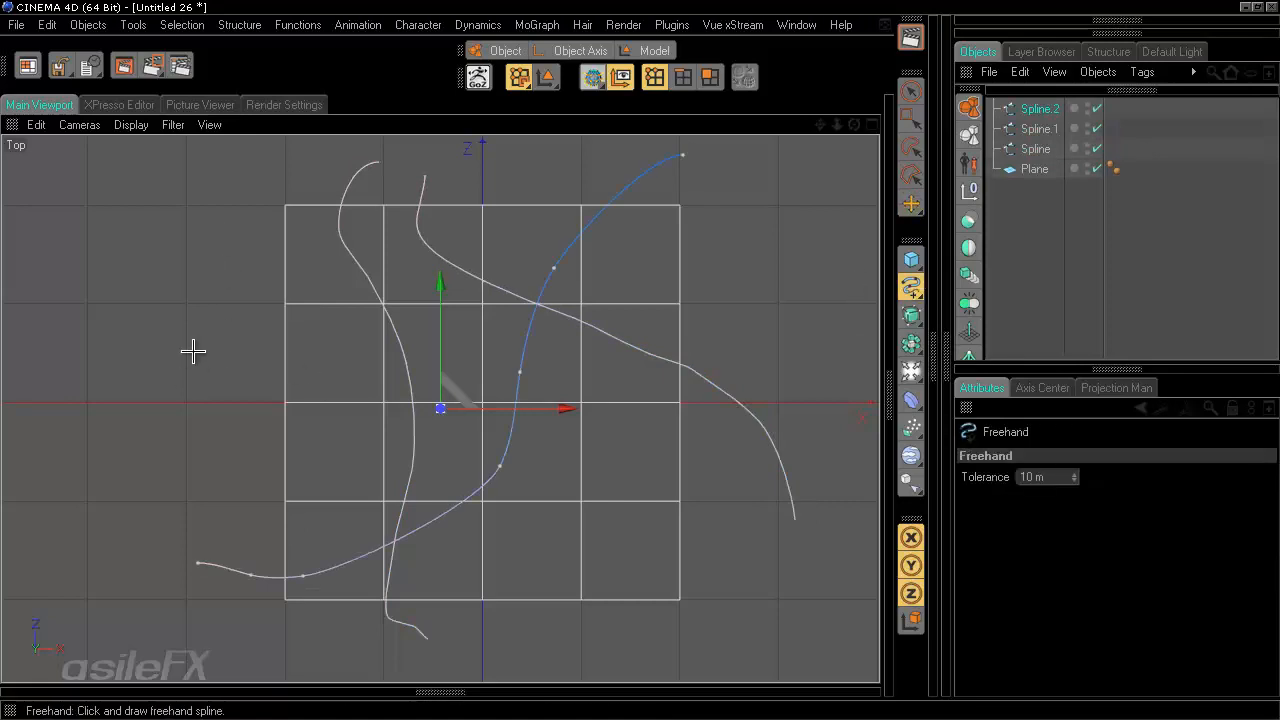
left_click_drag(726, 475, 697, 464)
left_click_drag(252, 424, 113, 457)
key("e")
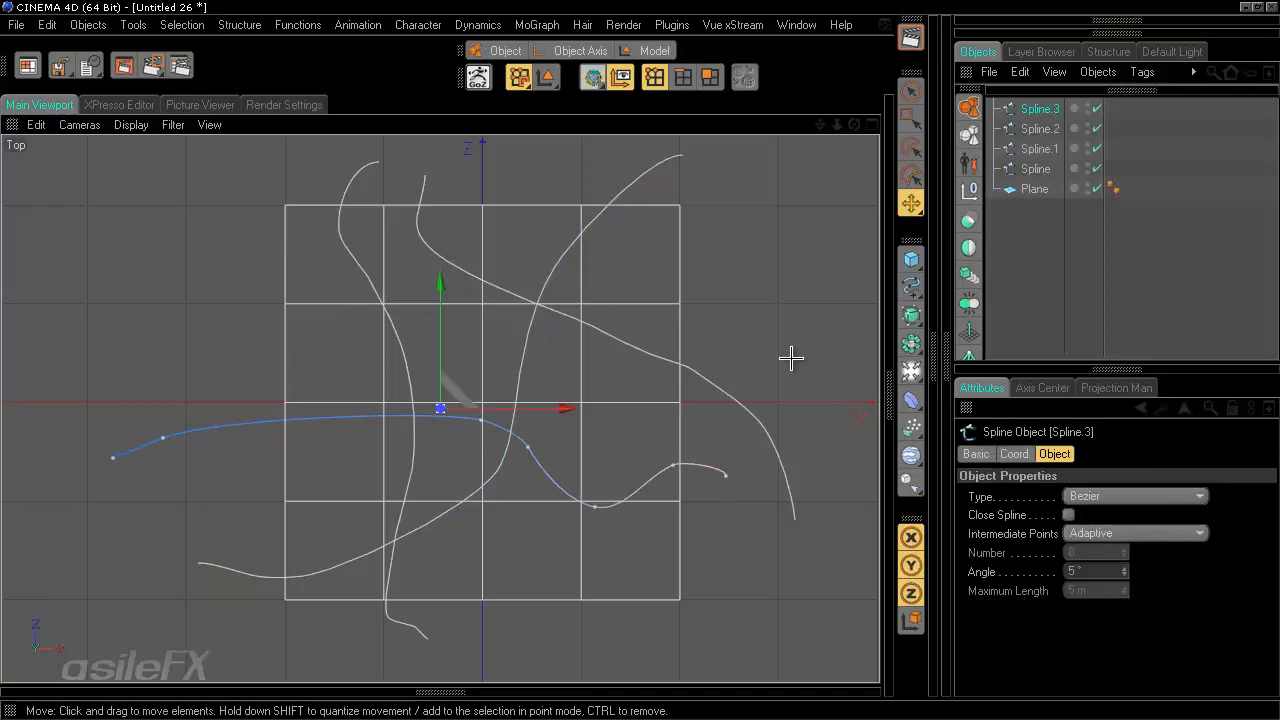
Step: Select all four splines in the Perspective view and connect them into one additional spline object, keeping the originals
middle_click(698, 278)
middle_click(337, 240)
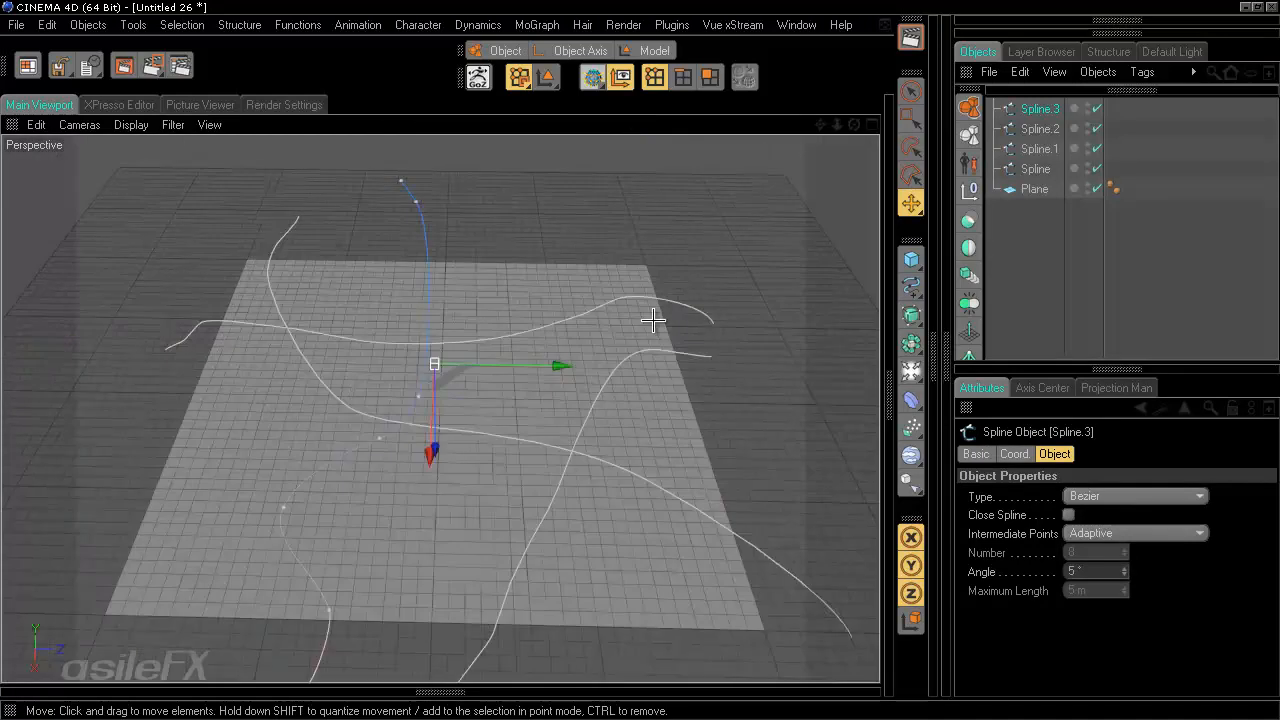
left_click_drag(652, 319, 586, 318, "alt")
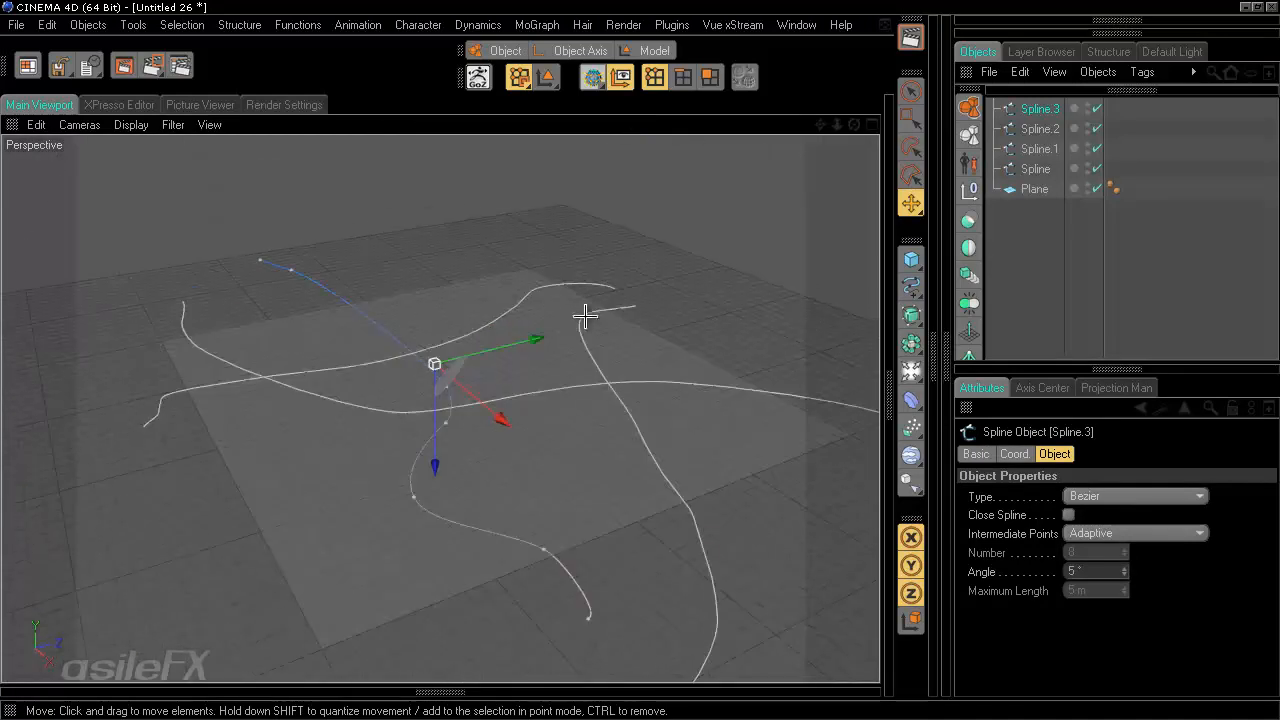
left_click(1033, 172, "shift")
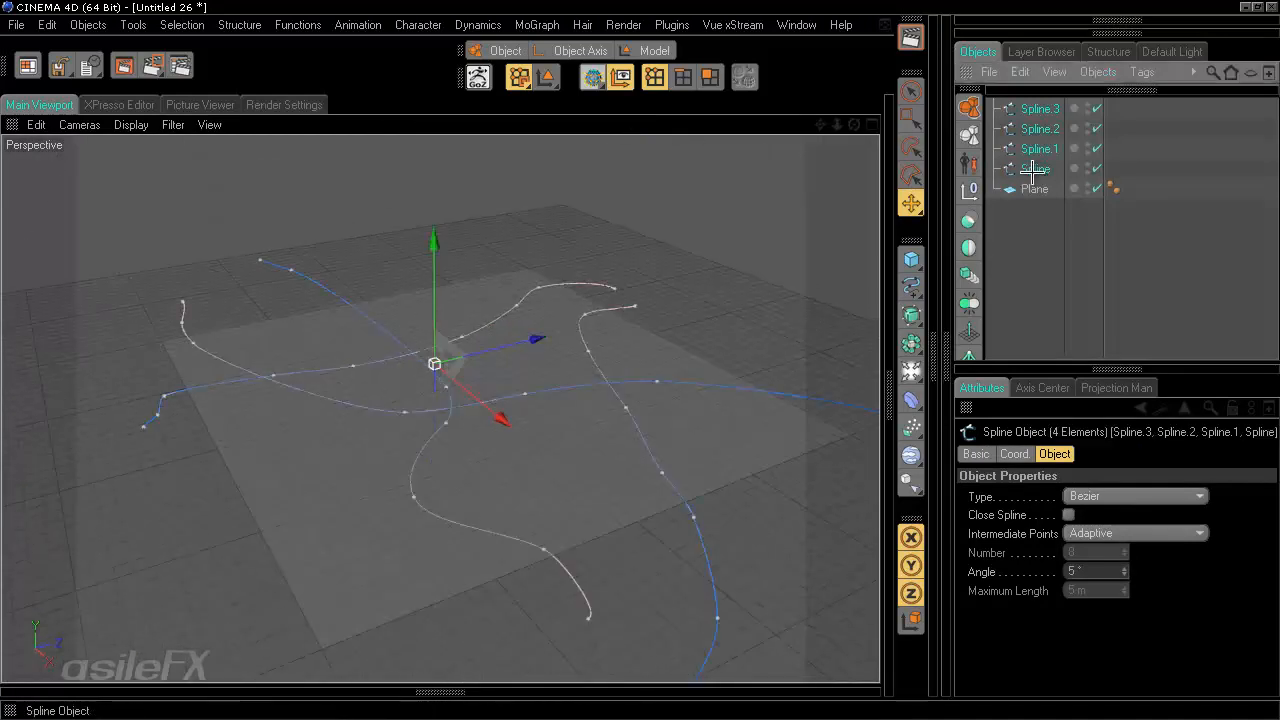
left_click(298, 25)
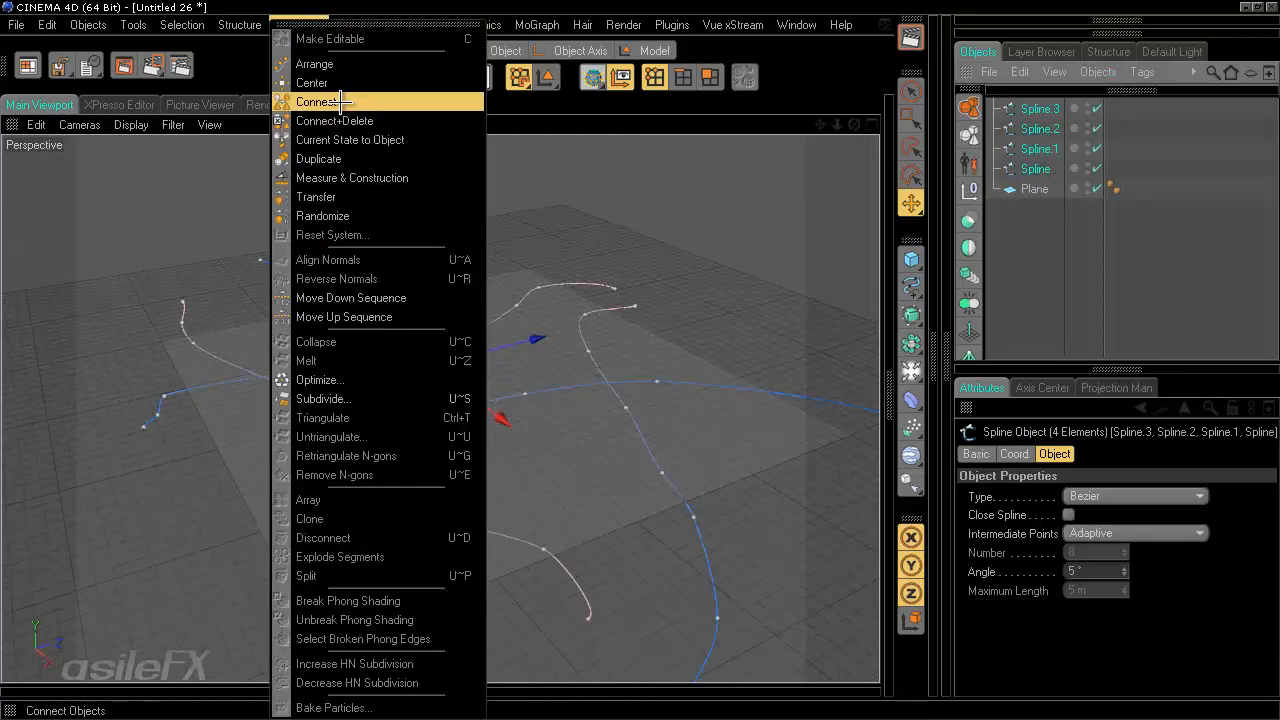
left_click(343, 102)
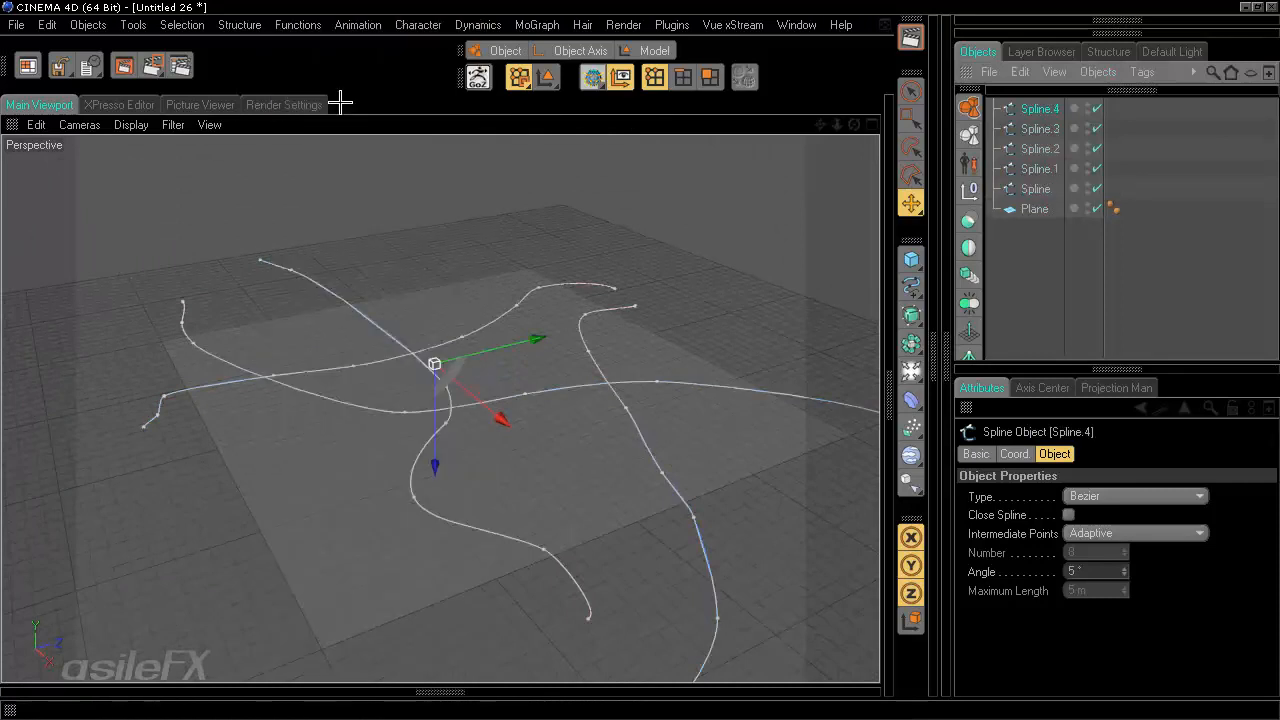
Step: Group the four original splines under a null, hide it, and place it below the plane in the object hierarchy
left_click(1038, 188, "shift")
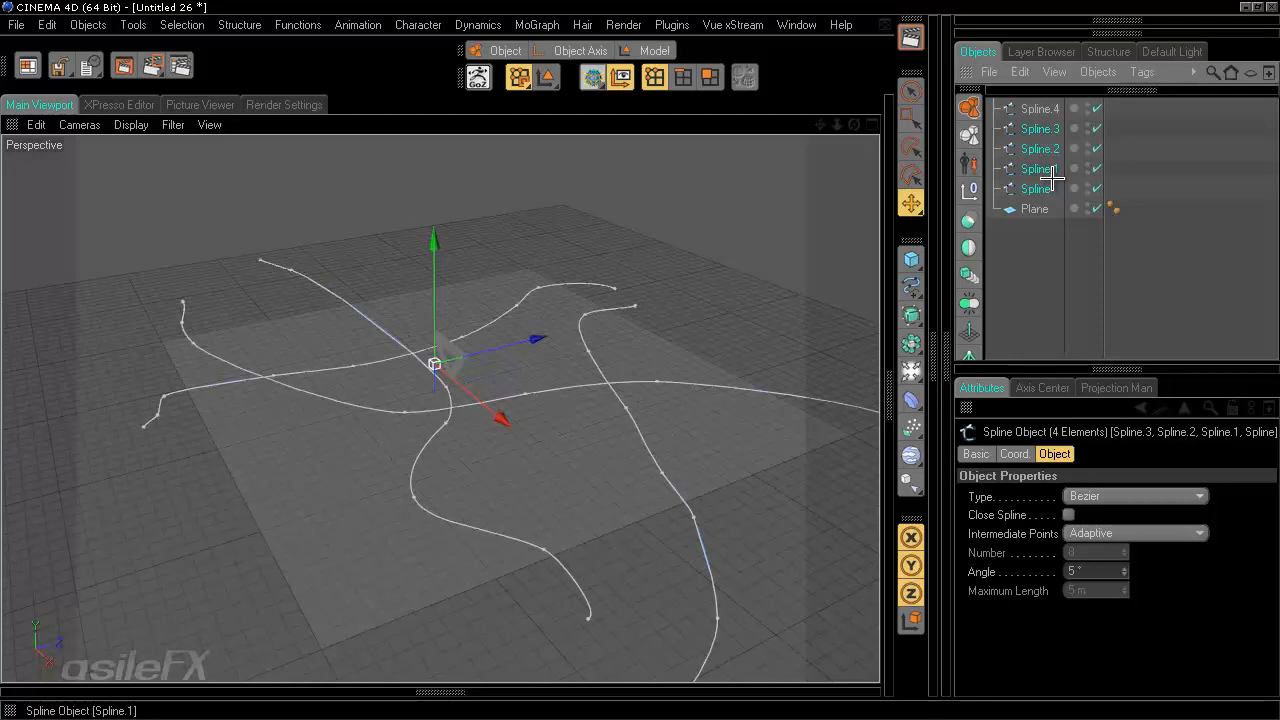
key("alt+g")
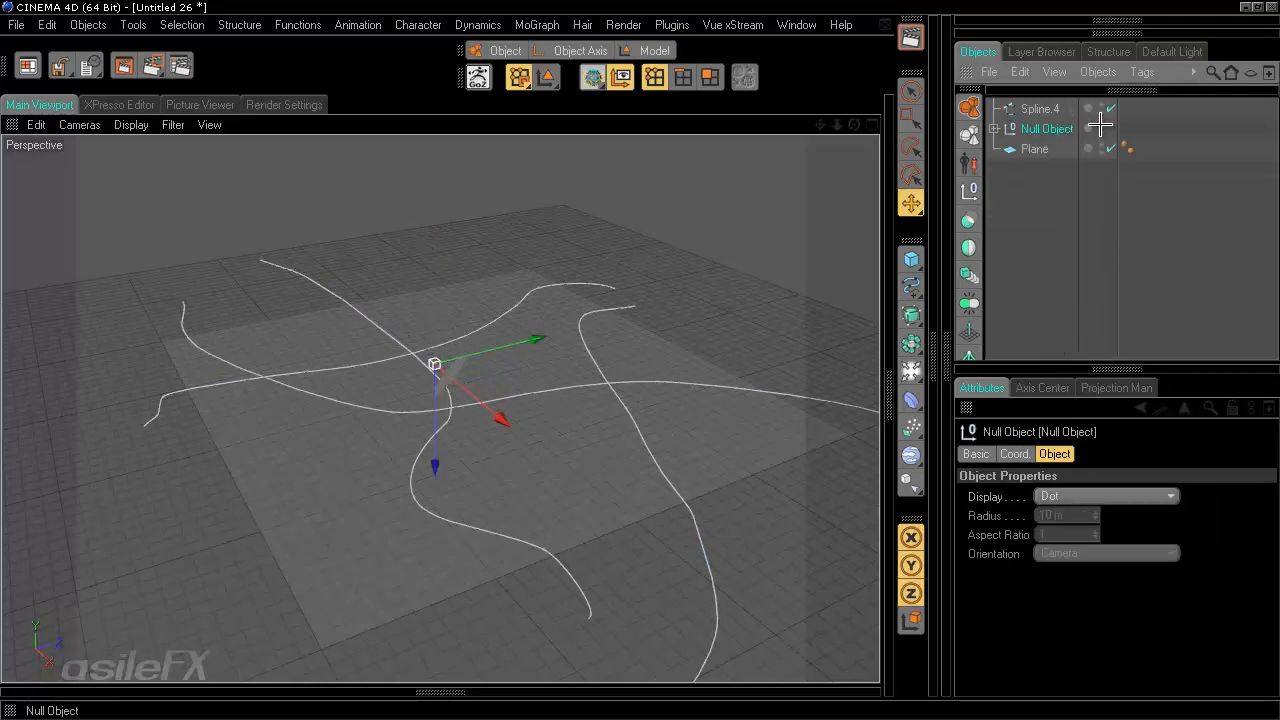
left_click_drag(1056, 134, 1054, 177)
left_click(1066, 226)
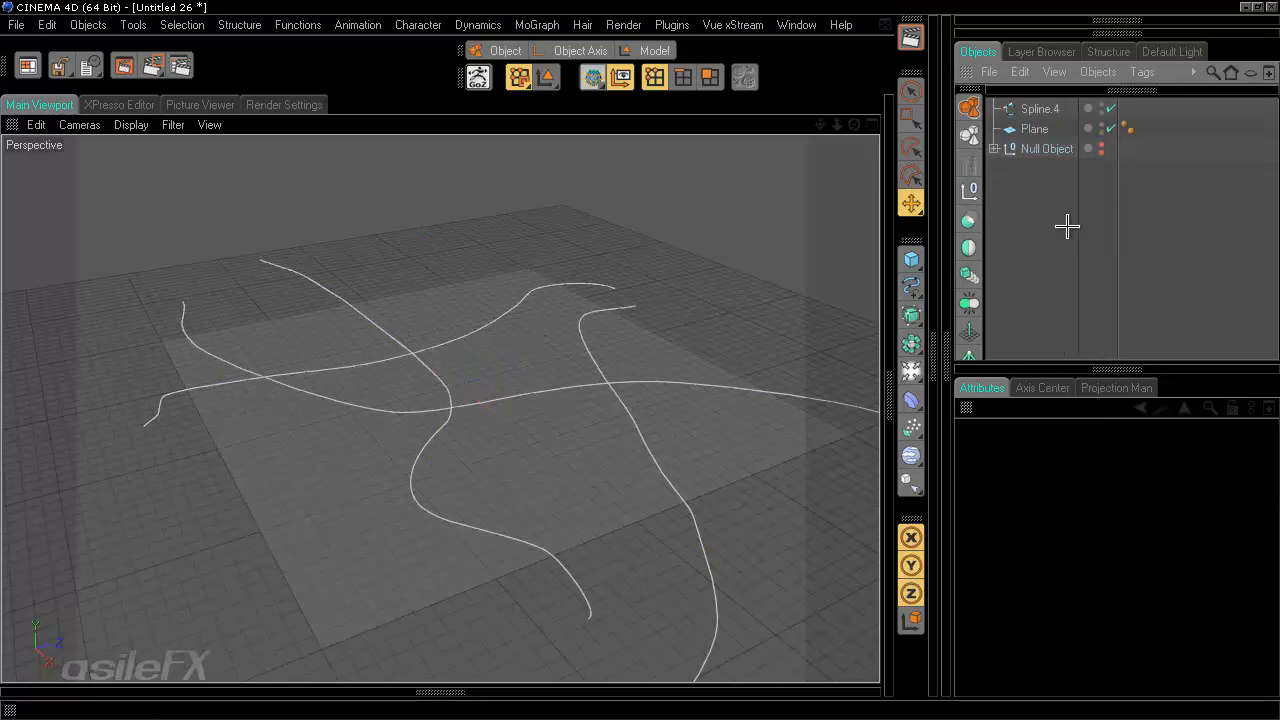
Step: Duplicate the connected spline Spline.4 and rename the copy Spline_group
scroll(666, 357, "up", 3)
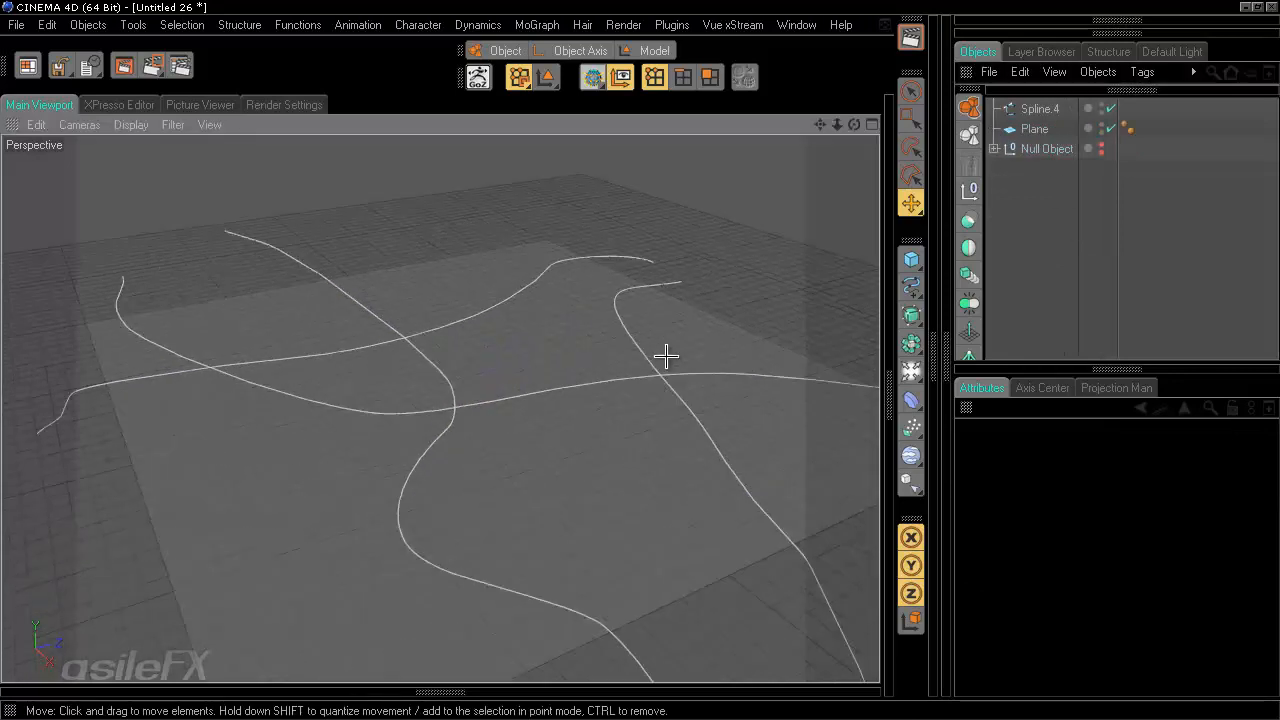
left_click_drag(728, 316, 637, 362, "alt")
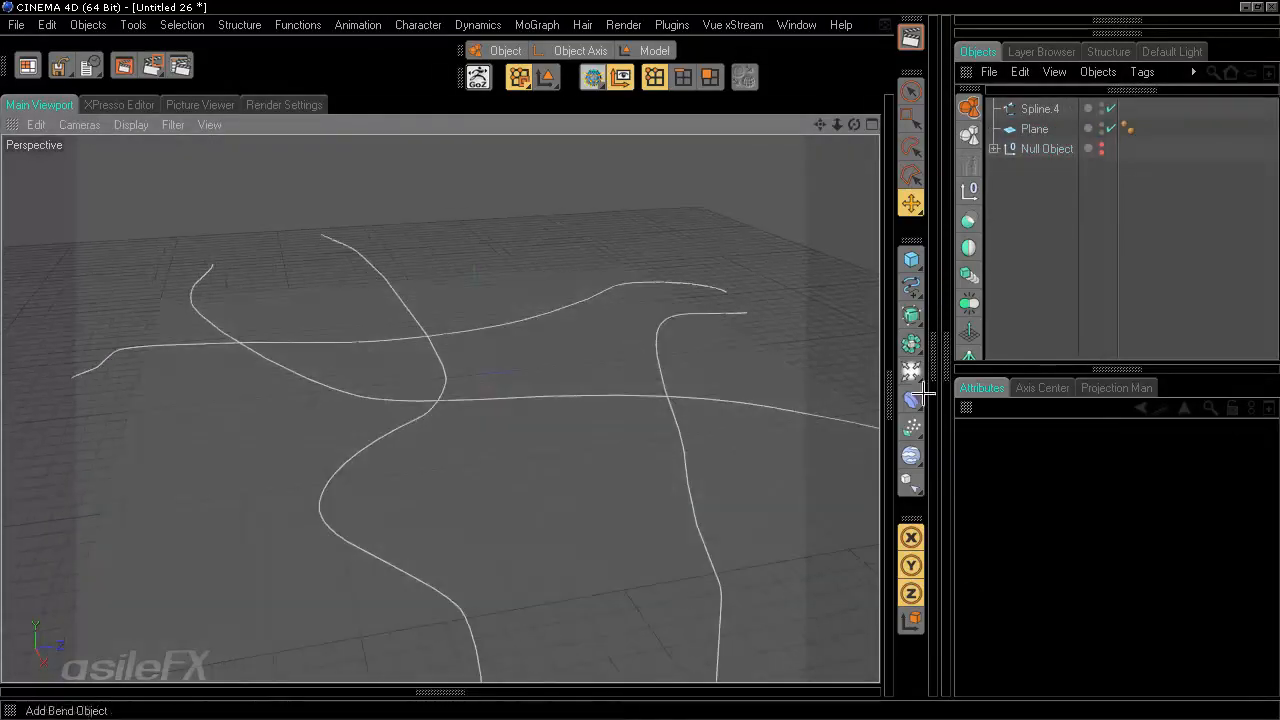
left_click(1040, 108)
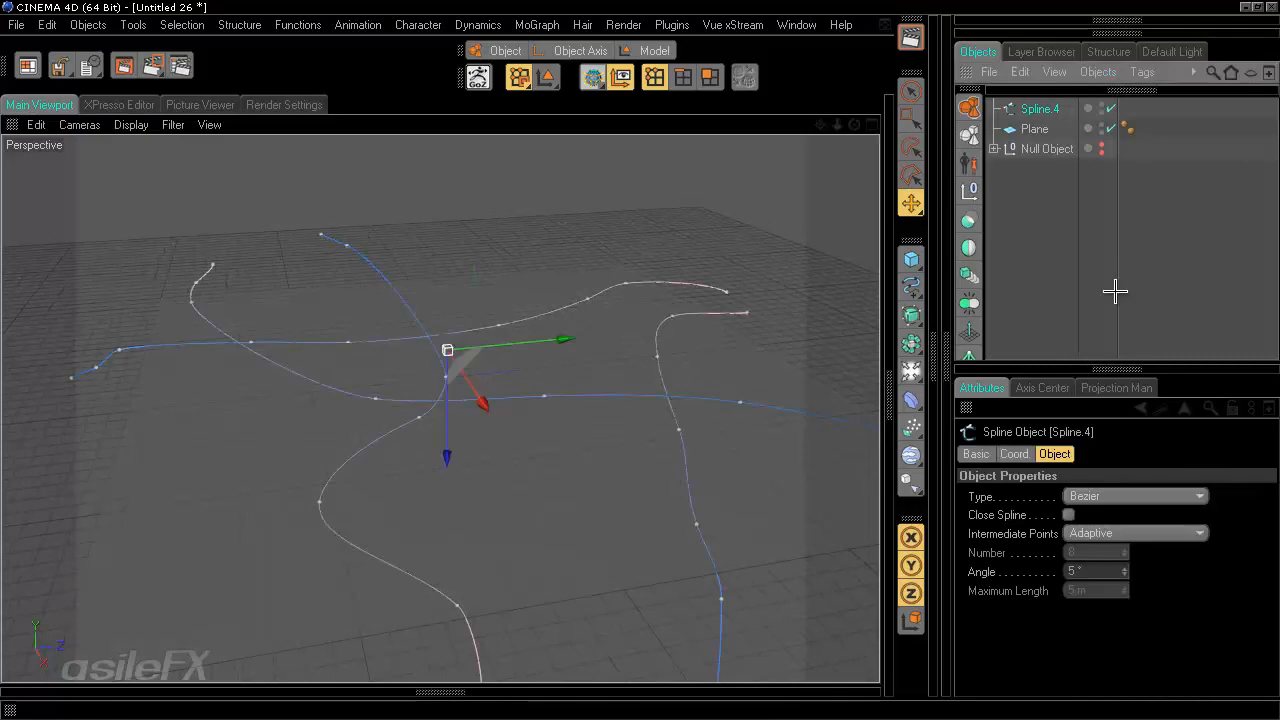
key("ctrl+v")
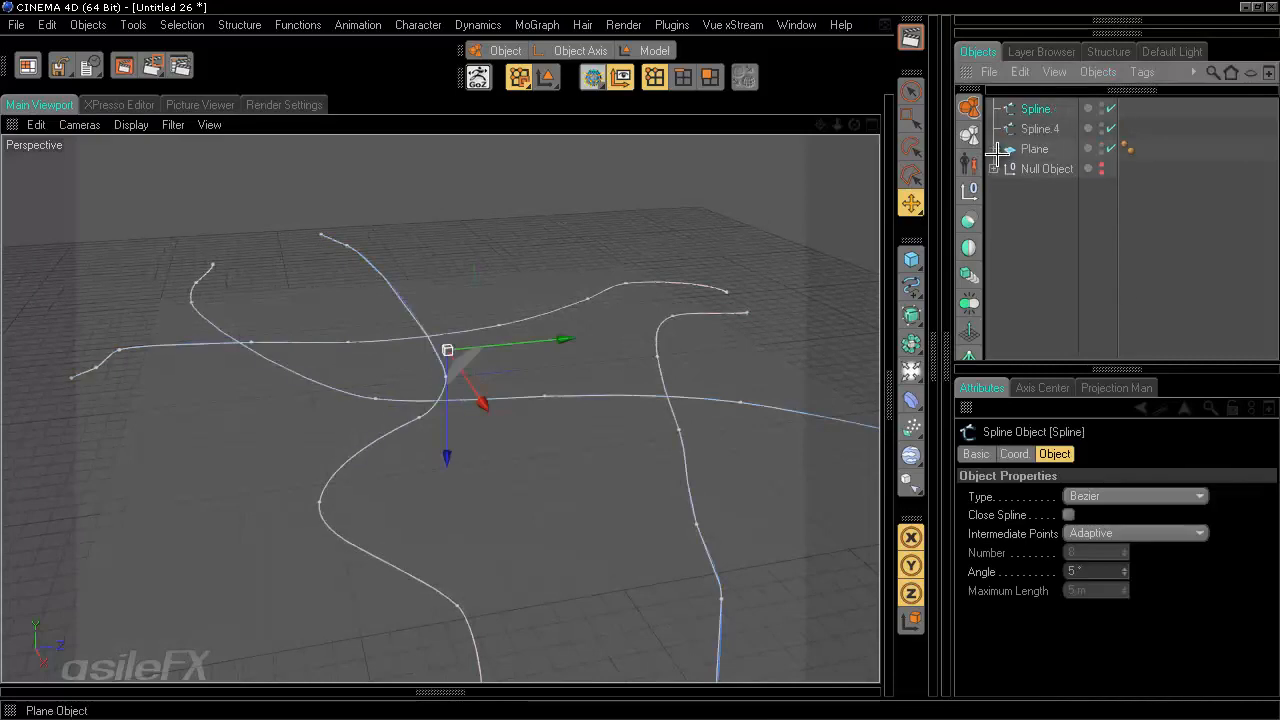
left_click(1050, 212)
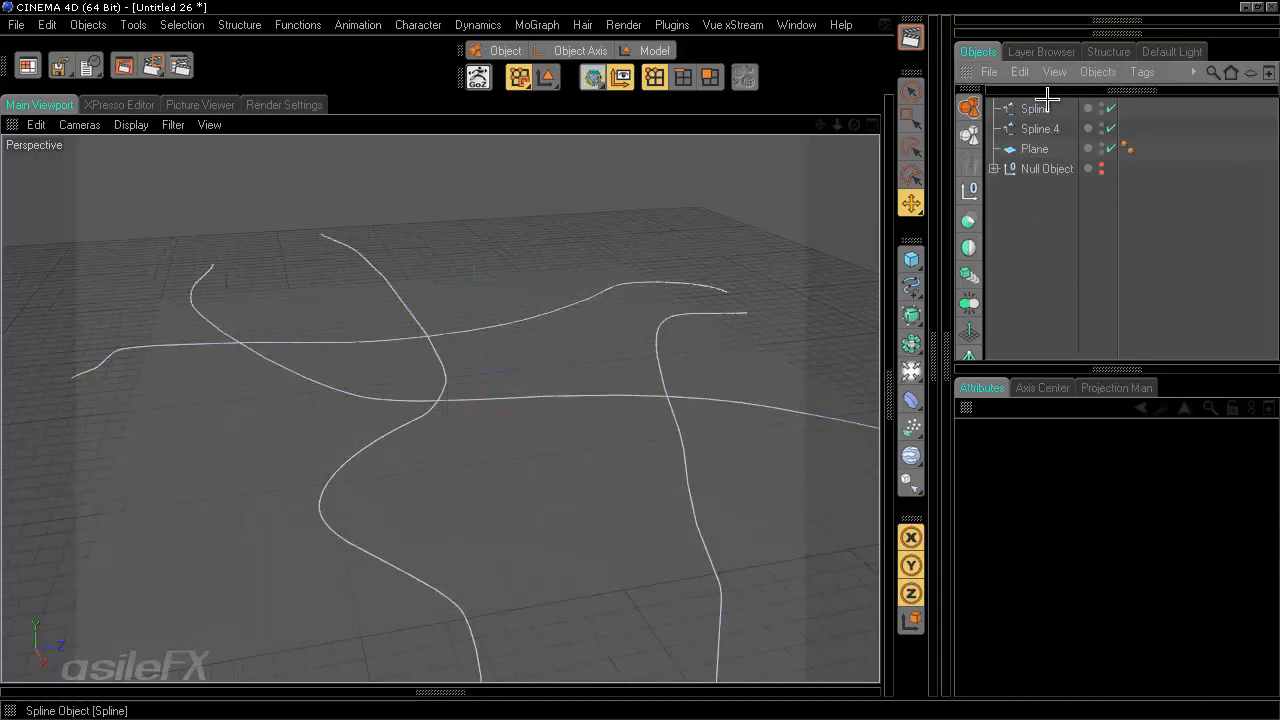
left_click(1043, 108)
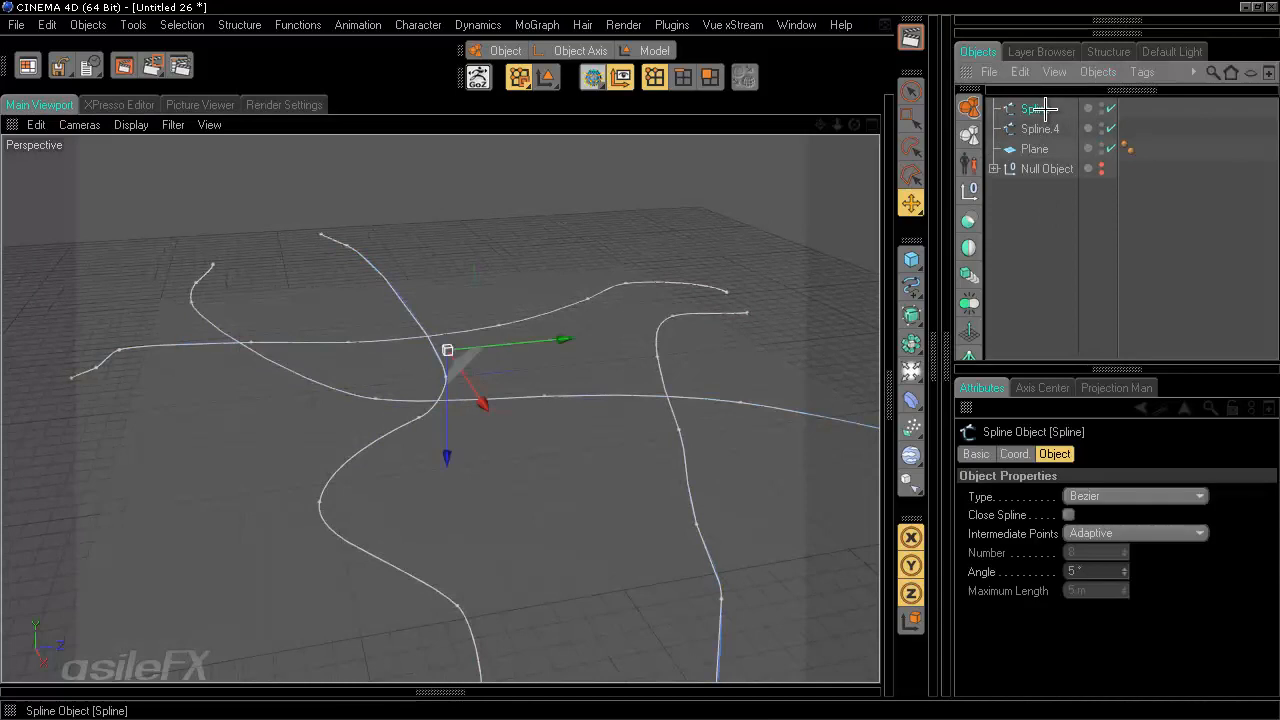
double_click(1043, 108)
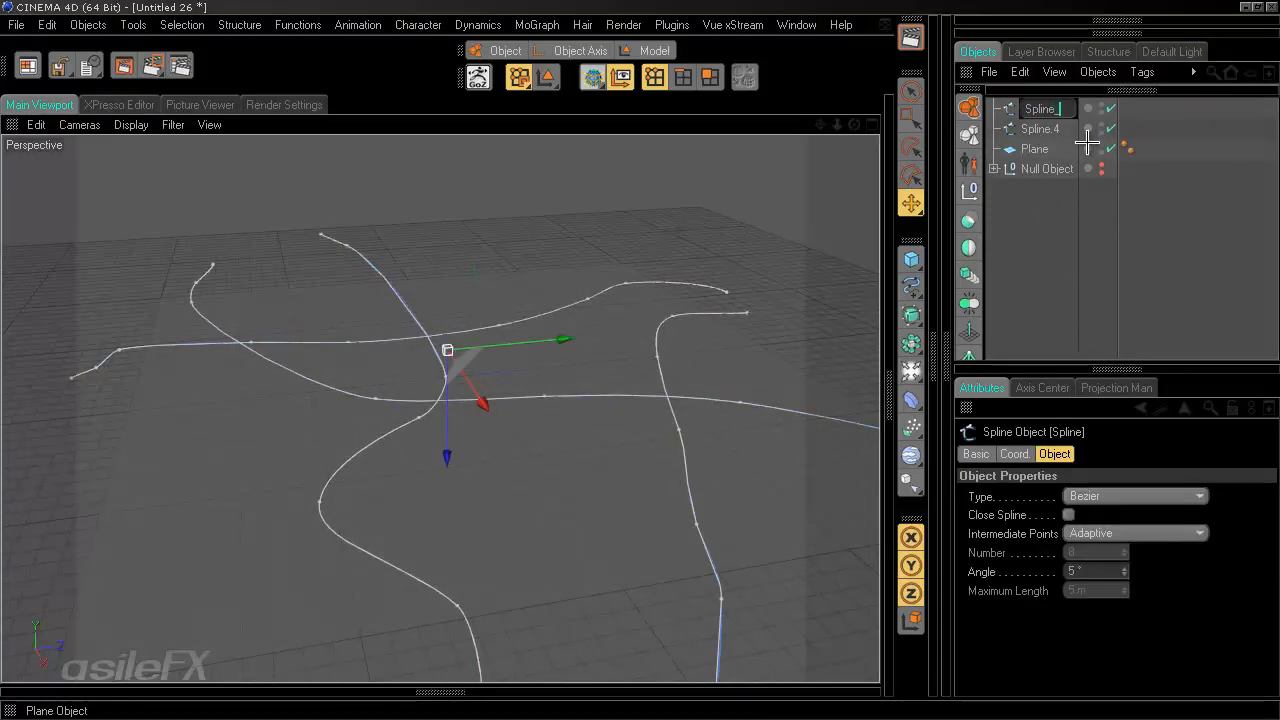
type("_group")
key("Return")
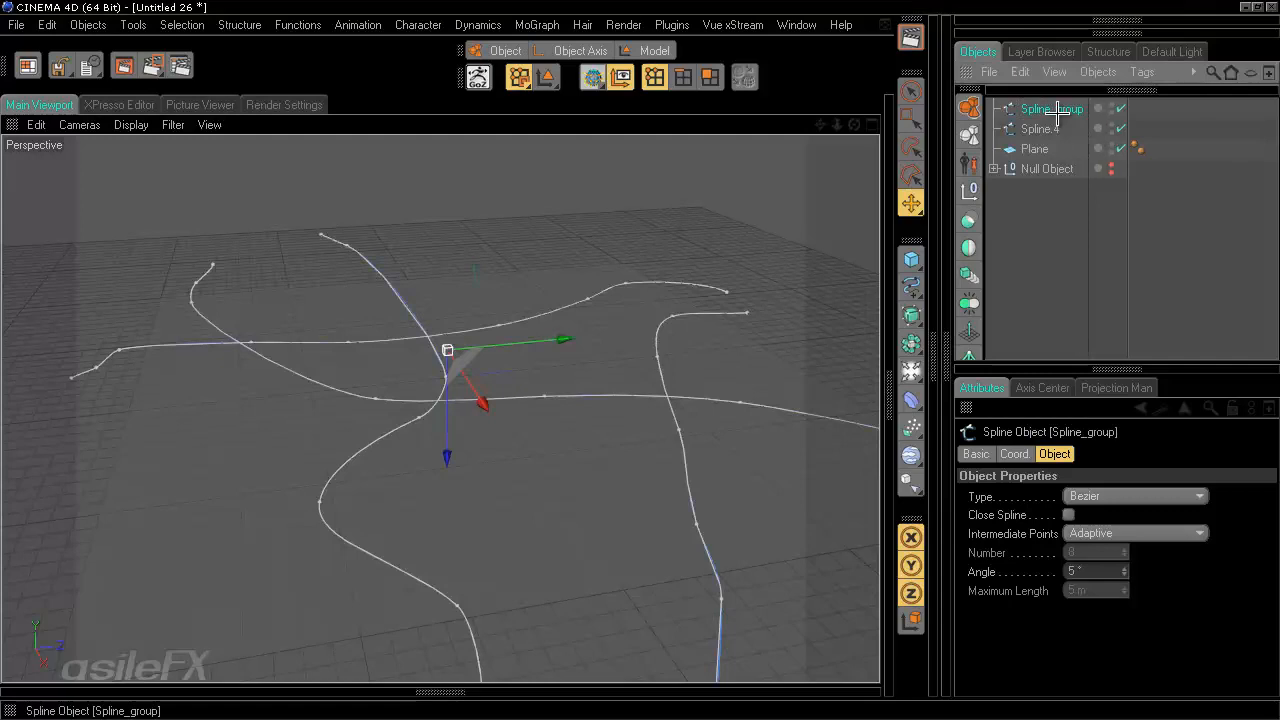
Step: Place Spline_group below Plane in the object hierarchy and hide it in the editor and renderer
left_click_drag(1056, 111, 1058, 160)
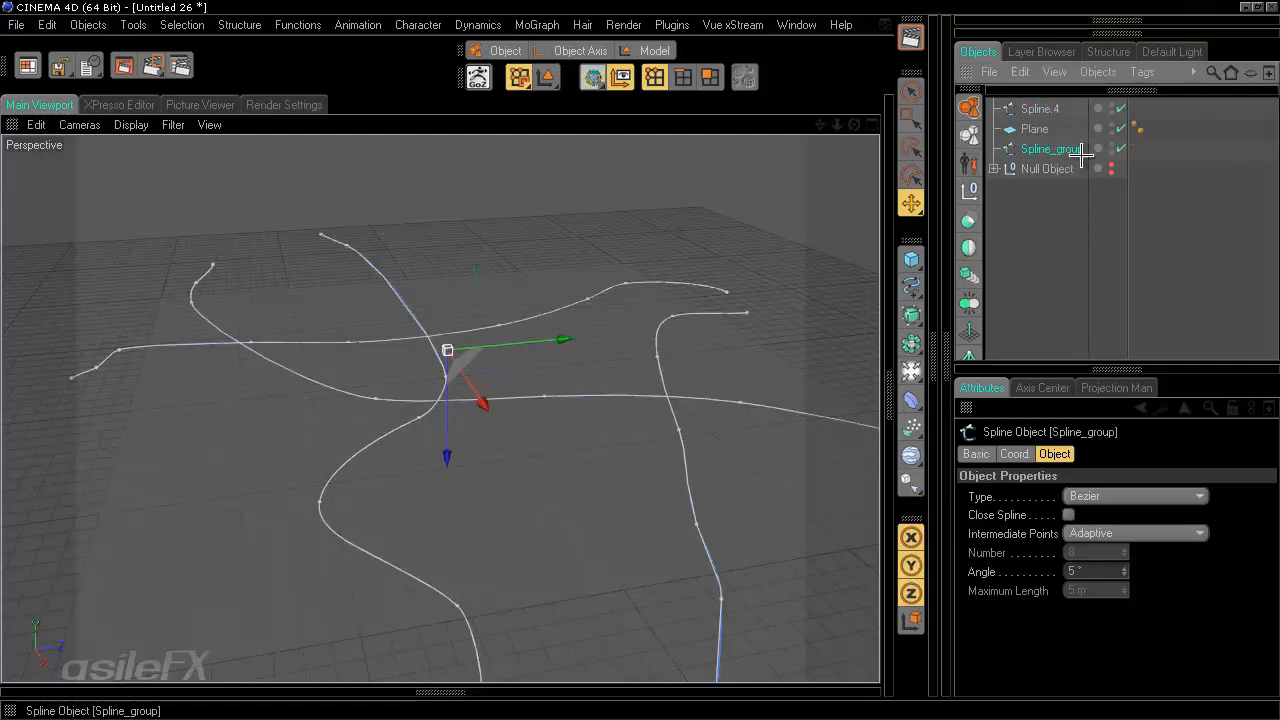
left_click(1110, 148, "alt")
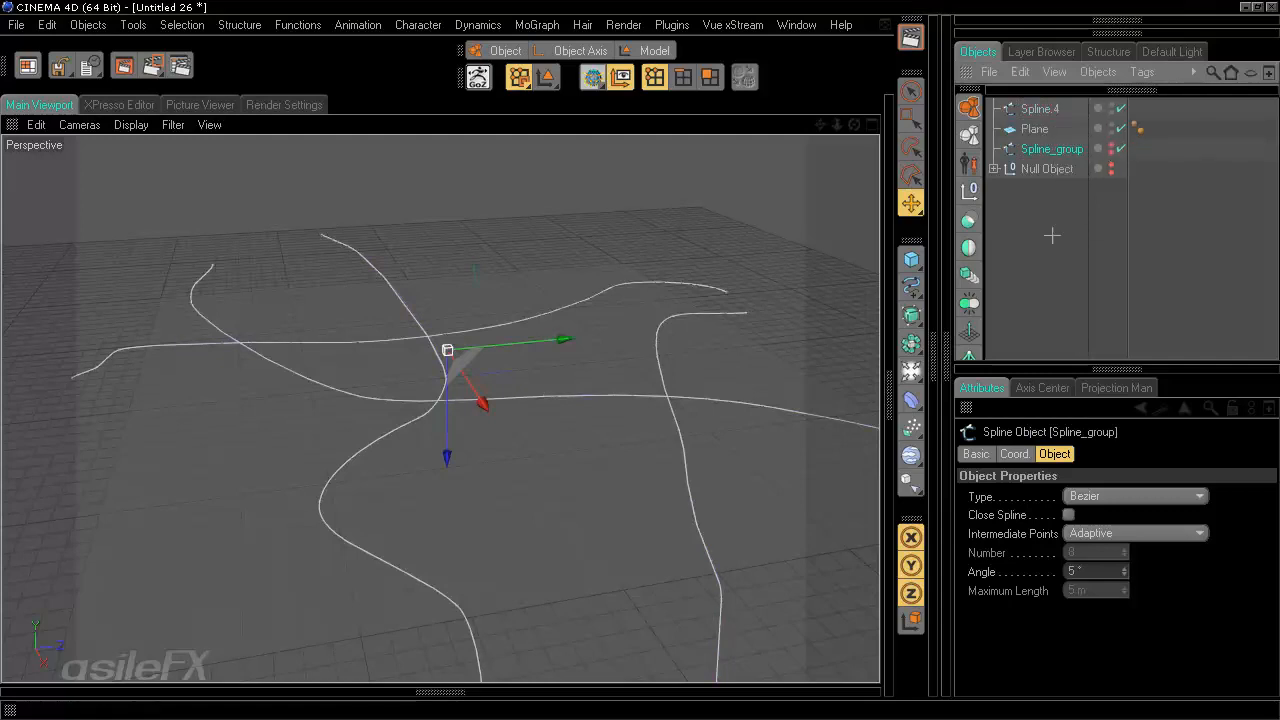
left_click(1051, 234)
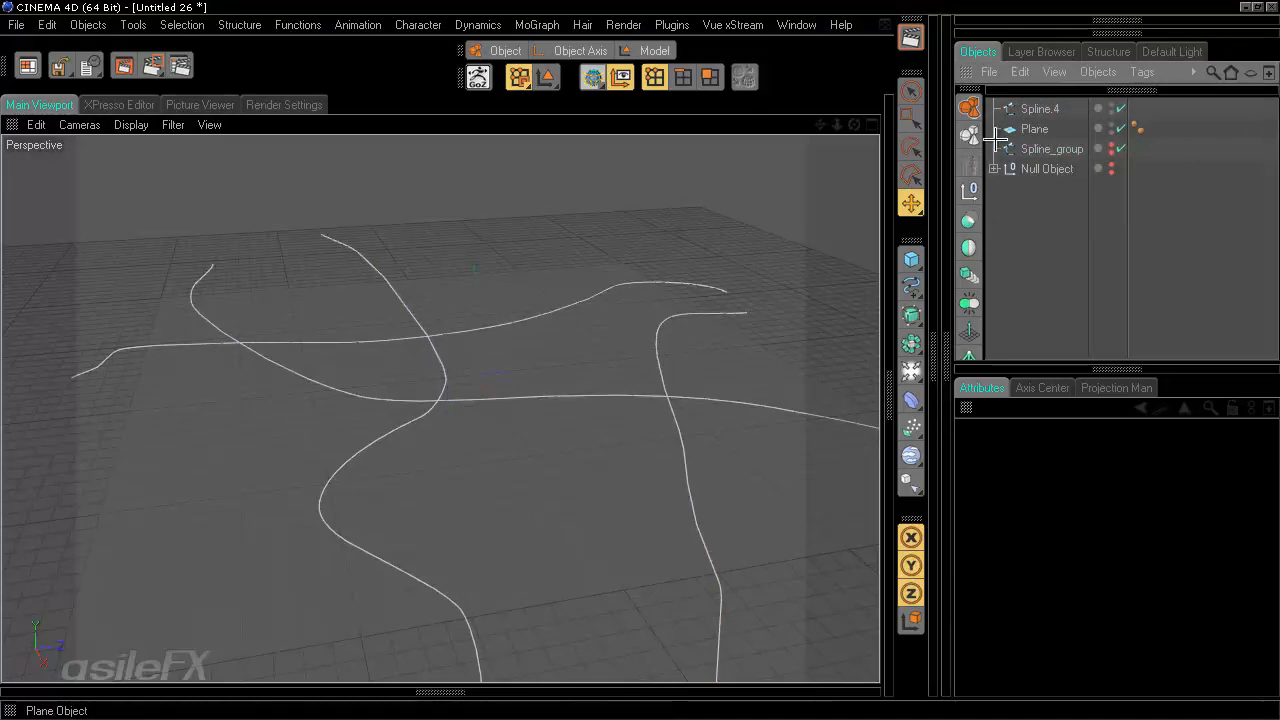
Step: Convert the plane into an editable polygon object
left_click(1028, 128)
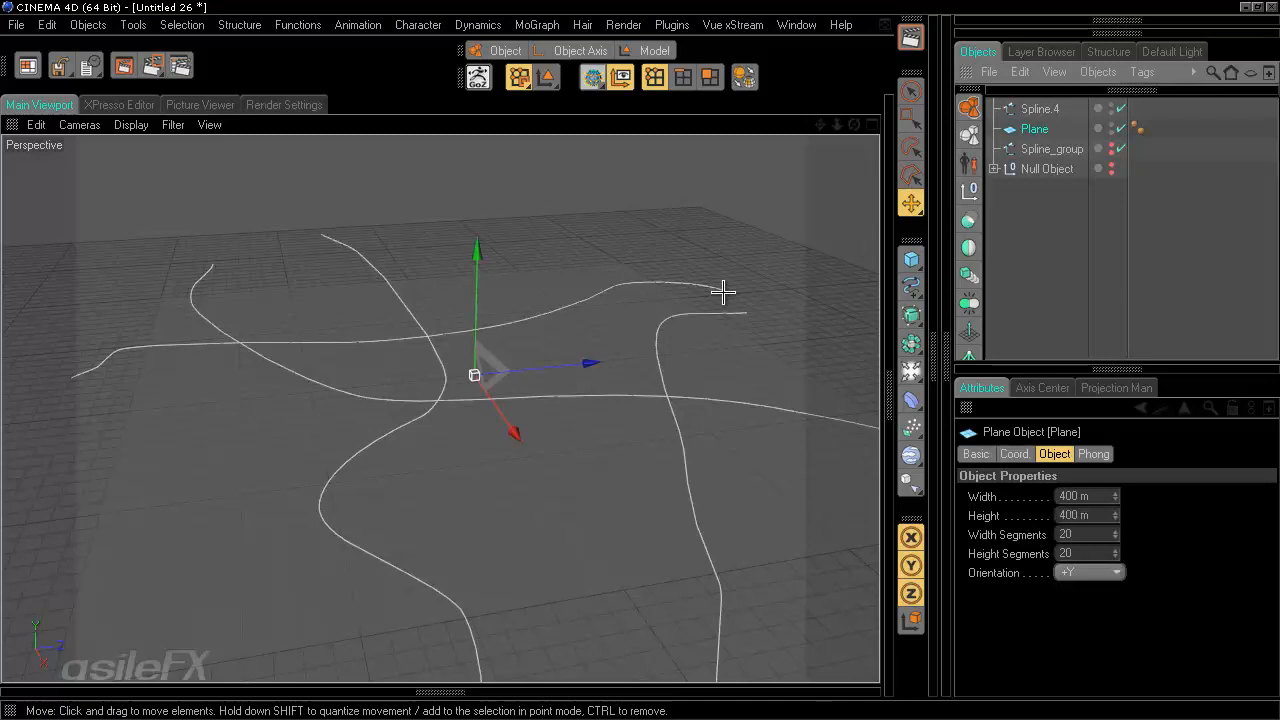
key("c")
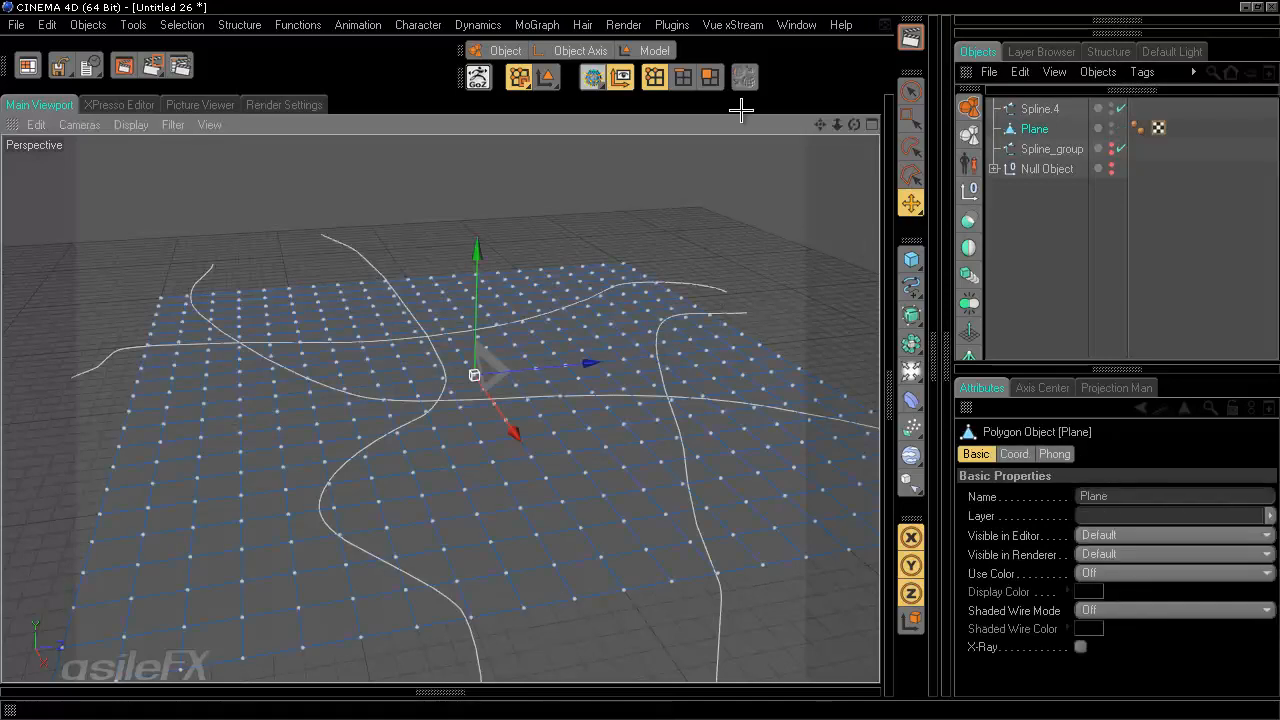
left_click(313, 25)
left_click(306, 32)
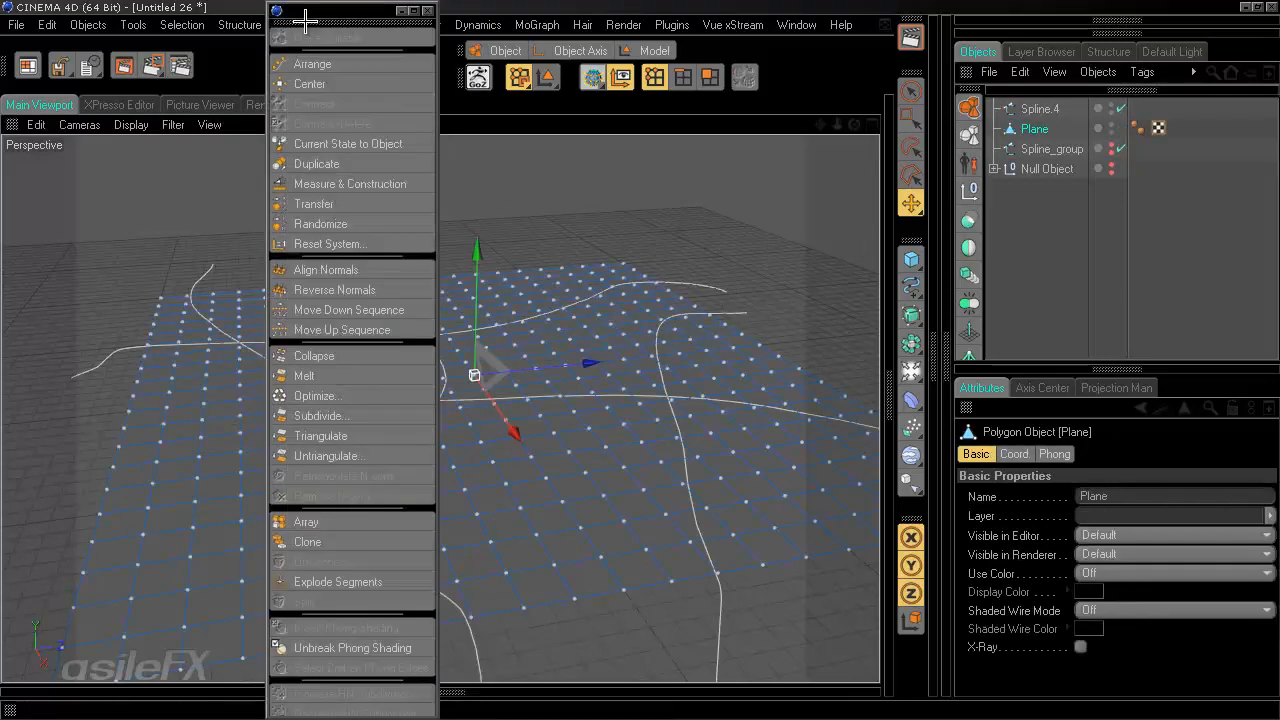
left_click(428, 10)
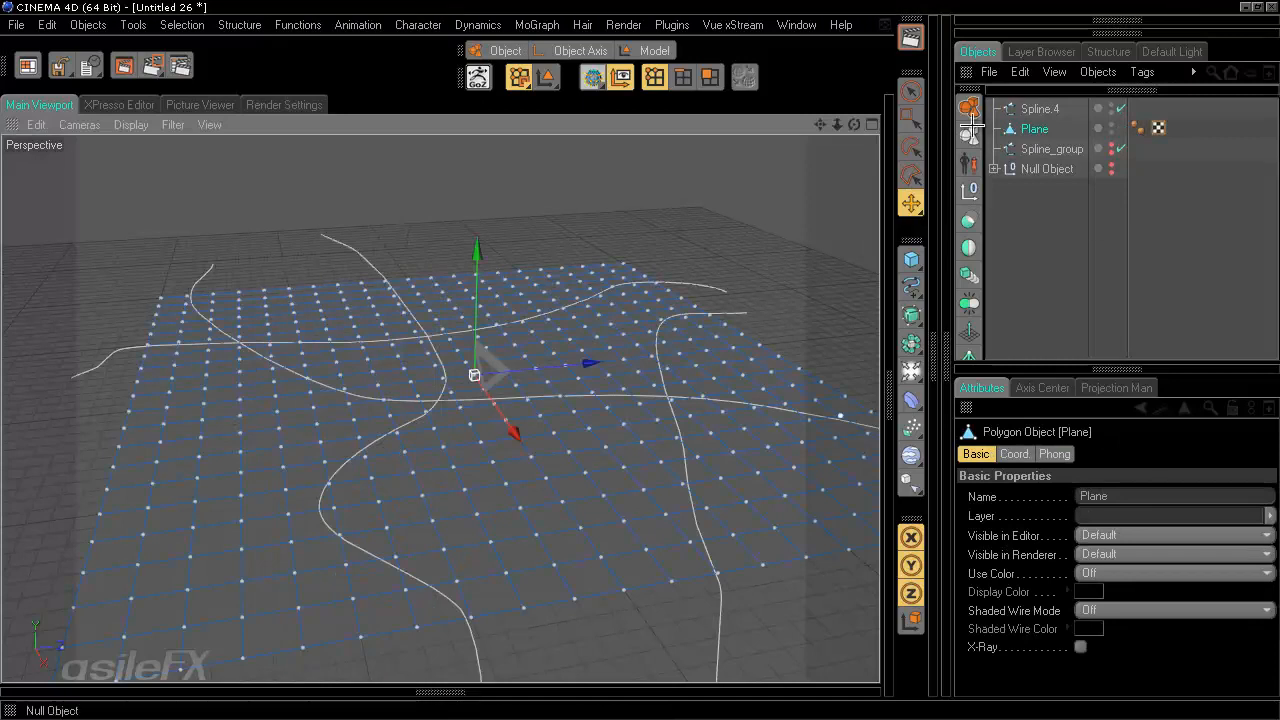
Step: Switch to Model mode and add a Boole object to the scene
left_click(652, 50)
left_click_drag(643, 363, 700, 392, "alt")
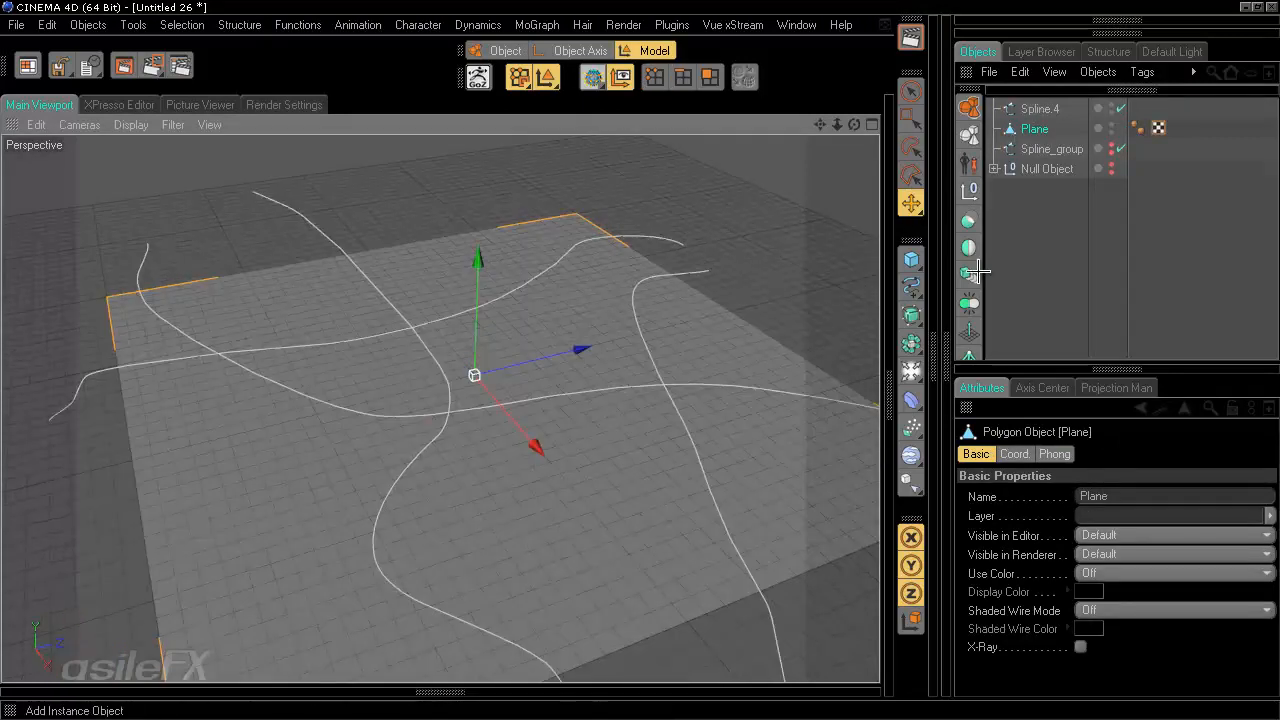
left_click(969, 221)
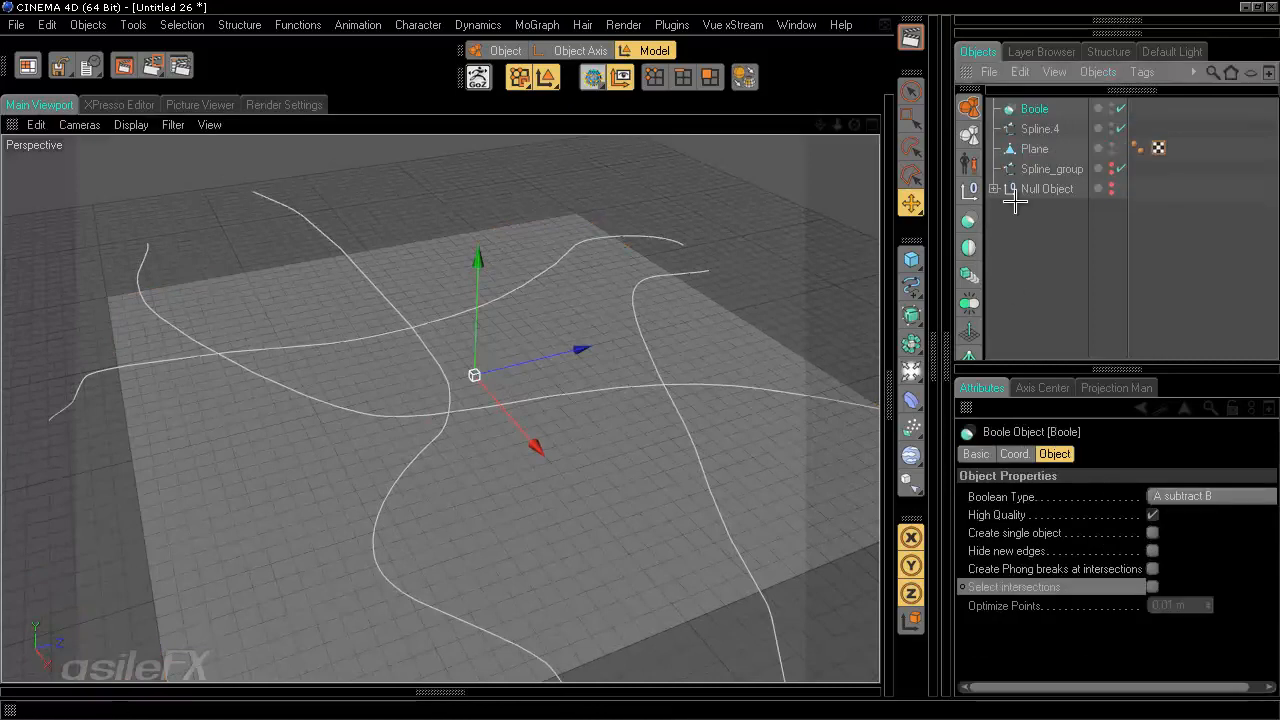
Step: Add an Extrude NURBS object and make Spline.4 its child
left_click(1040, 128)
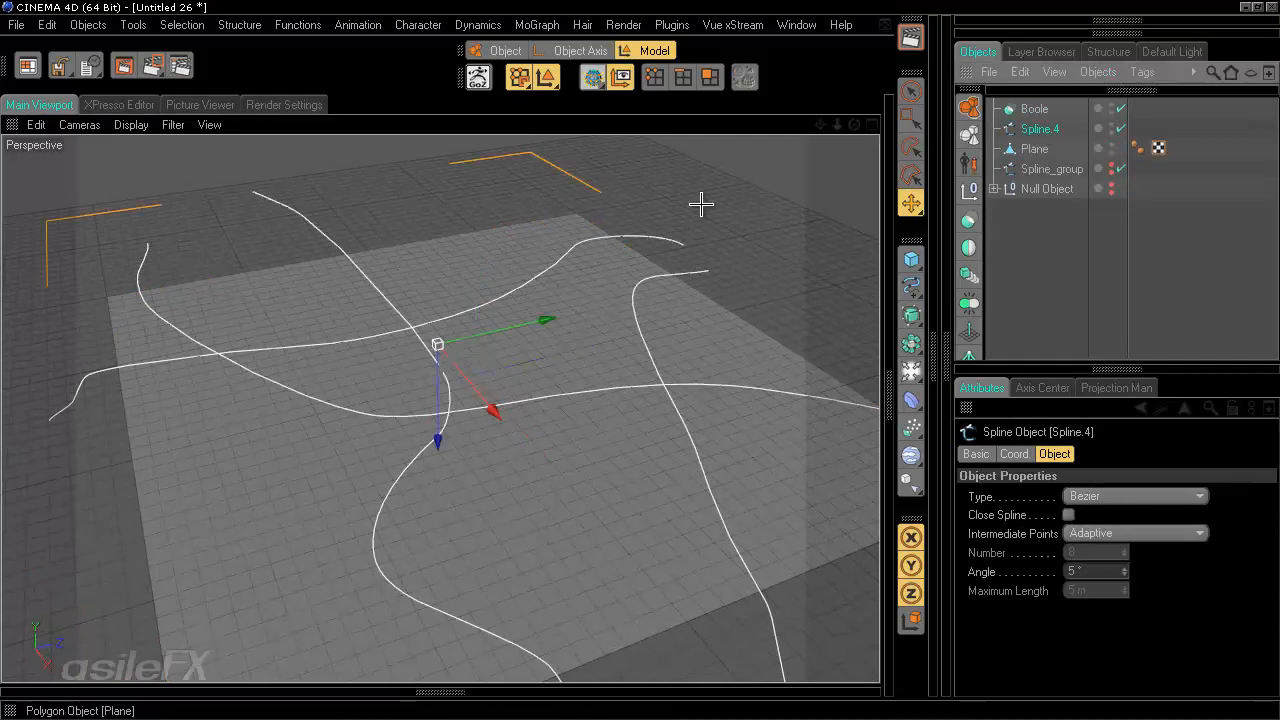
left_click(912, 314)
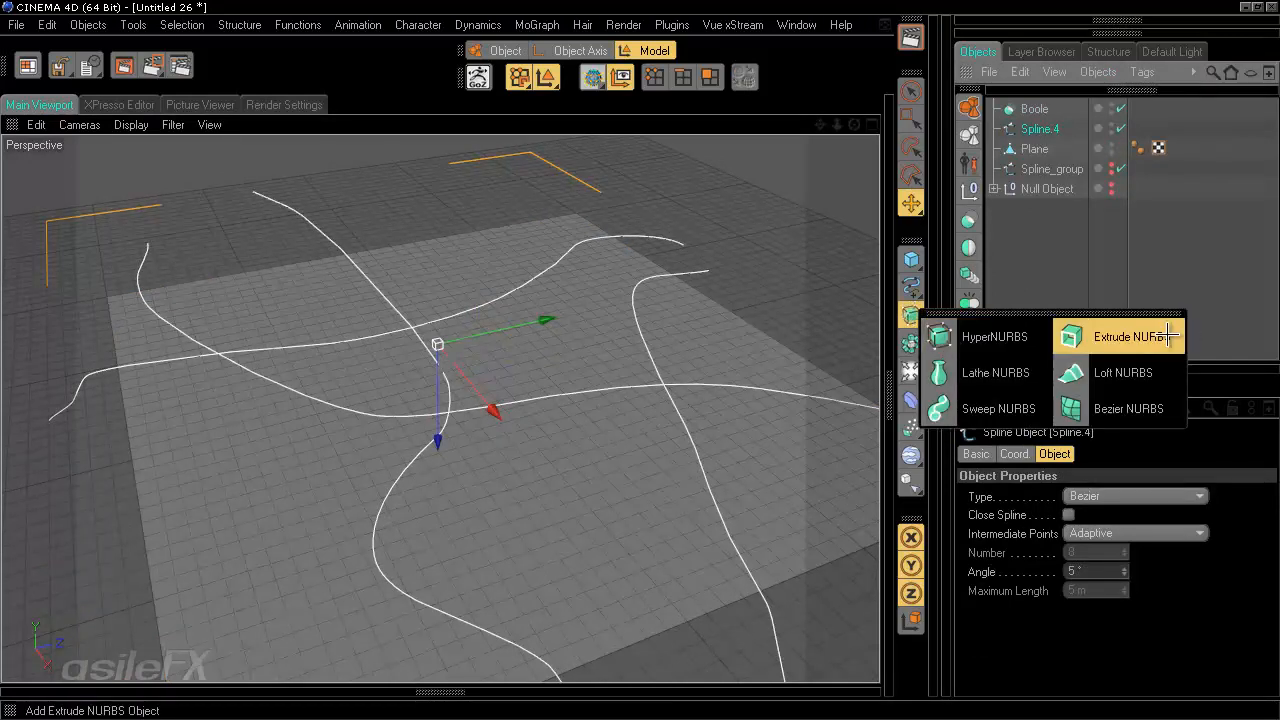
left_click(1100, 336)
left_click_drag(1052, 148, 1062, 118)
Step: Set the Extrude NURBS movement to 0 m in X, 20 m in Y and 0 m in Z
left_click_drag(1226, 500, 1028, 526)
type("0")
key("Return")
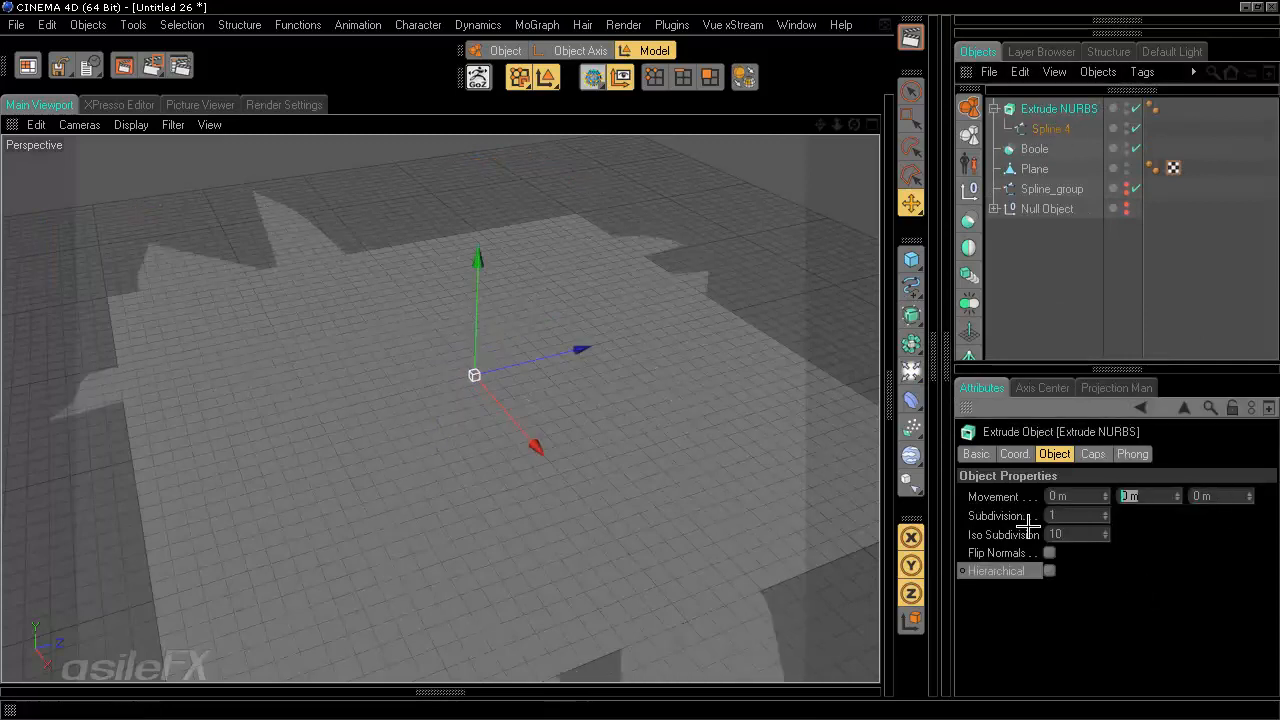
type("20")
key("Return")
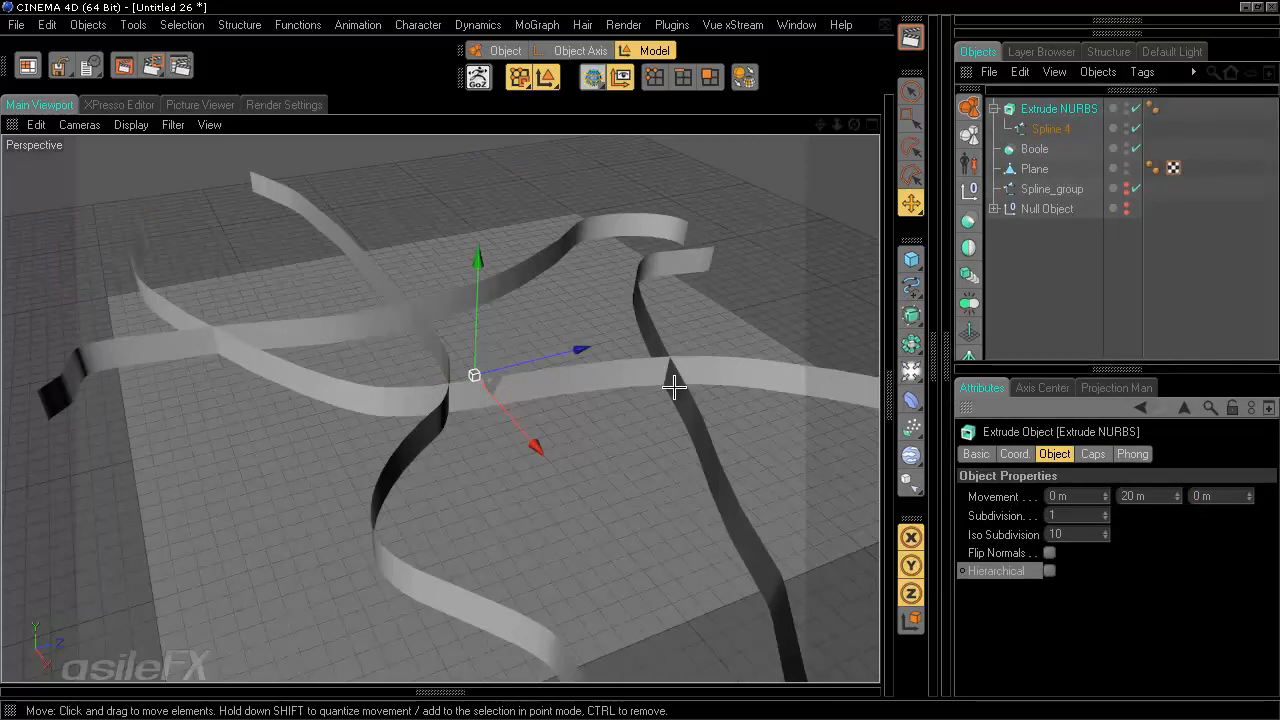
Step: Lower the Extrude NURBS so its walls pass through the plane, and nest Plane followed by Extrude NURBS under the Boole
left_click_drag(480, 283, 640, 360)
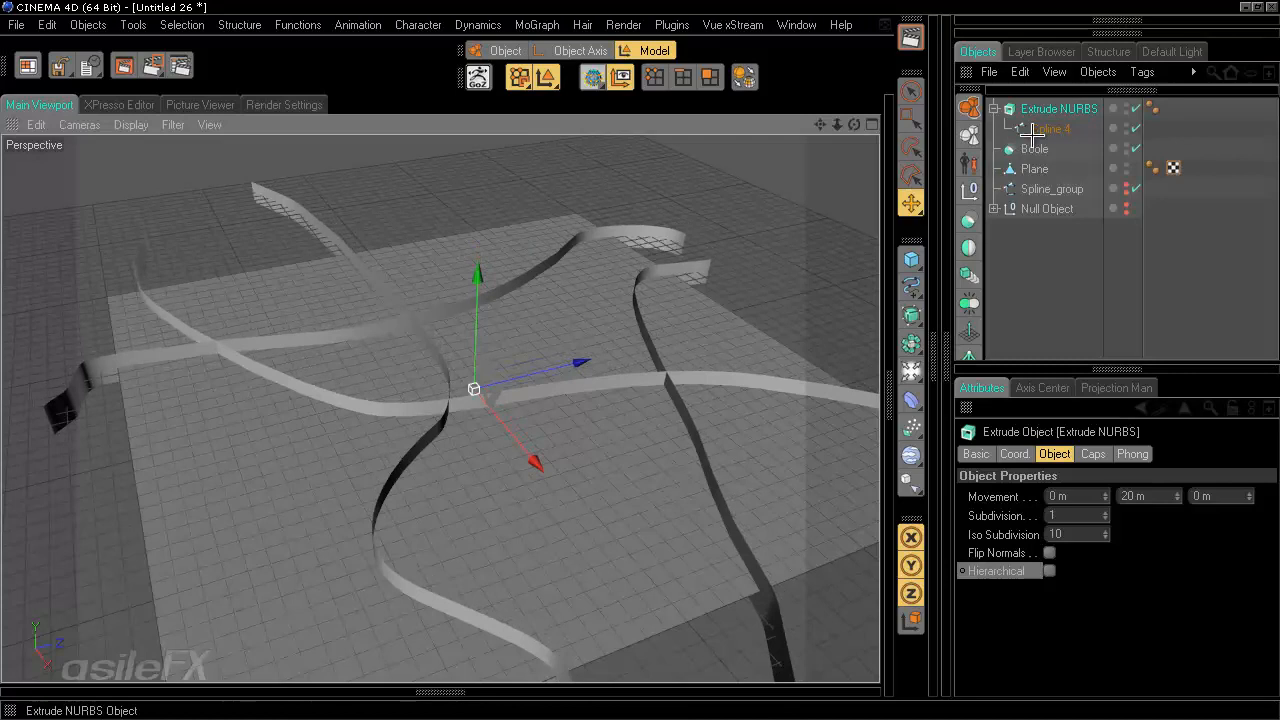
mouse_move(1050, 110)
left_mouse_down()
mouse_move(1040, 150)
mouse_move(1040, 118)
left_mouse_up()
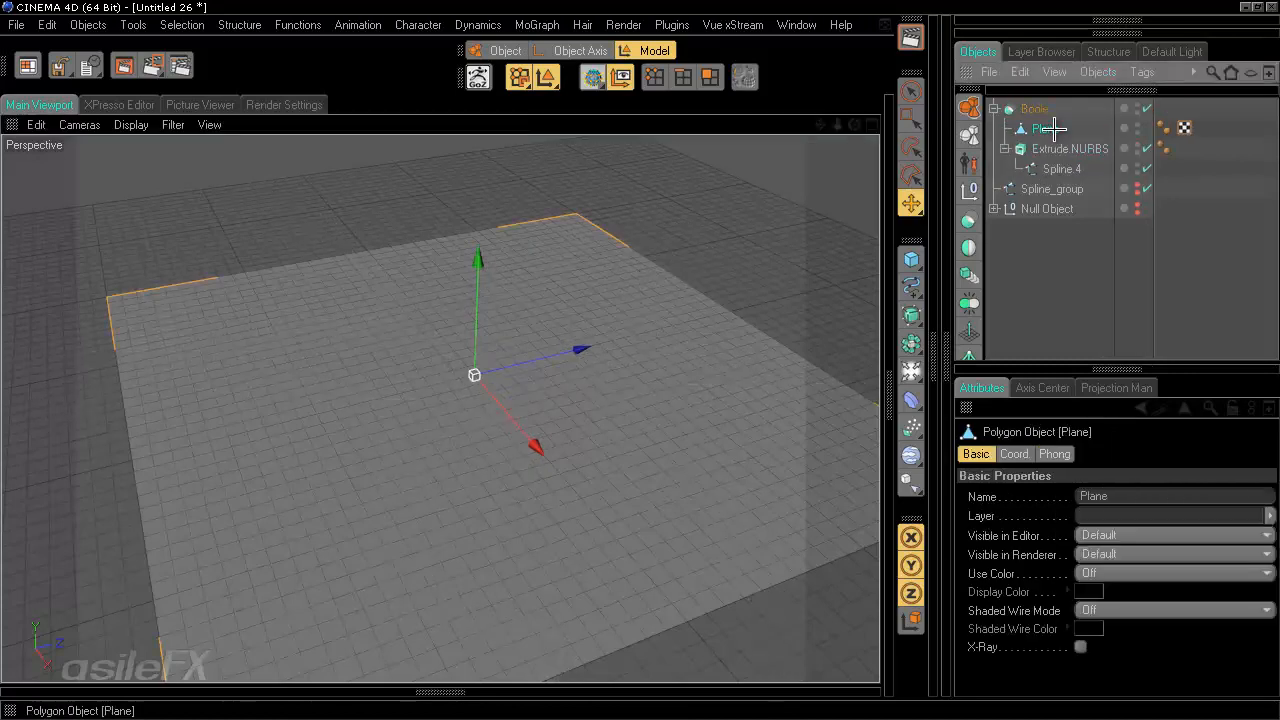
Step: Show mesh lines in the shaded perspective view and examine the Boole's cuts across the plane
left_click(1036, 109)
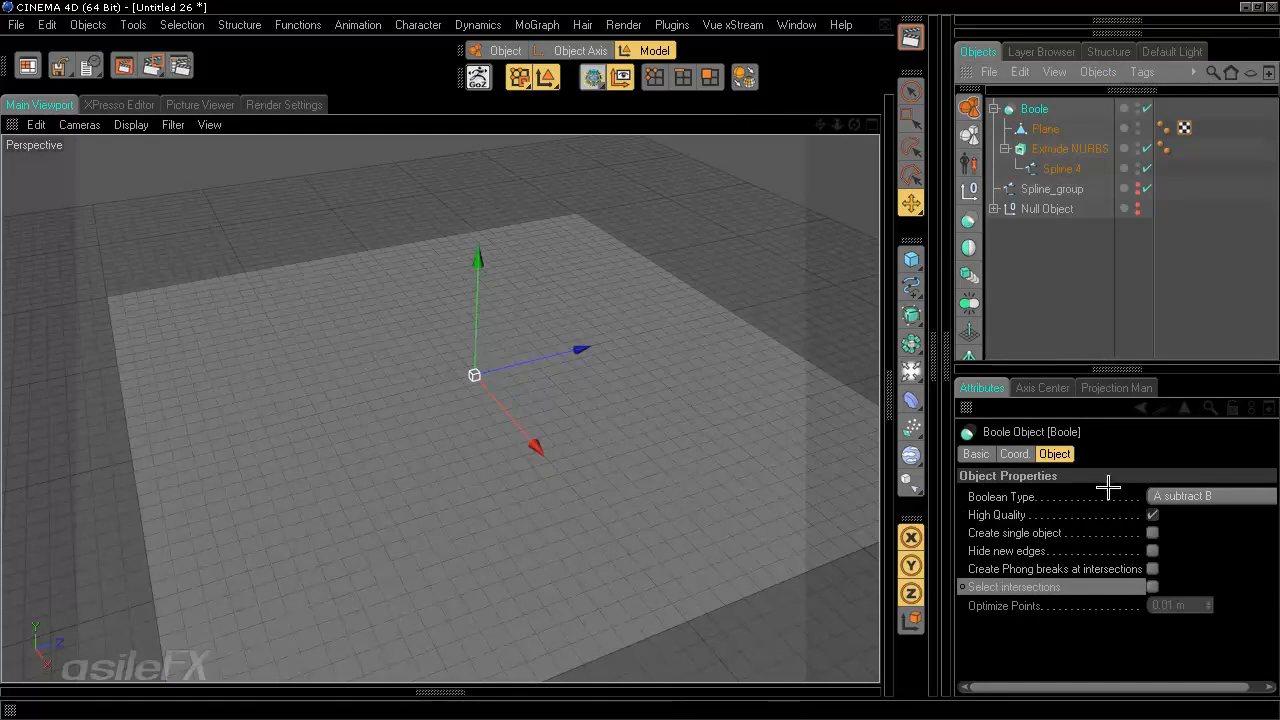
left_click(131, 124)
left_click(190, 219)
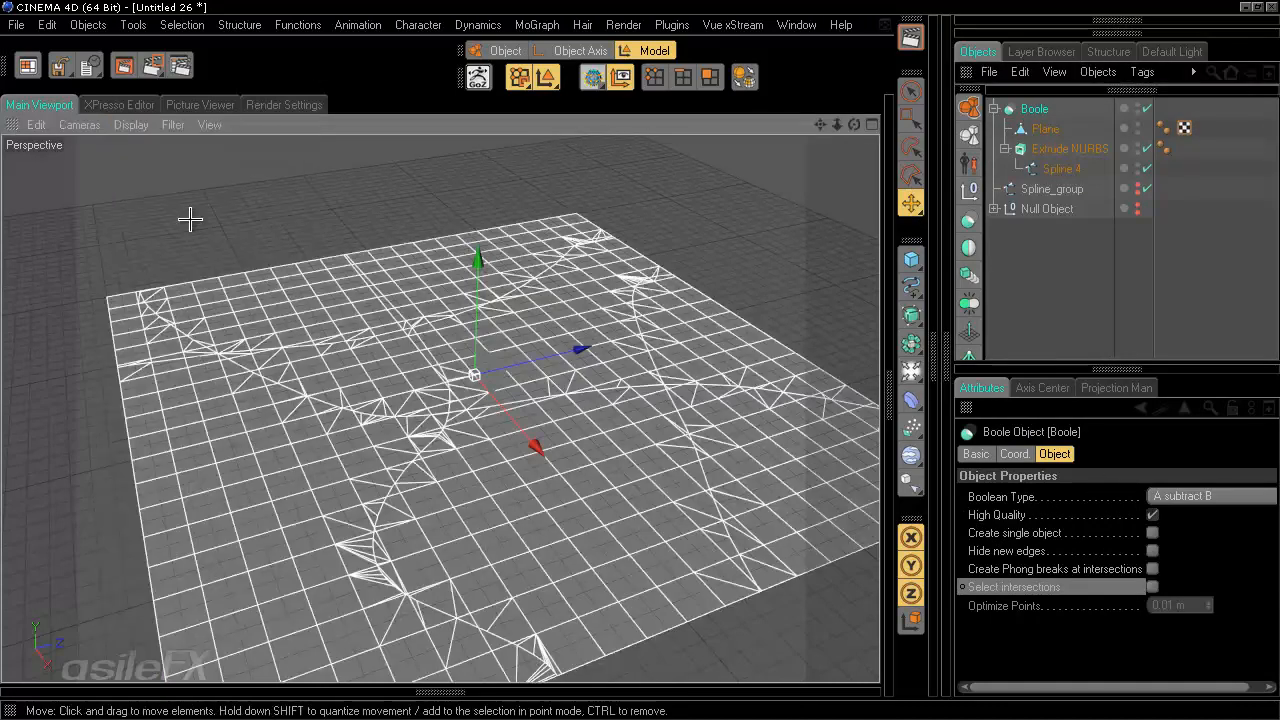
left_click_drag(751, 289, 638, 358, "alt")
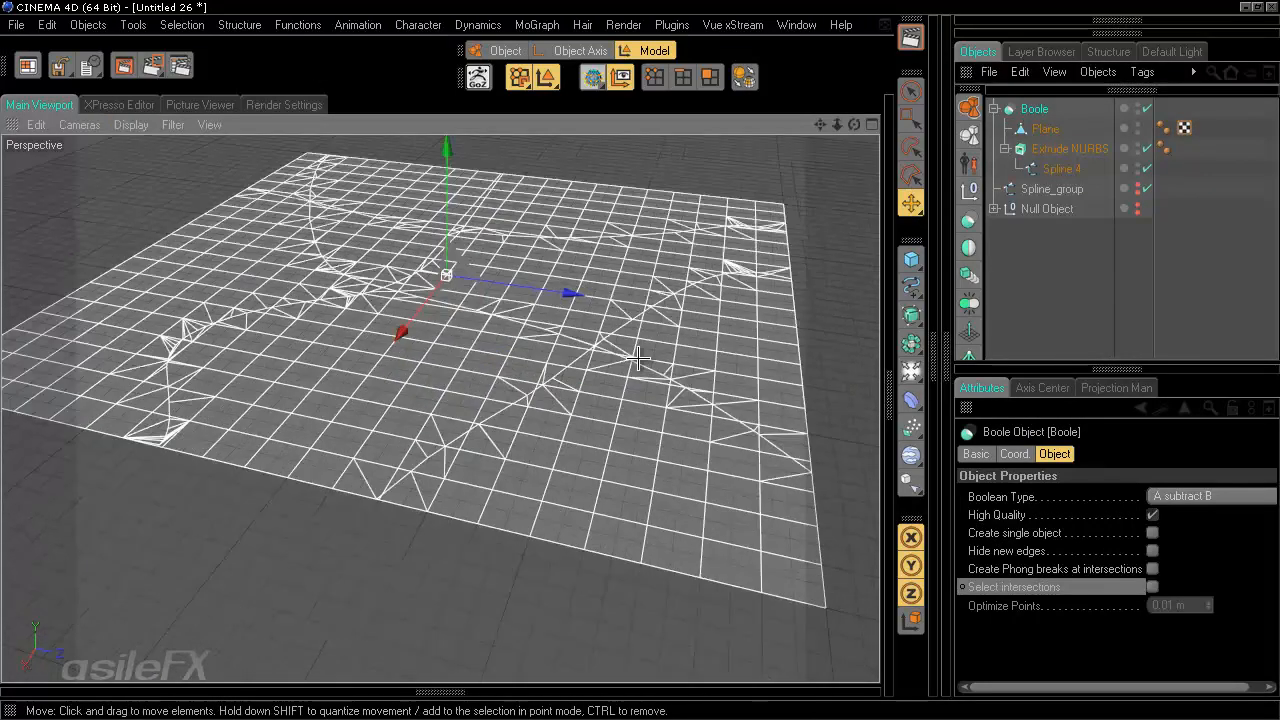
middle_click_drag(638, 358, 643, 424, "alt")
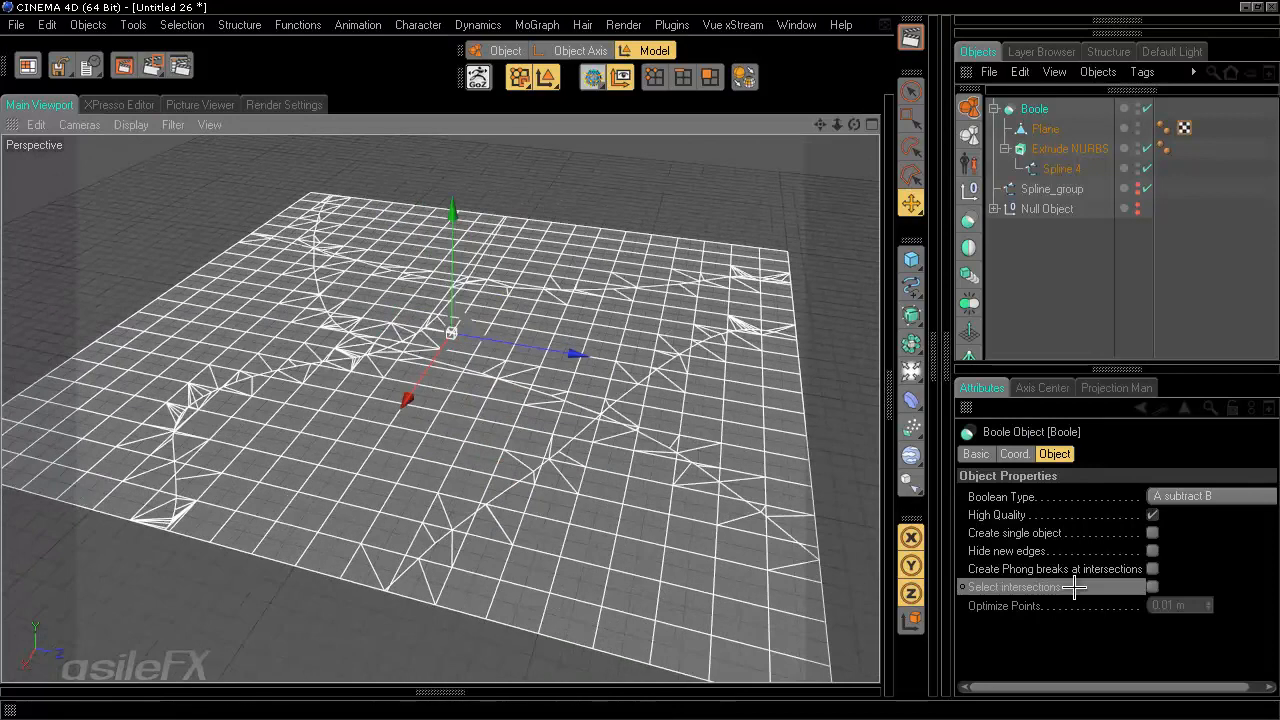
left_click(1153, 515)
left_click(1153, 515)
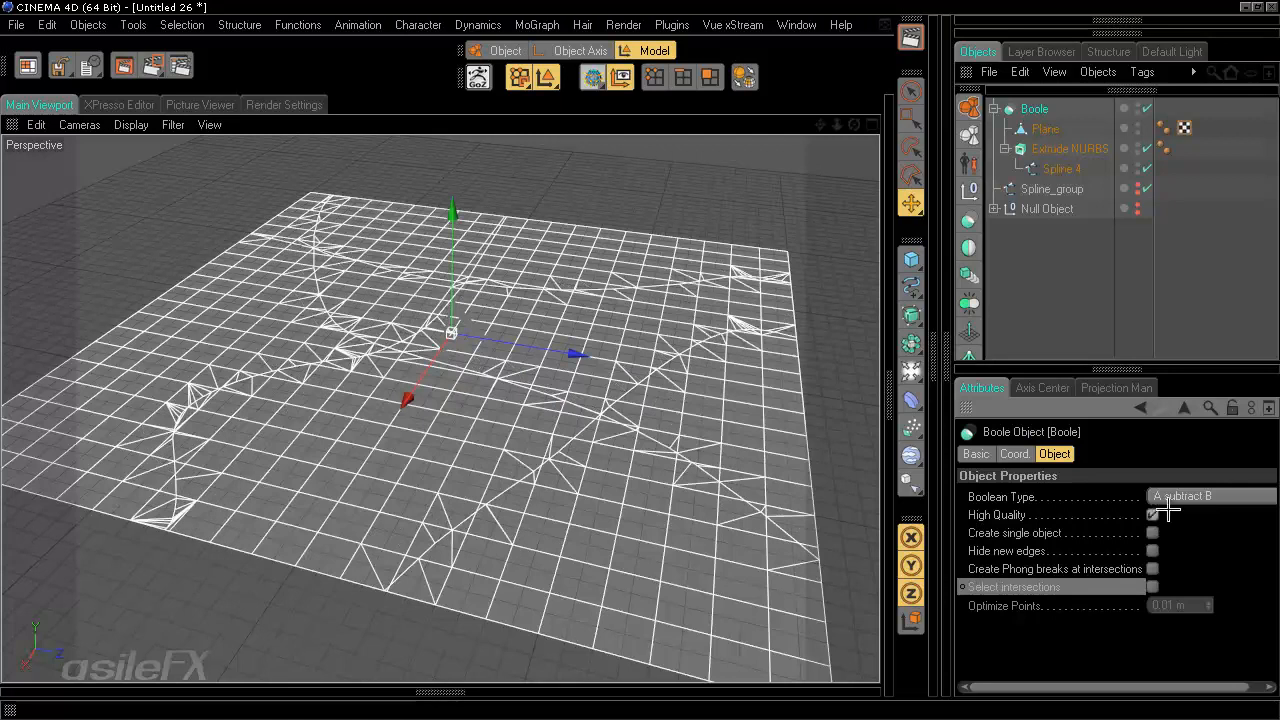
left_click(1154, 515)
left_click(1154, 515)
left_click(1180, 497)
left_click(1178, 518)
left_click(1180, 495)
left_click(1180, 533)
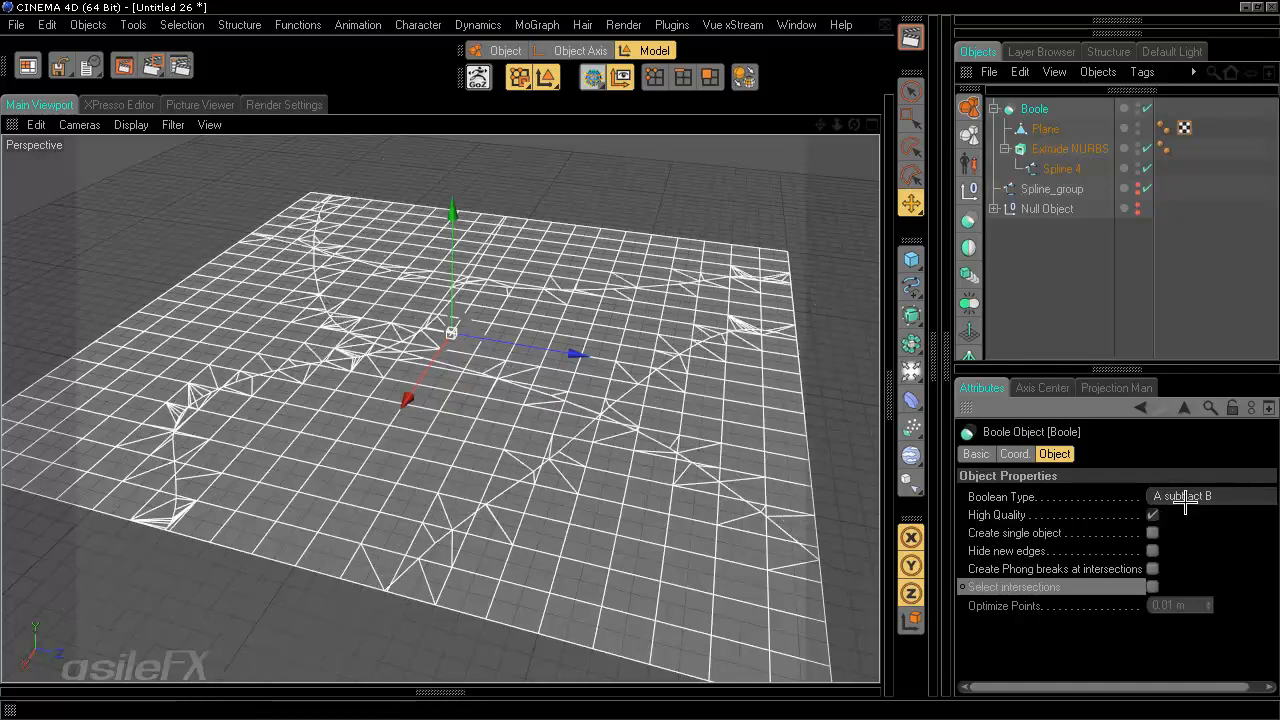
Step: Set the Boole's Boolean Type to A without B and make the Boole editable
left_click(1184, 498)
left_click(1186, 553)
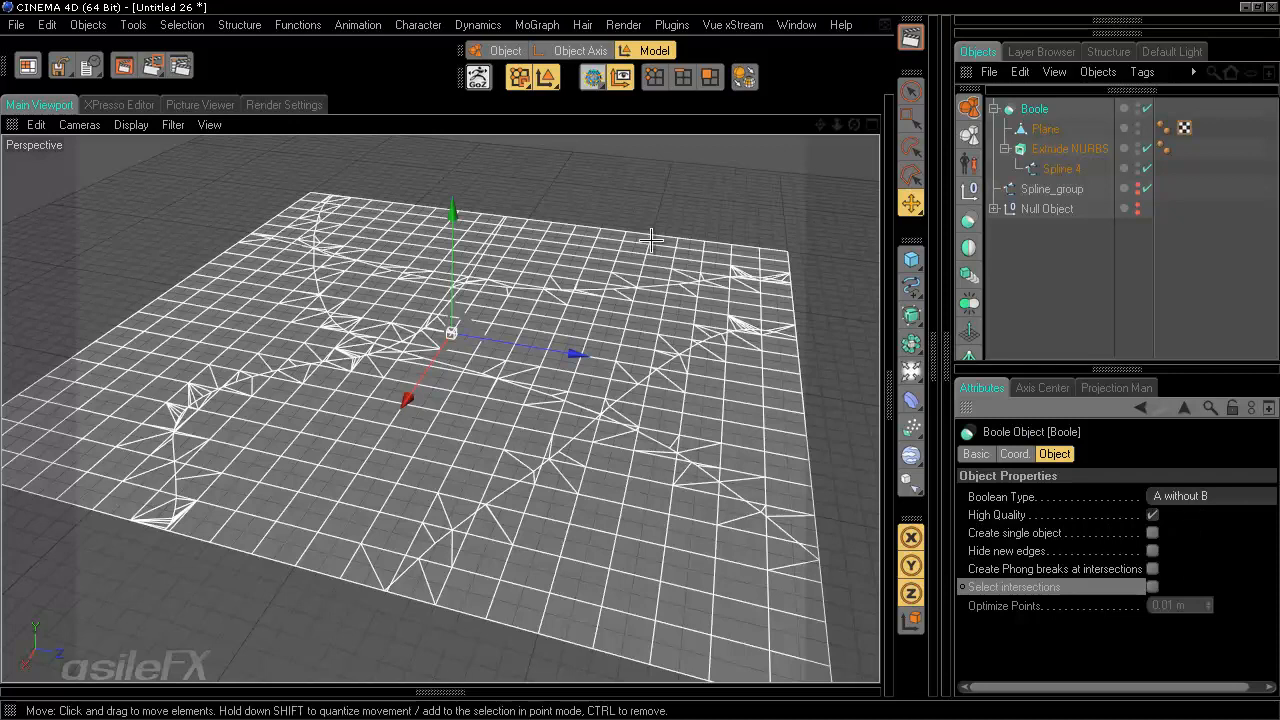
left_click_drag(627, 338, 642, 362, "alt")
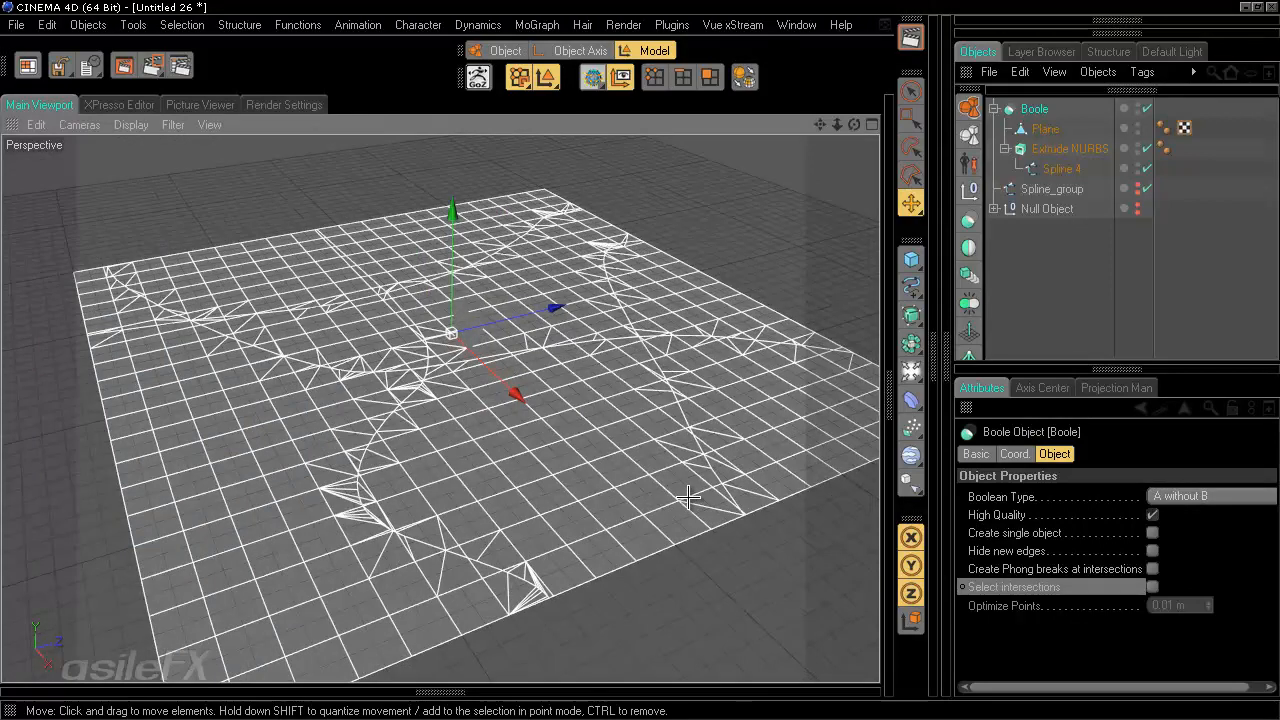
key("c")
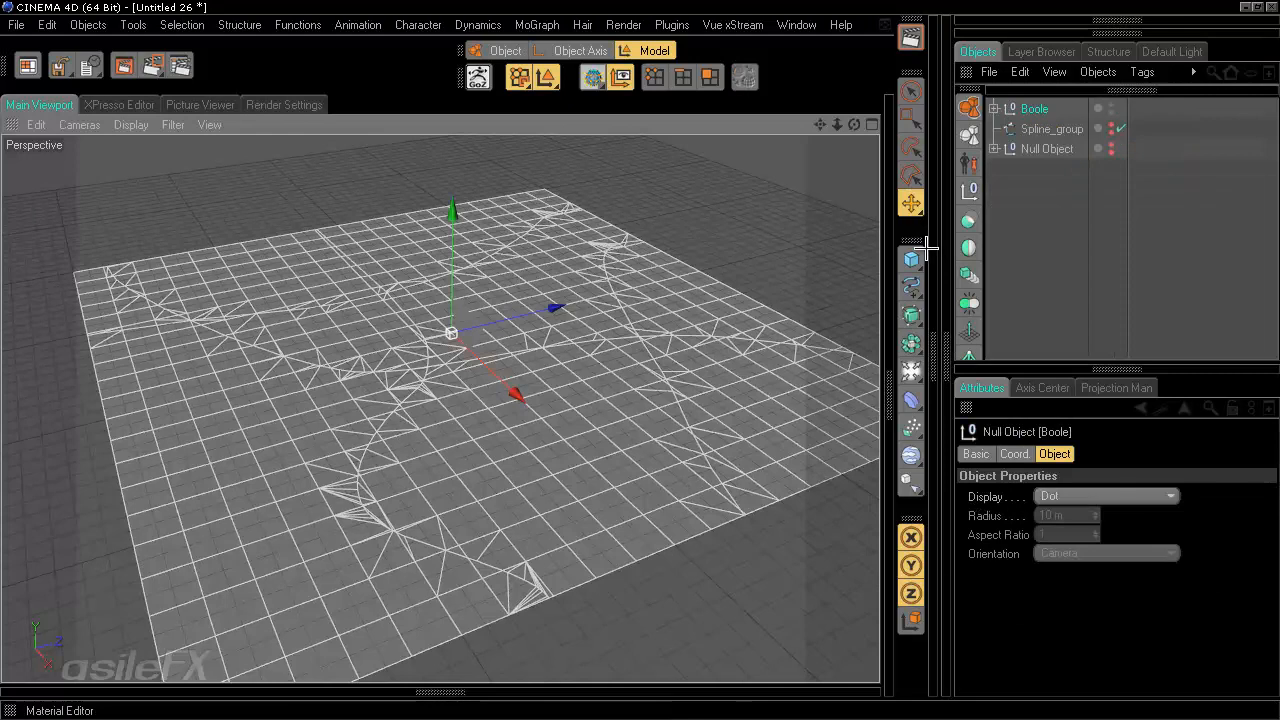
Step: Move the resulting Plane out of the Boole null and delete the empty null
left_click(993, 108)
left_click(1043, 128)
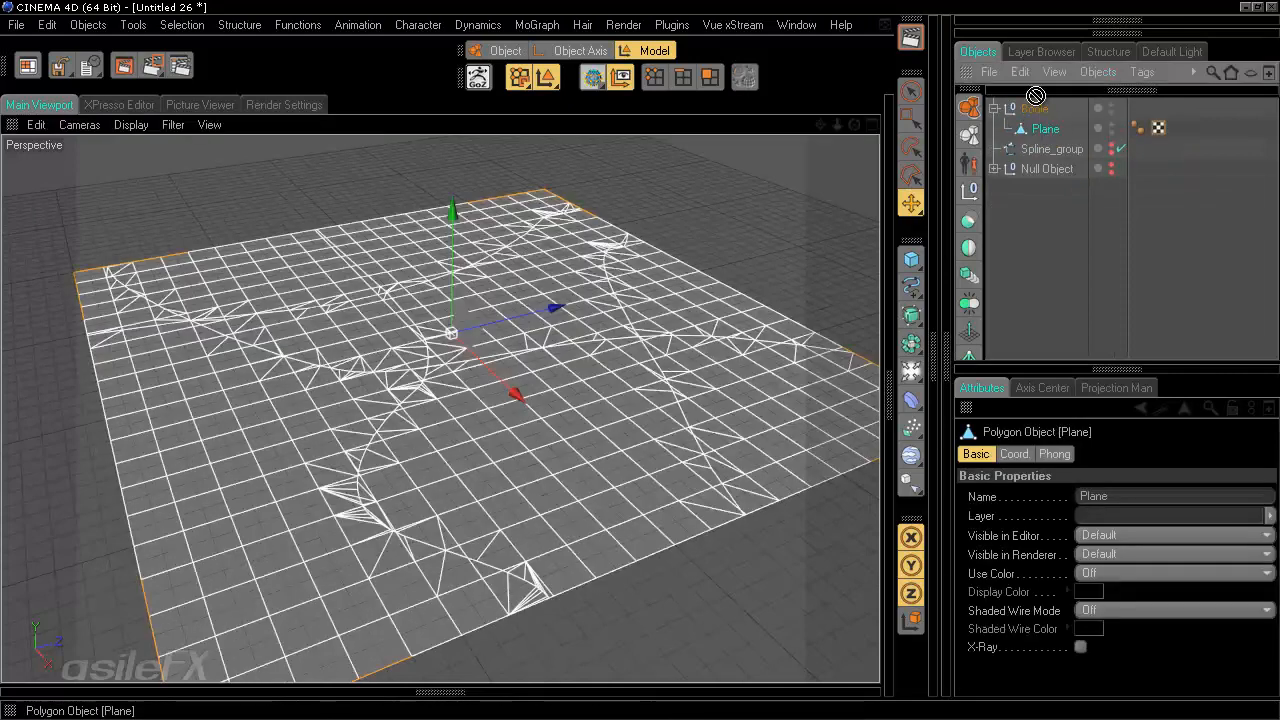
left_click_drag(1036, 100, 1037, 105)
left_click(1040, 129)
key("Delete")
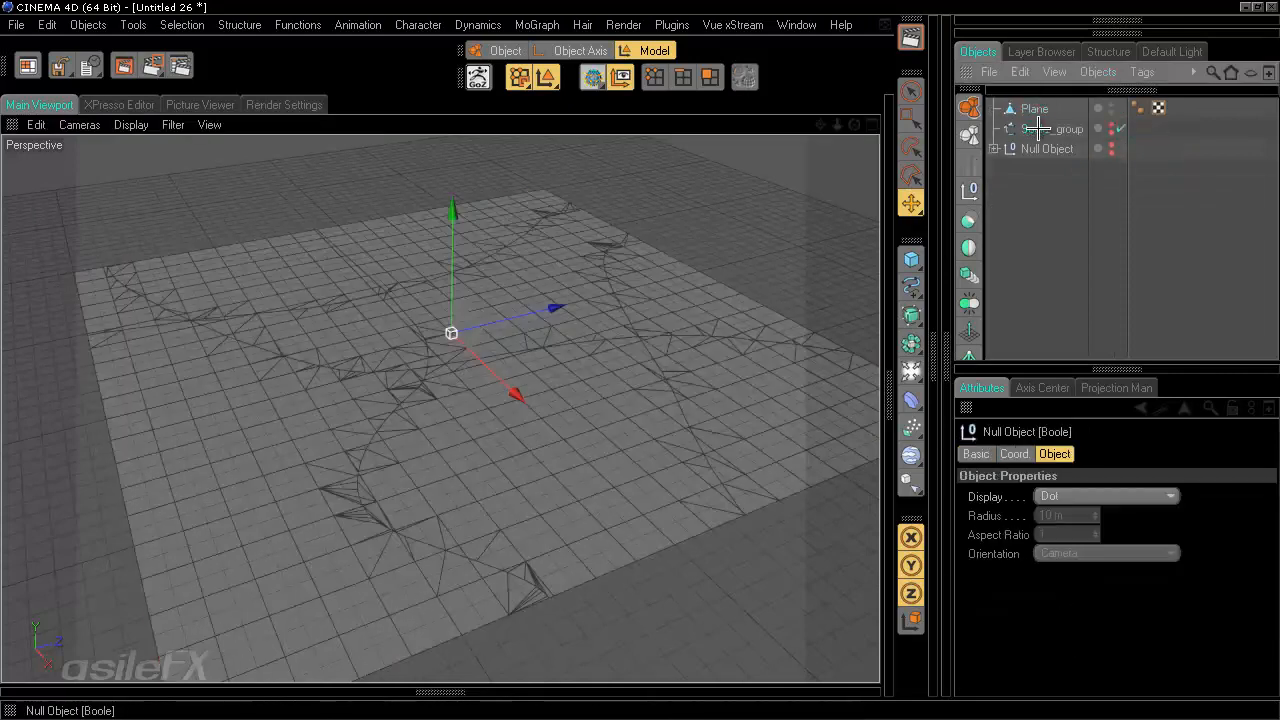
Step: Untriangulate the cut plane with Evaluate Angle enabled at 0.1°
left_click_drag(640, 350, 640, 359, "alt")
right_click_drag(640, 359, 720, 269, "alt")
left_click_drag(713, 279, 640, 362, "alt")
left_click_drag(705, 325, 663, 374, "alt")
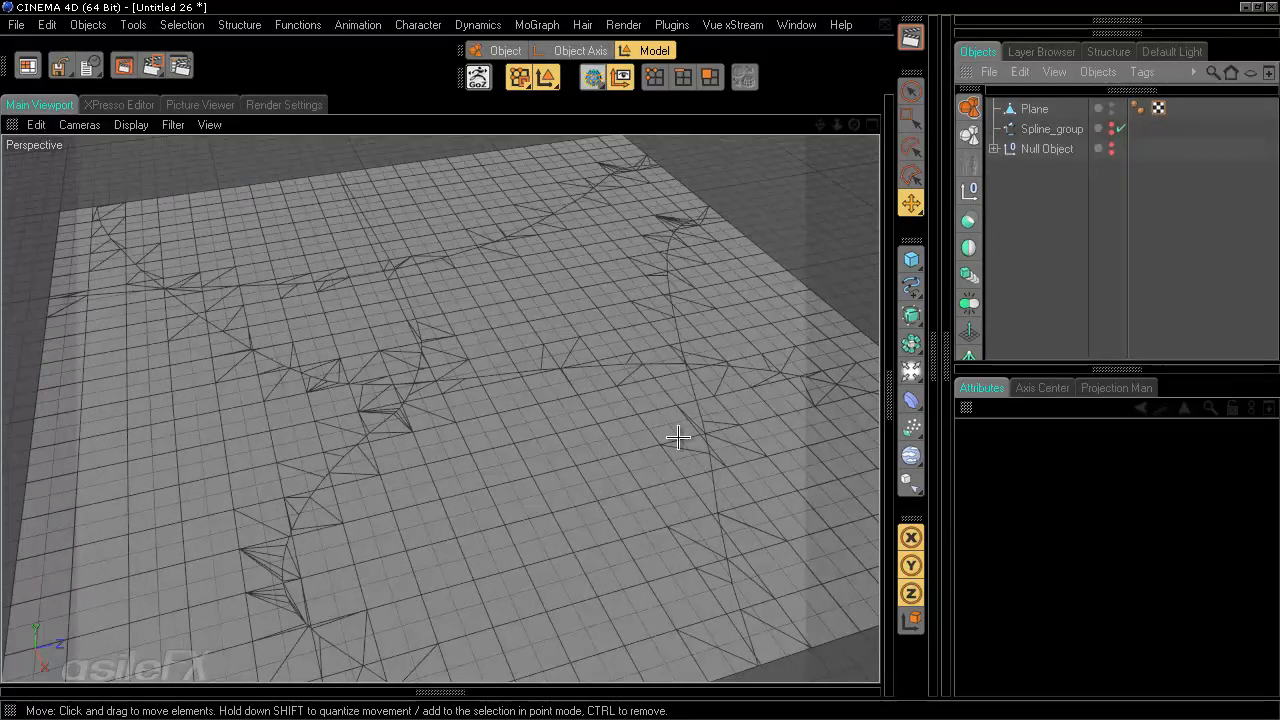
left_click(1030, 108)
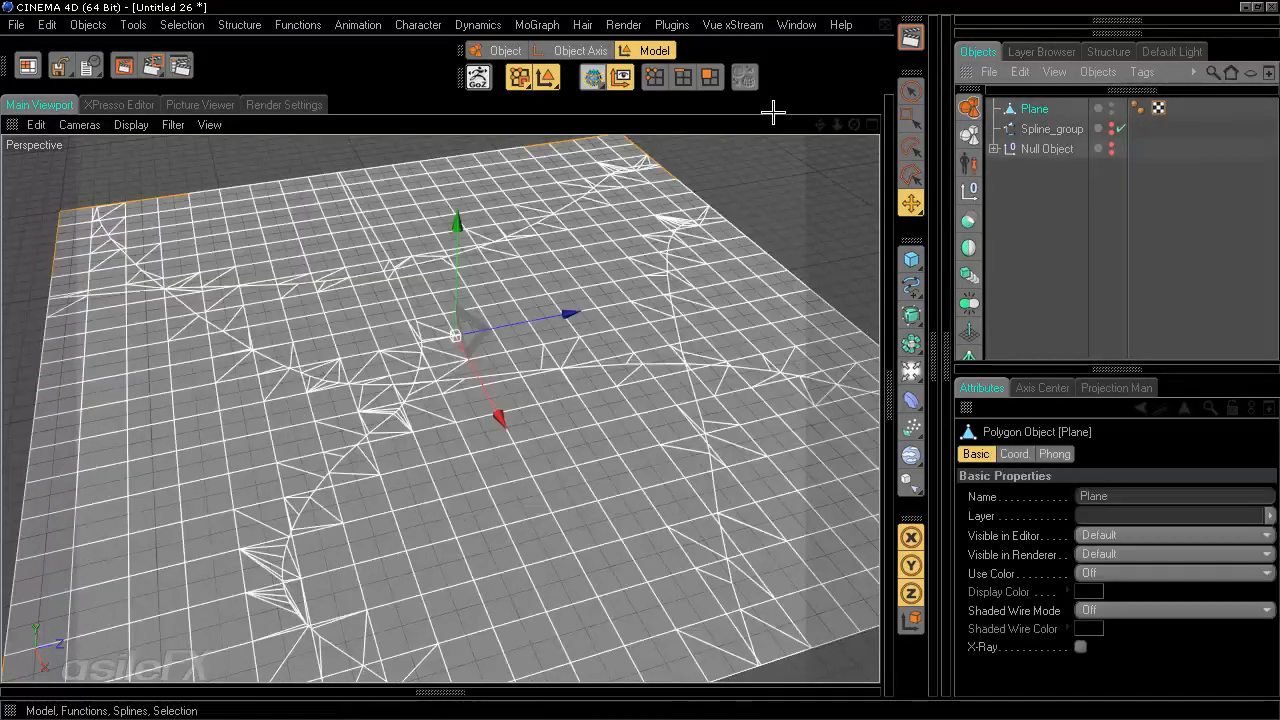
left_click(279, 22)
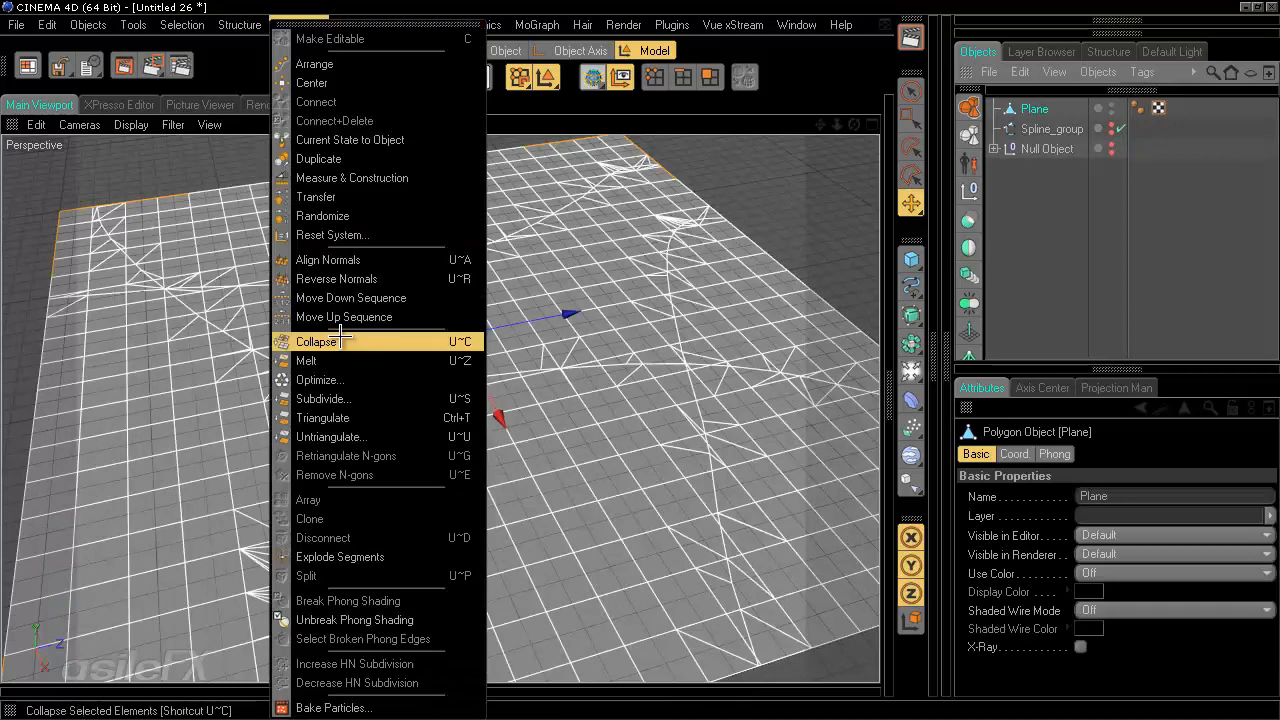
left_click(330, 514)
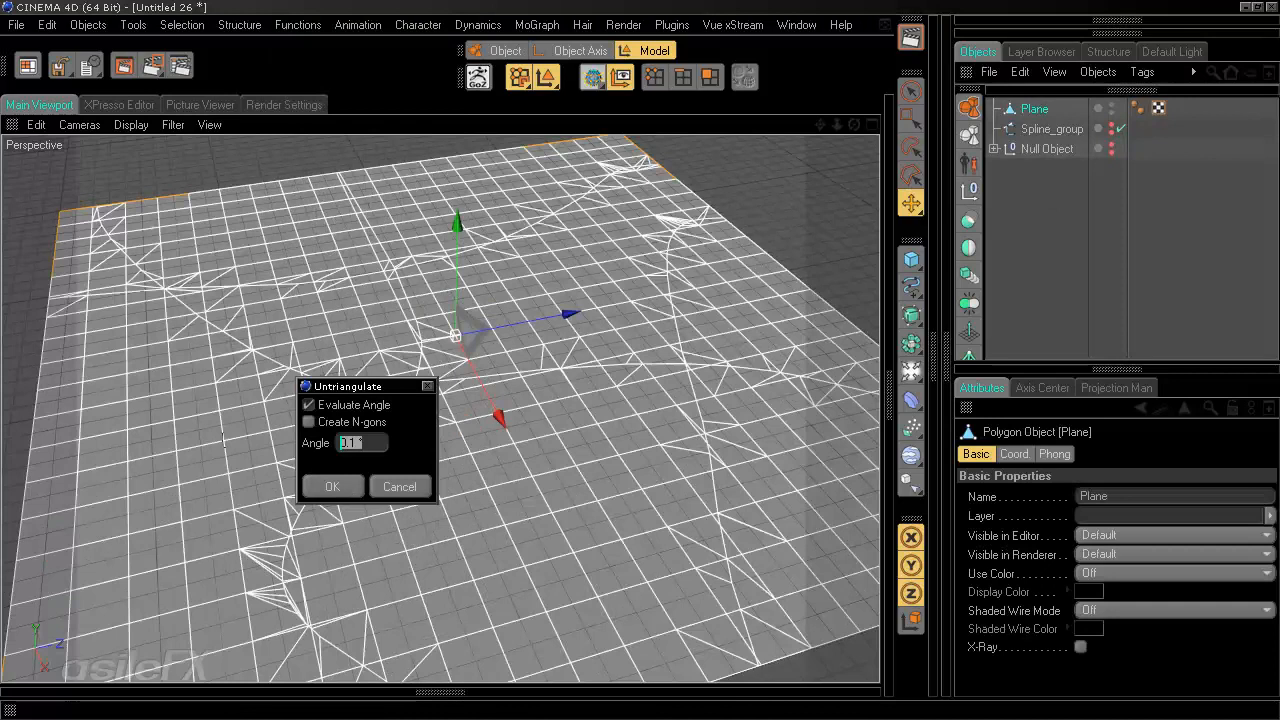
key("Return")
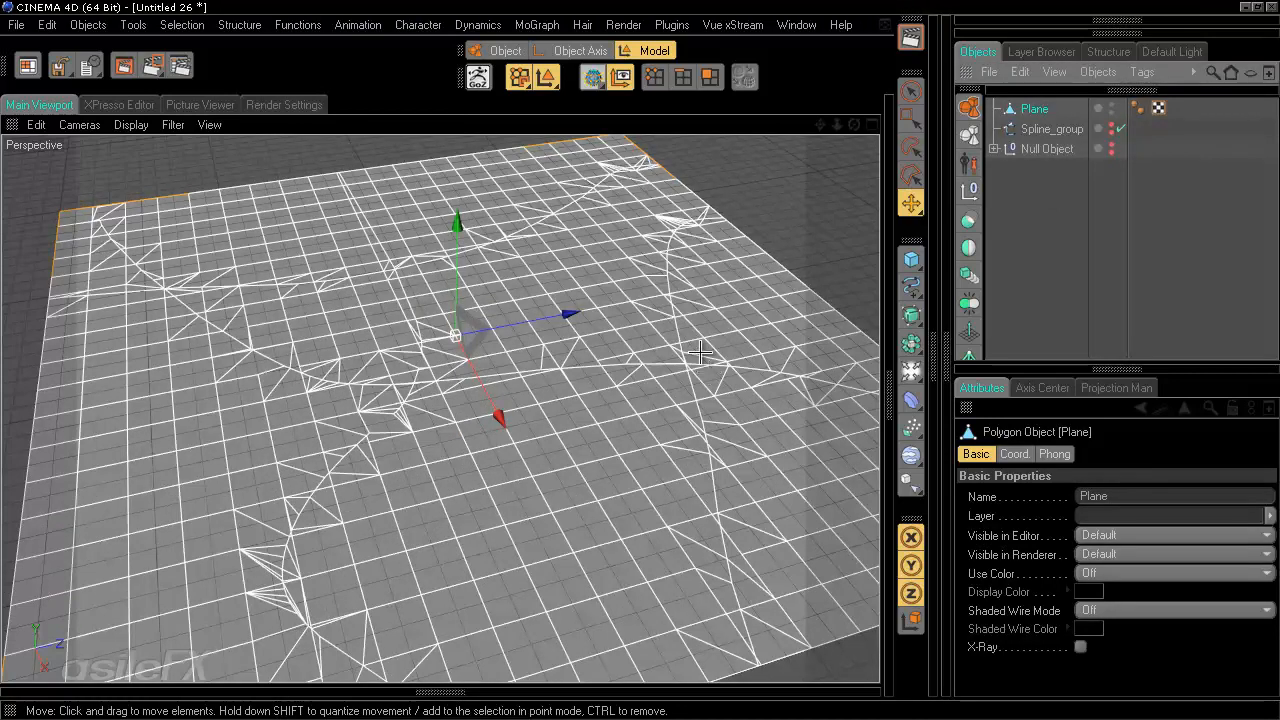
Step: Duplicate the cut Plane, store the copy inside the hidden Null Object, and collapse that group
left_click_drag(700, 352, 640, 360, "alt")
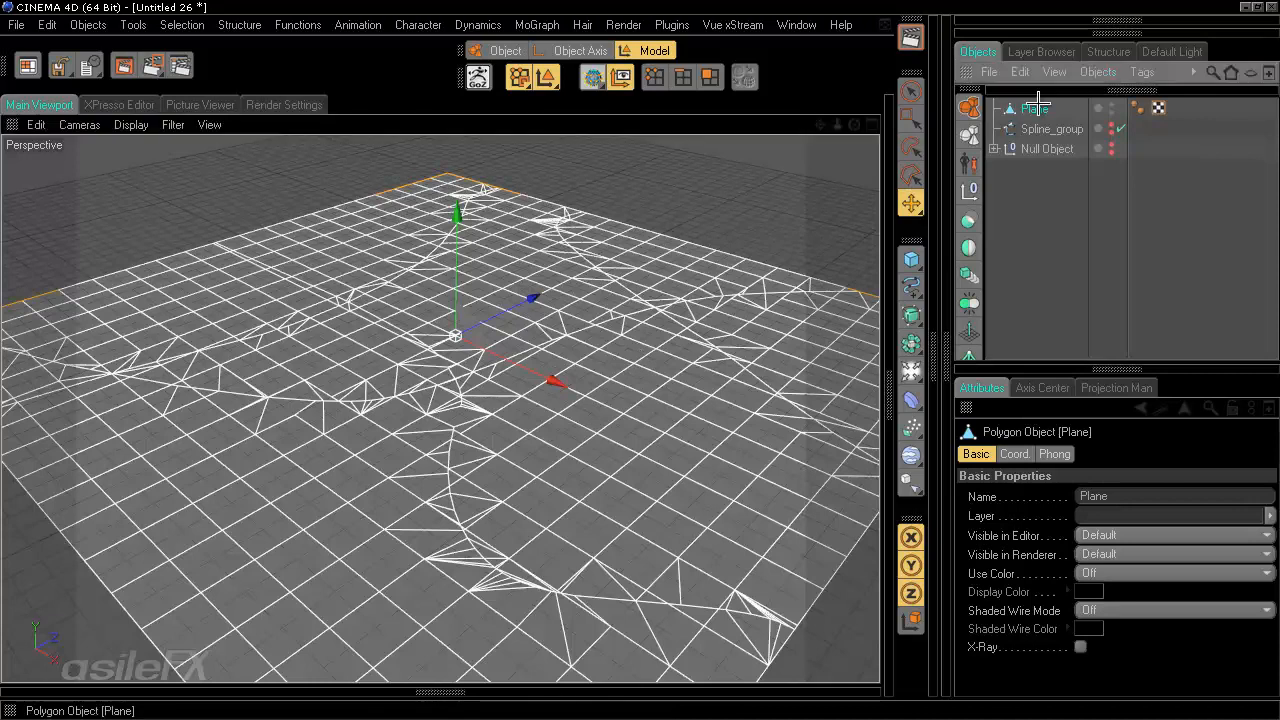
key("ctrl+c")
key("ctrl+v")
left_click_drag(1046, 106, 1047, 168)
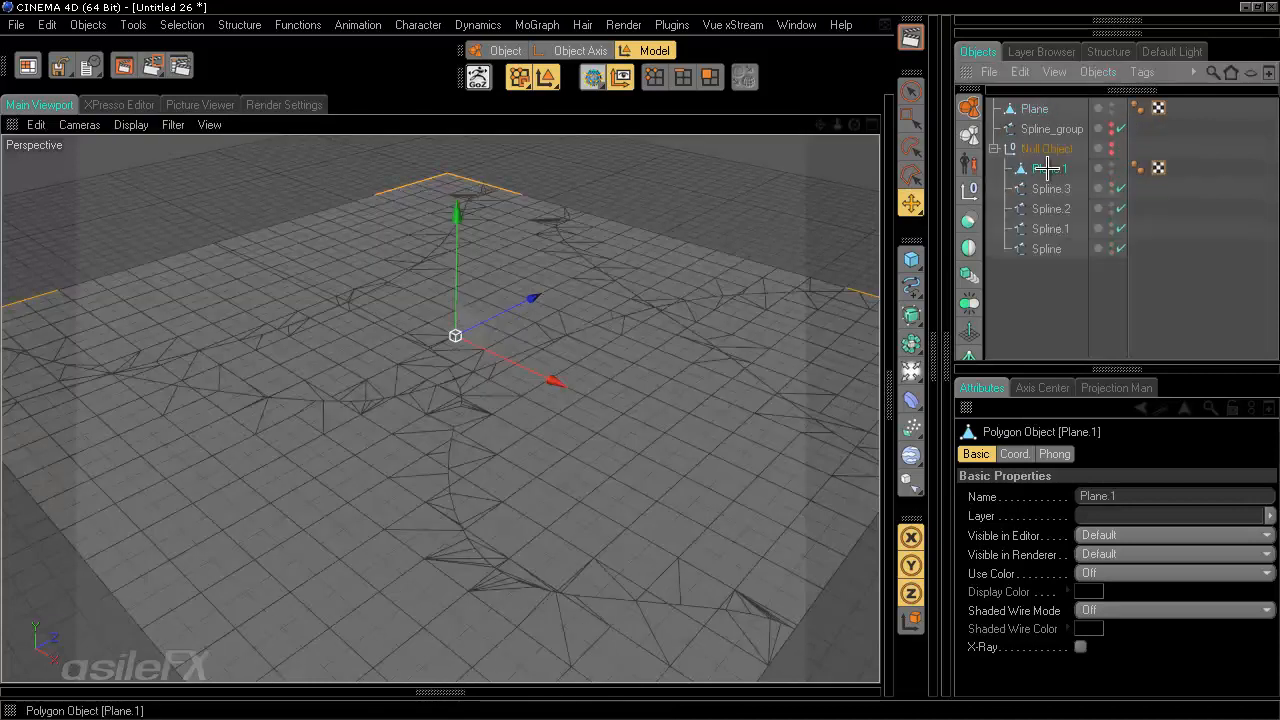
left_click(994, 148)
Step: Add a MoGraph Displace Deformer as a child of Plane and set its height to 18 m
left_click(1034, 108)
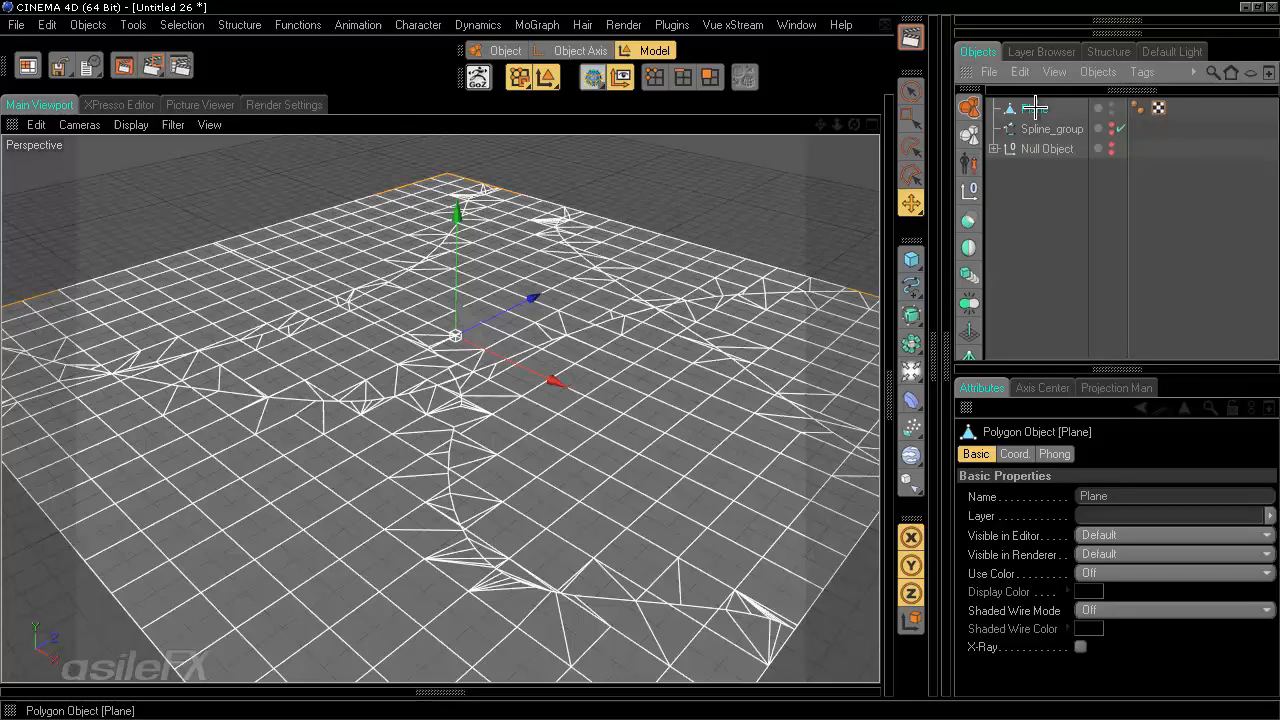
left_click(935, 375)
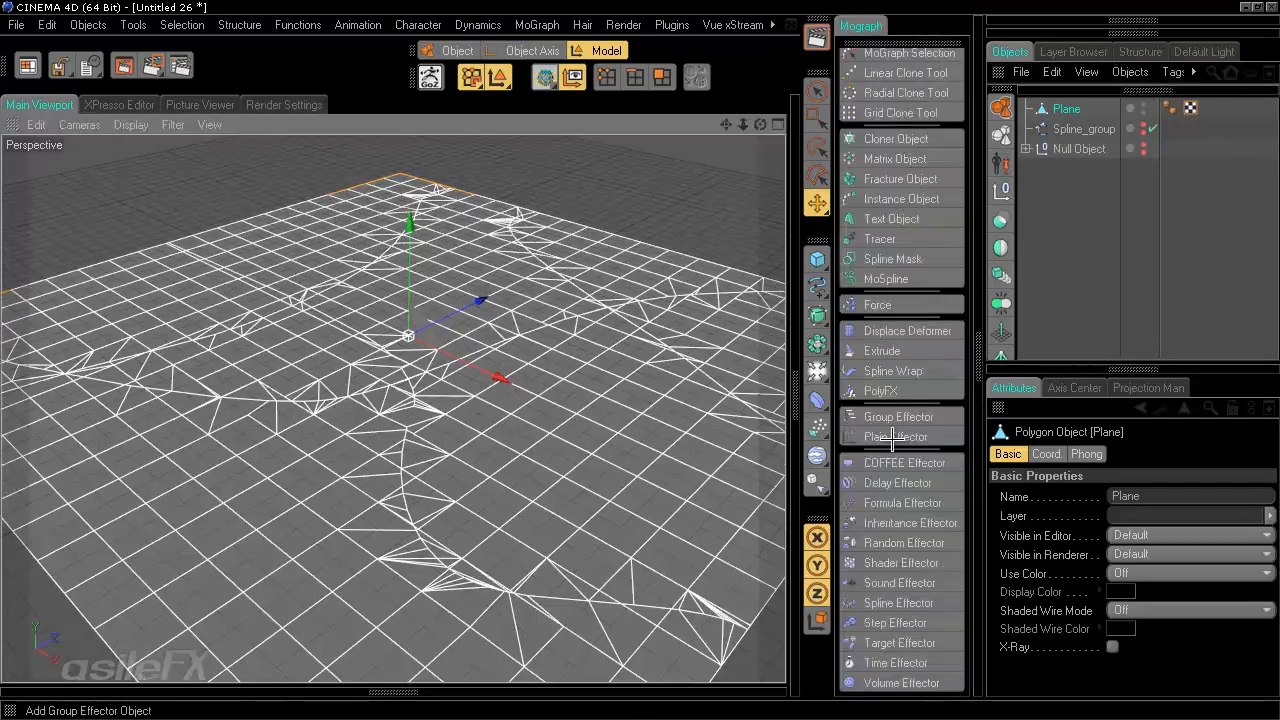
left_click(908, 330)
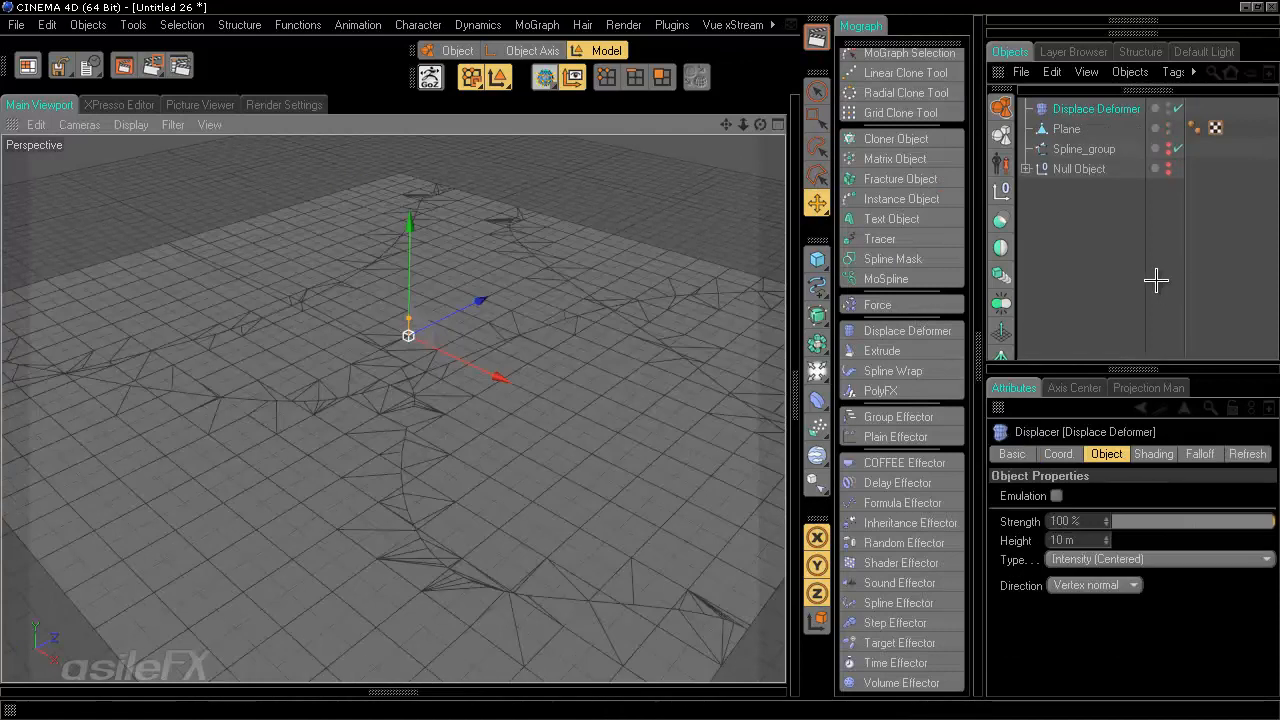
mouse_move(1064, 109)
left_mouse_down()
mouse_move(1088, 148)
mouse_move(1075, 128)
left_mouse_up()
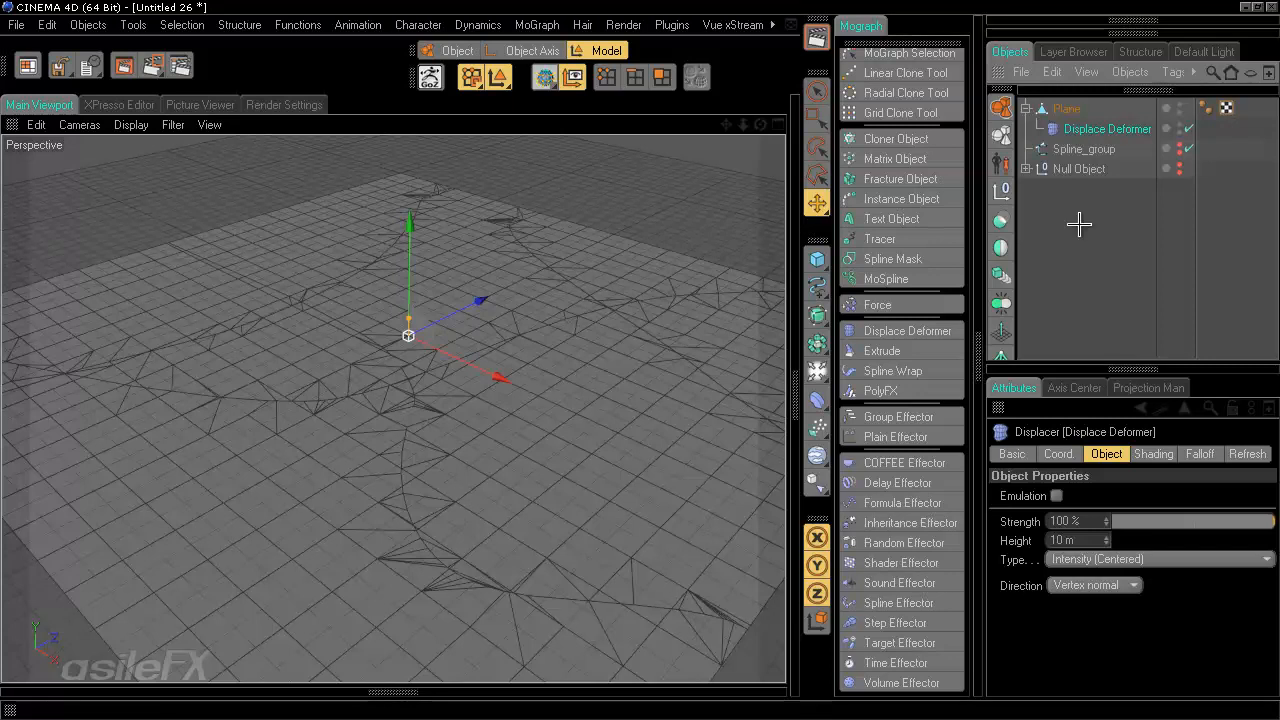
left_click(1108, 542)
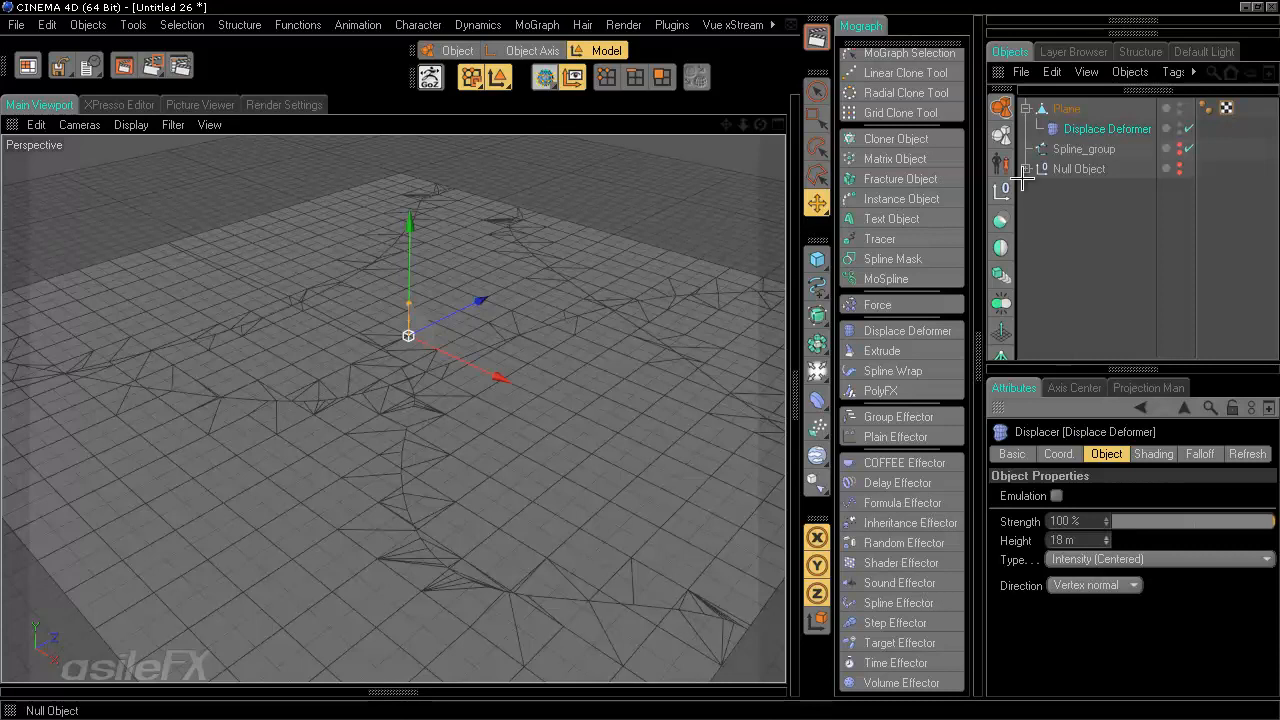
Step: Assign a Color shader to the Displace Deformer's shading channel
left_click(1155, 454)
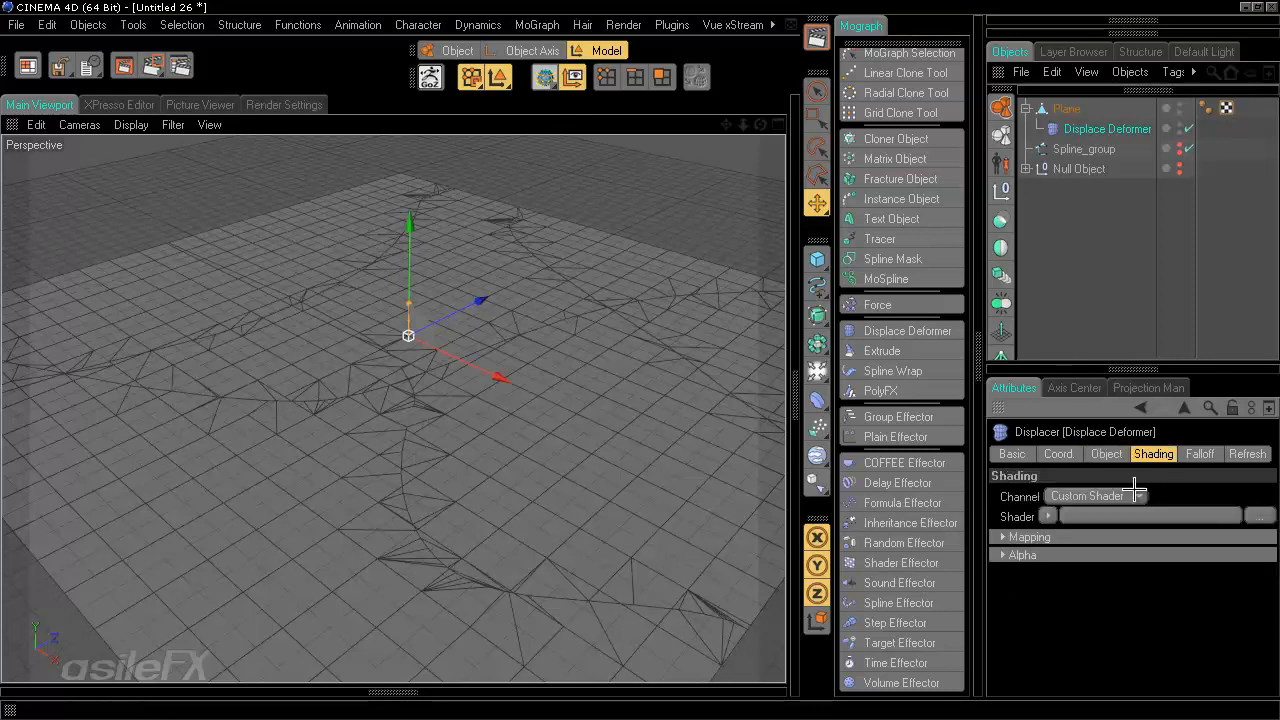
left_click(1048, 515)
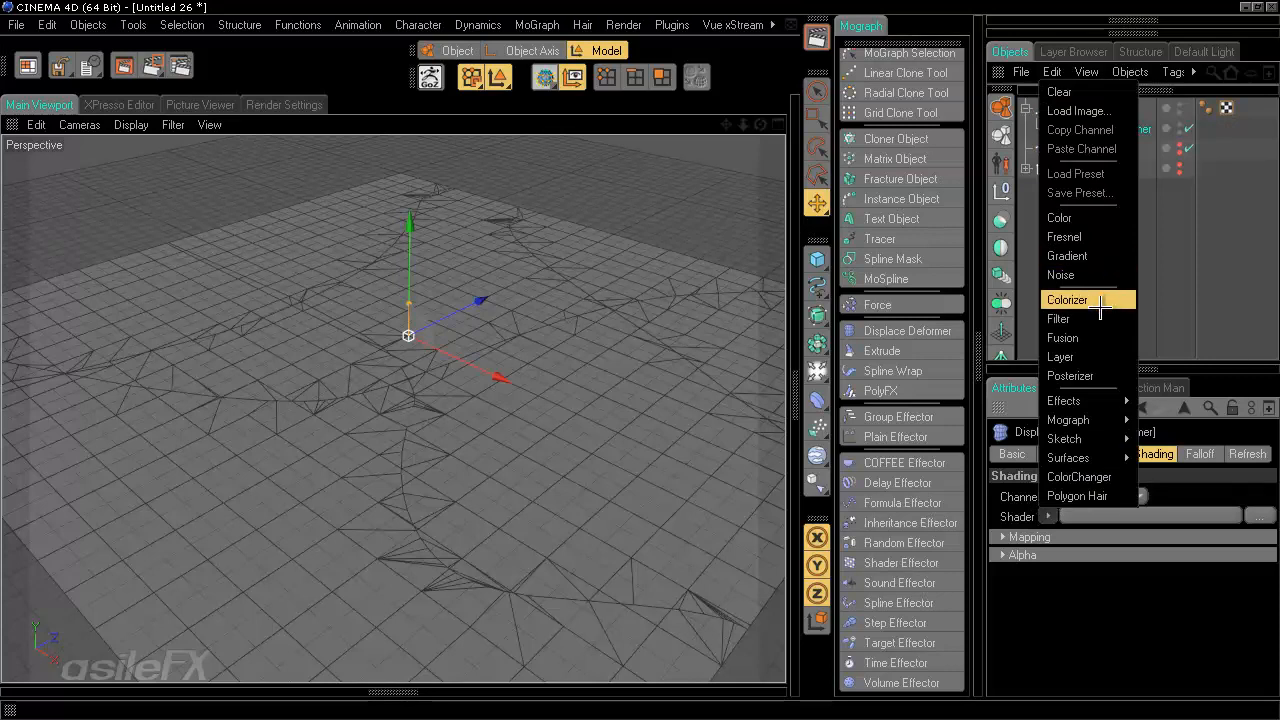
left_click(1100, 219)
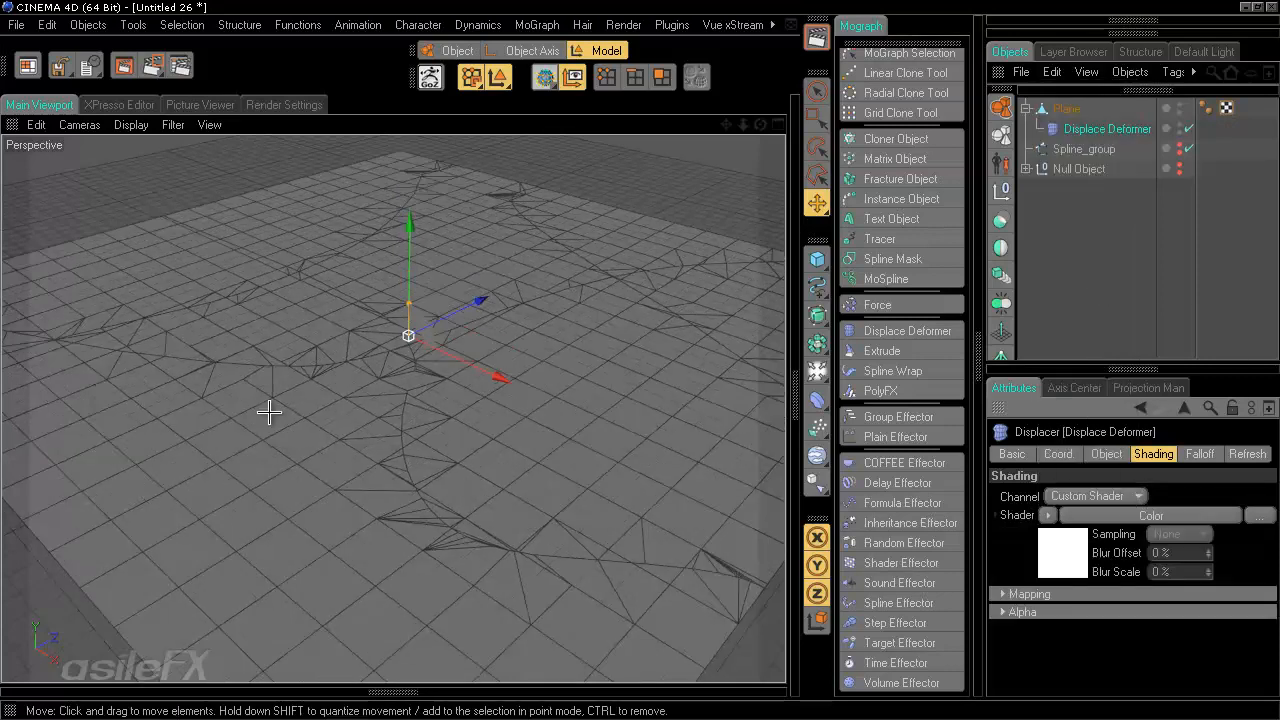
Step: Set the Displace Deformer's falloff shape to Source
left_click(1203, 454)
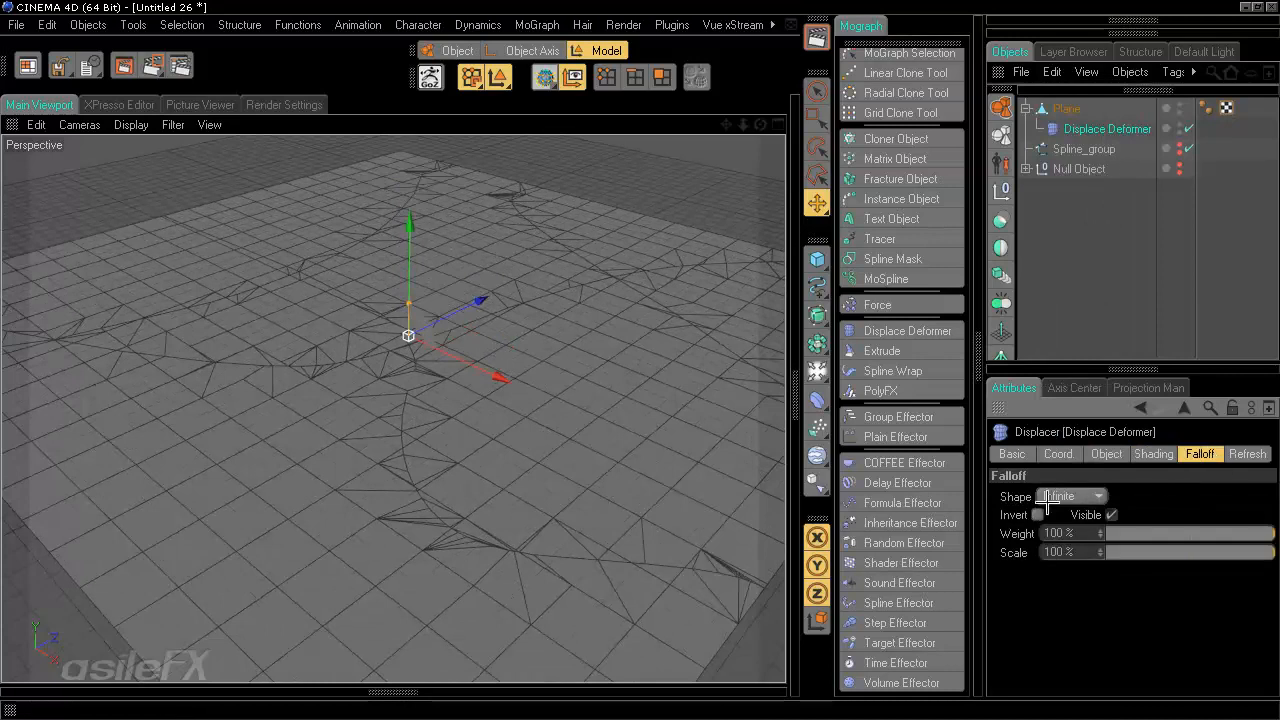
left_click(1087, 497)
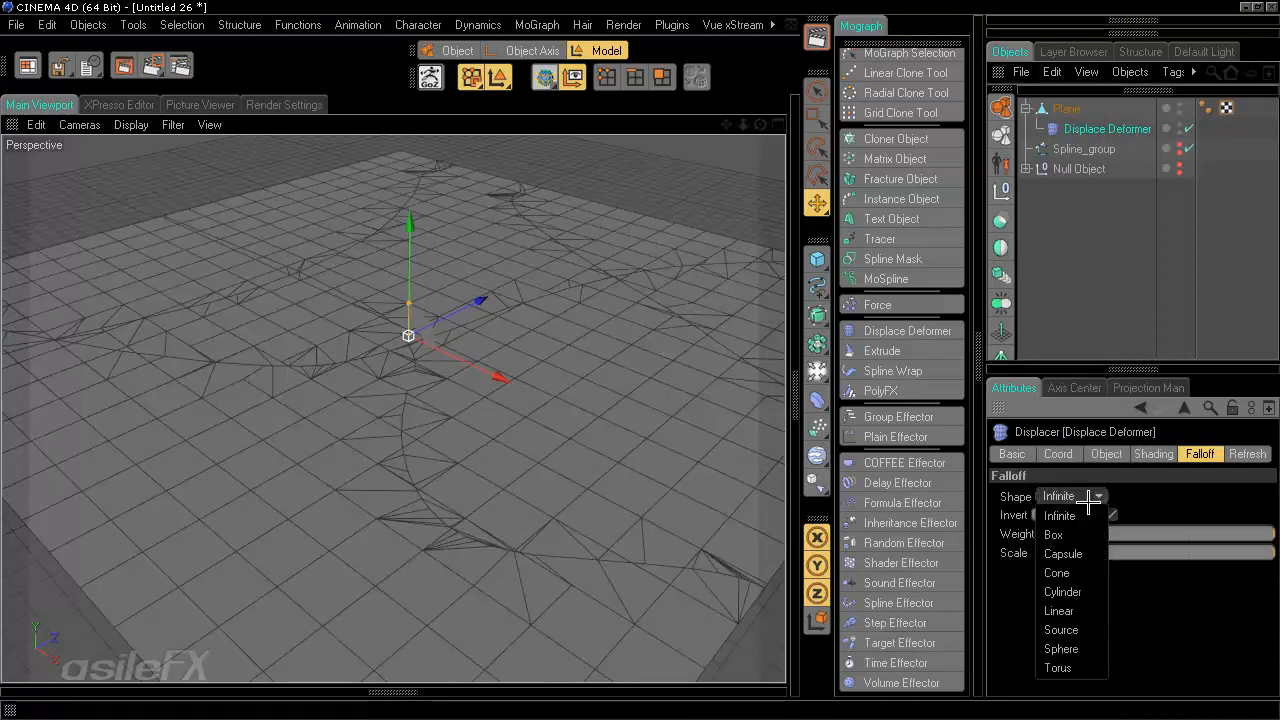
left_click(1062, 629)
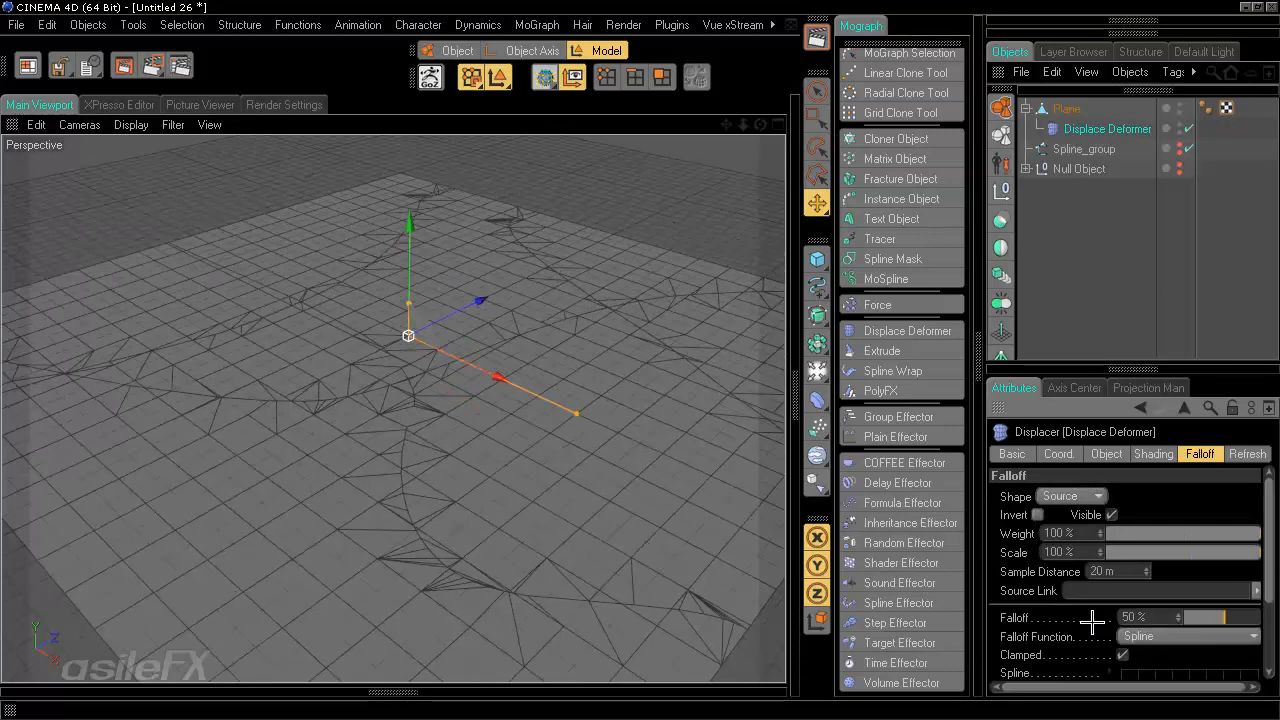
Step: Link Spline_group as the source of the Displace Deformer's falloff and enable Invert
left_click_drag(1063, 150, 1120, 597)
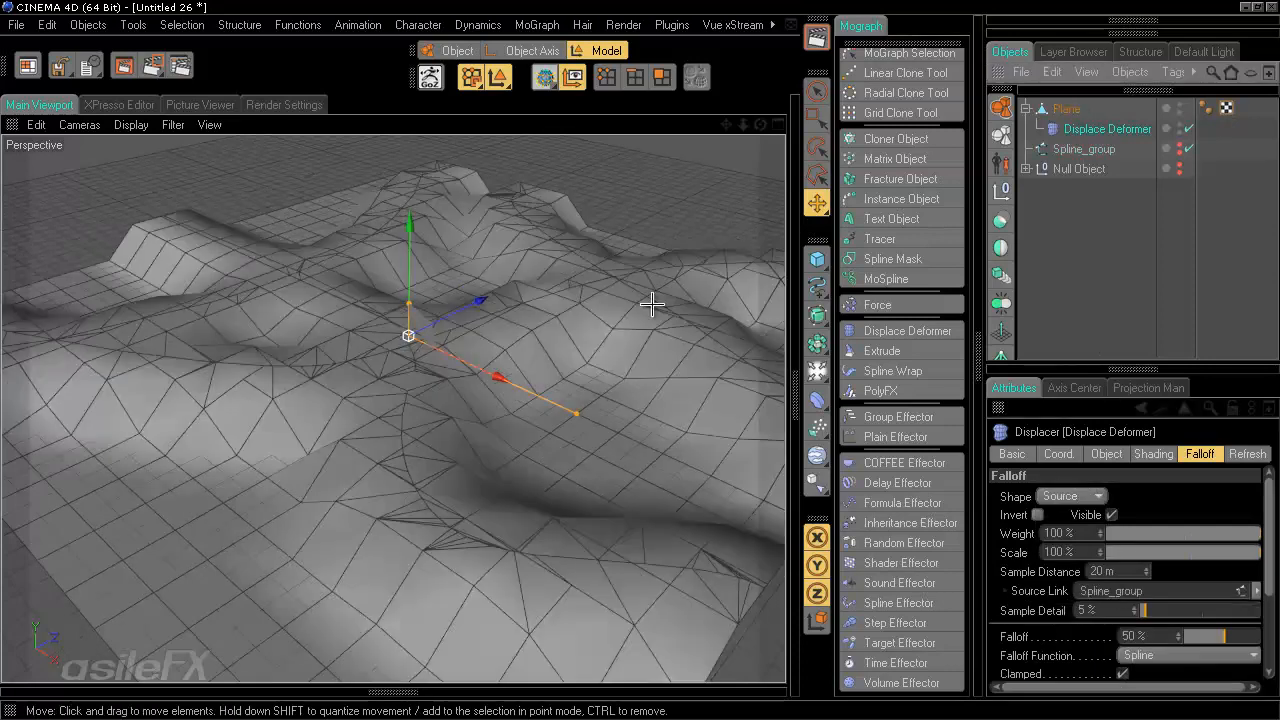
left_click_drag(630, 366, 638, 360, "alt")
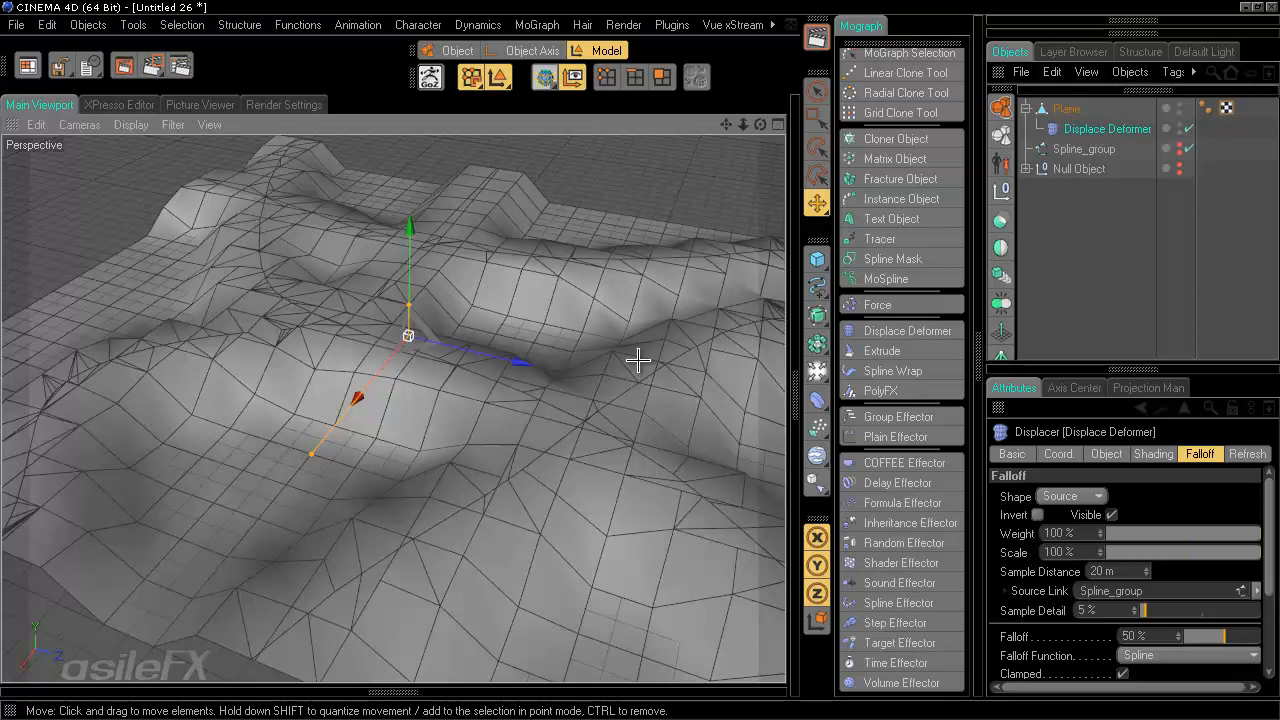
left_click_drag(494, 222, 634, 357, "alt")
left_click(1039, 515)
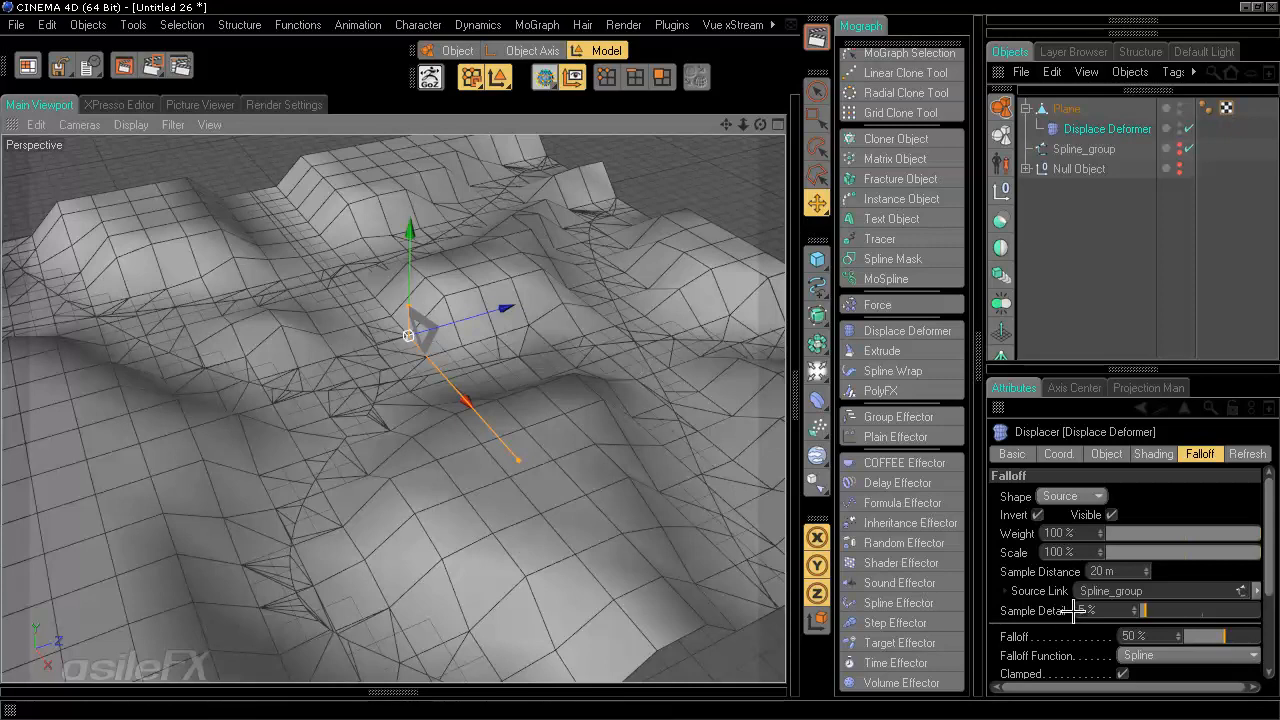
Step: Adjust the falloff sampling, trying a sample detail of 1% before setting it to 67%, with a sample distance of 22 m
mouse_move(1143, 610)
left_mouse_down()
mouse_move(1215, 610)
mouse_move(1123, 608)
left_mouse_up()
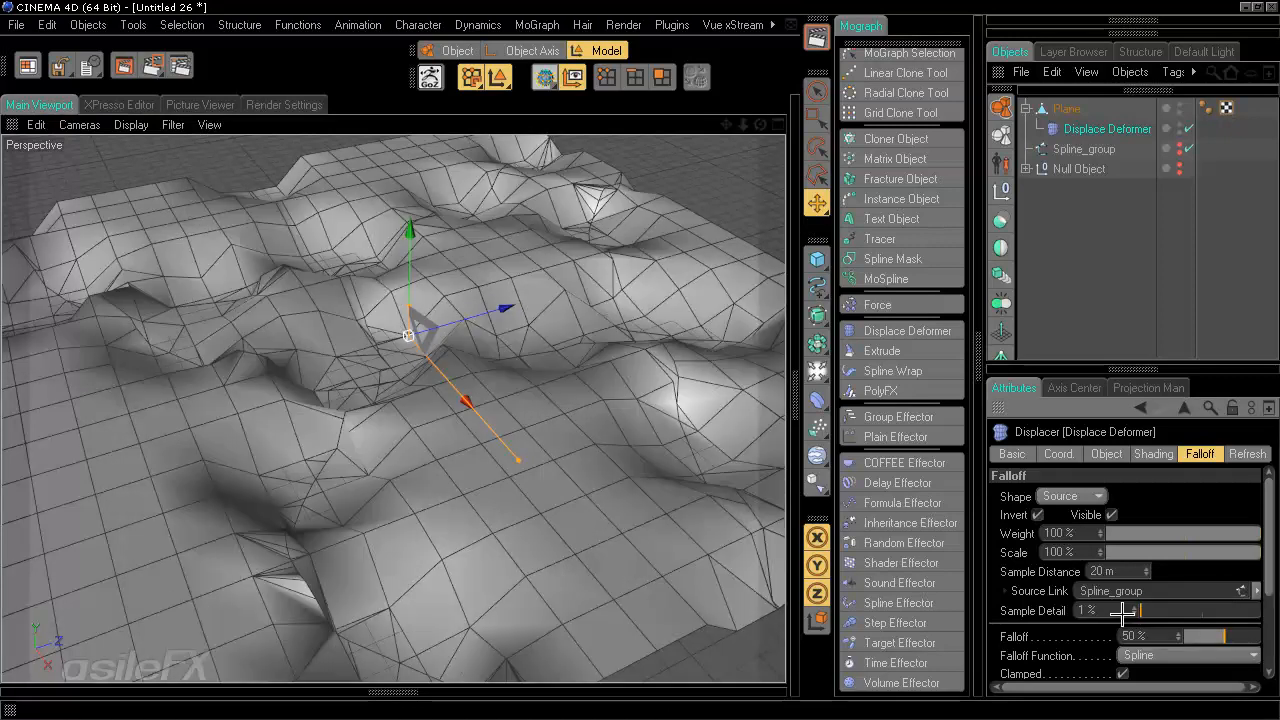
left_click_drag(716, 374, 637, 357, "alt")
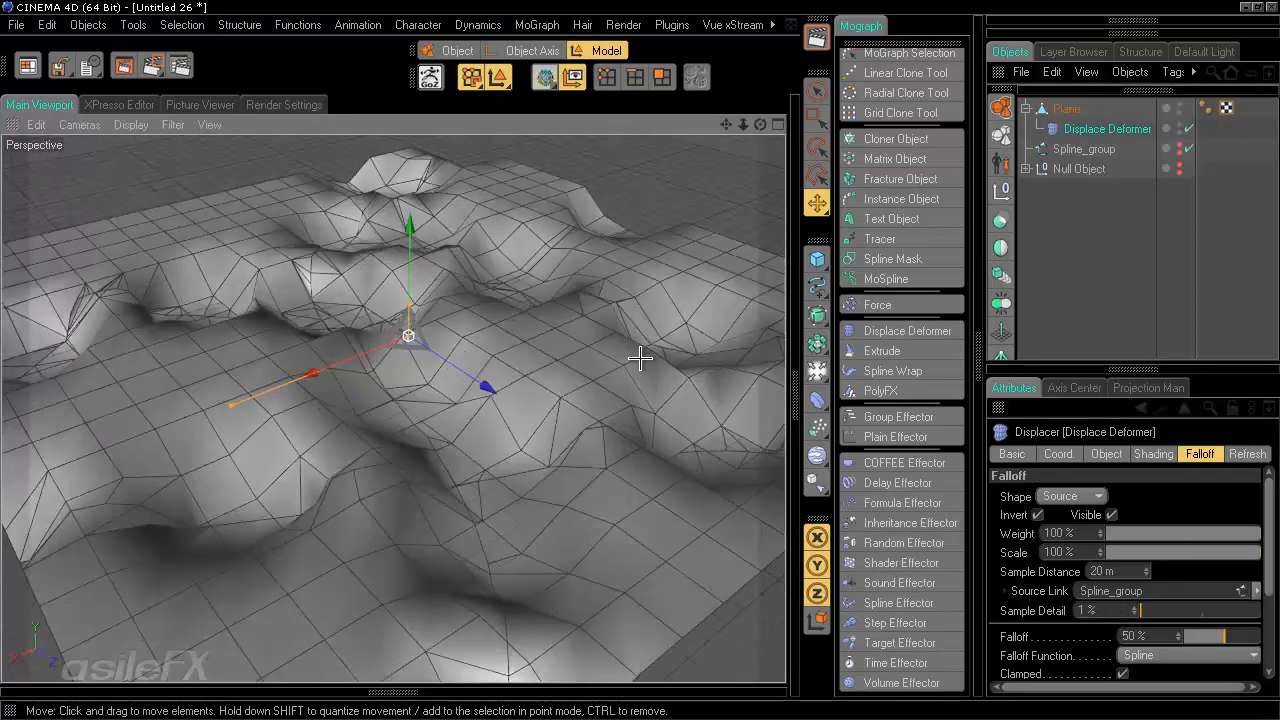
left_click_drag(1168, 610, 1210, 612)
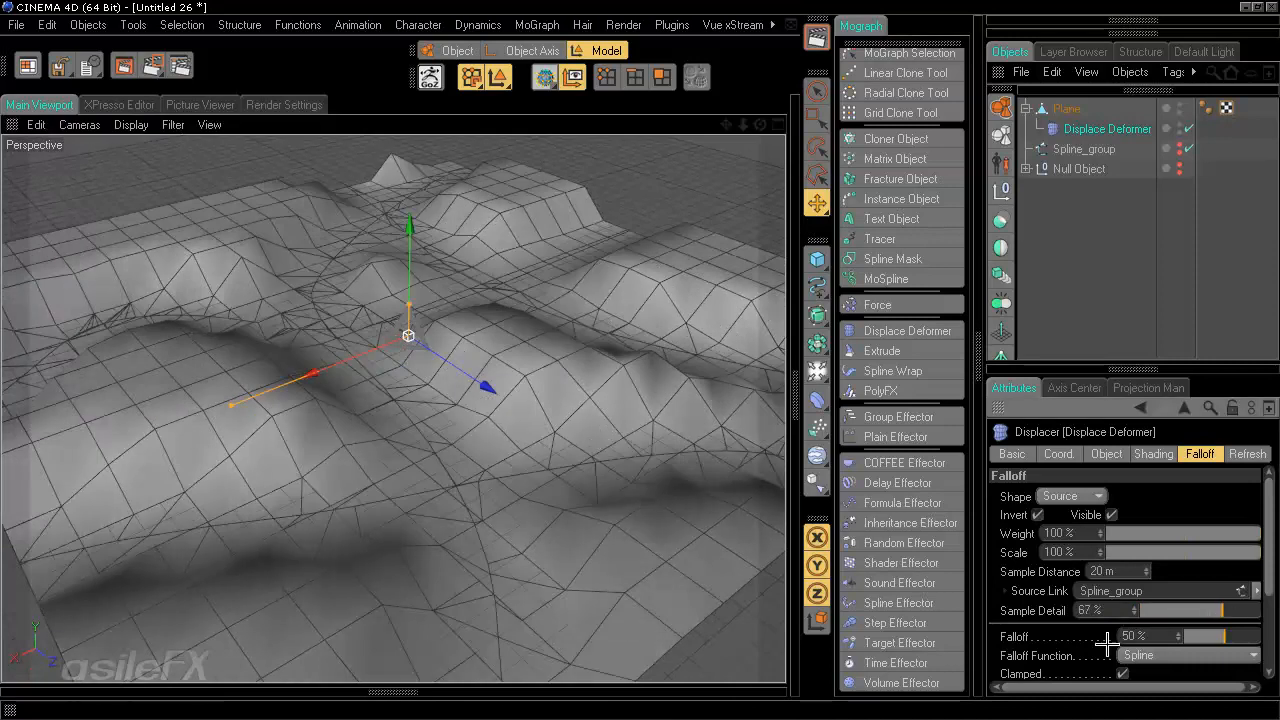
left_click_drag(1148, 577, 1142, 574)
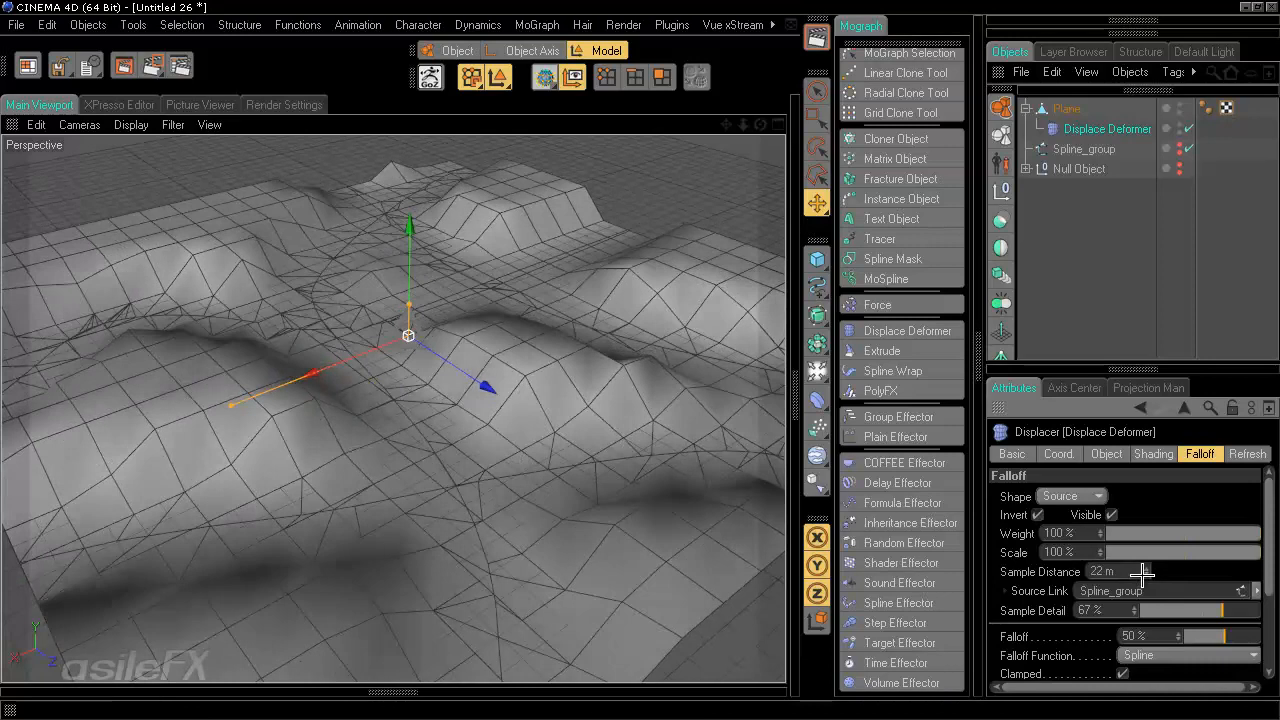
left_click_drag(537, 432, 598, 471, "alt")
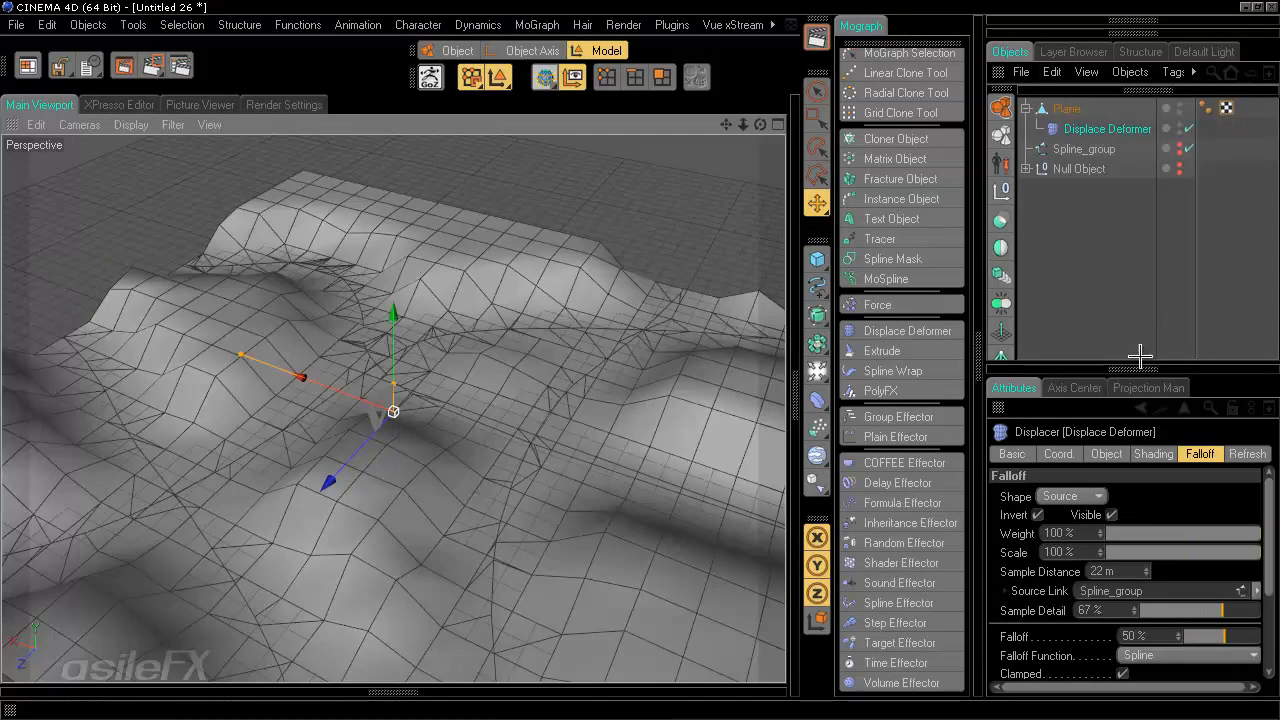
Step: Try the Linear, Inverse, Inverse Cubic and Step falloff functions on the Displace Deformer and return to Spline
left_click_drag(1095, 362, 1100, 233)
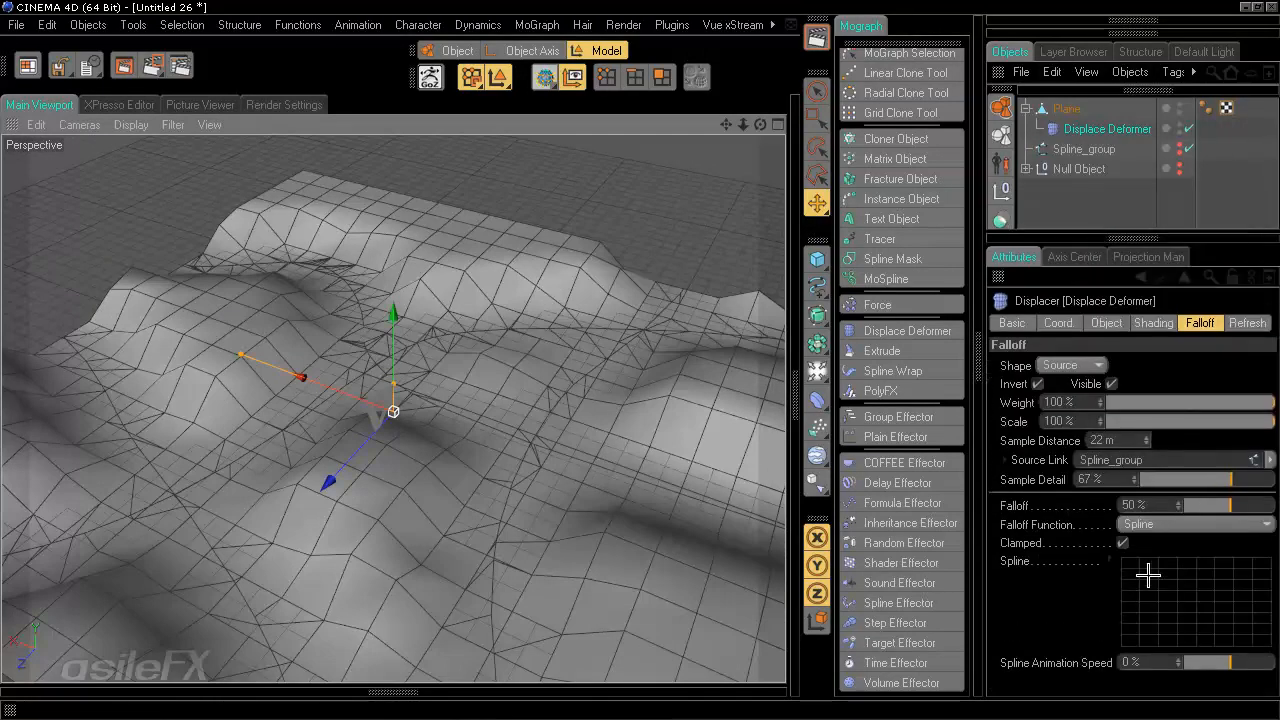
left_click(1141, 530)
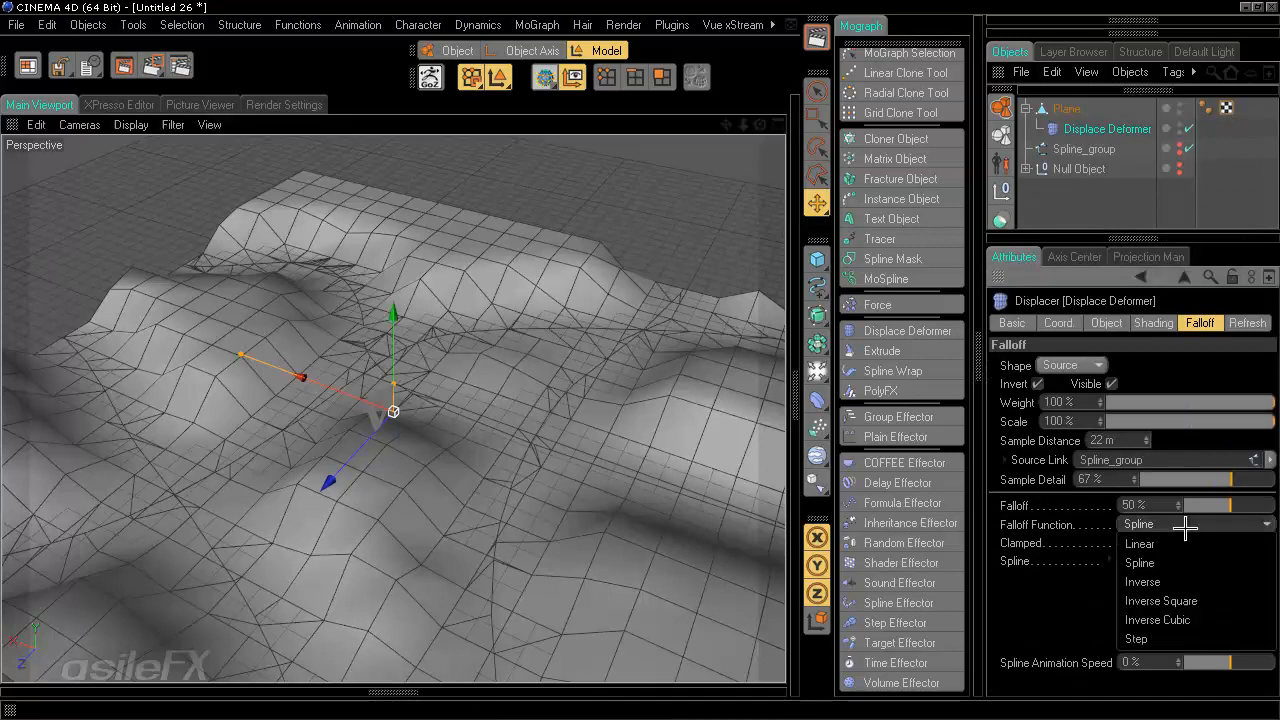
left_click(1178, 543)
left_click(1188, 524)
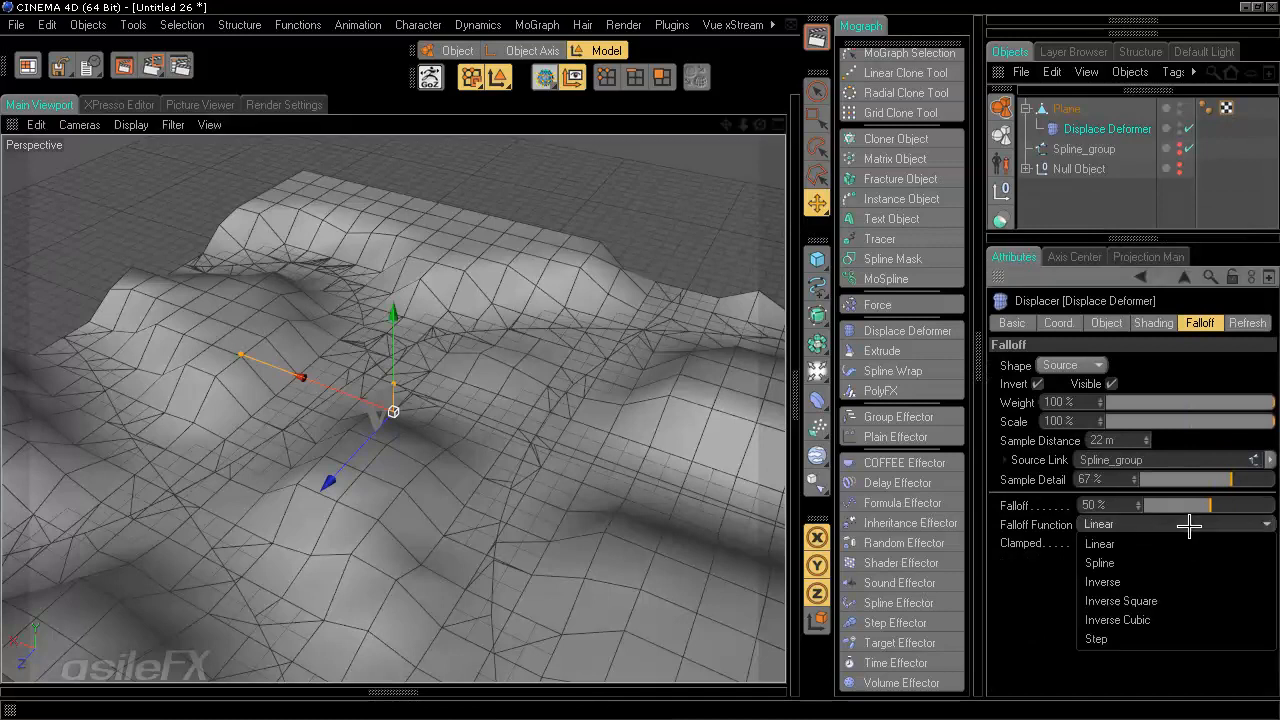
left_click(1186, 581)
left_click(1185, 524)
left_click(1186, 620)
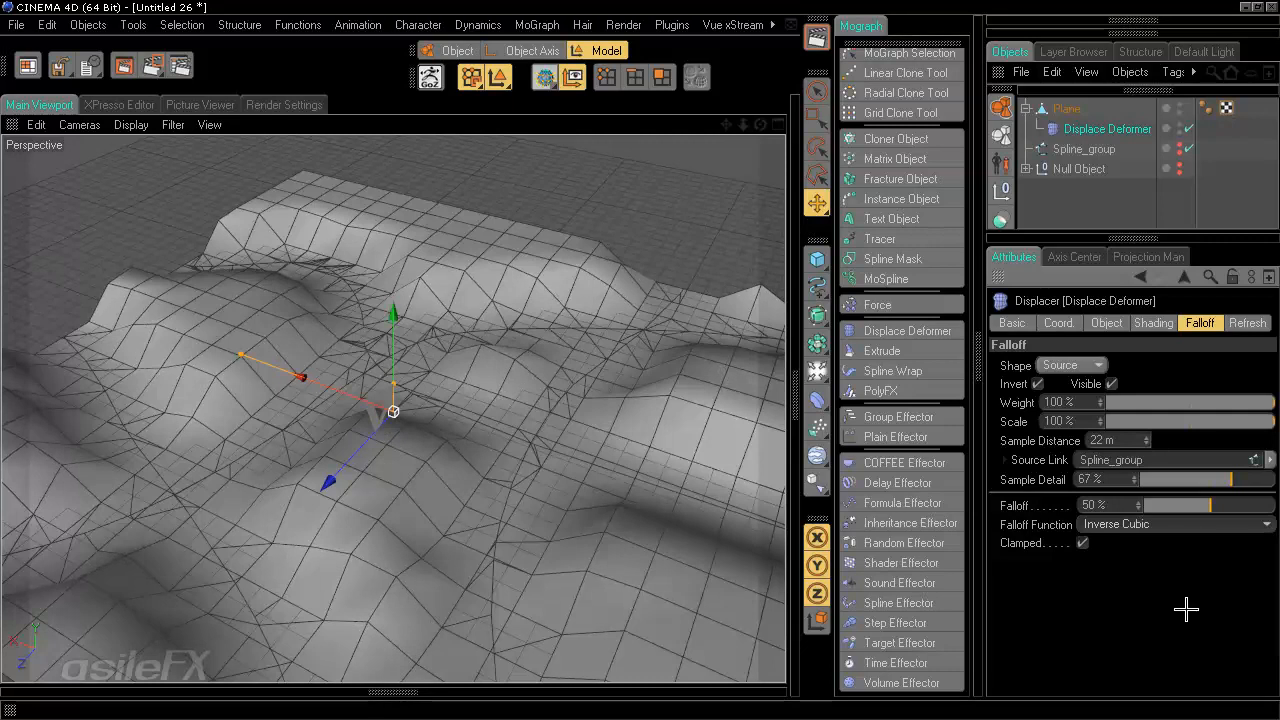
left_click(1186, 526)
left_click(1178, 643)
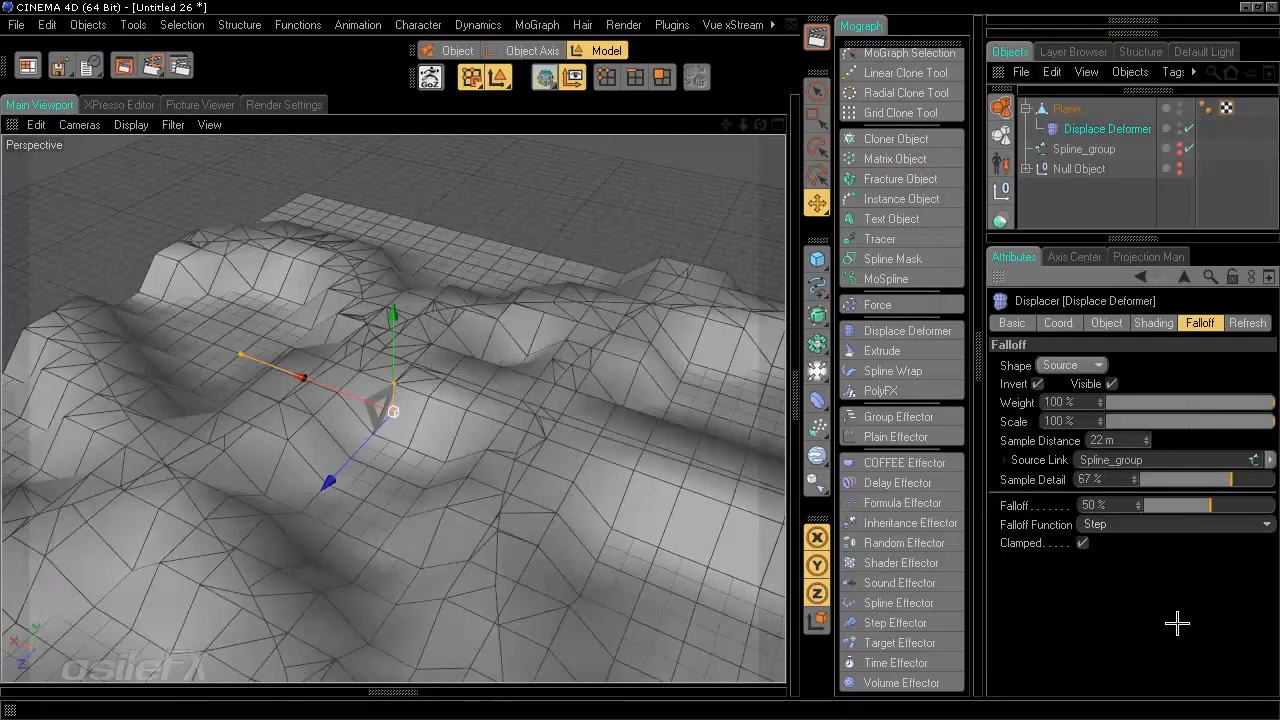
left_click(1176, 523)
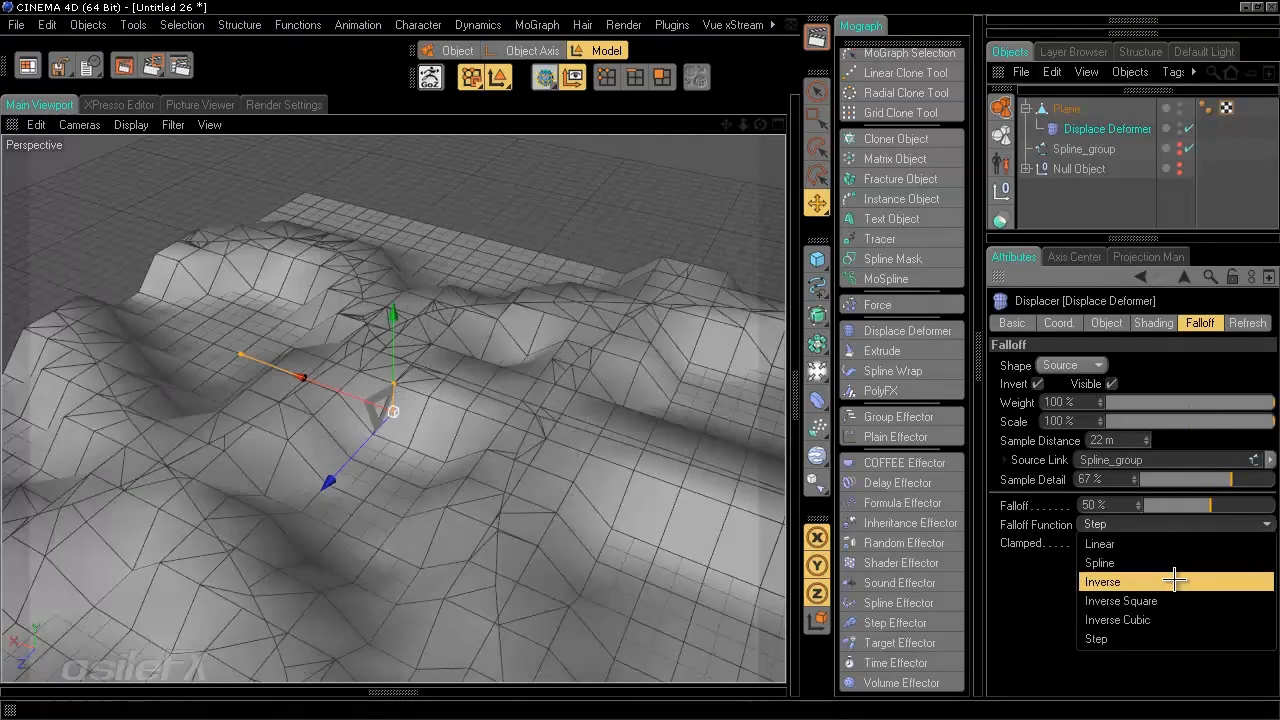
left_click(1174, 561)
Step: Try a custom rising falloff curve with added spline points and reset the spline to its default
left_click_drag(1179, 592, 1221, 533)
left_click_drag(1142, 630, 1199, 584)
left_click_drag(1126, 649, 1160, 604)
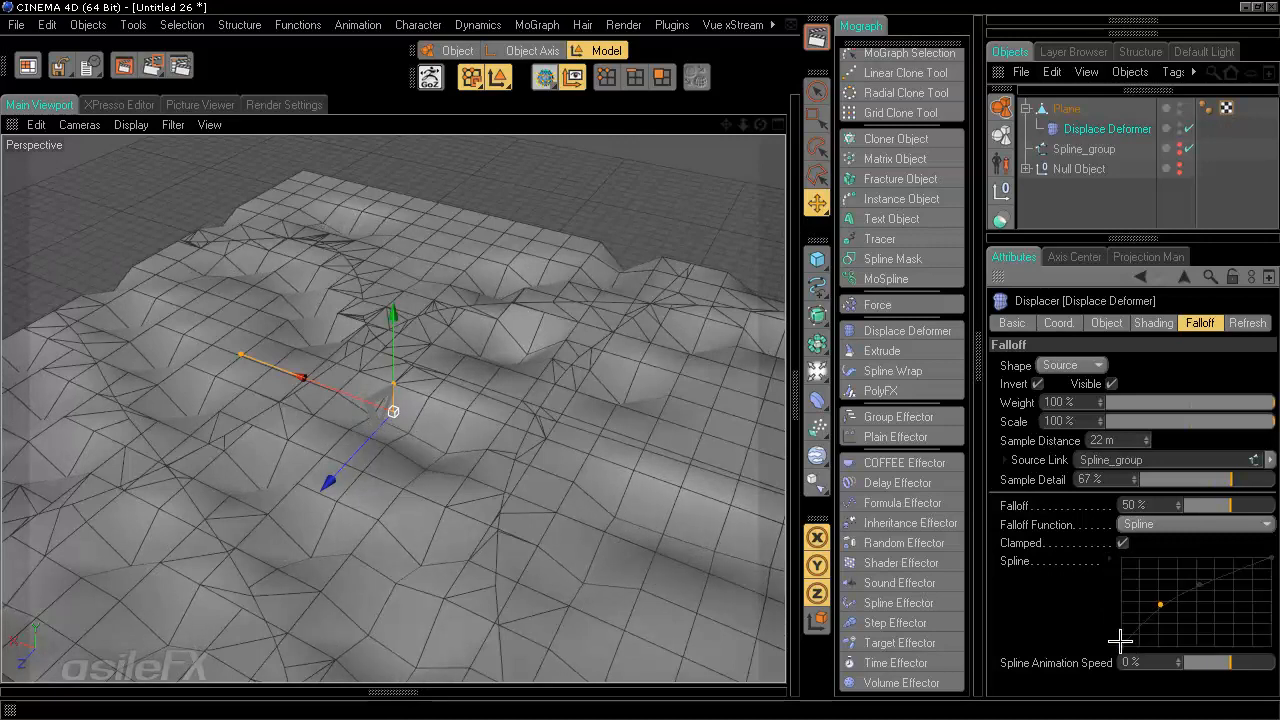
left_click_drag(1120, 641, 1123, 672)
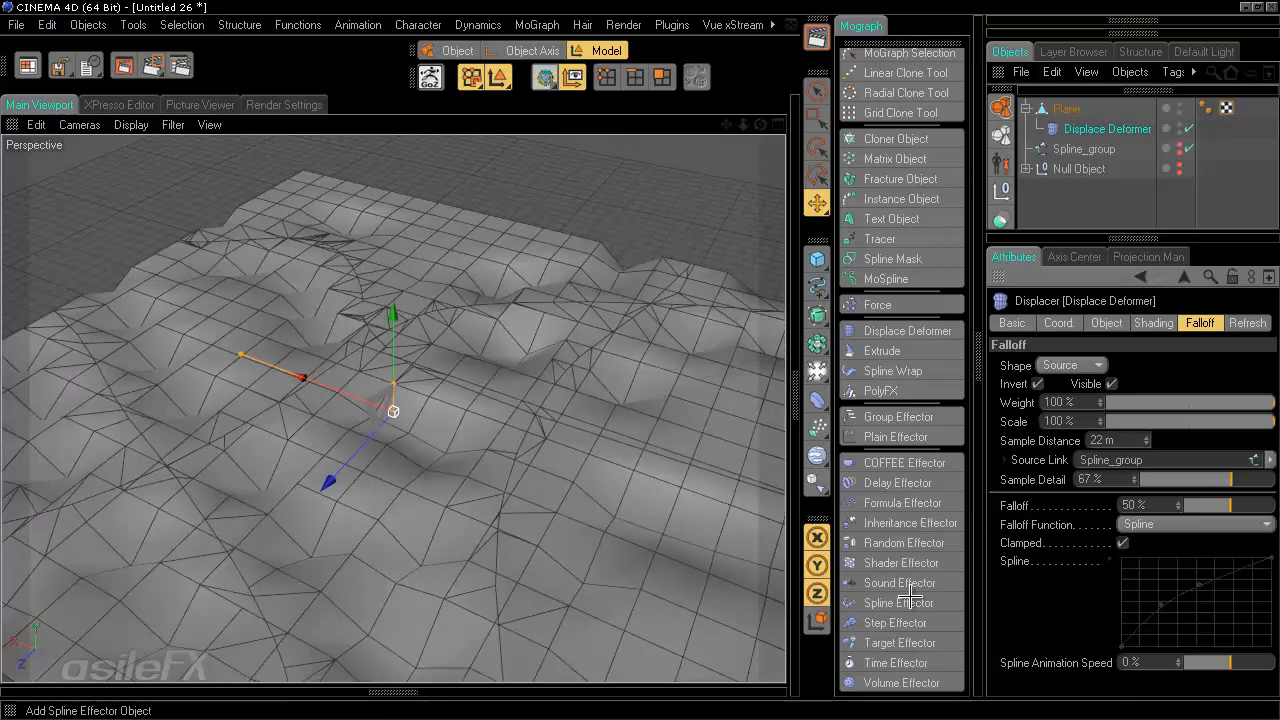
left_click_drag(510, 364, 640, 360, "alt")
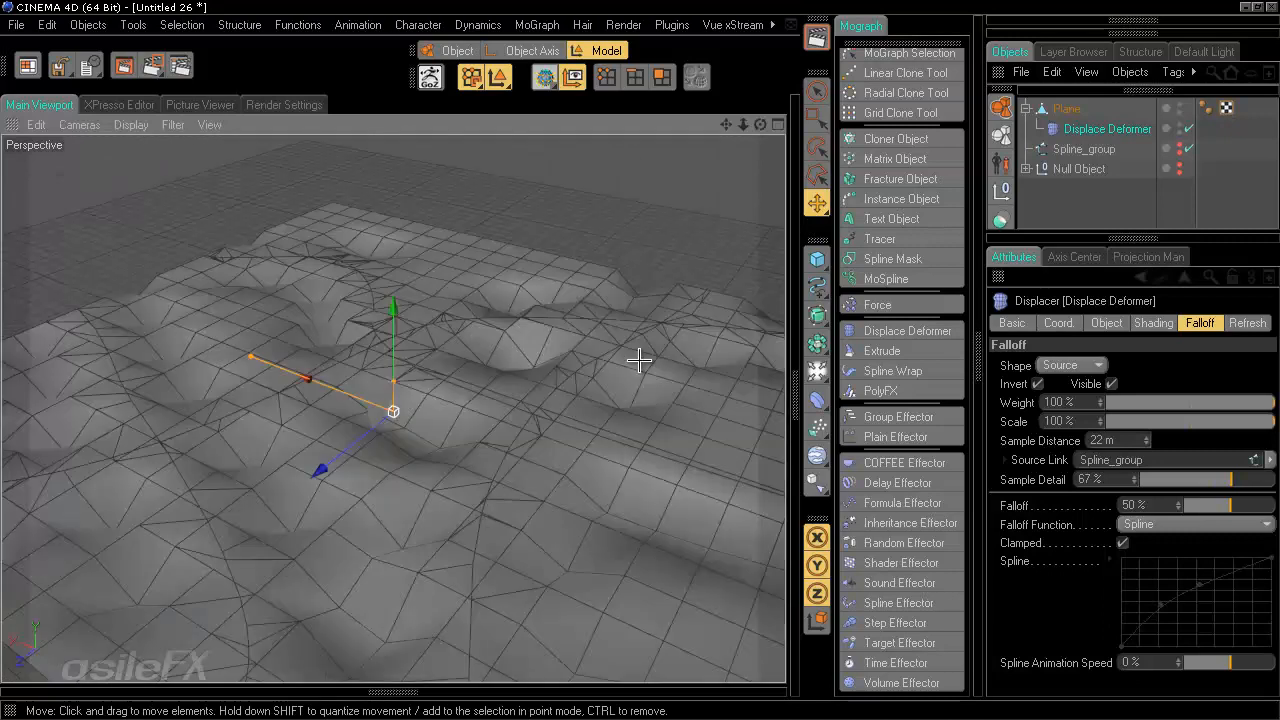
right_click(1060, 553)
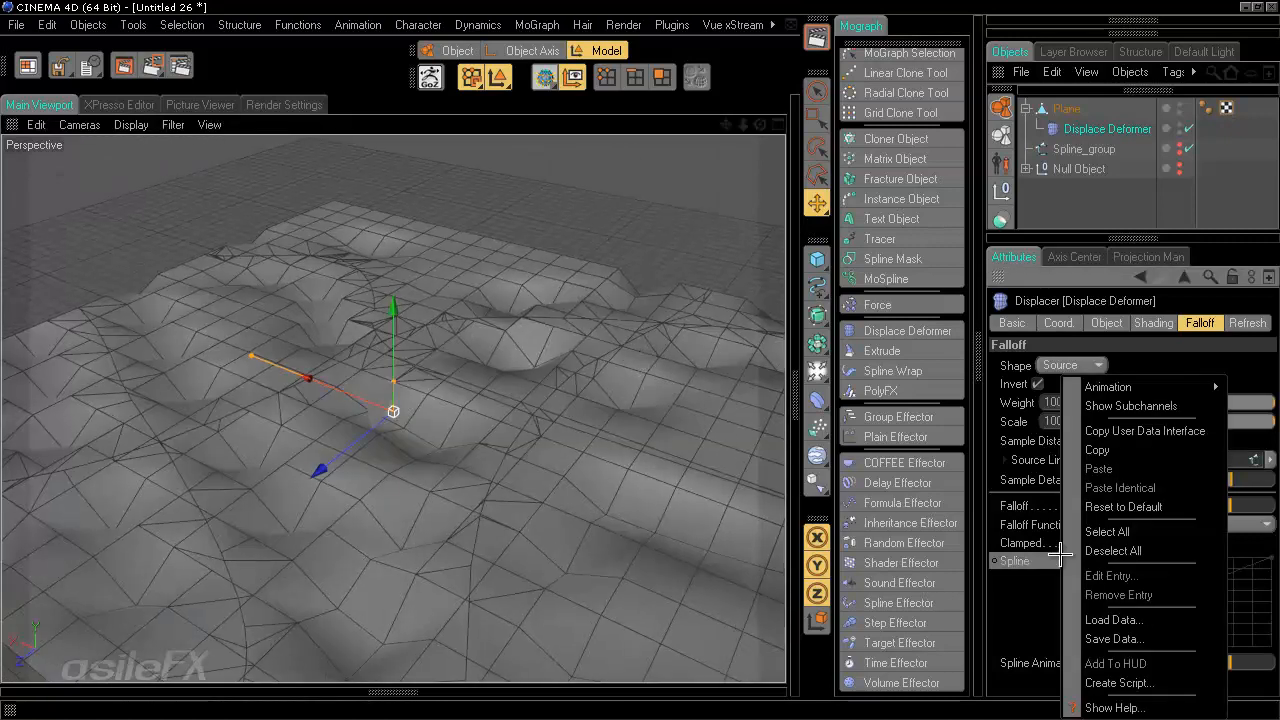
left_click(1138, 507)
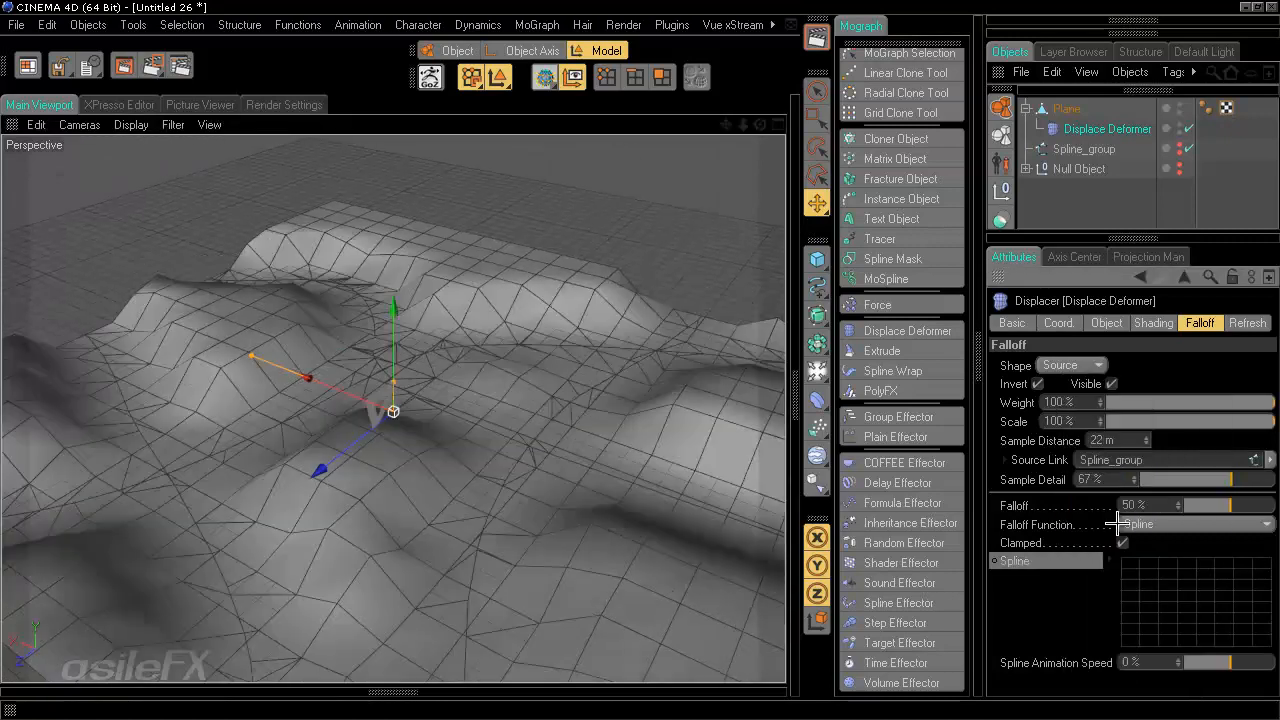
Step: Set the deformer's falloff function to Linear and the sample distance to 21 m
left_click(1116, 524)
left_click(1150, 536)
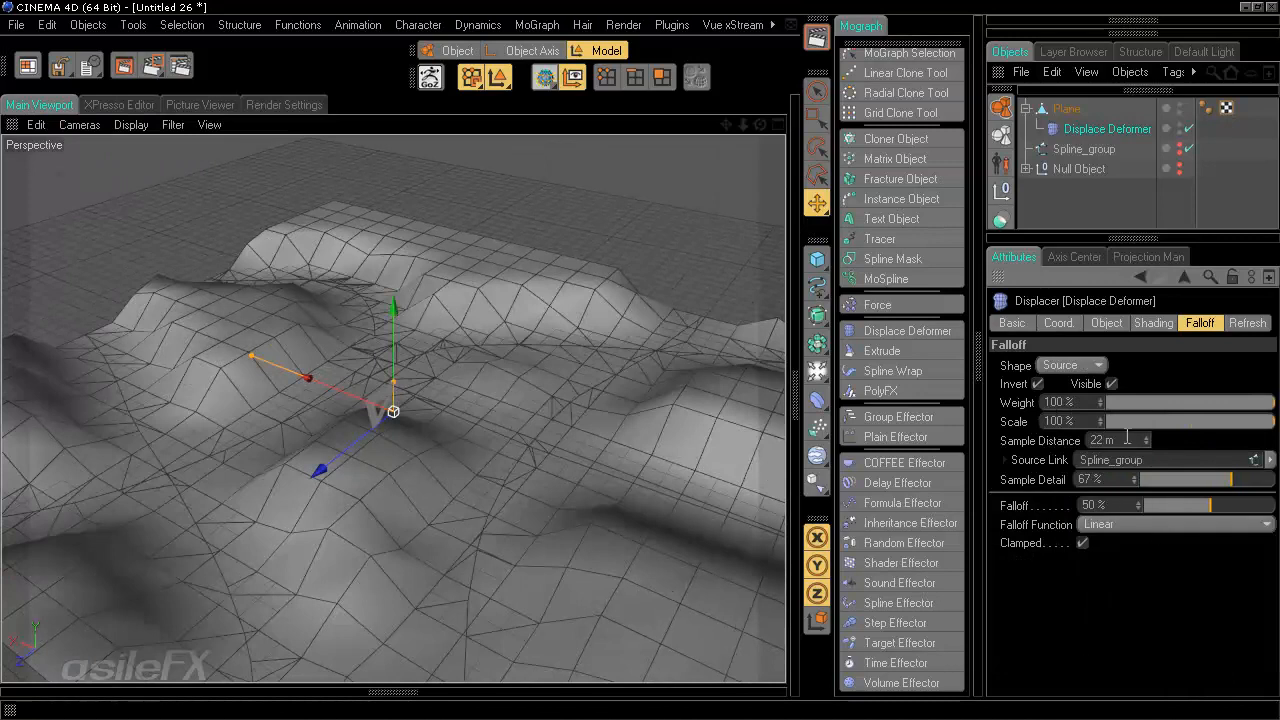
left_click_drag(1140, 436, 1149, 440)
left_click_drag(423, 388, 643, 363, "alt")
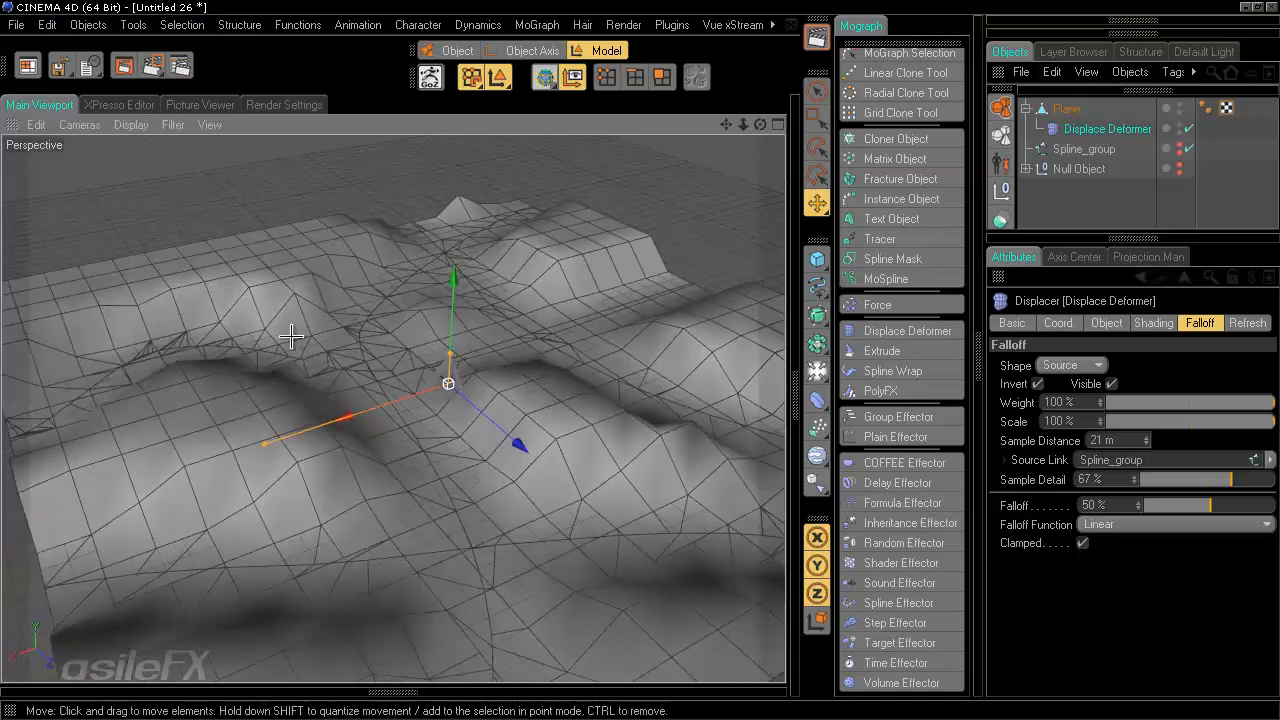
Step: Bake the deformed Plane with Current State to Object, hide the original Plane, and select the baked copy
right_click(1062, 105)
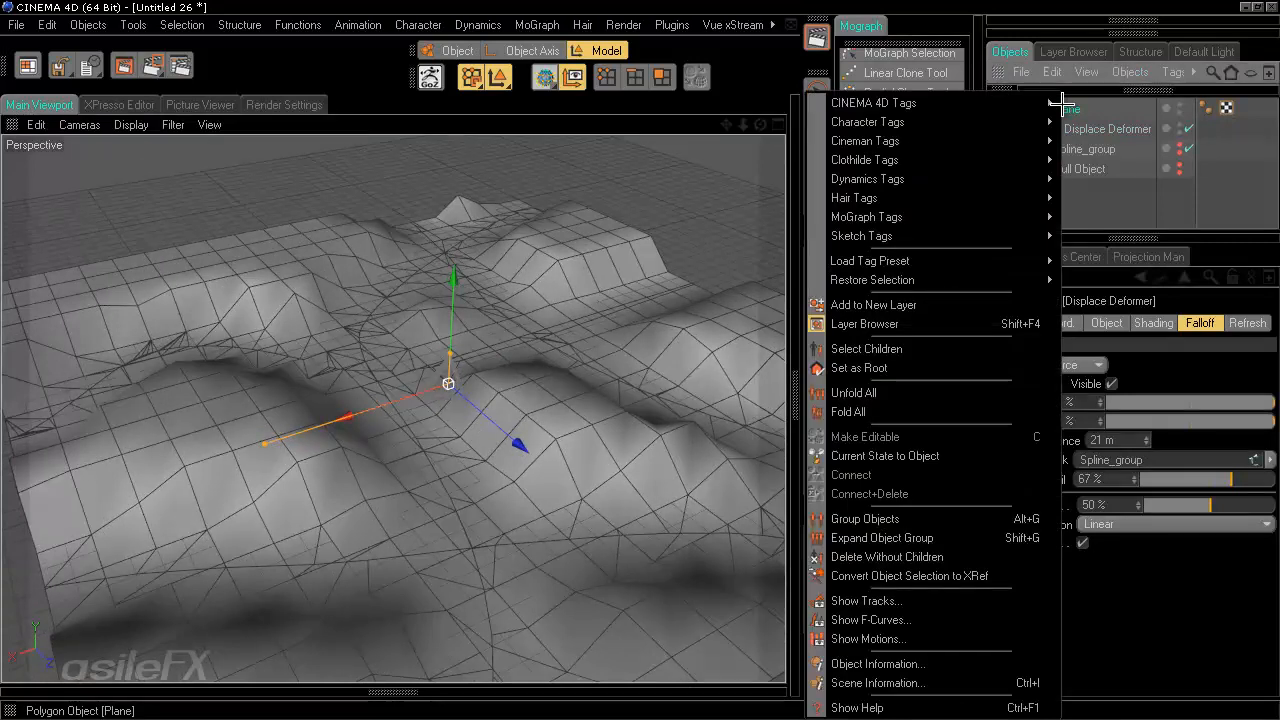
left_click(948, 456)
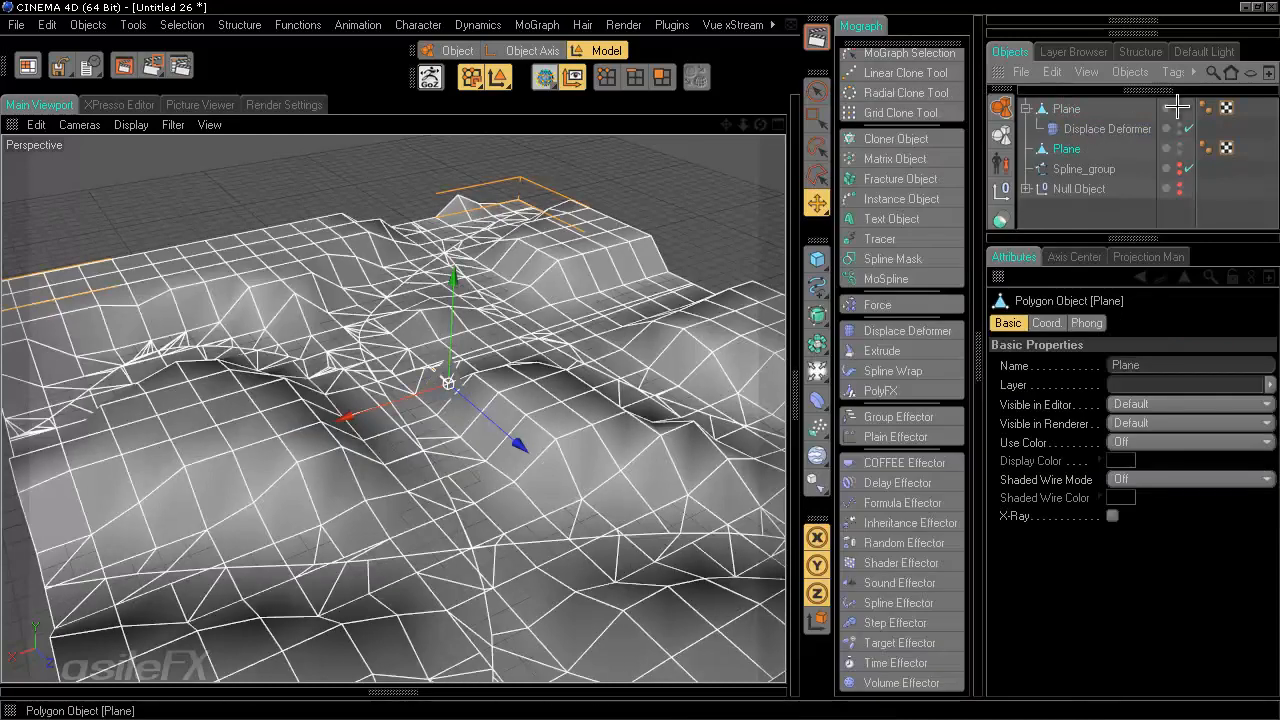
left_click(1072, 206)
left_click(1062, 149)
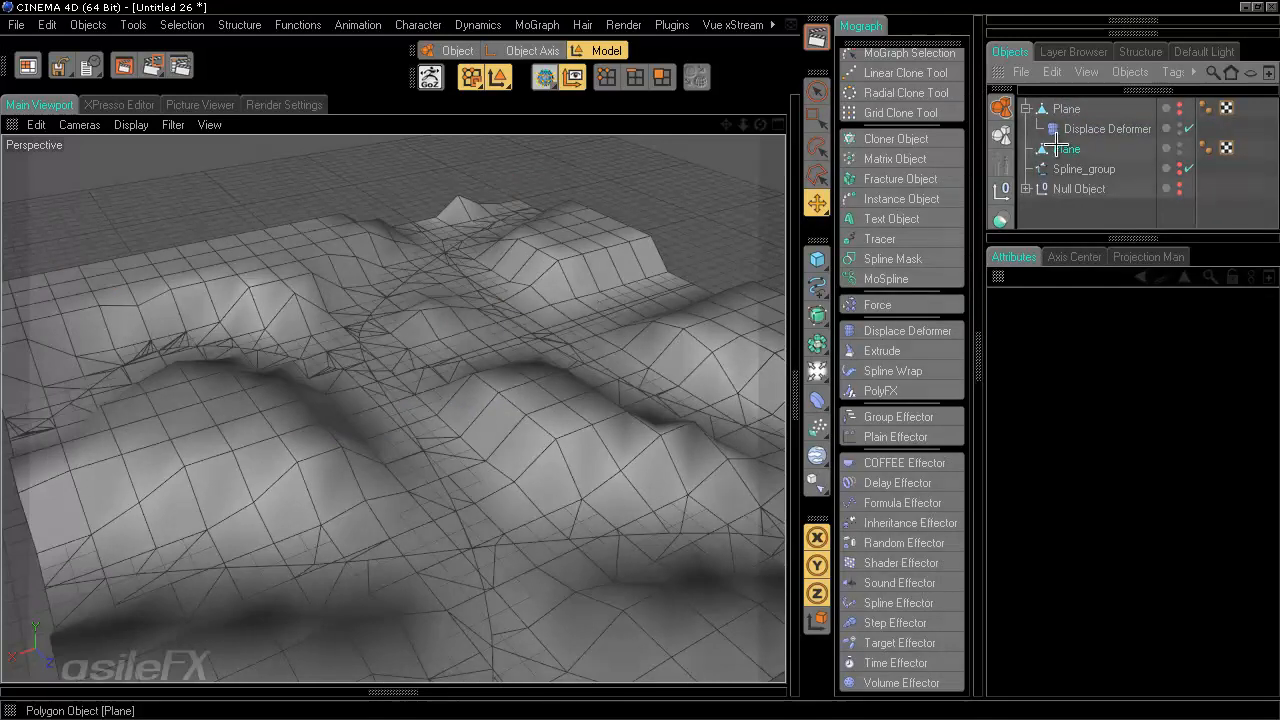
left_click_drag(348, 390, 640, 362, "alt")
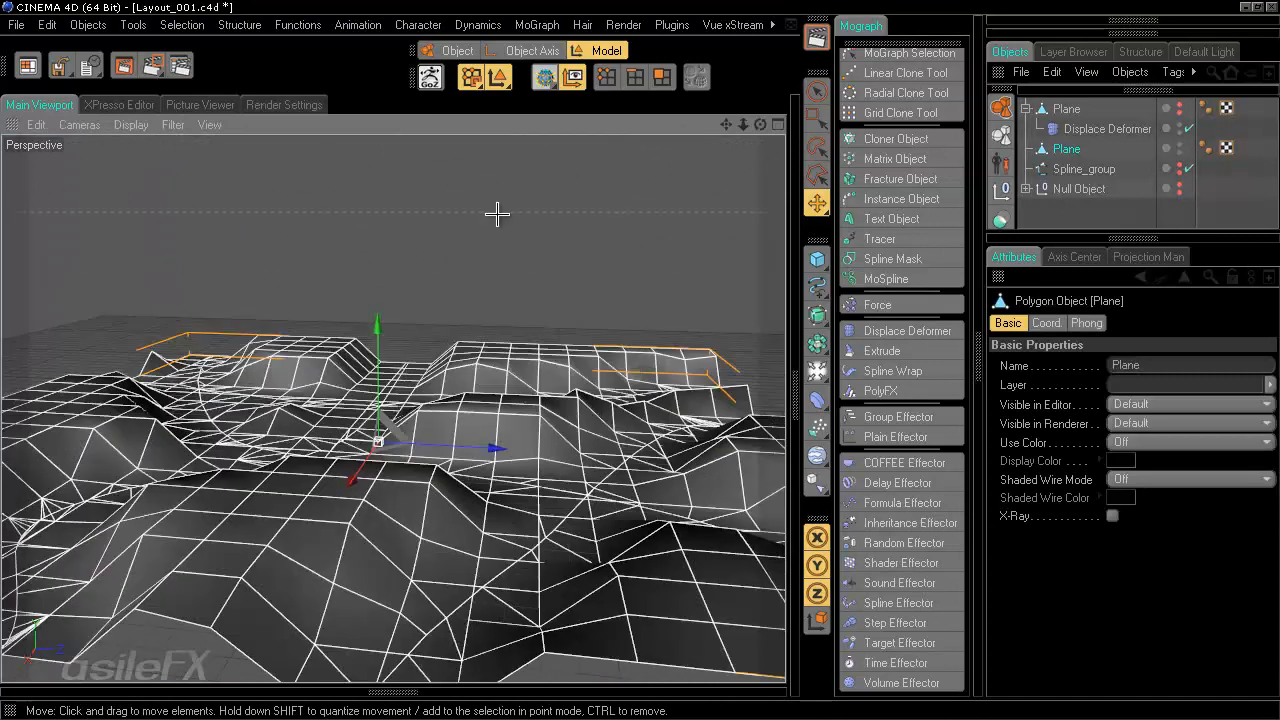
Step: Untriangulate the baked Plane with Create N-gons enabled and the angle at 15°, and inspect the mesh from several sides
left_click(297, 24)
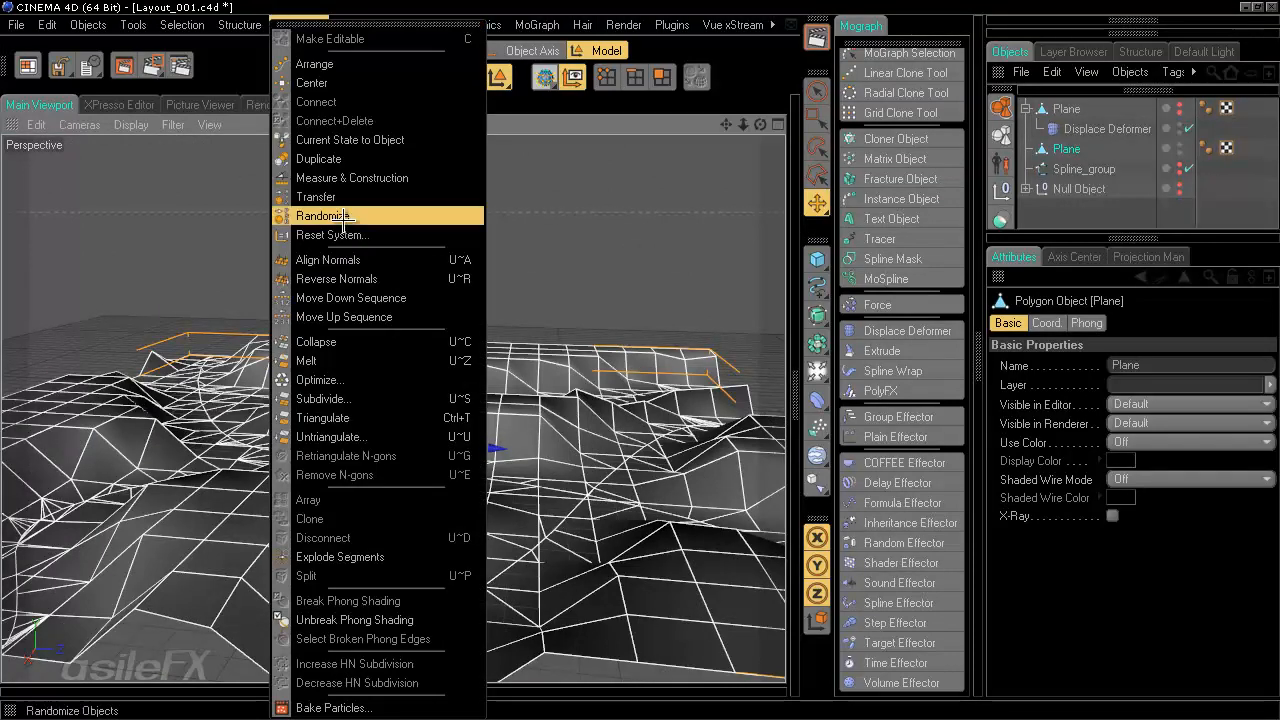
left_click(392, 436)
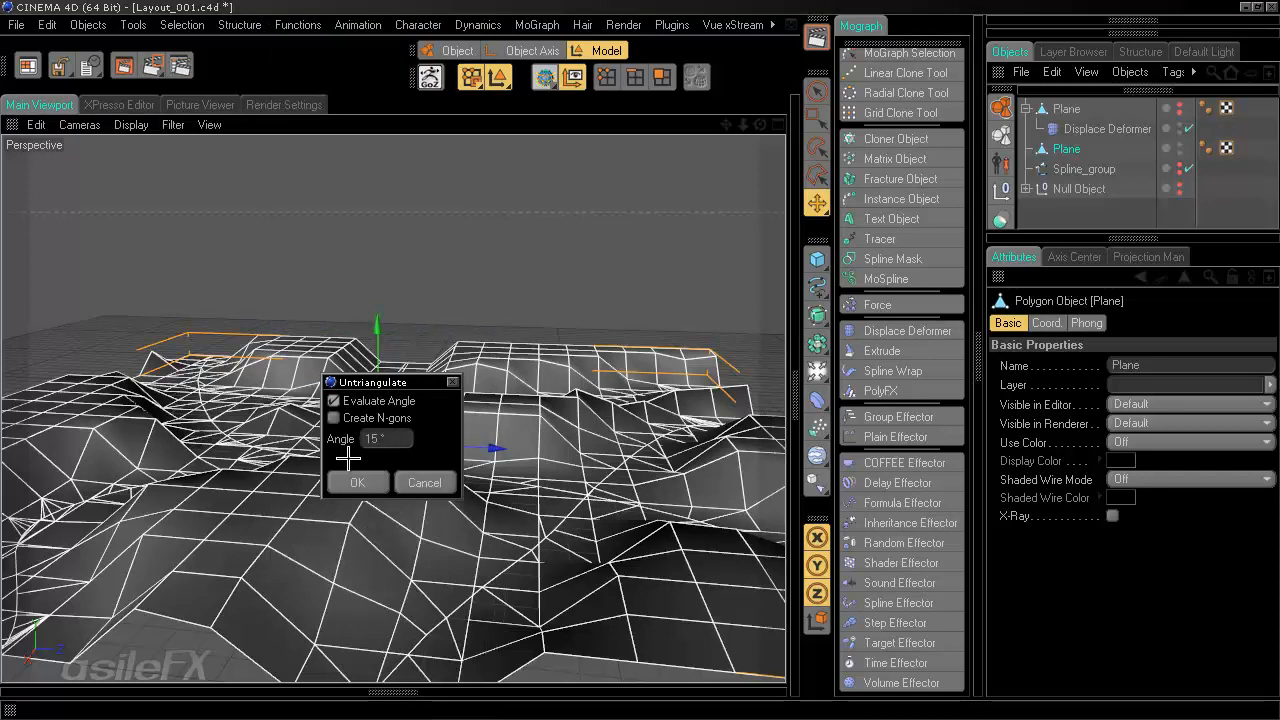
left_click_drag(397, 386, 717, 390)
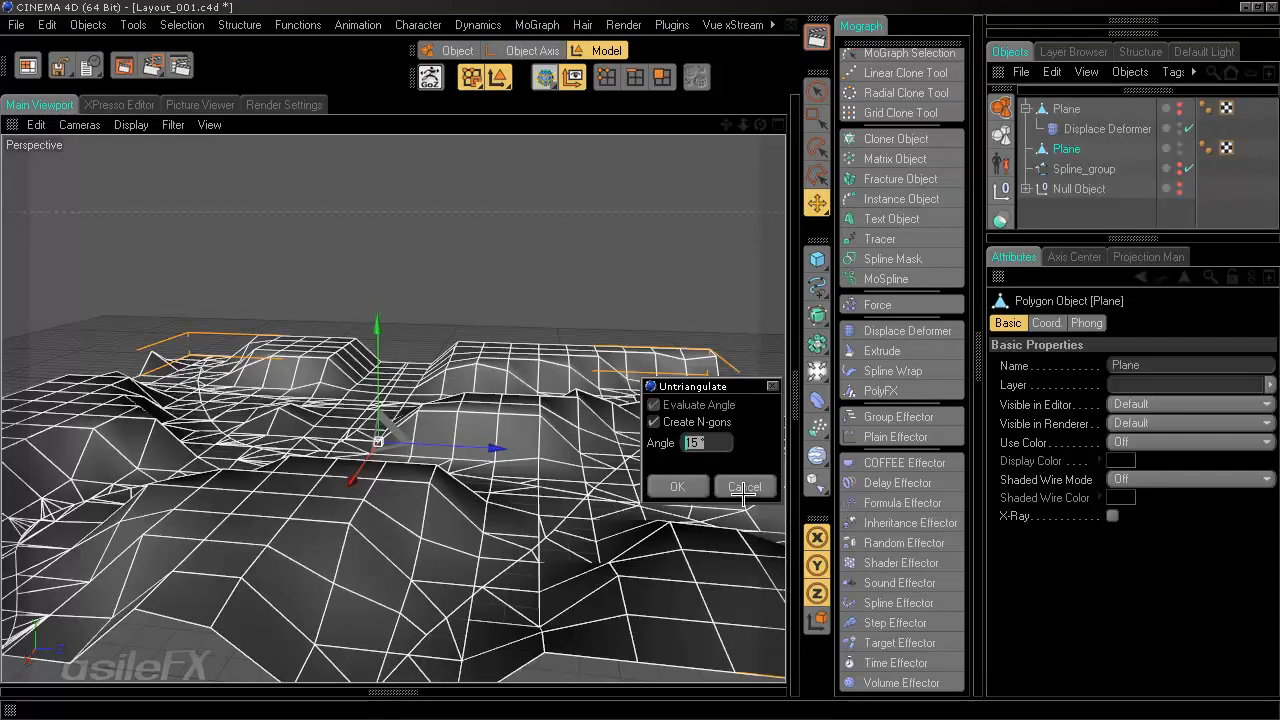
key("Return")
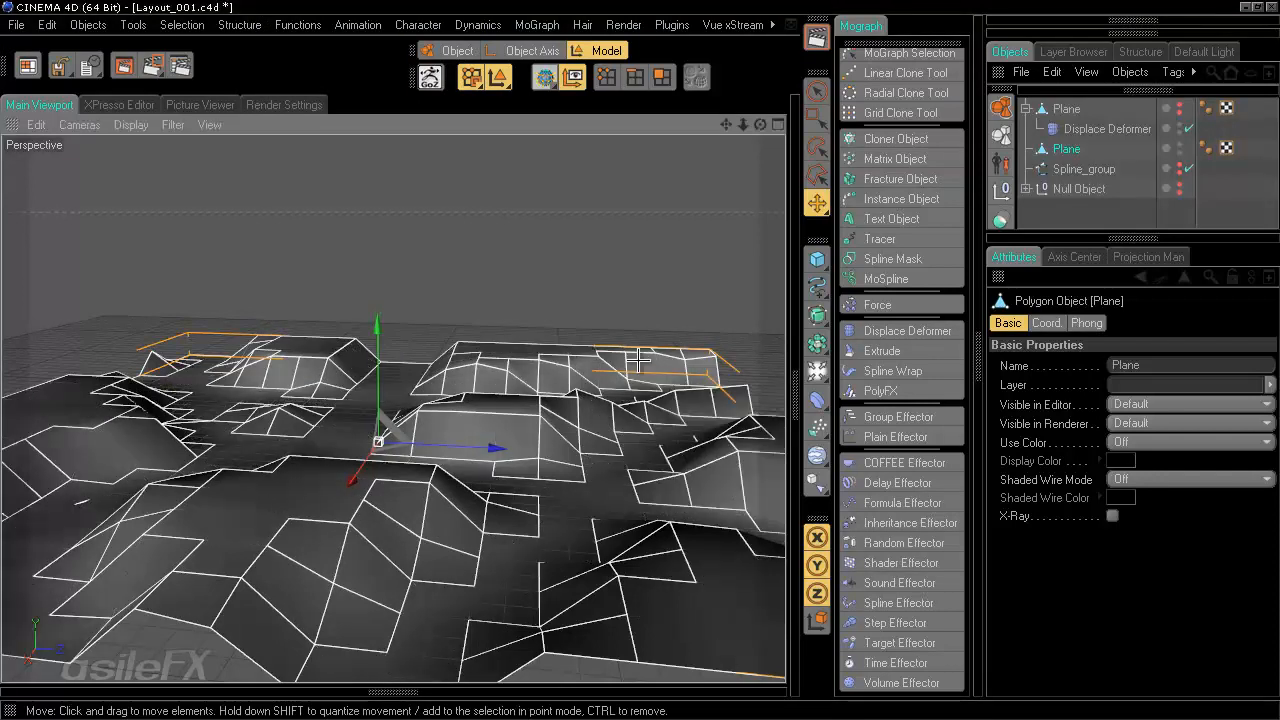
left_click_drag(638, 360, 639, 358, "alt")
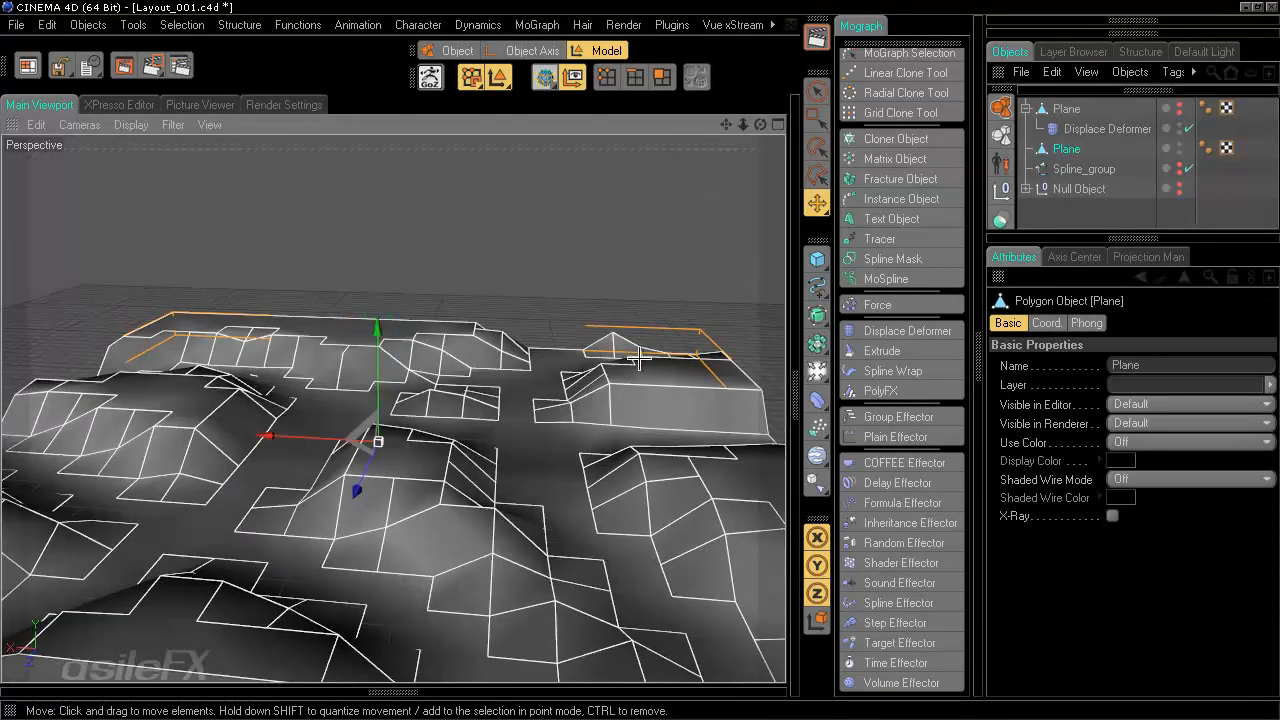
left_click_drag(550, 522, 586, 486, "alt")
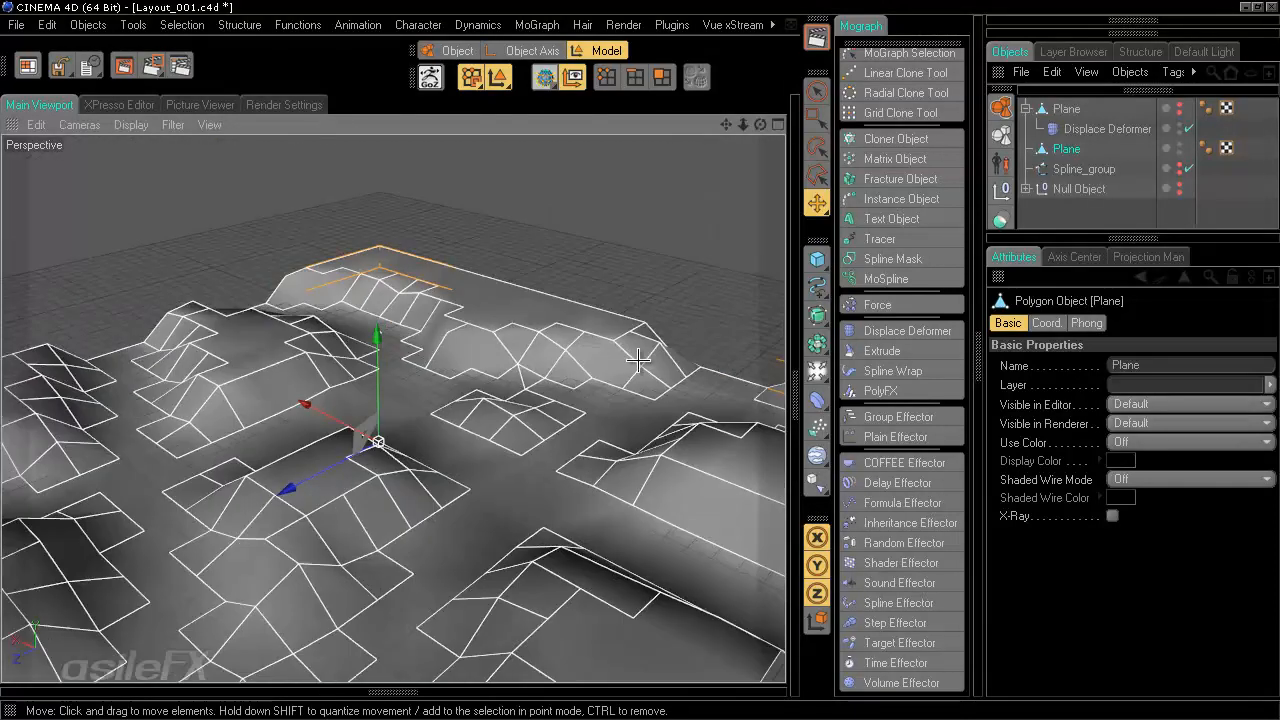
scroll(435, 427, "down", 2)
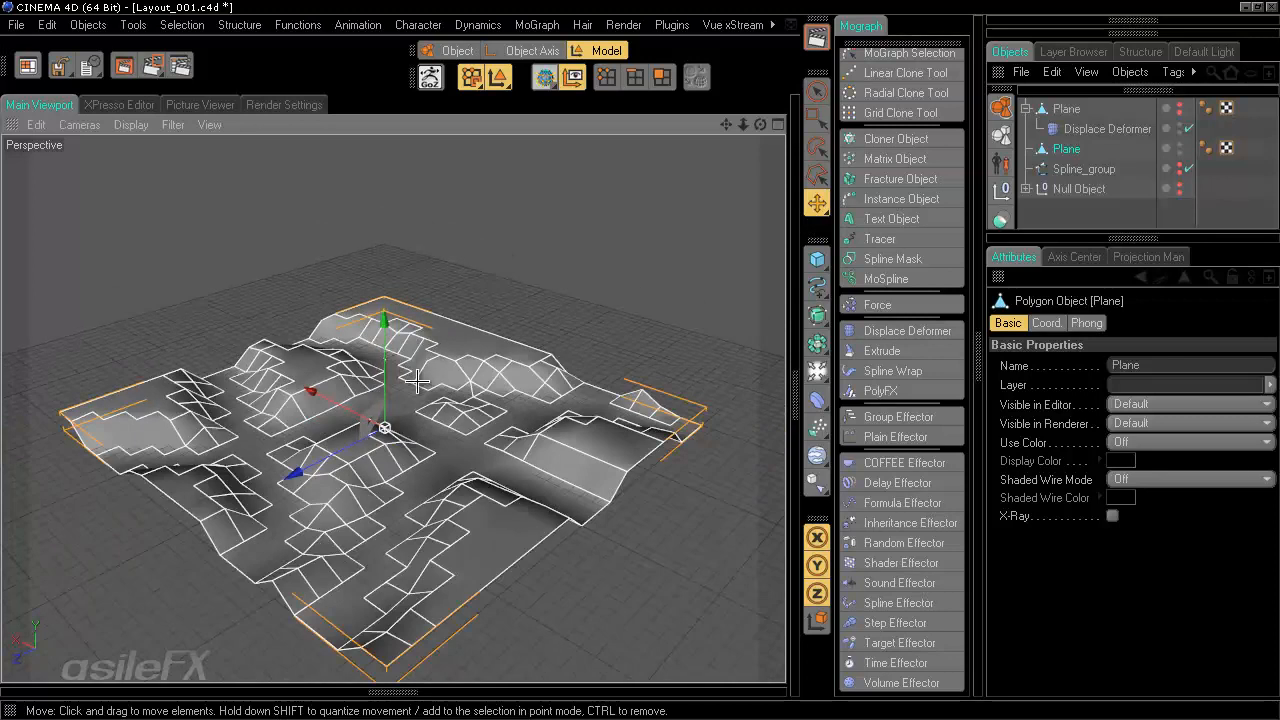
left_click_drag(418, 382, 780, 320, "alt")
mouse_move(638, 369)
left_mouse_down("alt")
mouse_move(630, 470)
mouse_move(638, 360)
left_mouse_up("alt")
scroll(638, 360, "up", 5)
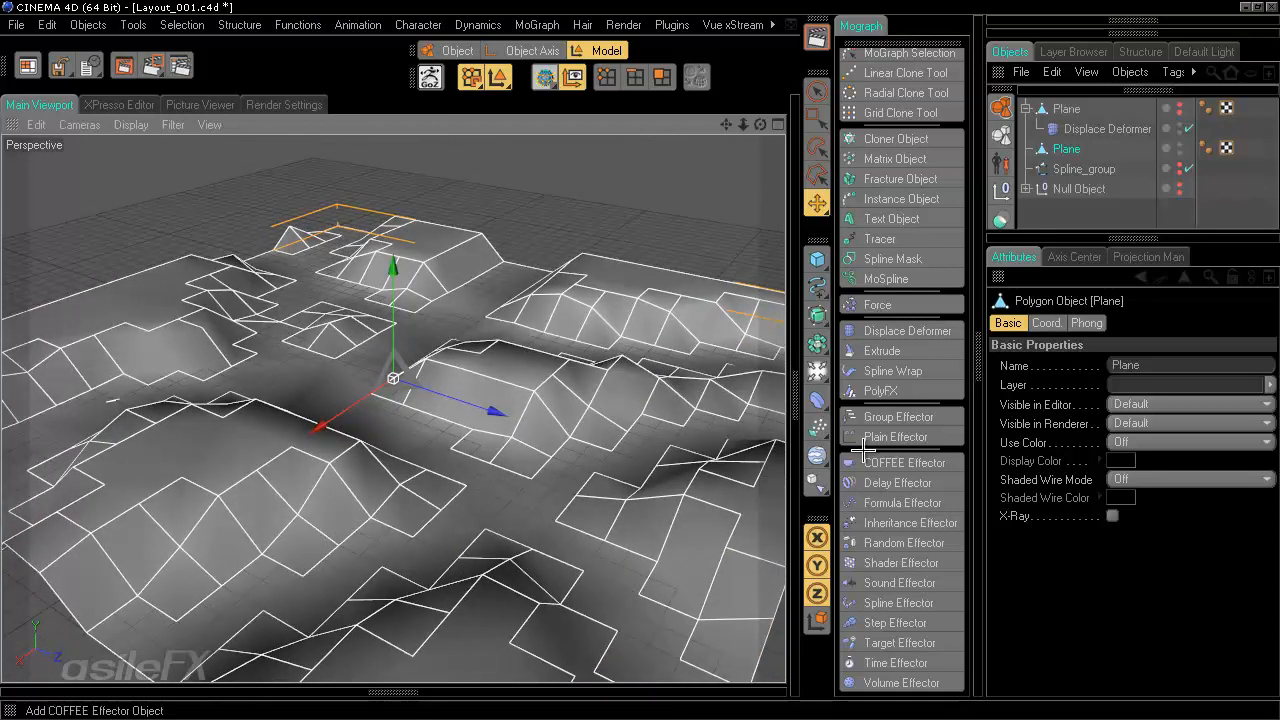
Step: Triangulate the baked Plane's polygons
left_click(290, 24)
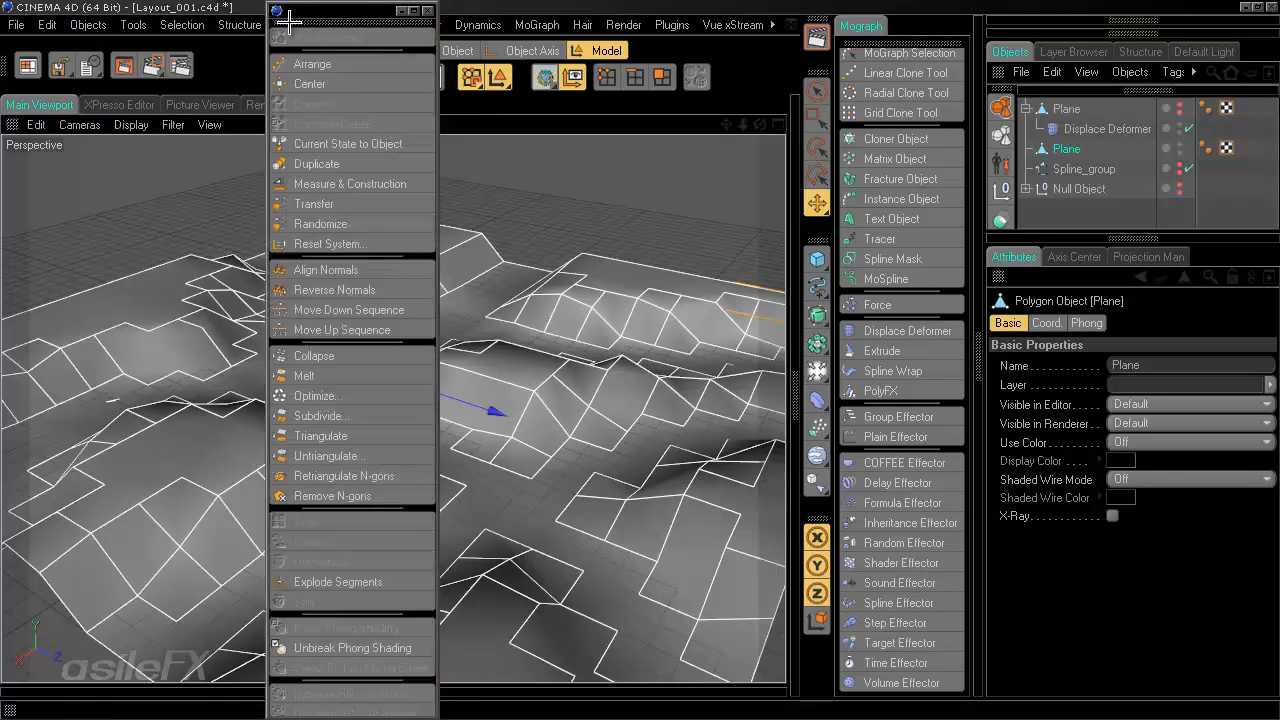
left_click(360, 436)
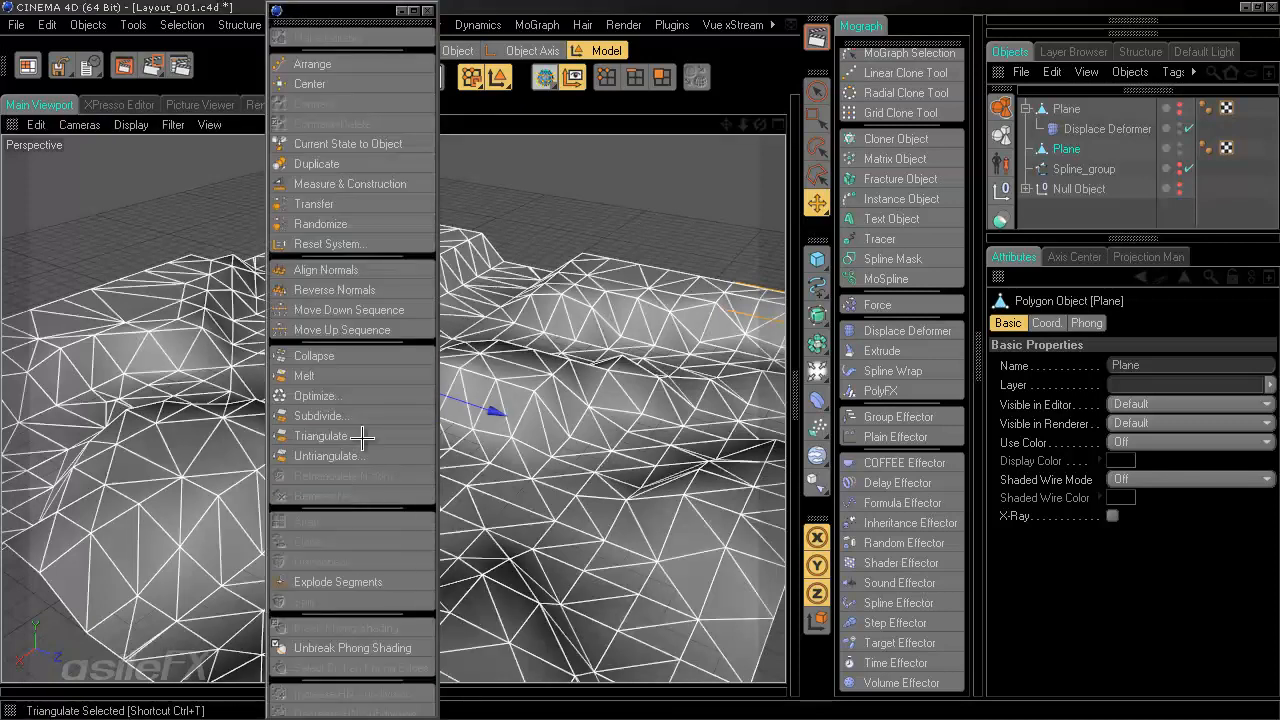
Step: Close the torn-off Functions palette and view the triangulated Plane from above
left_click_drag(359, 16, 740, 97)
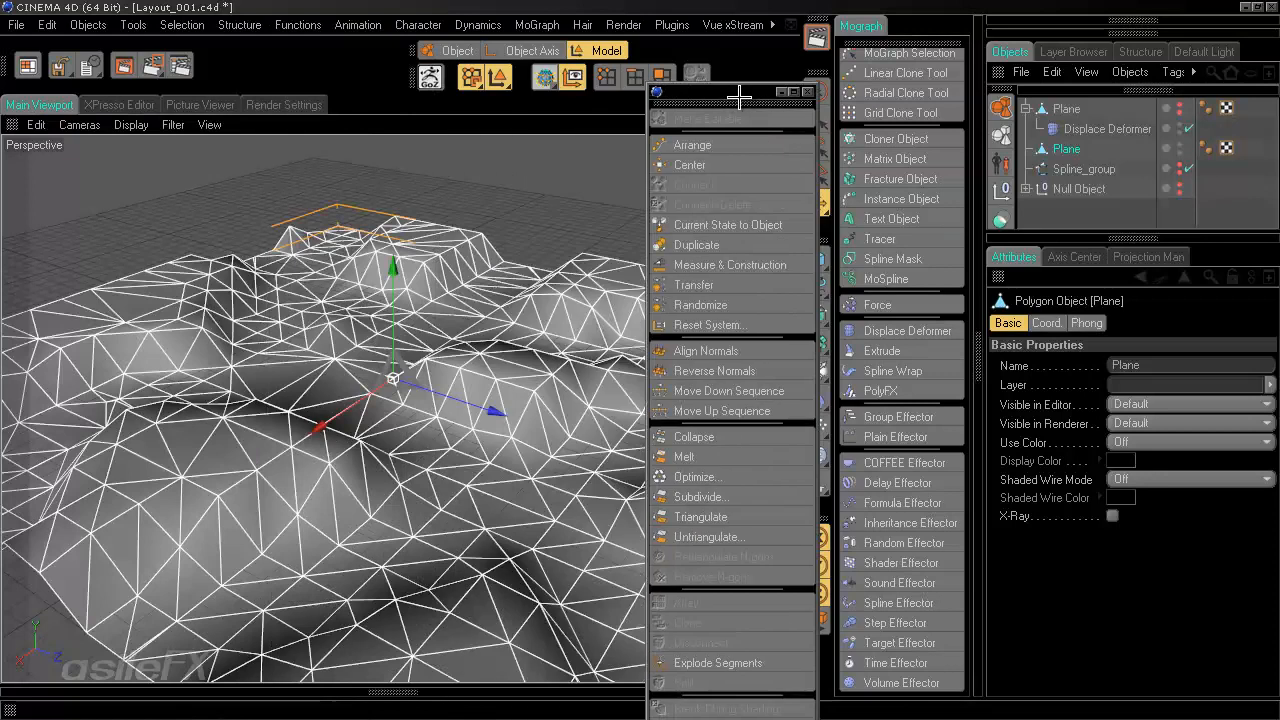
left_click(807, 93)
left_click_drag(617, 268, 643, 364, "alt")
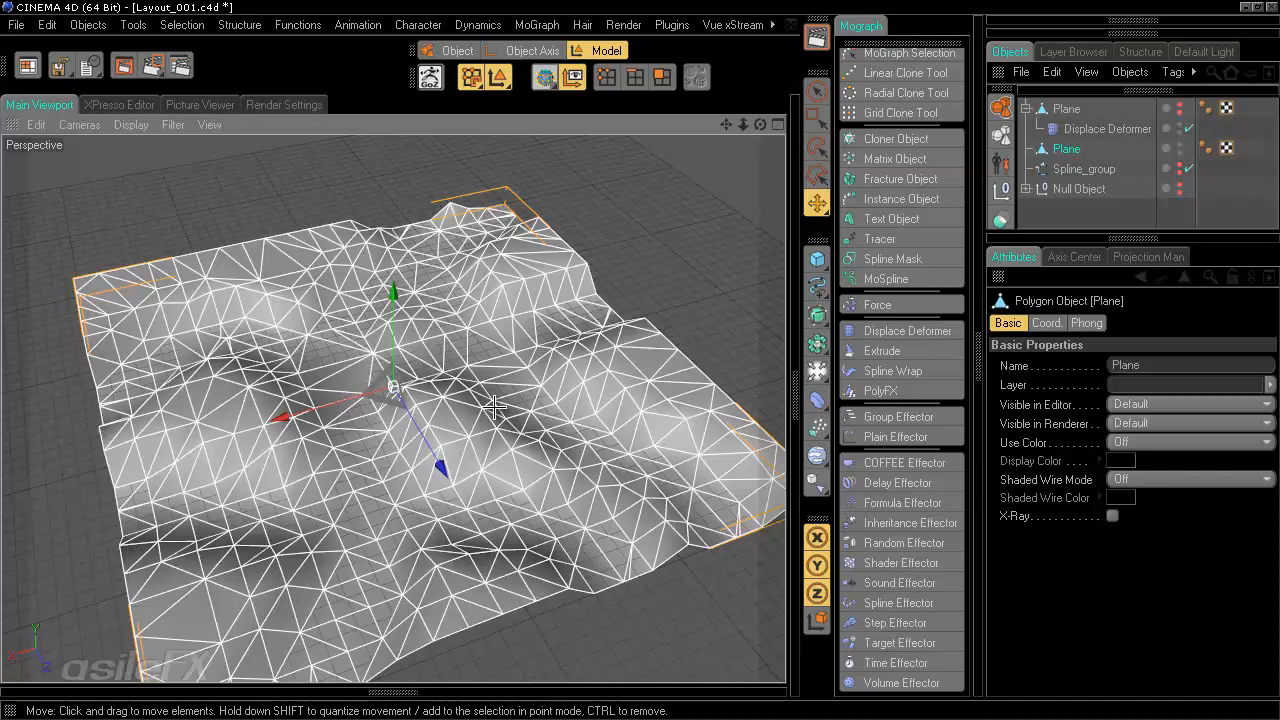
Step: Untriangulate the baked Plane with Evaluate Angle enabled, Create N-gons off and the angle at 5°
left_click(296, 24)
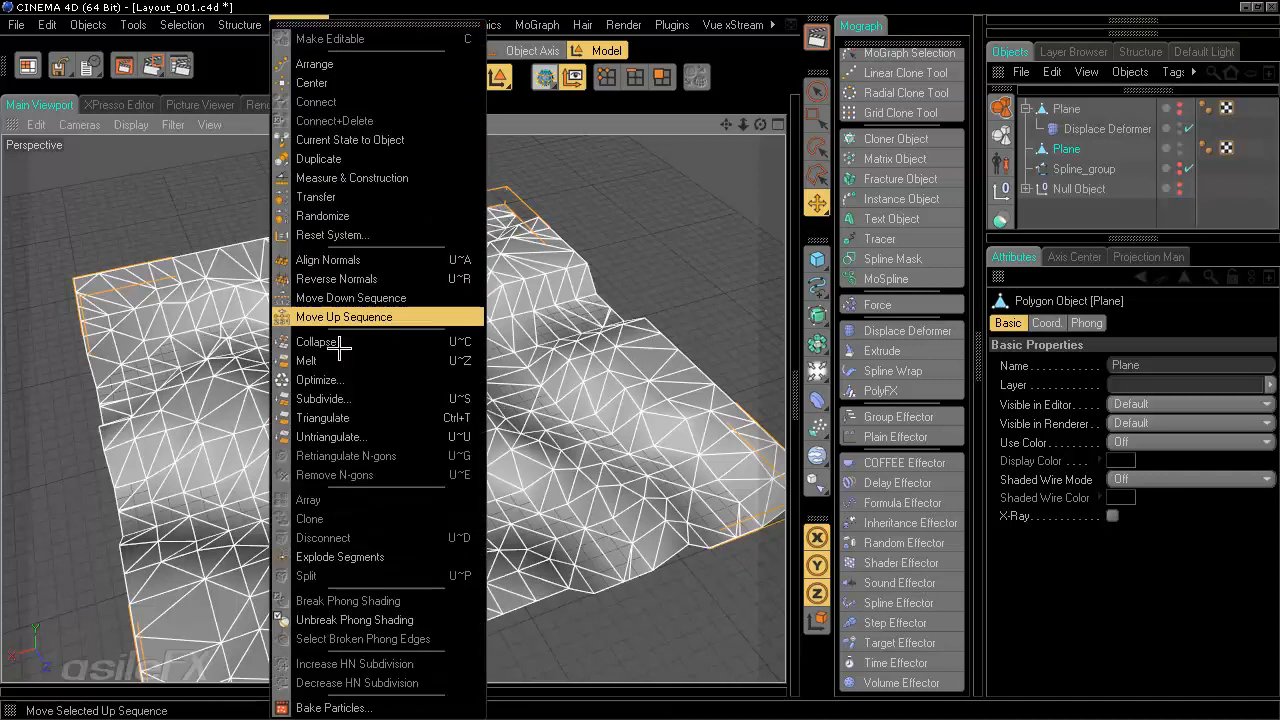
left_click(330, 437)
left_click(312, 419)
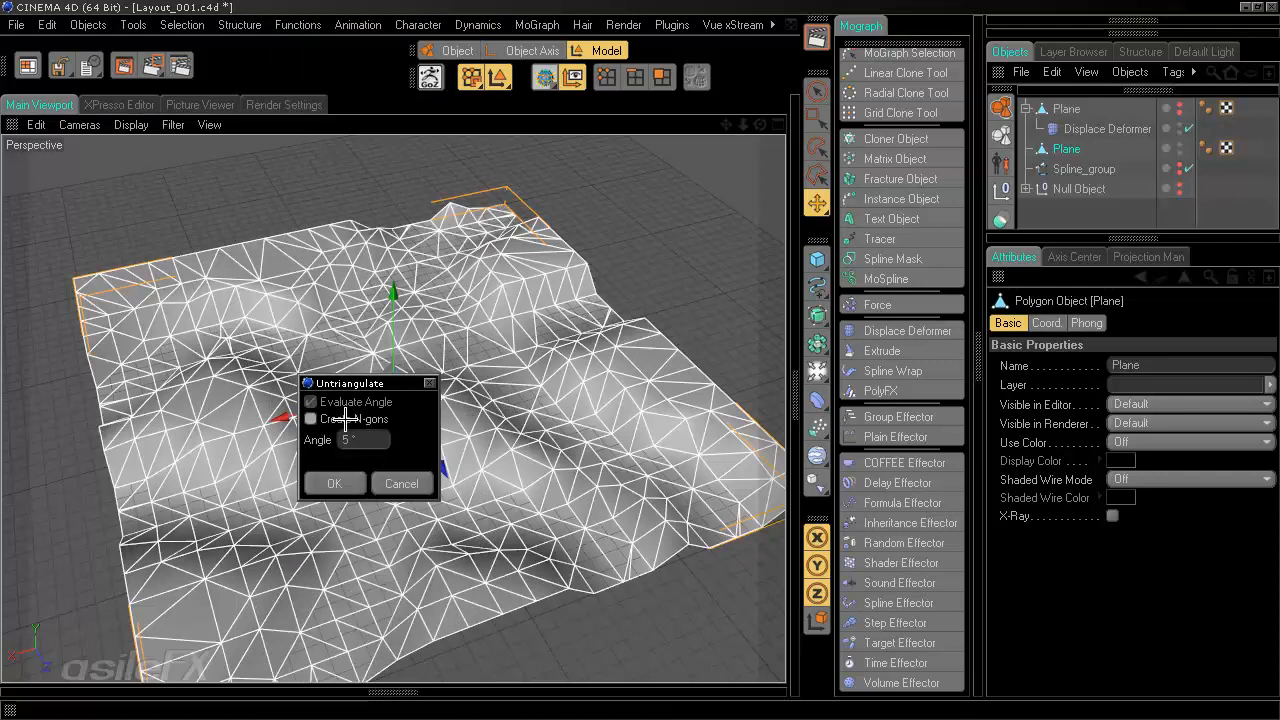
double_click(367, 447)
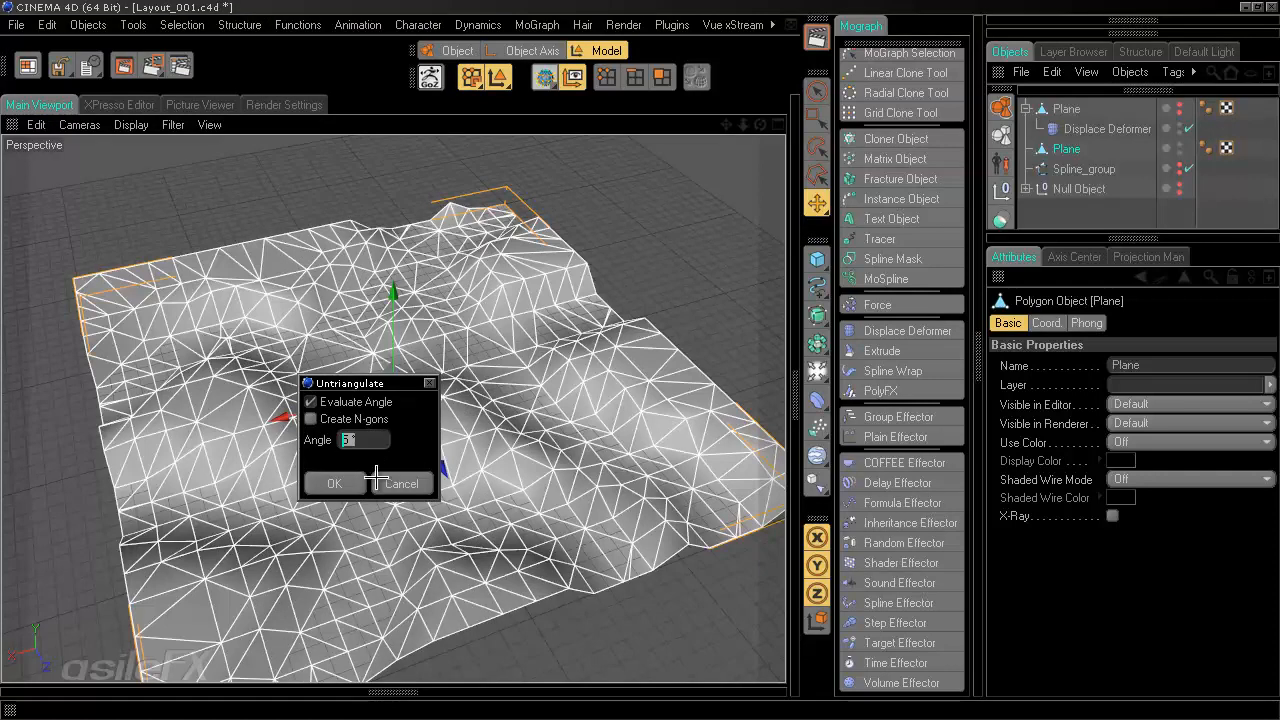
key("Return")
scroll(564, 440, "up", 2)
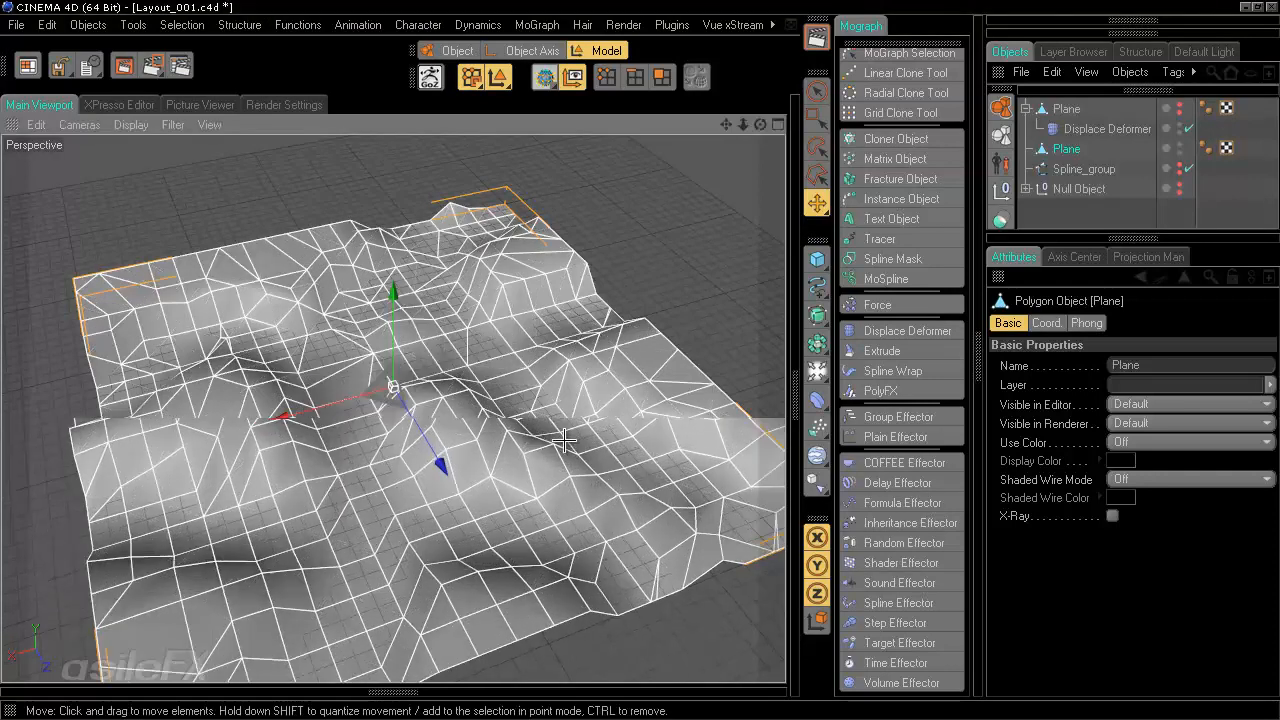
left_click_drag(564, 440, 560, 180, "alt")
Step: Flatten the baked Plane by scaling it along its Y axis, and inspect the flat mesh's topology
key("t")
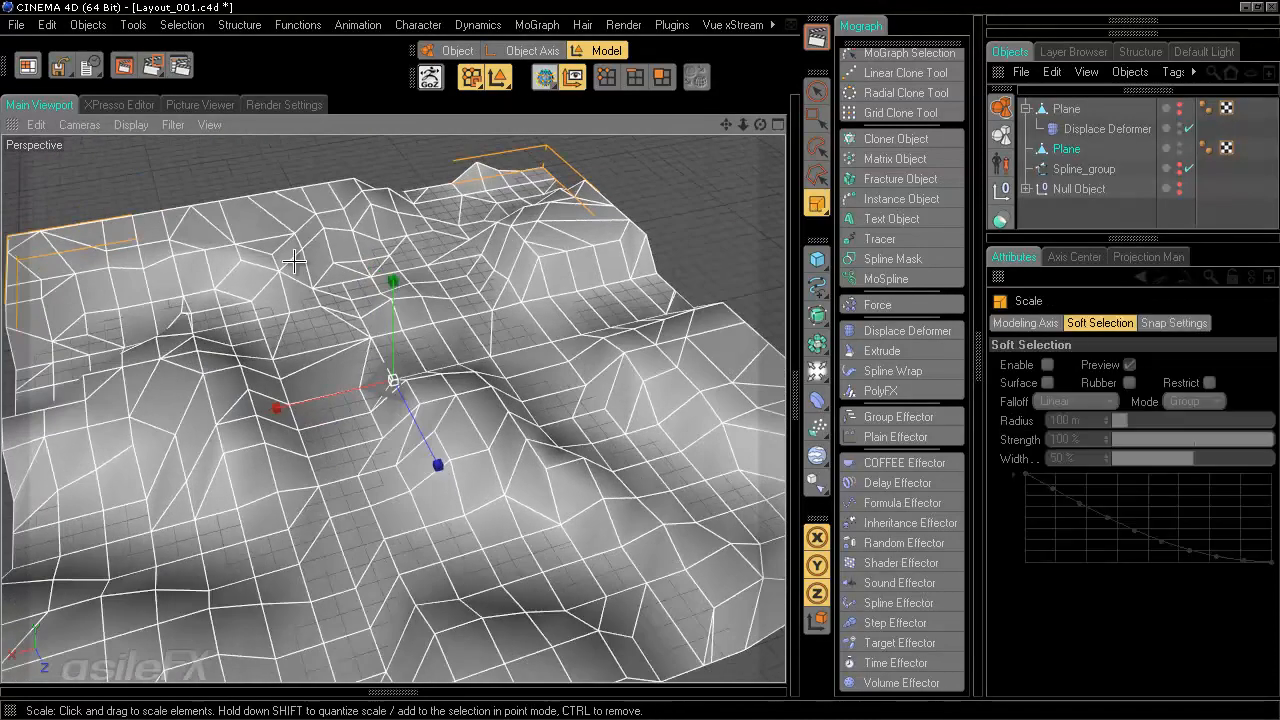
left_click_drag(393, 283, 641, 362)
left_click_drag(377, 372, 643, 359, "alt")
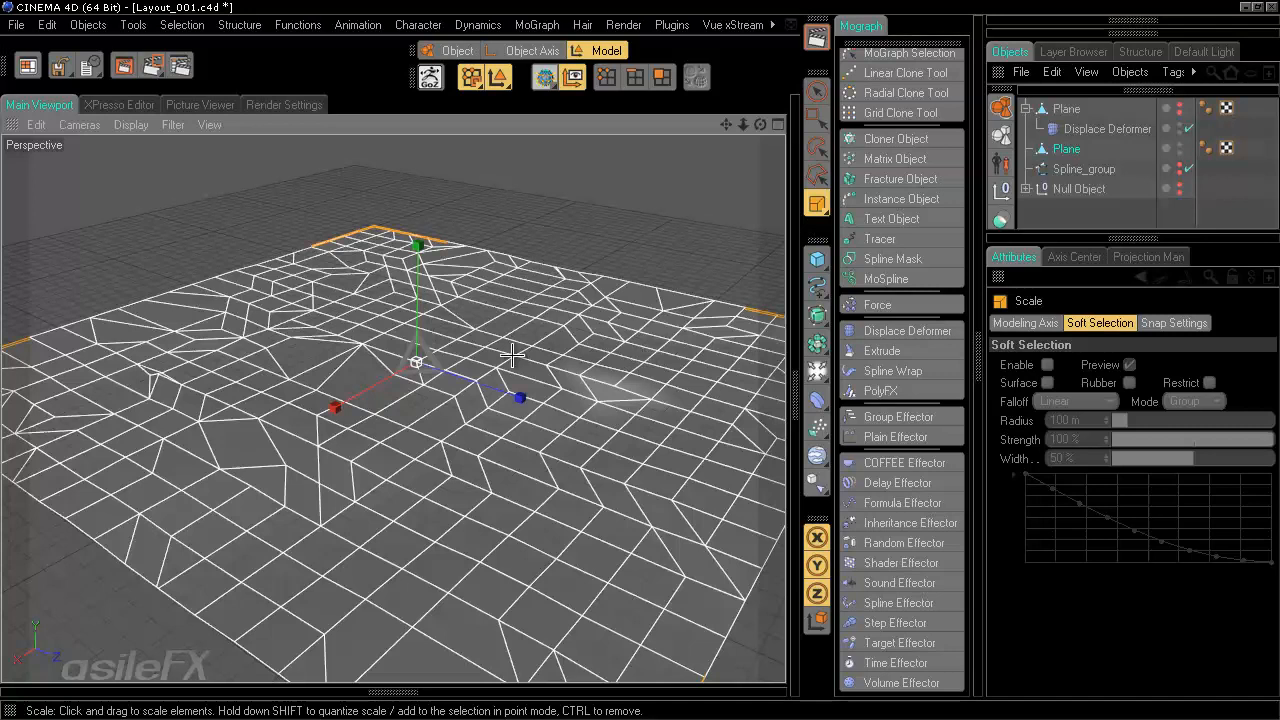
left_click_drag(458, 357, 645, 363, "alt")
scroll(597, 333, "down", 2)
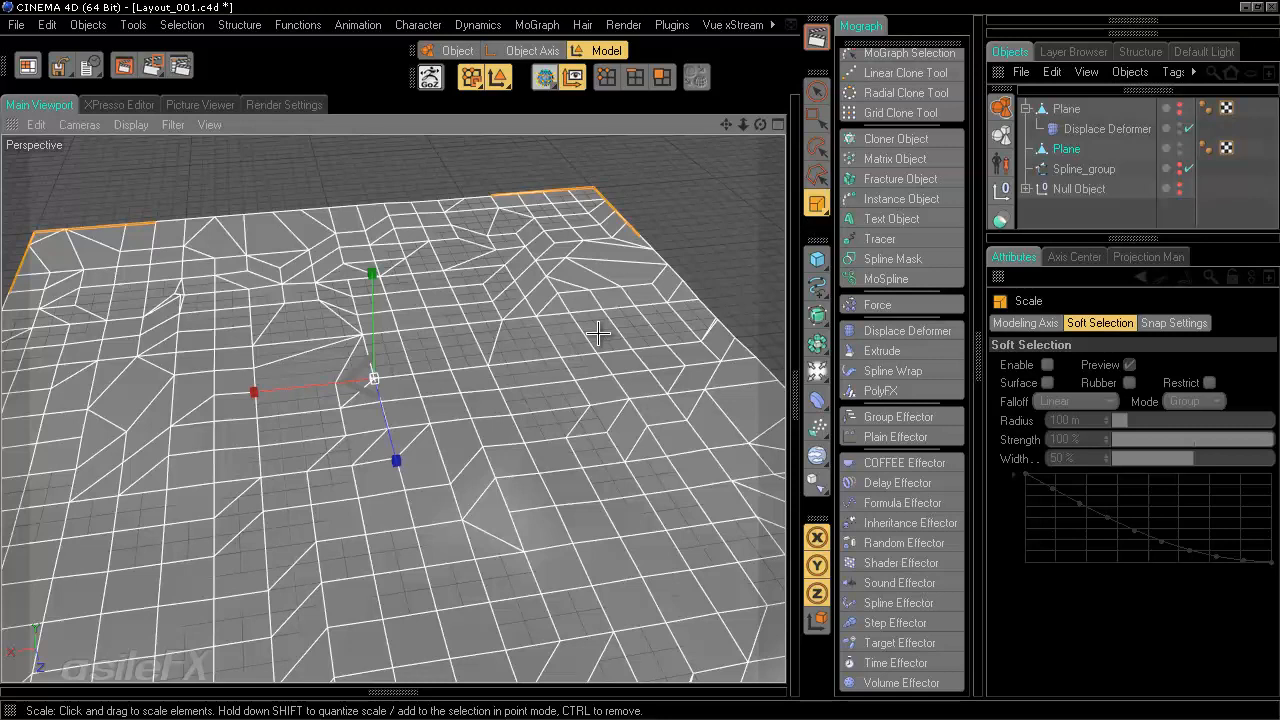
left_click_drag(568, 380, 652, 440, "alt")
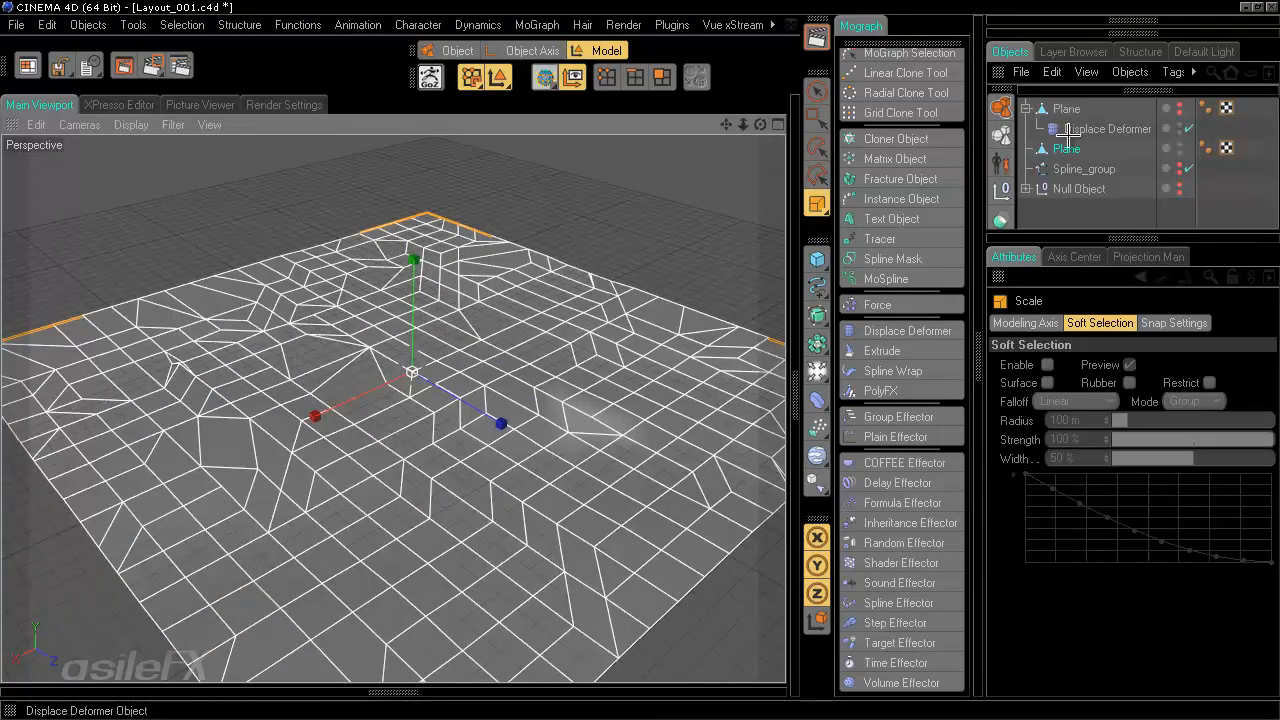
Step: Hide the flattened Plane and show the original Plane with the Displace Deformer again
left_click(1080, 208)
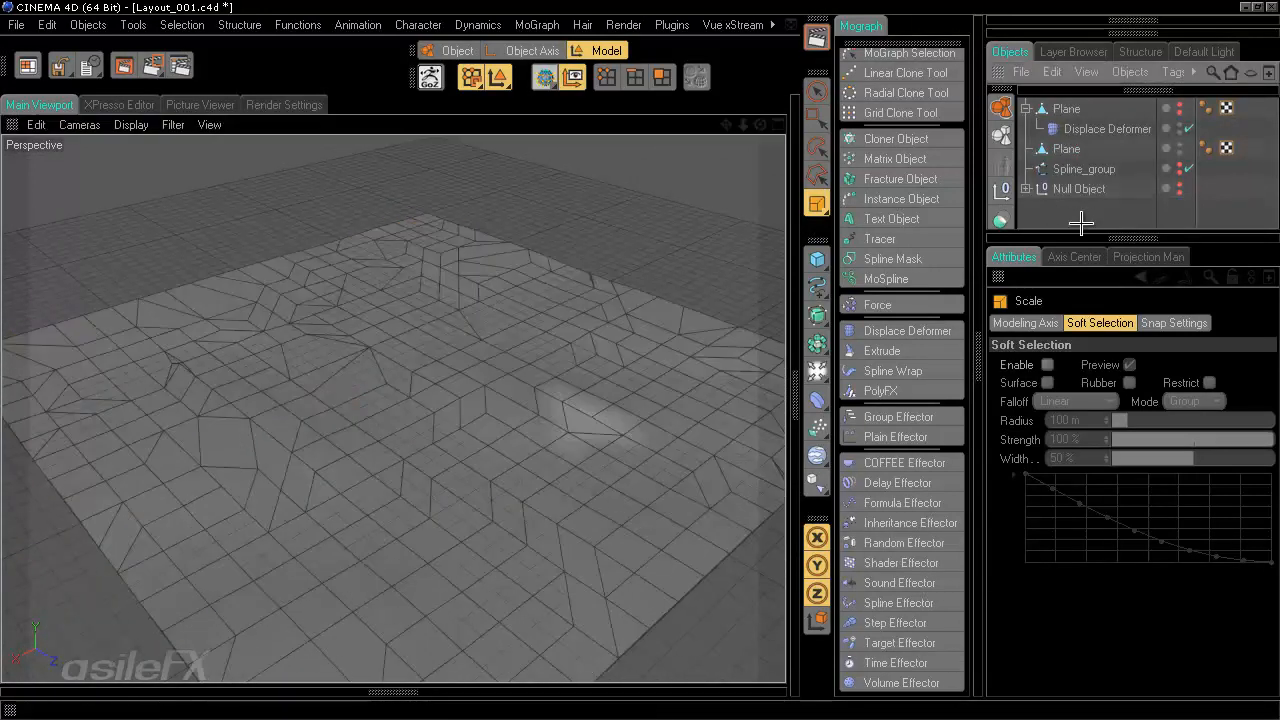
left_click(1178, 145)
left_click(1180, 108)
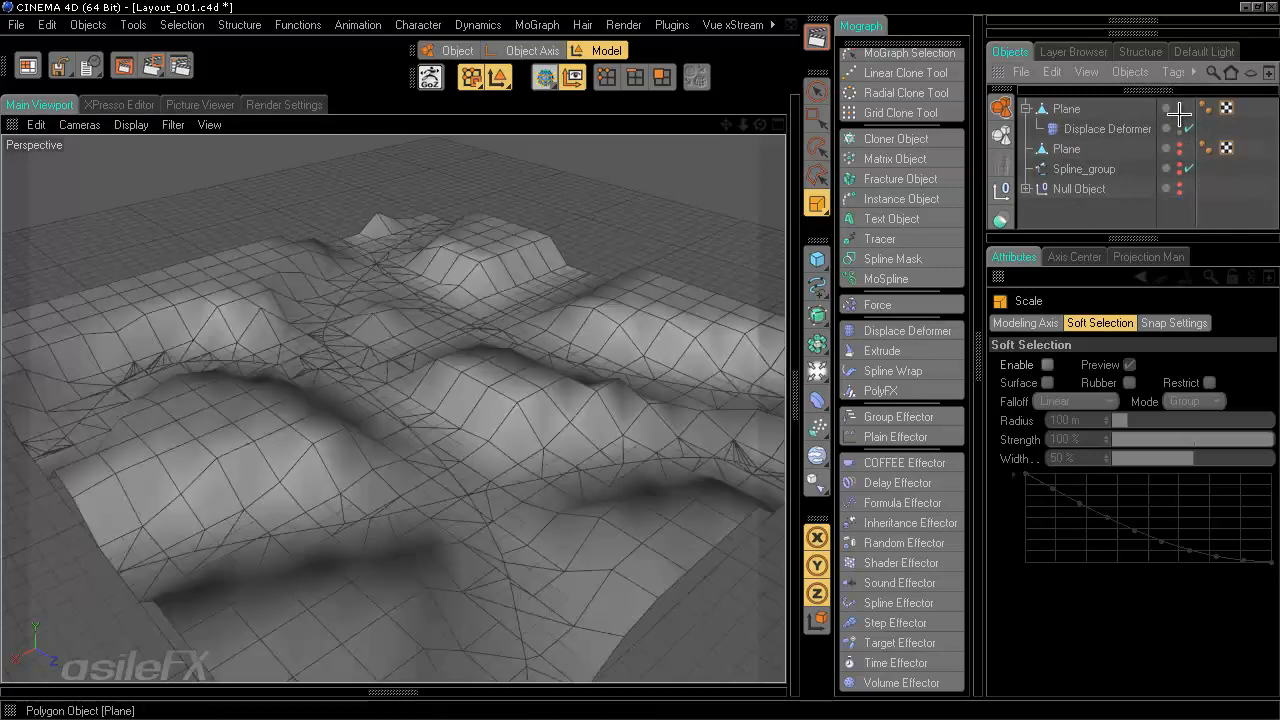
left_click_drag(569, 349, 643, 361, "alt")
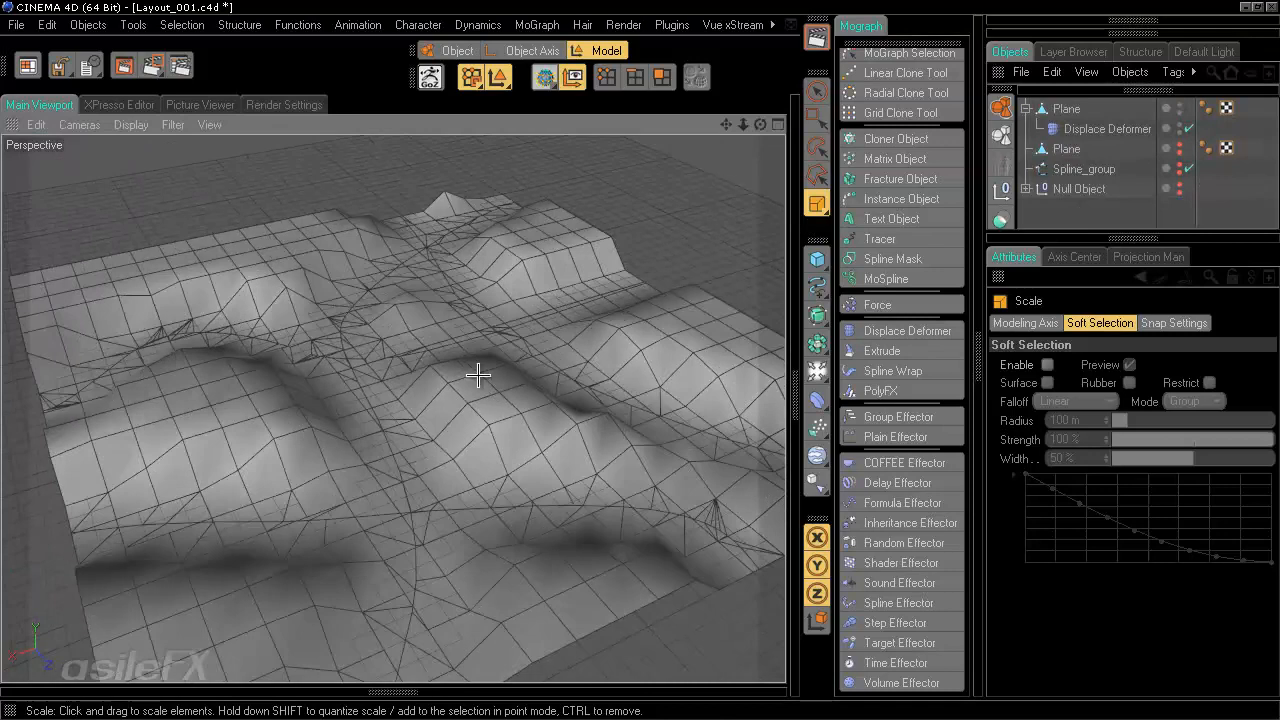
Step: Take the Displace Deformer out of the original Plane and add a Polygon Reduction deformer as the Plane's child
left_click(1098, 128)
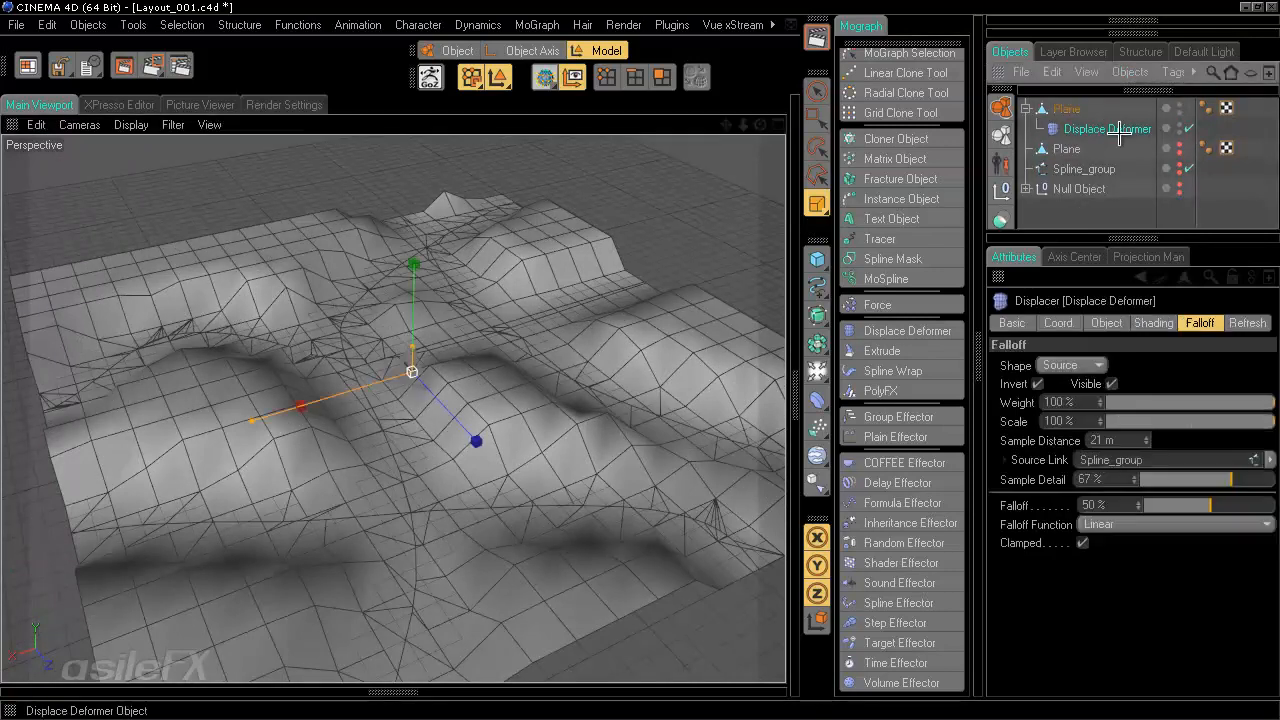
left_click_drag(1098, 128, 1068, 110)
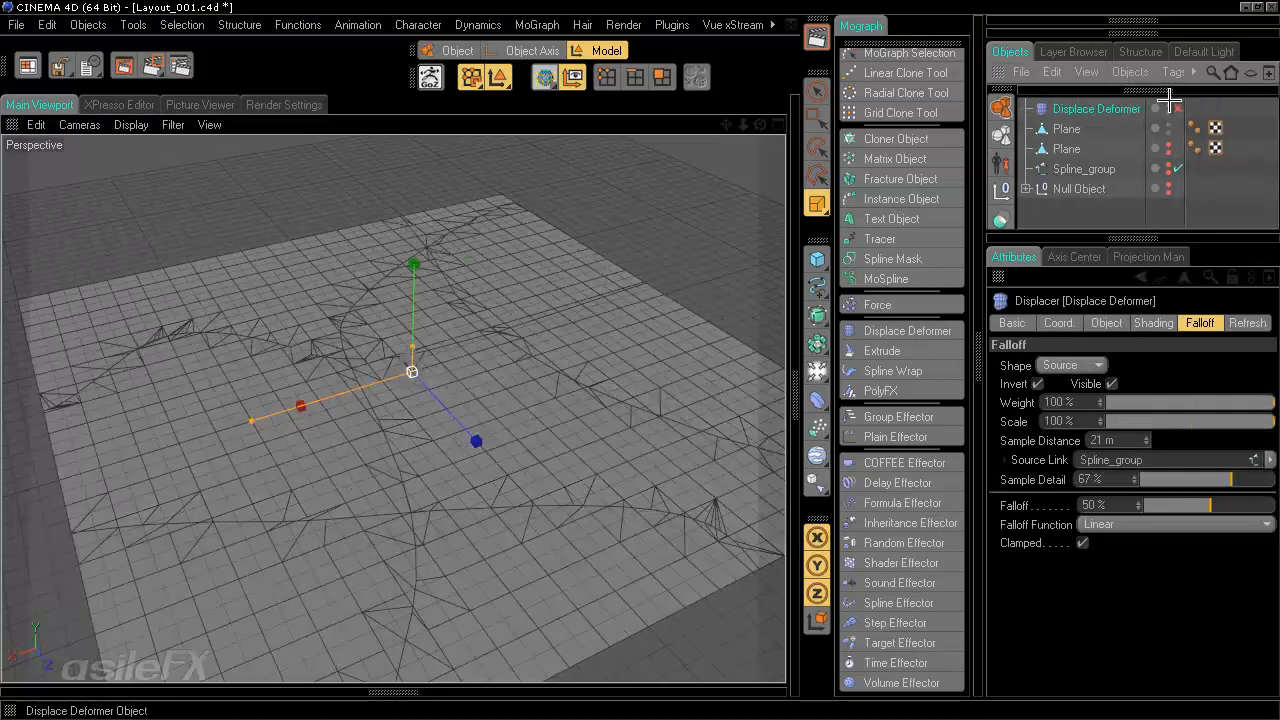
left_click(1066, 128)
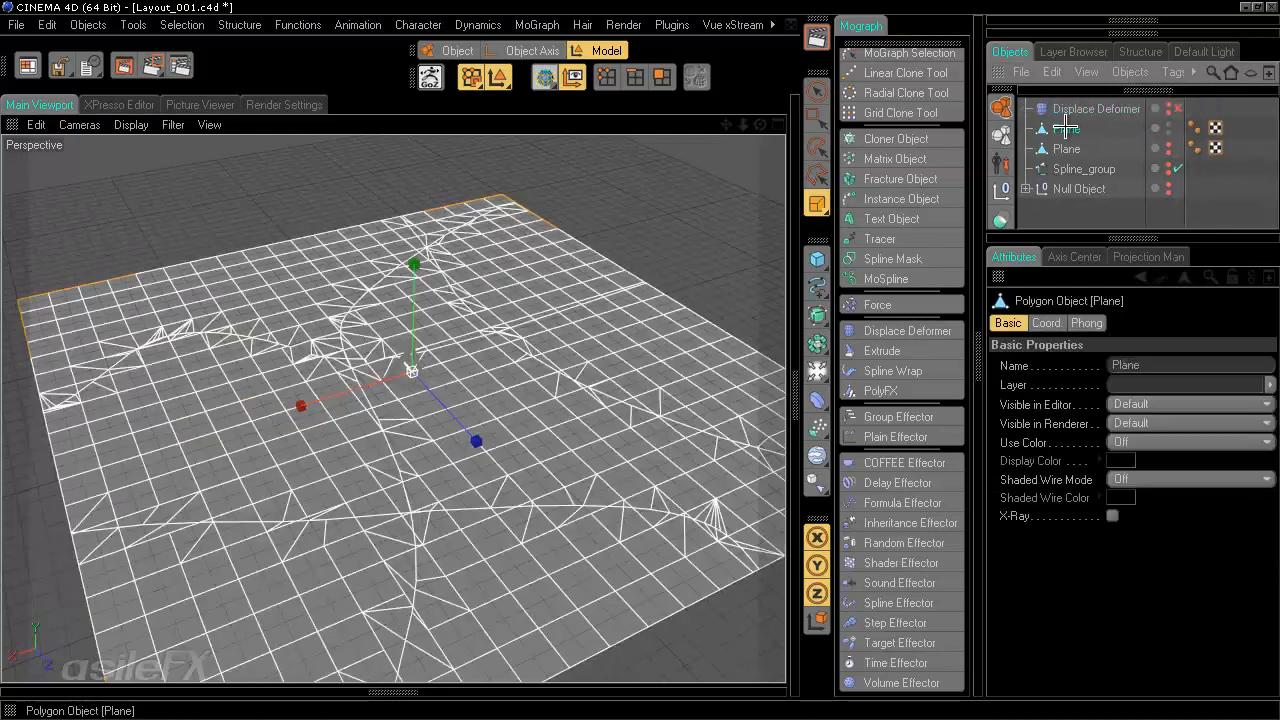
left_click(818, 398)
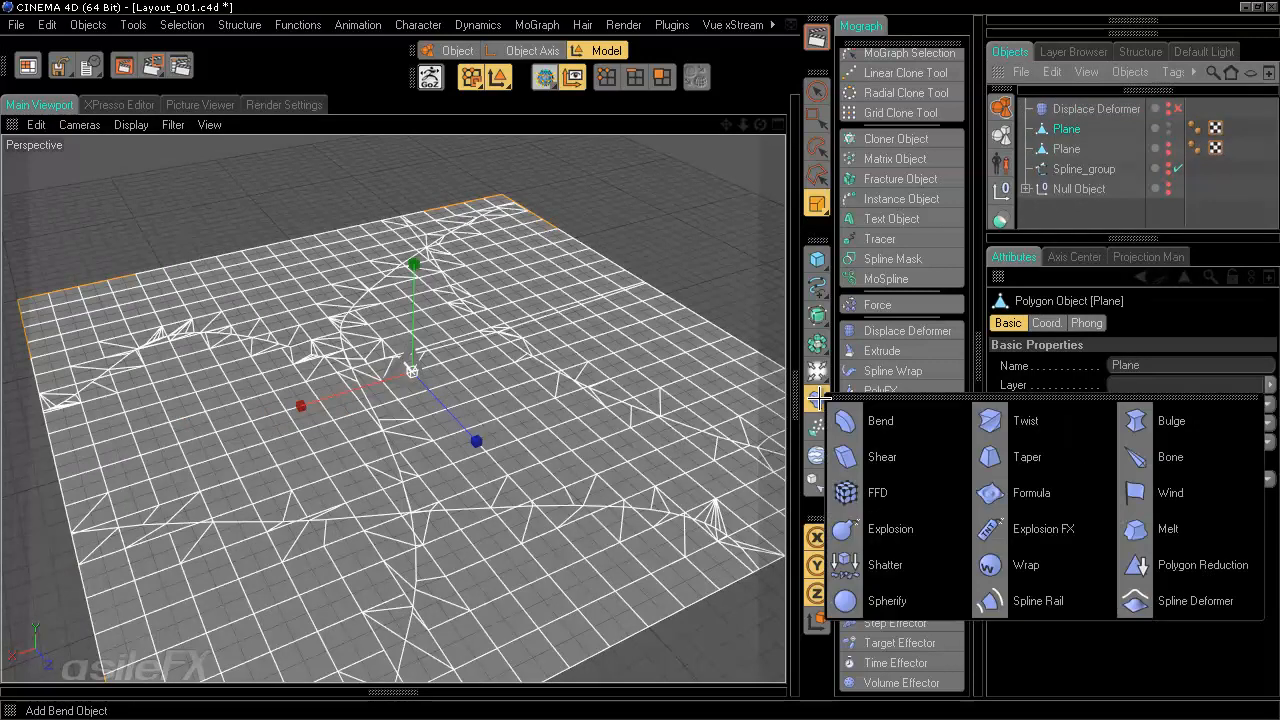
left_click(1194, 565)
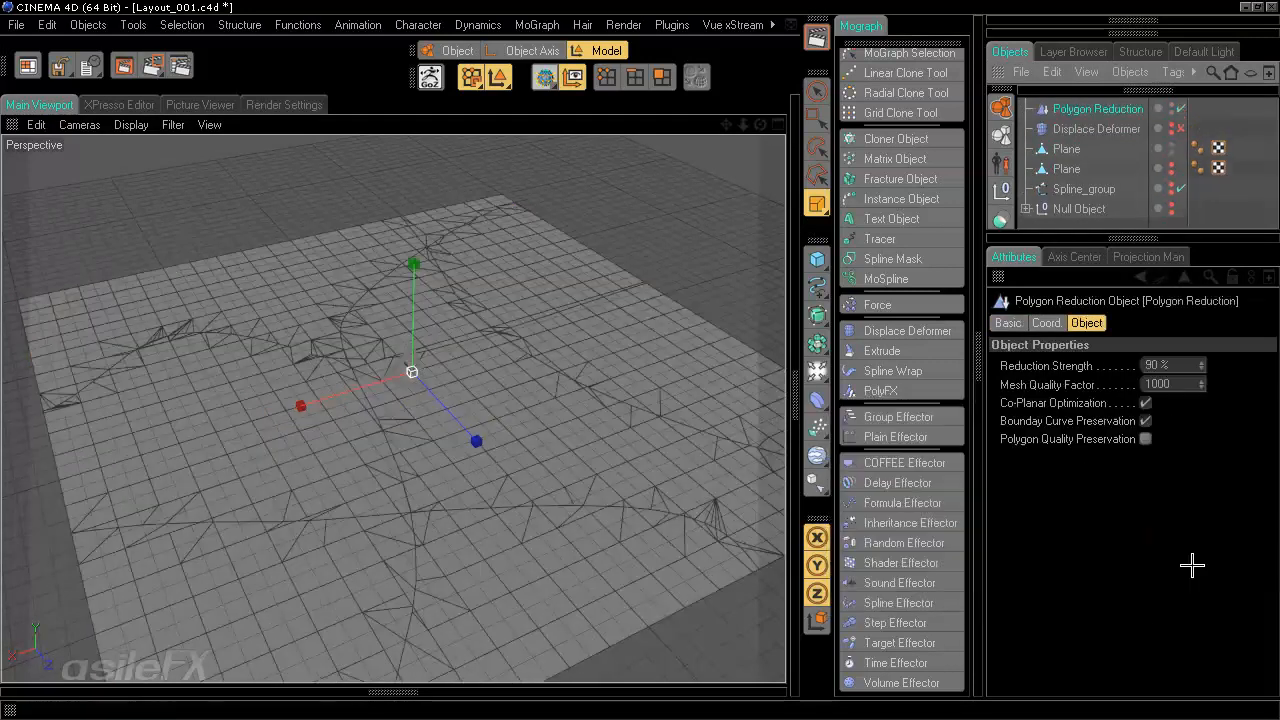
left_click_drag(1100, 108, 1080, 160)
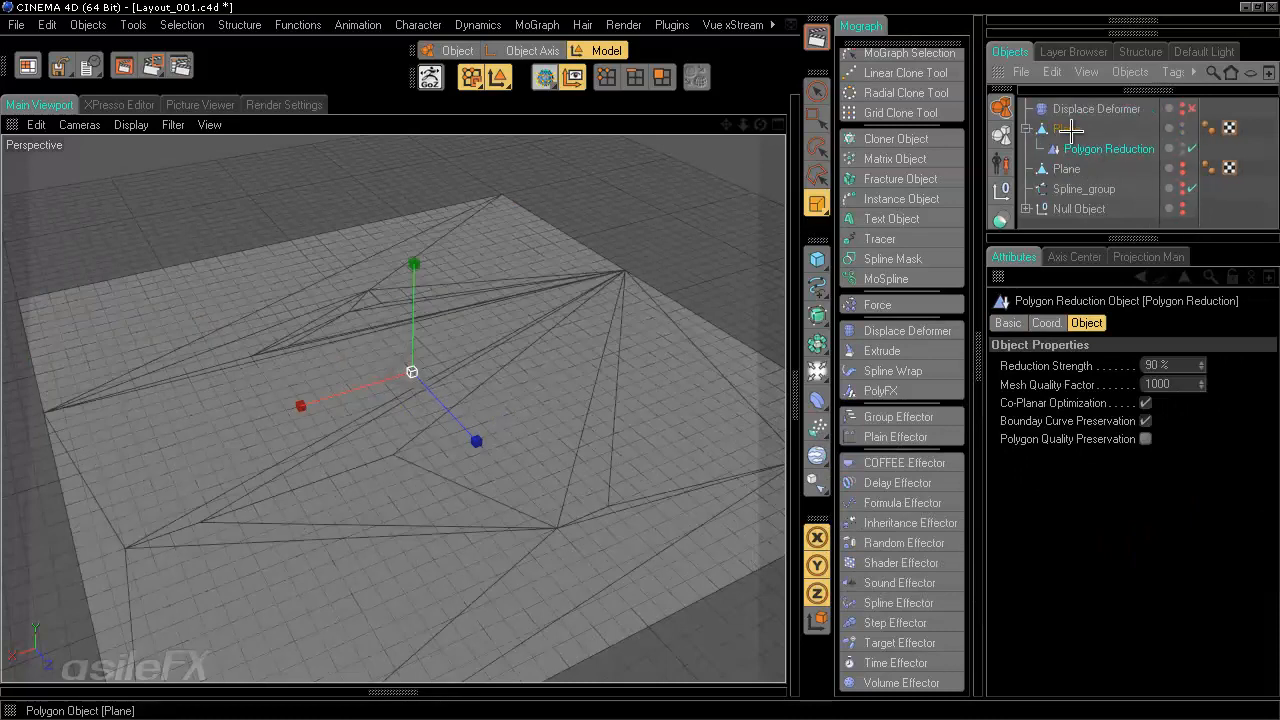
Step: Set the Polygon Reduction strength to 95% and inspect the reduced flat Plane
left_click_drag(1200, 366, 1234, 369)
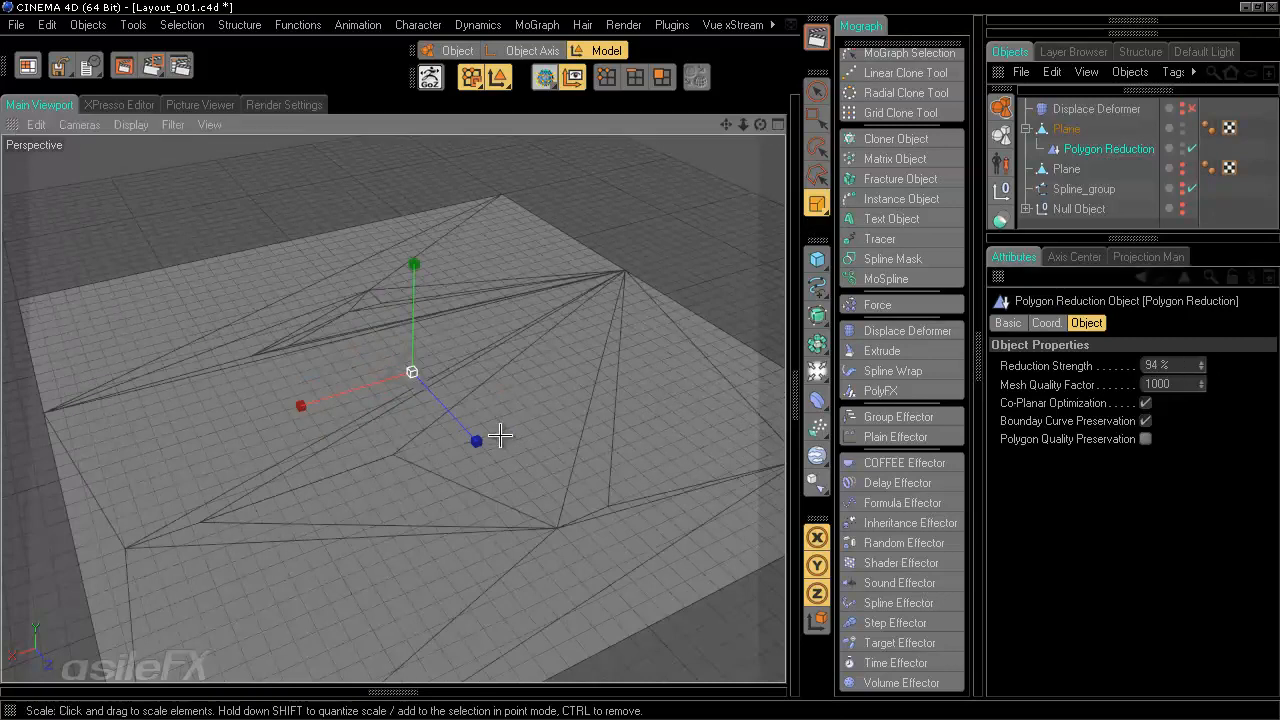
left_click_drag(494, 434, 583, 423, "alt")
left_click(1168, 365)
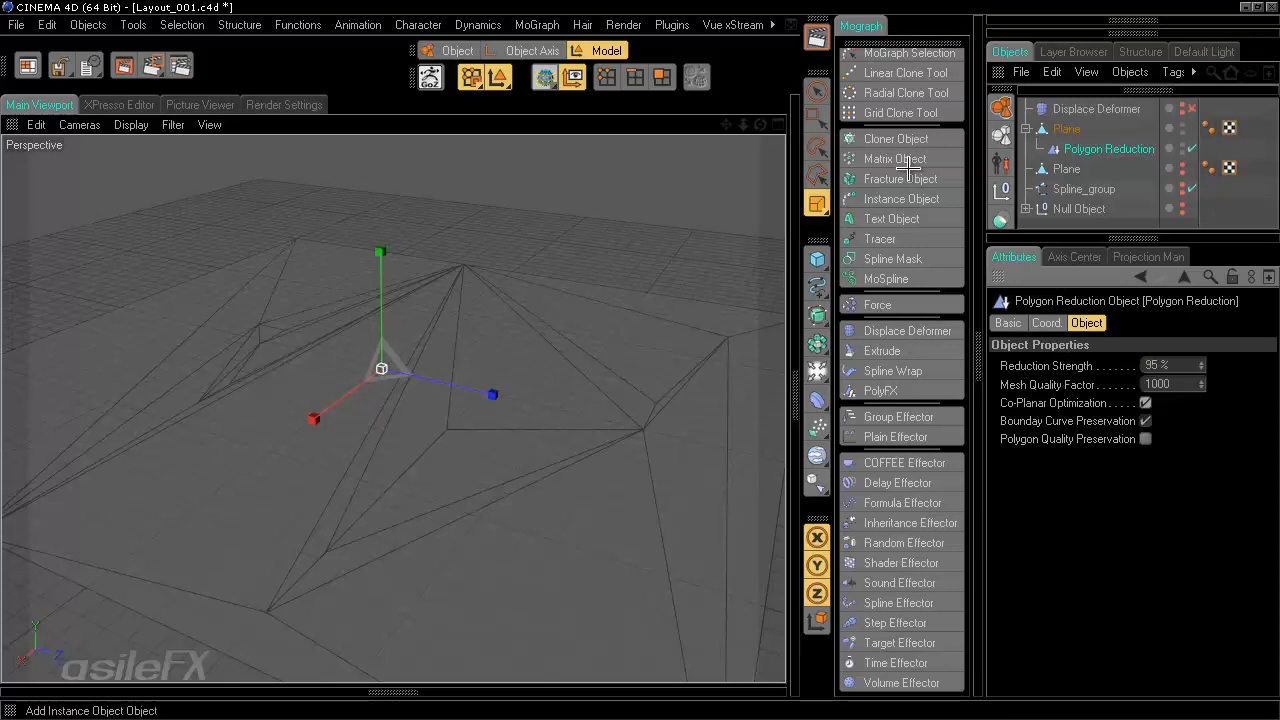
Step: Take Polygon Reduction out of the Plane and put the Displace Deformer back under it
left_click_drag(1099, 148, 1090, 119)
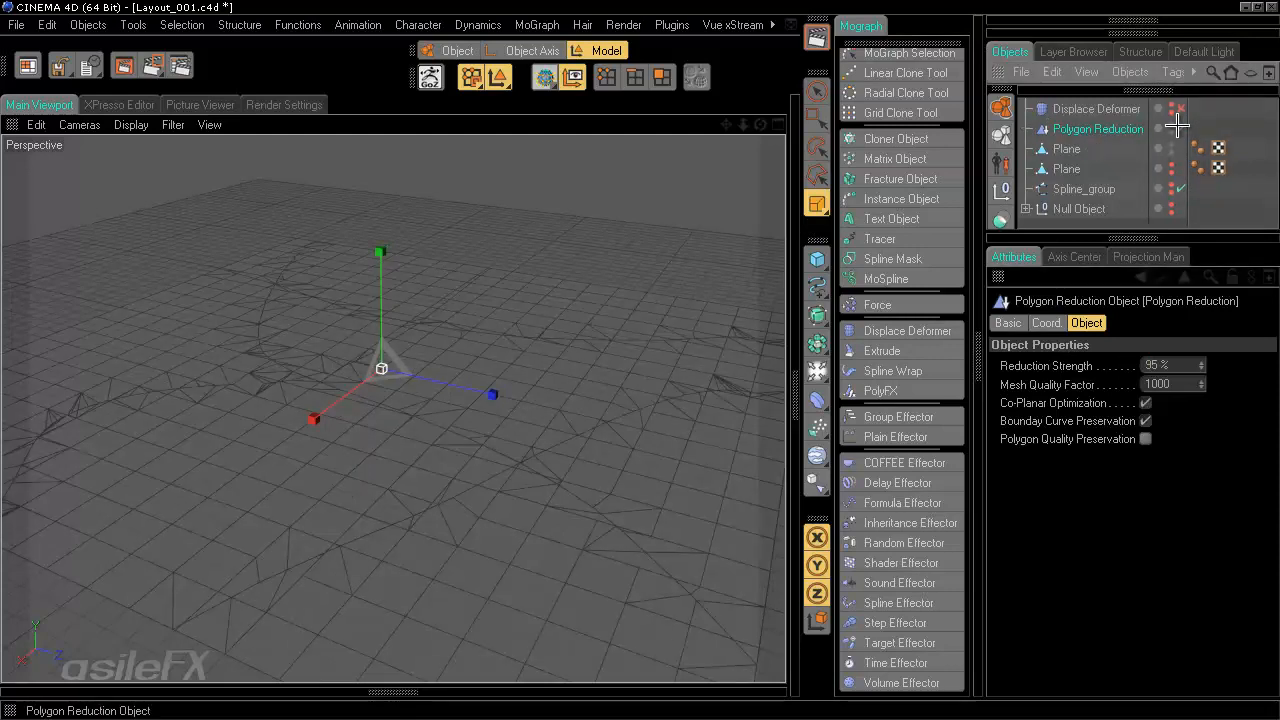
left_click_drag(1100, 110, 1105, 158)
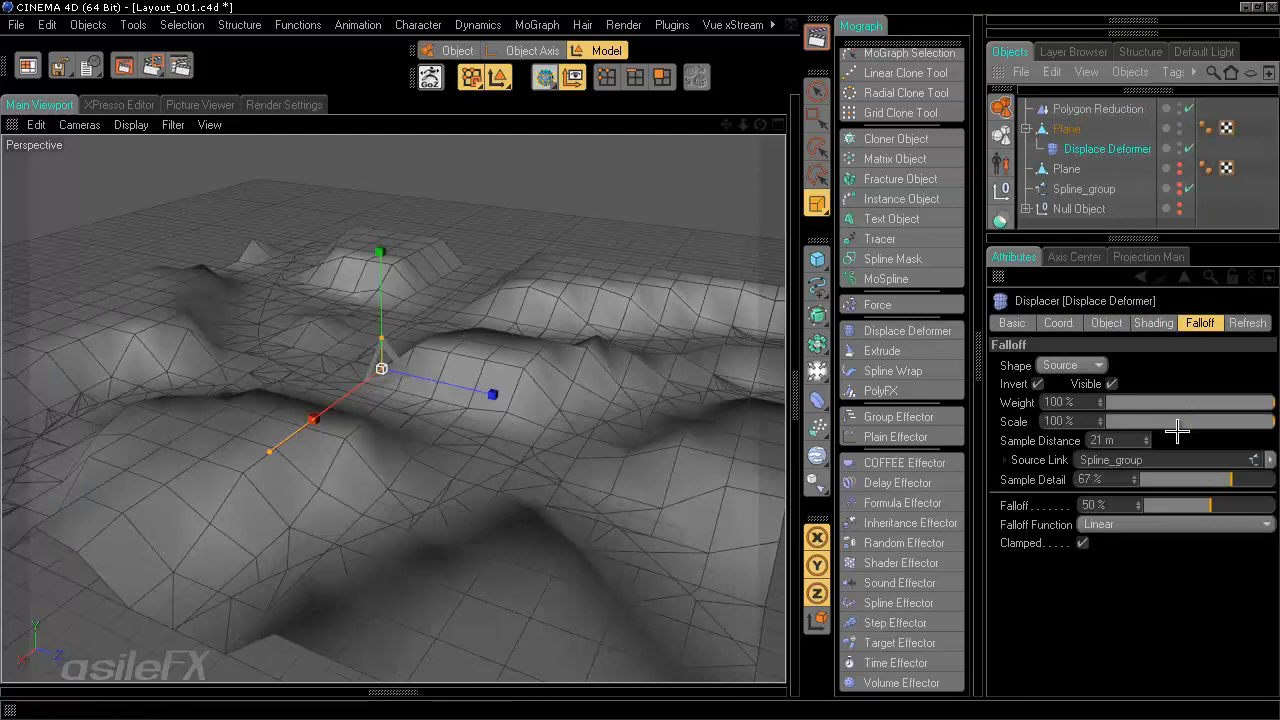
Step: Set the Displace Deformer's sample distance to 17 m, sample detail to 31% and falloff to 100%, and inspect the terrain
left_click_drag(1142, 437, 1143, 437)
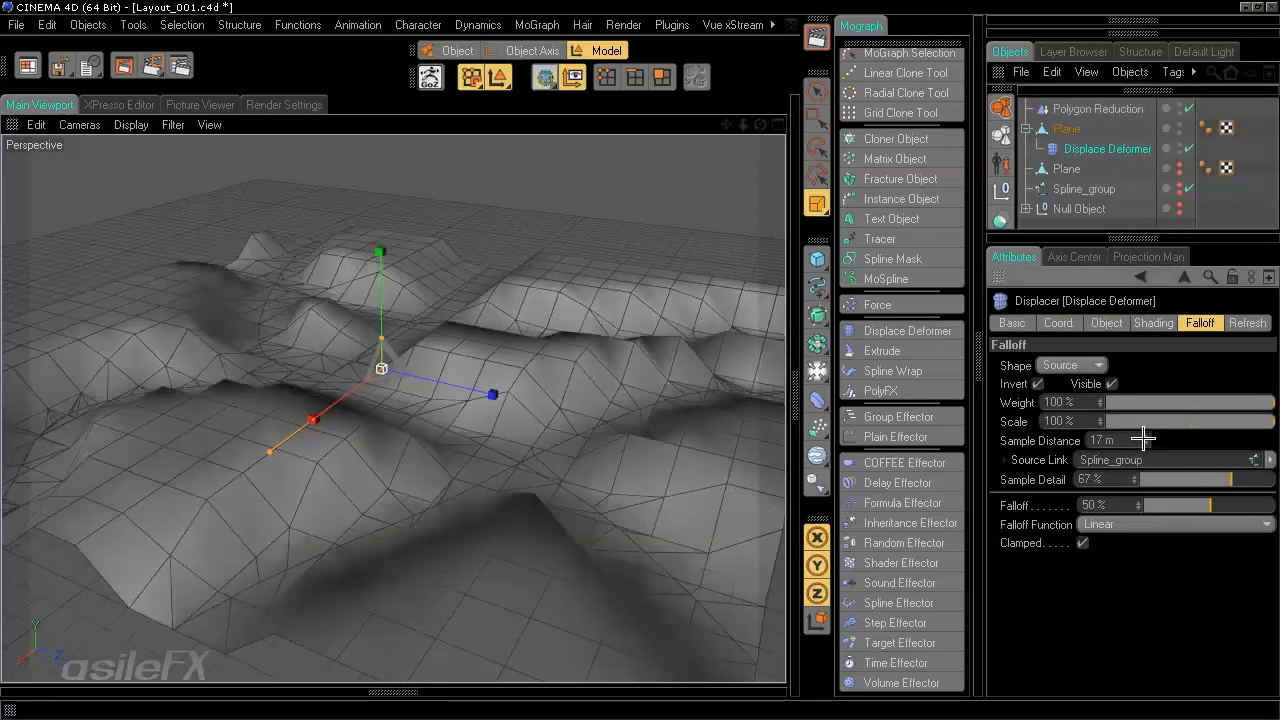
left_click_drag(1220, 477, 1268, 493)
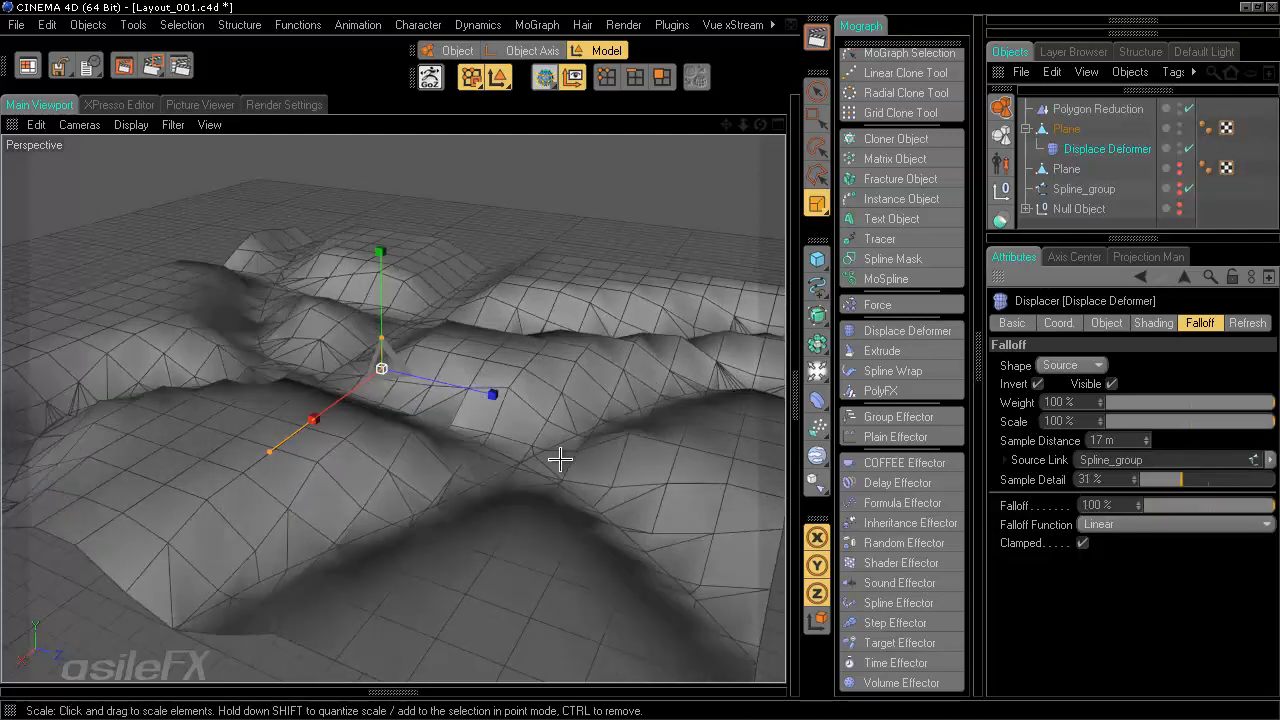
left_click_drag(640, 361, 580, 372, "alt")
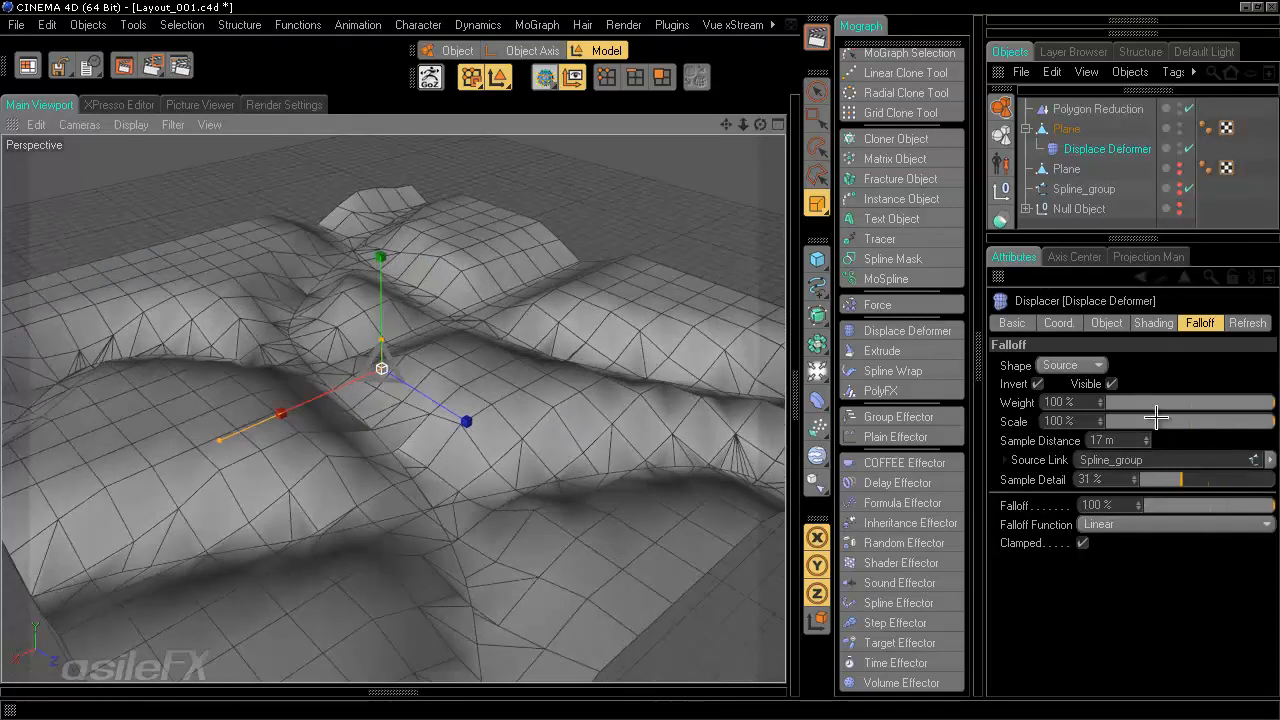
left_click_drag(1148, 440, 1149, 441)
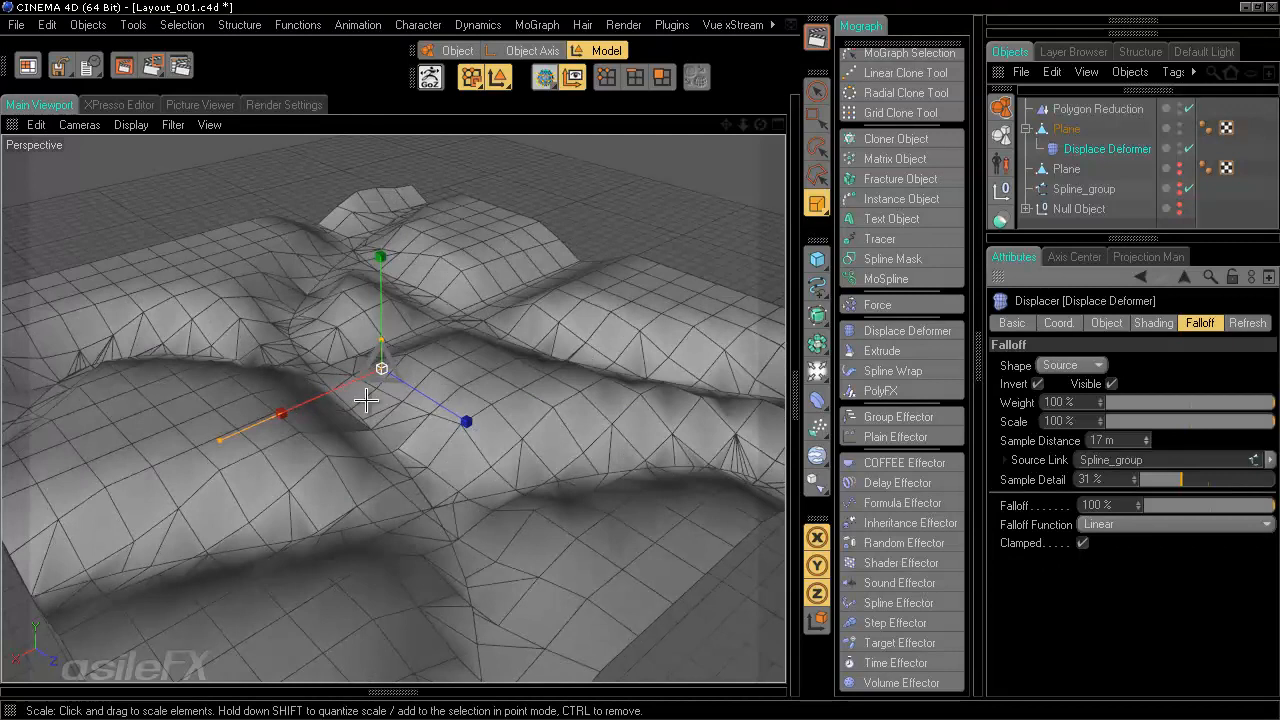
left_click_drag(628, 364, 470, 381, "alt")
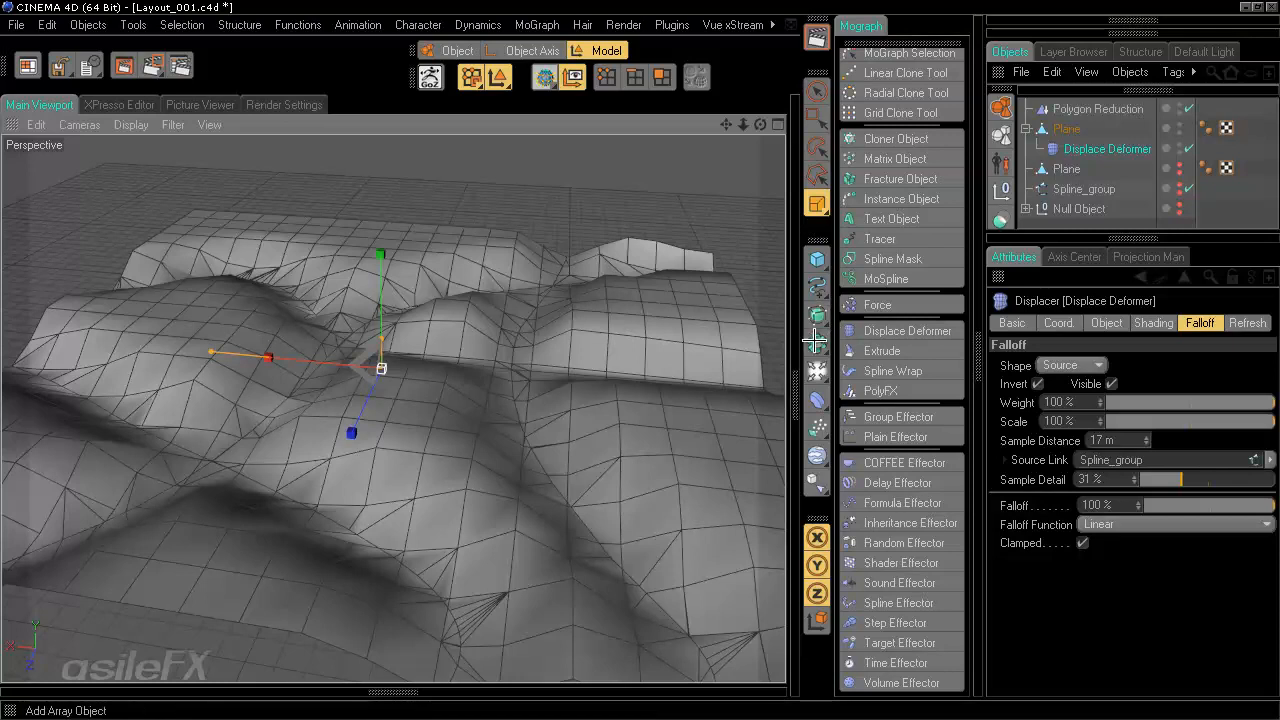
left_click_drag(760, 350, 641, 360, "alt")
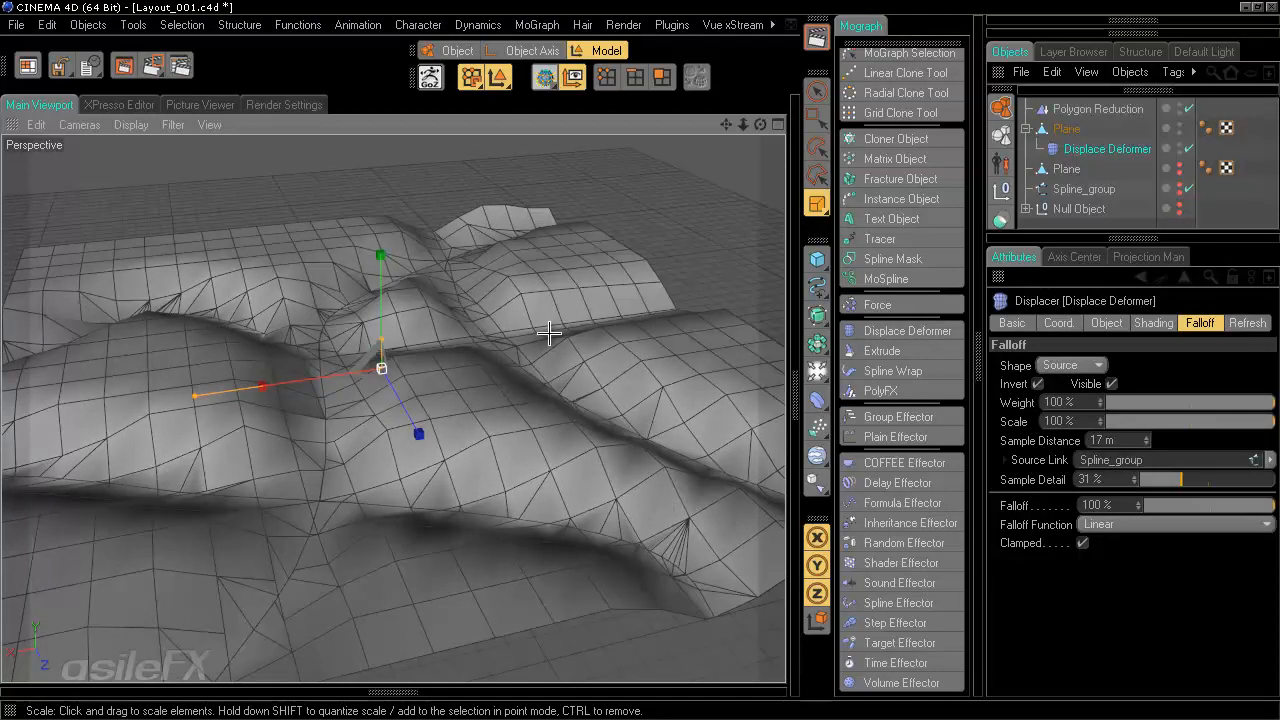
left_click_drag(677, 446, 634, 361, "alt")
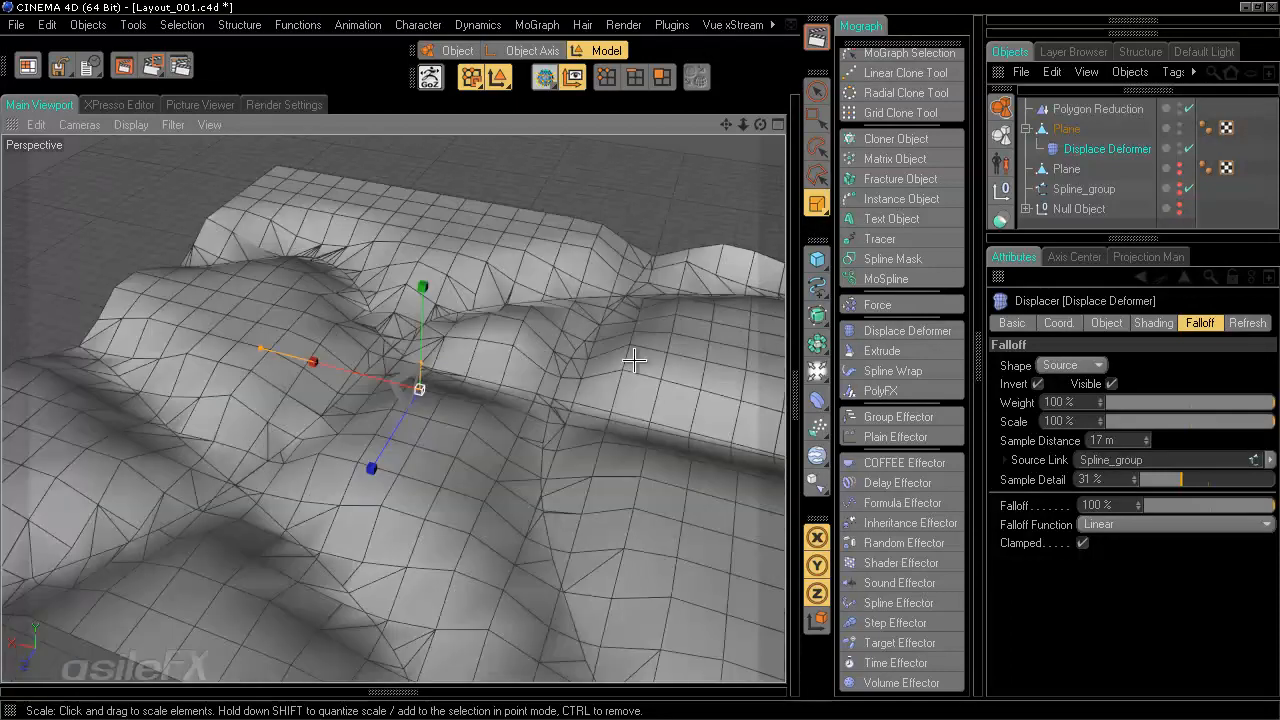
Step: Place Polygon Reduction under the Plane below the Displace Deformer and set its reduction strength to 10%
left_click(691, 501)
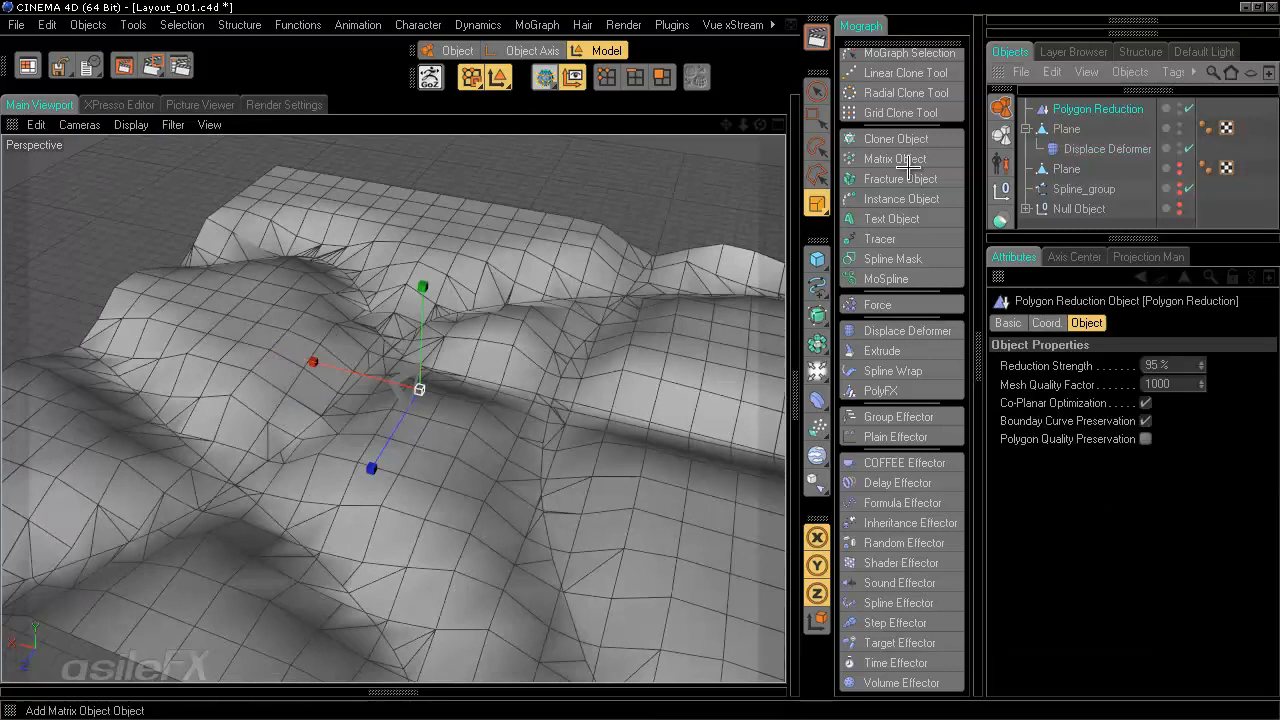
left_click_drag(1108, 160, 1110, 157)
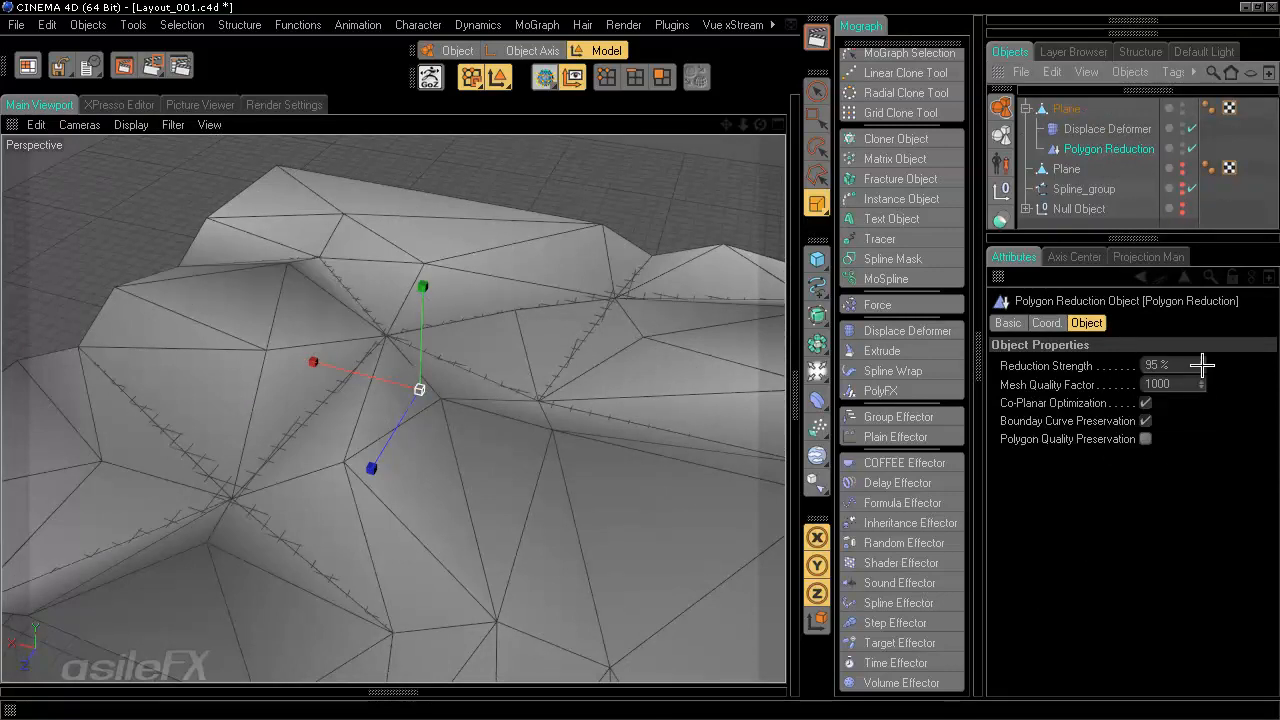
left_click_drag(1201, 365, 1201, 367)
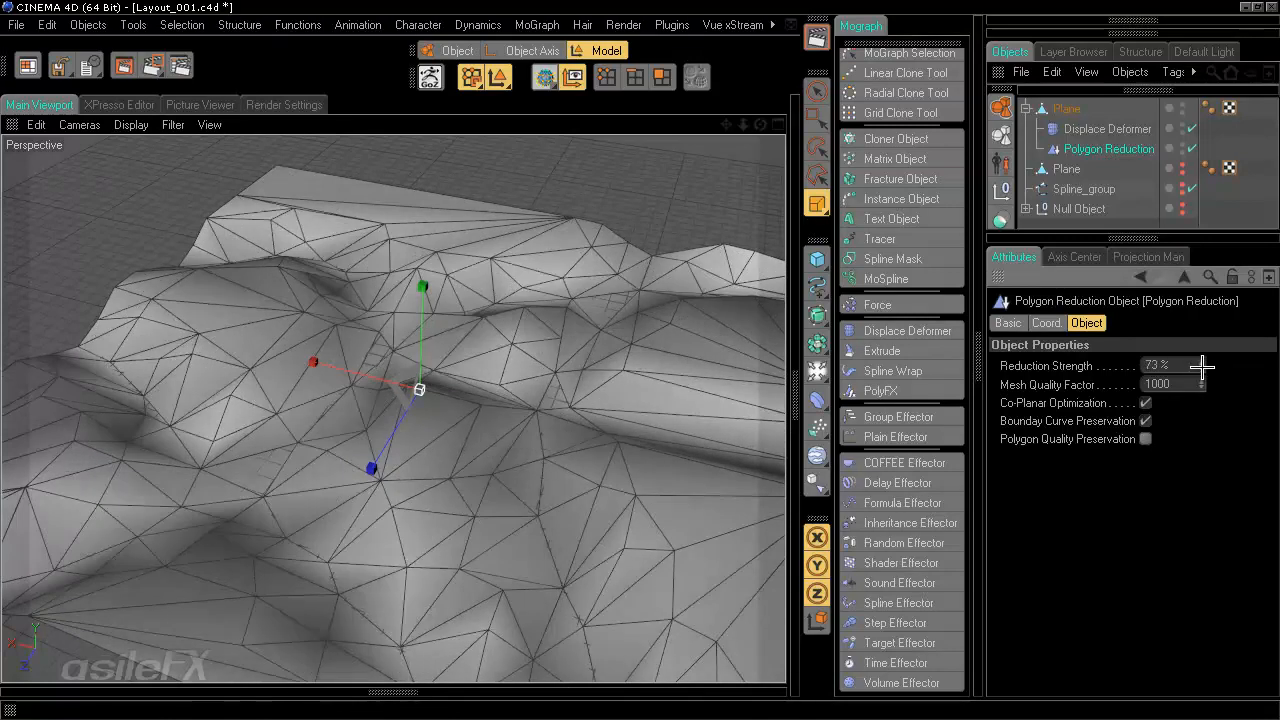
left_click_drag(640, 360, 639, 359, "alt")
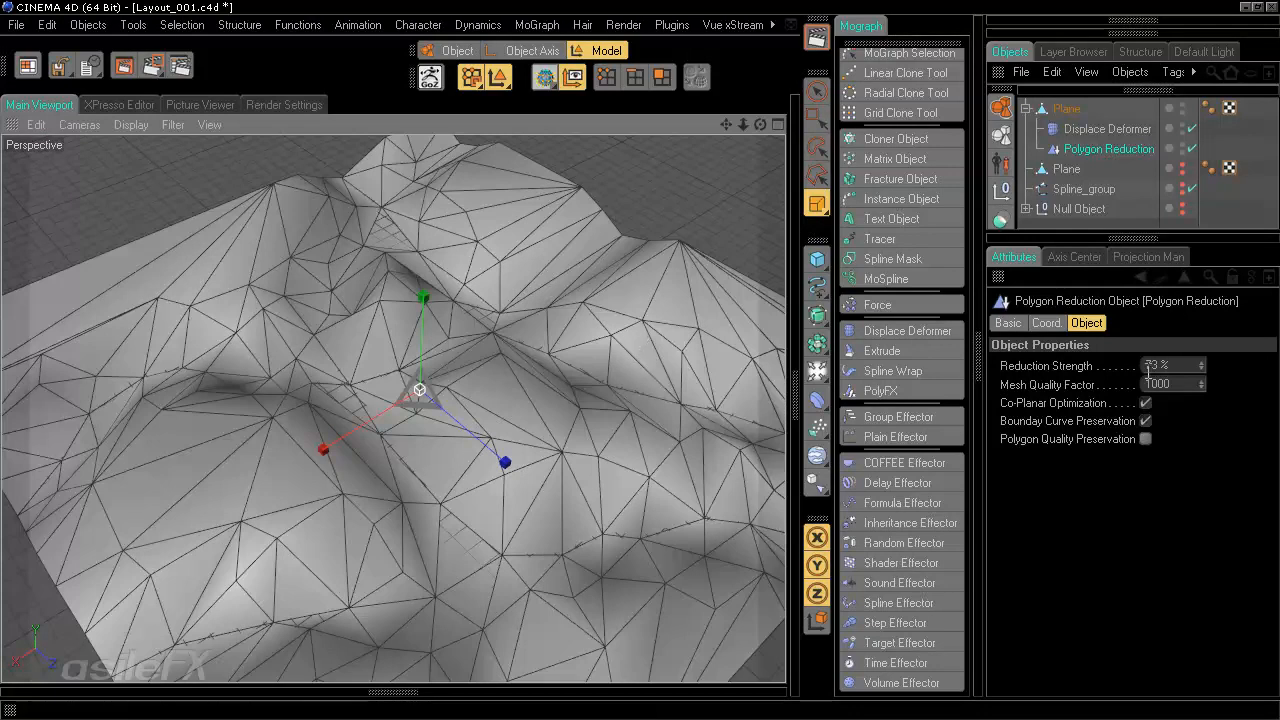
left_click_drag(1204, 369, 1055, 366)
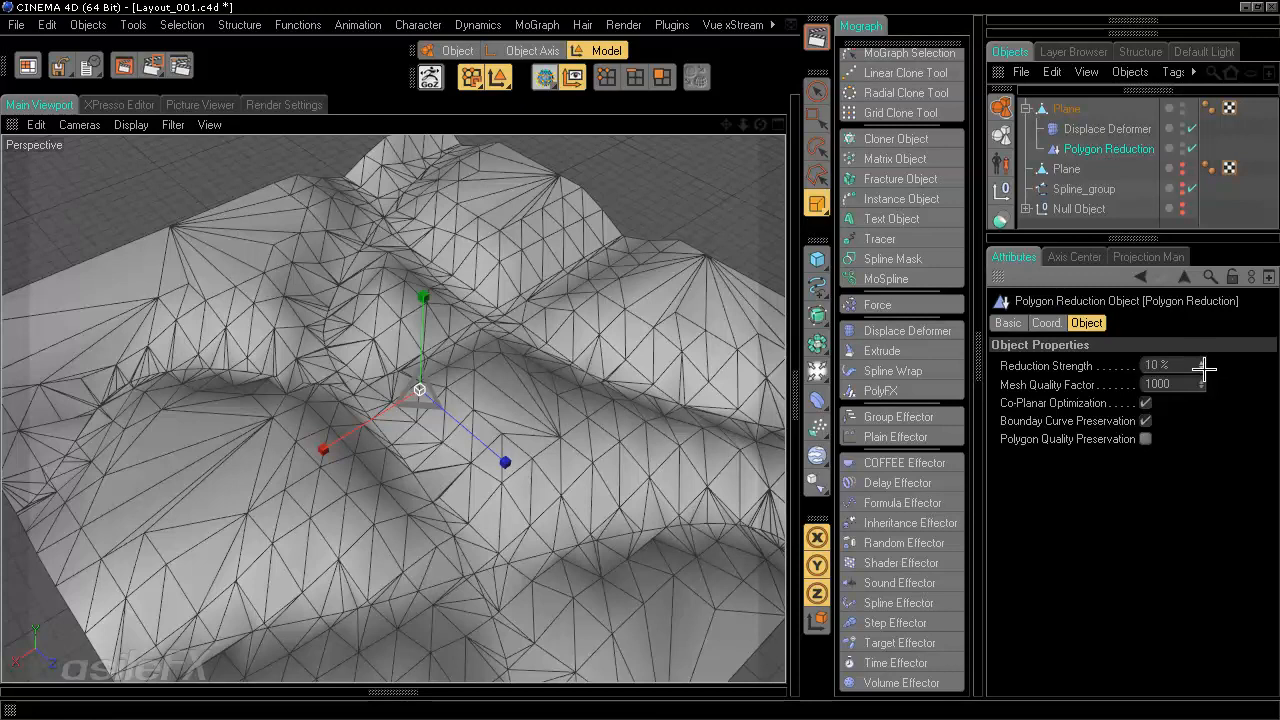
Step: Set the Polygon Reduction strength to 68% and inspect the reduced terrain from several angles
left_click_drag(1204, 369, 1204, 369)
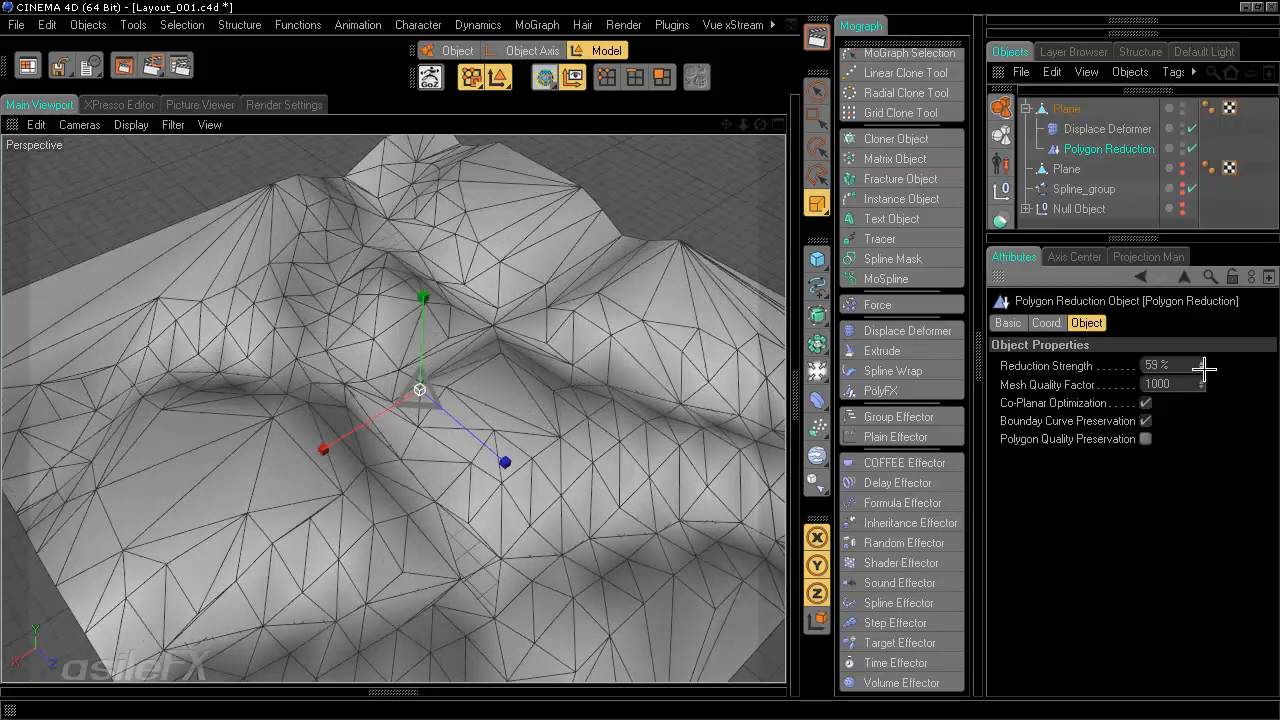
left_click_drag(1204, 369, 1203, 367)
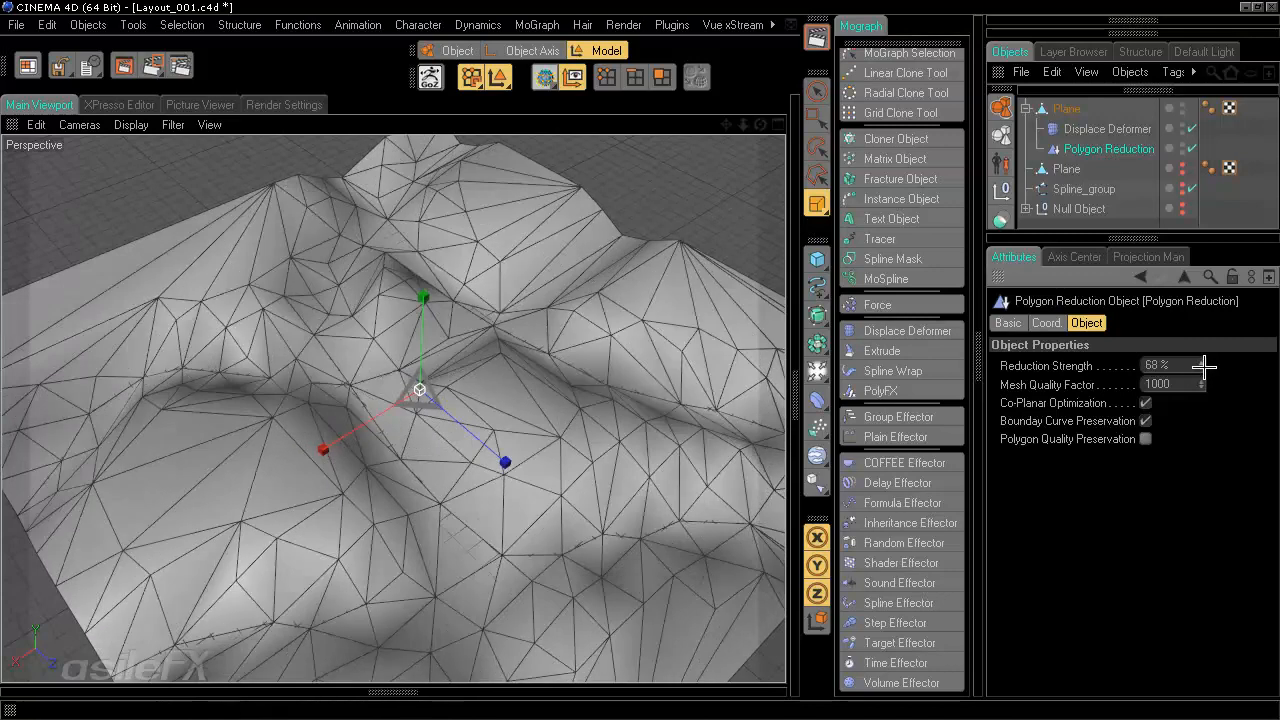
left_click_drag(490, 418, 640, 363, "alt")
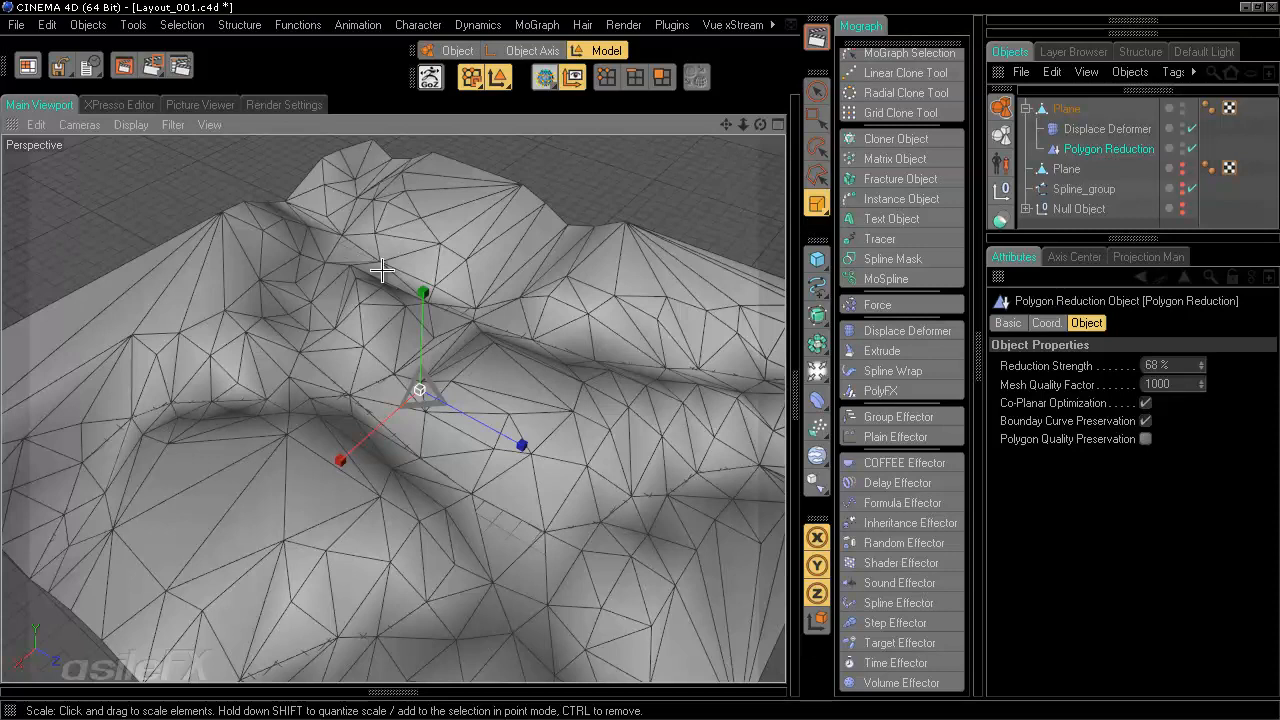
left_click_drag(590, 420, 638, 360, "alt")
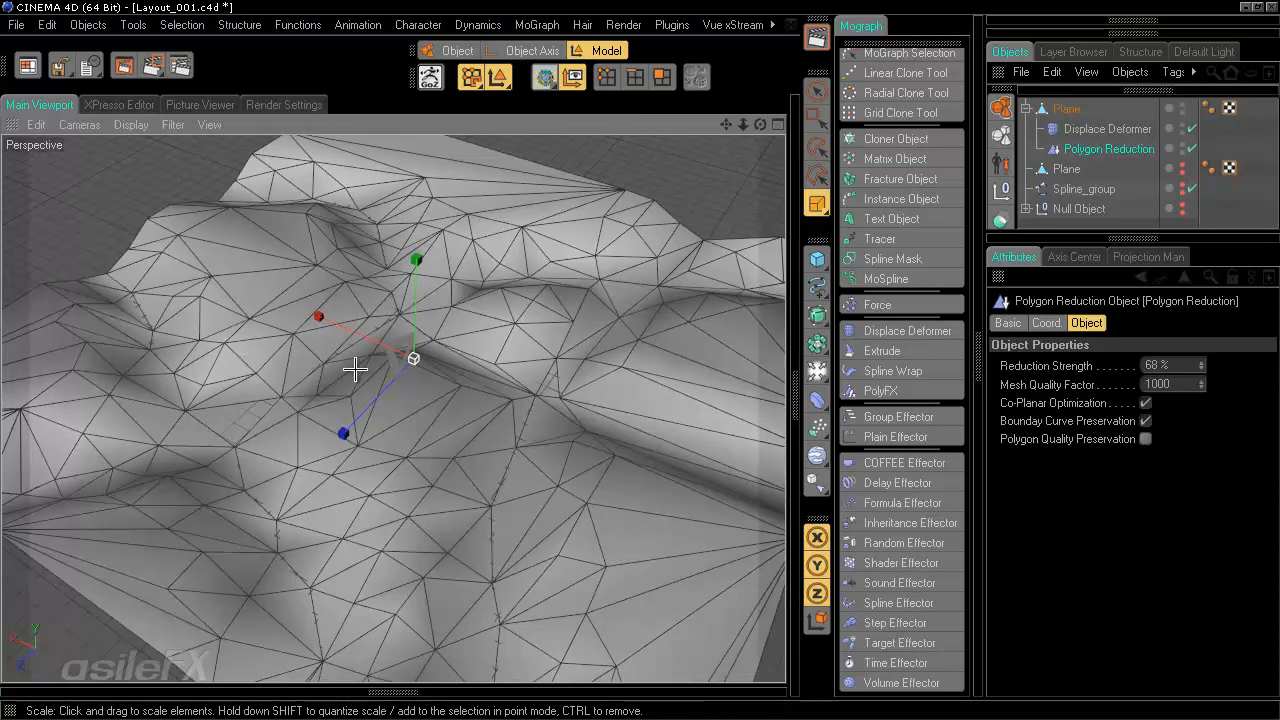
left_click_drag(628, 414, 554, 426, "alt")
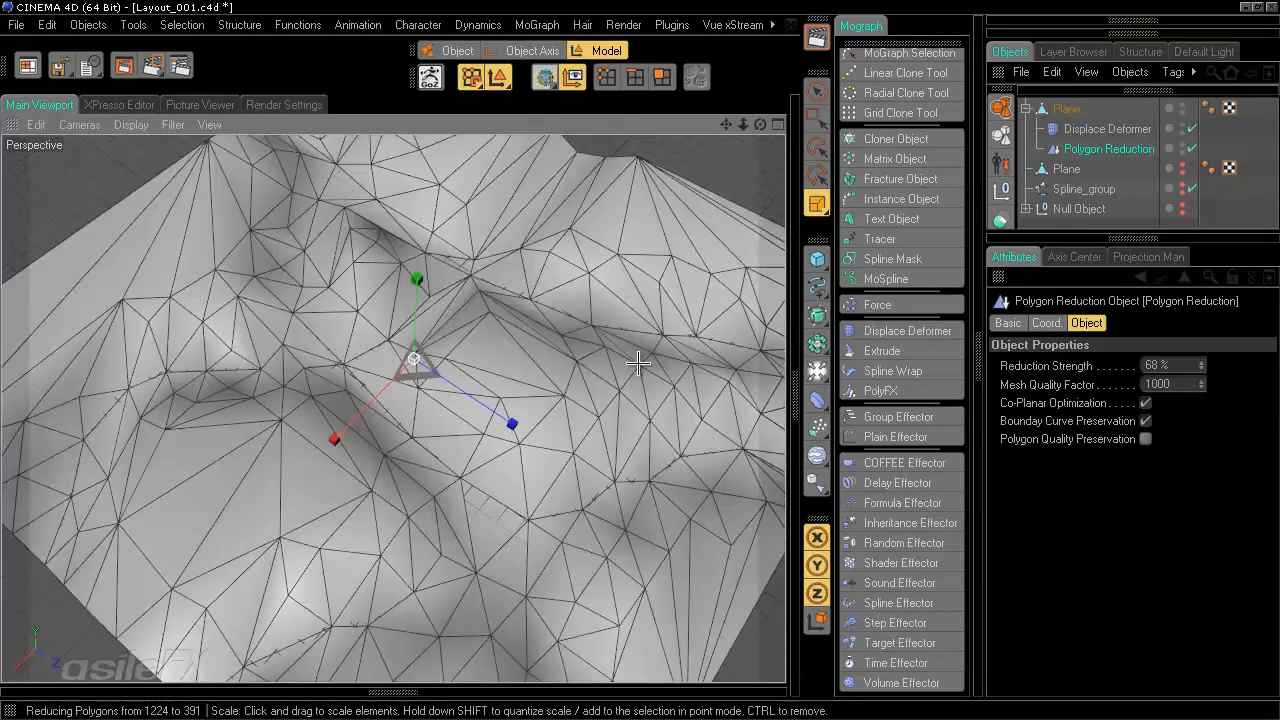
left_click_drag(440, 452, 640, 361, "alt")
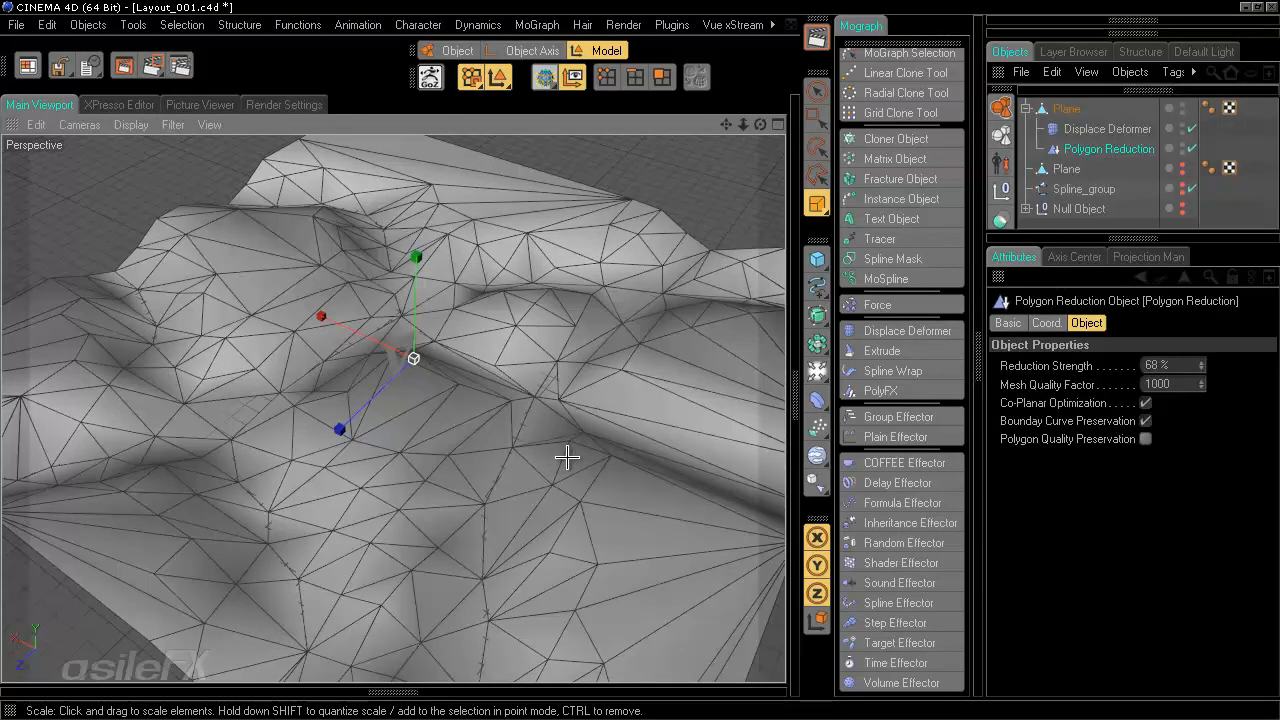
Step: Select Spline_group with the Move tool and switch the Displace Deformer off and on to refresh the terrain
left_click(1084, 189)
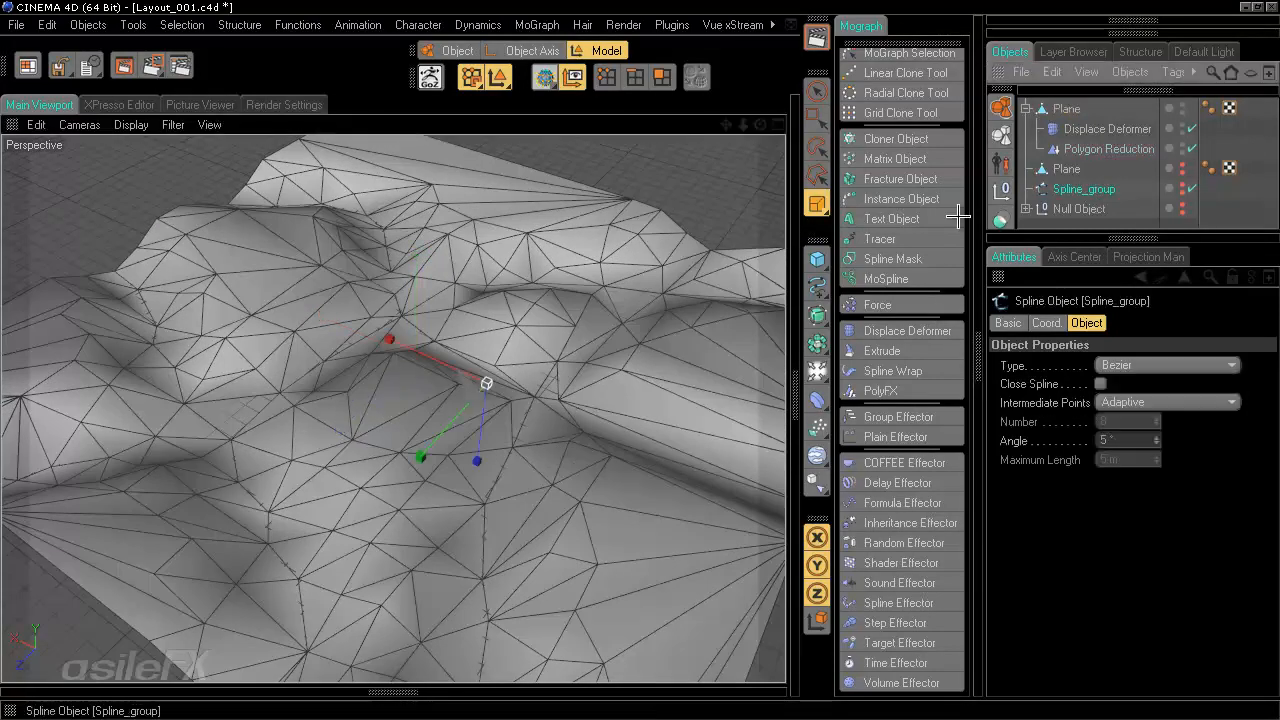
key("e")
left_click_drag(641, 359, 640, 358)
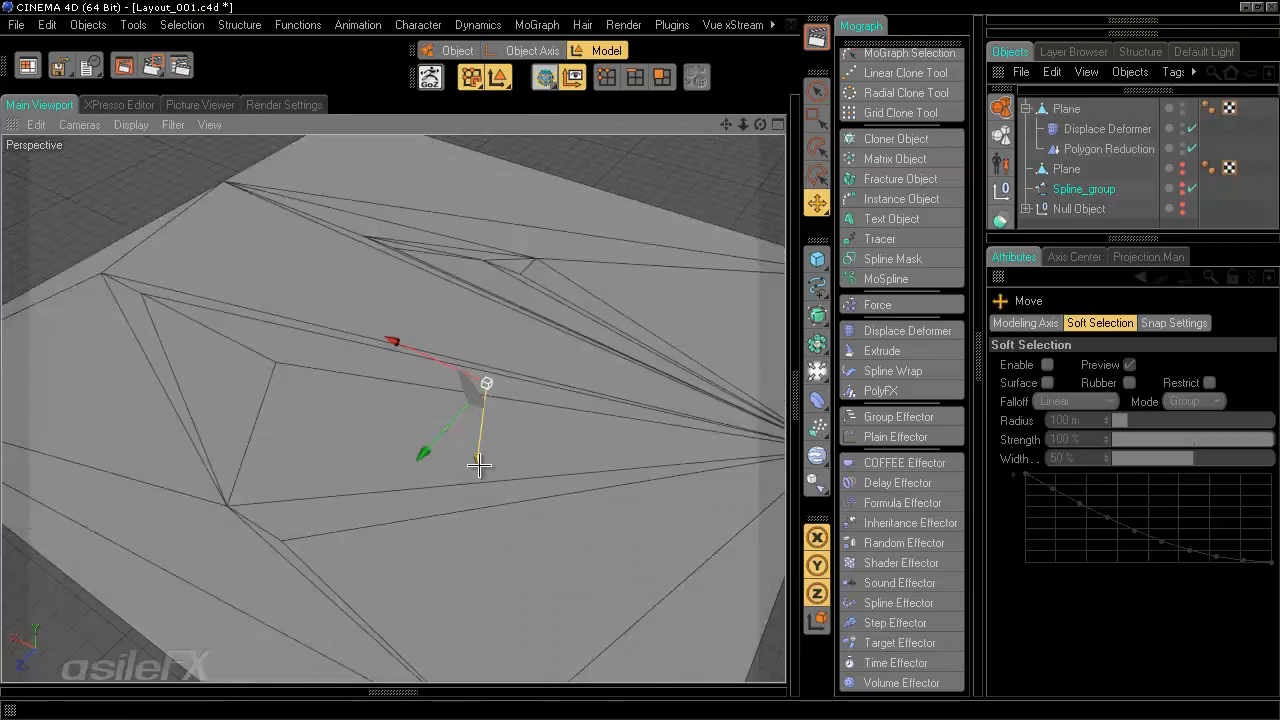
left_click(1192, 128)
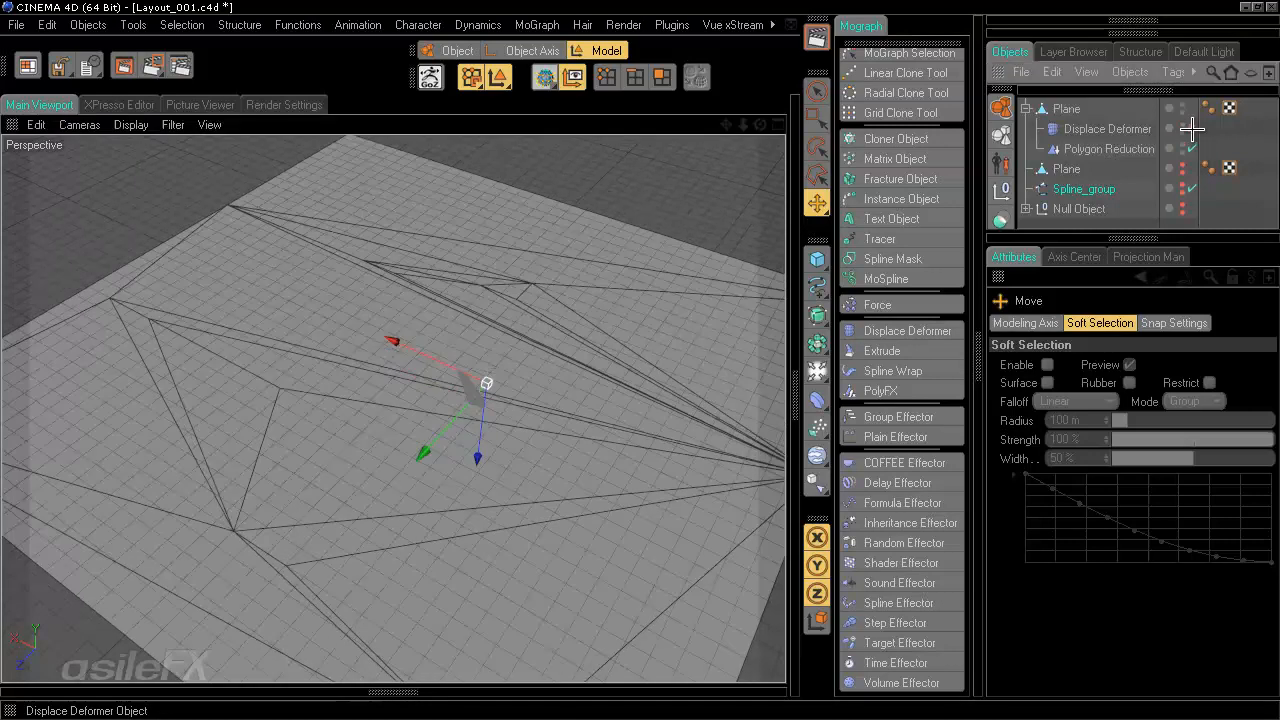
left_click(1192, 129)
left_click_drag(502, 318, 640, 357, "alt")
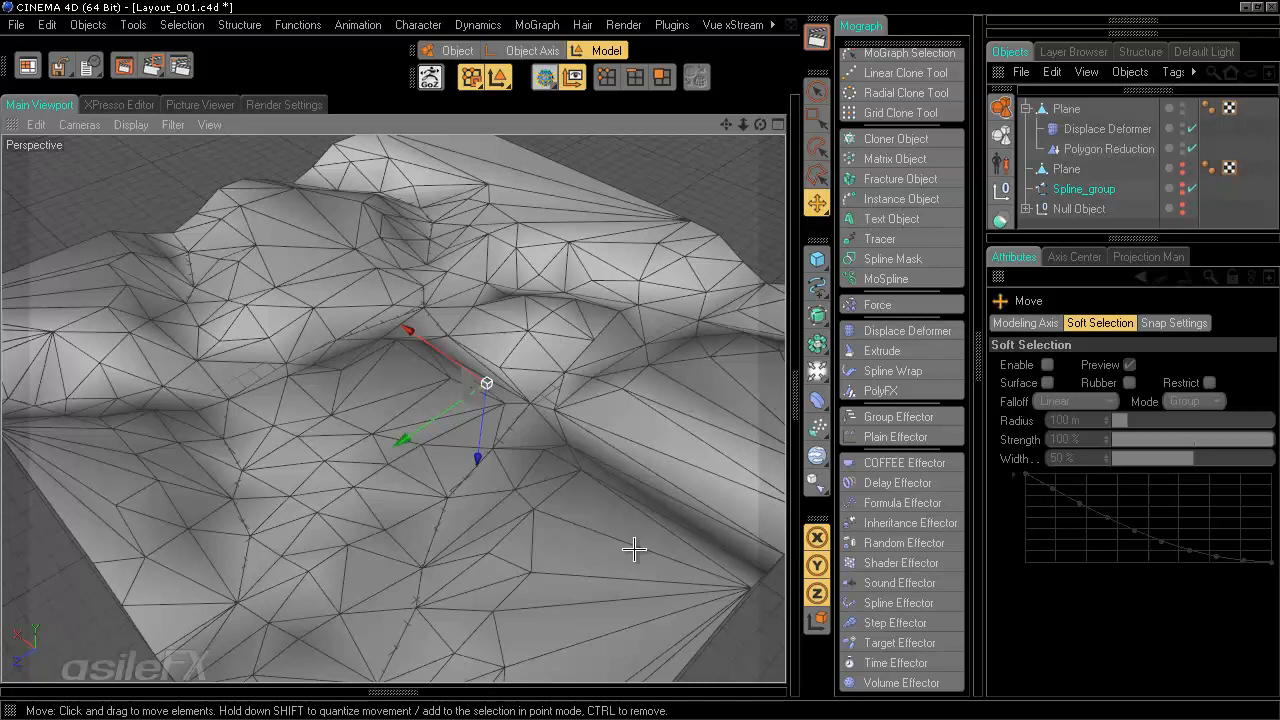
Step: Set the Displace Deformer's sample detail to 44% and sample distance to 20 m, and inspect the terrain
left_click(1134, 145)
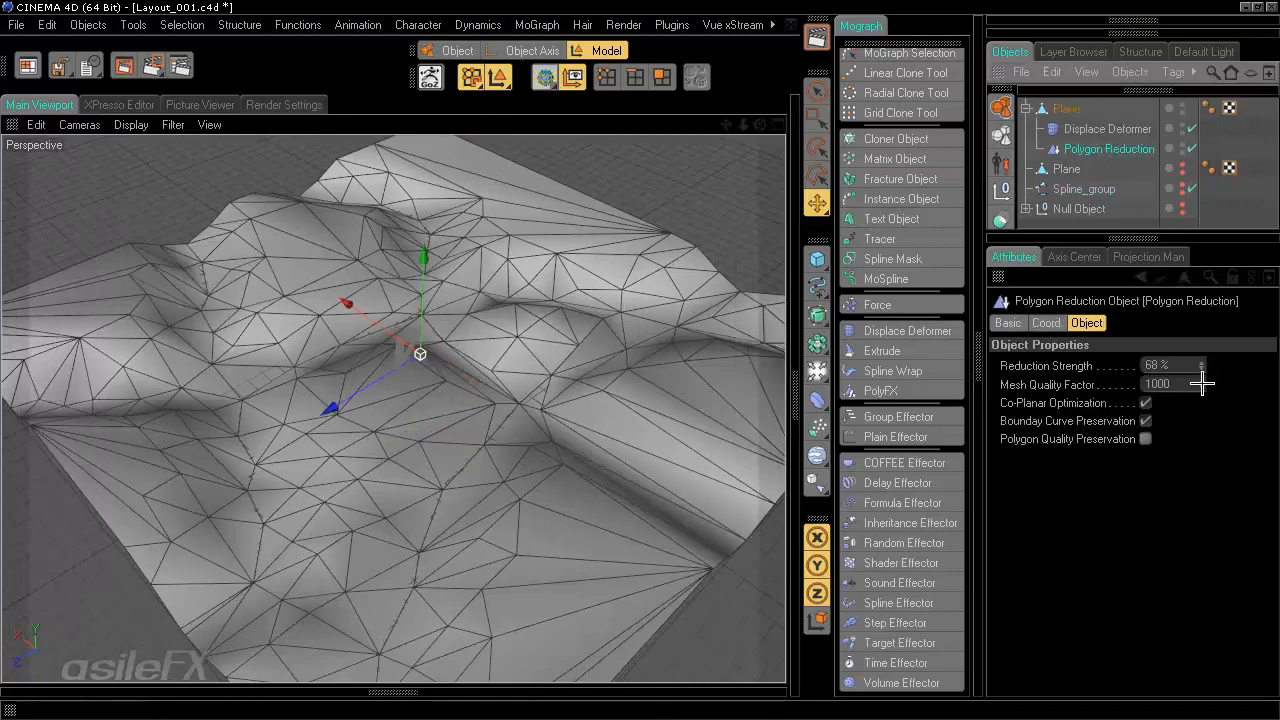
left_click_drag(1205, 360, 1205, 360)
left_click(1073, 130)
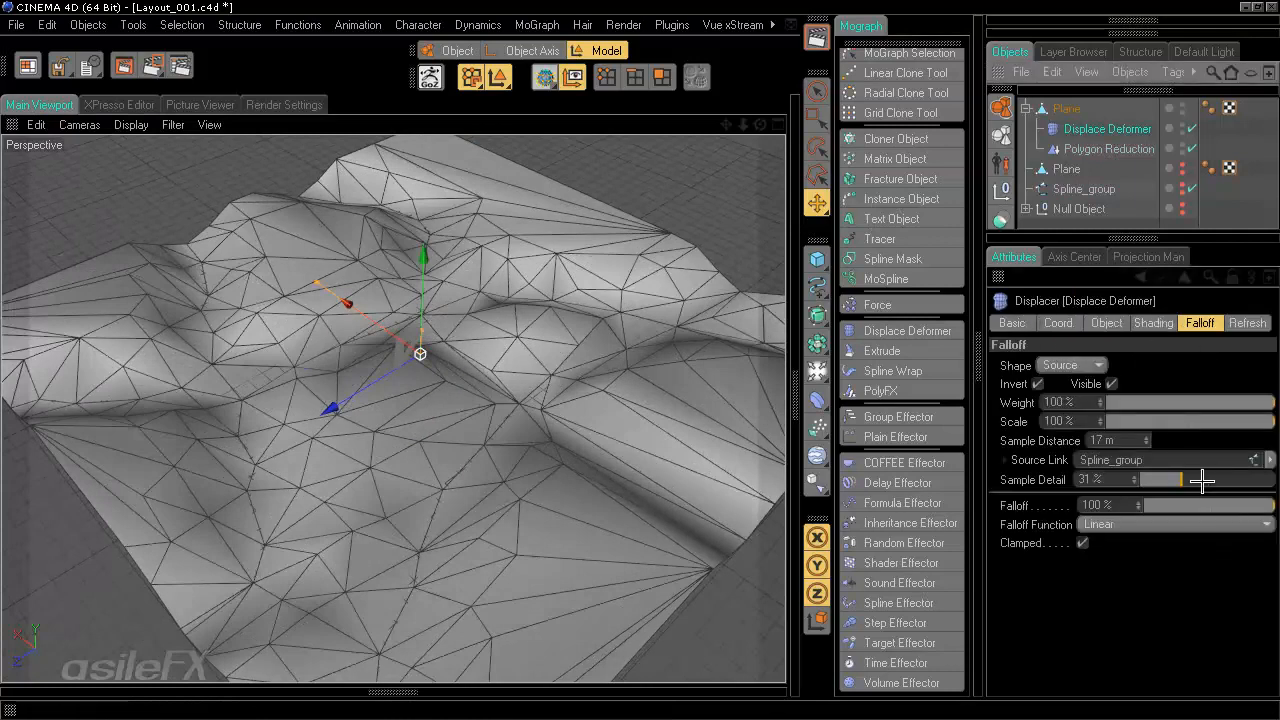
mouse_move(1188, 475)
left_mouse_down()
mouse_move(1234, 472)
mouse_move(1199, 472)
left_mouse_up()
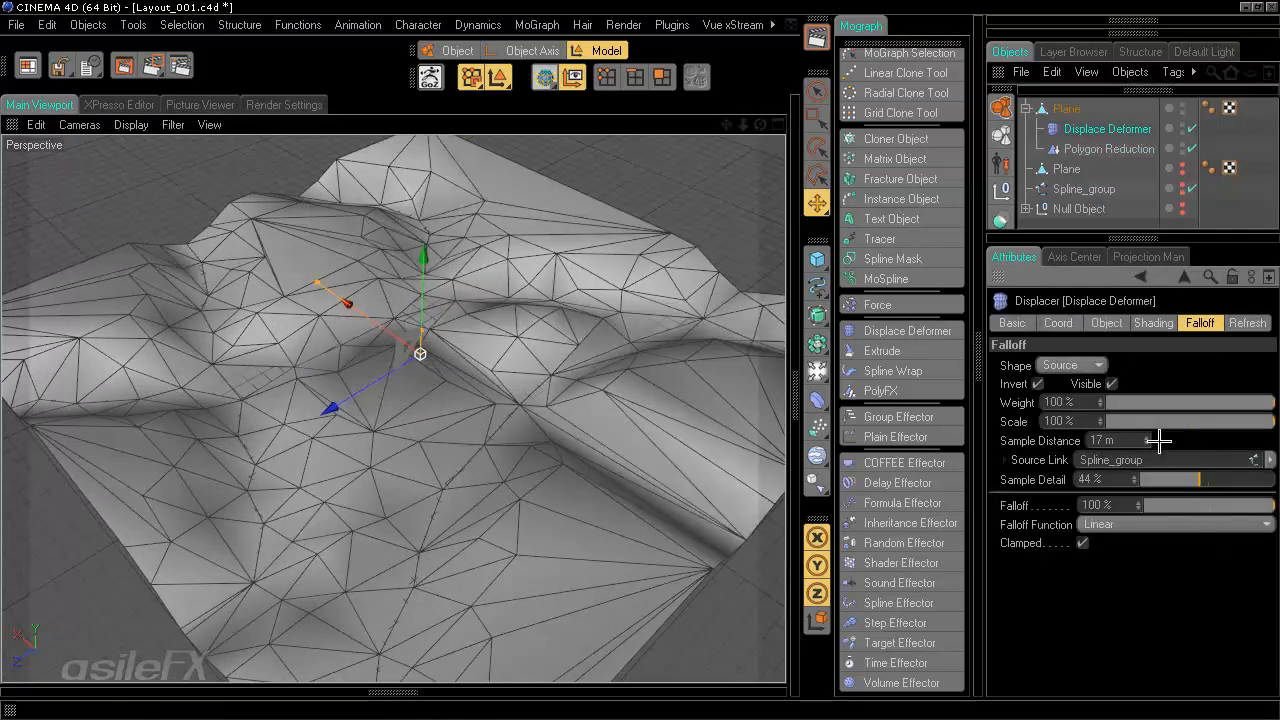
left_click_drag(1147, 440, 1146, 440)
mouse_move(660, 349)
left_mouse_down("alt")
mouse_move(641, 362)
mouse_move(639, 340)
mouse_move(617, 363)
mouse_move(646, 357)
mouse_move(652, 330)
left_mouse_up("alt")
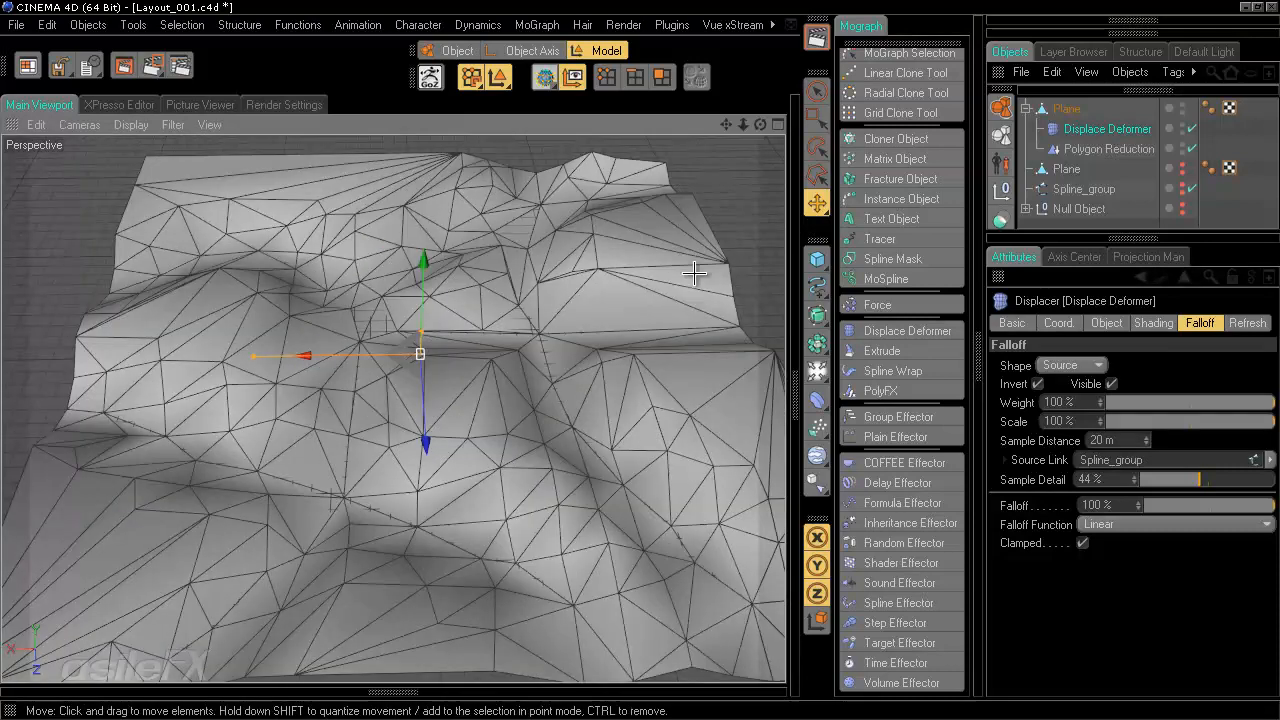
left_click_drag(693, 273, 640, 358, "alt")
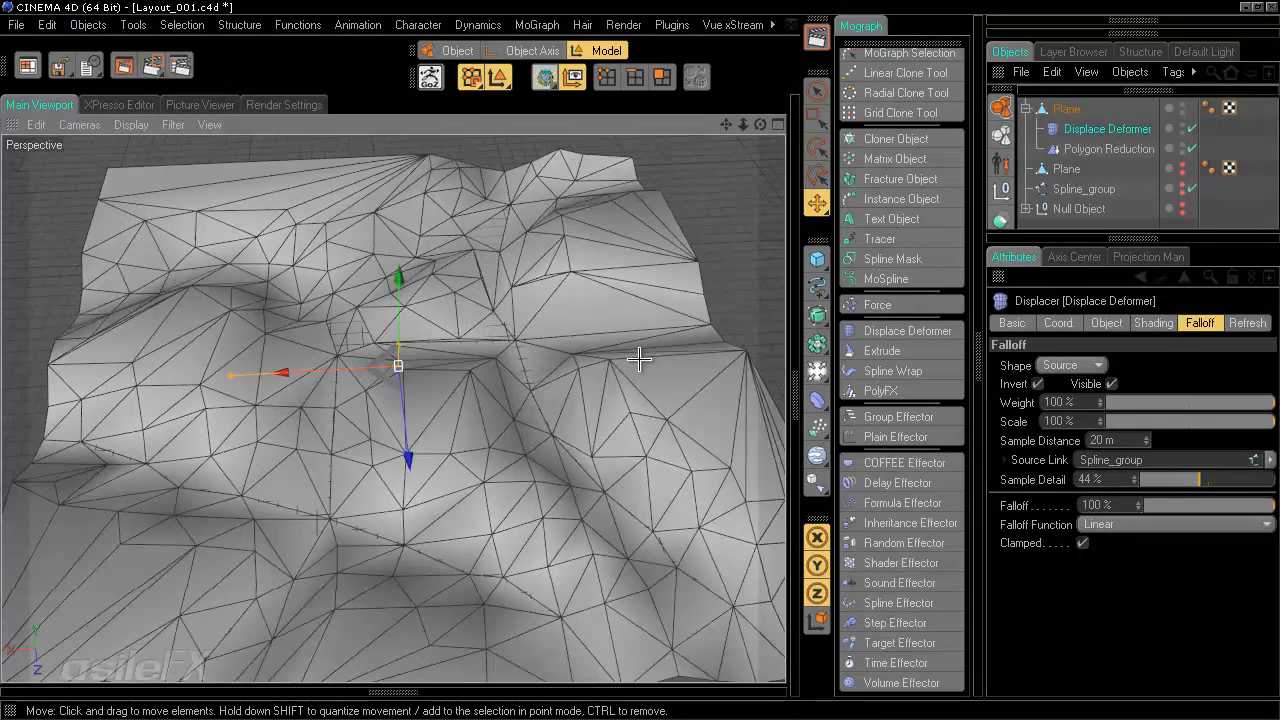
Step: Switch Spline_group to point editing with Live Selection and turn on Enhanced OpenGL and X-Ray display in the viewport
left_click(1083, 188)
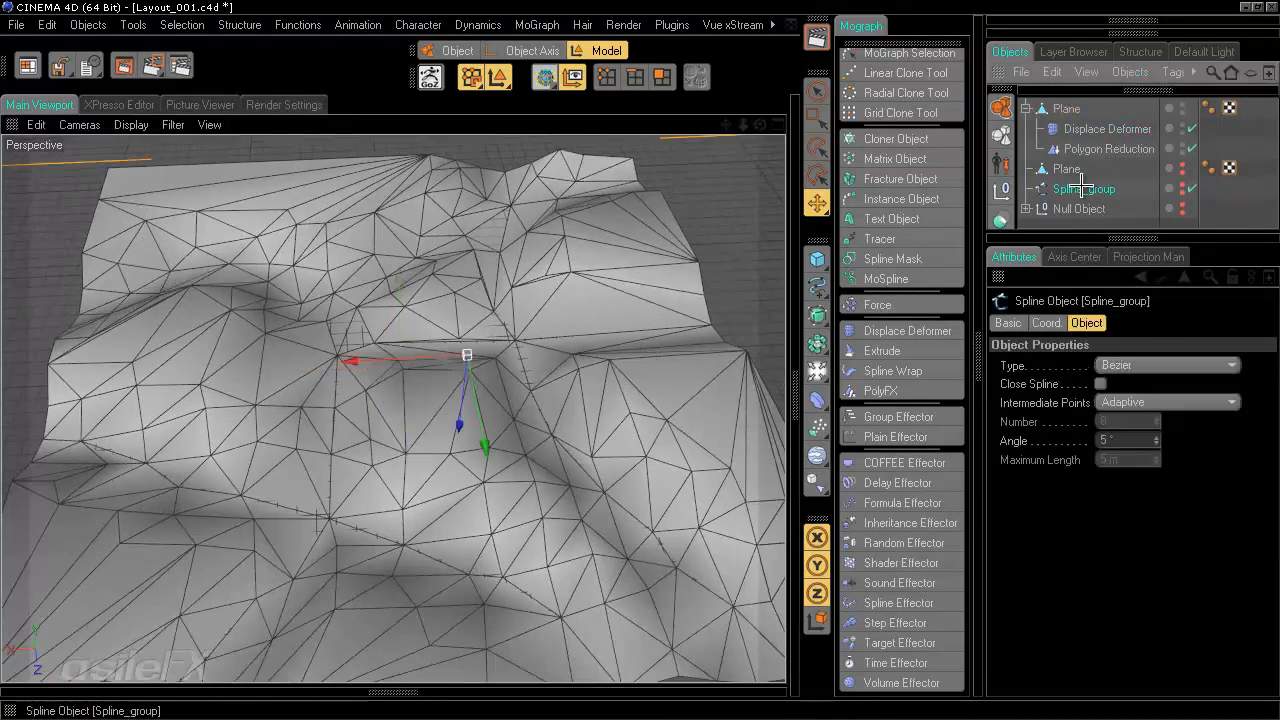
left_click(606, 77)
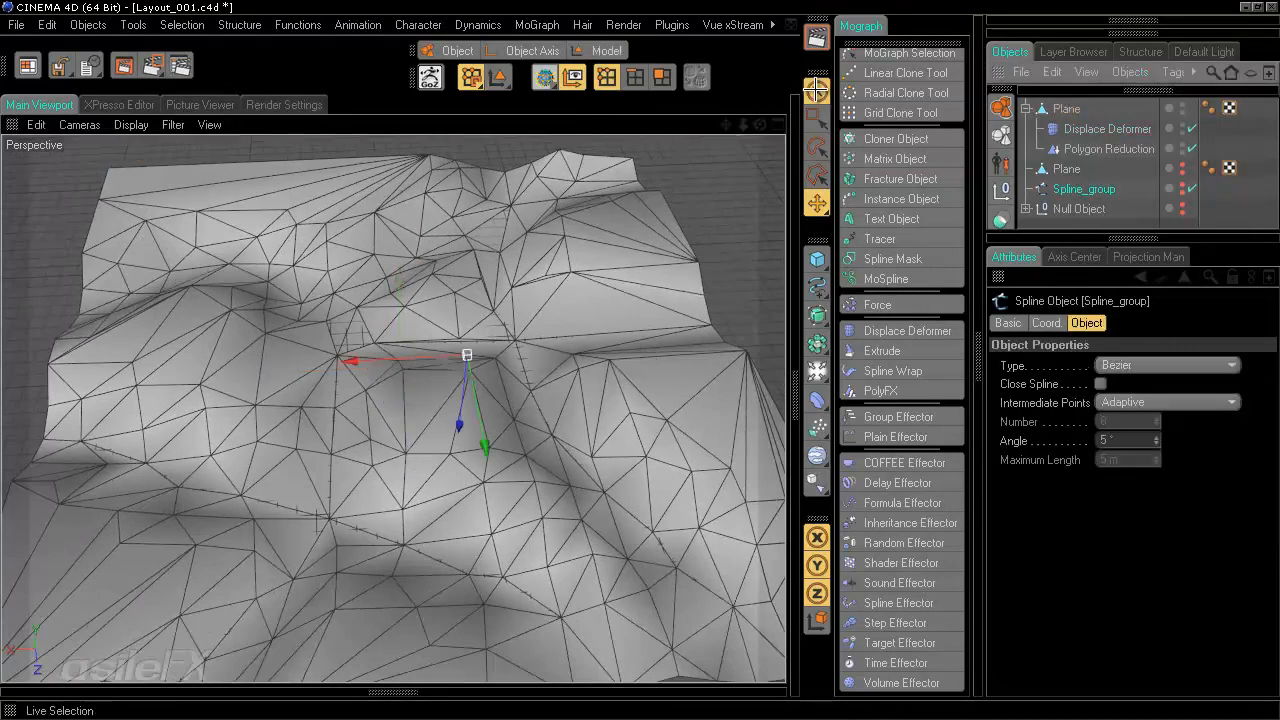
left_click(816, 90)
left_click(131, 124)
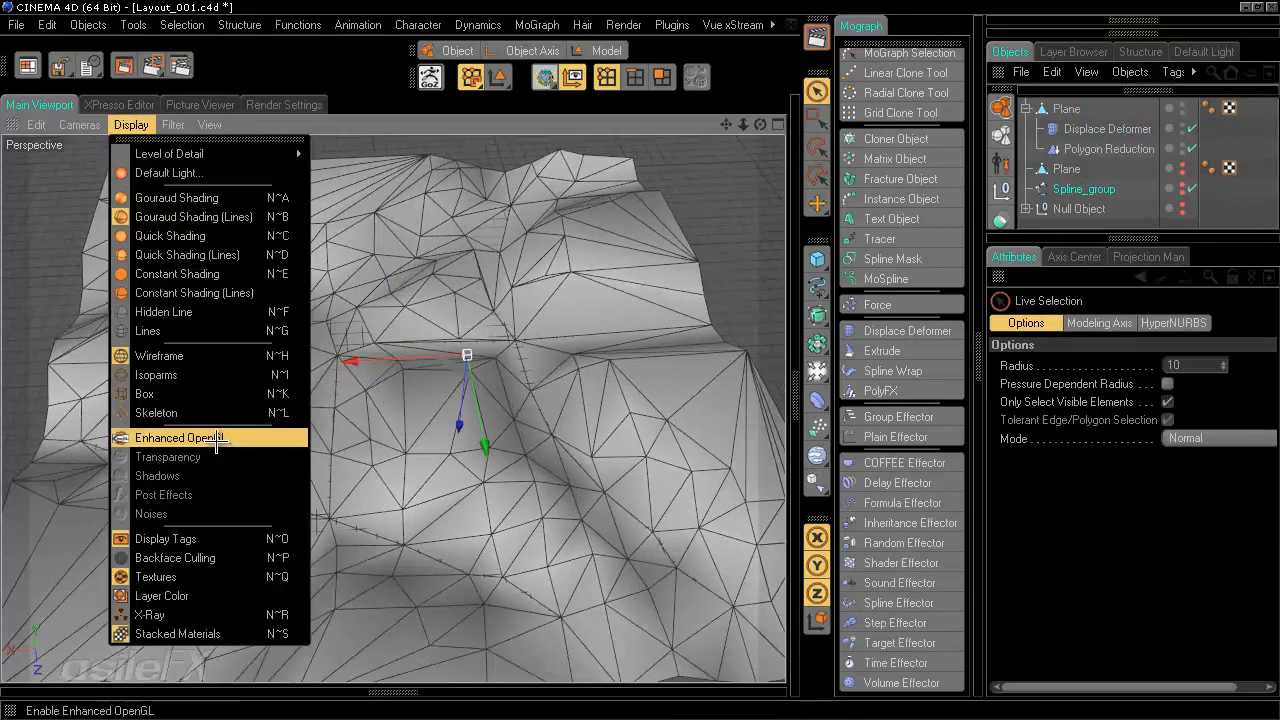
left_click(216, 438)
left_click(131, 124)
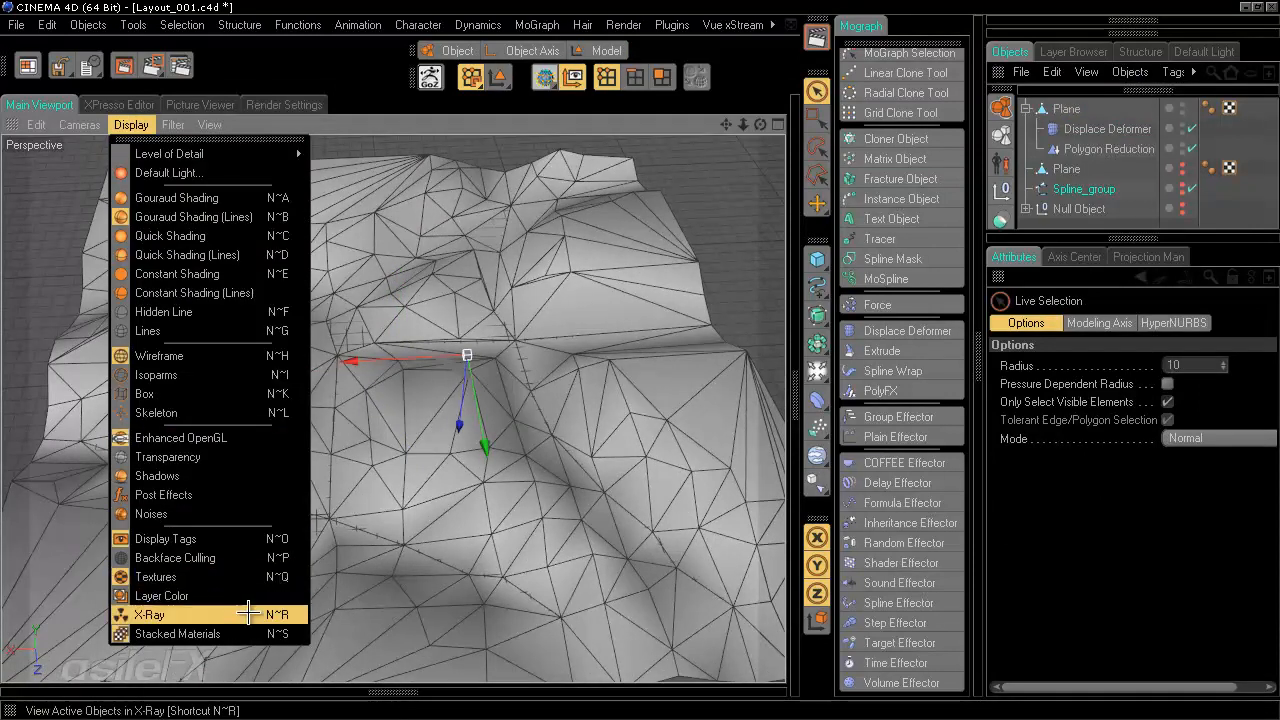
left_click(248, 614)
Step: Make Spline_group visible in the viewport and view its splines over the terrain
left_click_drag(574, 451, 640, 357, "alt")
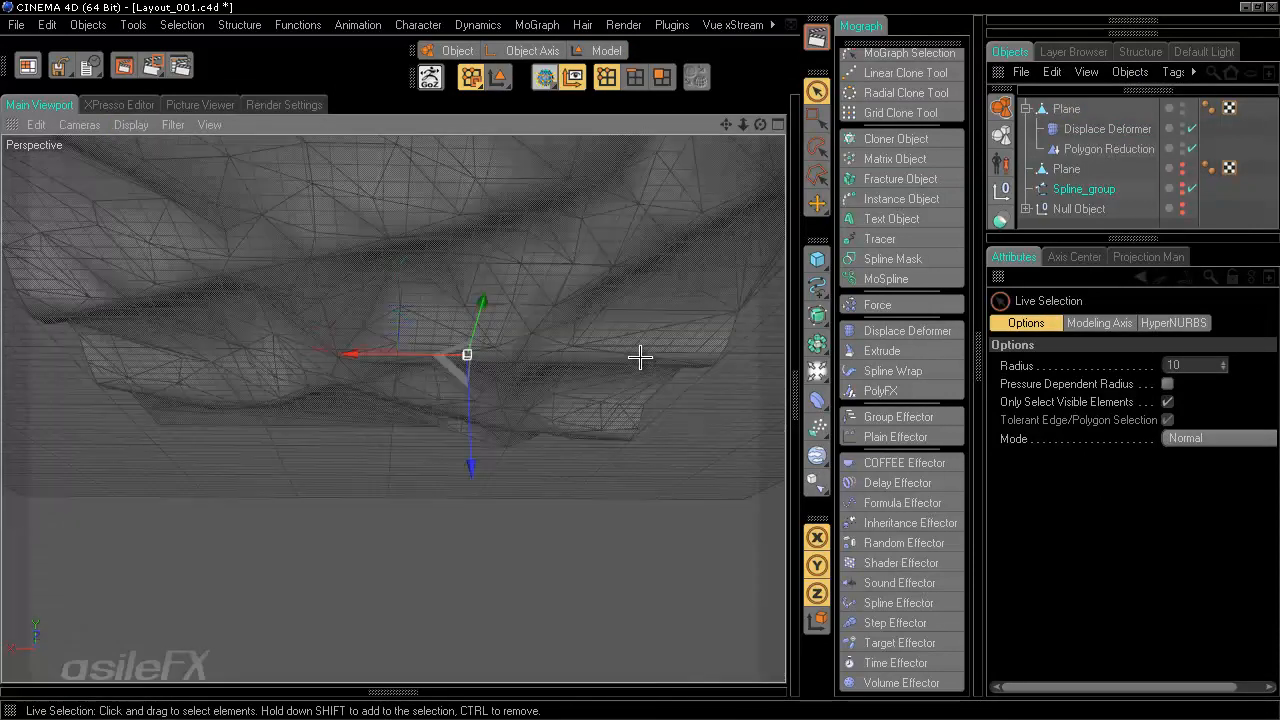
right_click_drag(640, 365, 545, 454, "alt")
middle_click_drag(606, 343, 565, 457, "alt")
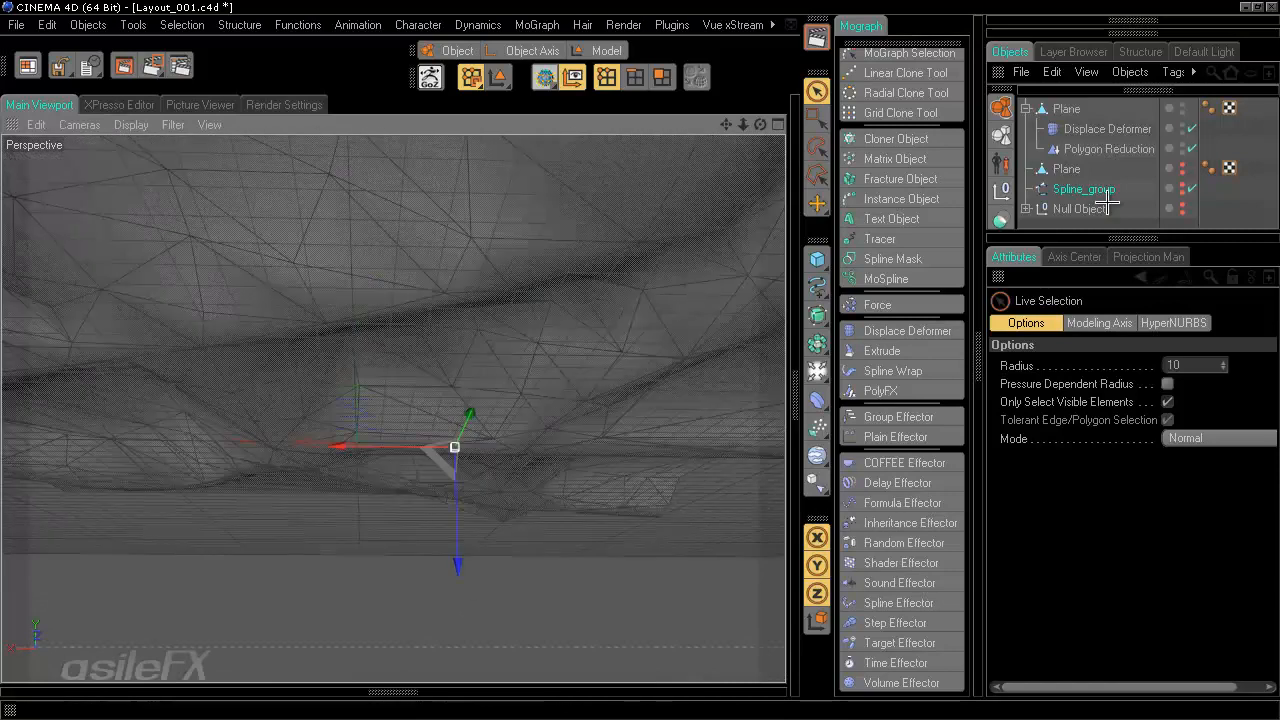
left_click(1183, 186)
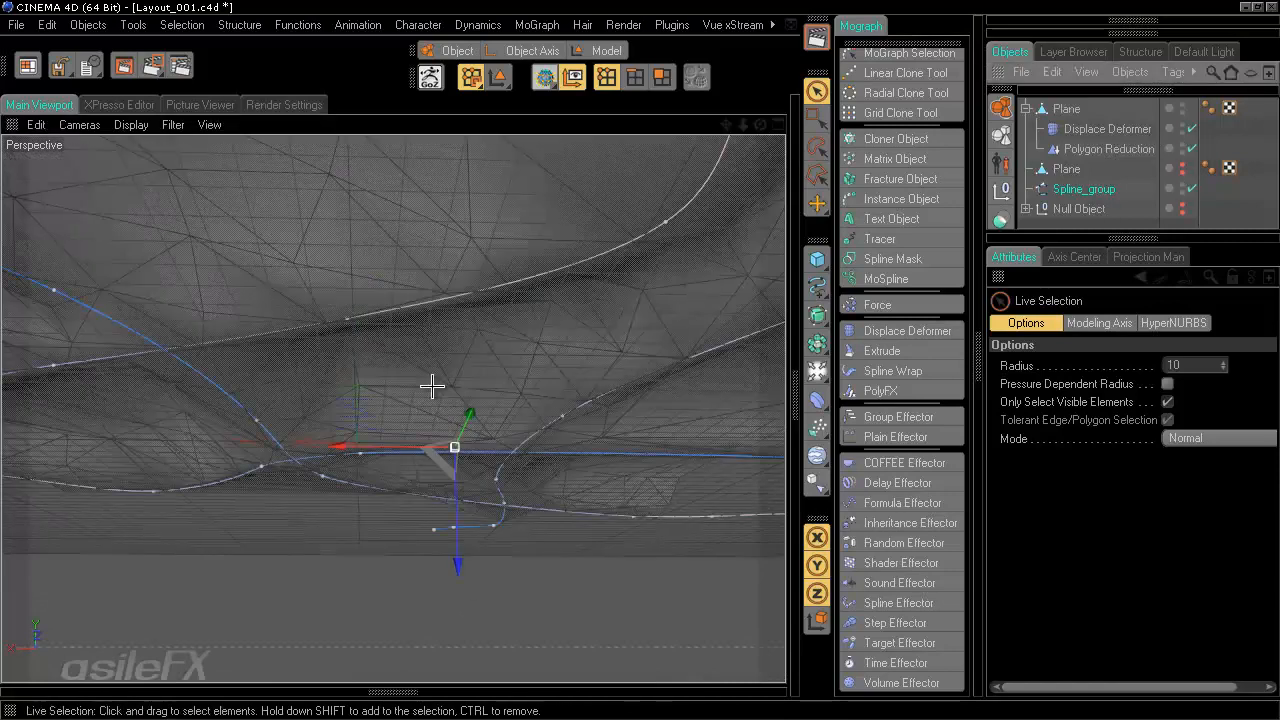
left_click_drag(431, 383, 475, 370, "alt")
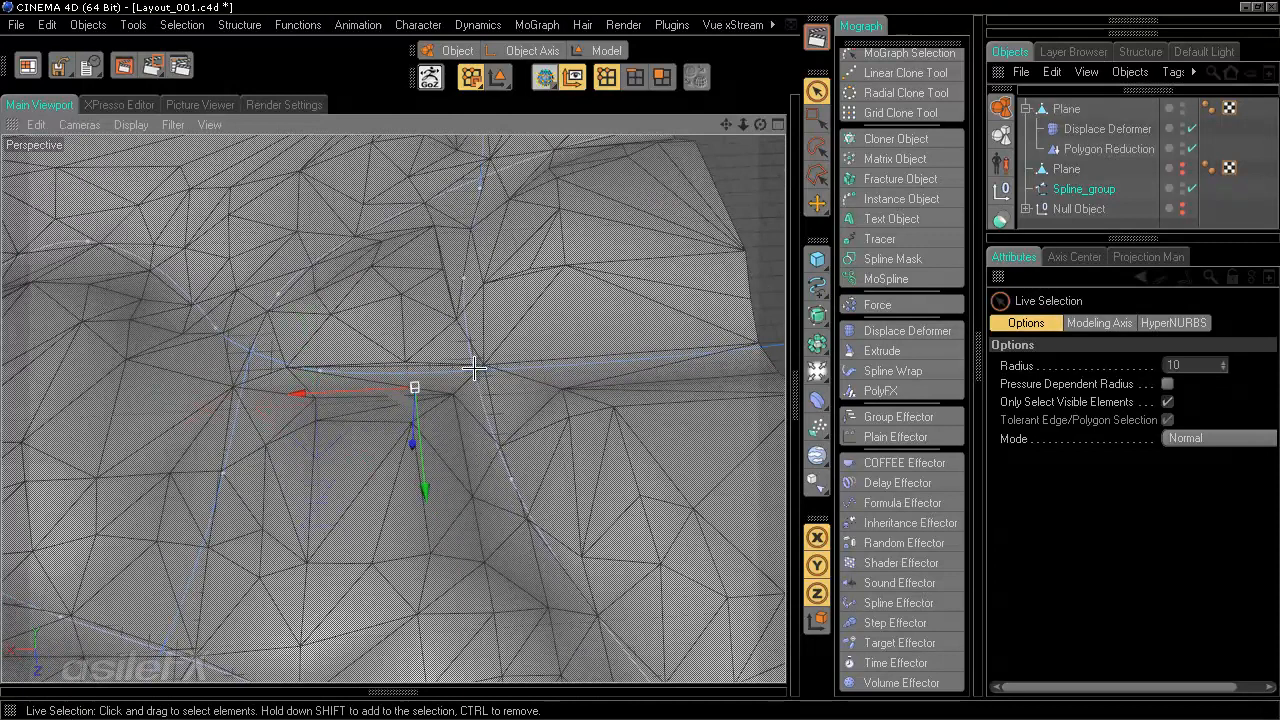
Step: Move two neighbouring points of the spline crossing the terrain's middle along the X axis, and check the reshaped mesh
left_click(466, 276)
left_click_drag(389, 280, 637, 360)
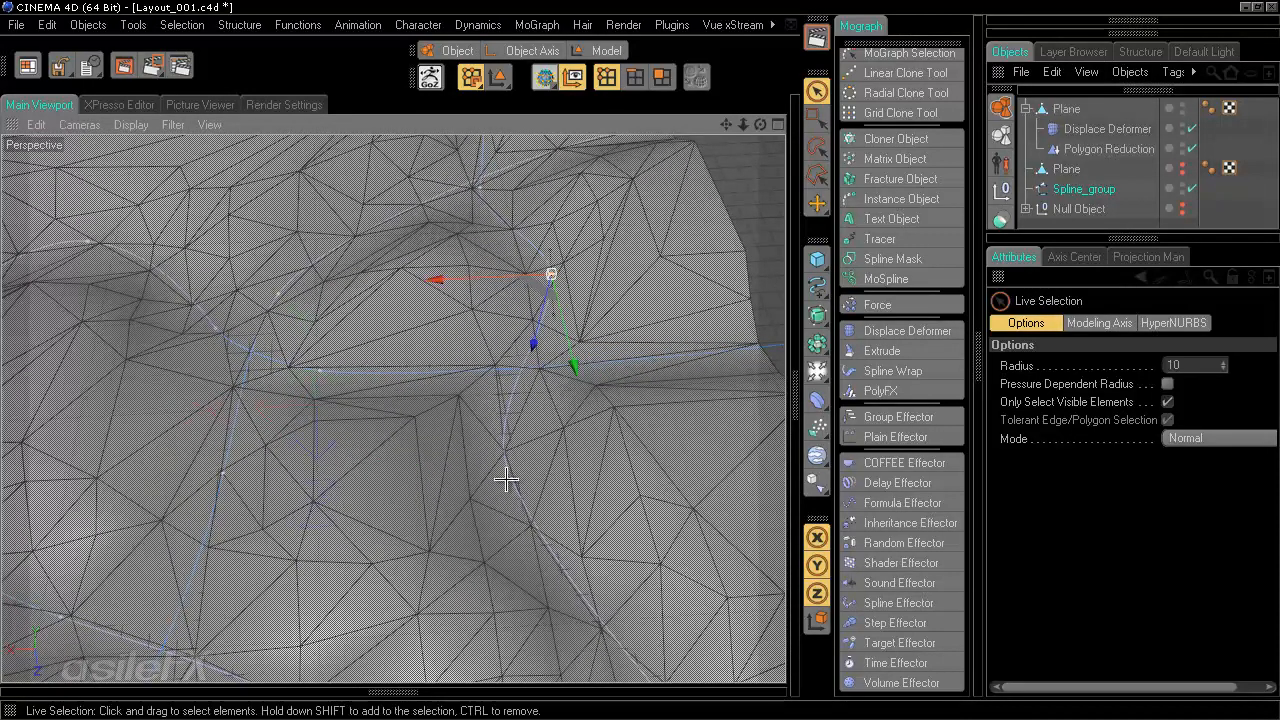
left_click(506, 480)
left_click_drag(452, 481, 640, 360)
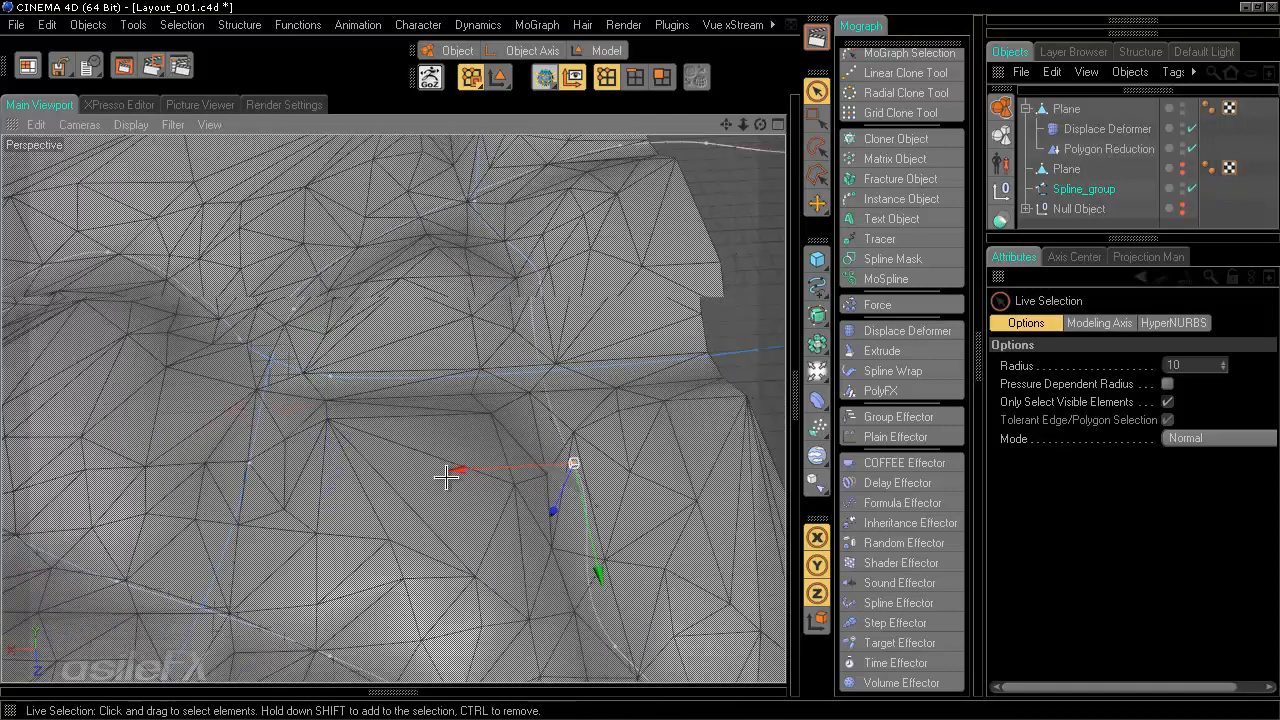
mouse_move(443, 434)
left_mouse_down("alt")
mouse_move(560, 334)
mouse_move(457, 414)
left_mouse_up("alt")
middle_click_drag(642, 365, 604, 338, "alt")
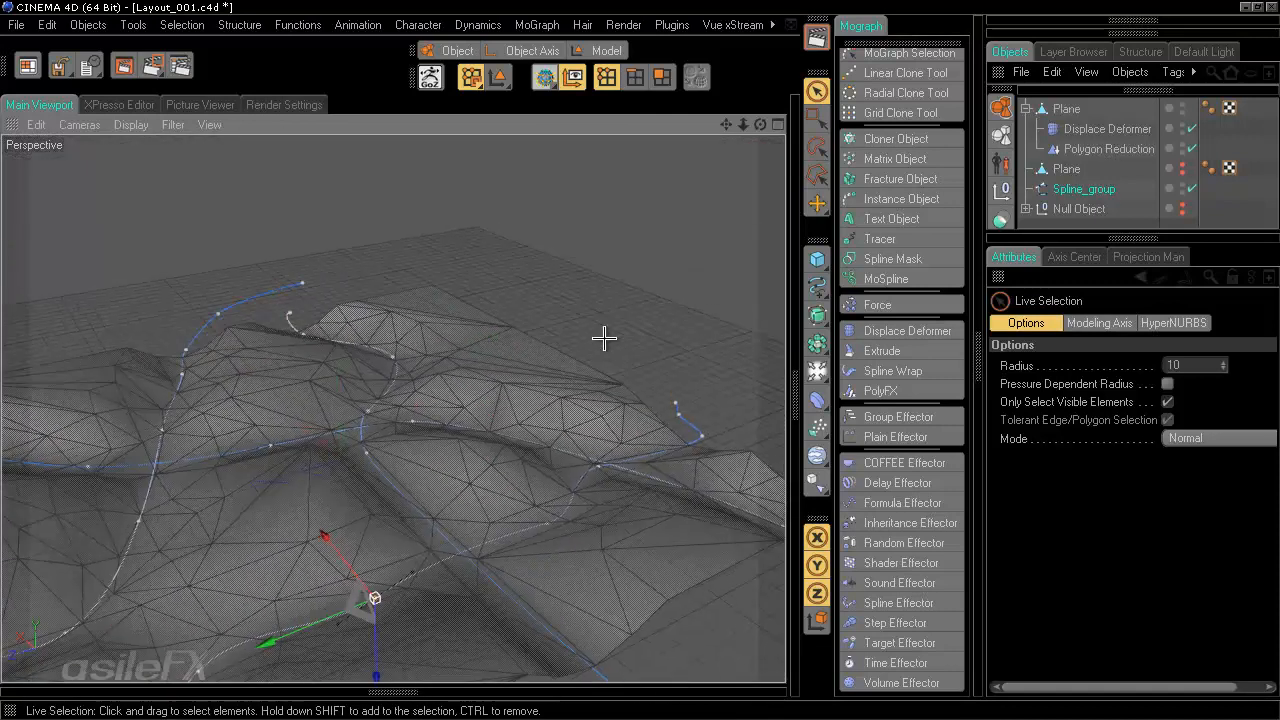
left_click_drag(604, 338, 640, 180, "alt")
middle_click_drag(640, 180, 601, 272, "alt")
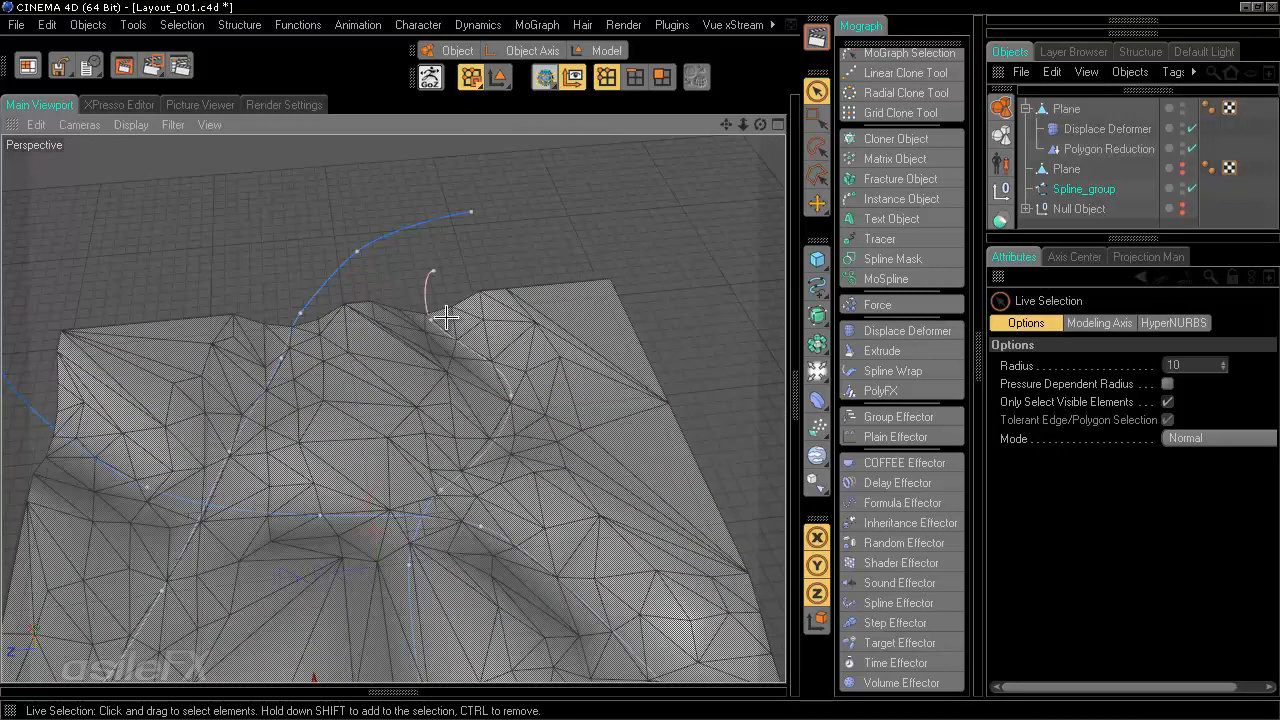
Step: Select the points at the short spline end beyond the terrain's edge with the Move tool and examine them from several angles
left_click(432, 272)
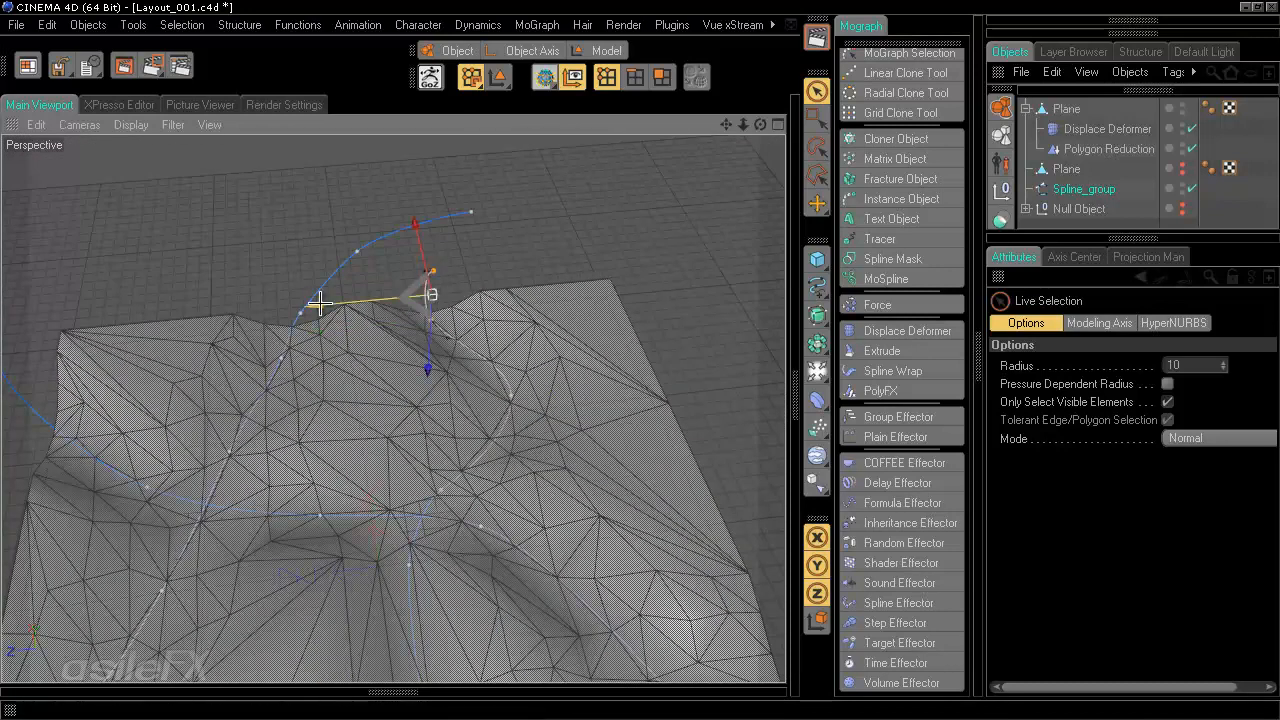
key("e")
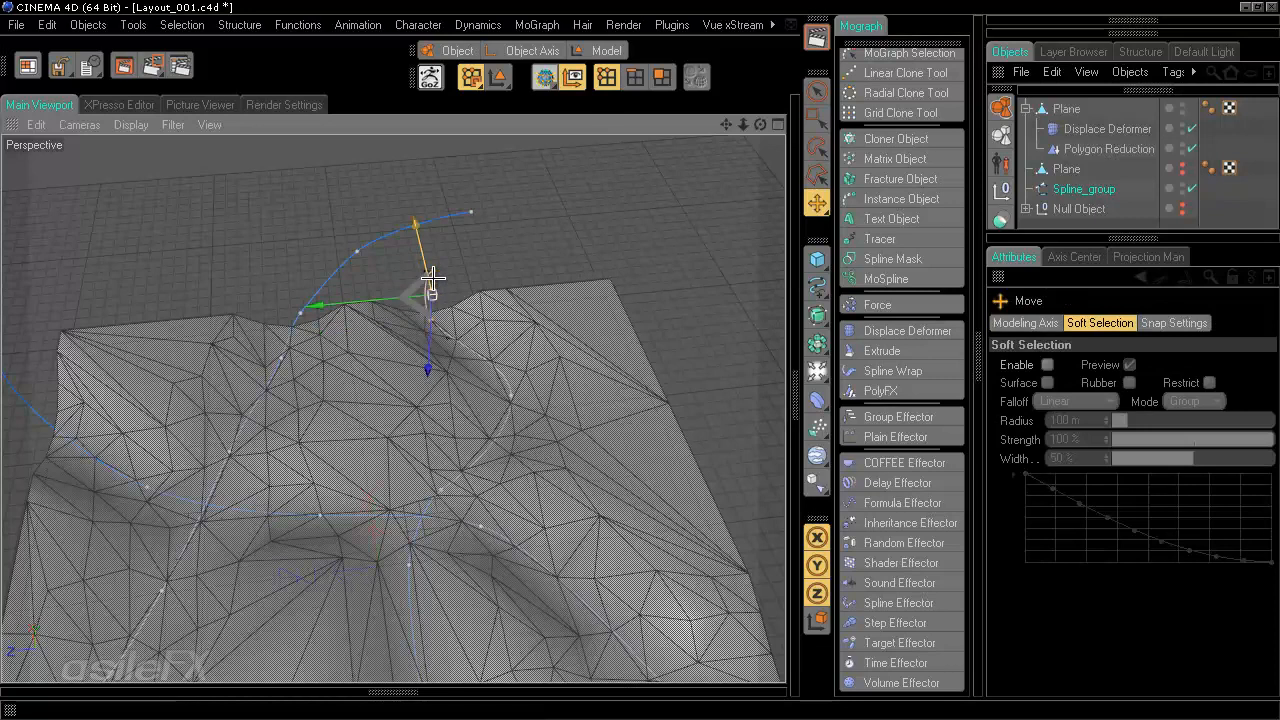
left_click_drag(432, 289, 389, 313, "alt")
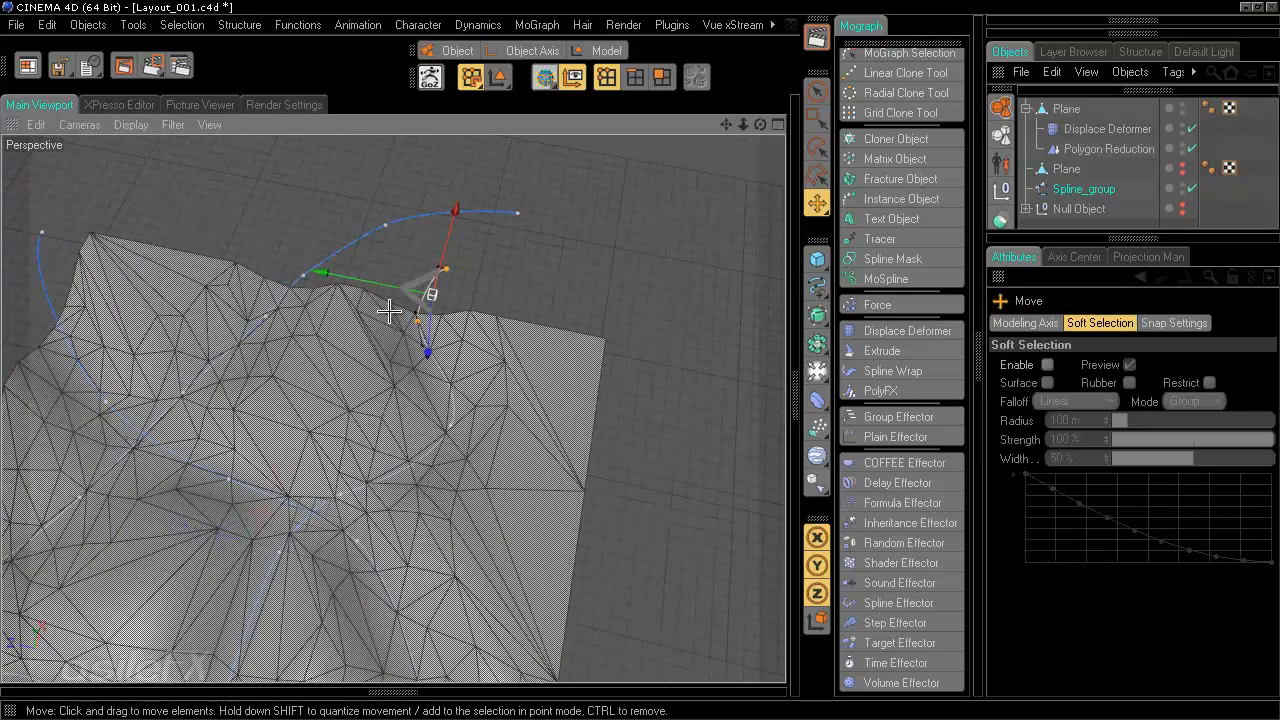
right_click(444, 287)
left_click(424, 294)
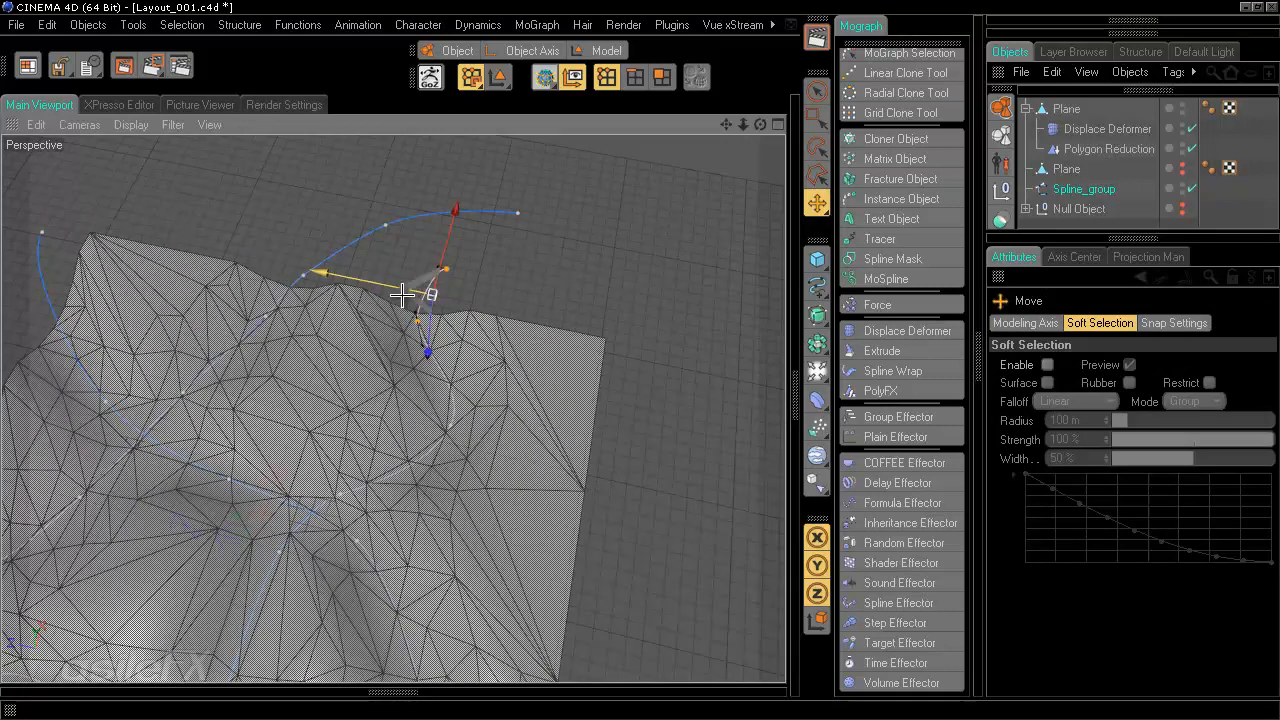
right_click(428, 271)
left_click(422, 291)
left_click_drag(378, 322, 740, 326, "alt")
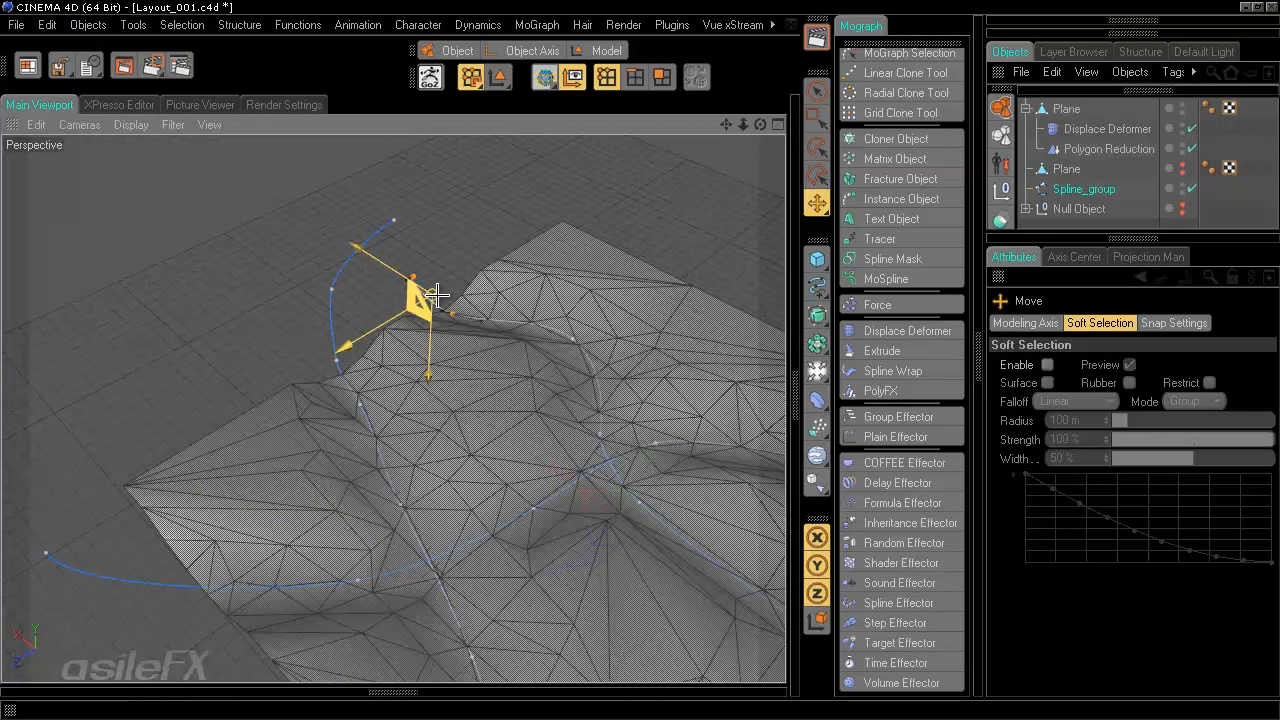
left_click_drag(640, 358, 640, 280, "alt")
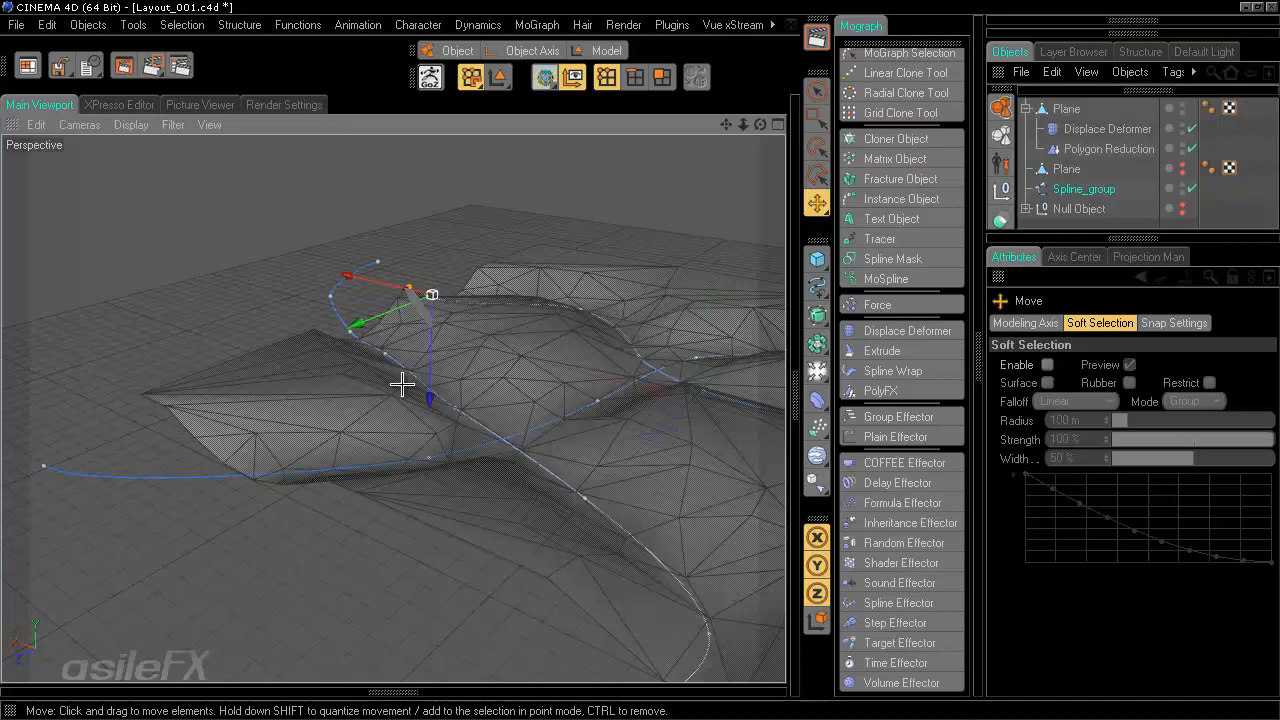
Step: Move the outermost end point of the long spline beyond the terrain's edge along its Y axis and inspect the terrain
left_click_drag(443, 377, 640, 360, "alt")
middle_click_drag(193, 434, 406, 428, "alt")
left_click(220, 387)
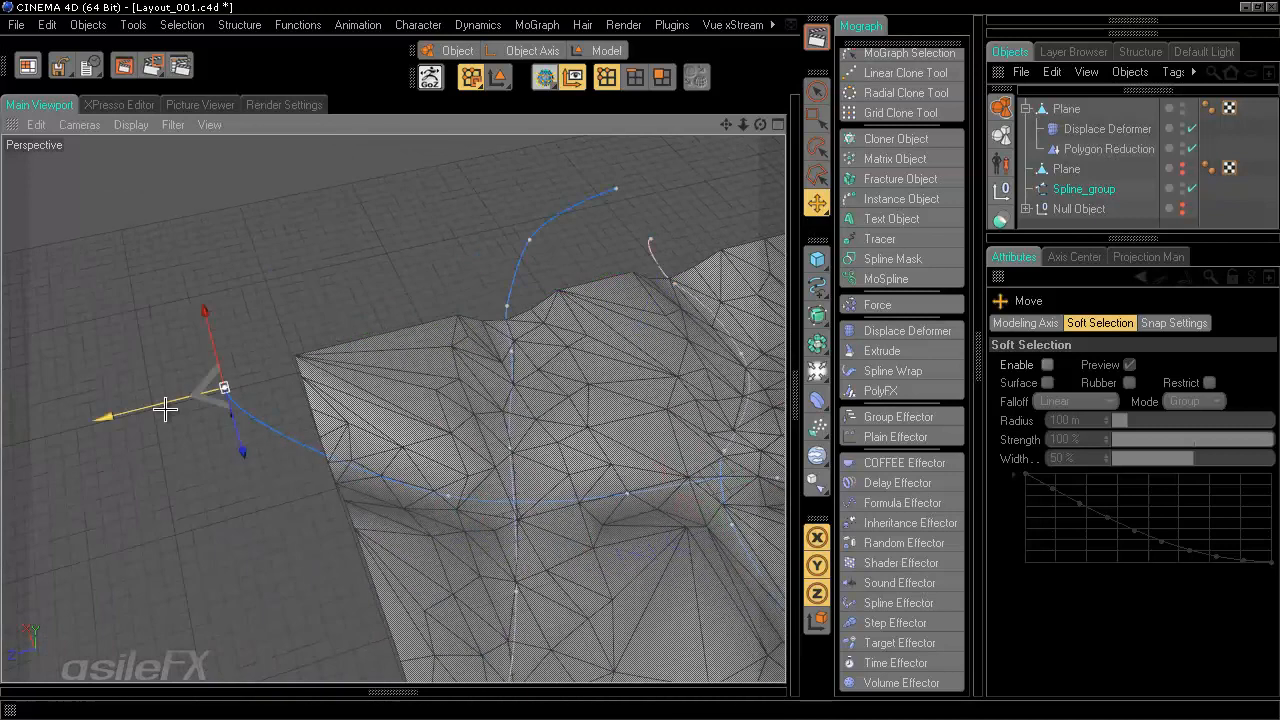
left_click_drag(156, 406, 417, 500)
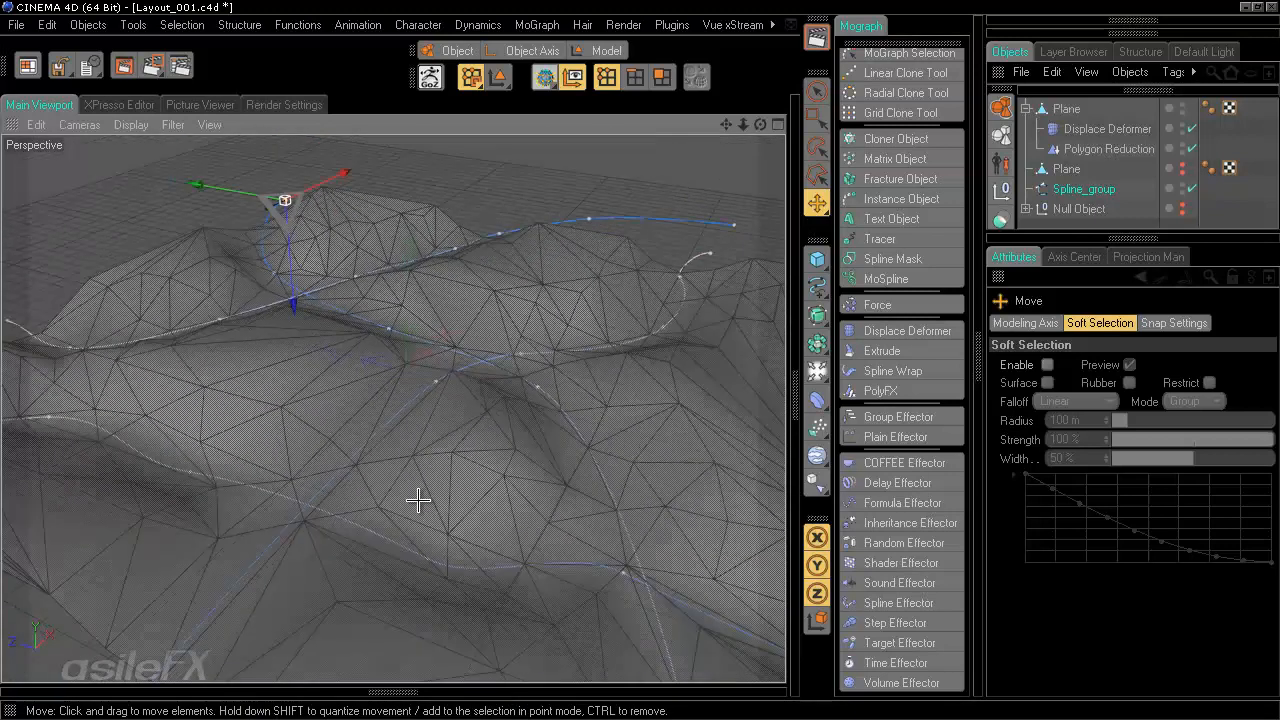
Step: Move a spline point near the terrain's middle, then deselect Spline_group and inspect the reshaped terrain
right_click_drag(417, 500, 419, 508, "alt")
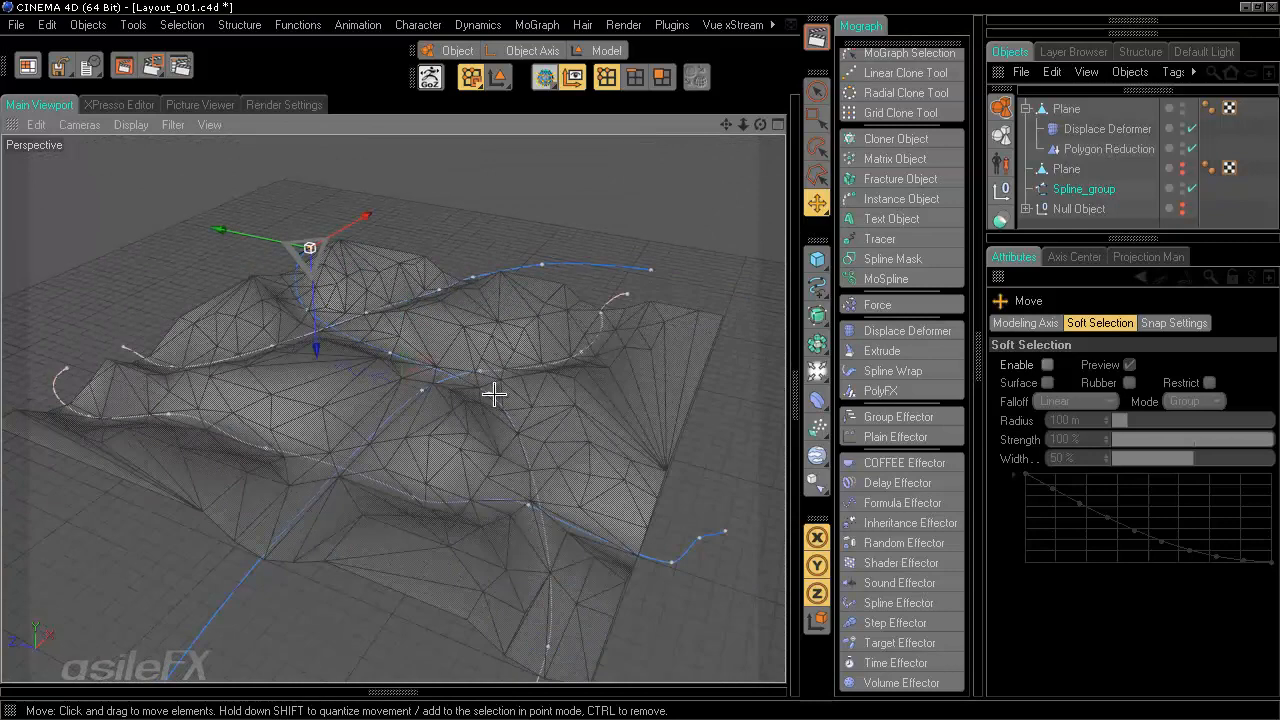
left_click(451, 394)
left_click_drag(451, 394, 639, 360)
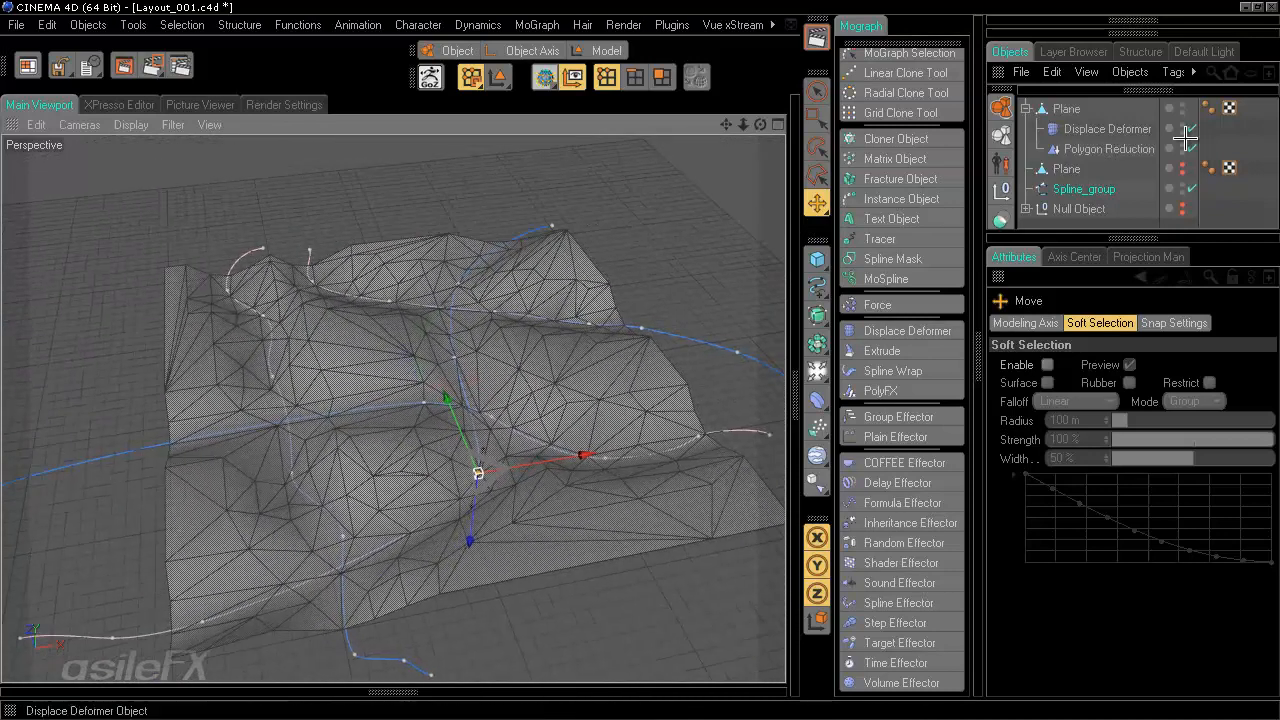
left_click(1237, 129)
left_click_drag(638, 412, 642, 360, "alt")
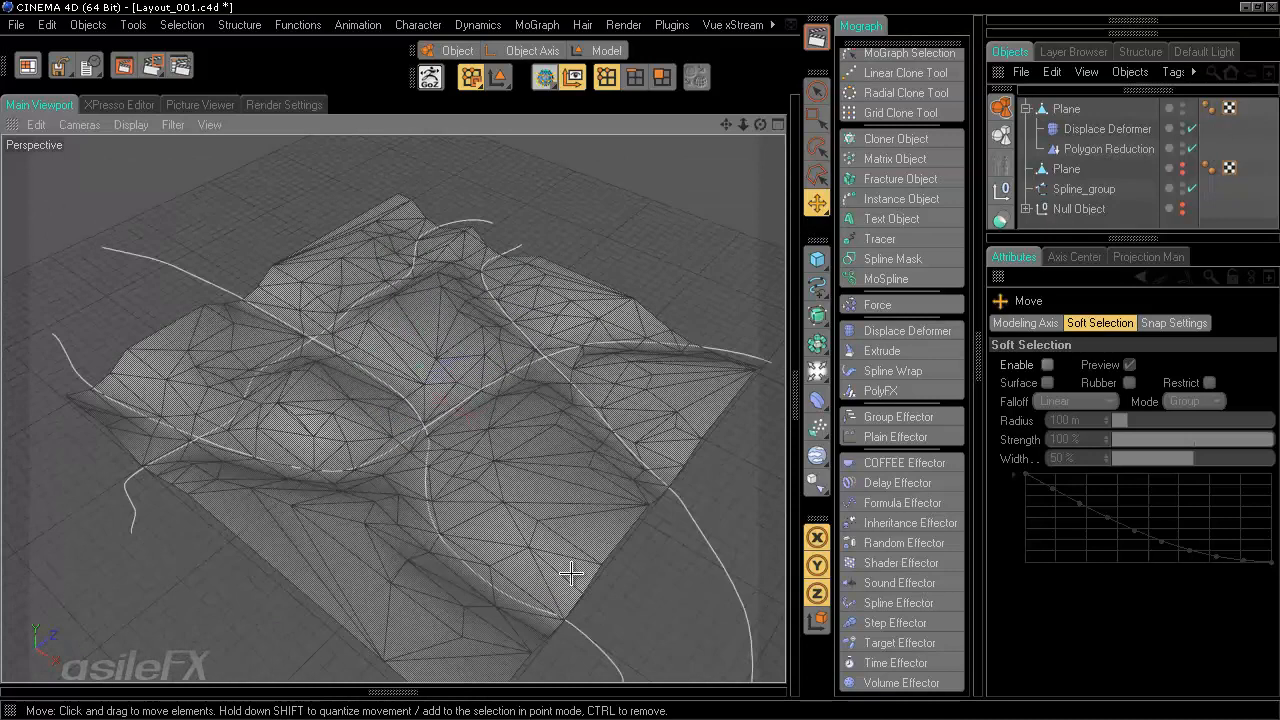
left_click_drag(584, 554, 640, 360, "alt")
Step: Move the Spline_group point at the terrain's near edge to its near corner and reposition the adjoining end point just beyond that corner
left_click(1090, 189)
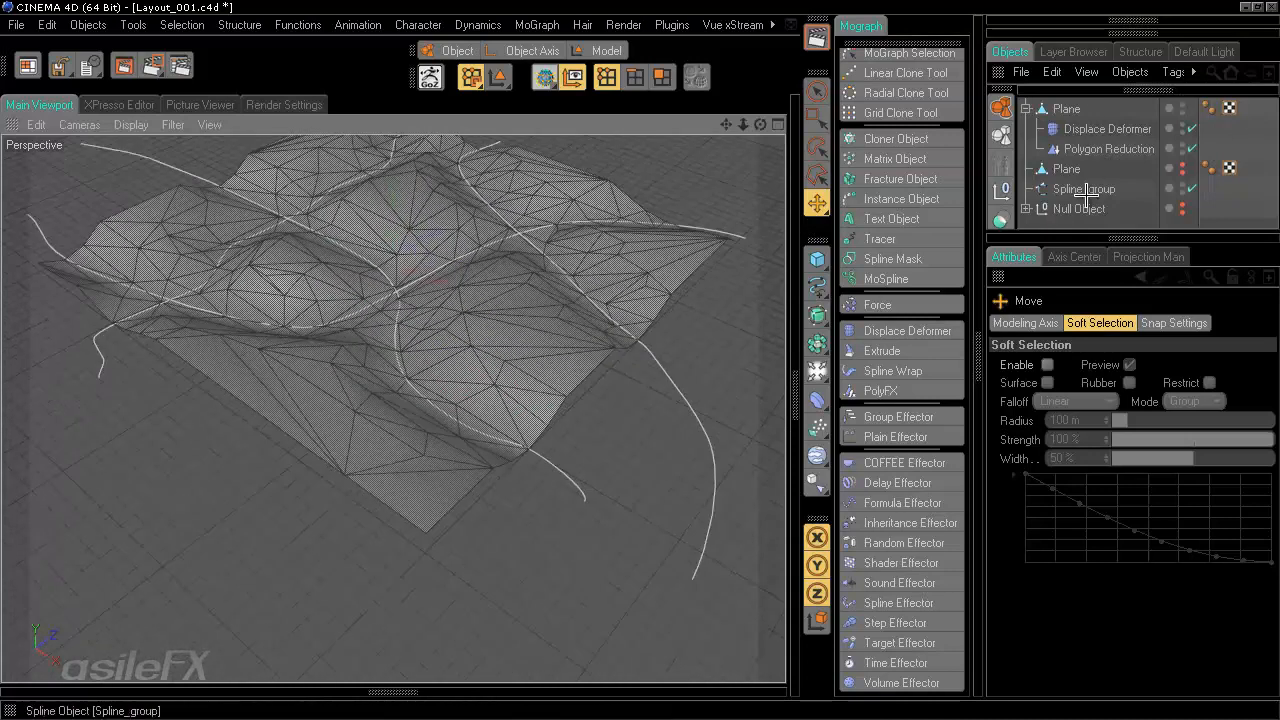
left_click(521, 443)
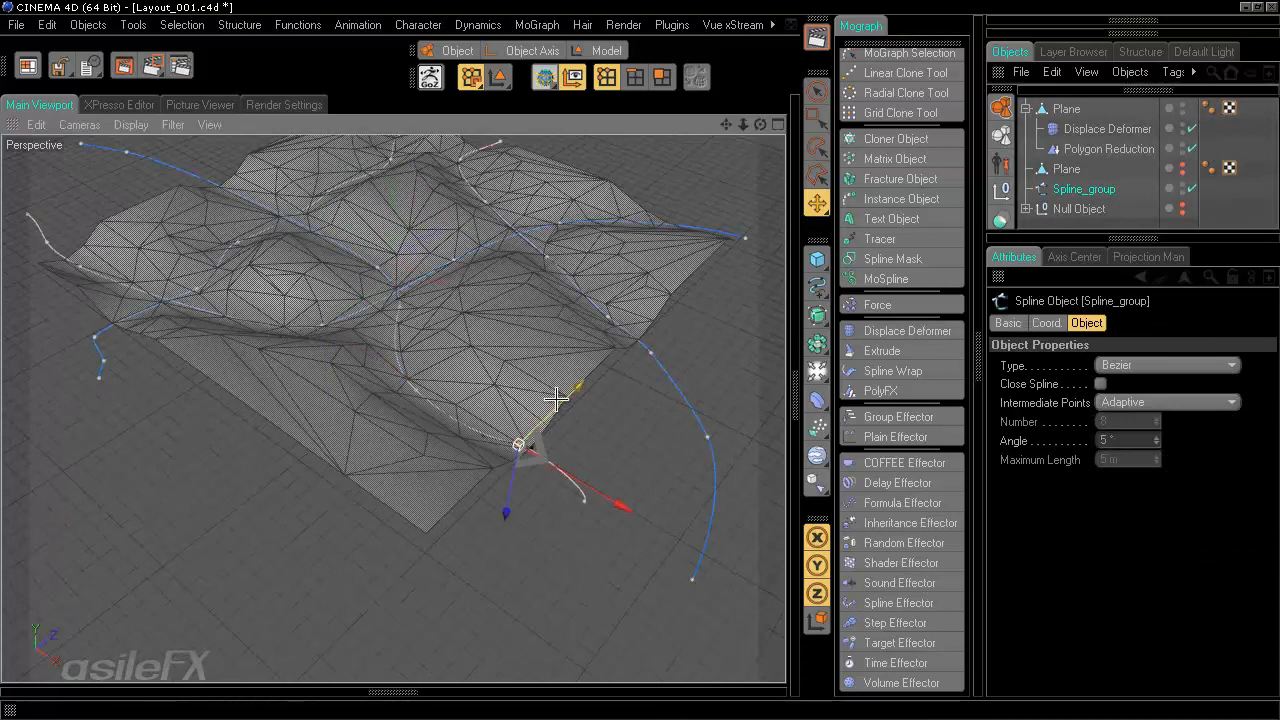
left_click_drag(529, 451, 640, 360)
left_click(586, 502)
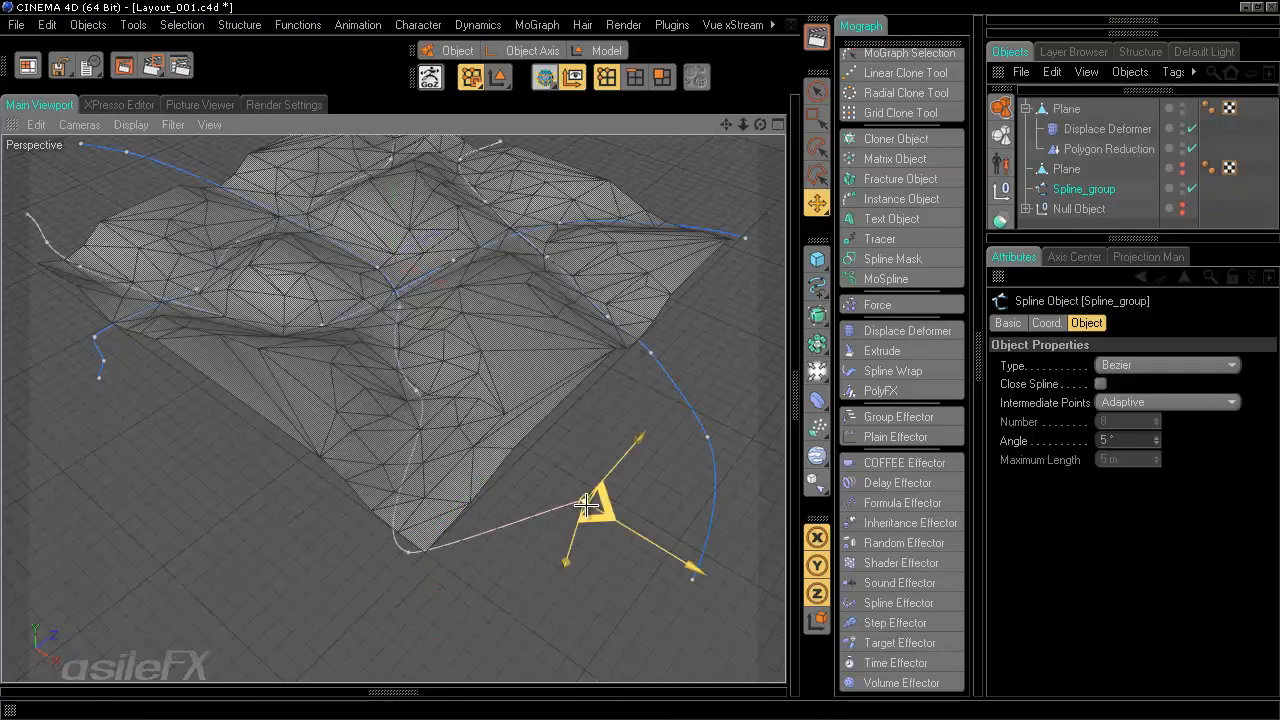
left_click_drag(640, 446, 648, 353)
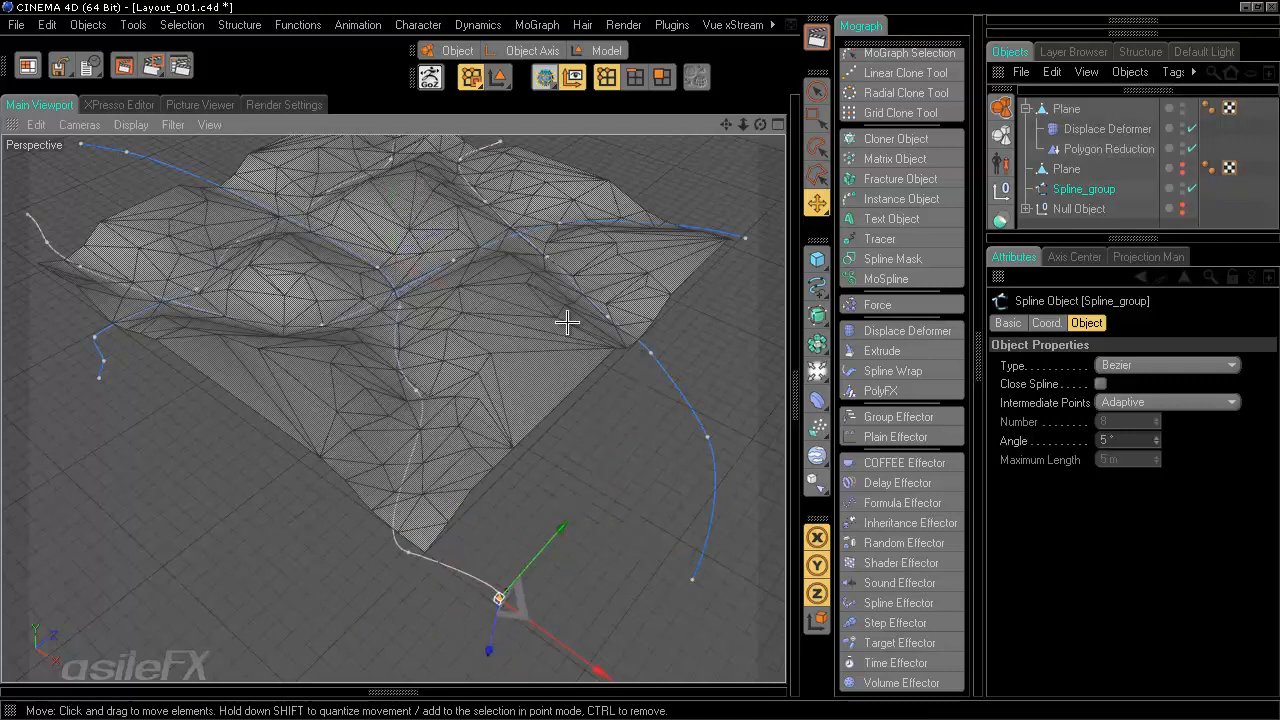
left_click_drag(526, 290, 639, 359, "alt")
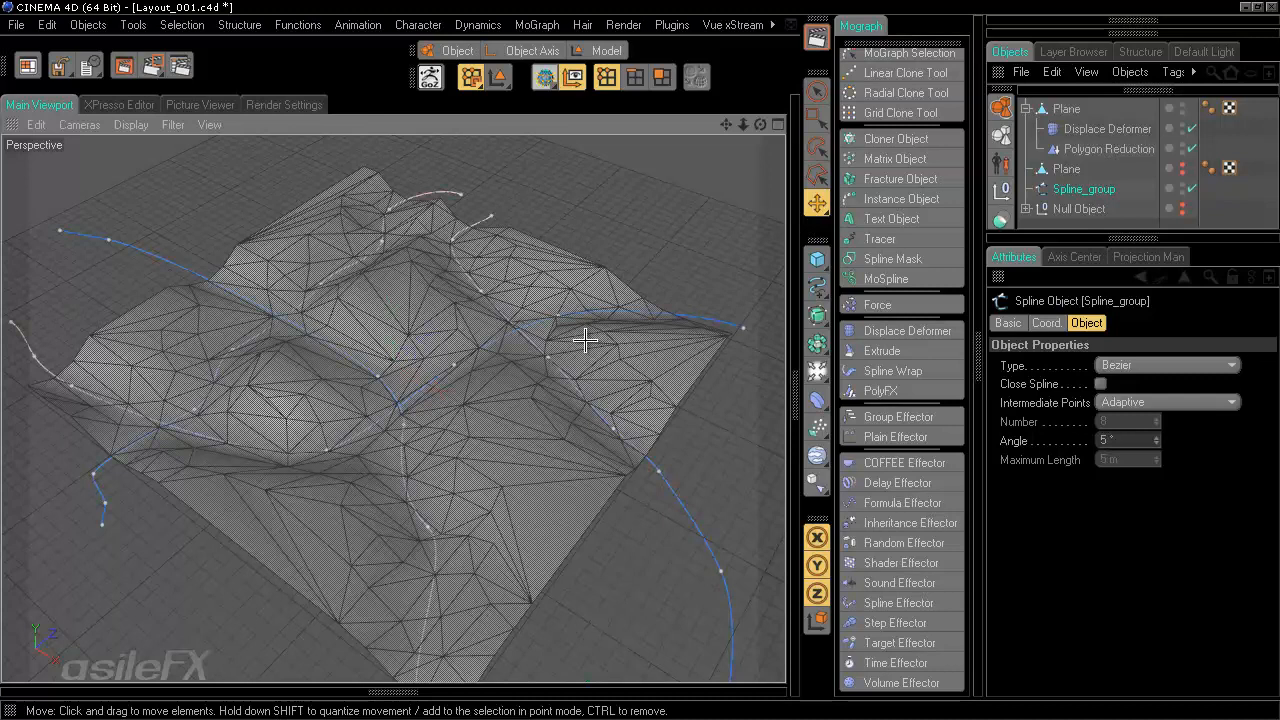
left_click_drag(571, 384, 631, 366, "alt")
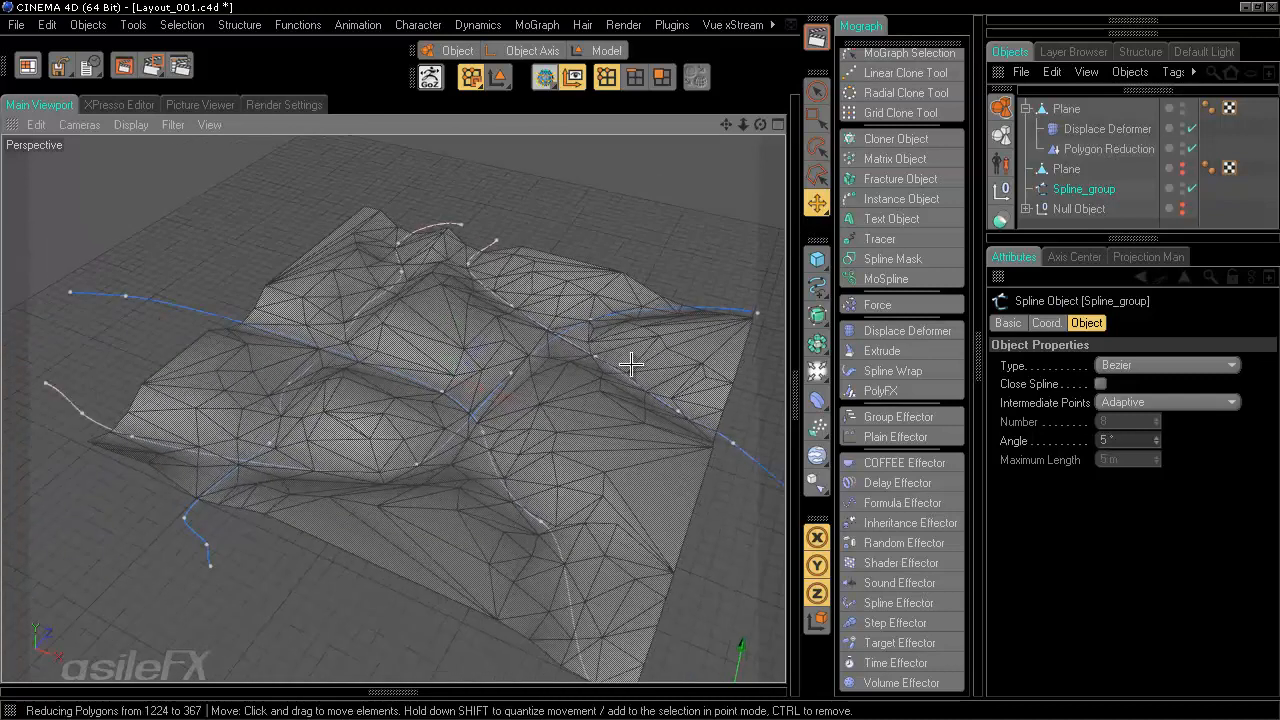
Step: Turn off the X-Ray display in the perspective viewport
right_click_drag(634, 446, 459, 319, "alt")
left_click(131, 124)
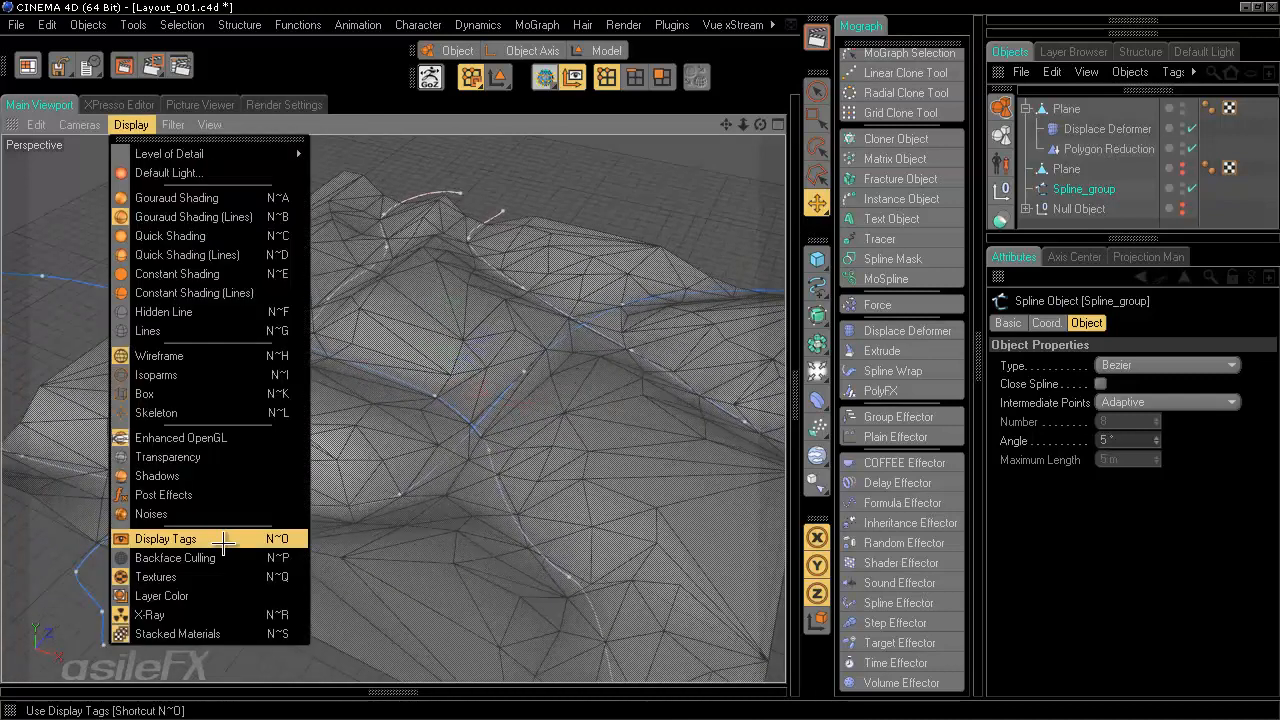
left_click(150, 612)
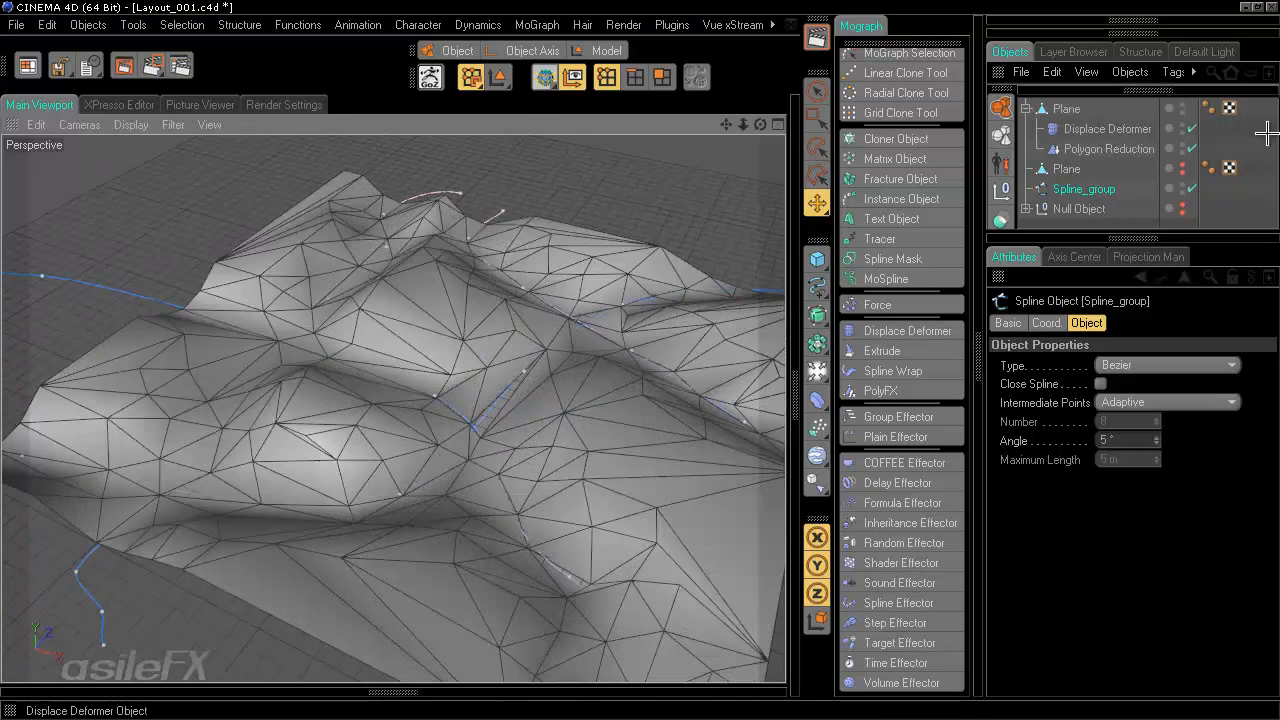
Step: Bake the deformed top Plane into a new mesh with Current State to Object in Model mode
left_click(1066, 108)
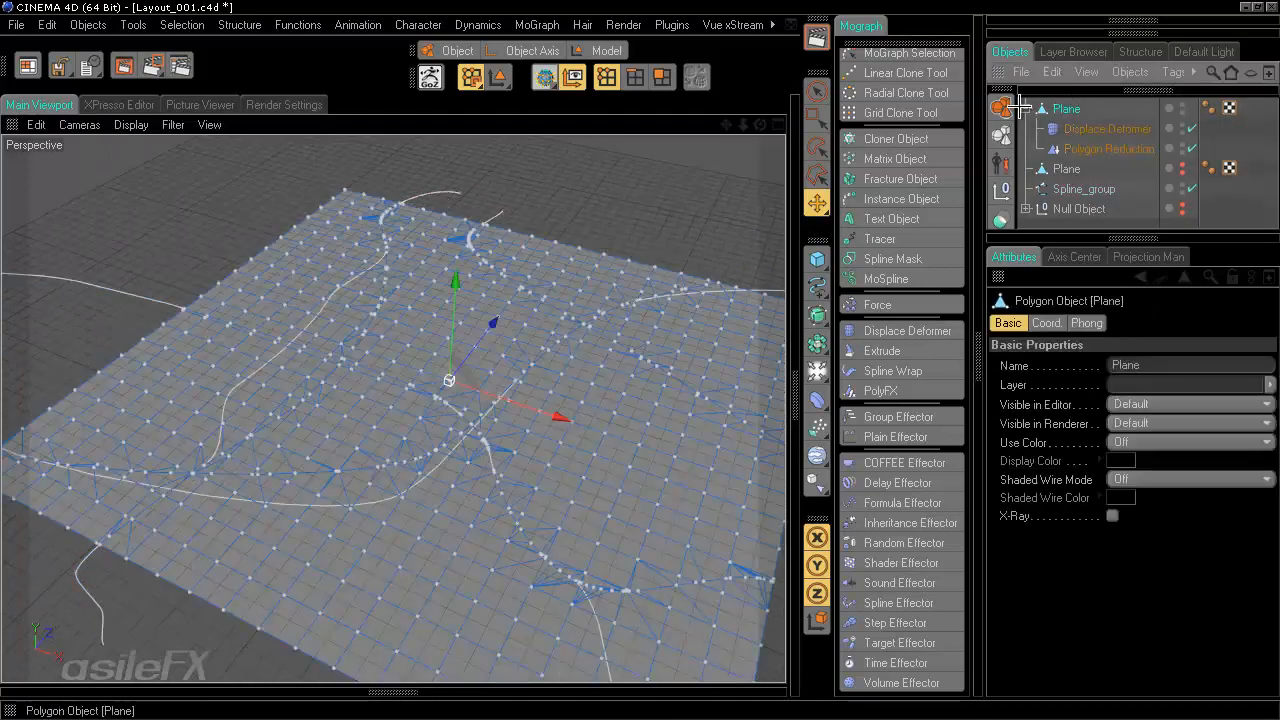
left_click_drag(571, 371, 637, 371, "alt")
middle_click_drag(637, 371, 638, 360, "alt")
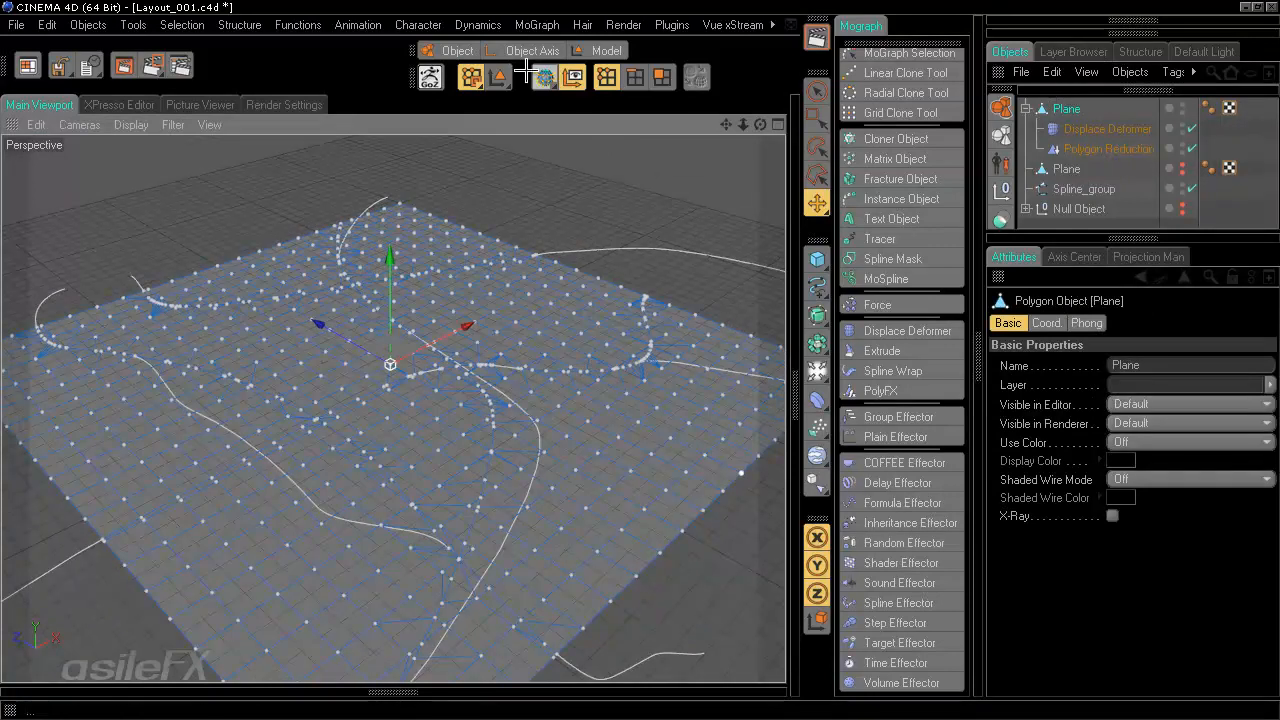
left_click(600, 50)
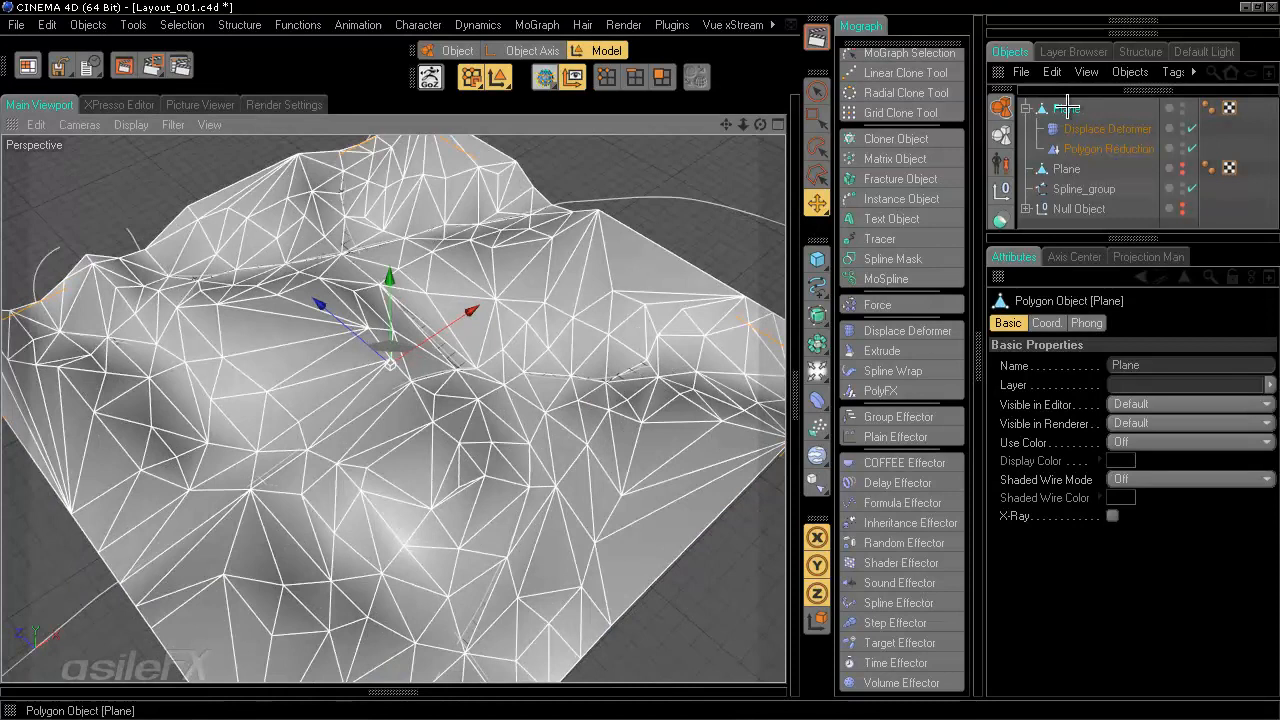
right_click(1066, 108)
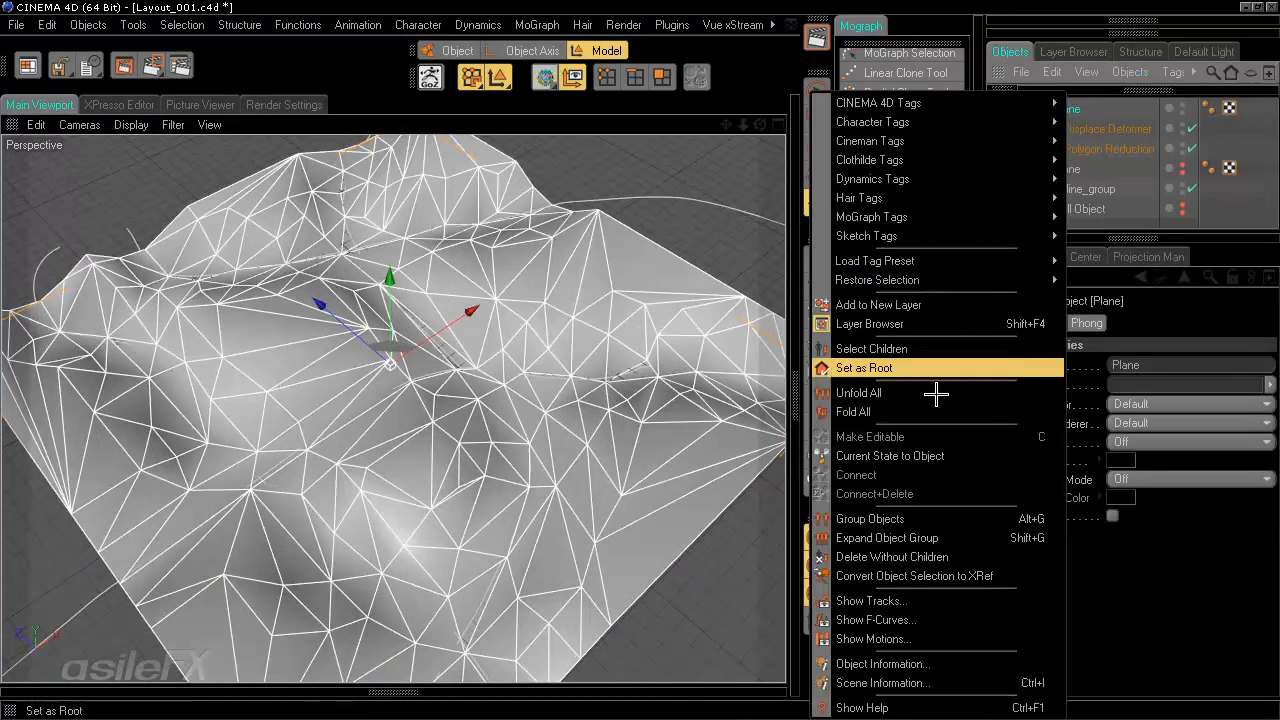
left_click(946, 455)
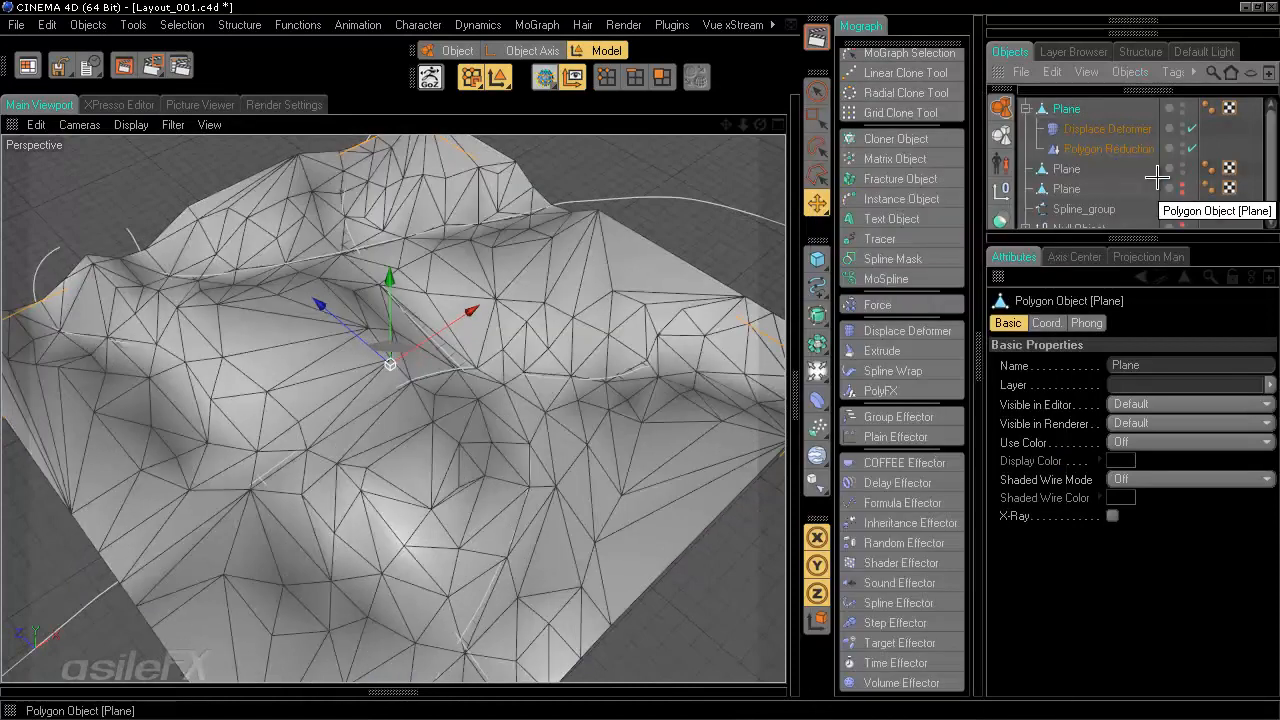
Step: Place the baked Plane first in the object hierarchy and store the two older Planes inside the collapsed Null Object
left_click_drag(1082, 170, 1075, 103)
left_click(1026, 128)
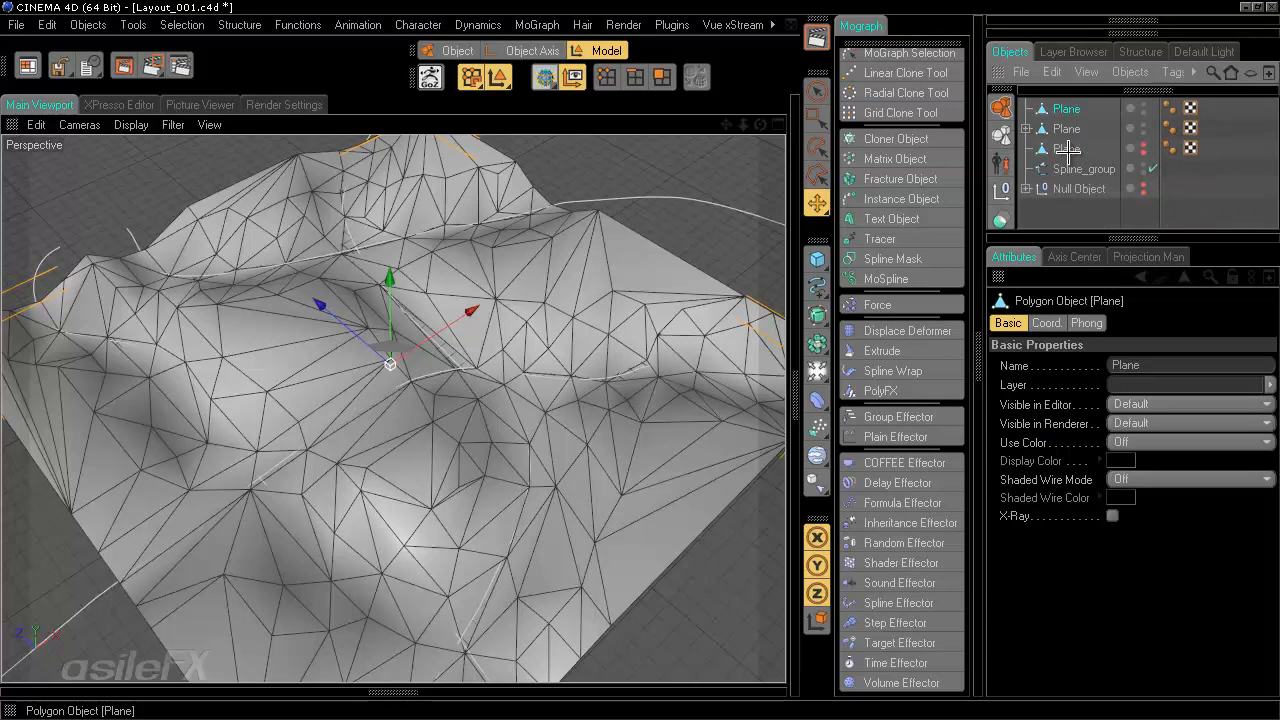
left_click(1067, 130)
left_click(1068, 148, "ctrl")
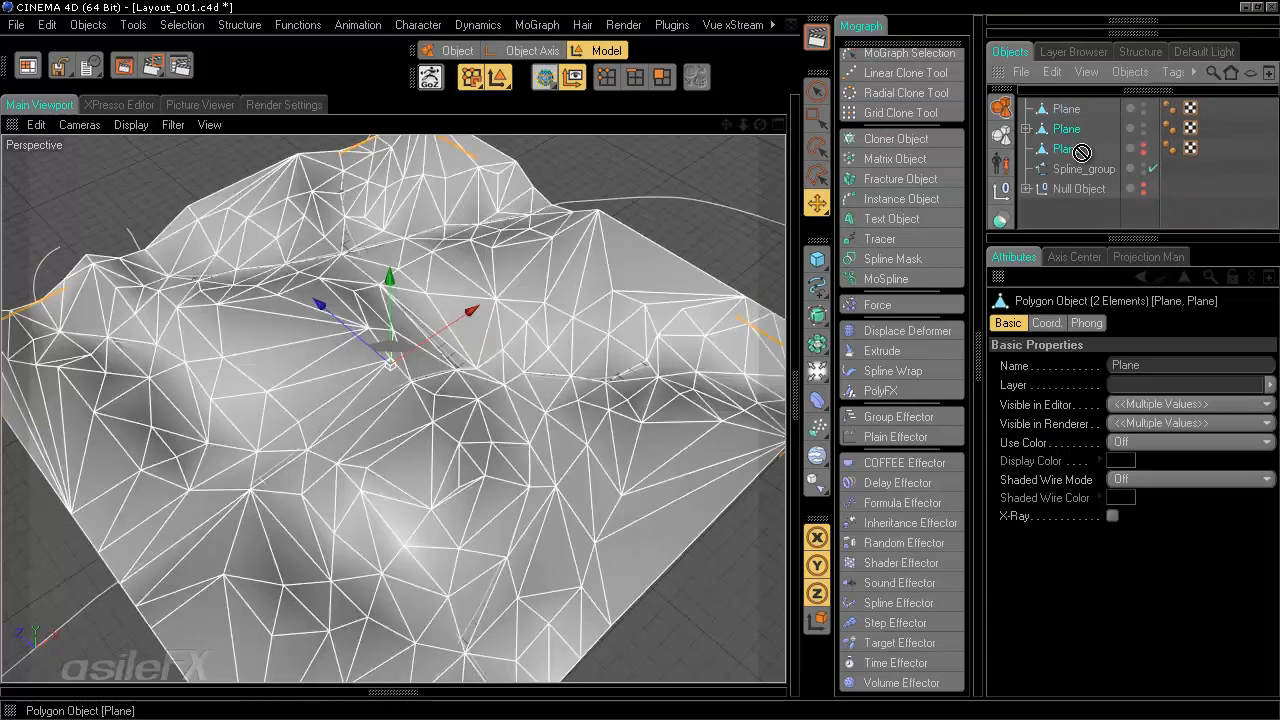
left_click_drag(1068, 148, 1094, 192)
left_click(1174, 148)
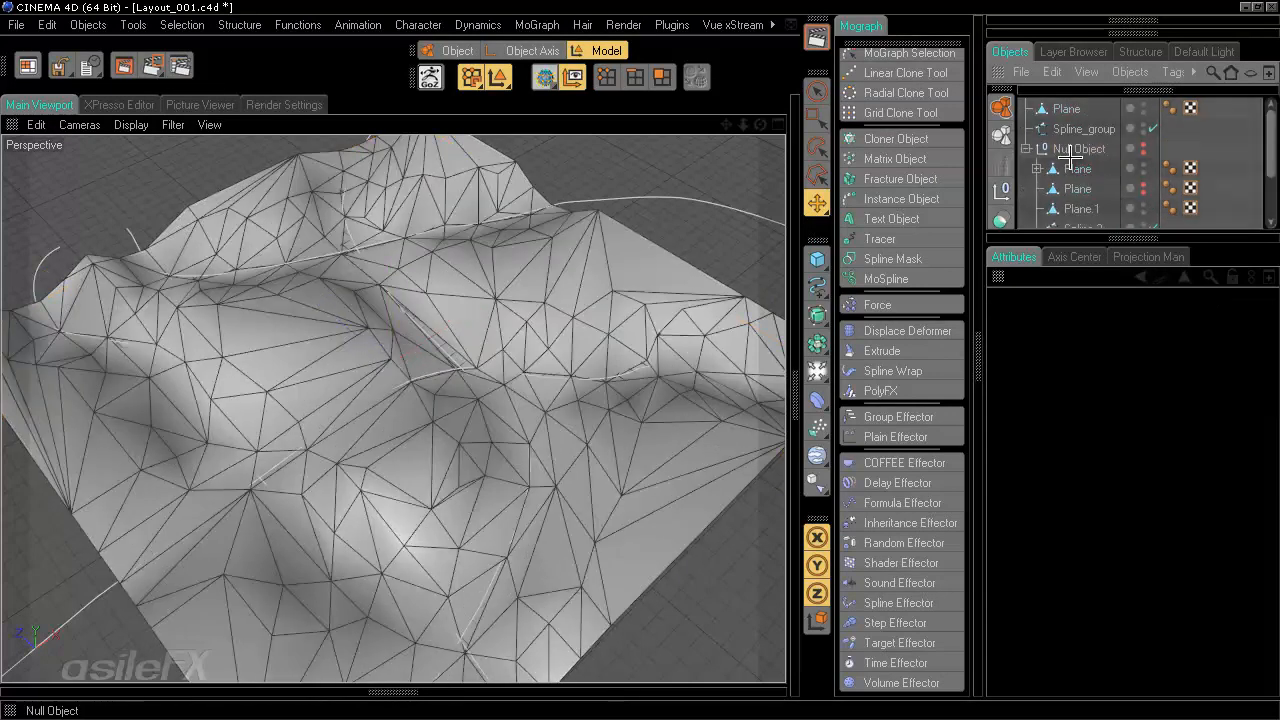
left_click(1030, 148)
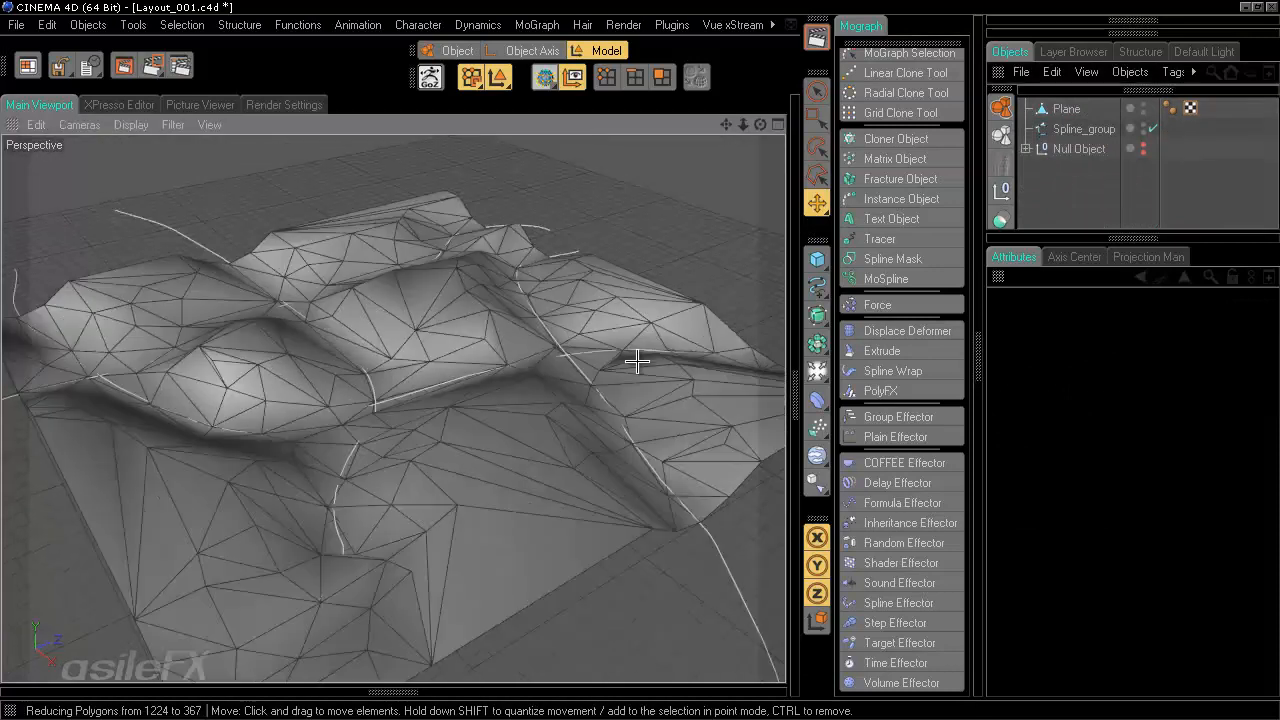
Step: Untriangulate the baked Plane with Evaluate Angle on at 90° and Create N-gons off, and inspect the resulting mesh
left_click_drag(637, 361, 641, 362, "alt")
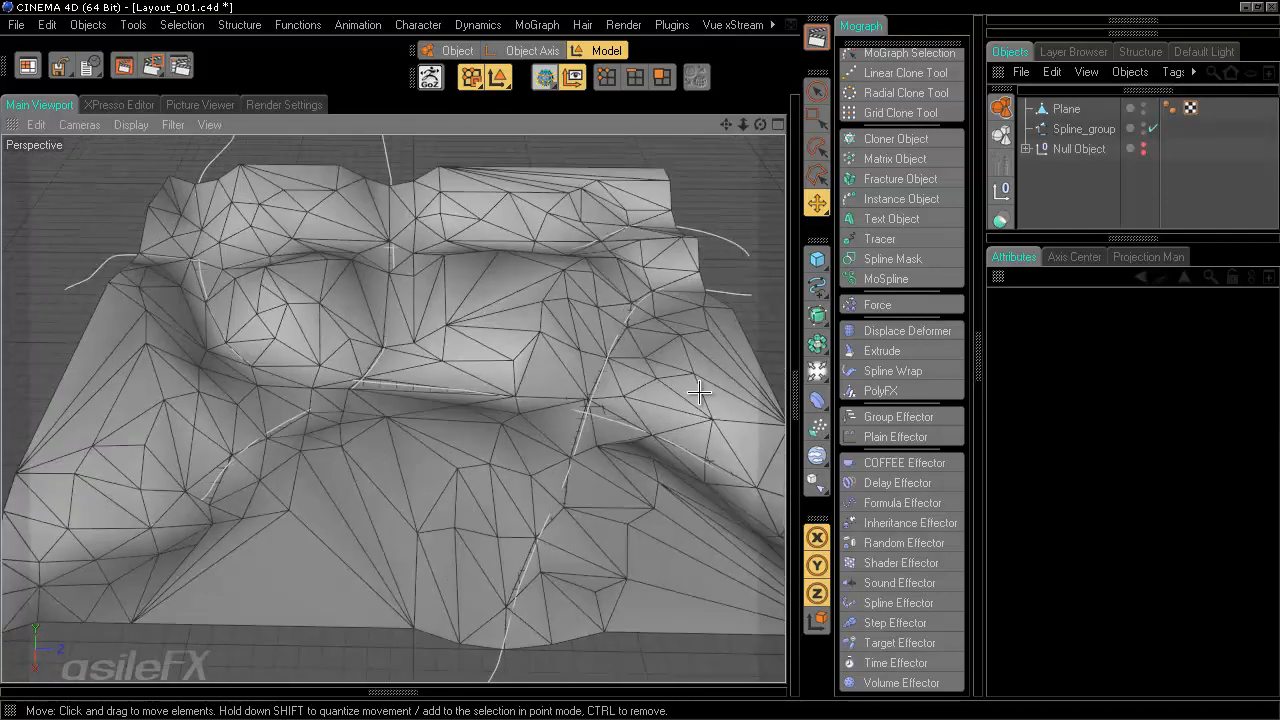
left_click(1065, 108)
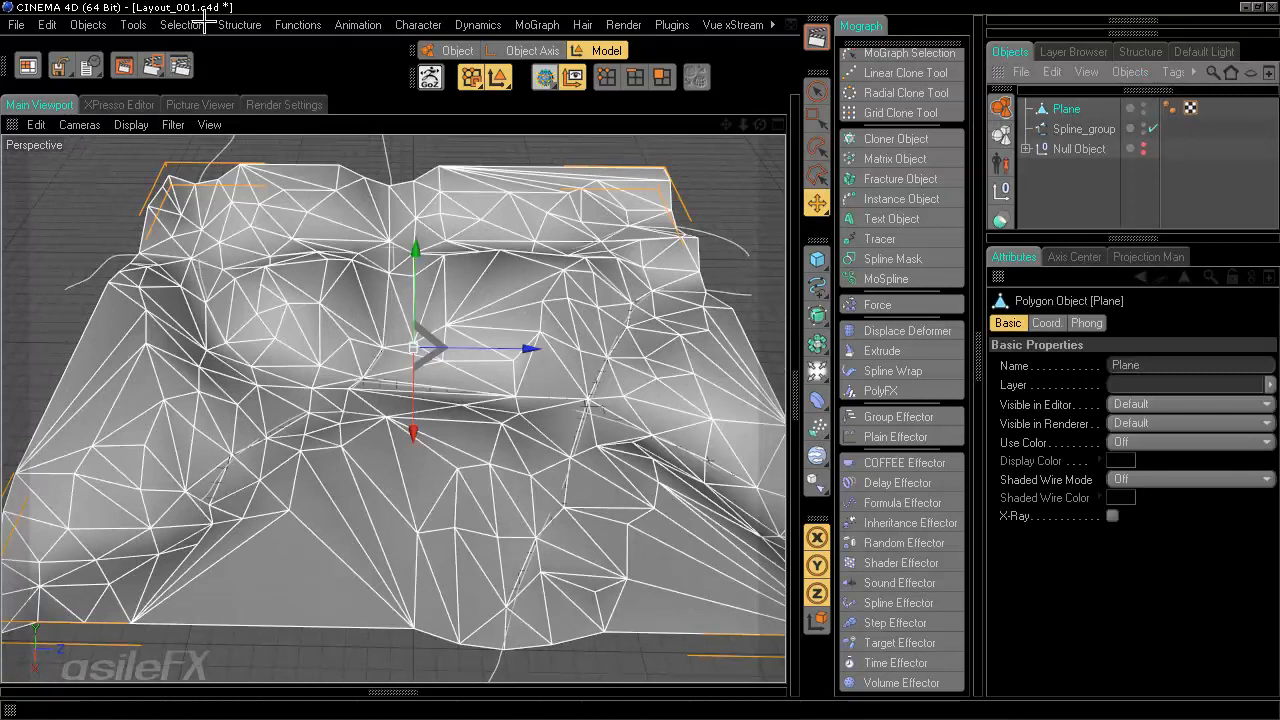
left_click(297, 24)
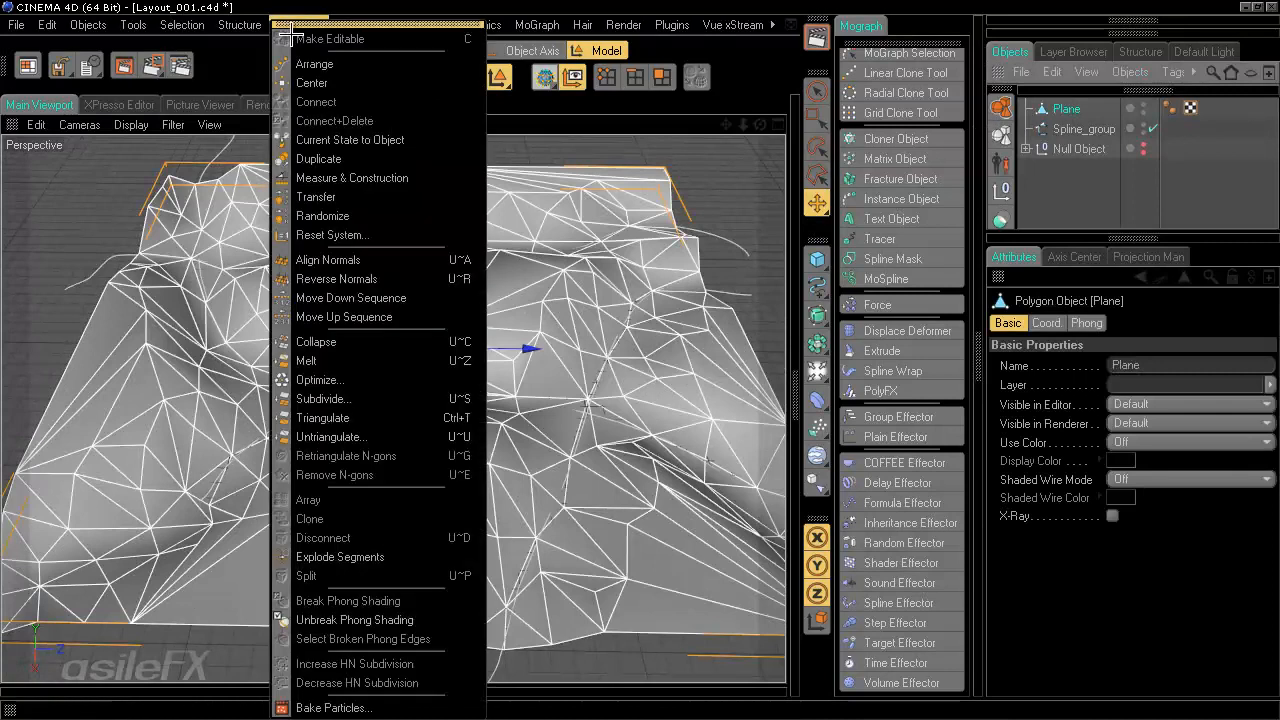
left_click(418, 438)
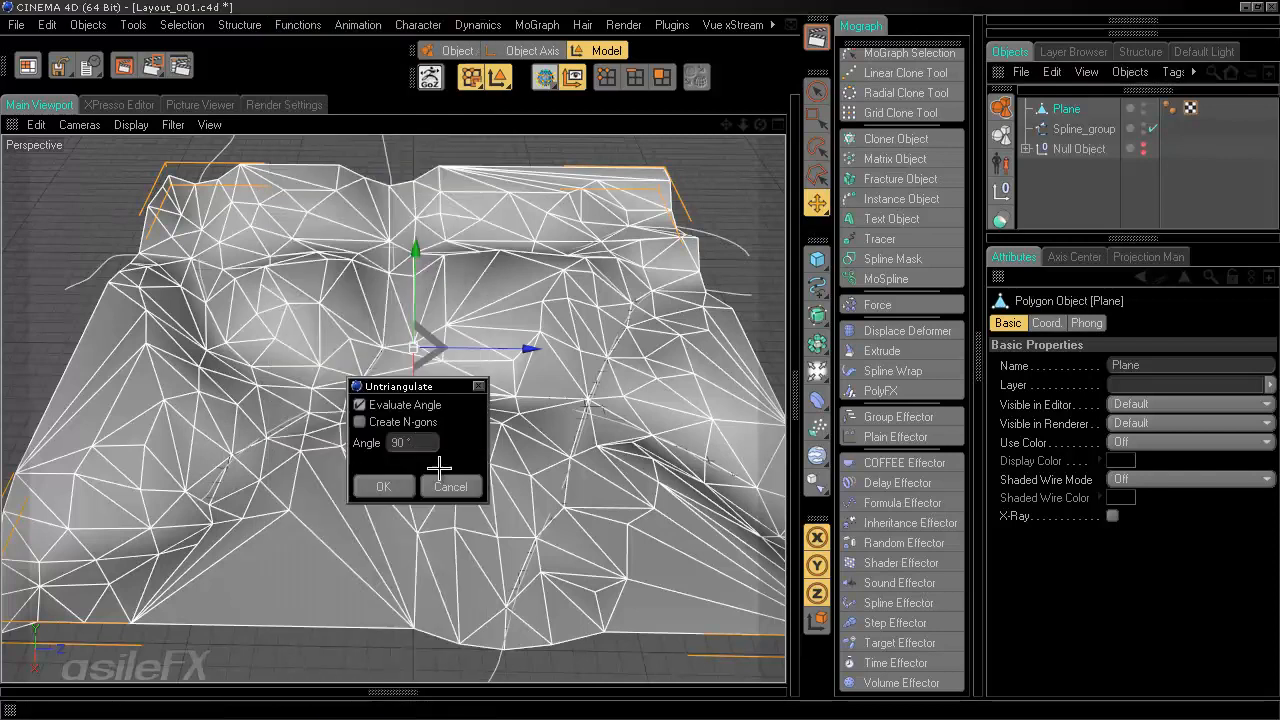
left_click(382, 486)
left_click_drag(758, 424, 645, 365, "alt")
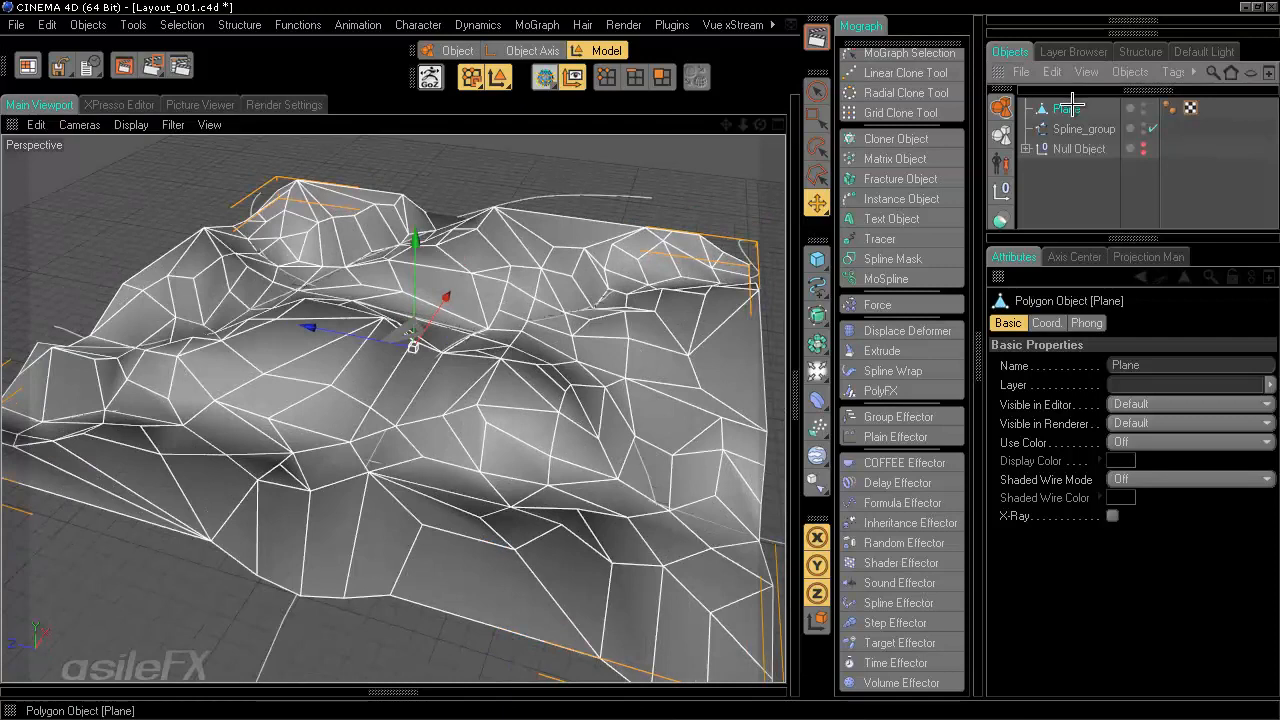
Step: Duplicate the Plane, name the copy displace, and store it inside the collapsed Null Object
key("ctrl+v")
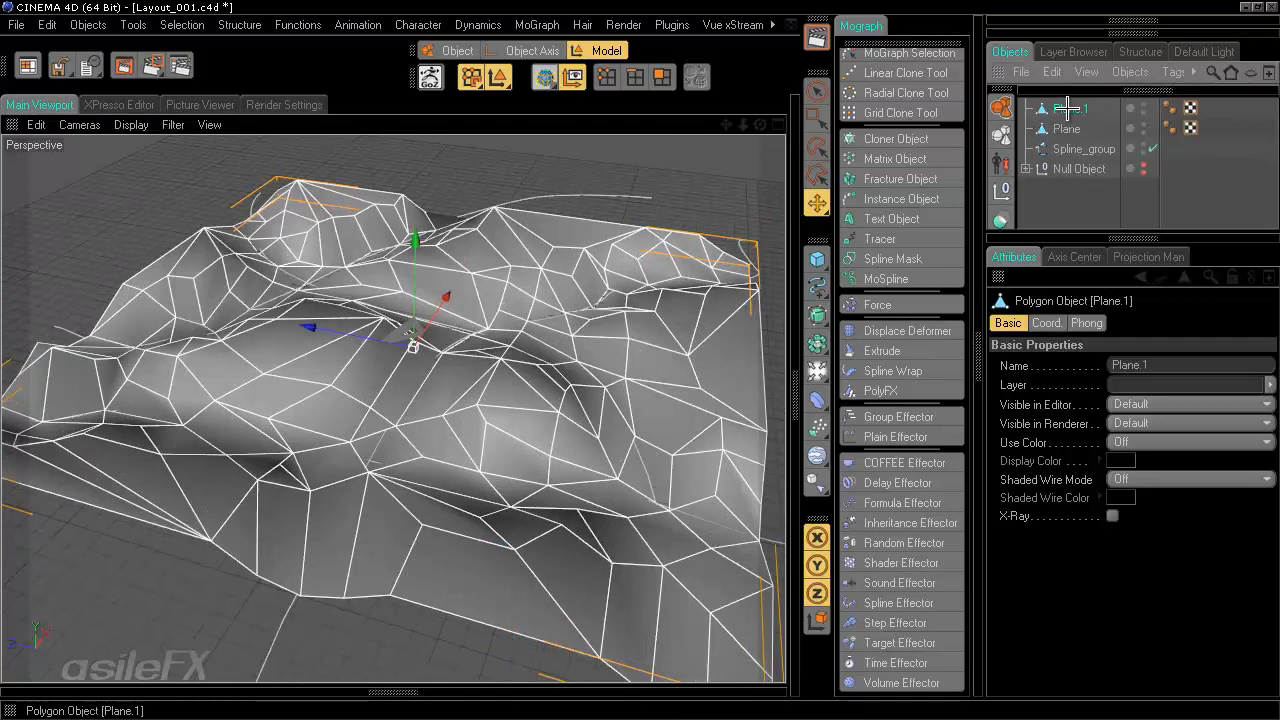
double_click(1067, 108)
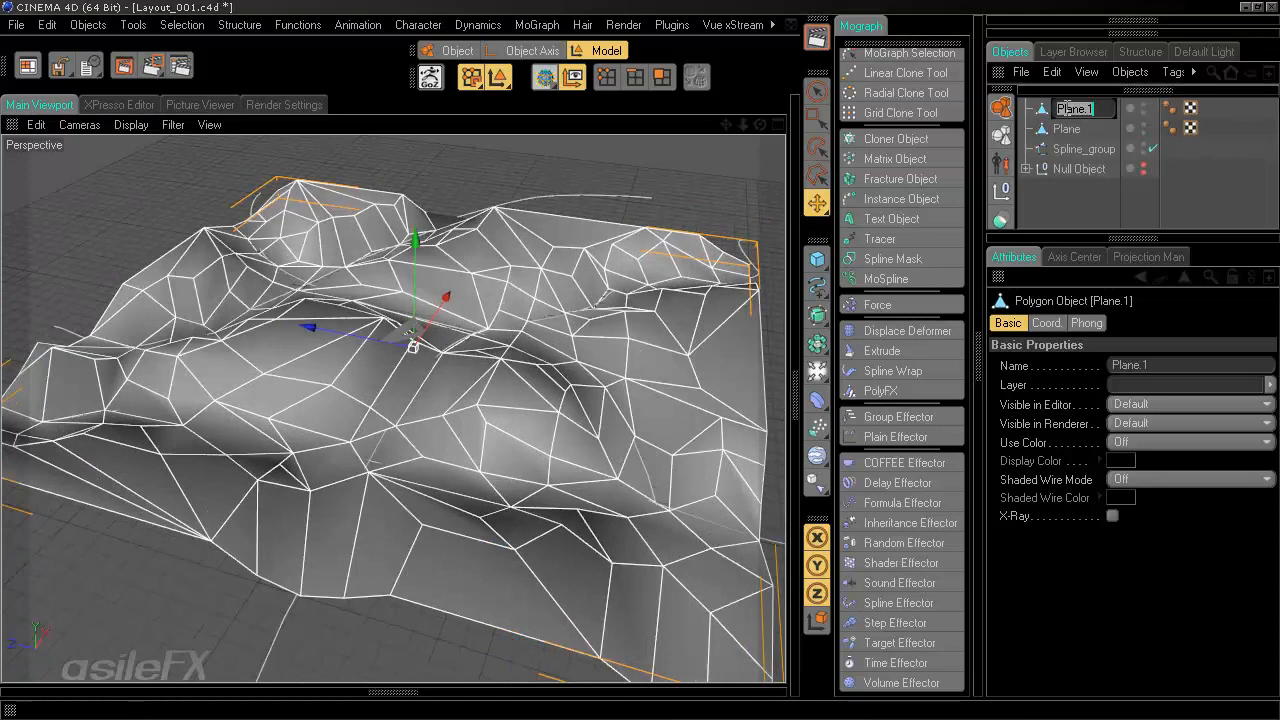
type("displace")
key("Return")
left_click_drag(1067, 108, 1082, 168)
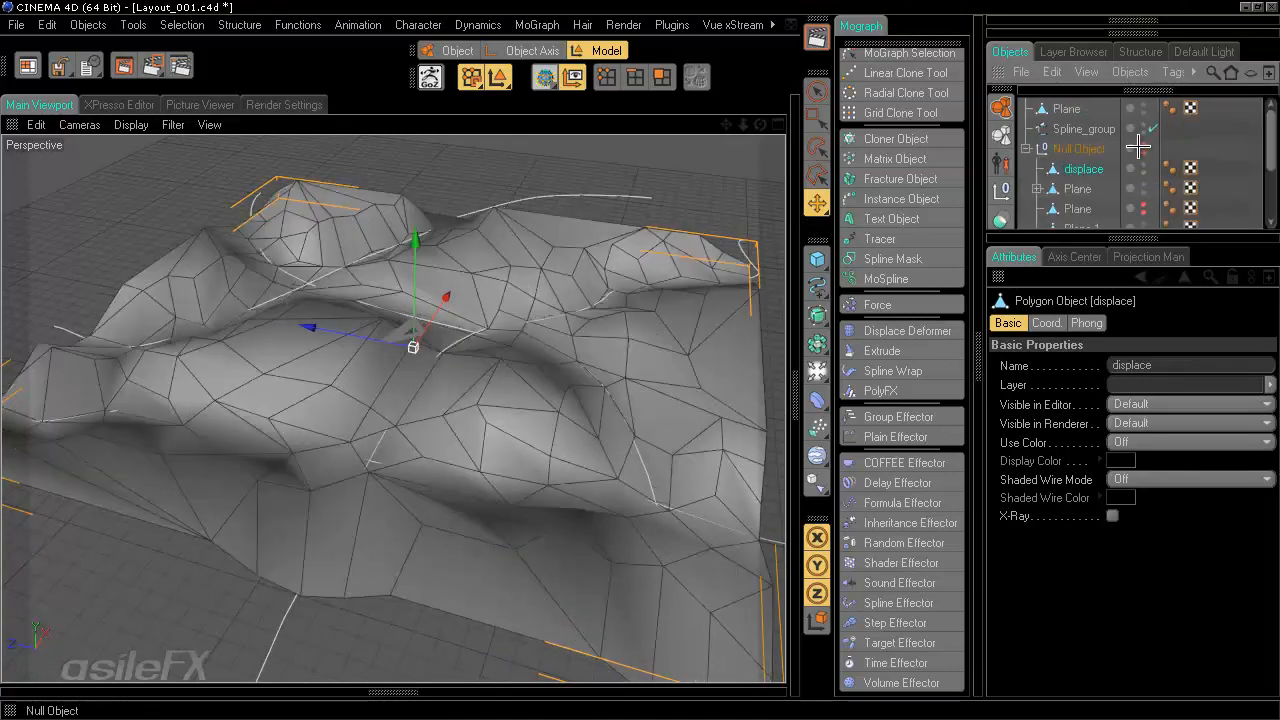
left_click(1027, 148)
Step: Flatten the remaining Plane by scaling it down along the Y axis with the Scale tool
left_click(1064, 108)
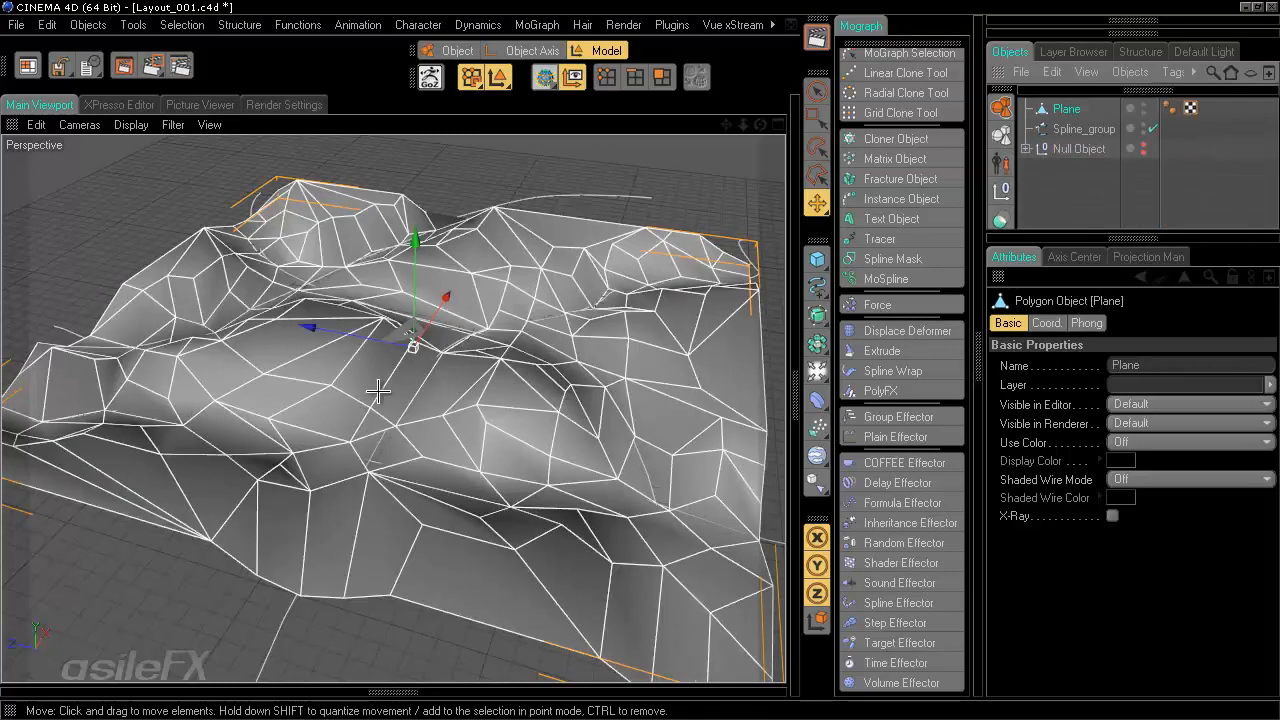
left_click_drag(378, 391, 740, 370, "alt")
key("t")
left_click_drag(474, 372, 642, 361, "alt")
left_click_drag(414, 229, 639, 360)
mouse_move(639, 360)
right_mouse_down("alt")
mouse_move(528, 280)
mouse_move(625, 377)
right_mouse_up("alt")
mouse_move(625, 377)
left_mouse_down("alt")
mouse_move(643, 360)
mouse_move(574, 373)
mouse_move(630, 361)
left_mouse_up("alt")
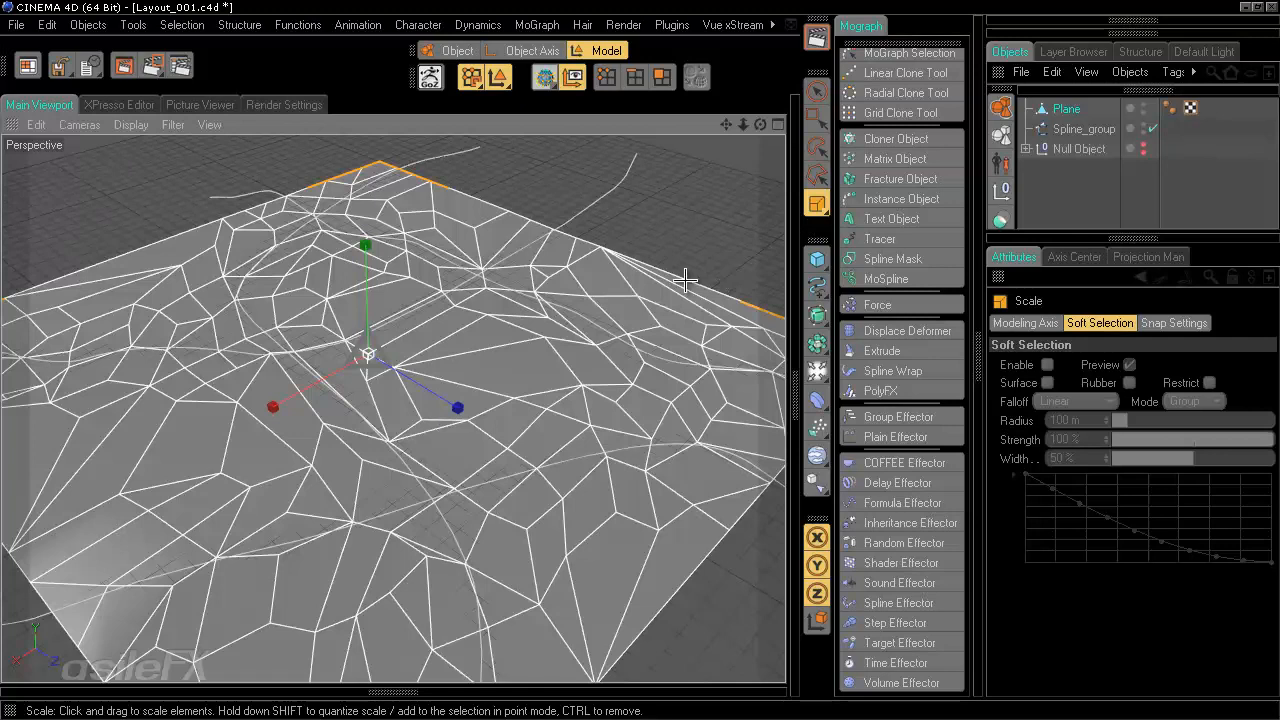
Step: Examine the flattened Plane's polygon pattern and the surrounding splines from several angles
left_click_drag(607, 346, 640, 358, "alt")
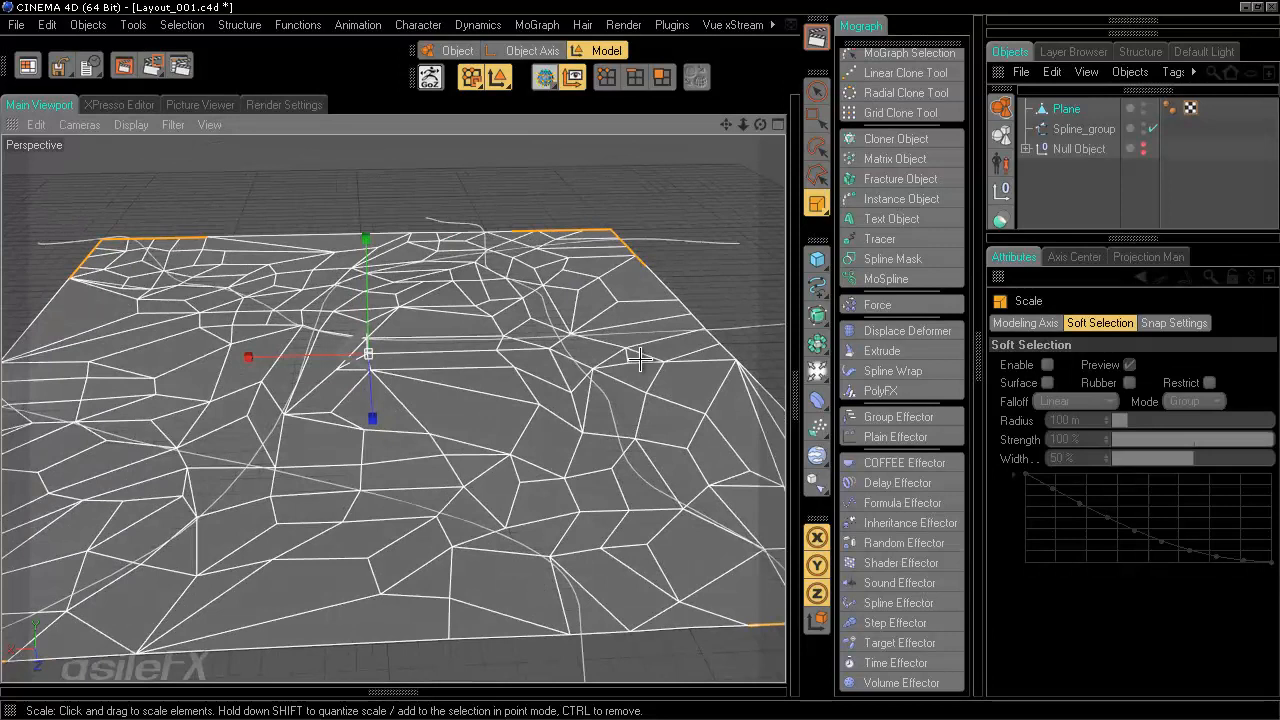
left_click_drag(514, 382, 642, 357, "alt")
right_click_drag(514, 382, 641, 358, "alt")
mouse_move(514, 382)
left_mouse_down("alt")
mouse_move(651, 357)
mouse_move(524, 376)
left_mouse_up("alt")
right_click_drag(524, 376, 572, 363, "alt")
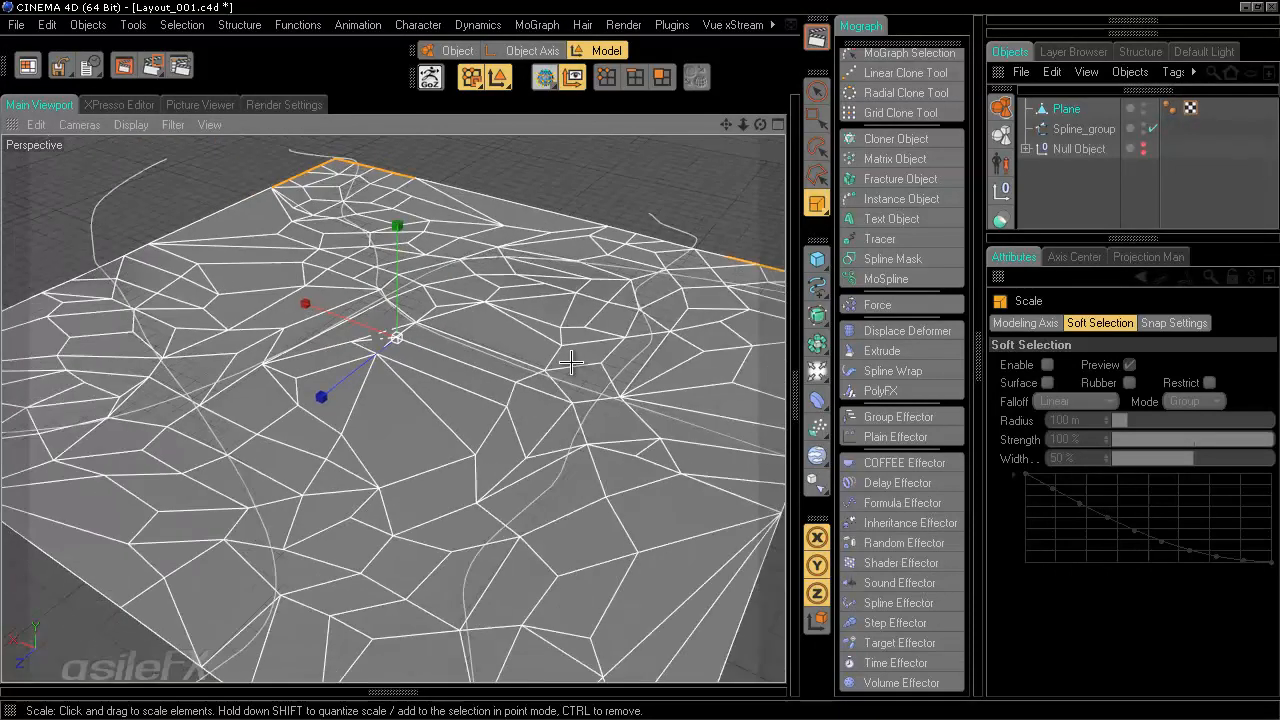
middle_click_drag(664, 357, 641, 359, "alt")
mouse_move(564, 311)
left_mouse_down("alt")
mouse_move(600, 340)
mouse_move(564, 311)
left_mouse_up("alt")
middle_click_drag(564, 311, 641, 360, "alt")
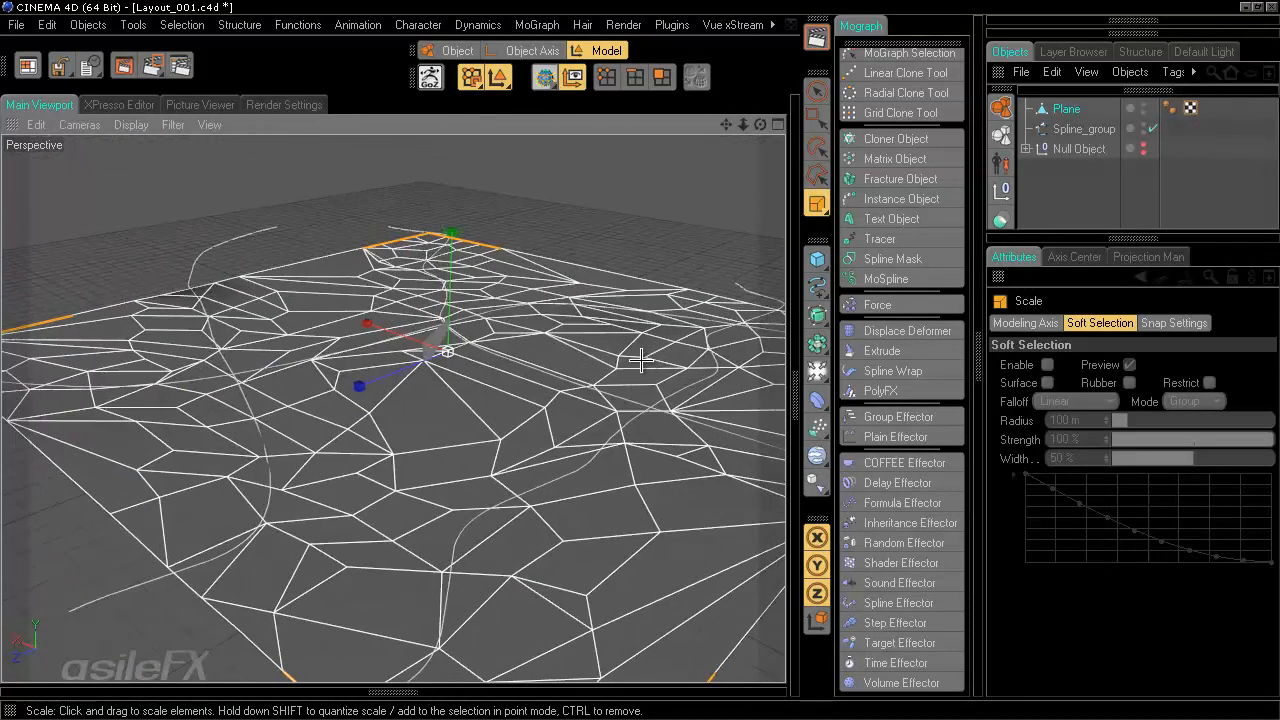
scroll(641, 359, "up", 5)
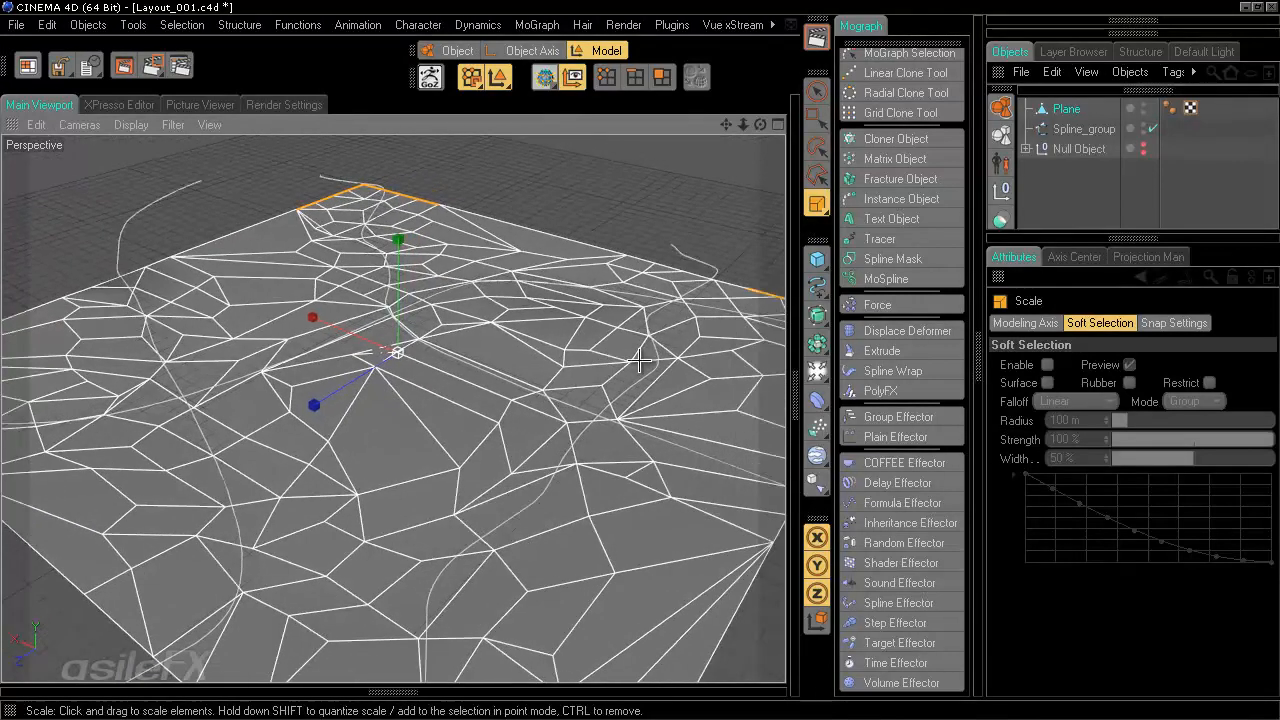
left_click(662, 77)
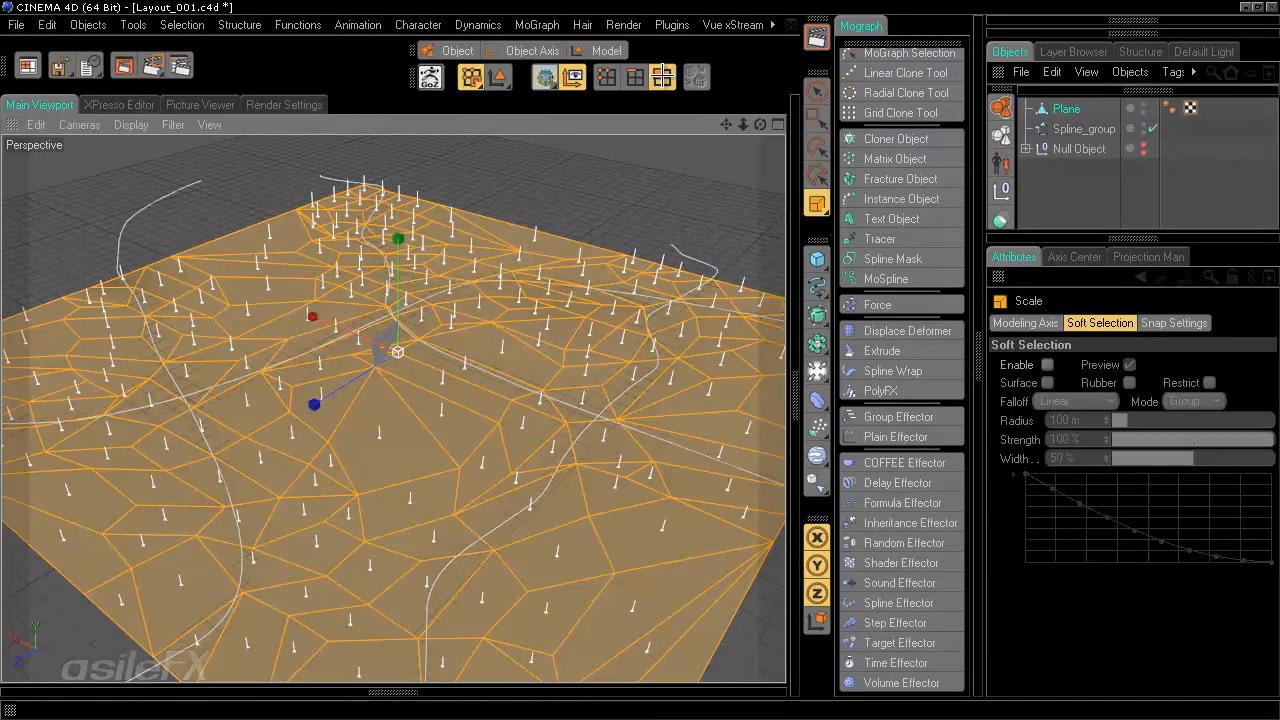
left_click(635, 76)
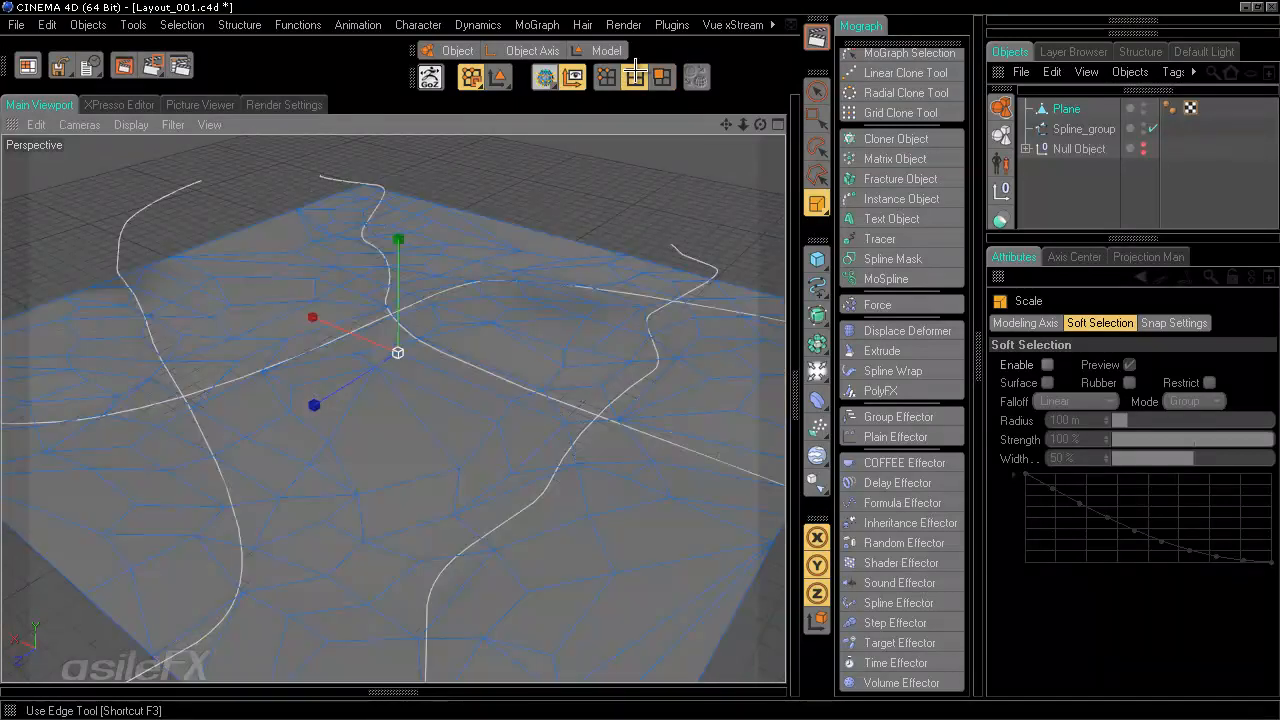
left_click(604, 50)
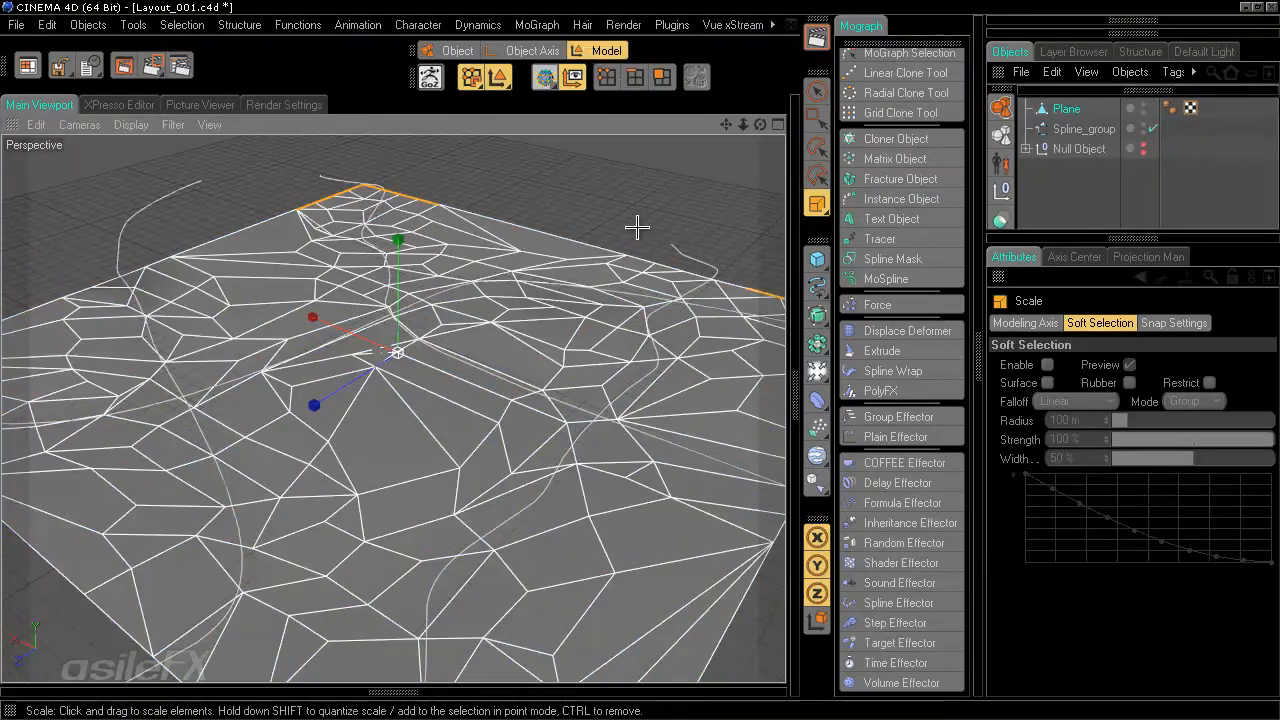
Step: Select every edge of the flattened Plane with Rectangle Selection and store them in an edge selection tag
scroll(623, 263, "down", 5)
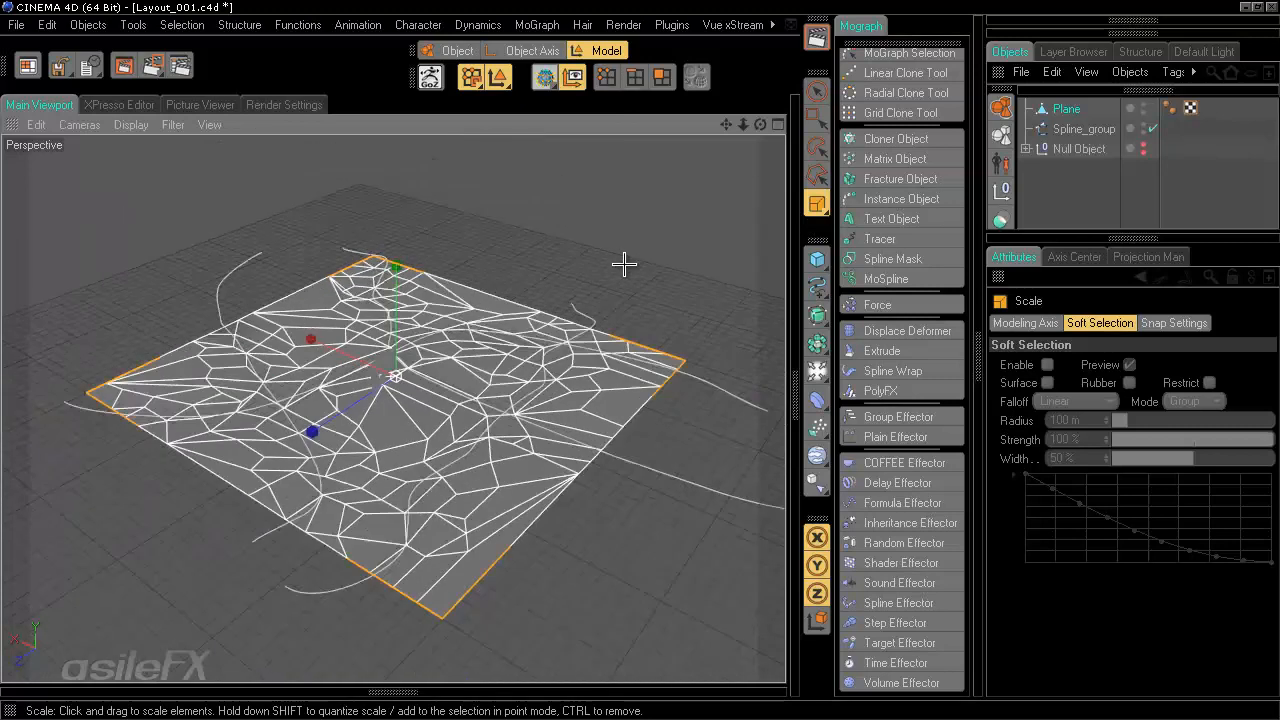
key("0")
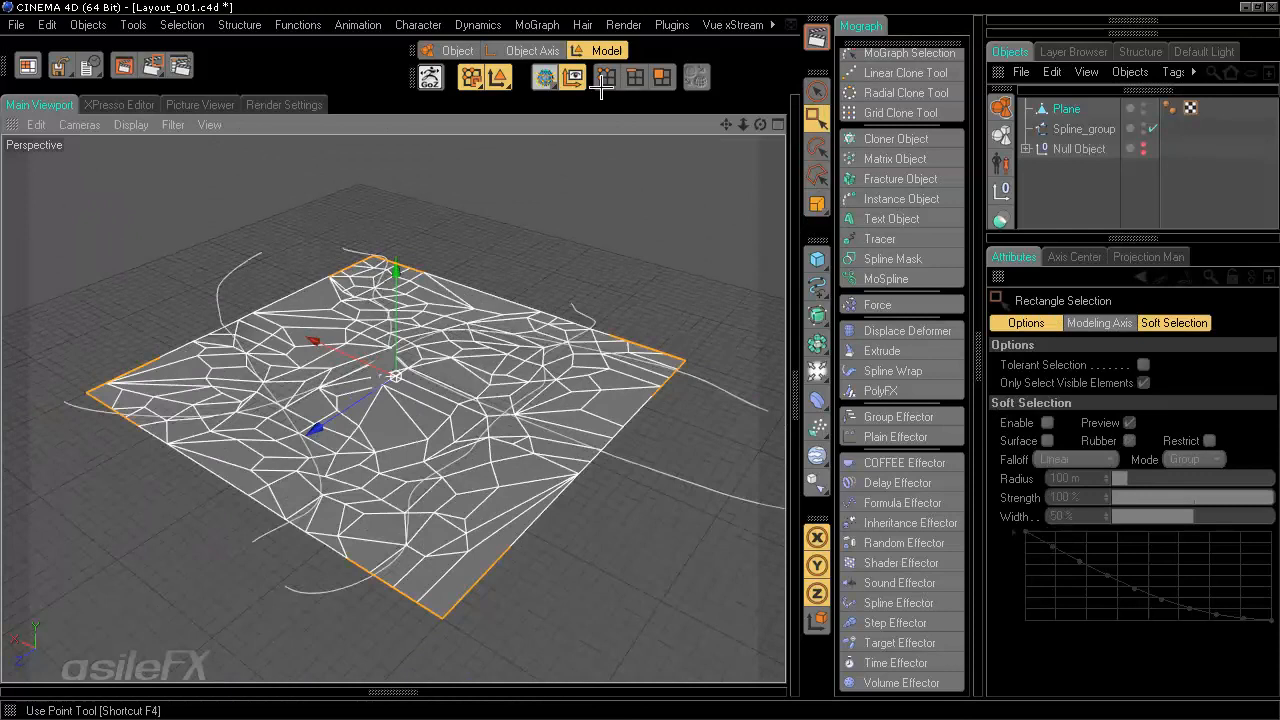
left_click(633, 78)
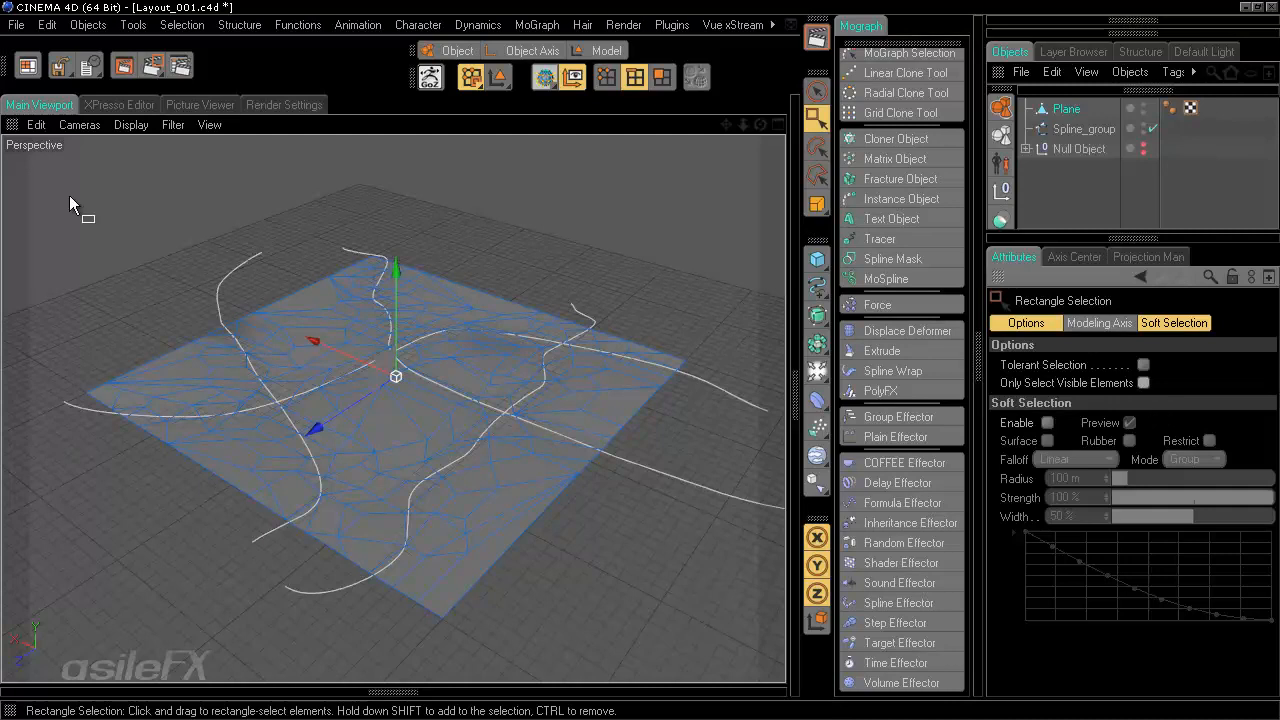
left_click_drag(32, 168, 745, 688)
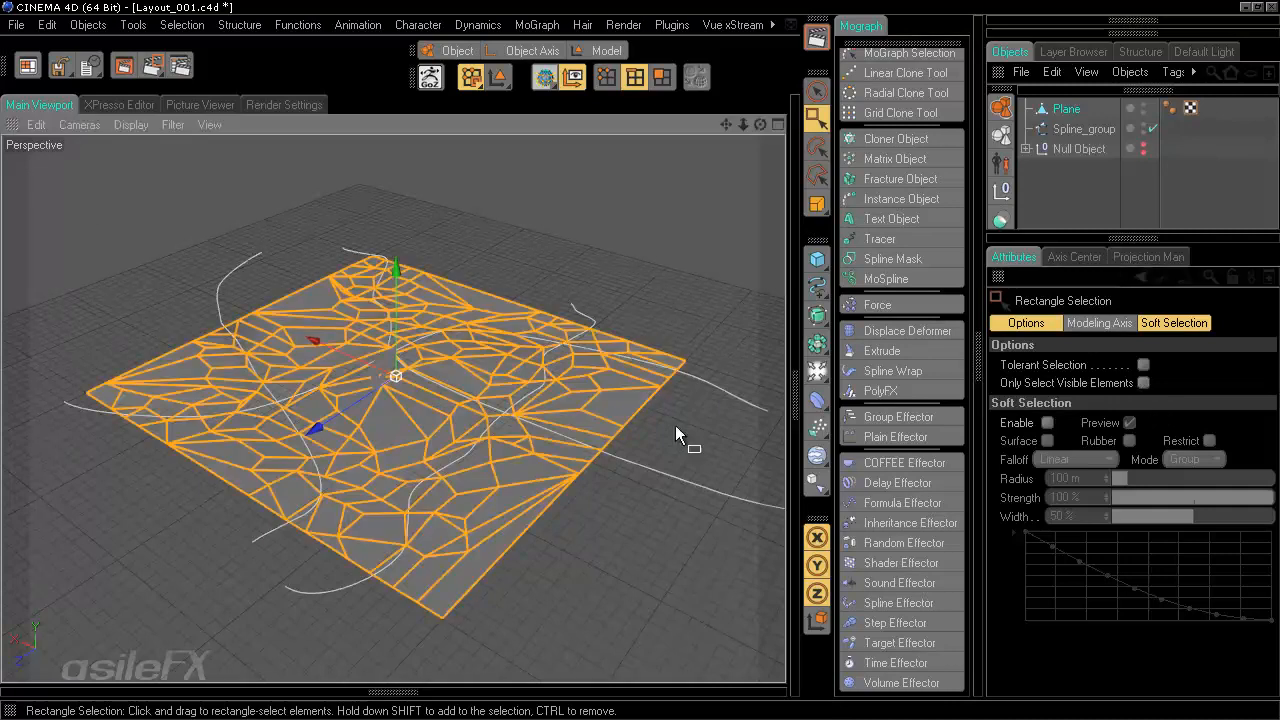
left_click(195, 24)
left_click(221, 496)
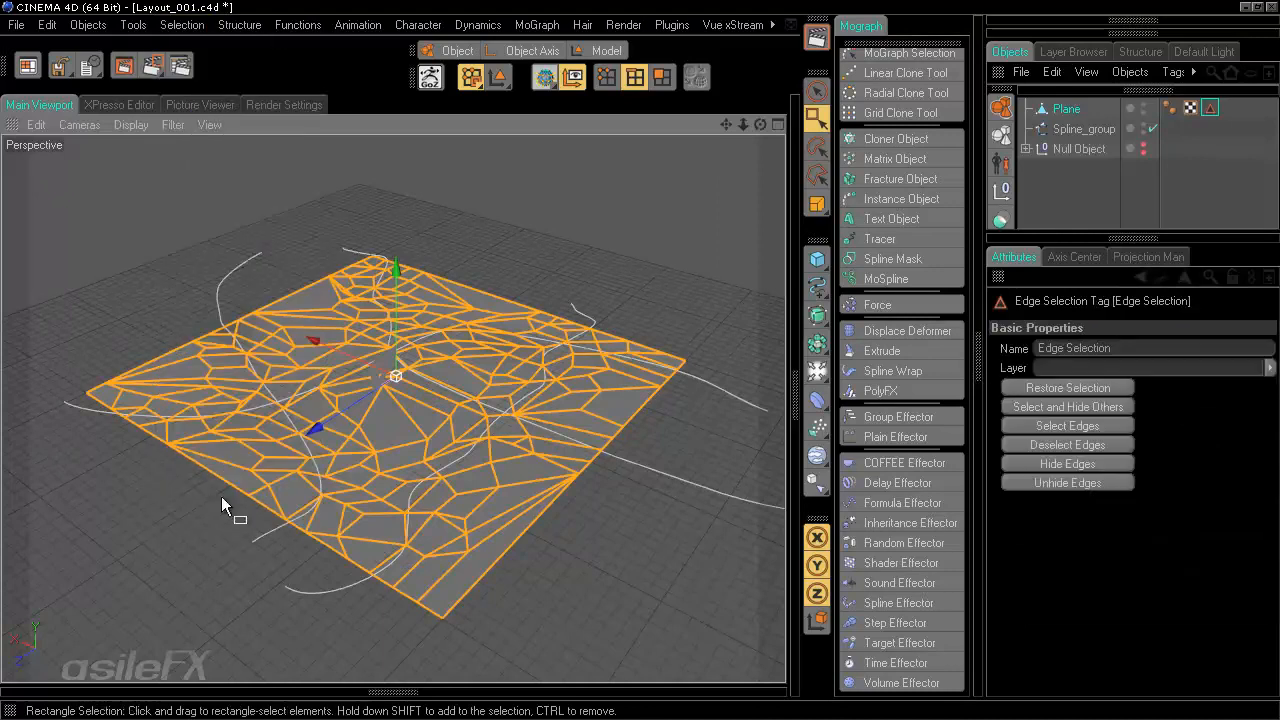
Step: Select all points of the Plane with Rectangle Selection and store them in a point selection tag
left_click(606, 77)
left_click_drag(35, 178, 810, 636)
left_click(185, 24)
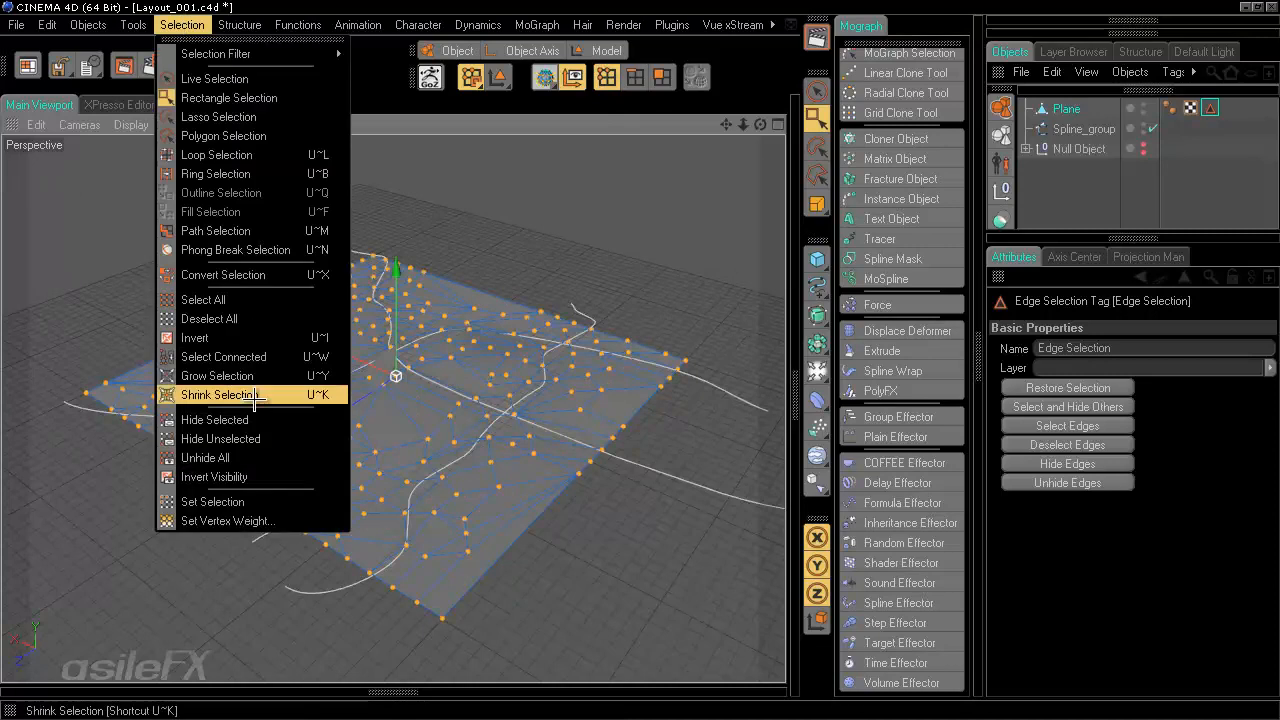
left_click(258, 502)
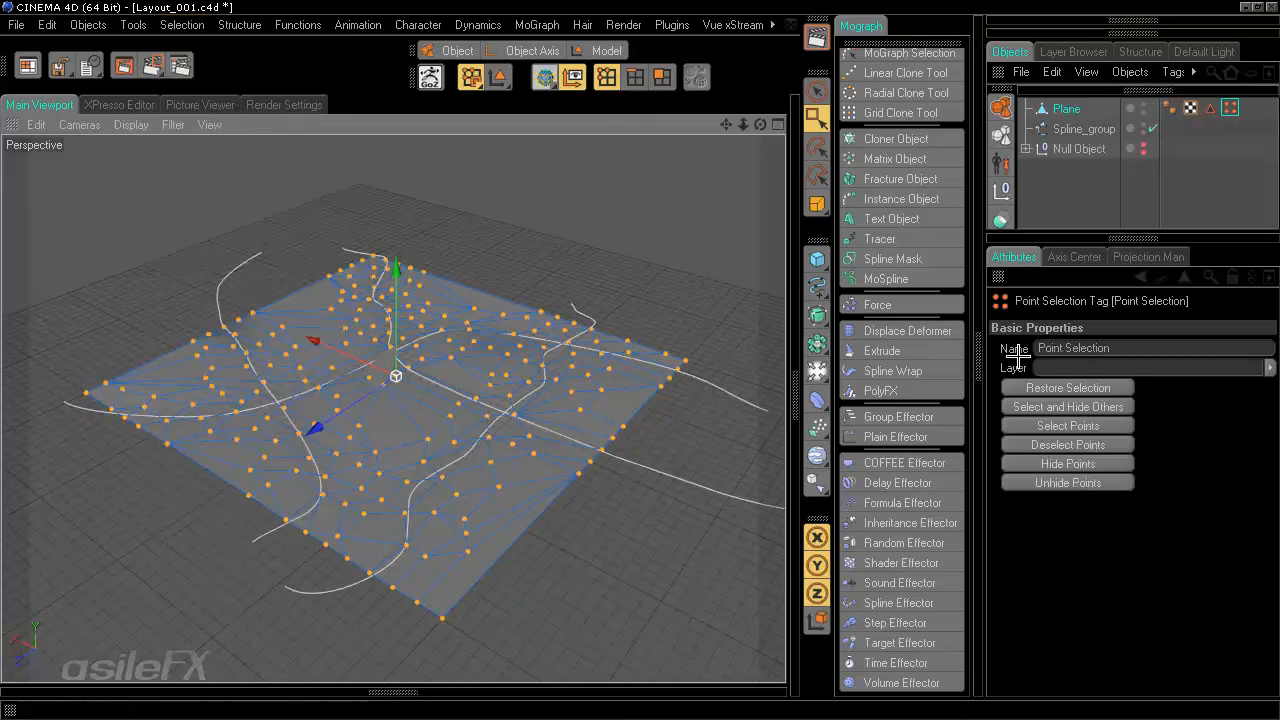
Step: Store all of the Plane's polygons in a polygon selection tag and clear the active polygon selection
left_click(662, 76)
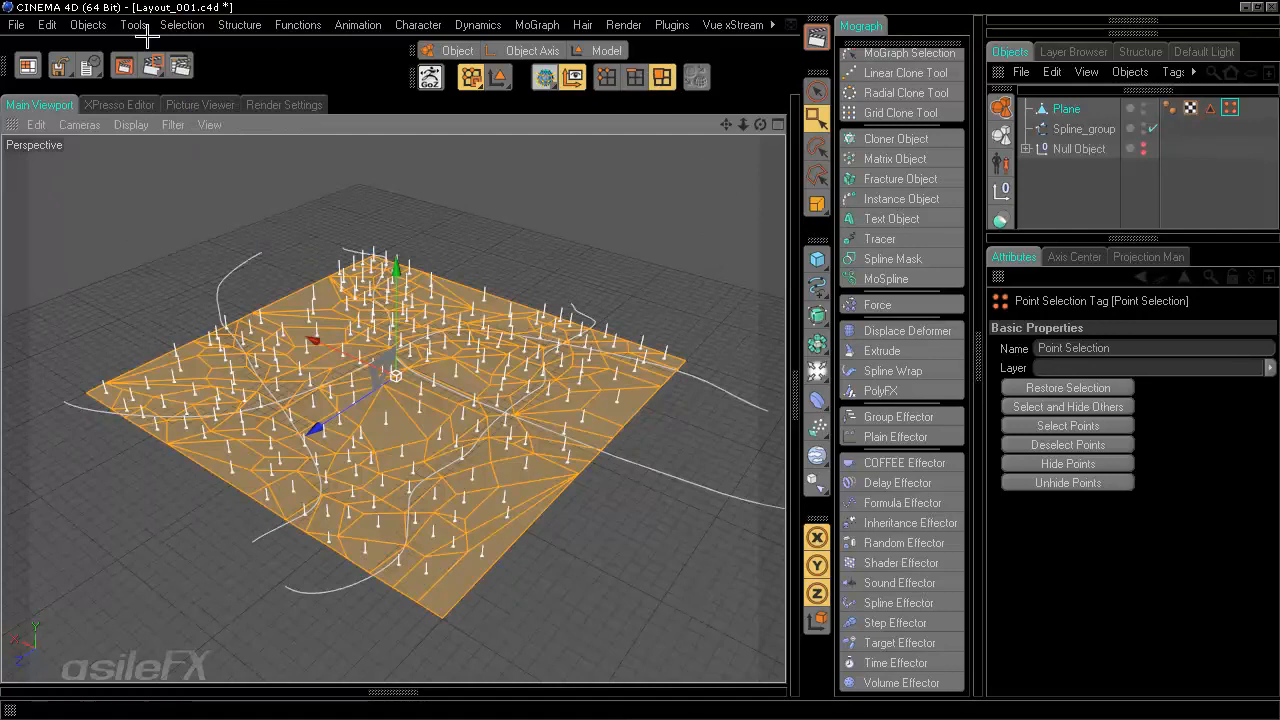
left_click(182, 24)
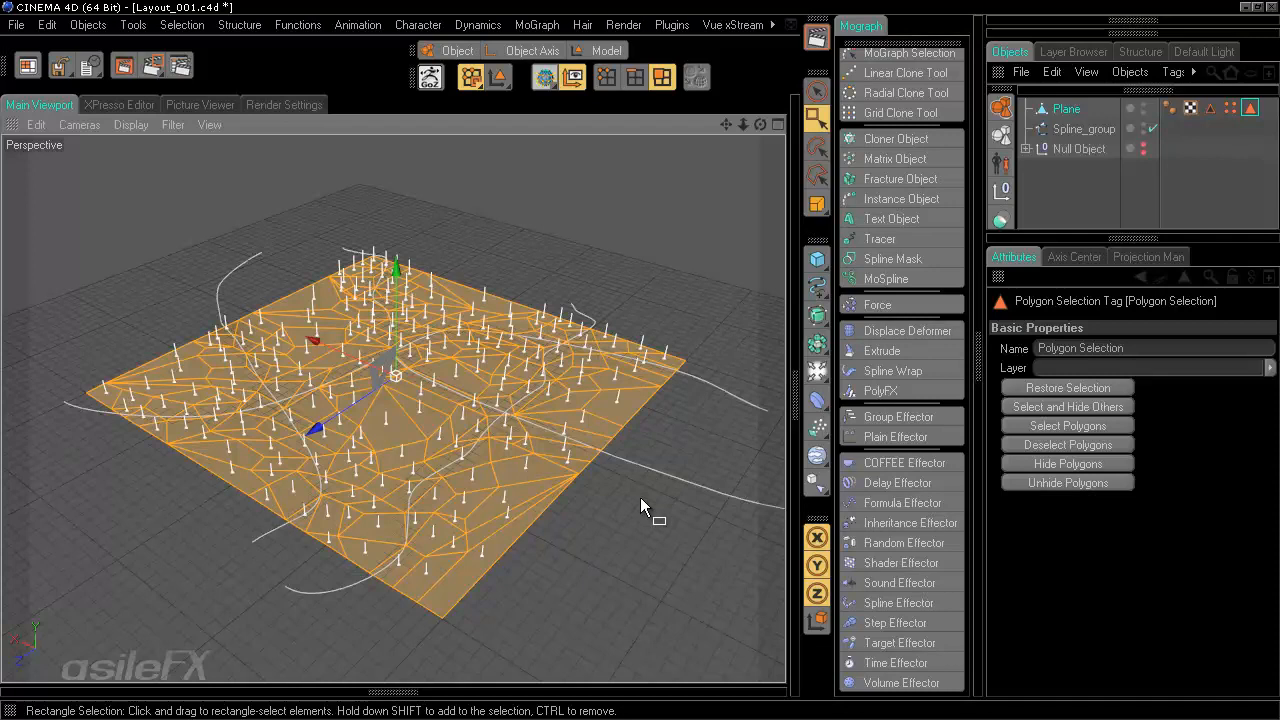
scroll(640, 497, "up", 5)
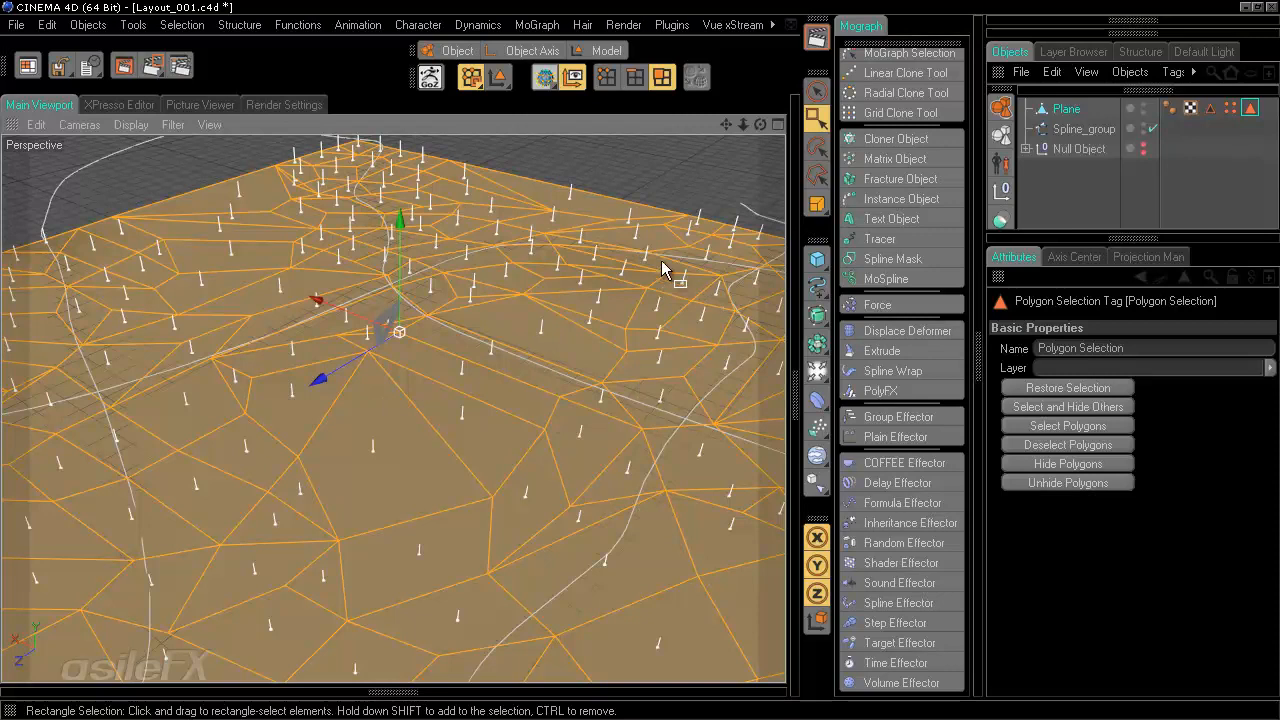
left_click_drag(540, 214, 636, 359, "alt")
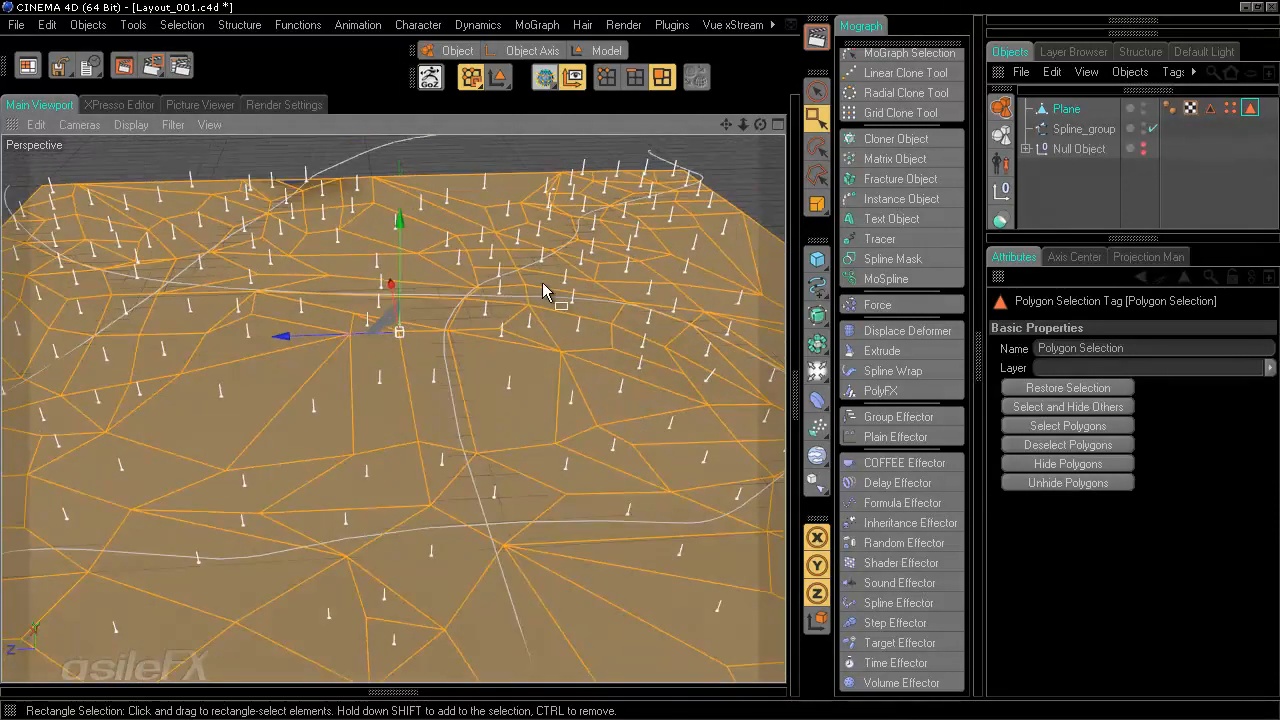
mouse_move(542, 282)
left_mouse_down("alt")
mouse_move(651, 366)
mouse_move(547, 281)
left_mouse_up("alt")
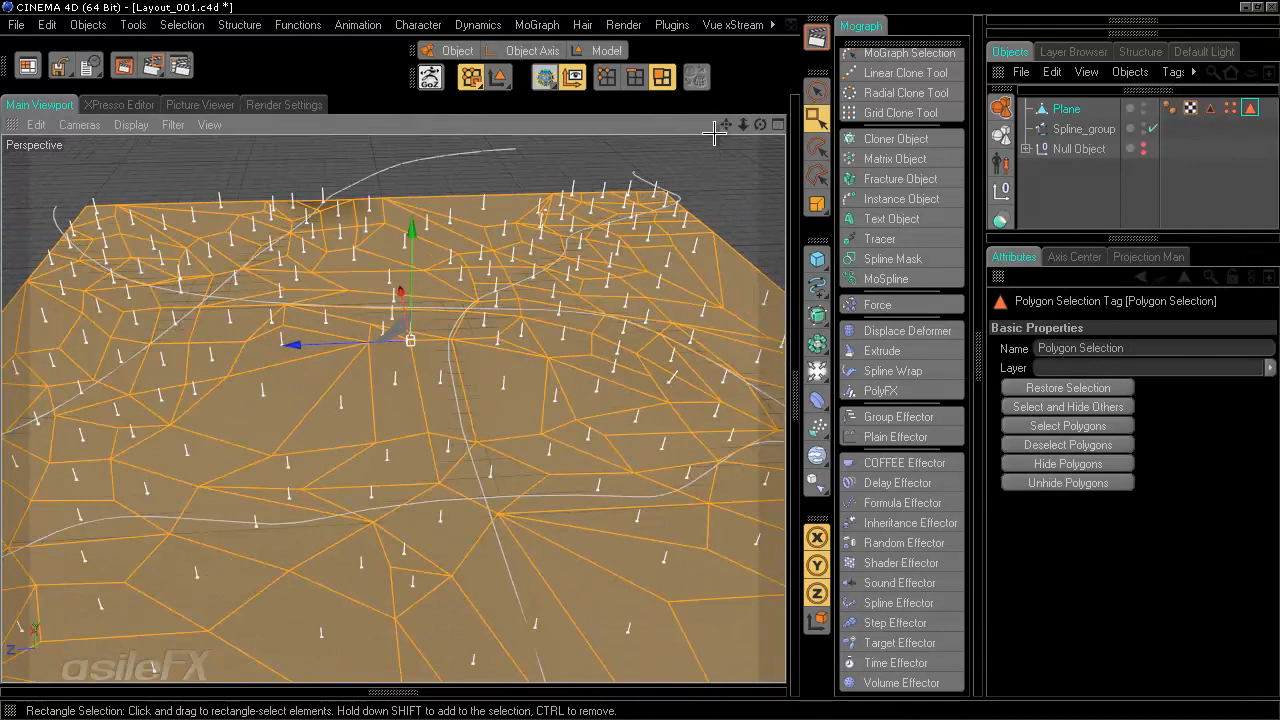
left_click(742, 175)
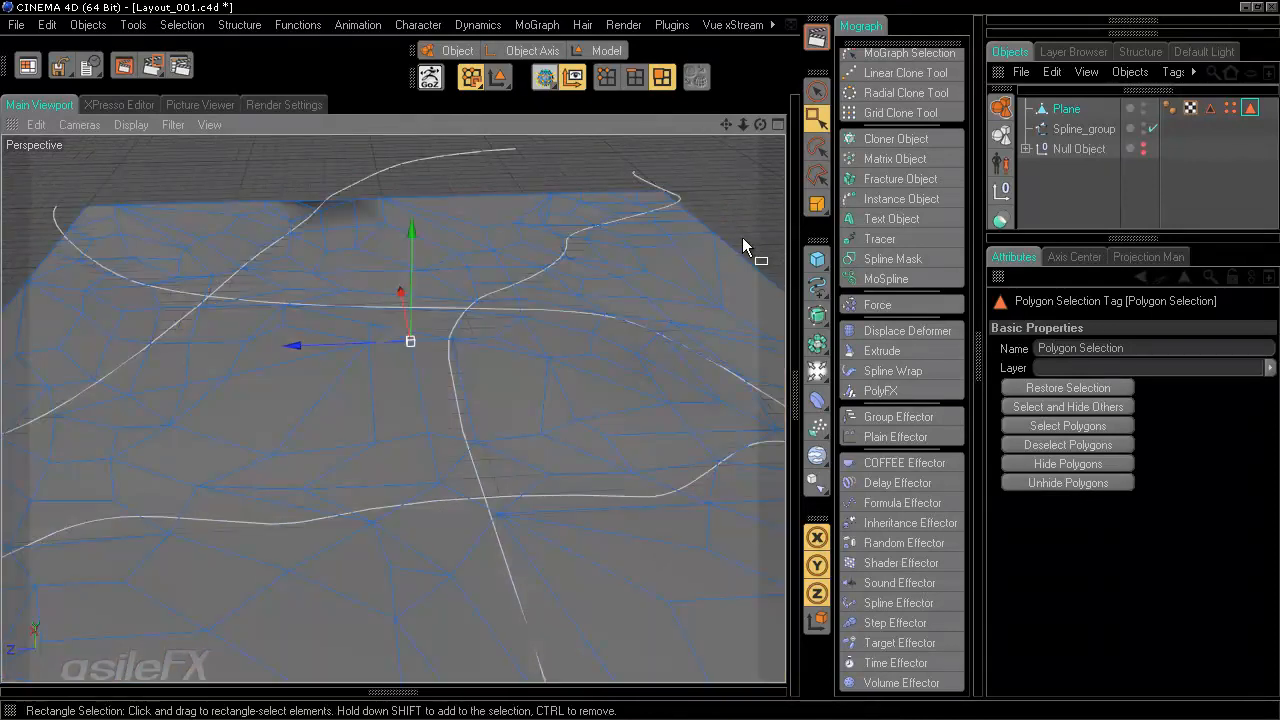
Step: Hide the Mograph palette and subdivide the whole Plane with Subdivision 1, HyperNURBS Subdivide on and a 180° Maximum Angle
left_click(601, 50)
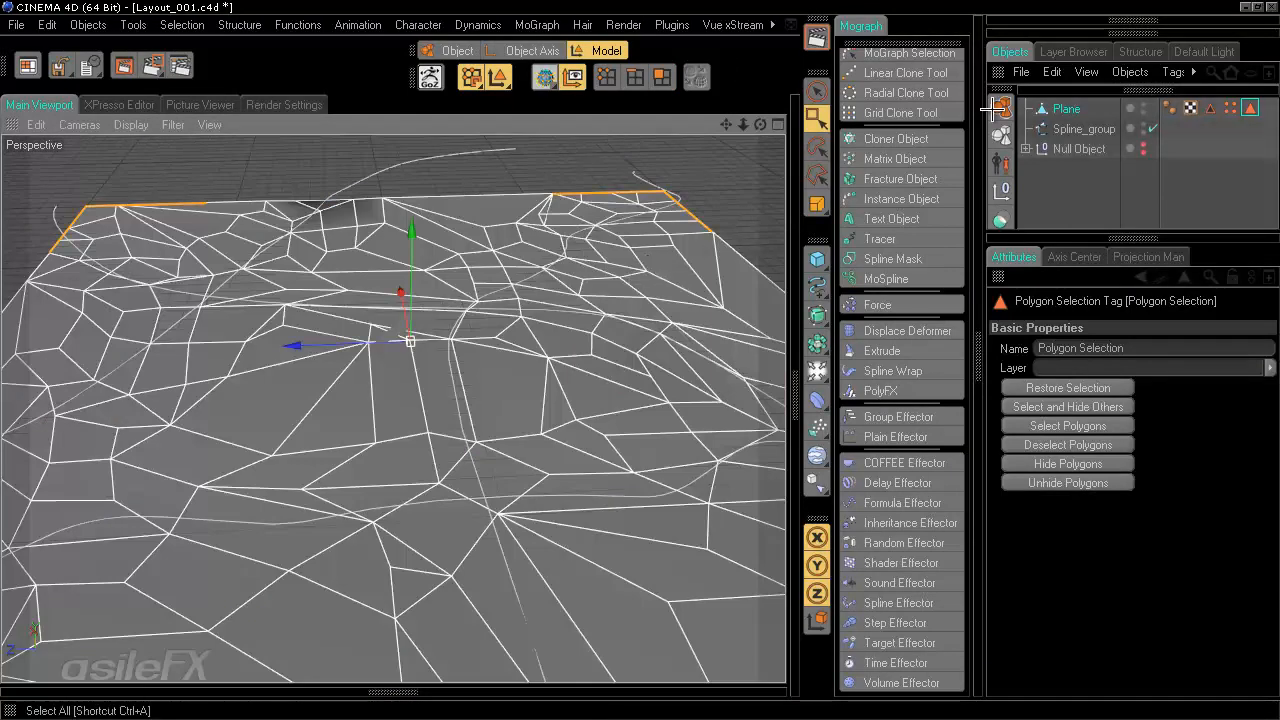
middle_click(891, 44)
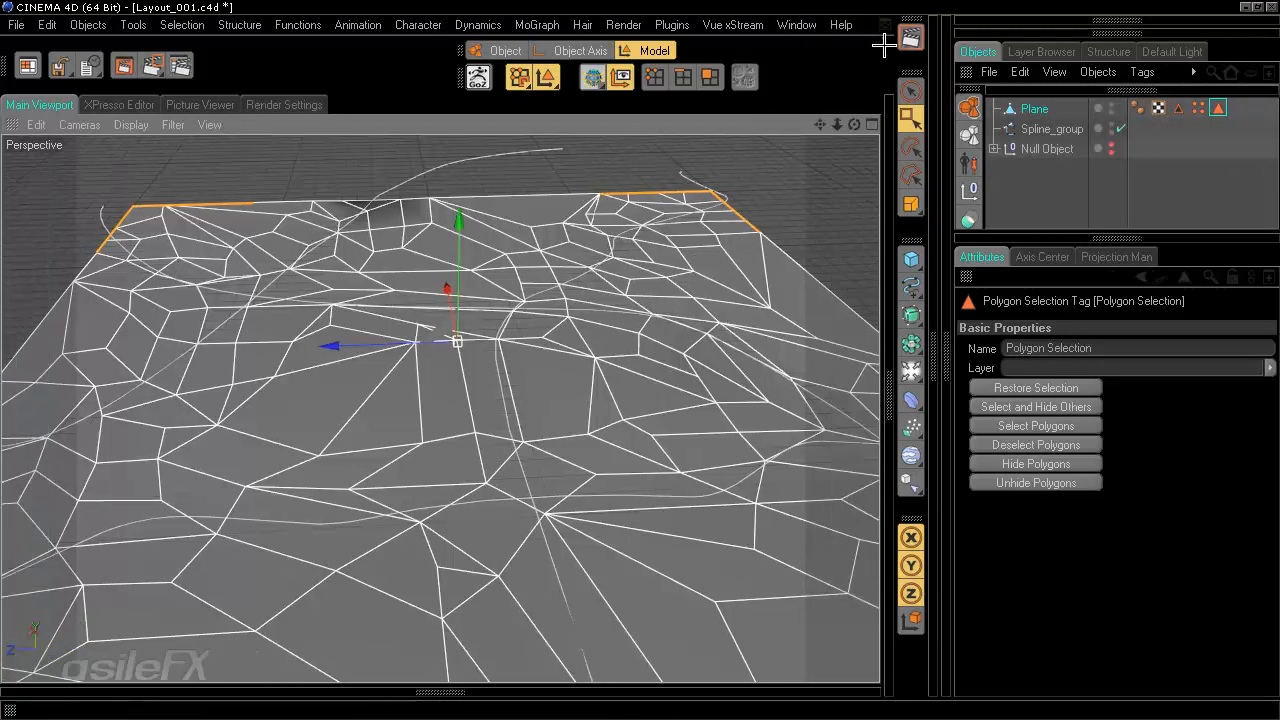
left_click(300, 24)
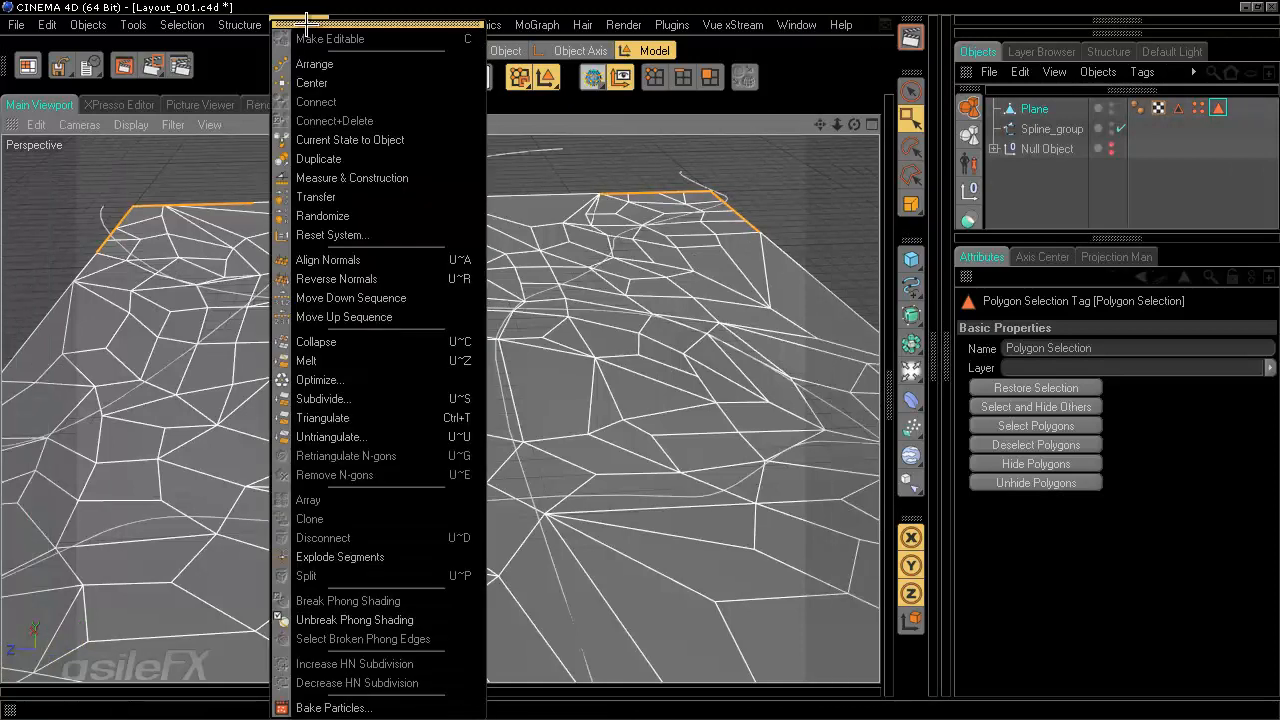
left_click(386, 399)
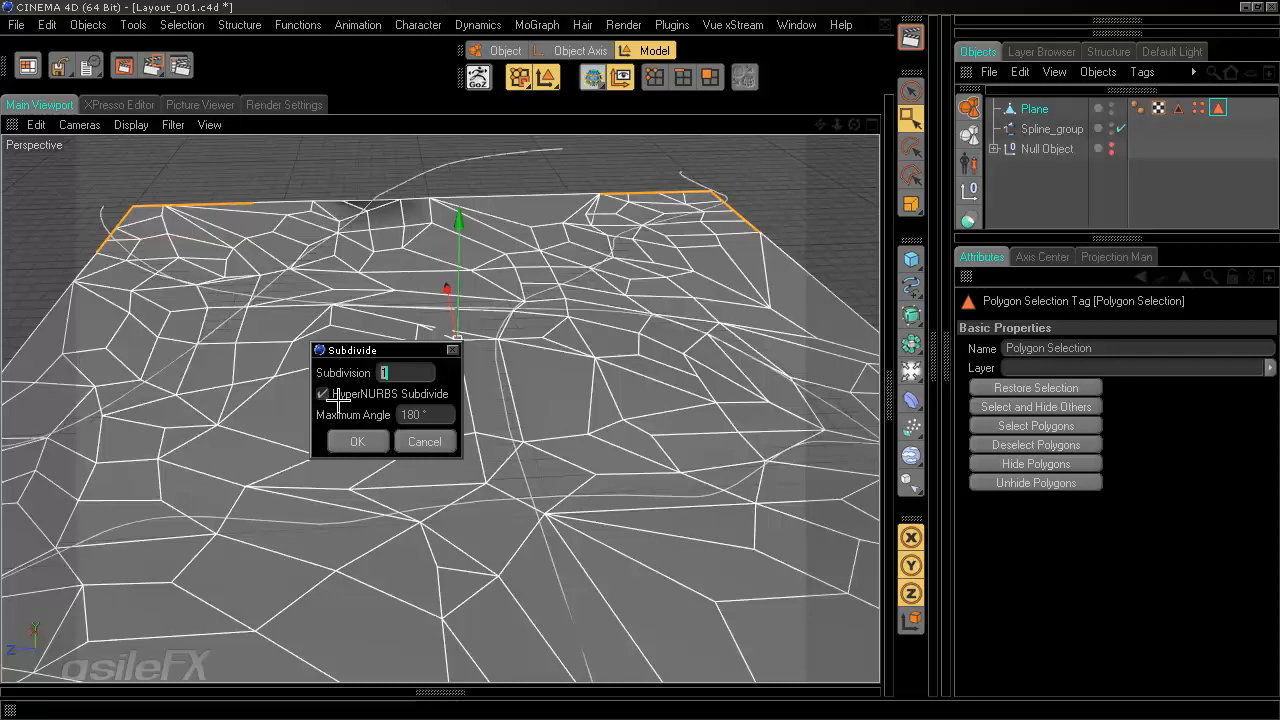
left_click(374, 446)
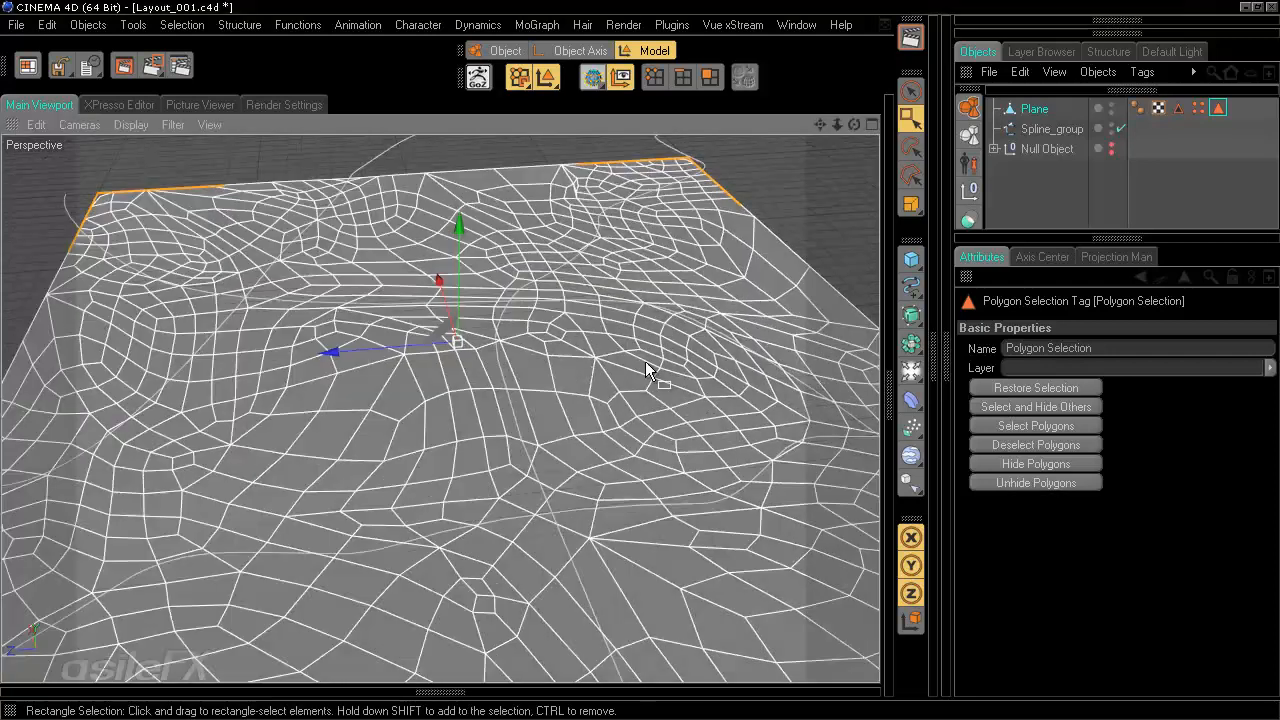
Step: Smooth the subdivided Plane's polygons with the Iron tool at an Angle of 180° and 43 Percent
mouse_move(645, 361)
left_mouse_down("alt")
mouse_move(630, 360)
mouse_move(648, 366)
mouse_move(677, 457)
mouse_move(714, 434)
mouse_move(597, 348)
mouse_move(641, 359)
left_mouse_up("alt")
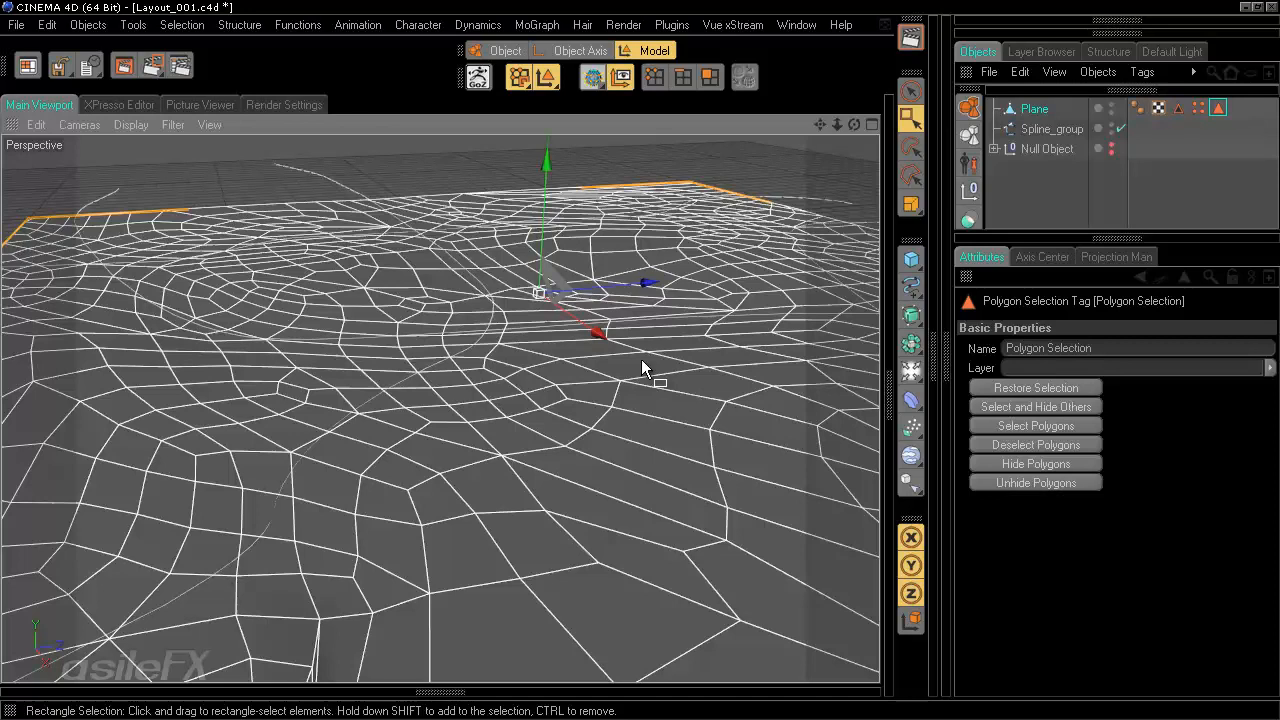
left_click_drag(698, 417, 642, 359, "alt")
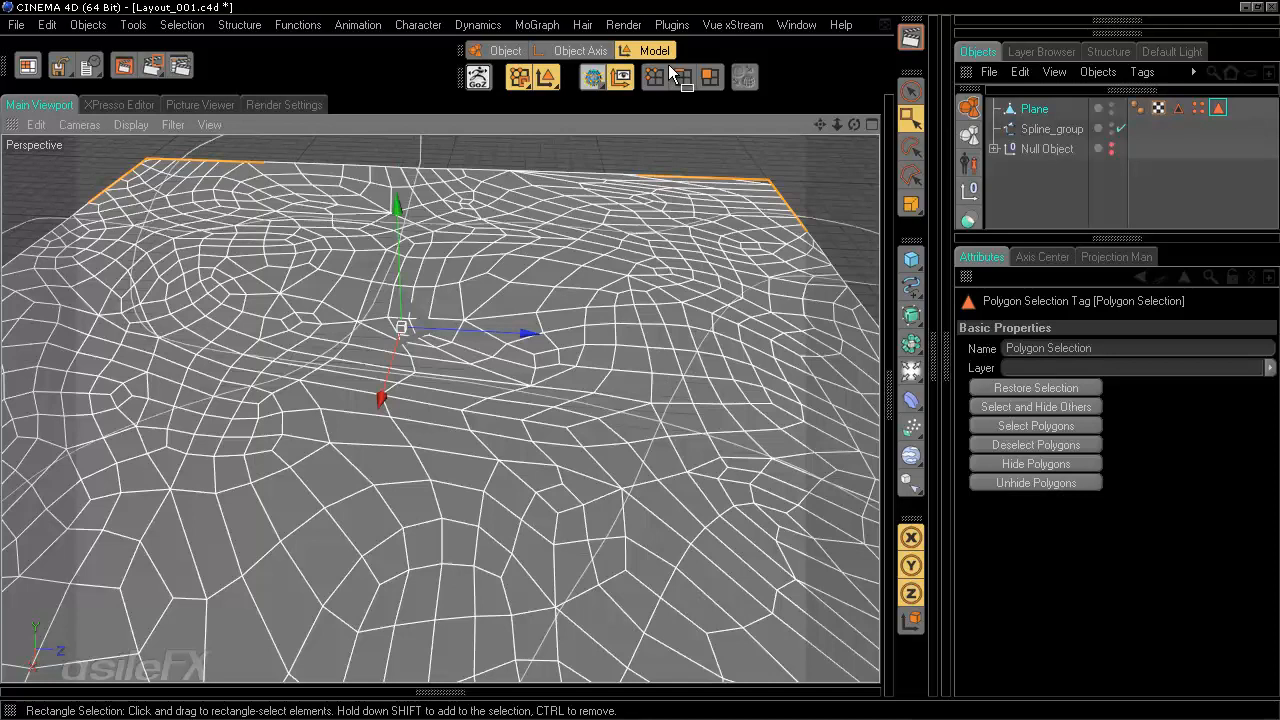
key("space")
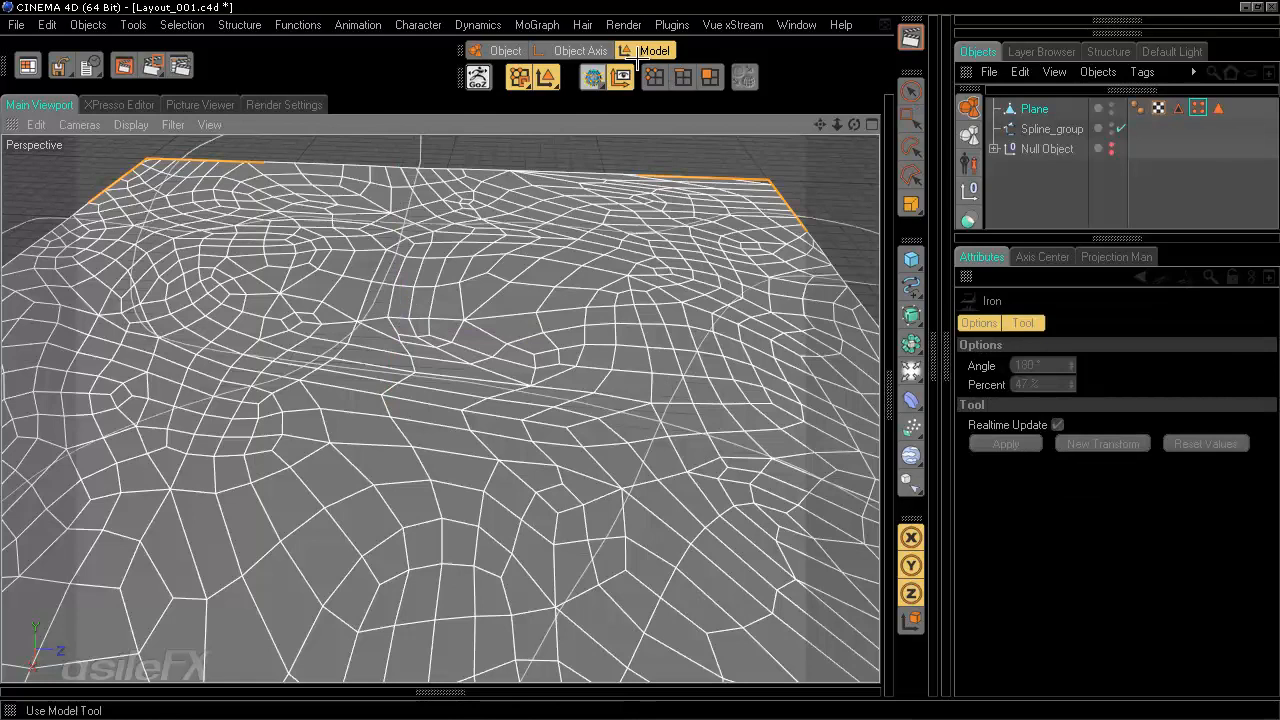
left_click(710, 78)
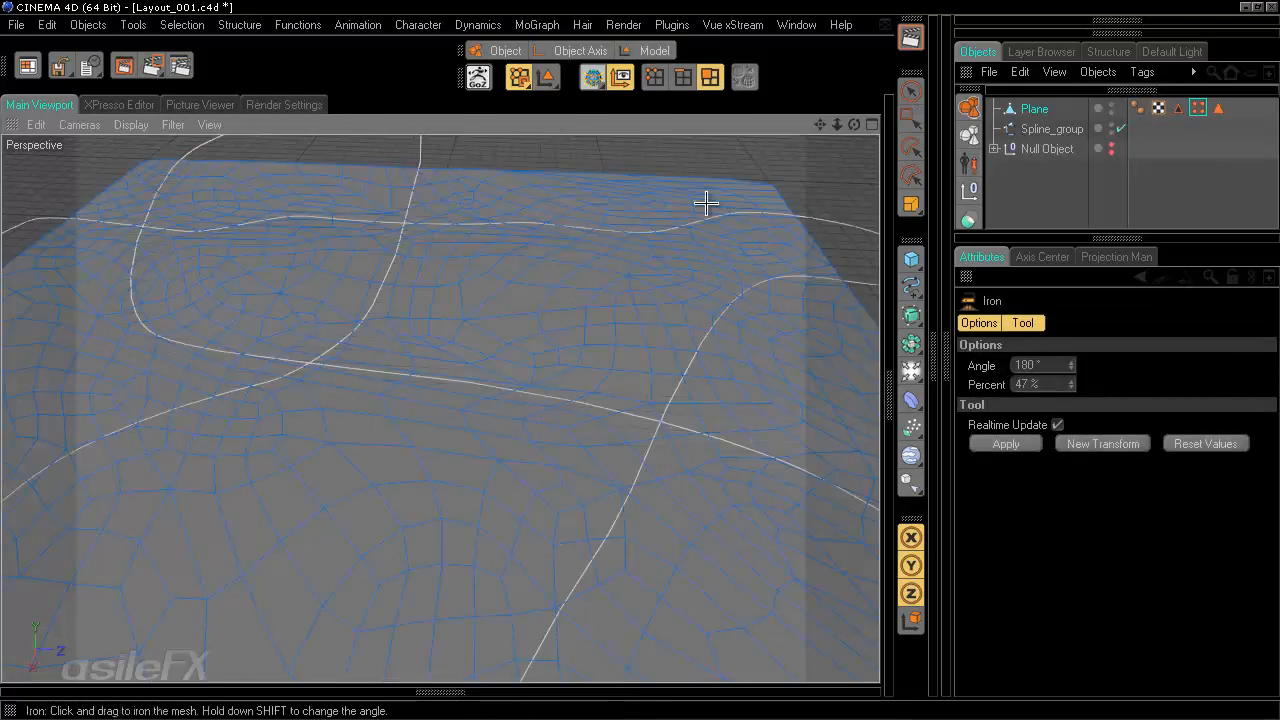
left_click(245, 23)
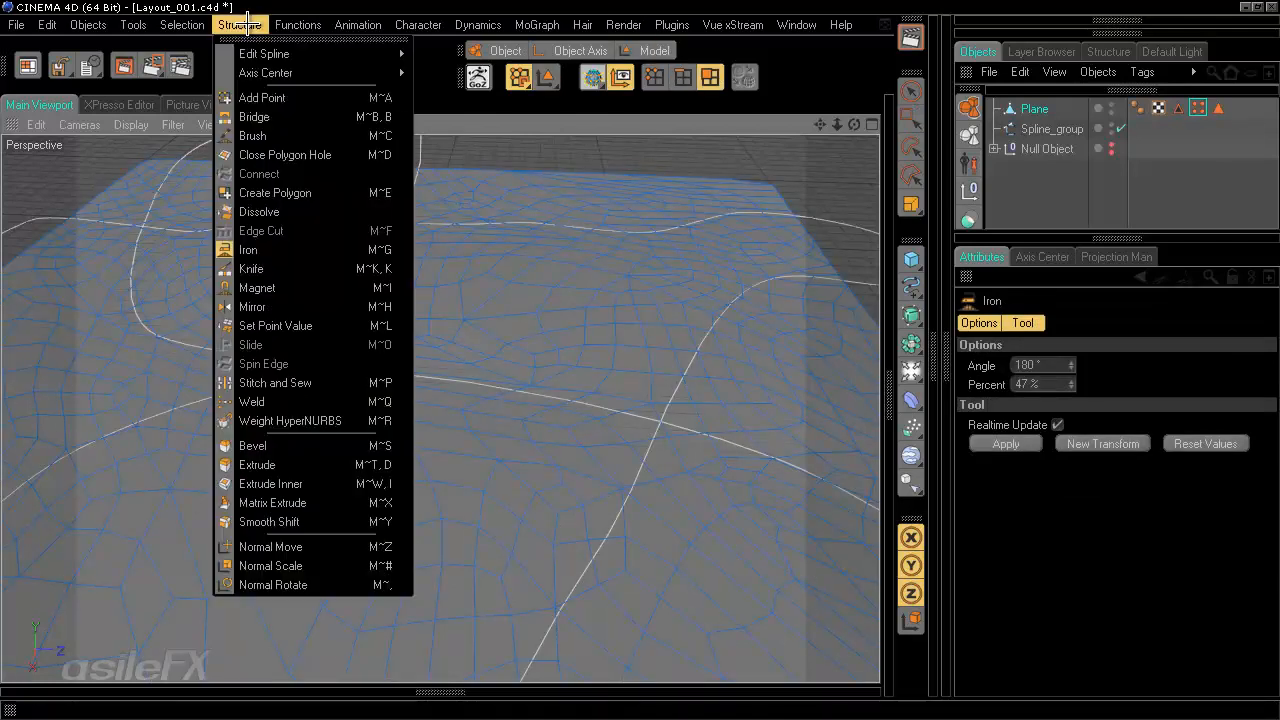
left_click(287, 248)
left_click_drag(597, 176, 638, 361)
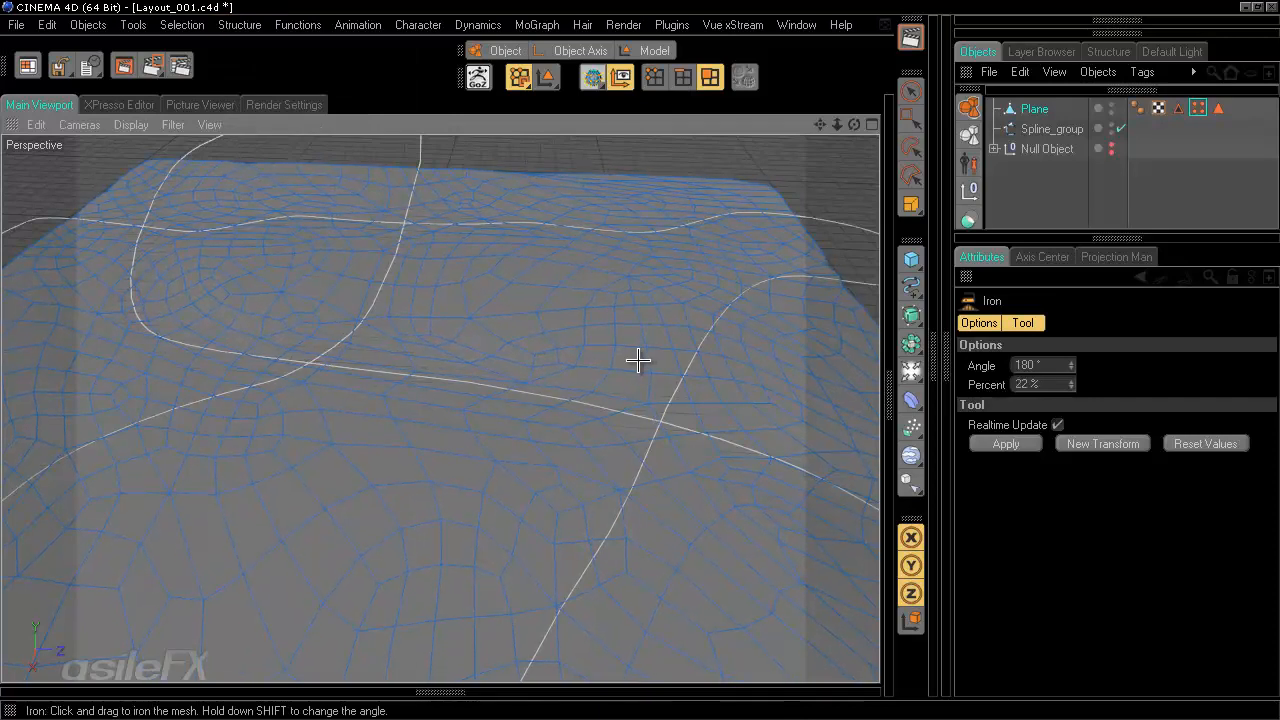
left_click_drag(435, 334, 643, 357, "alt")
right_click_drag(643, 357, 642, 360, "alt")
left_click_drag(642, 360, 646, 360, "alt")
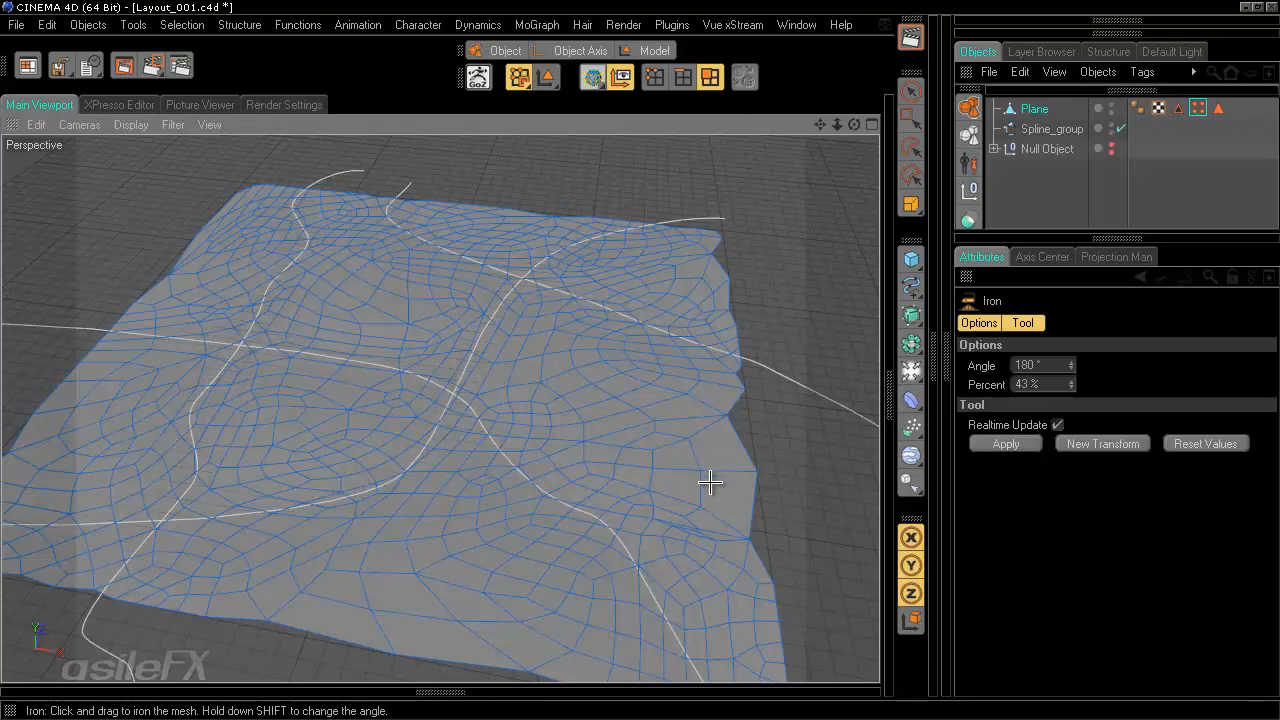
Step: Select the narrow overlapping polygons near the Plane's jagged border with Live Selection, examine them up close, and clear the selection
scroll(709, 483, "up", 10)
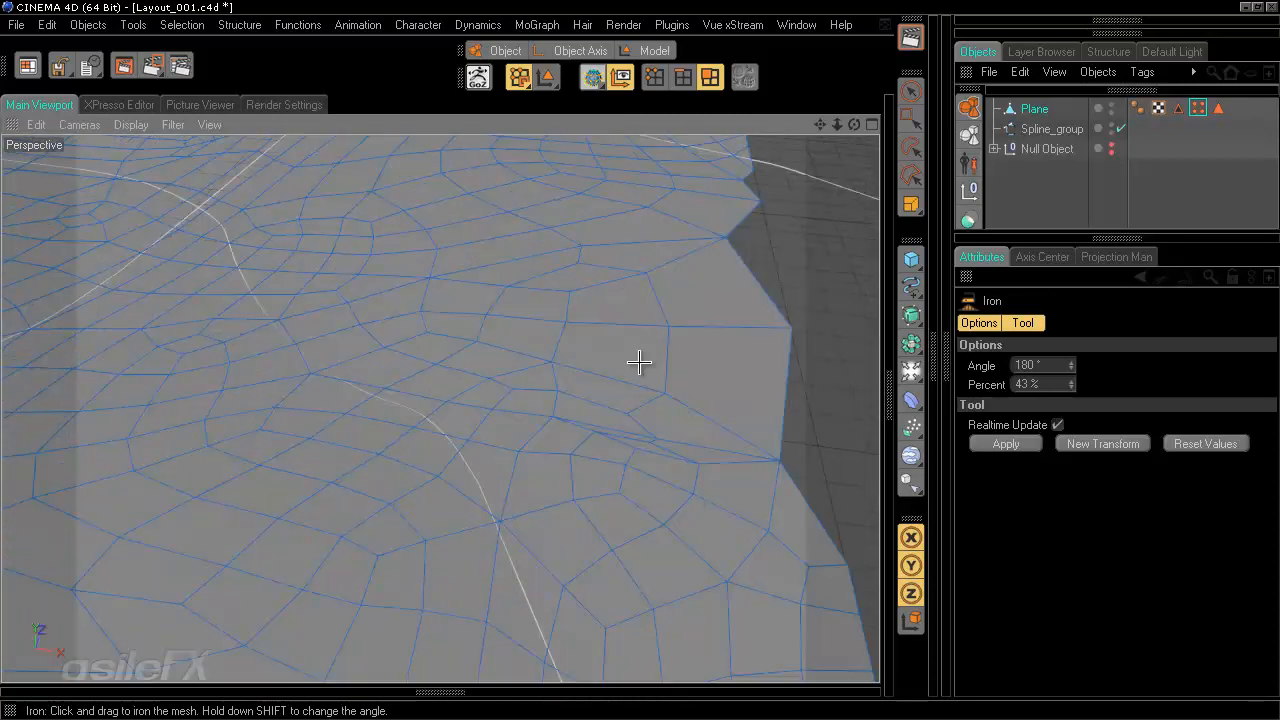
scroll(639, 362, "up", 10)
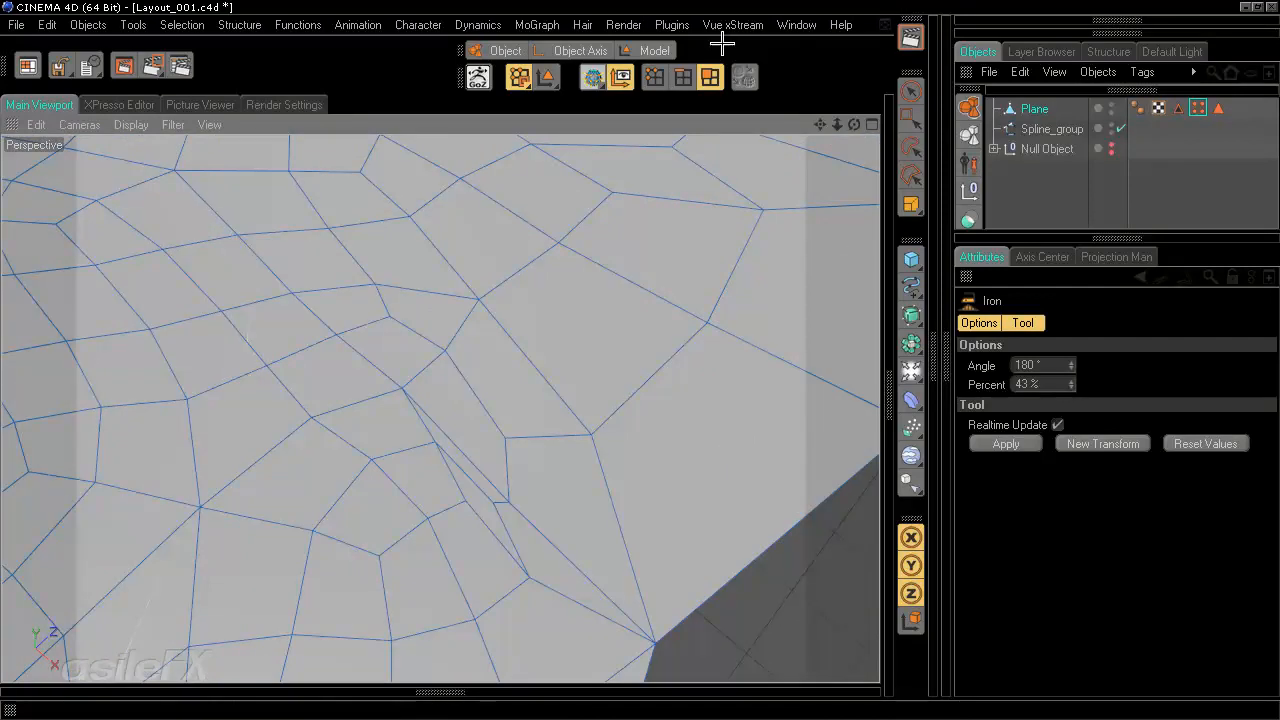
left_click(909, 91)
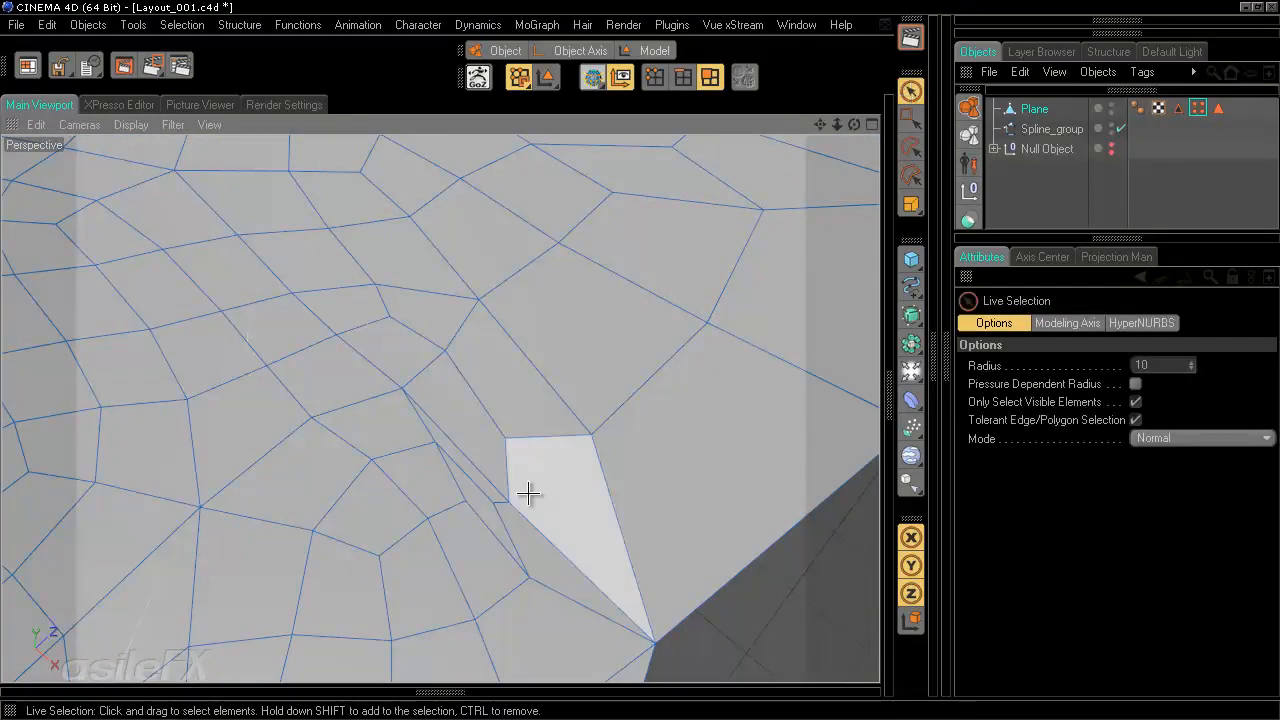
left_click(504, 511)
mouse_move(505, 512)
left_mouse_down()
mouse_move(517, 534)
mouse_move(583, 511)
mouse_move(637, 353)
mouse_move(640, 363)
left_mouse_up()
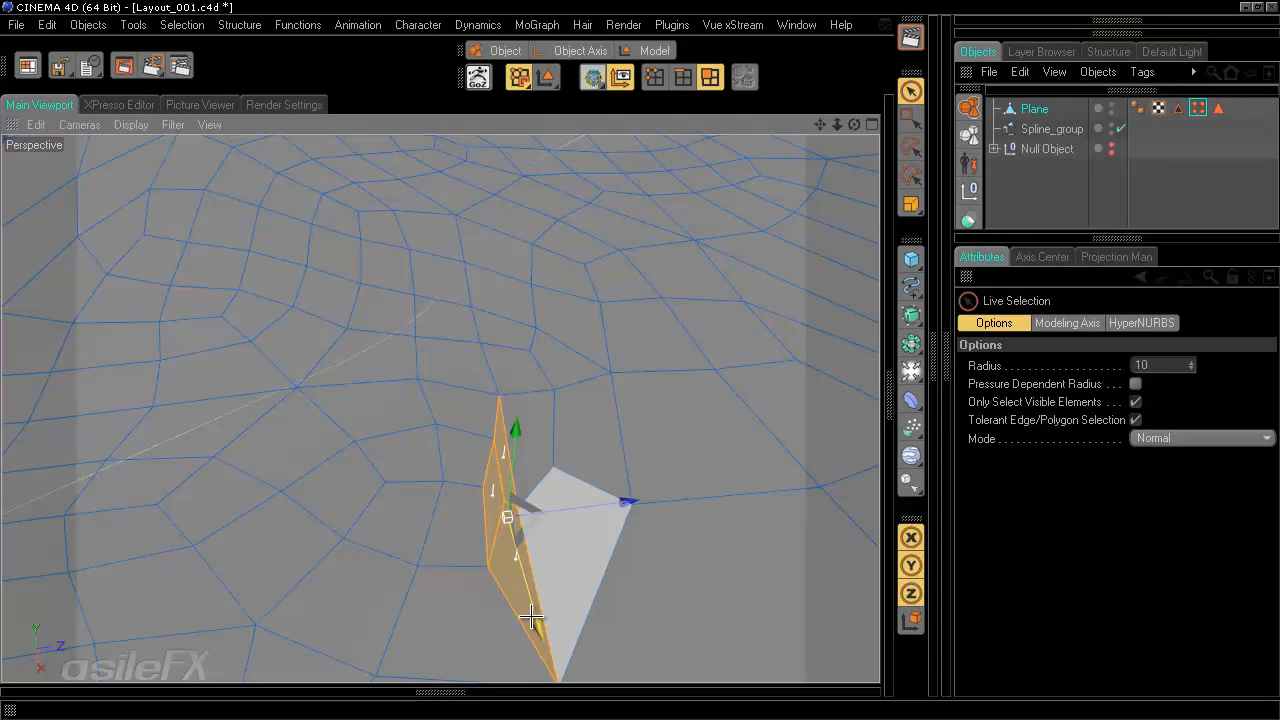
right_click(530, 617)
left_click(541, 633)
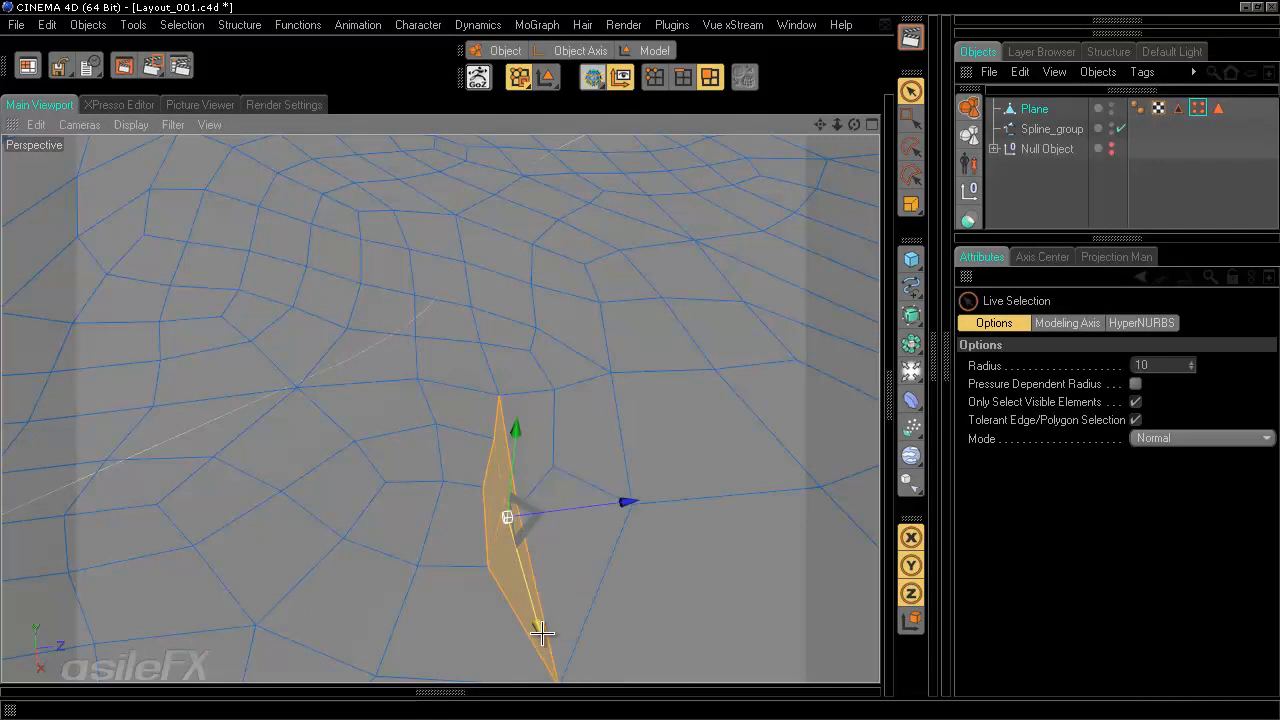
scroll(549, 592, "down", 4)
left_click(549, 592)
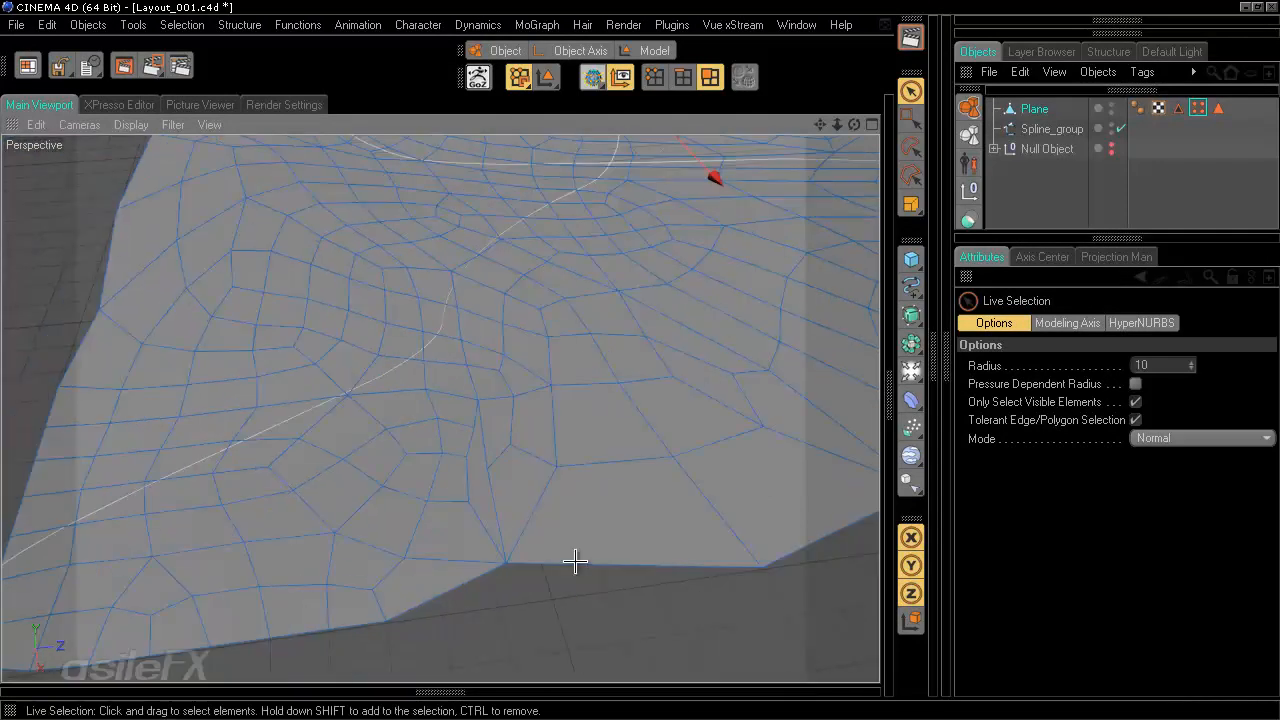
middle_click_drag(635, 363, 360, 596, "alt")
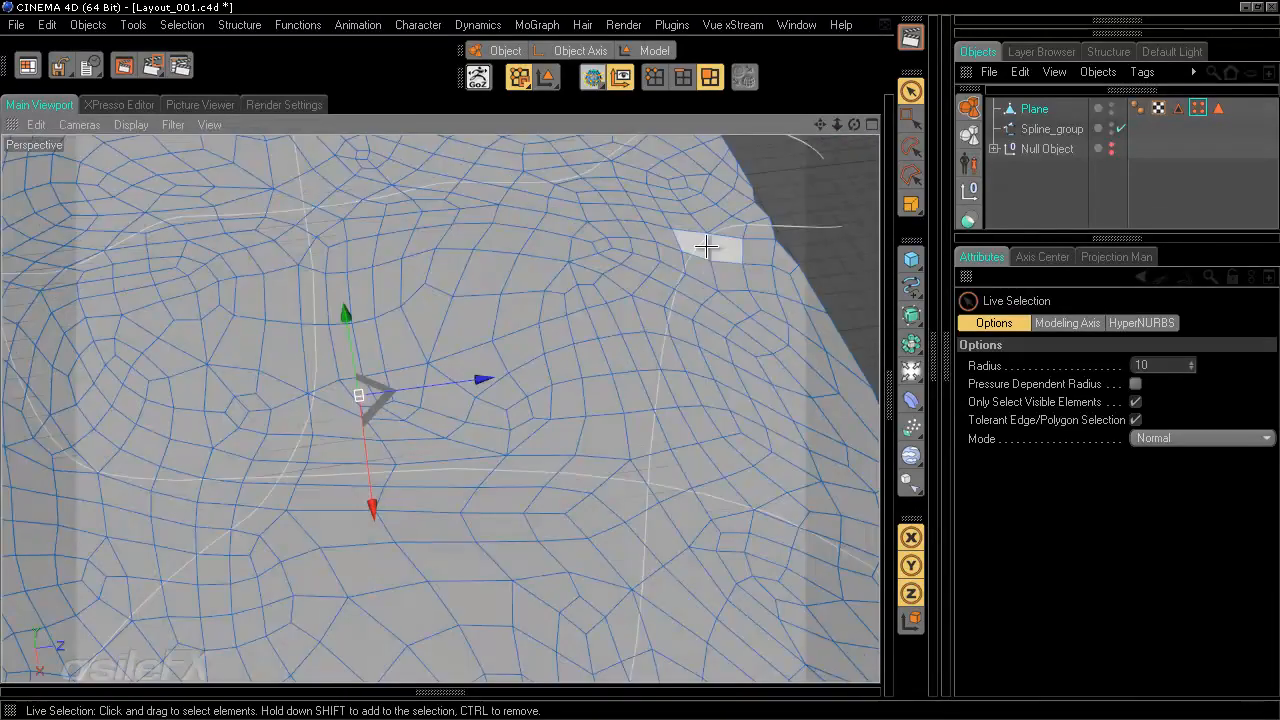
Step: Select the narrow overlapping polygon near the Plane's border, split it crosswise with the Knife tool, and clear the polygon selection
middle_click_drag(643, 357, 865, 511, "alt")
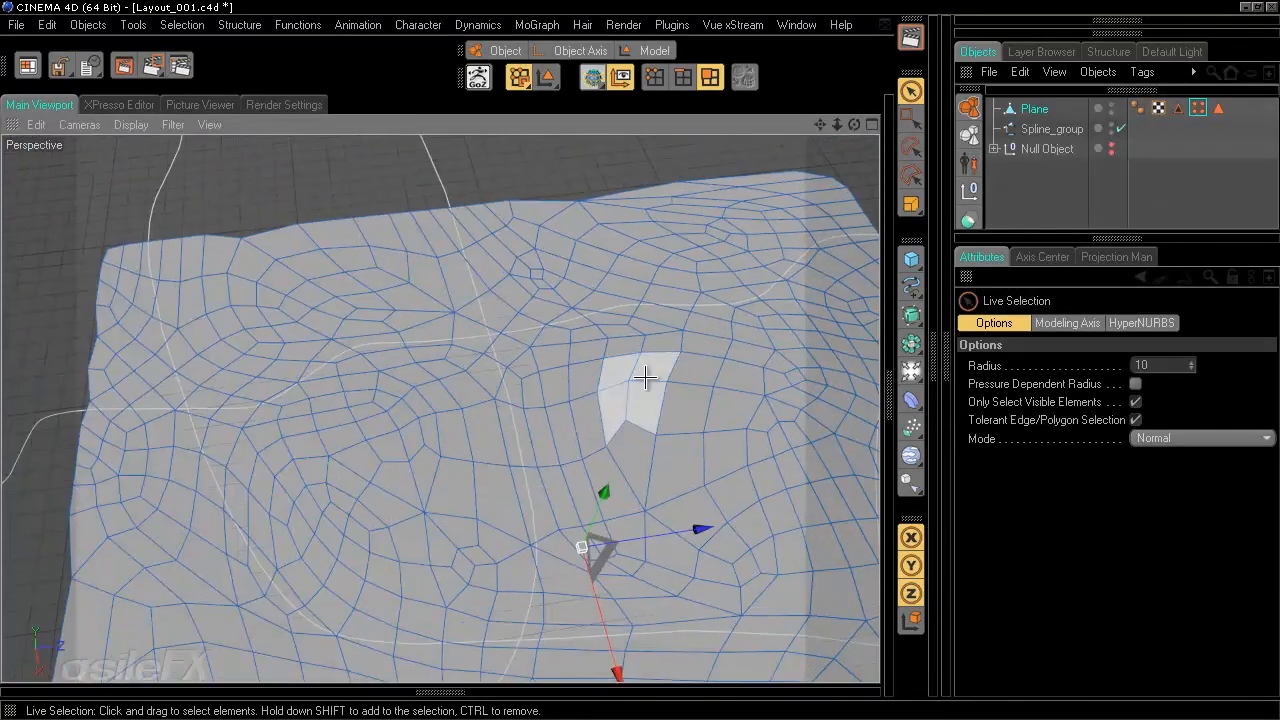
middle_click_drag(718, 438, 640, 357, "alt")
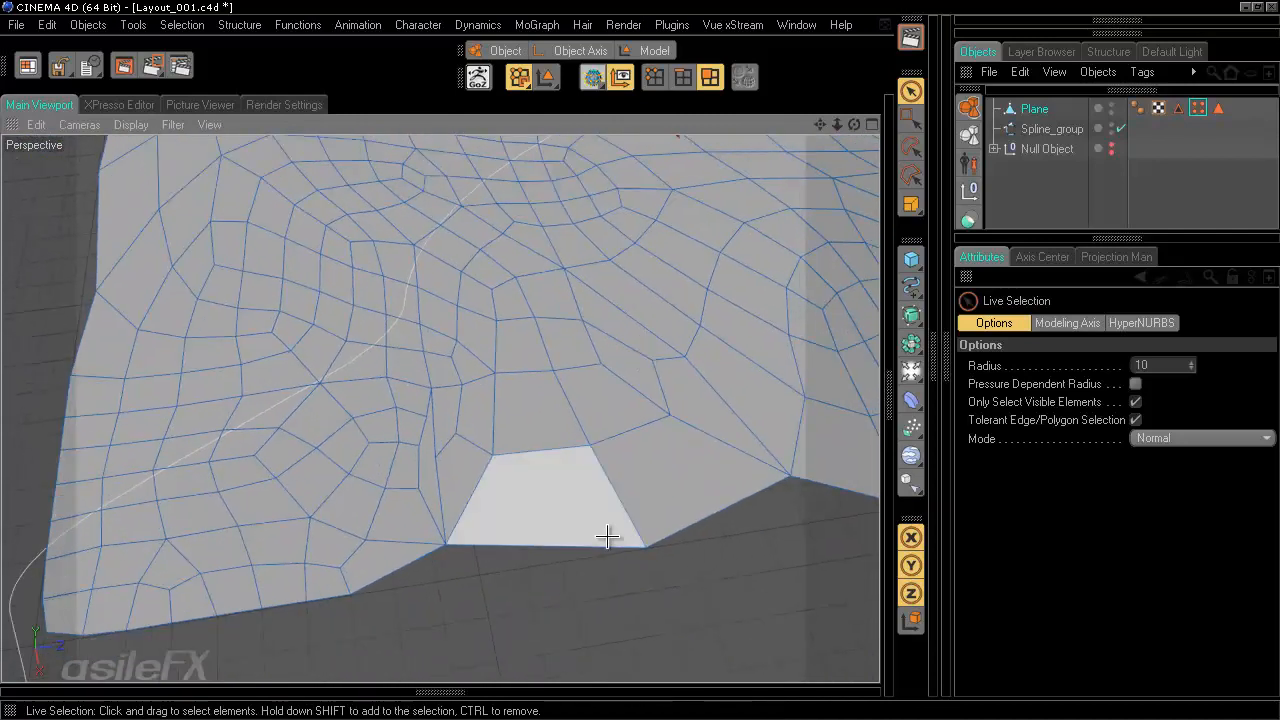
scroll(606, 528, "up", 4)
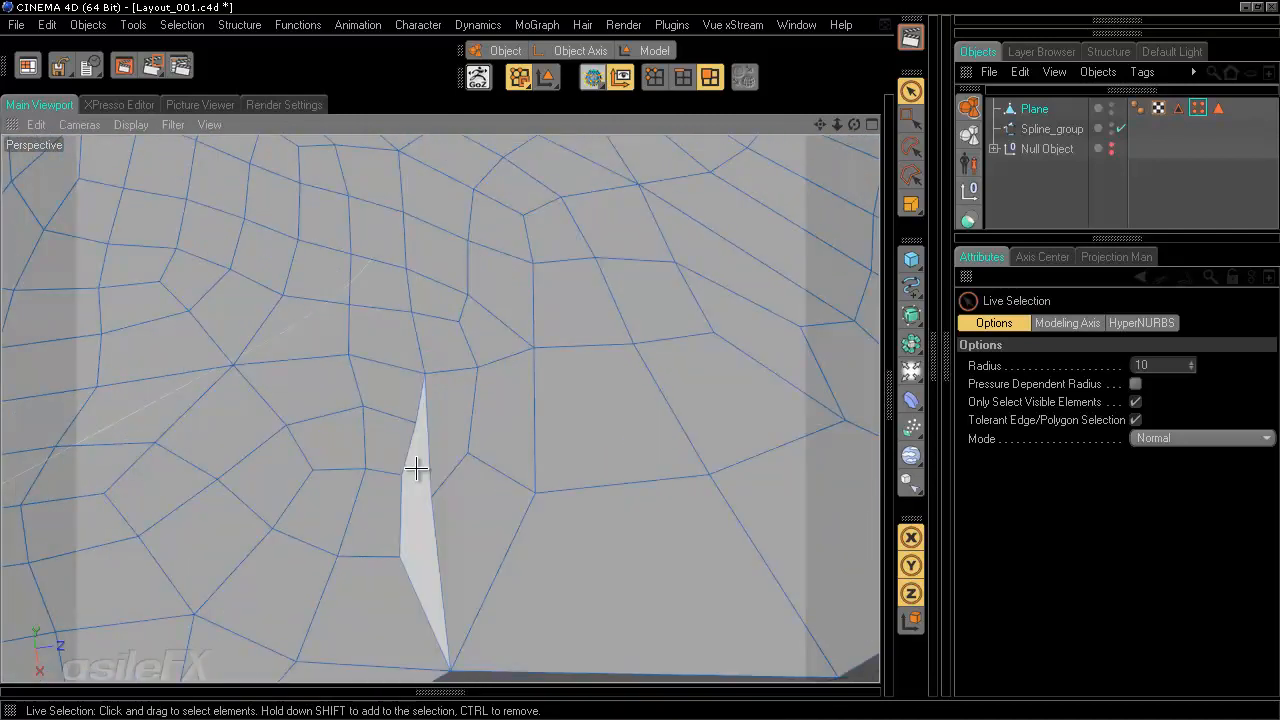
left_click(418, 468)
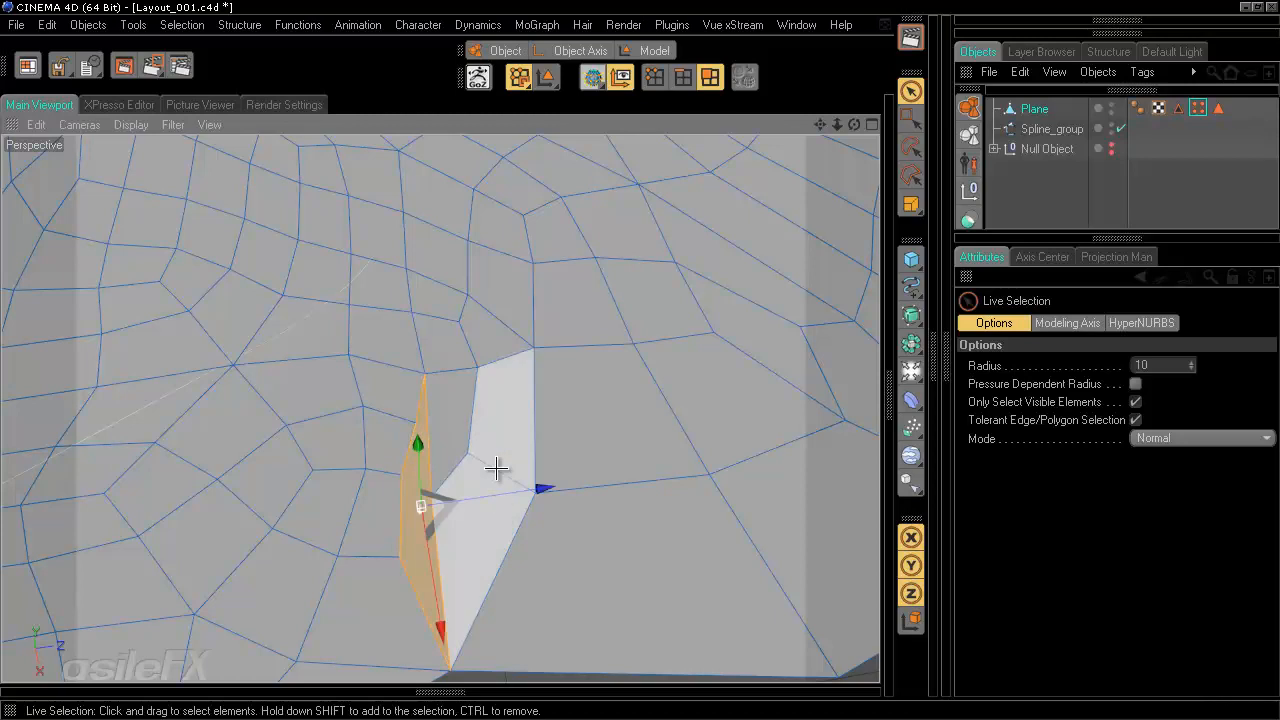
key("k")
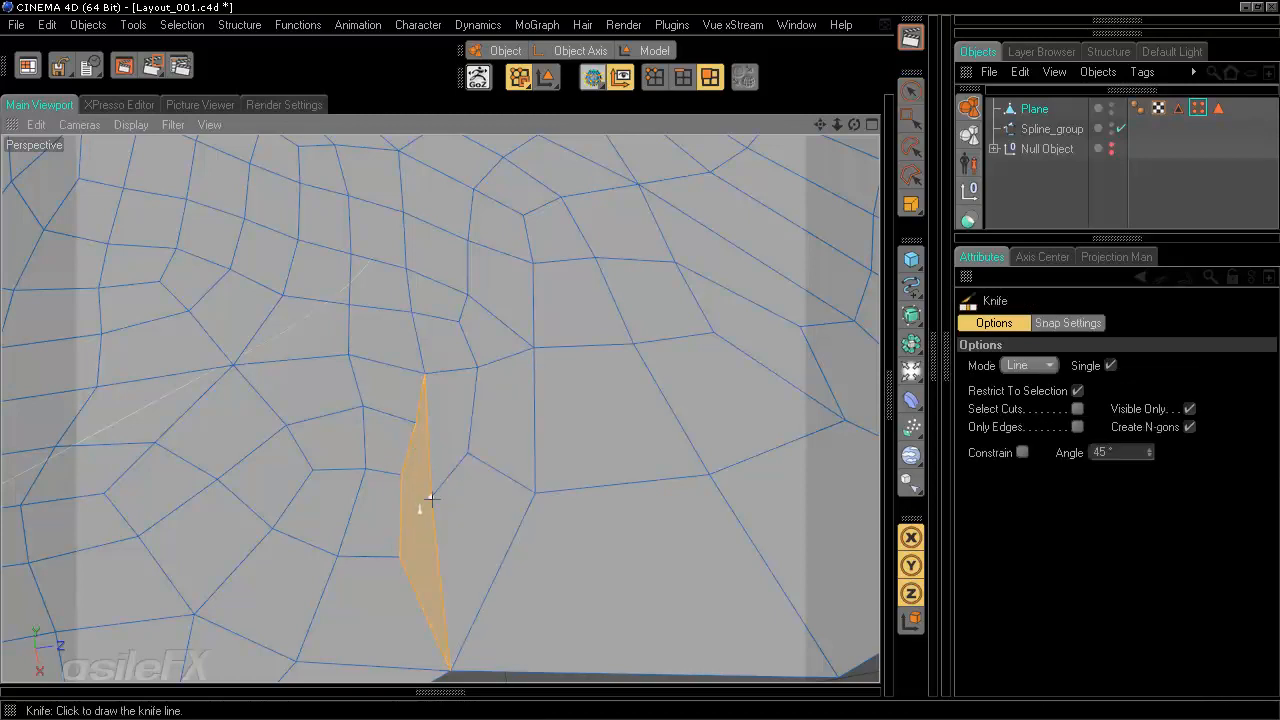
left_click(400, 474)
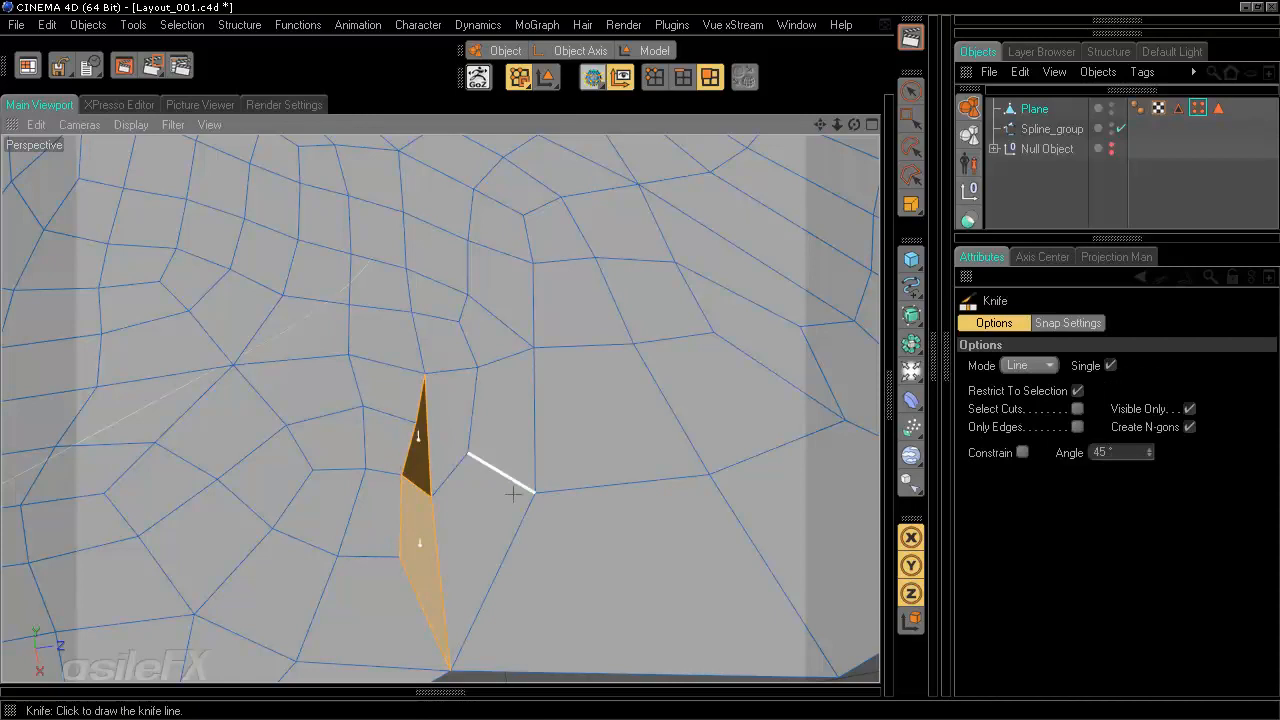
key("space")
scroll(583, 600, "down", 3)
left_click(582, 635)
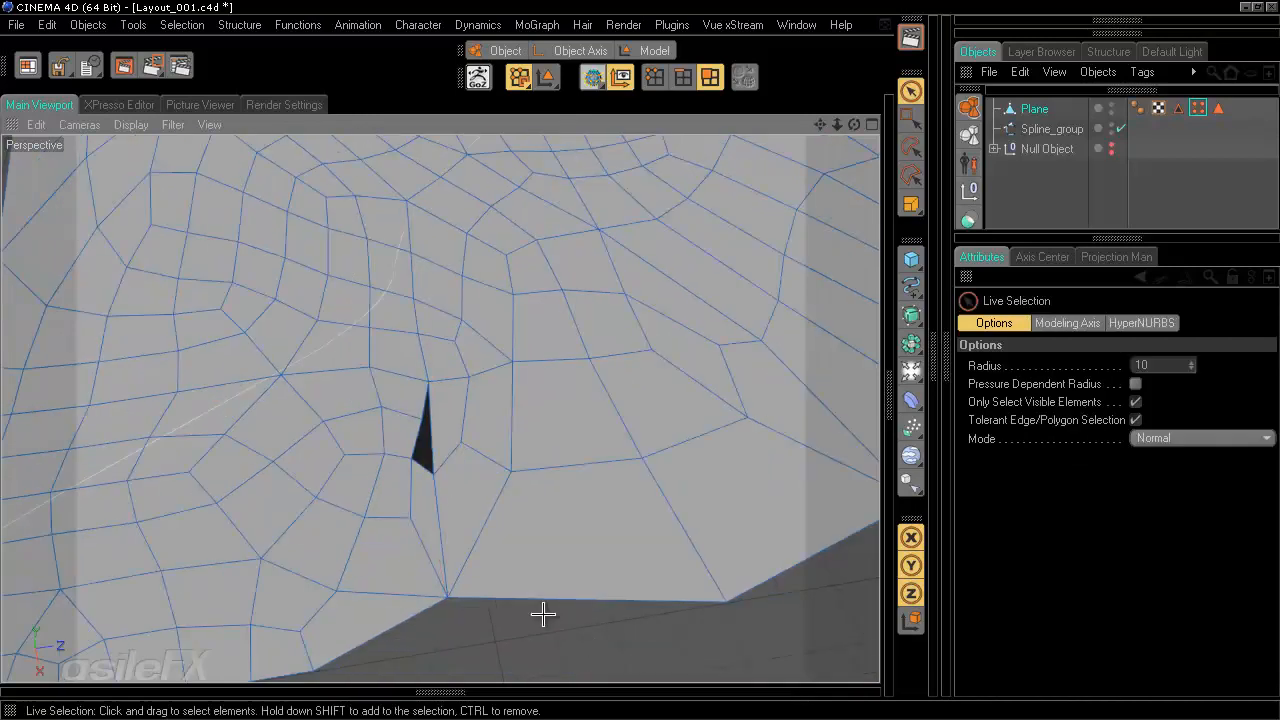
Step: In point mode, move the point beside the dark triangular fold away from the overlap along the Z axis, then deselect it
left_click_drag(543, 614, 465, 468, "alt")
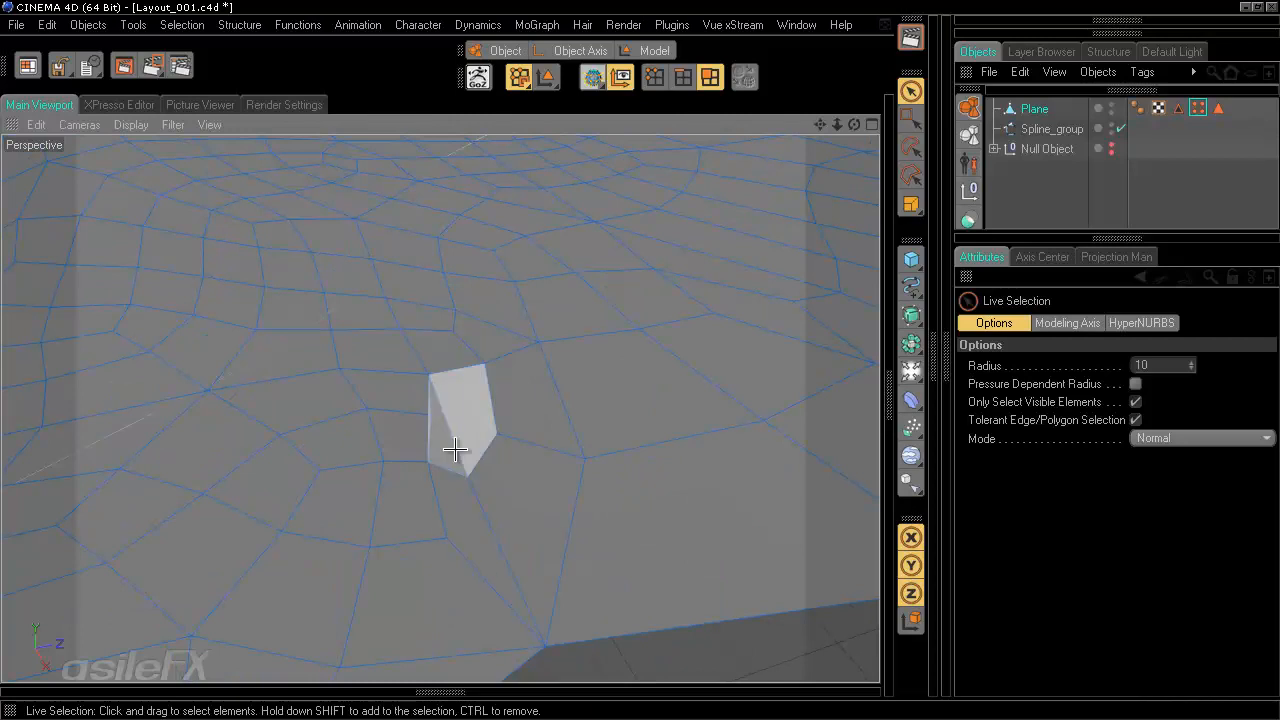
scroll(444, 452, "up", 3)
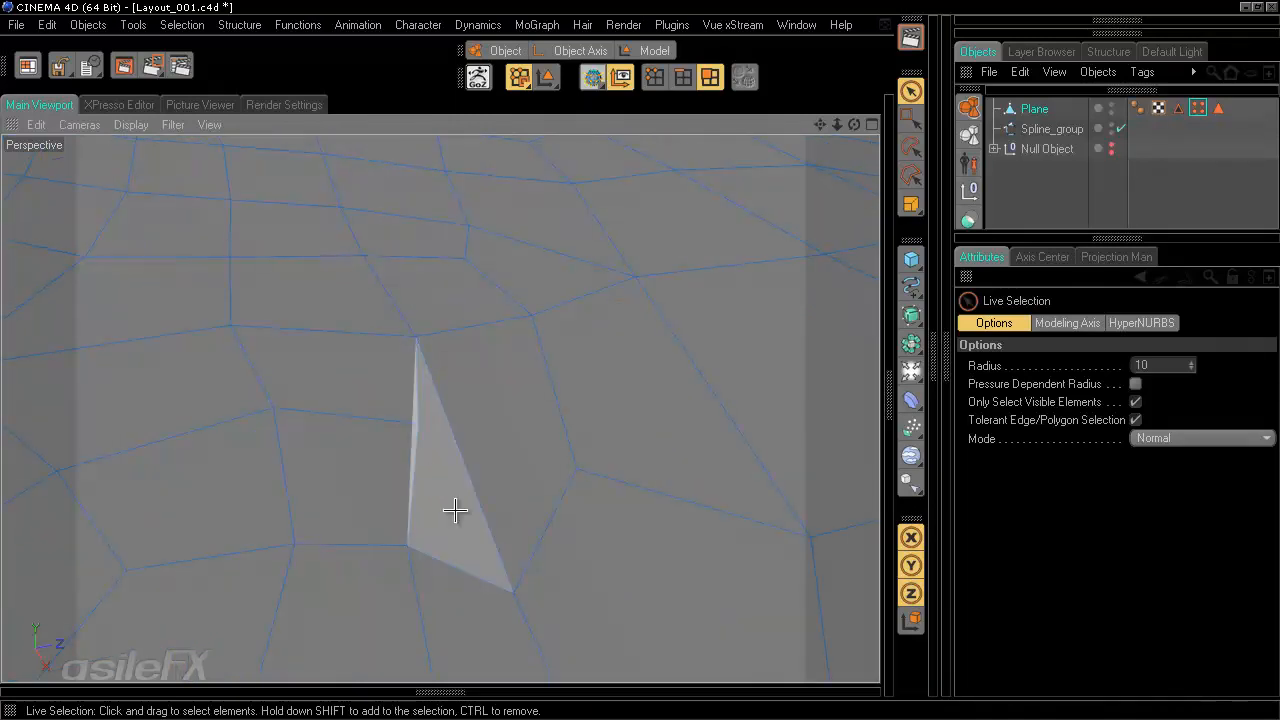
left_click_drag(466, 526, 348, 374, "alt")
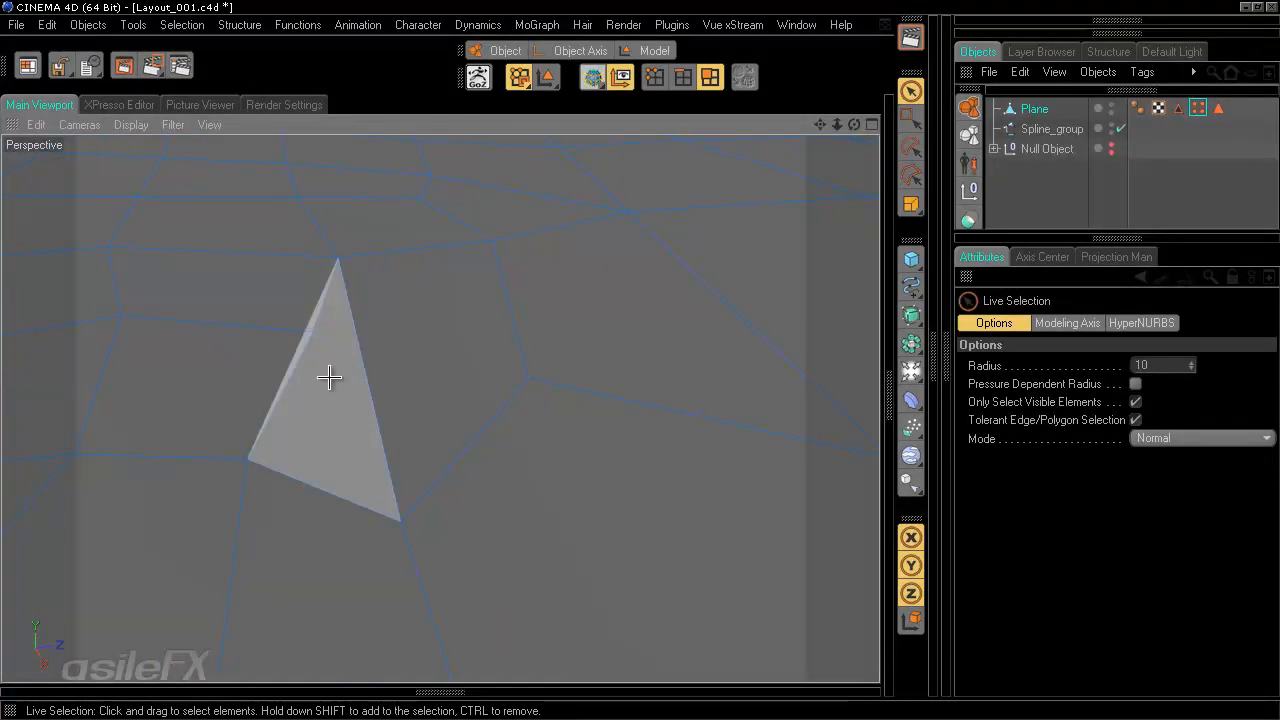
left_click(654, 77)
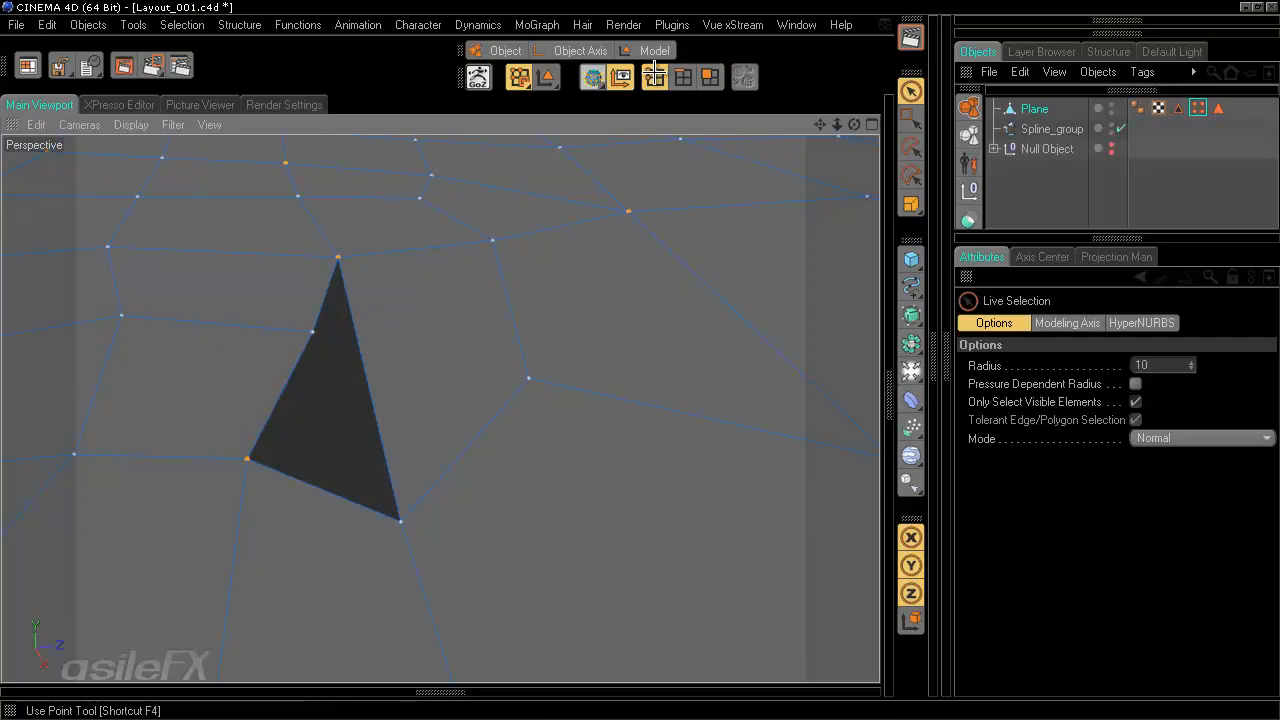
left_click(310, 330)
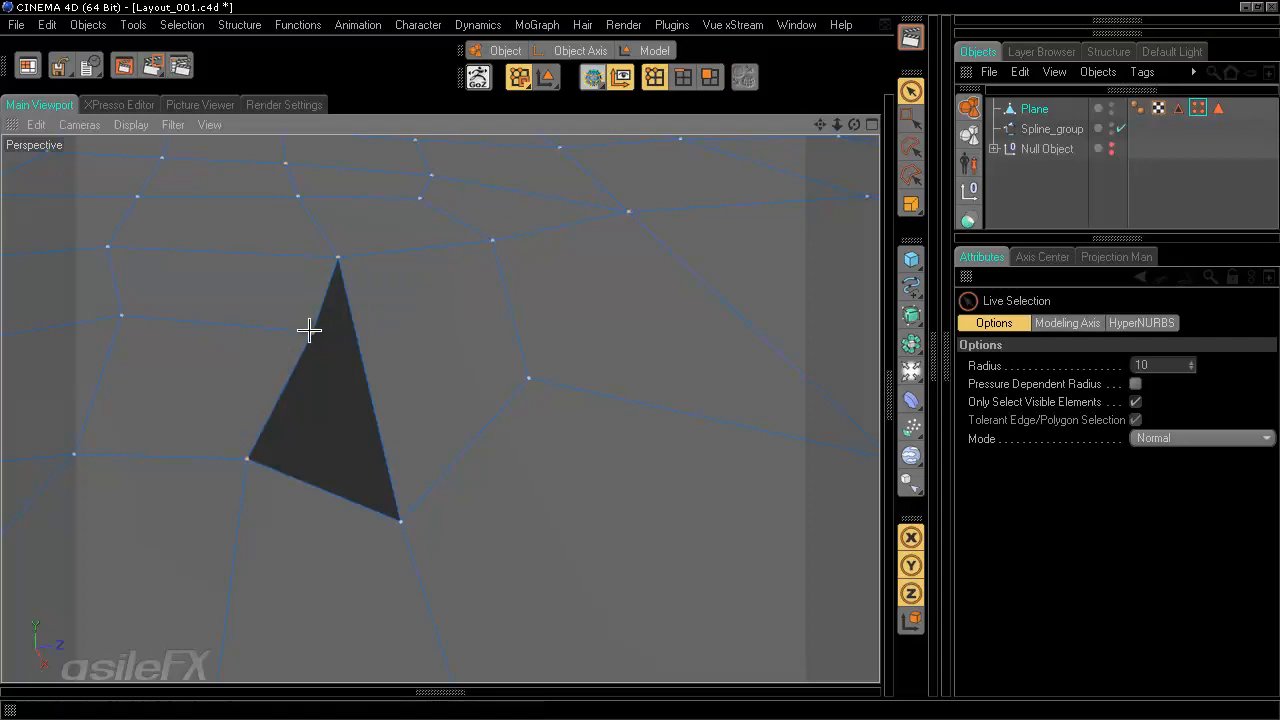
left_click_drag(385, 323, 362, 326)
left_click_drag(418, 369, 418, 260, "alt")
left_click_drag(640, 359, 640, 361, "alt")
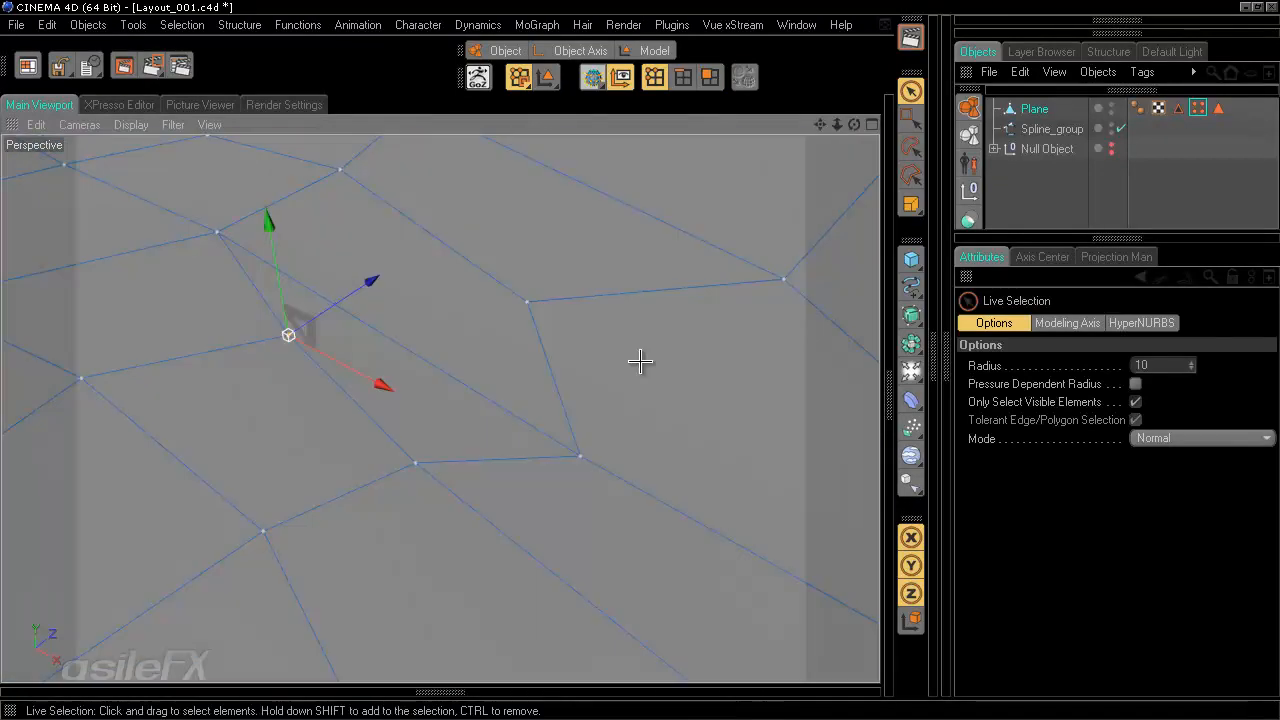
left_click_drag(374, 283, 349, 298)
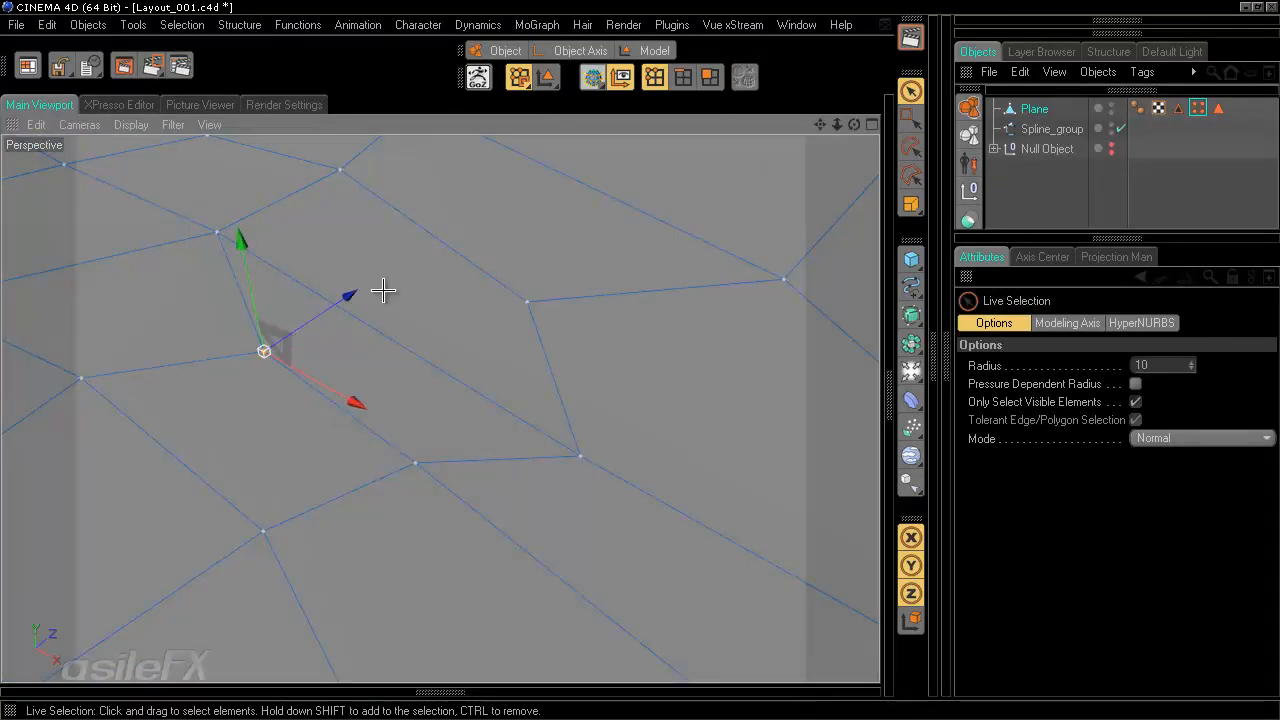
scroll(484, 348, "down", 5)
left_click(765, 525)
Step: Return to polygon mode and examine the ironed Plane's mesh from several sides
middle_click_drag(720, 408, 643, 357, "alt")
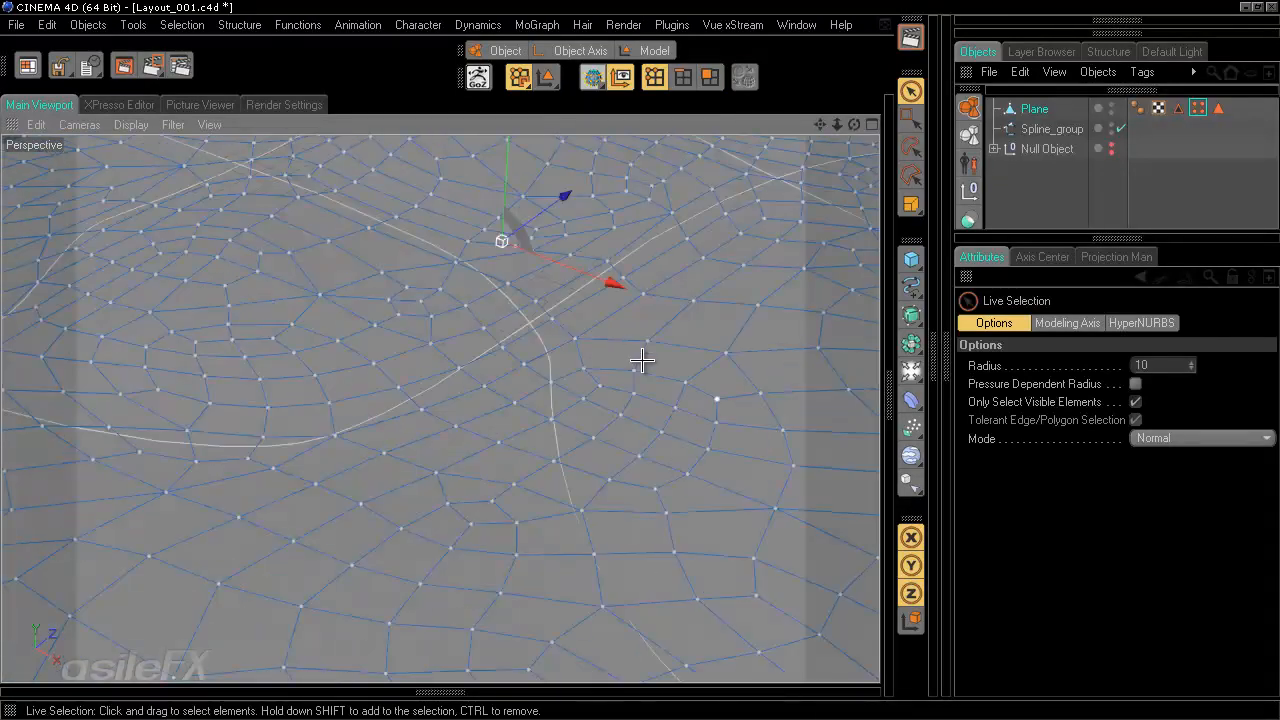
right_click_drag(643, 357, 642, 360, "alt")
middle_click_drag(606, 307, 607, 281, "alt")
left_click_drag(607, 281, 634, 272, "alt")
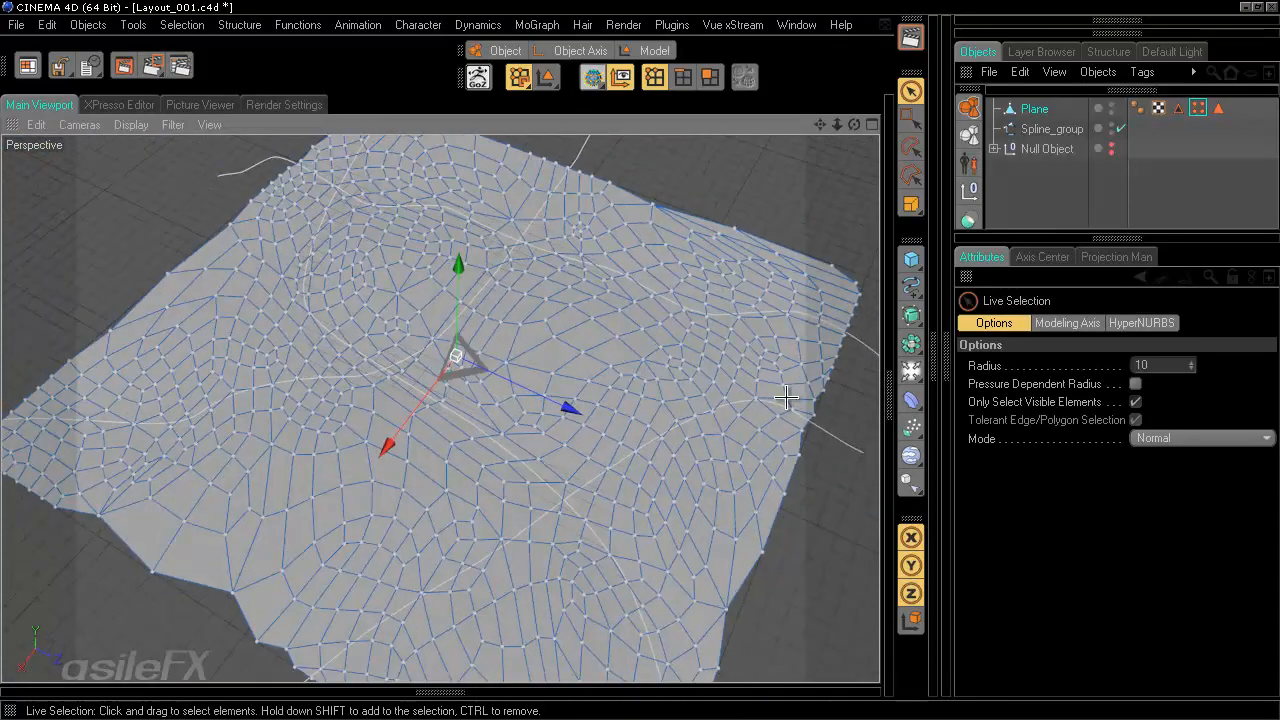
key("Return")
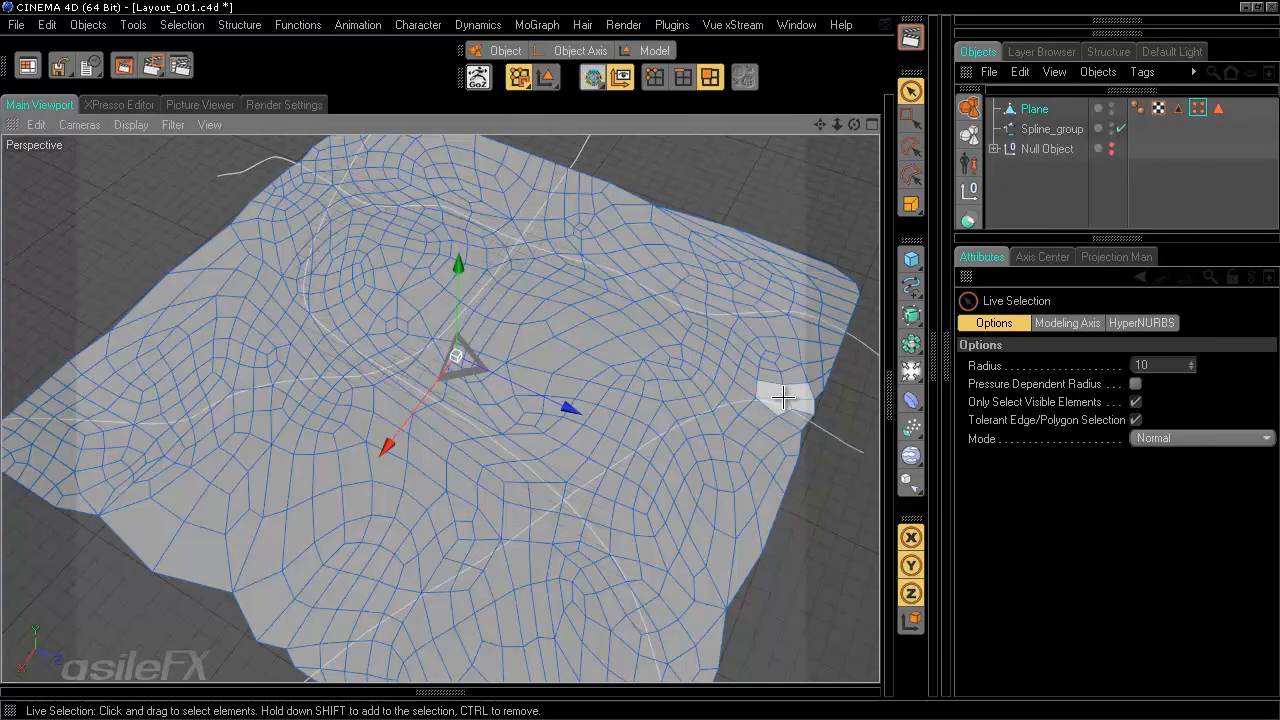
left_click_drag(714, 457, 640, 362, "alt")
middle_click_drag(737, 480, 717, 436, "alt")
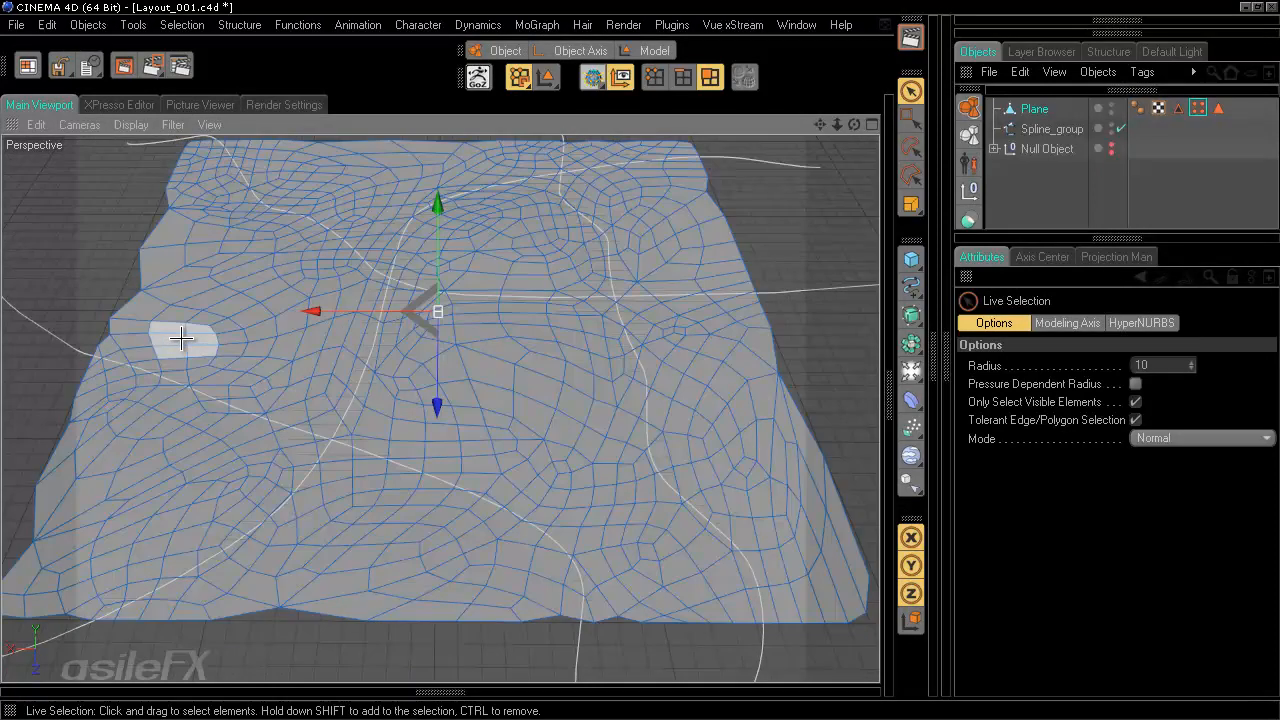
left_click_drag(806, 377, 638, 358, "alt")
scroll(638, 358, "up", 5)
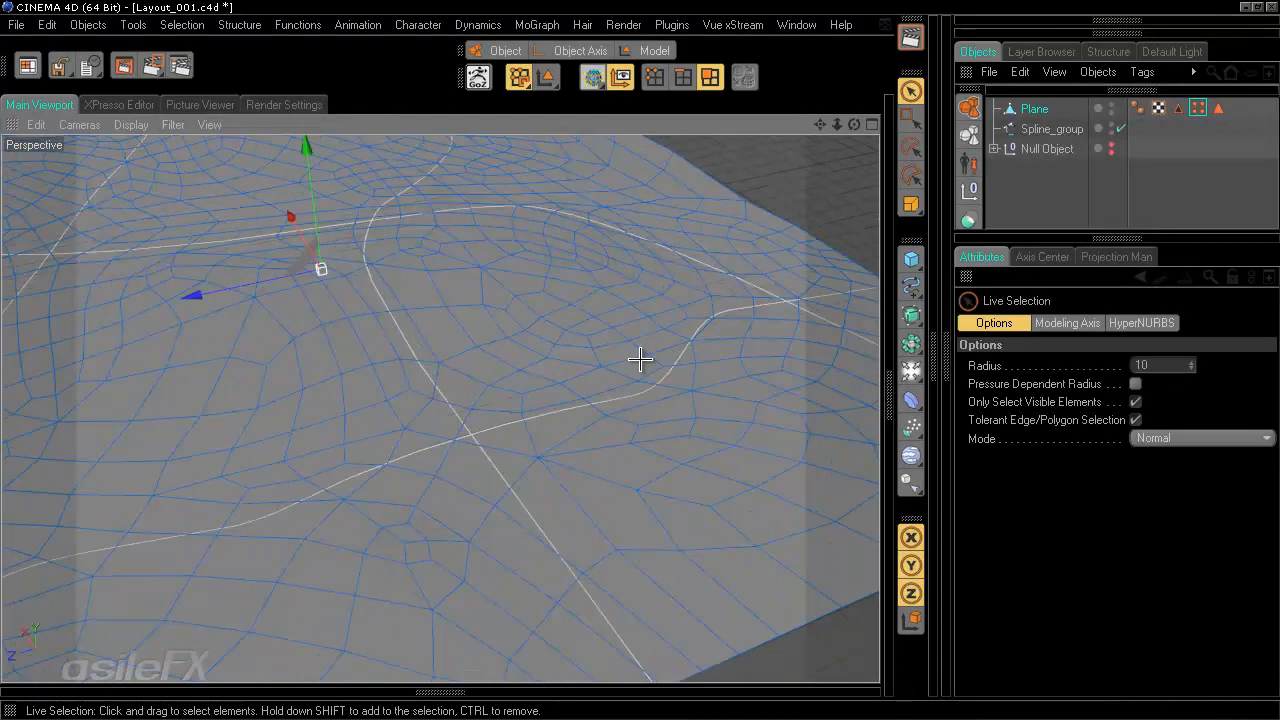
scroll(640, 359, "down", 3)
middle_click_drag(640, 359, 734, 385, "alt")
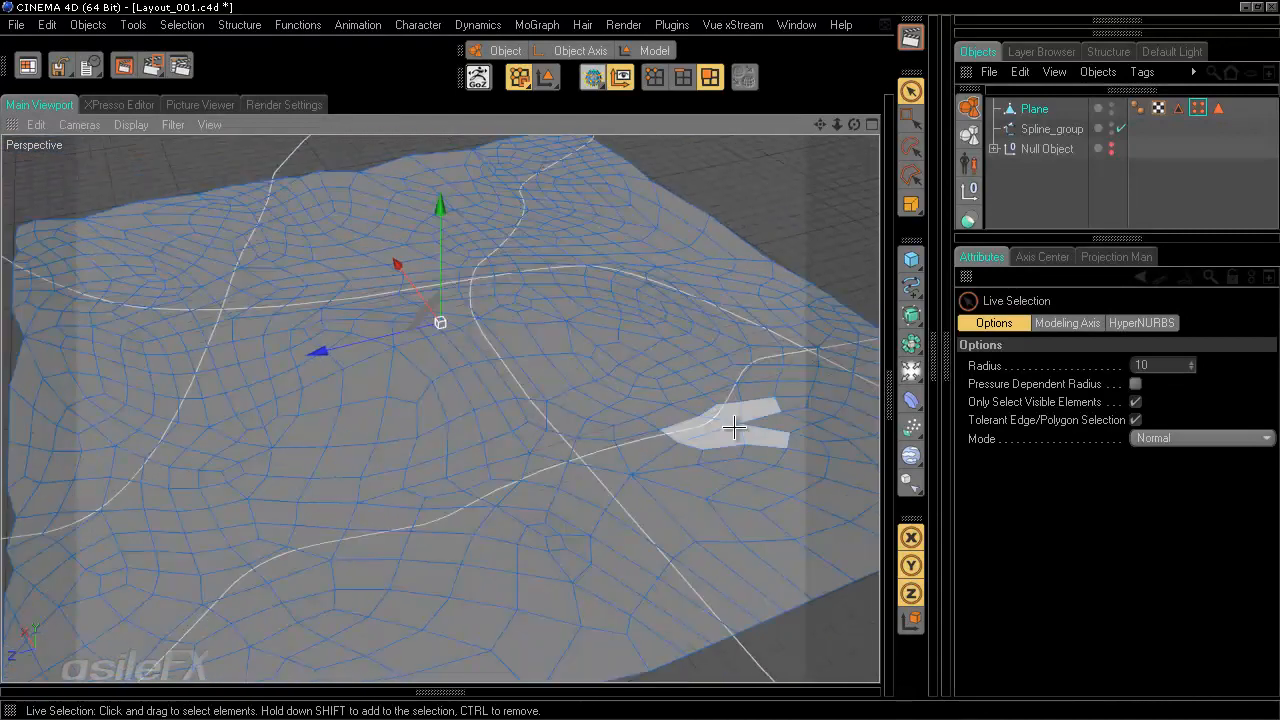
Step: Select irregular bands of polygons along the spline curves across the Plane with Live Selection at Radius 10
mouse_move(80, 271)
left_mouse_down()
mouse_move(40, 280)
mouse_move(157, 271)
mouse_move(179, 337)
mouse_move(130, 360)
mouse_move(452, 278)
mouse_move(554, 316)
mouse_move(749, 303)
mouse_move(831, 366)
mouse_move(943, 339)
mouse_move(831, 355)
mouse_move(660, 440)
mouse_move(554, 474)
mouse_move(554, 390)
mouse_move(428, 414)
mouse_move(446, 580)
mouse_move(177, 609)
mouse_move(95, 645)
left_mouse_up()
mouse_move(77, 714)
left_mouse_down("shift")
mouse_move(466, 506)
mouse_move(529, 534)
mouse_move(660, 486)
left_mouse_up("shift")
scroll(773, 491, "down", 2)
left_click_drag(583, 376, 578, 405, "alt")
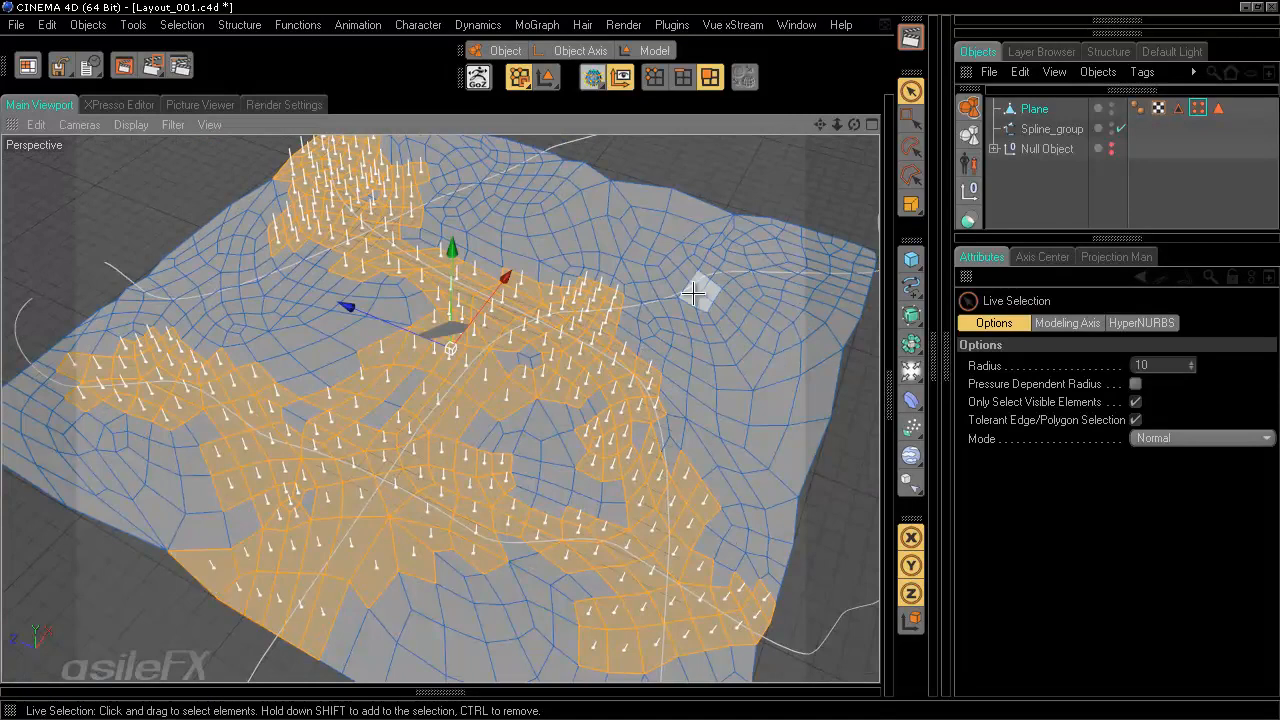
mouse_move(646, 306)
left_mouse_down()
mouse_move(820, 250)
mouse_move(862, 255)
left_mouse_up()
mouse_move(862, 357)
left_mouse_down()
mouse_move(857, 266)
mouse_move(665, 286)
mouse_move(459, 283)
mouse_move(508, 187)
mouse_move(550, 165)
mouse_move(460, 195)
mouse_move(421, 222)
mouse_move(432, 240)
left_mouse_up()
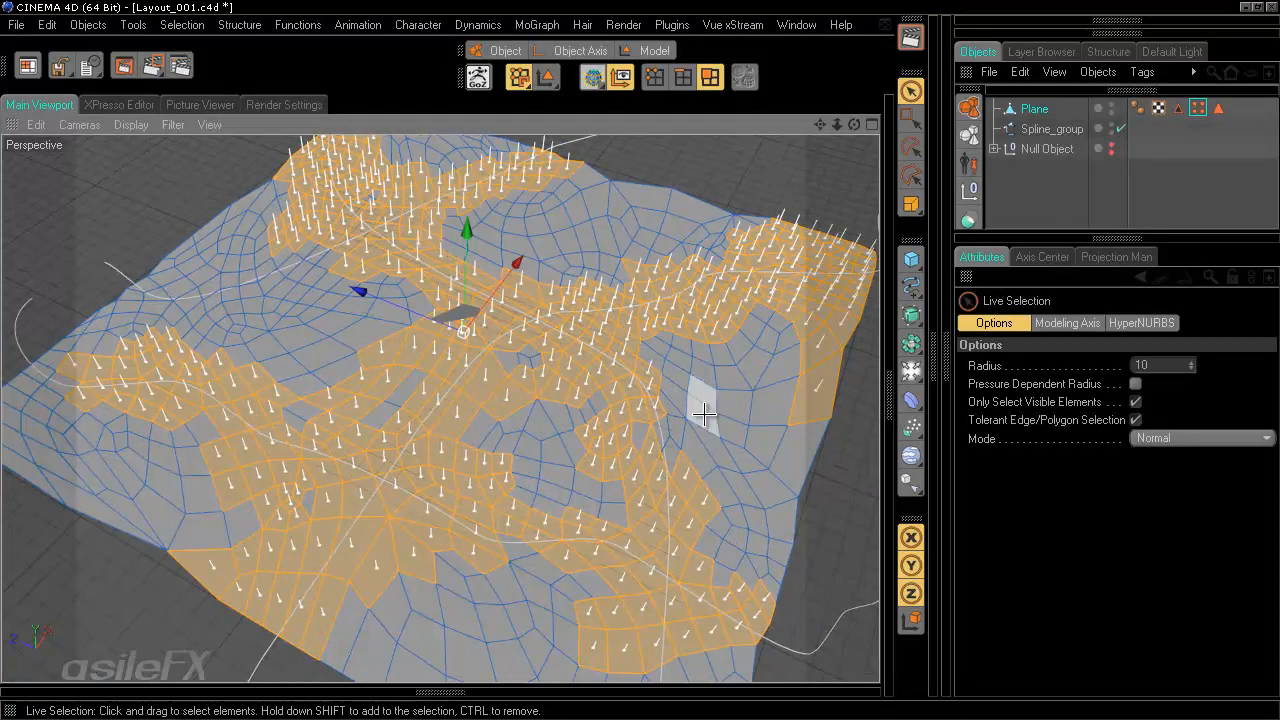
mouse_move(134, 268)
left_mouse_down("shift")
mouse_move(178, 302)
mouse_move(409, 190)
left_mouse_up("shift")
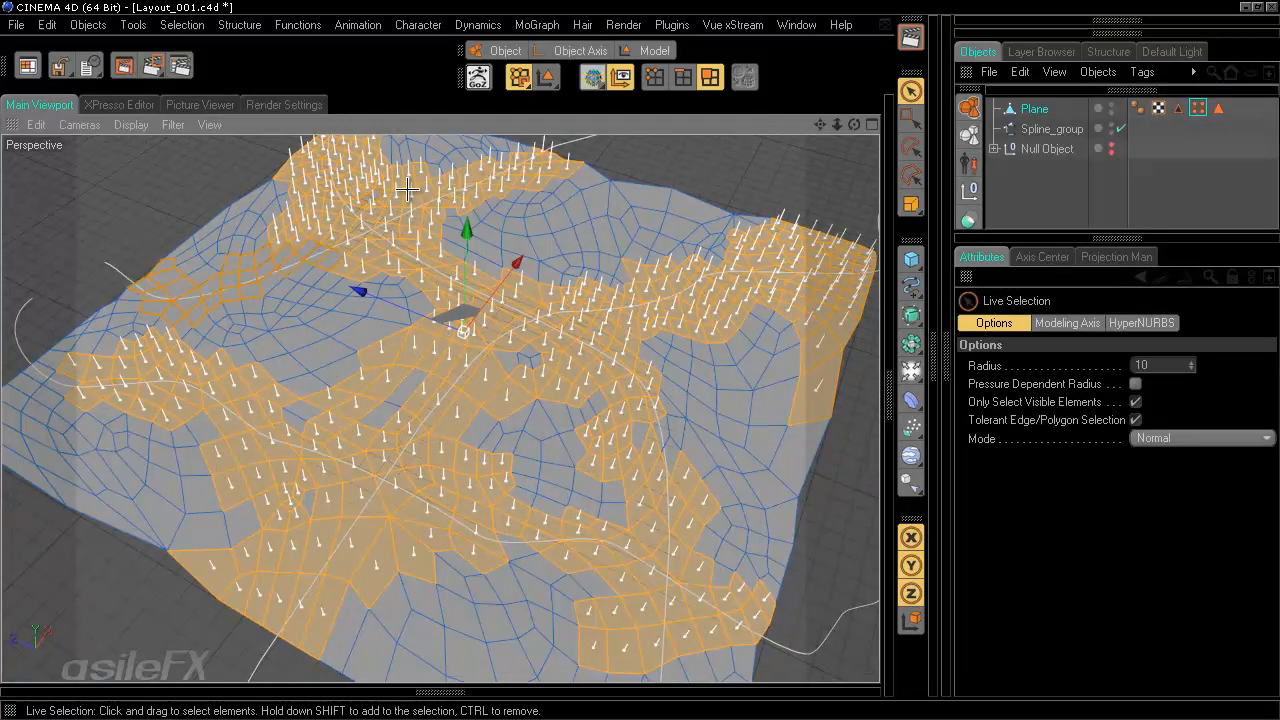
Step: Refine the polygon selection around the curves and remove the band of polygons bridging the gap near the Plane's center
mouse_move(650, 458)
left_mouse_down("alt")
mouse_move(638, 357)
mouse_move(656, 453)
left_mouse_up("alt")
middle_click_drag(766, 446, 703, 458, "alt")
scroll(760, 447, "up", 2)
left_click_drag(755, 447, 680, 434, "alt")
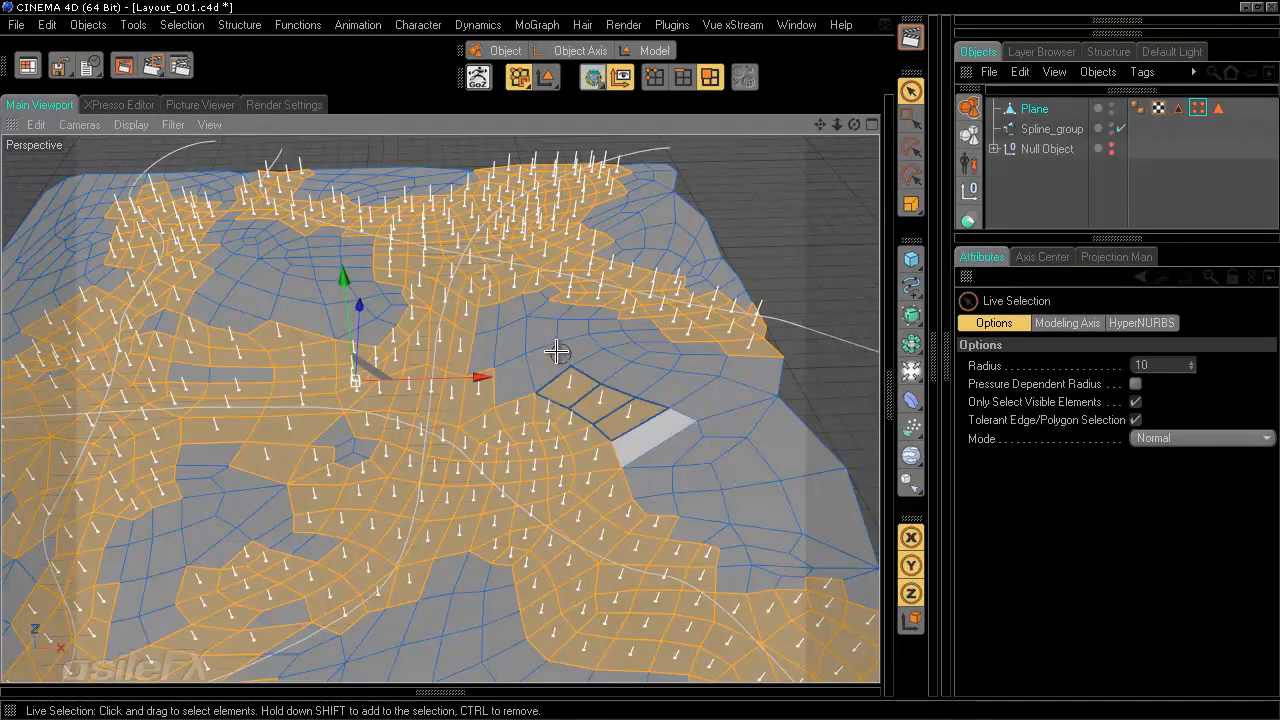
left_click_drag(623, 423, 643, 357, "alt")
left_click_drag(566, 465, 571, 471, "alt")
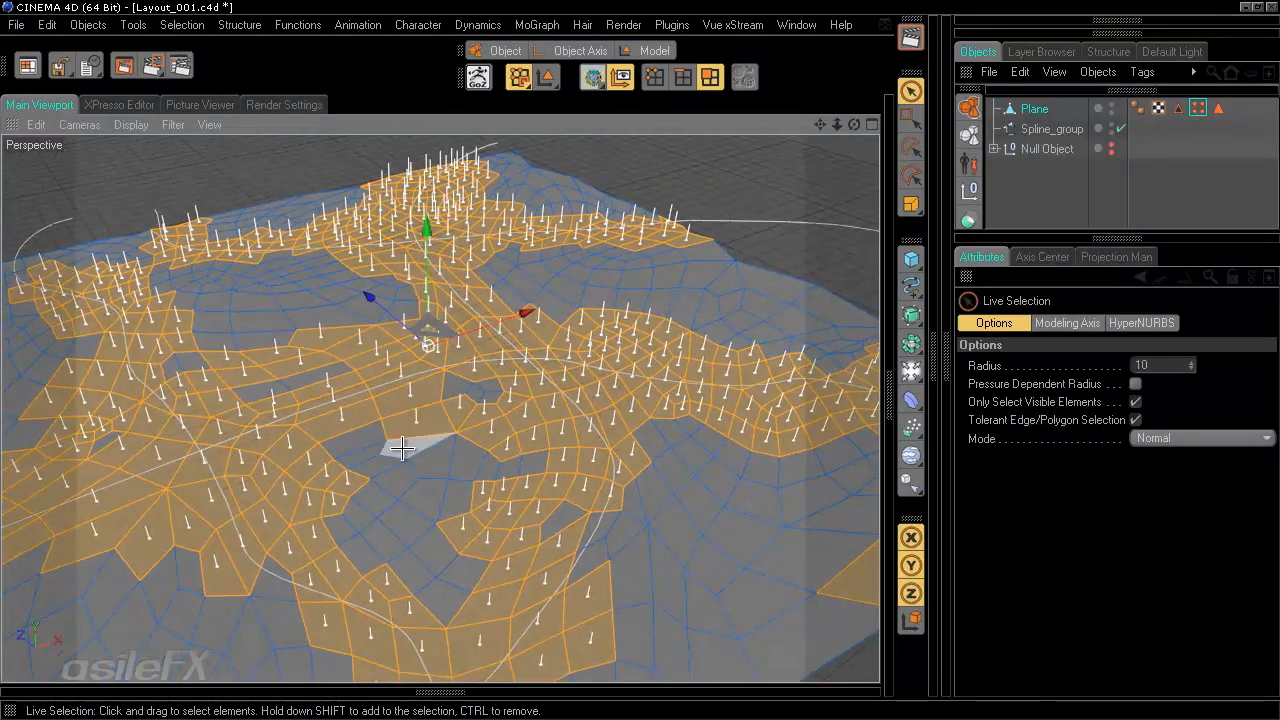
mouse_move(400, 440)
left_mouse_down("ctrl")
mouse_move(410, 415)
mouse_move(330, 368)
left_mouse_up("ctrl")
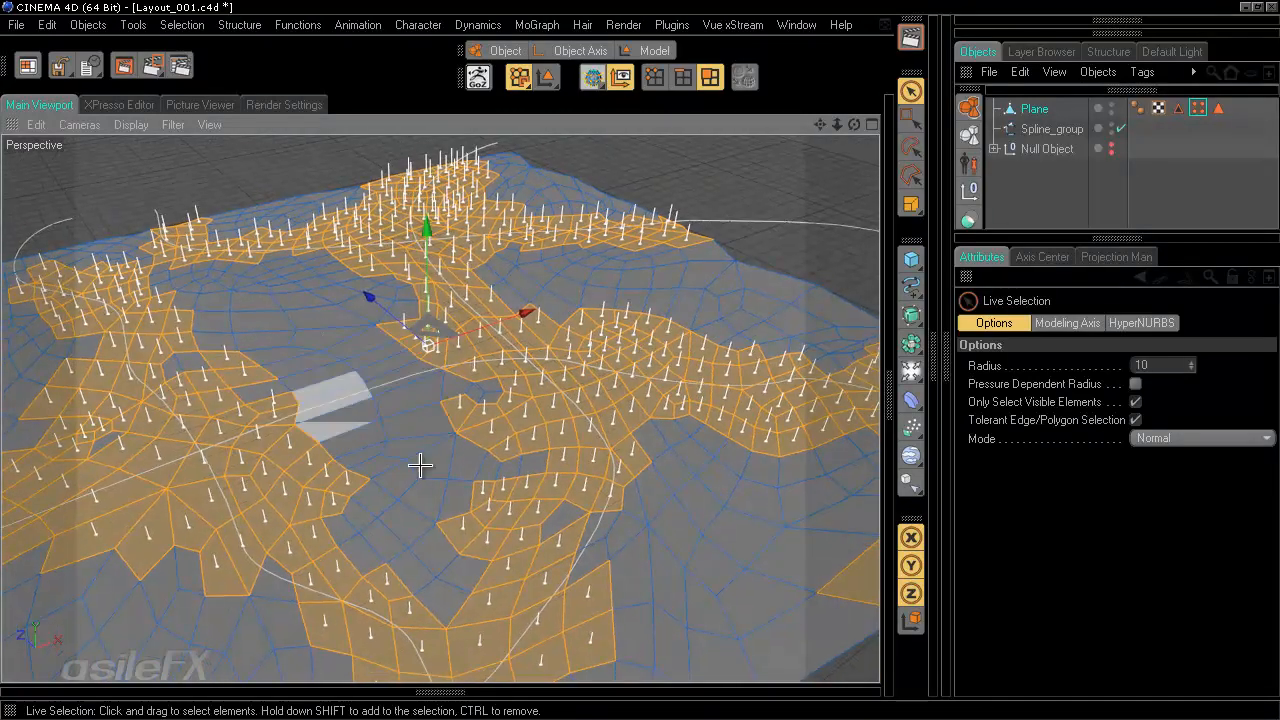
Step: Add a small spur of polygons beside the spline band and a patch reaching the Plane's outer edge to the selection
left_click_drag(555, 505, 566, 492, "alt")
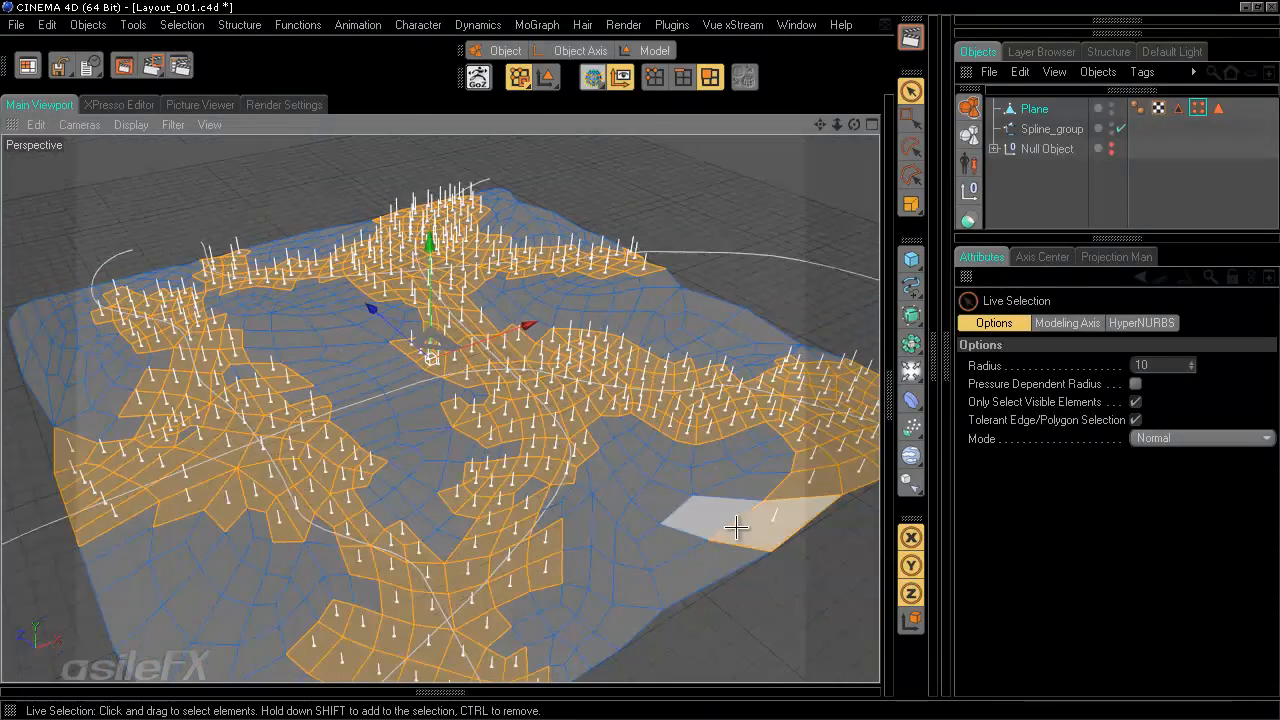
left_click_drag(737, 526, 643, 357, "alt")
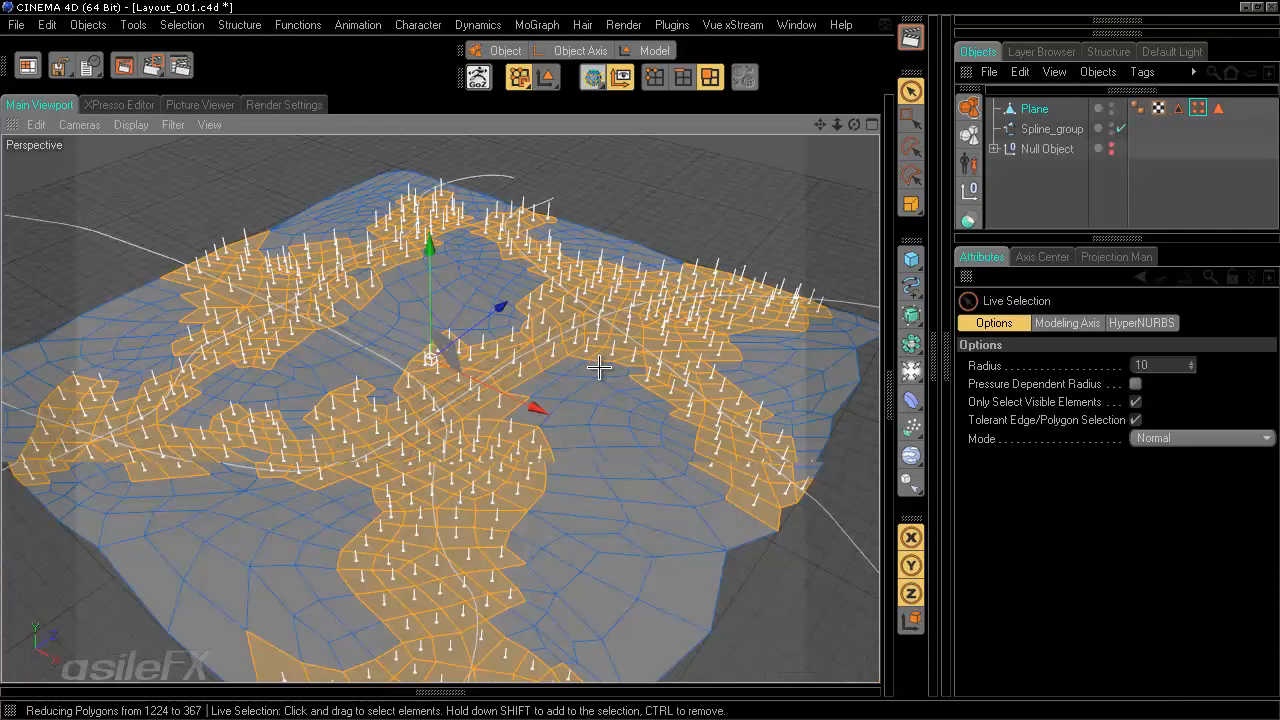
left_click_drag(599, 368, 643, 357, "alt")
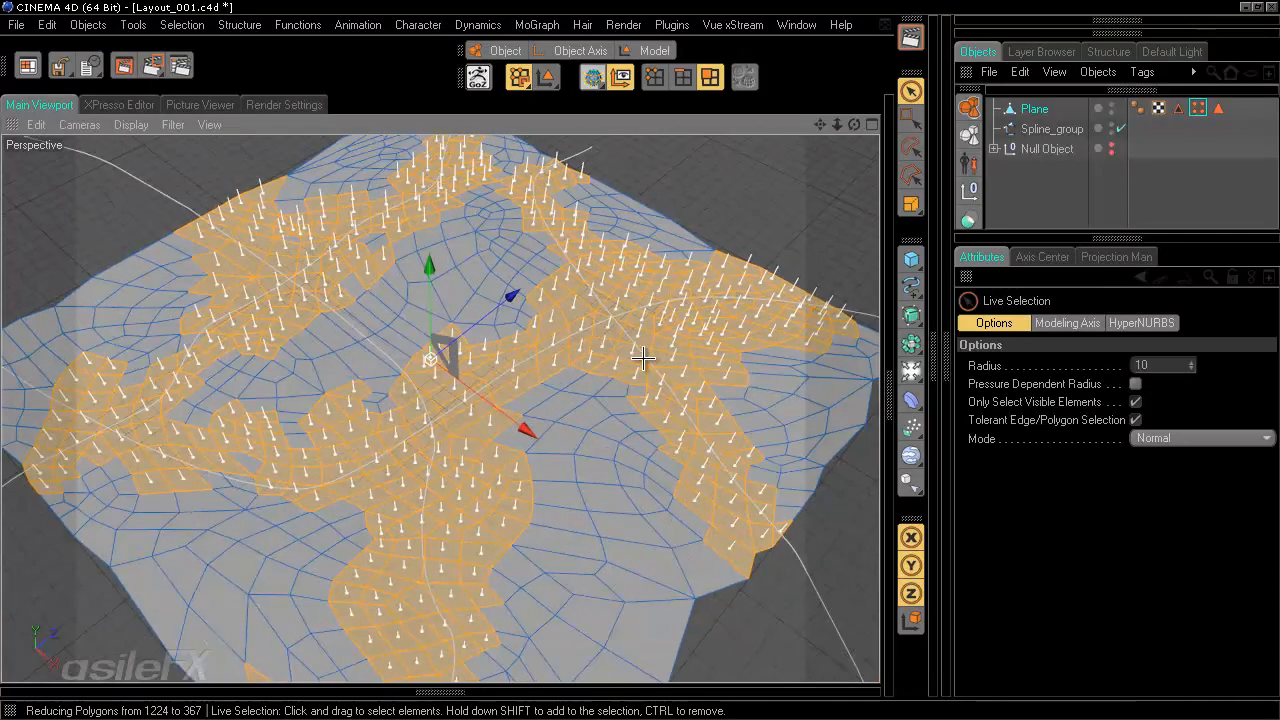
left_click_drag(606, 597, 607, 643, "shift")
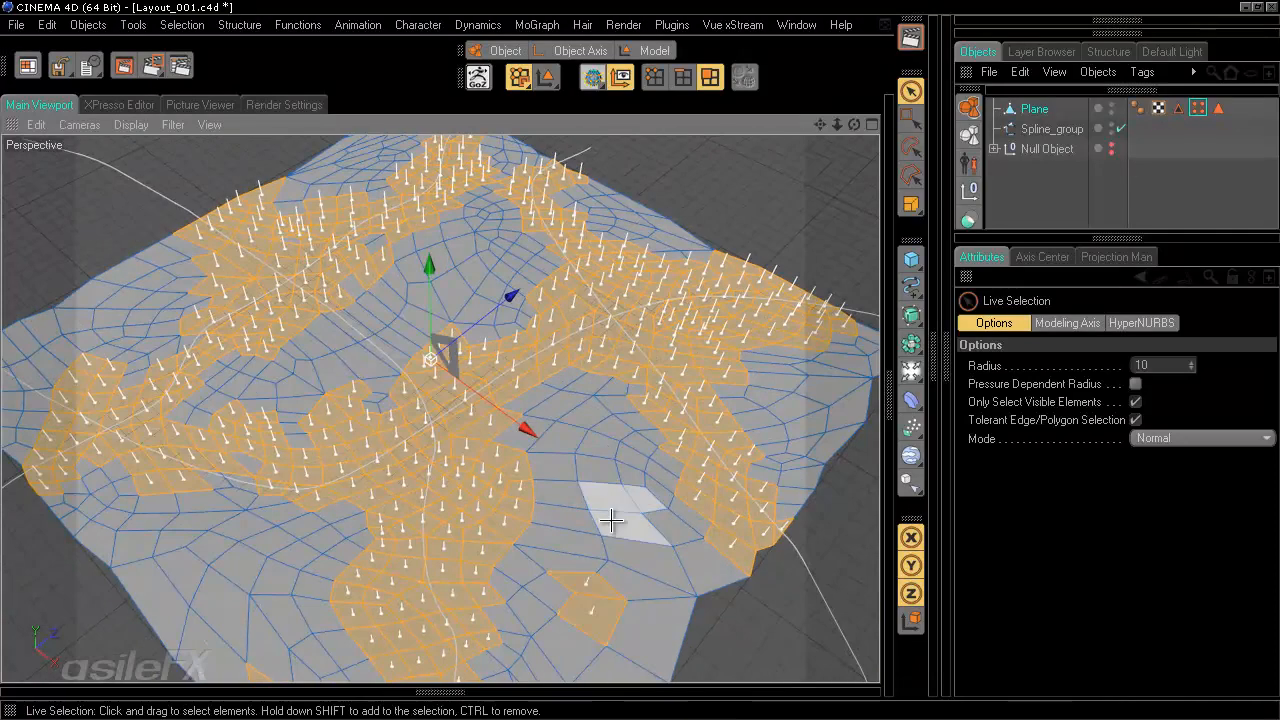
left_click(571, 563, "shift")
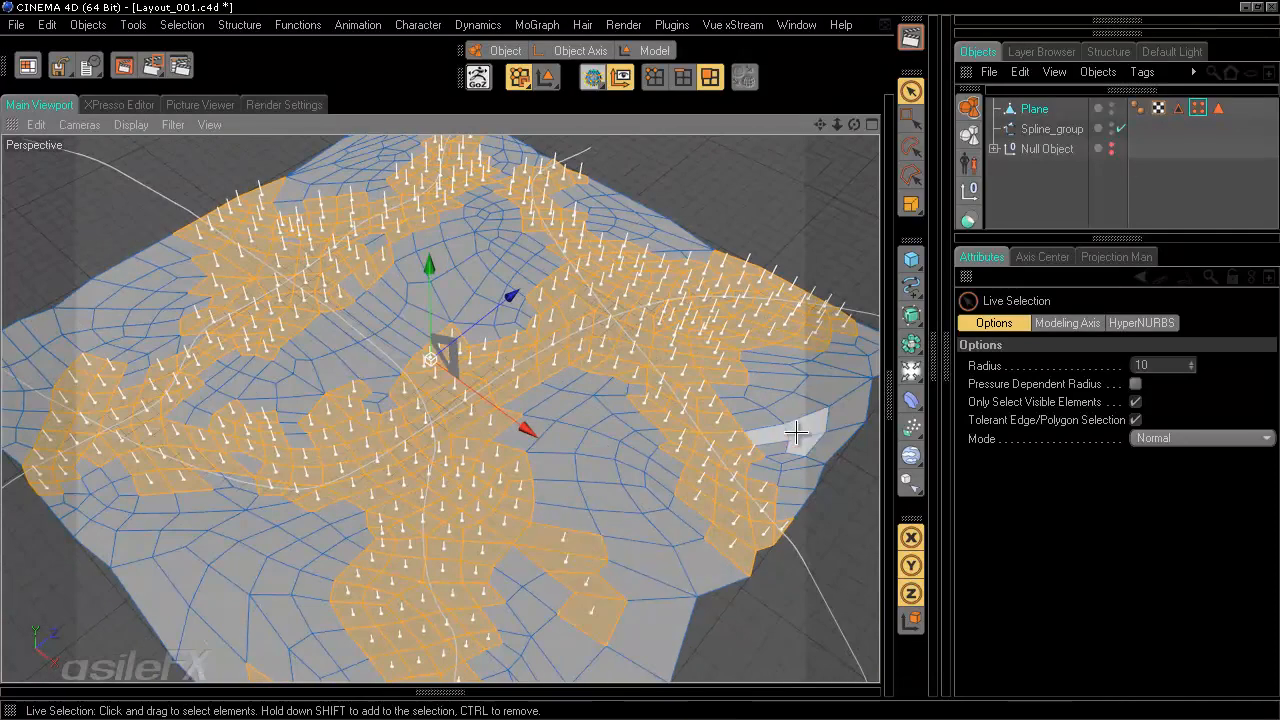
mouse_move(797, 432)
left_mouse_down("shift")
mouse_move(768, 420)
mouse_move(766, 482)
mouse_move(797, 458)
mouse_move(831, 508)
left_mouse_up("shift")
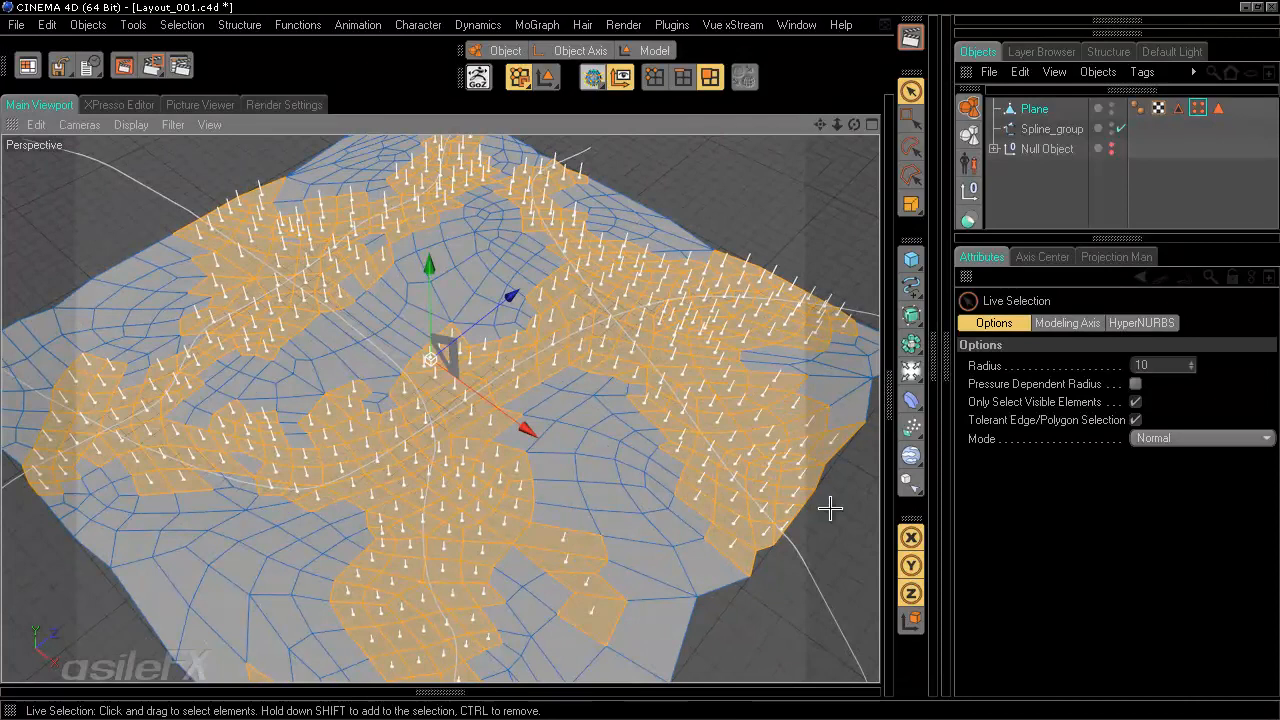
Step: Store the Plane's selected spline-band polygons in a new polygon selection tag with Set Selection
left_click_drag(415, 456, 641, 361, "alt")
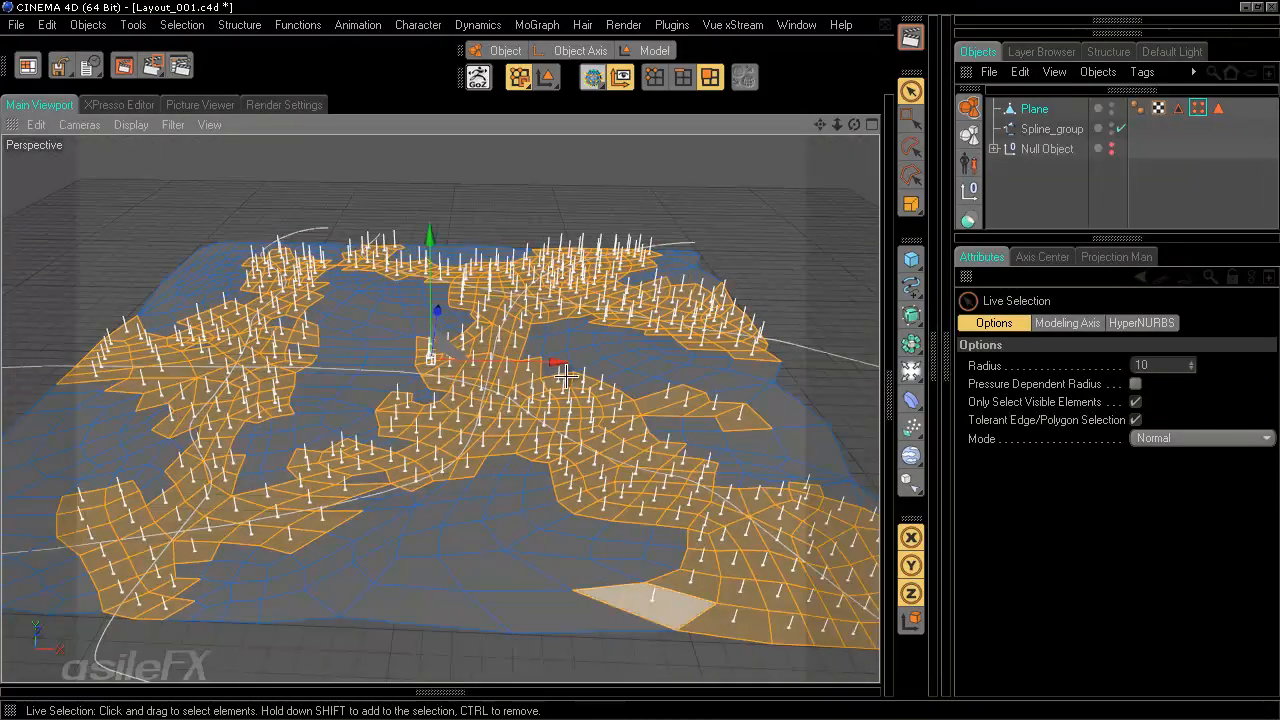
left_click(1080, 163)
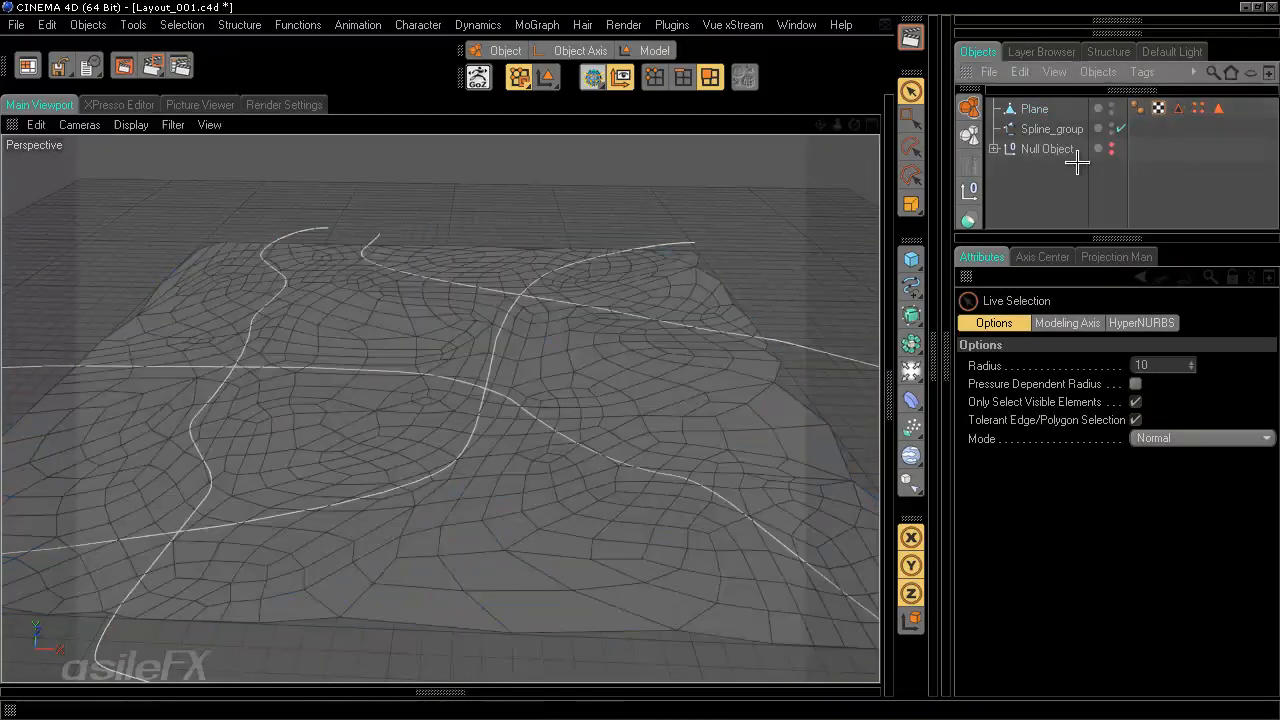
left_click(1025, 106)
left_click(181, 24)
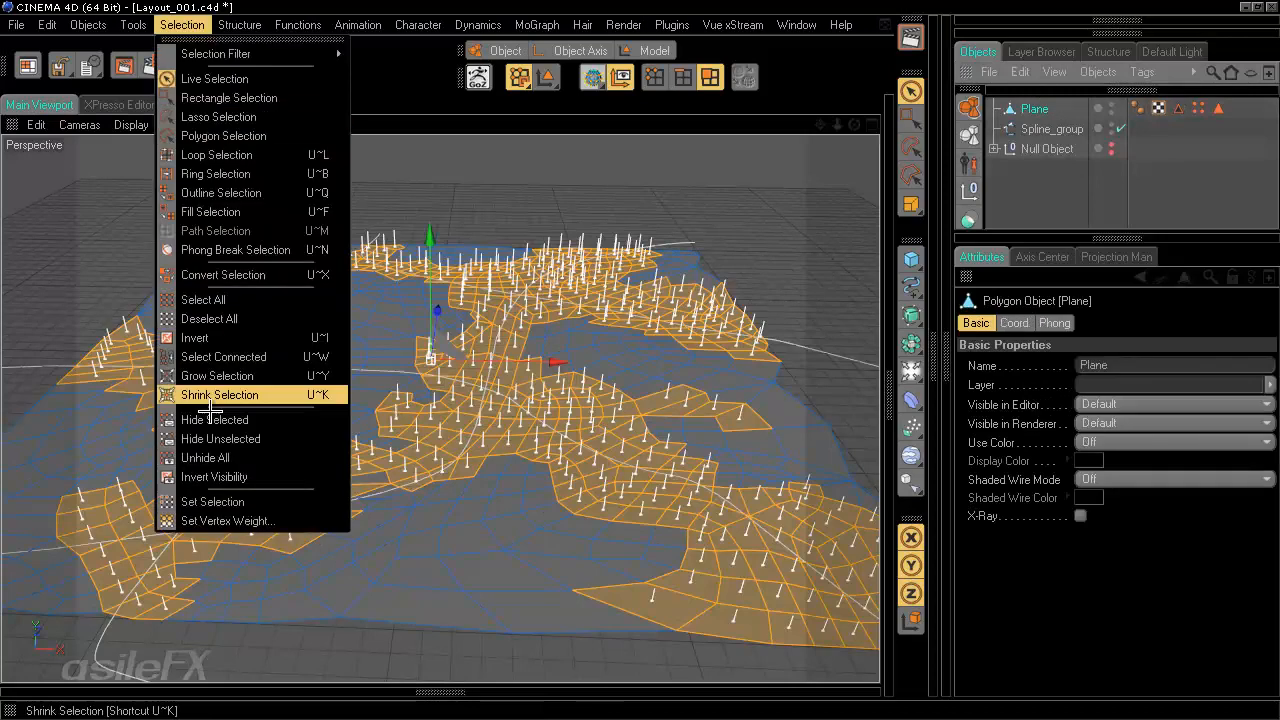
left_click(215, 500)
Step: Reselect the Plane object and switch to edge mode
left_click(1119, 190)
left_click(1033, 108)
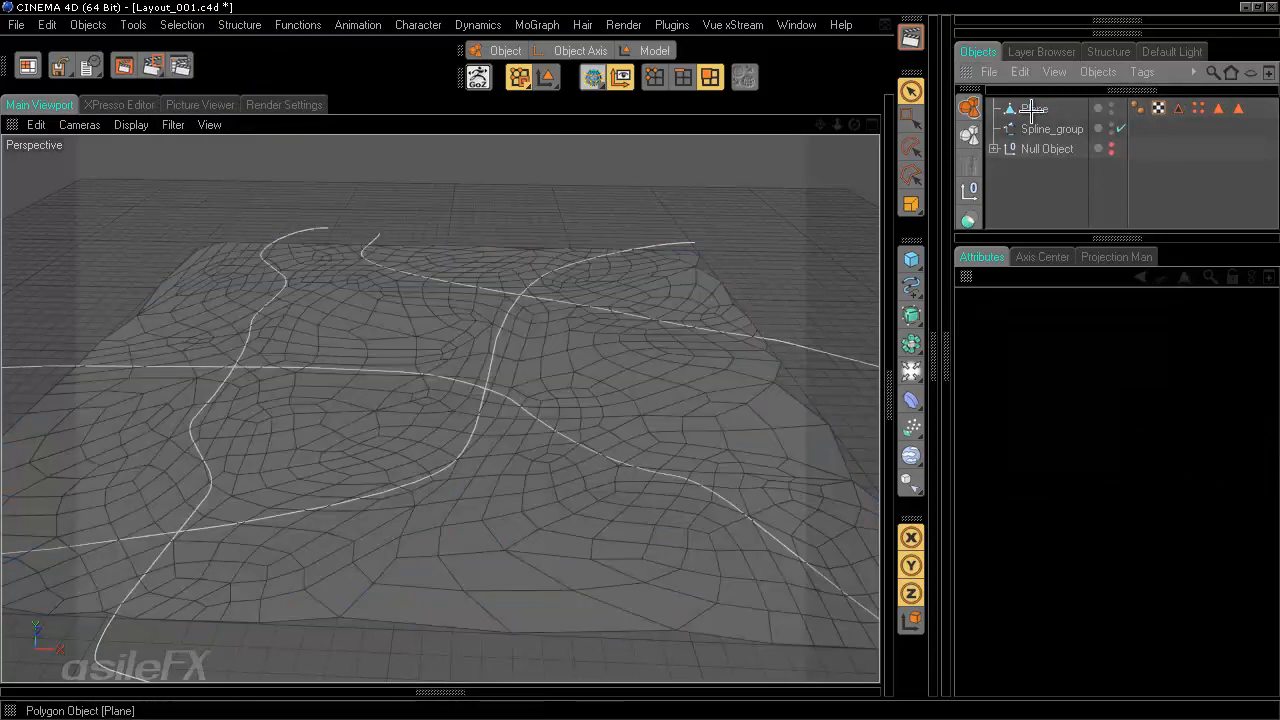
left_click(681, 77)
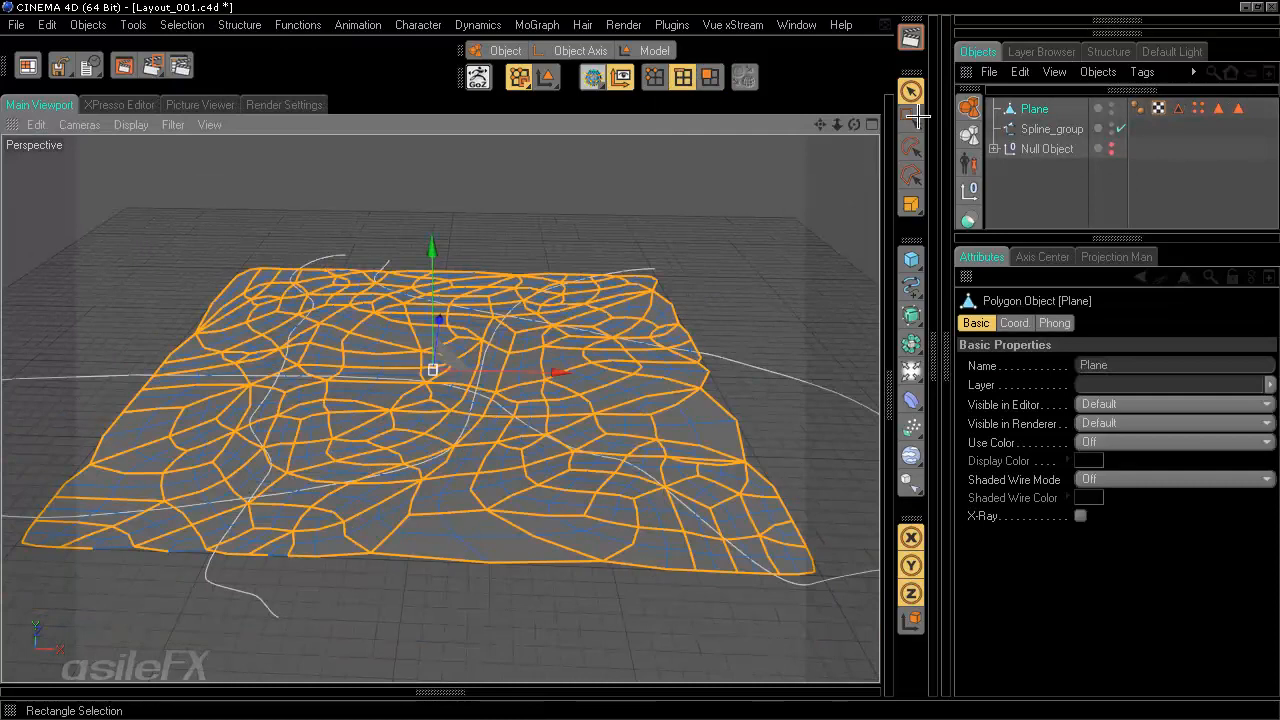
Step: Select all edges of the Plane with Rectangle Selection and store them with Set Selection as an edge selection tag
left_click(910, 117)
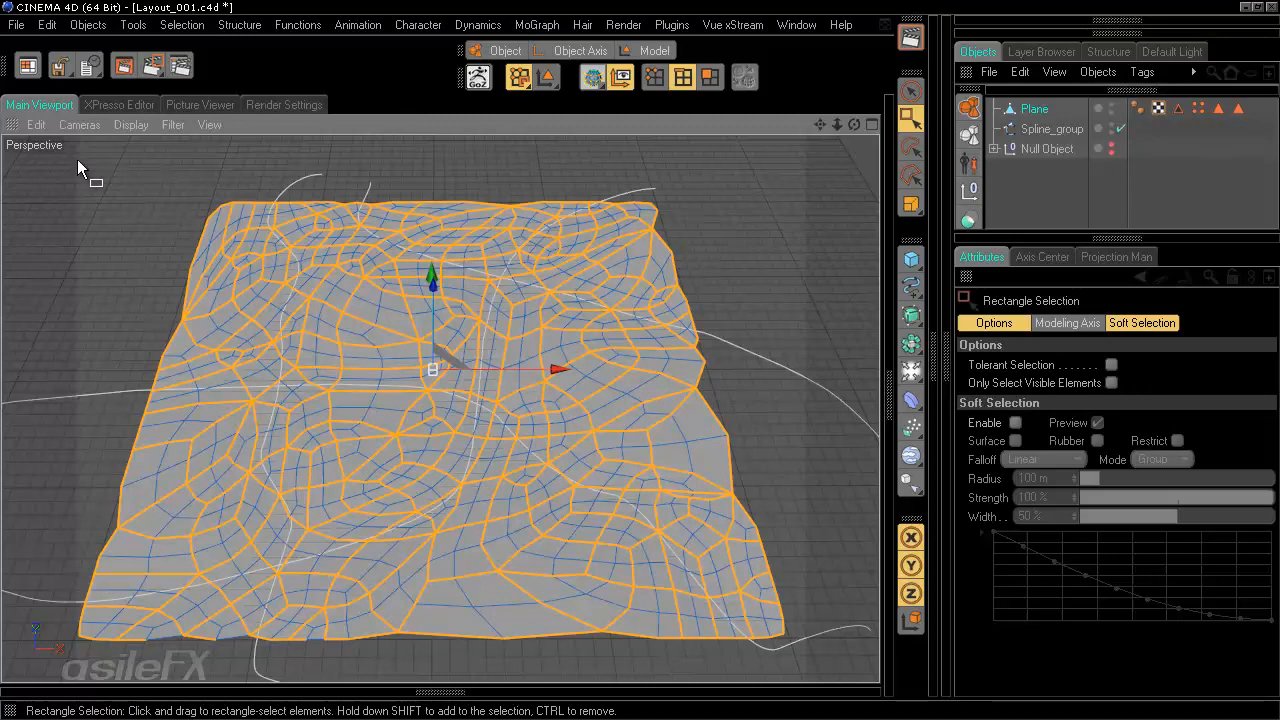
left_click_drag(36, 152, 845, 685)
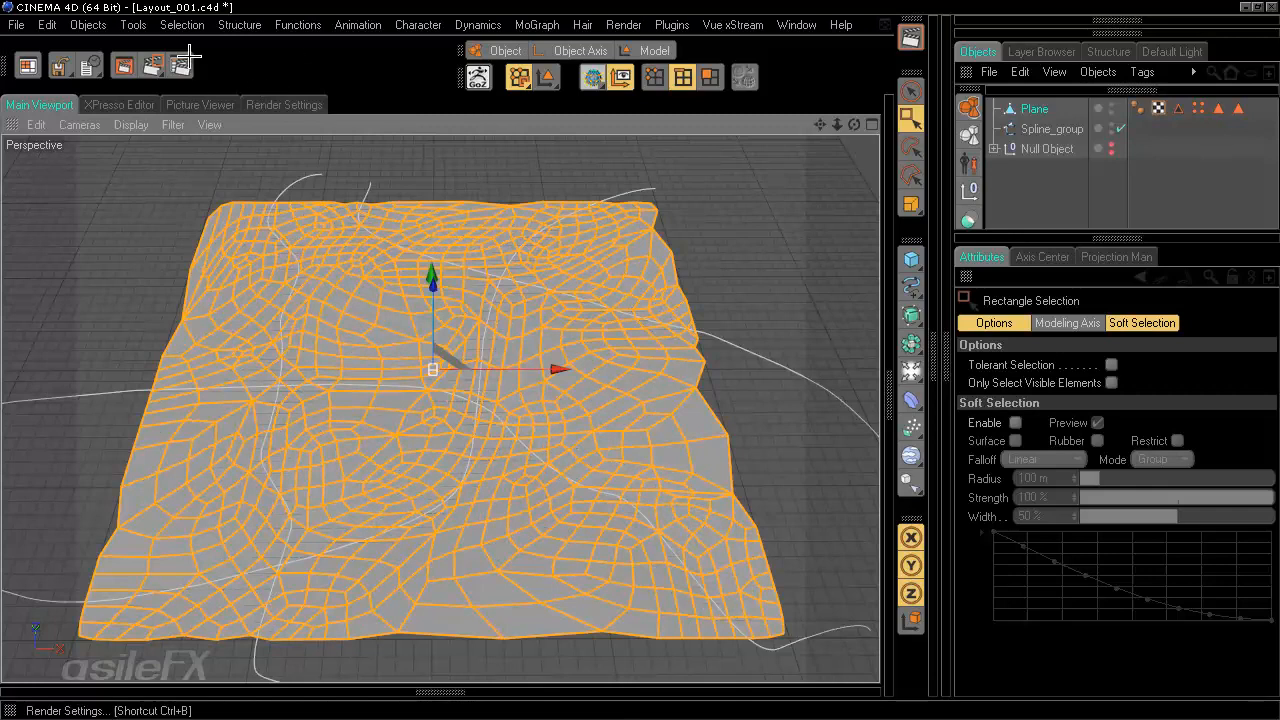
left_click(204, 26)
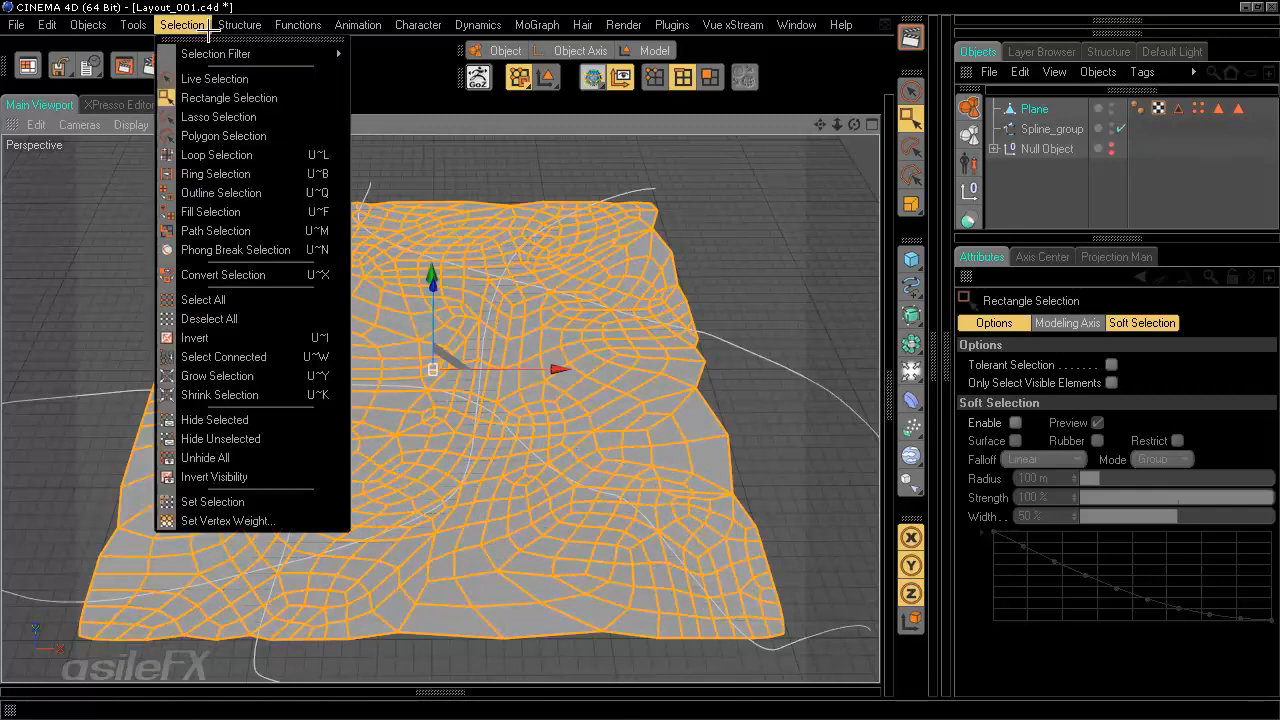
left_click(240, 501)
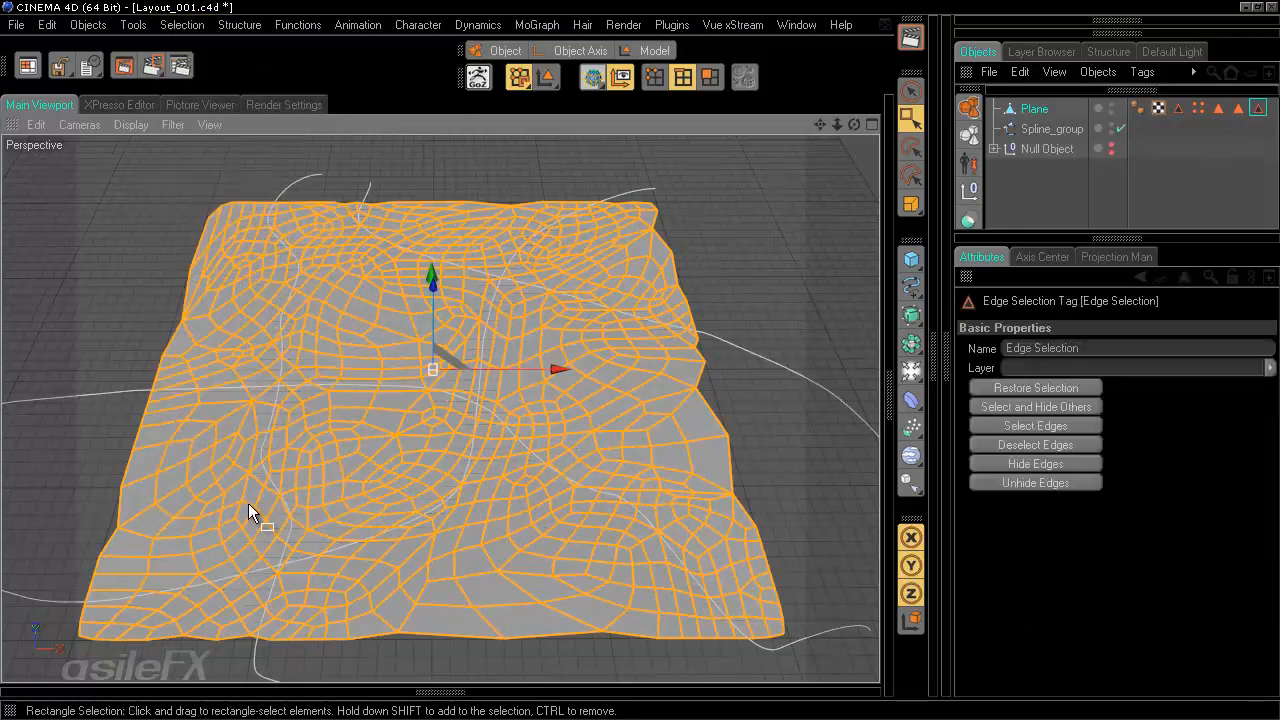
left_click(1060, 208)
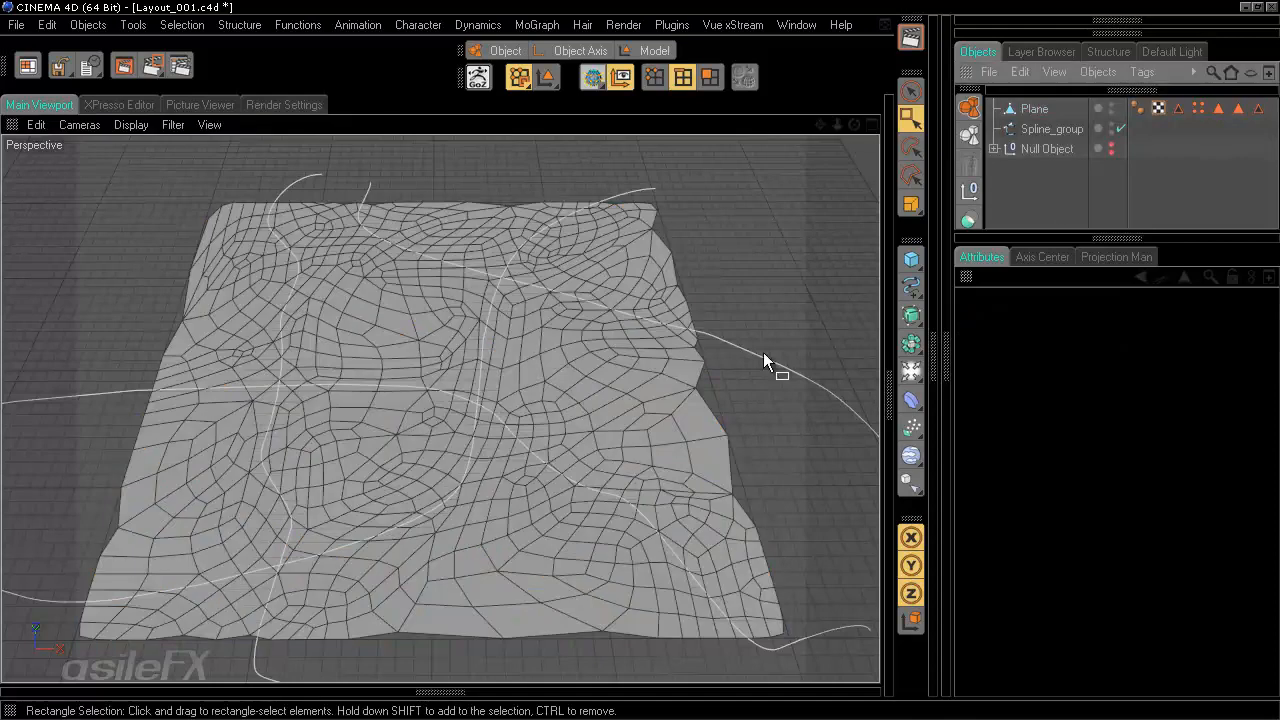
Step: Select all points of the Plane in point mode and store them with Set Selection as a point selection tag
left_click(654, 77)
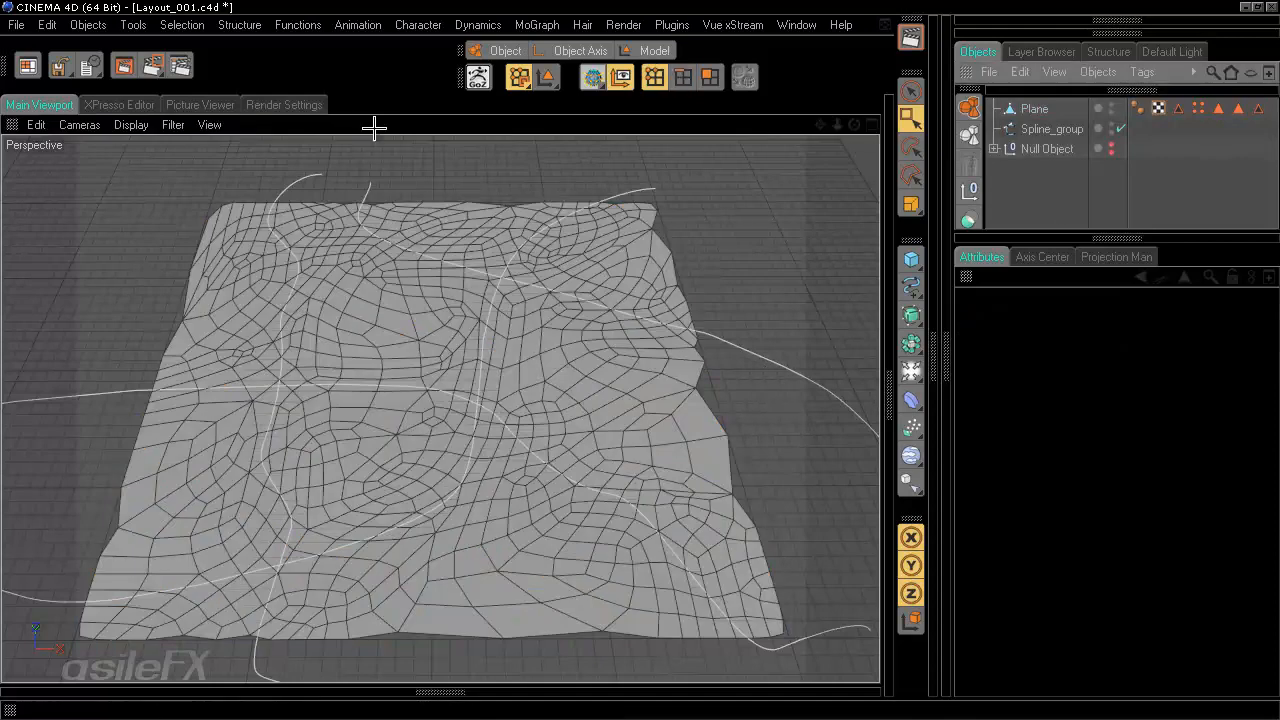
left_click_drag(57, 145, 519, 563)
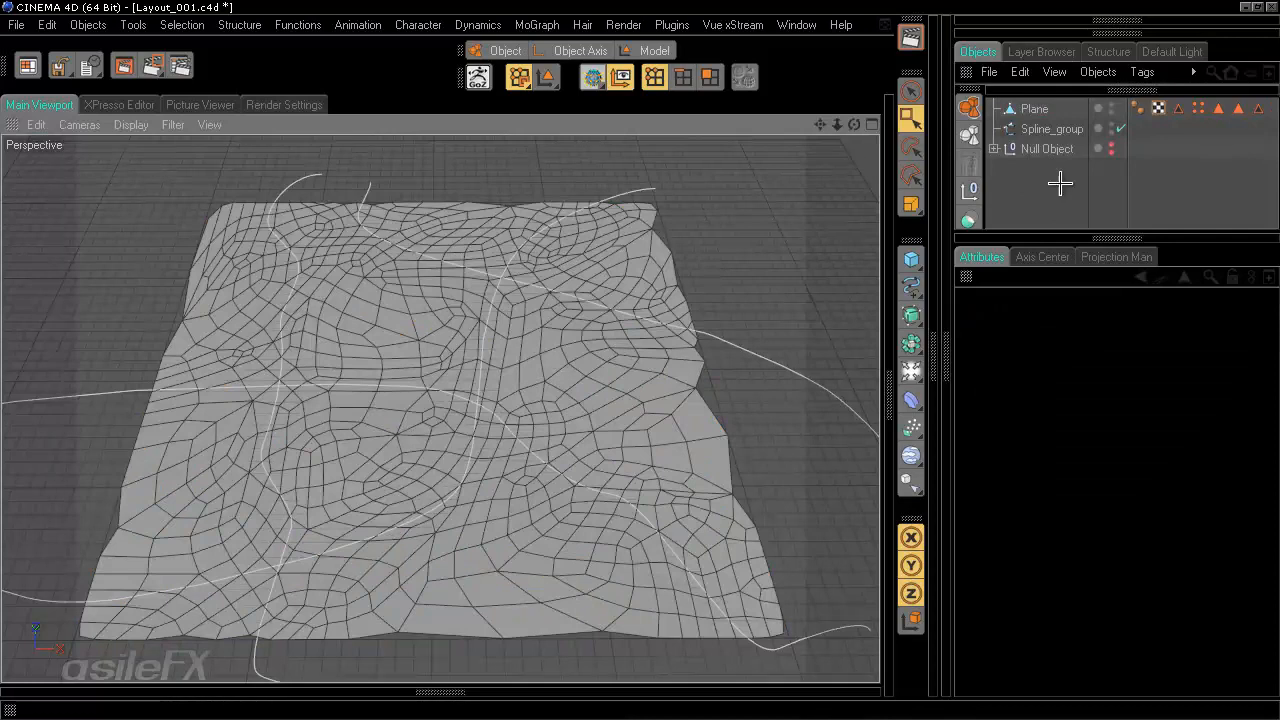
left_click(1036, 108)
left_click_drag(32, 145, 870, 675)
left_click(182, 24)
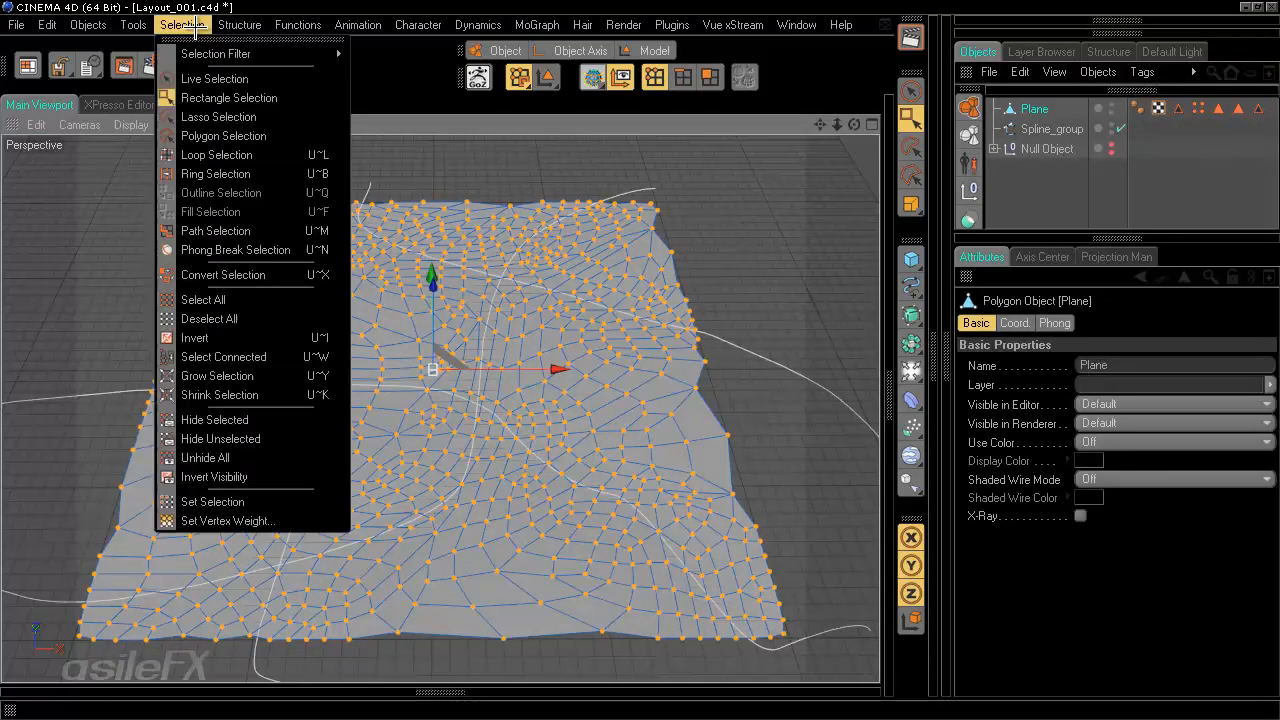
mouse_move(216, 24)
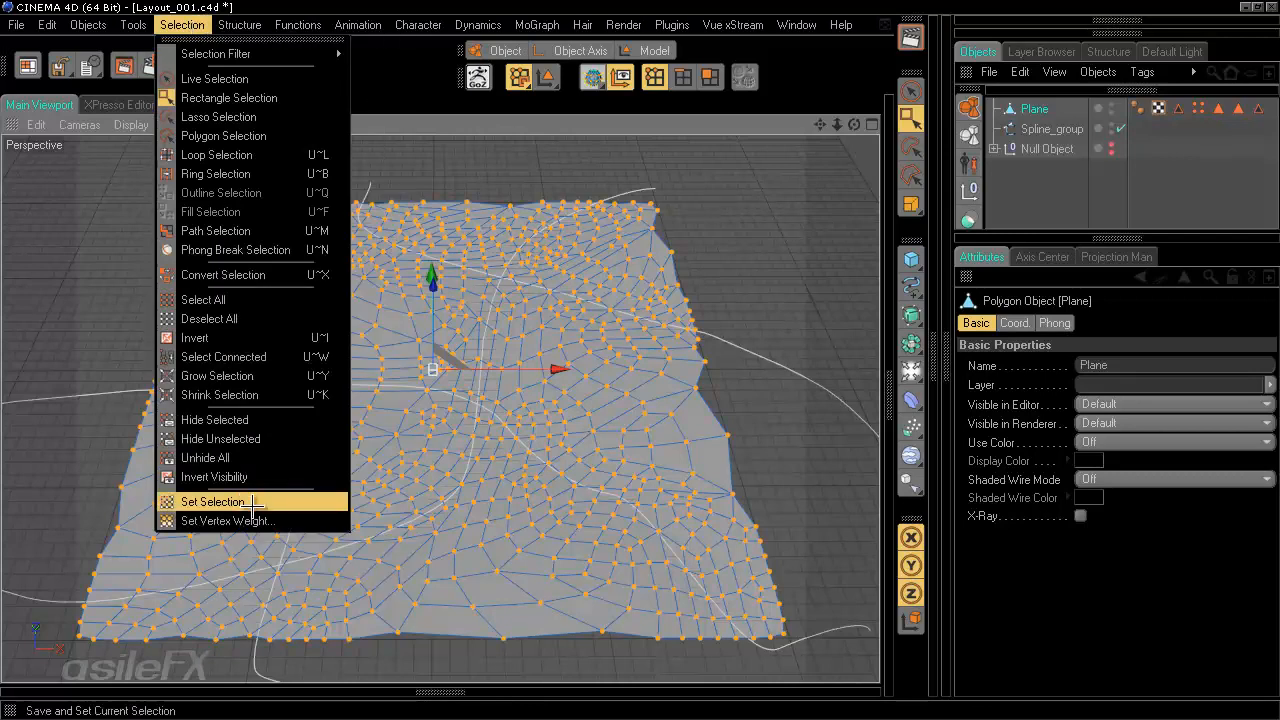
left_click(253, 503)
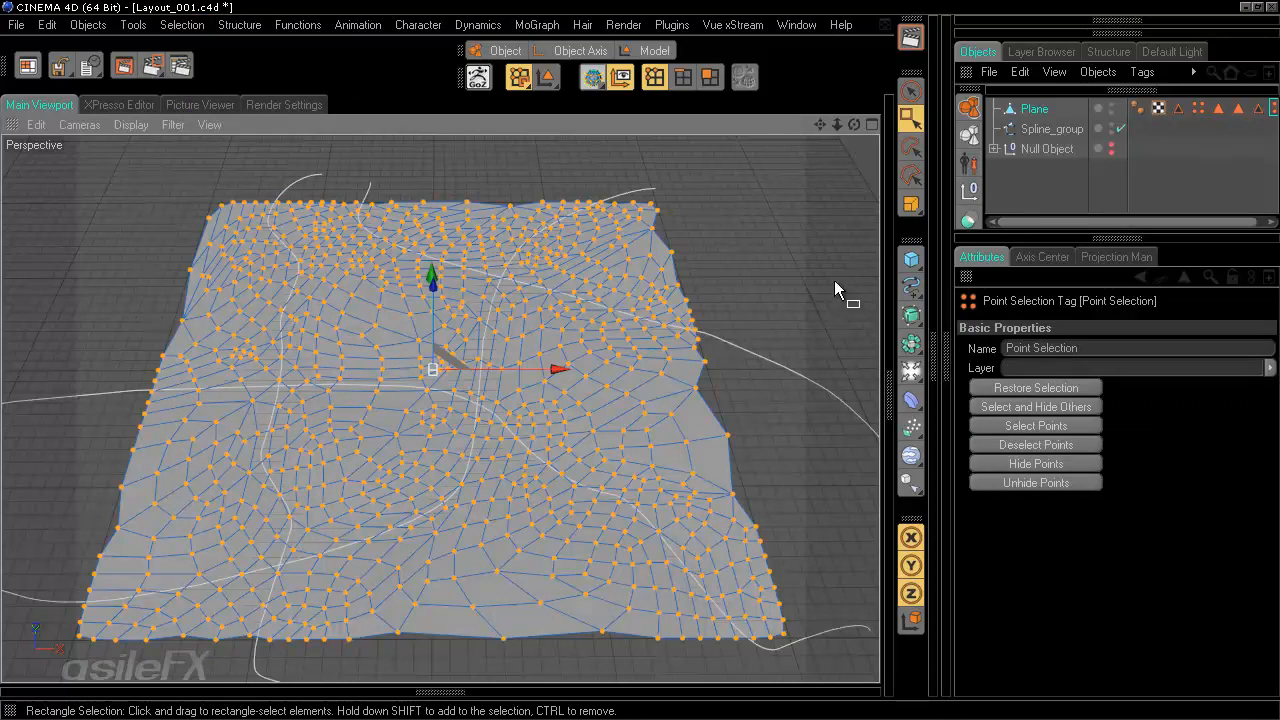
left_click(1054, 176)
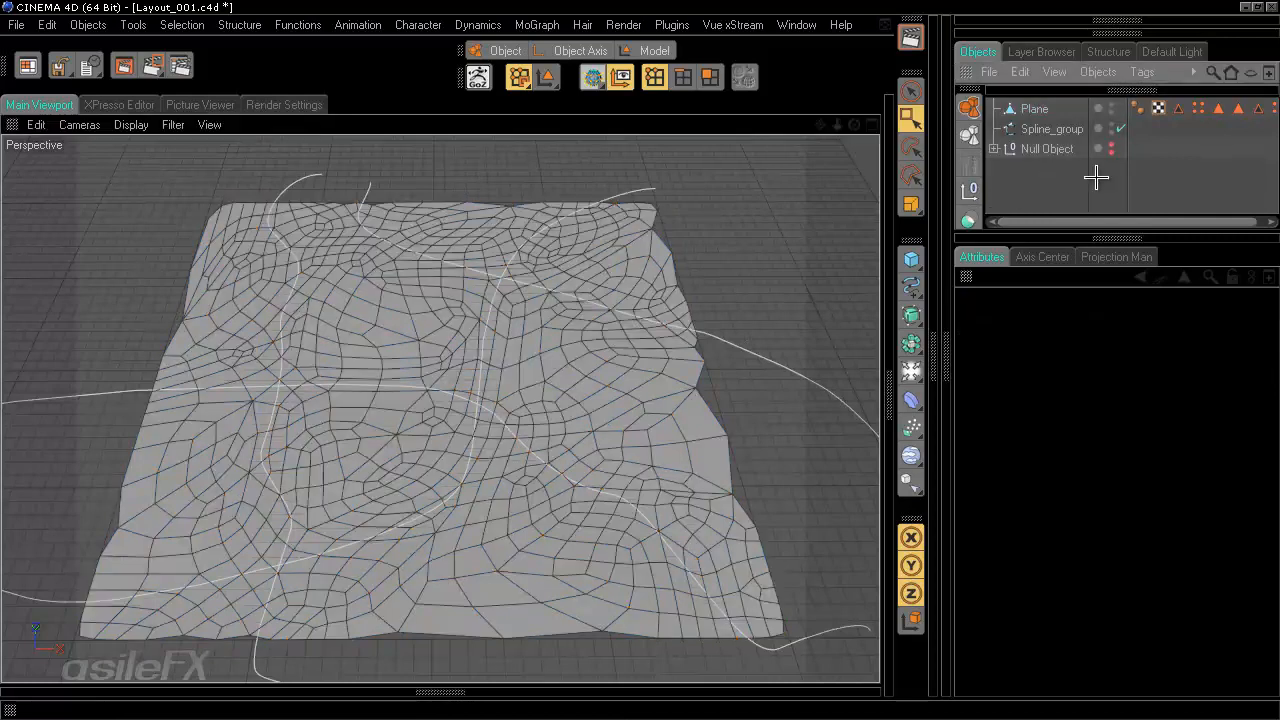
Step: Subdivide the whole Plane in Model mode with Subdivision 1 and HyperNURBS Subdivide turned off
left_click(666, 46)
scroll(729, 421, "up", 3)
left_click_drag(703, 428, 642, 367, "alt")
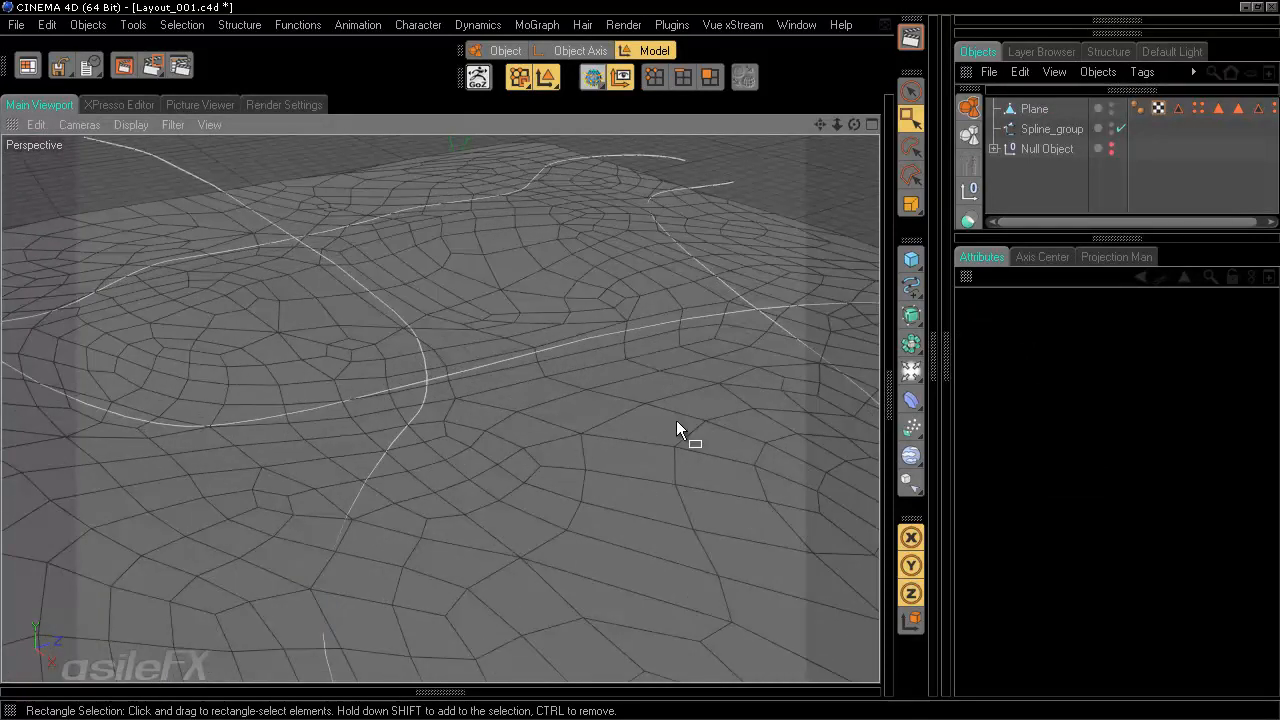
scroll(620, 391, "down", 5)
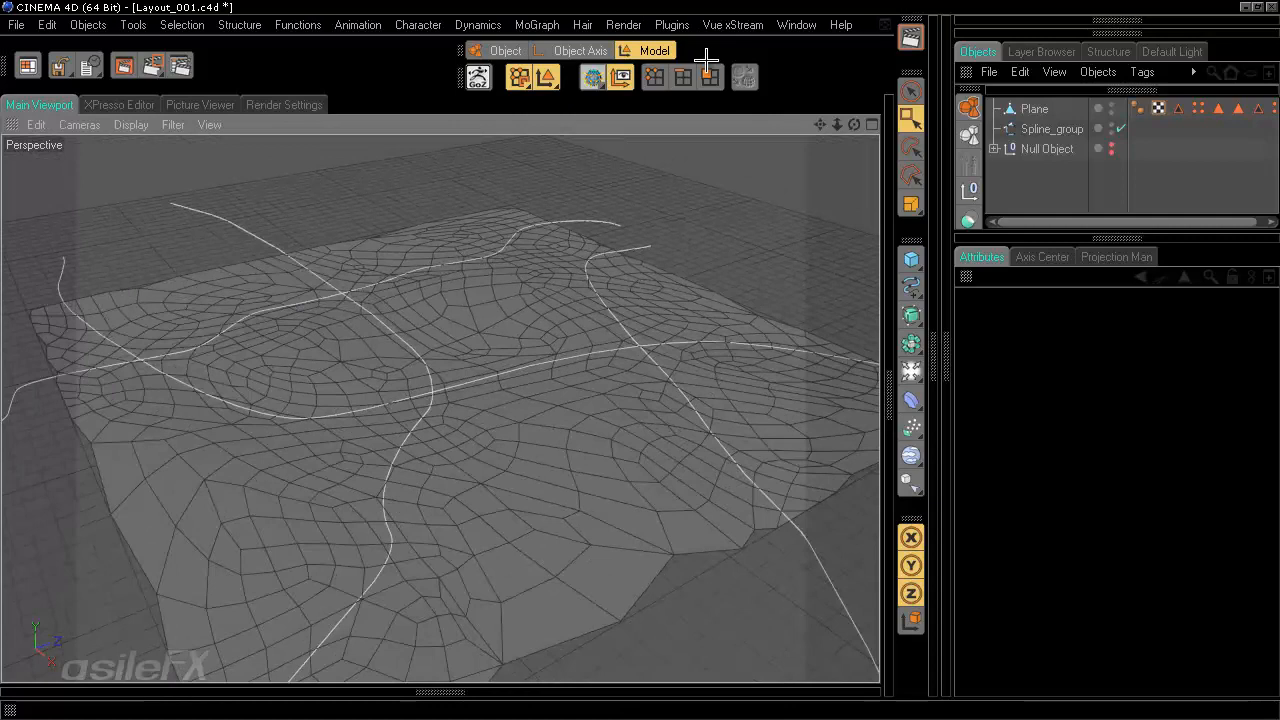
left_click(1035, 109)
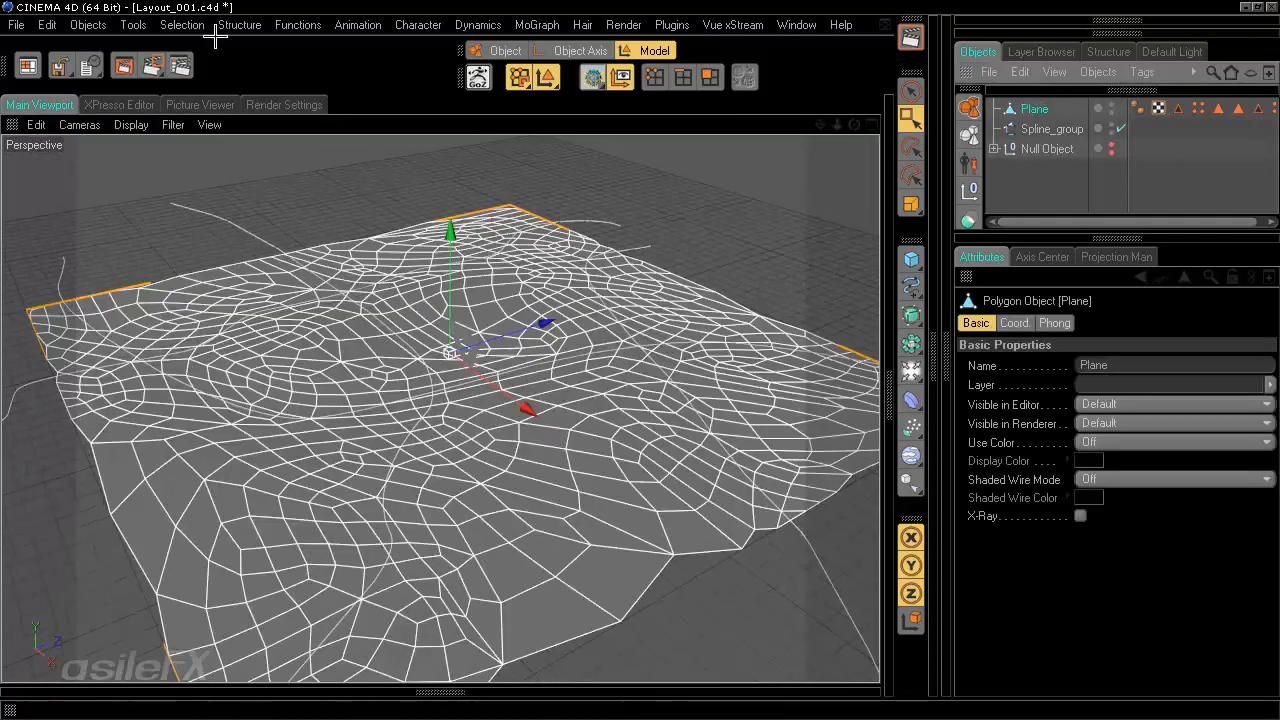
left_click(239, 25)
mouse_move(298, 25)
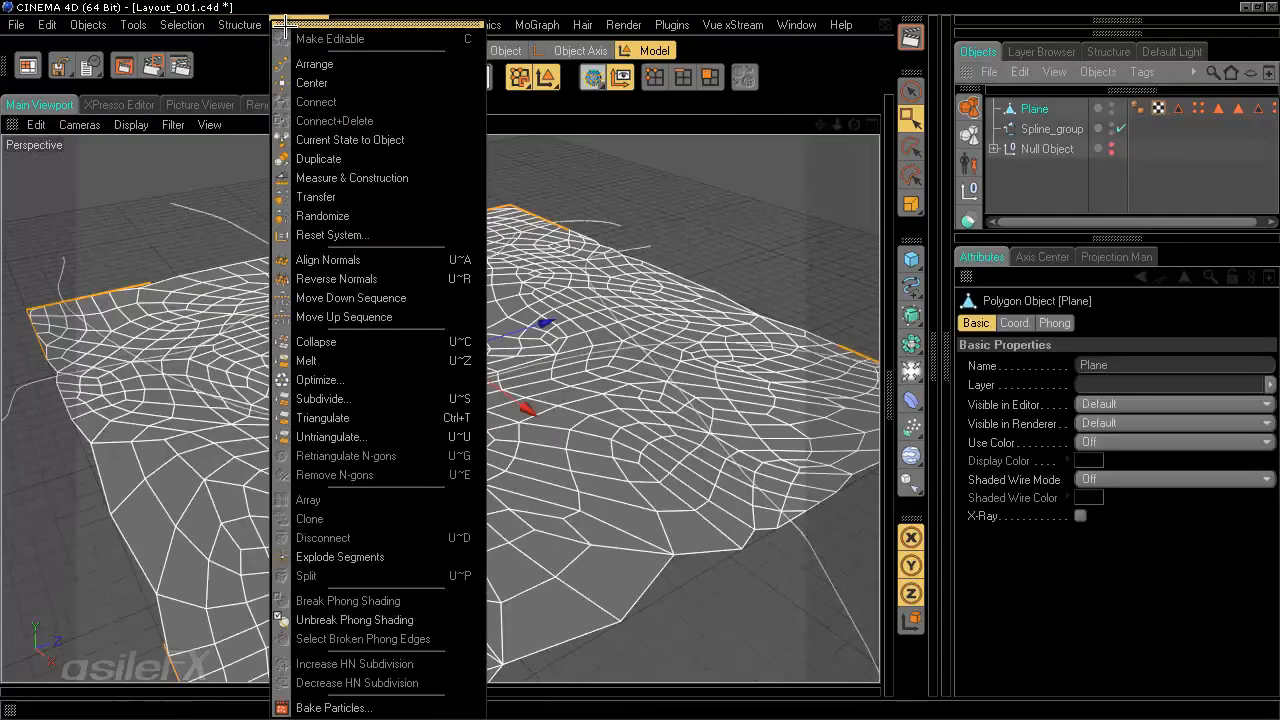
left_click(376, 396)
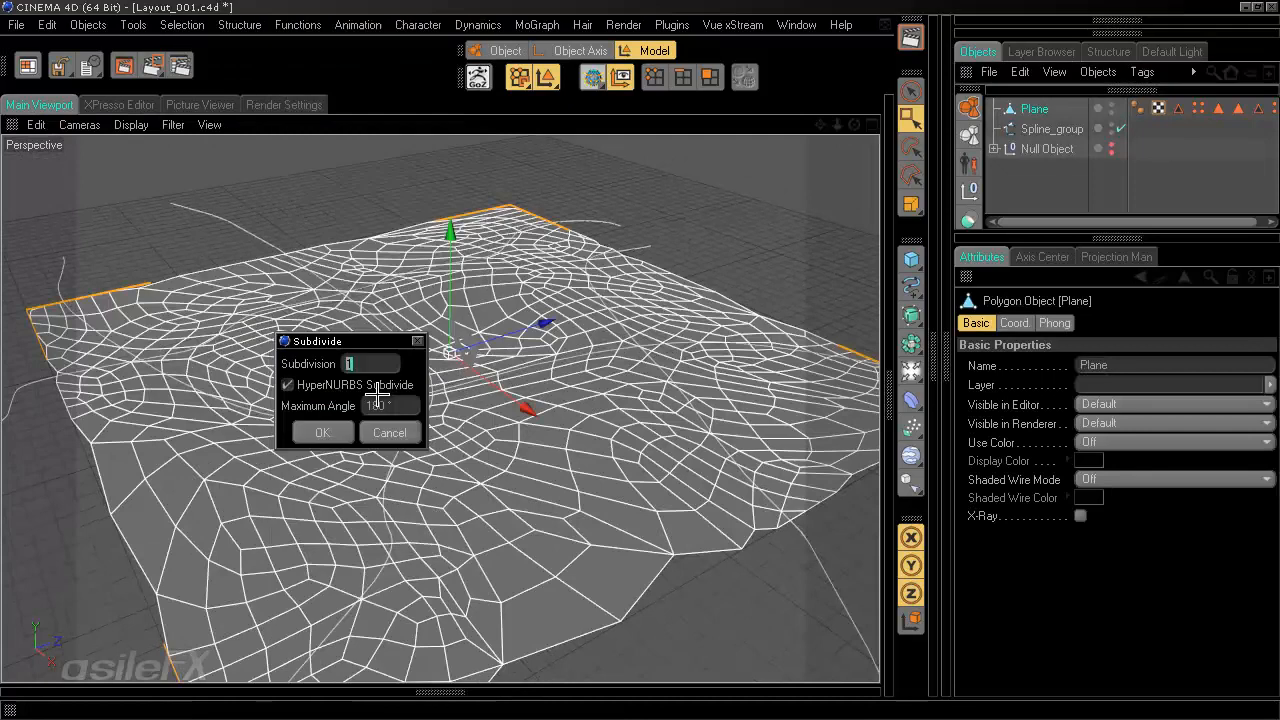
left_click(325, 385)
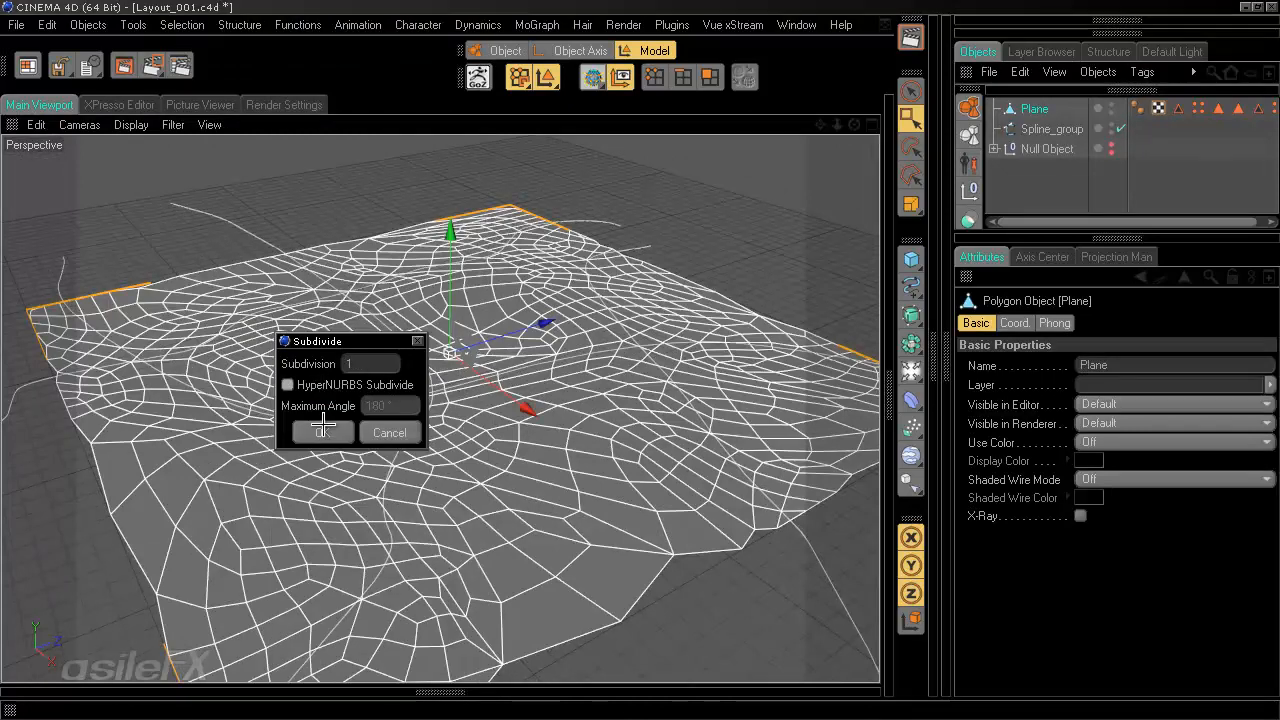
left_click(329, 432)
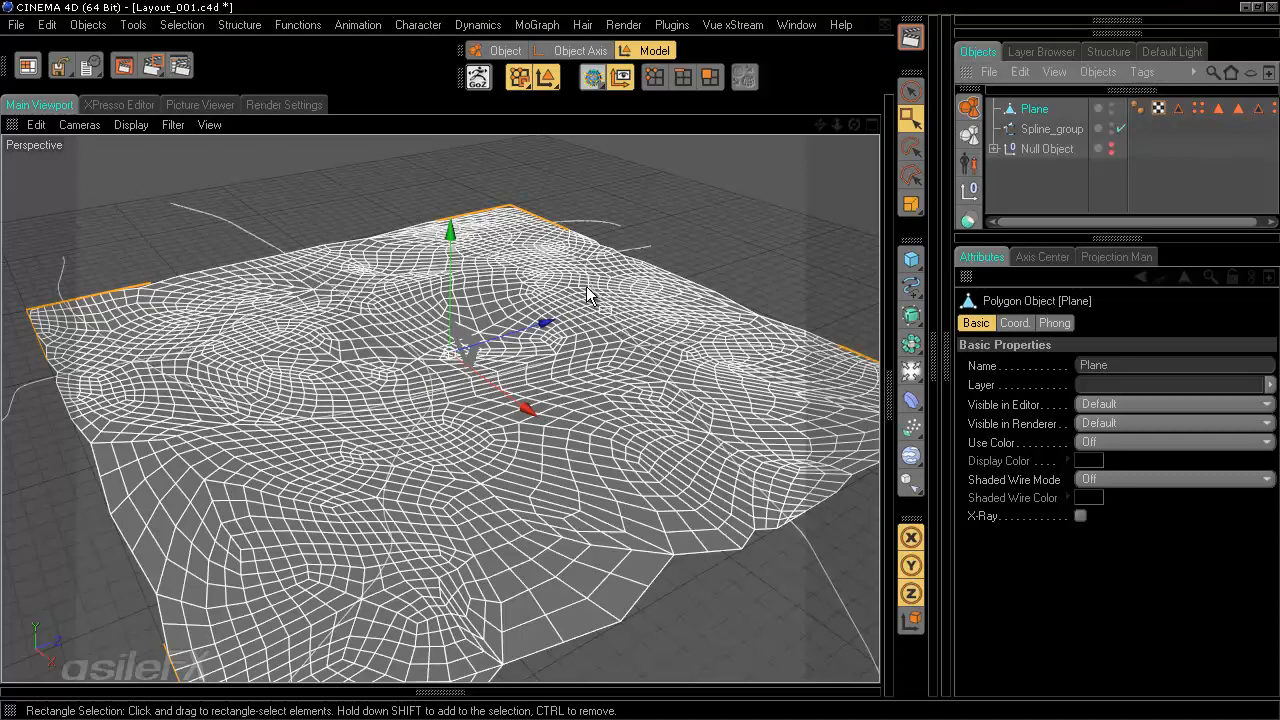
Step: Choose the Plane's Polygon Selection.1 tag and show its polygons in polygon mode
scroll(580, 296, "up", 3)
left_click_drag(663, 277, 649, 363, "alt")
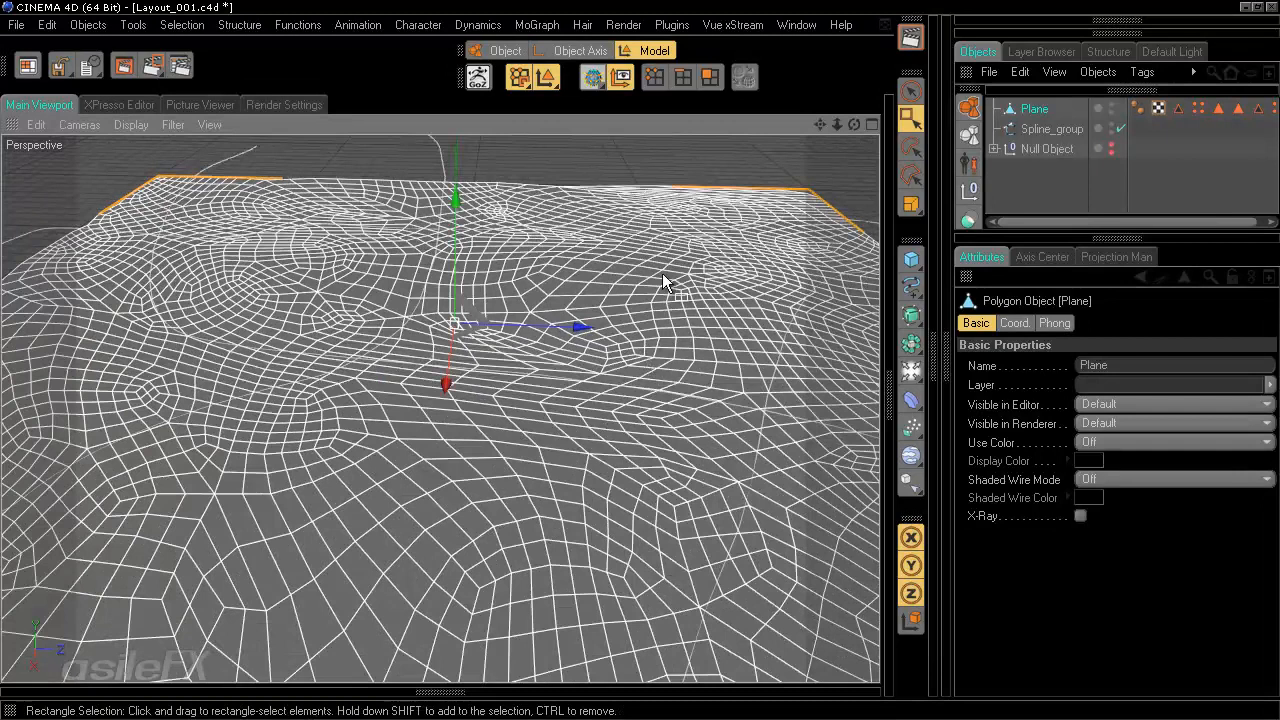
left_click_drag(662, 273, 643, 366, "alt")
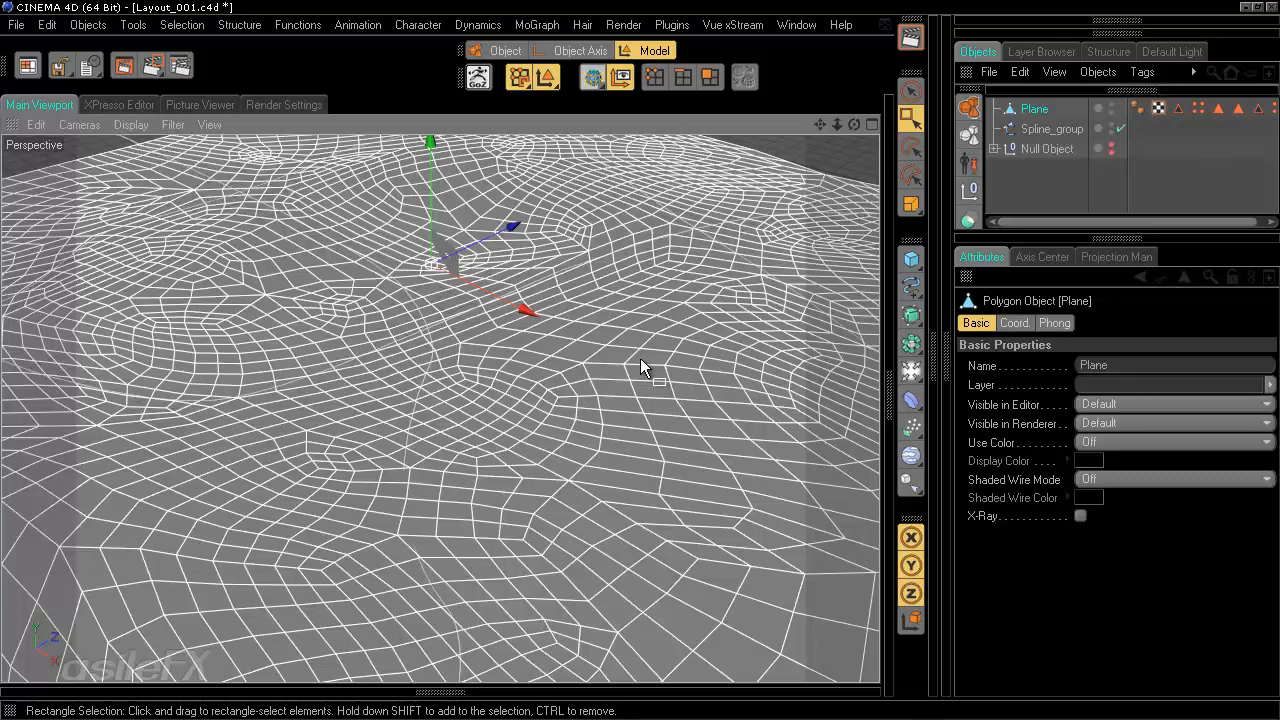
left_click_drag(615, 336, 641, 370, "alt")
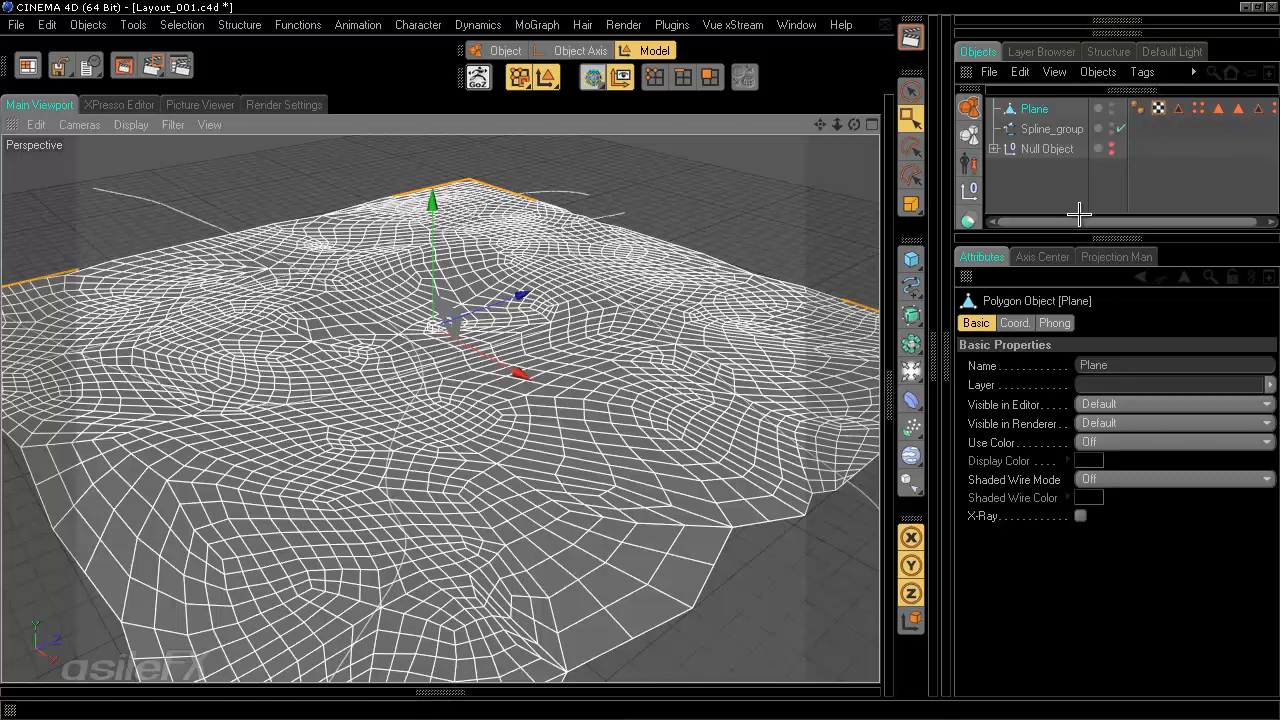
left_click_drag(1098, 220, 1112, 220)
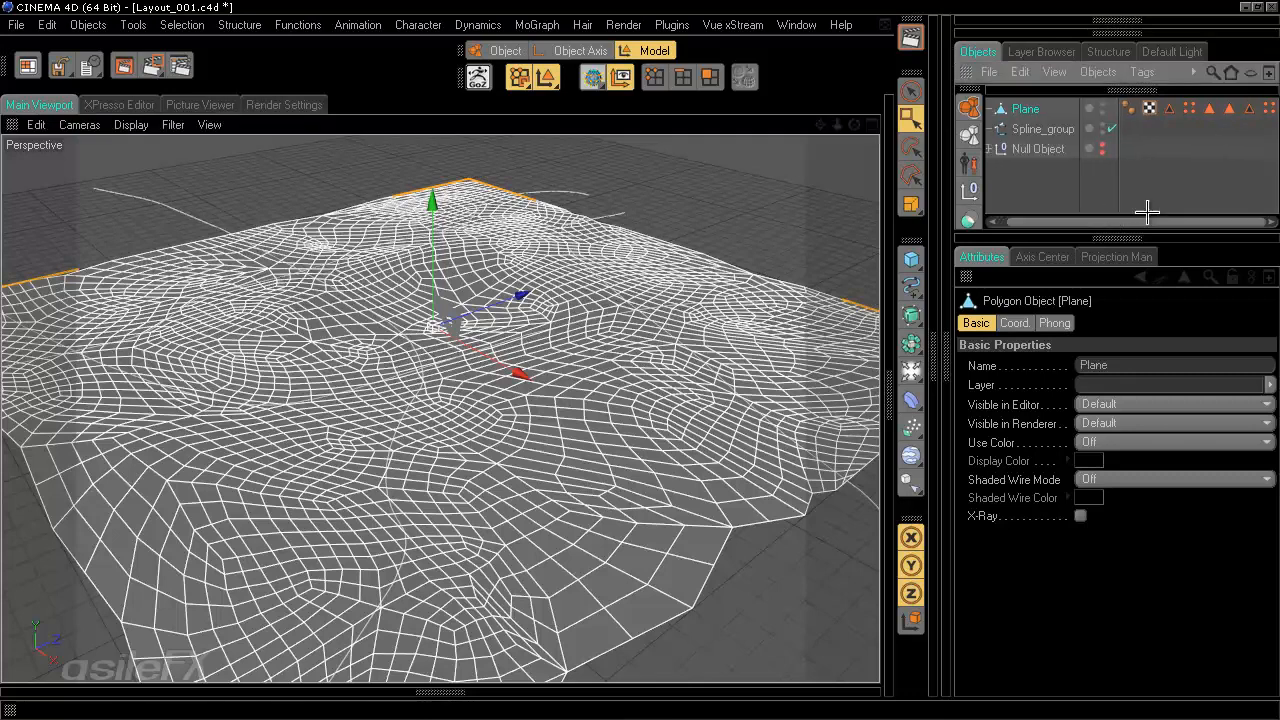
left_click(1229, 108)
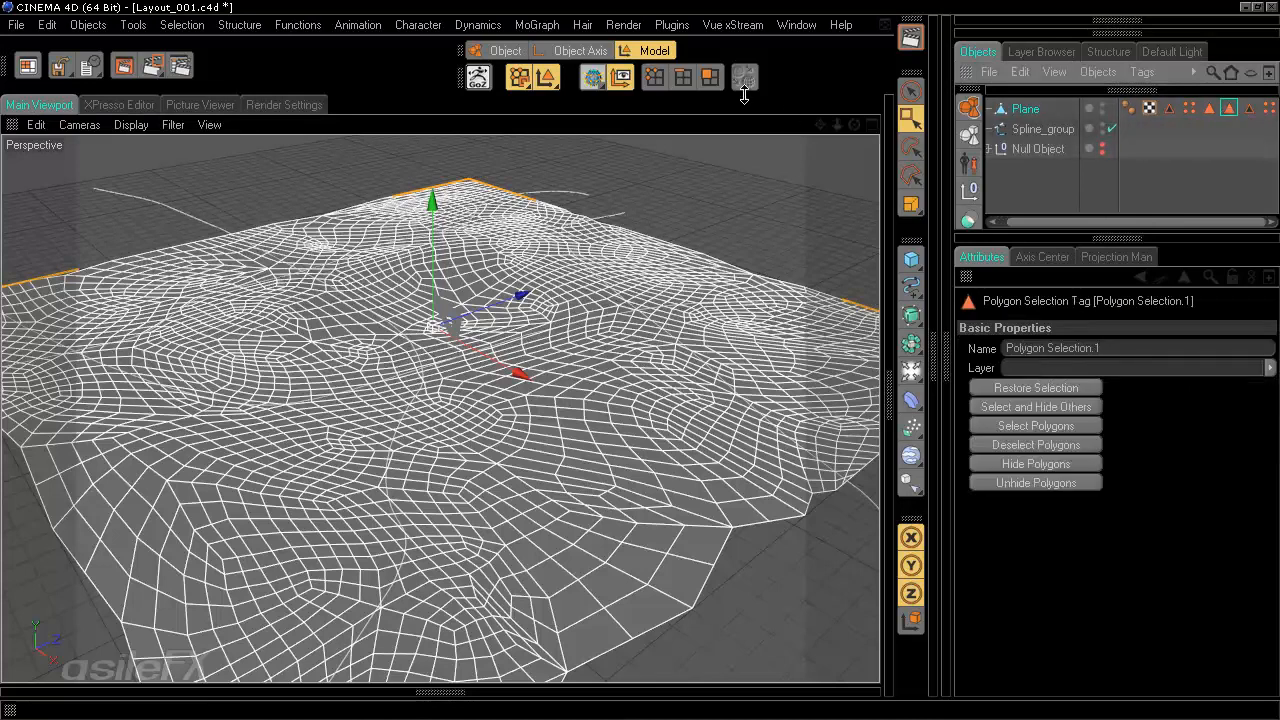
left_click(710, 77)
left_click_drag(611, 320, 651, 320, "alt")
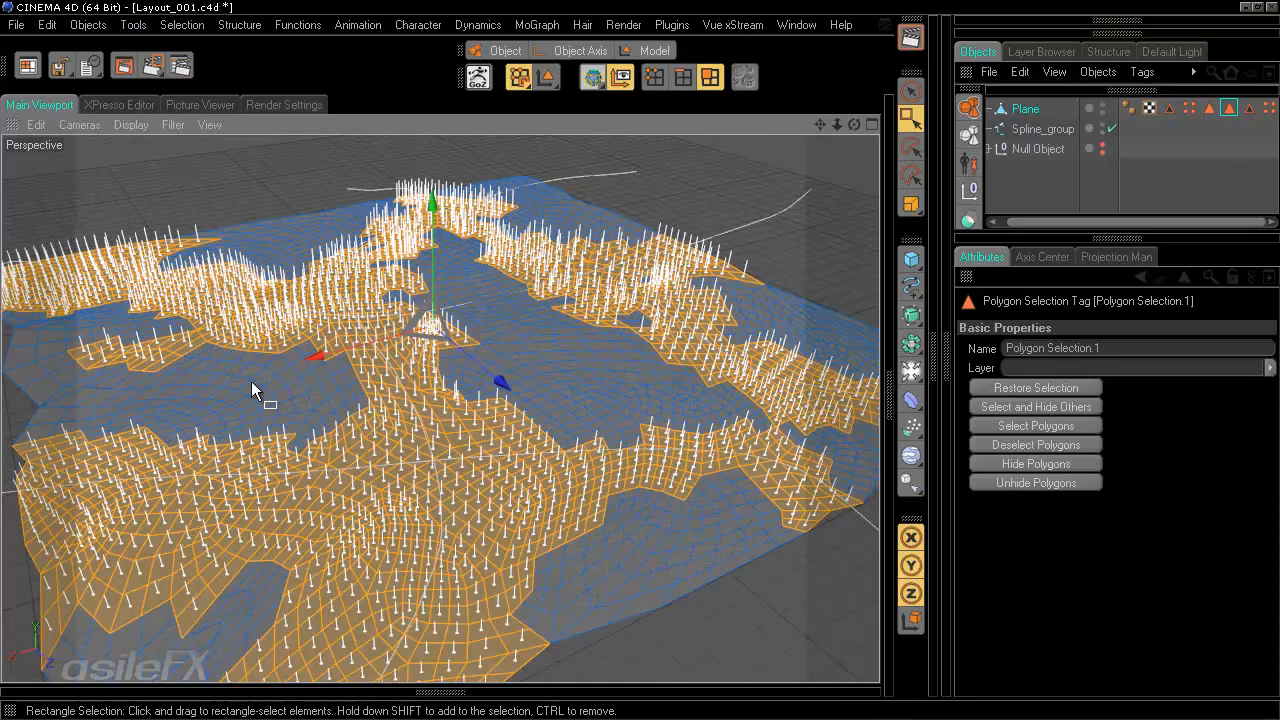
Step: Try to subdivide only the selected polygons of Polygon Selection.1 once more
scroll(600, 340, "up", 5)
left_click_drag(605, 329, 639, 368, "alt")
scroll(642, 372, "down", 5)
scroll(640, 368, "up", 5)
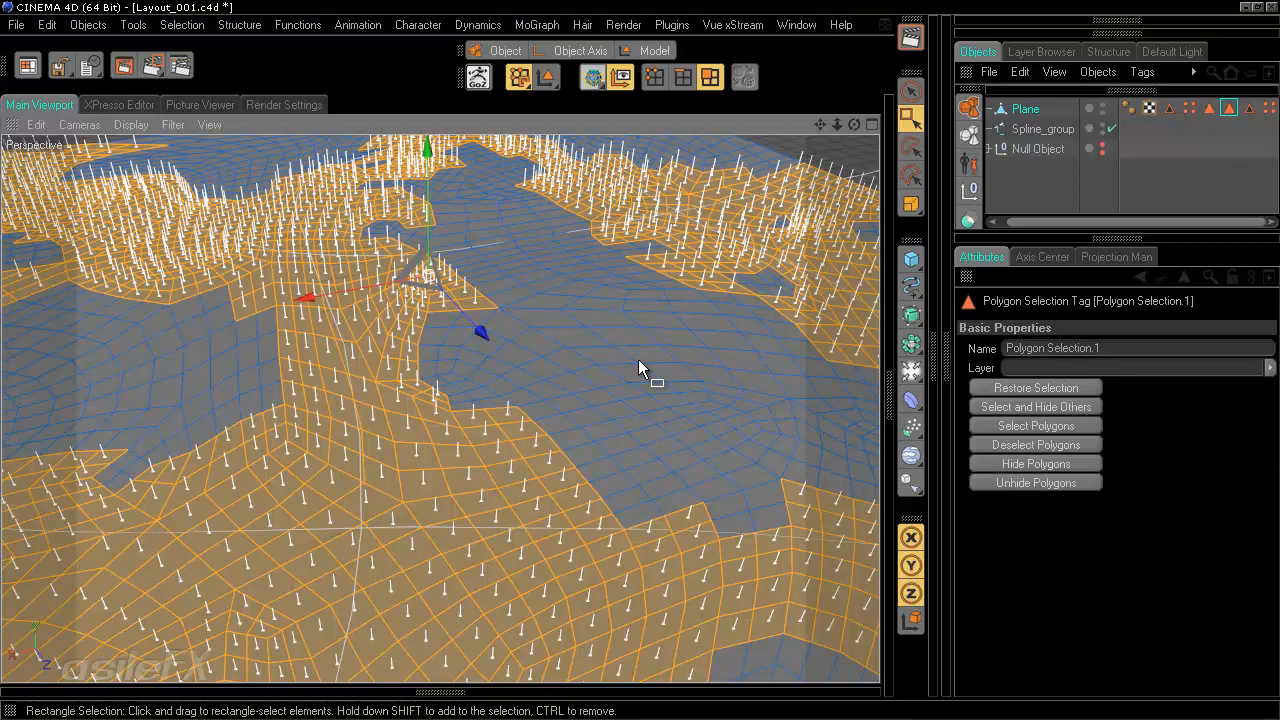
scroll(640, 368, "down", 5)
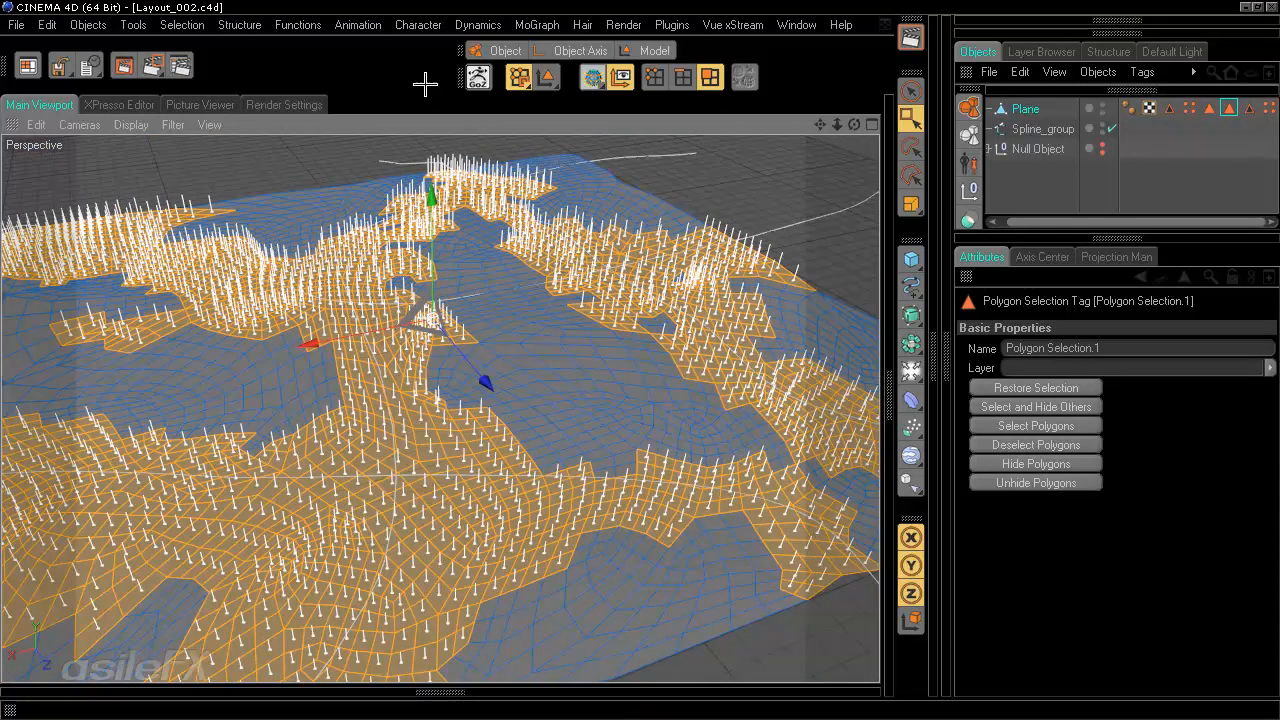
left_click(314, 26)
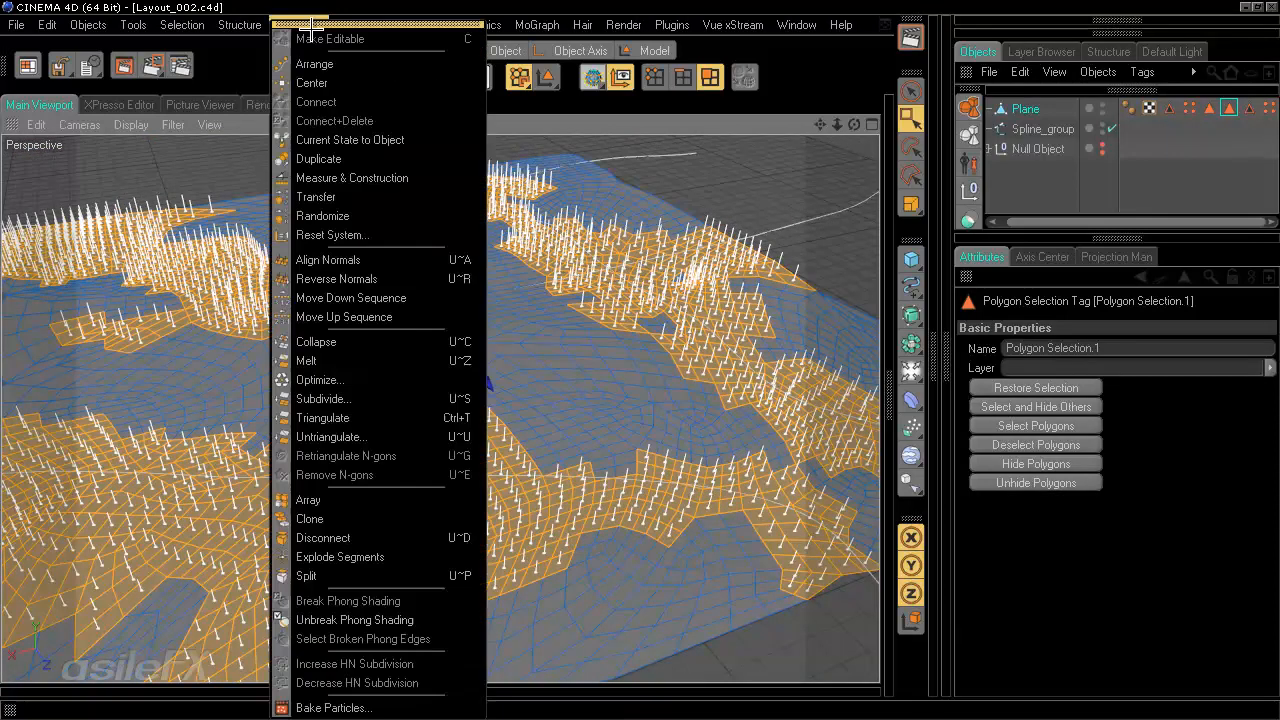
left_click(355, 398)
left_click(325, 438)
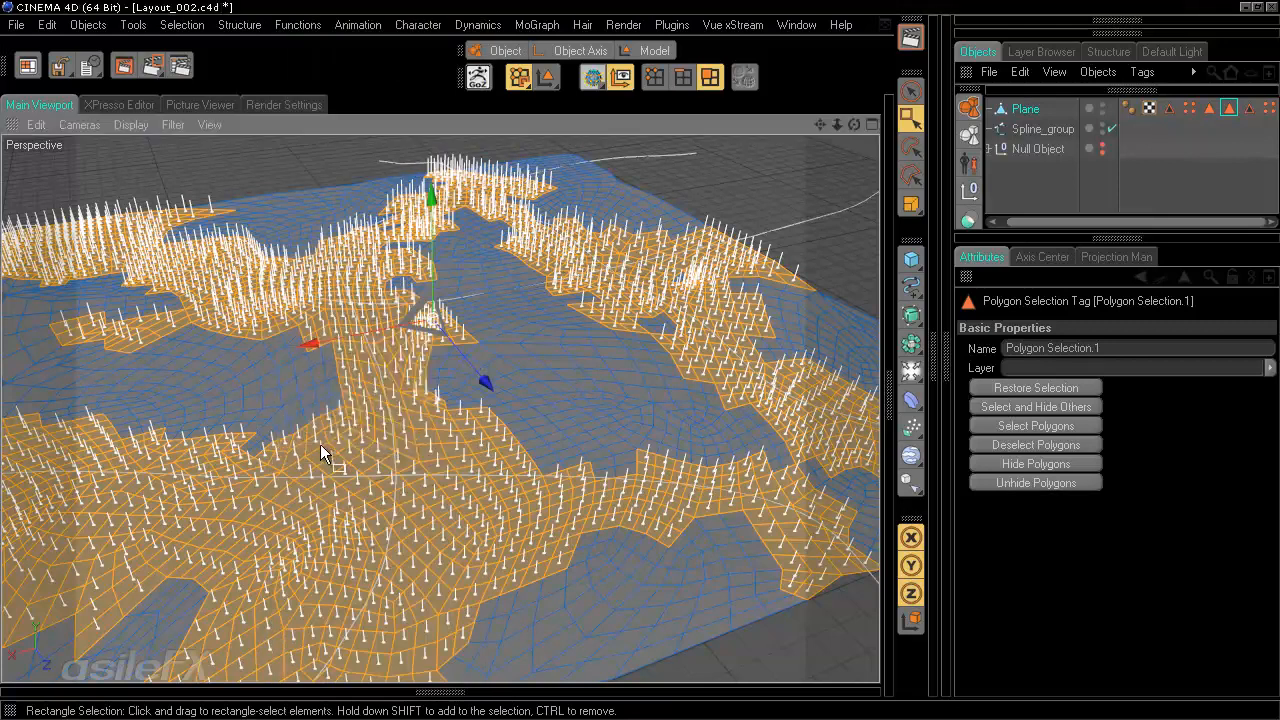
Step: Examine the locally refined mesh, and inspect the Plane's stored Edge Selection in edge mode
left_click_drag(644, 359, 579, 406, "alt")
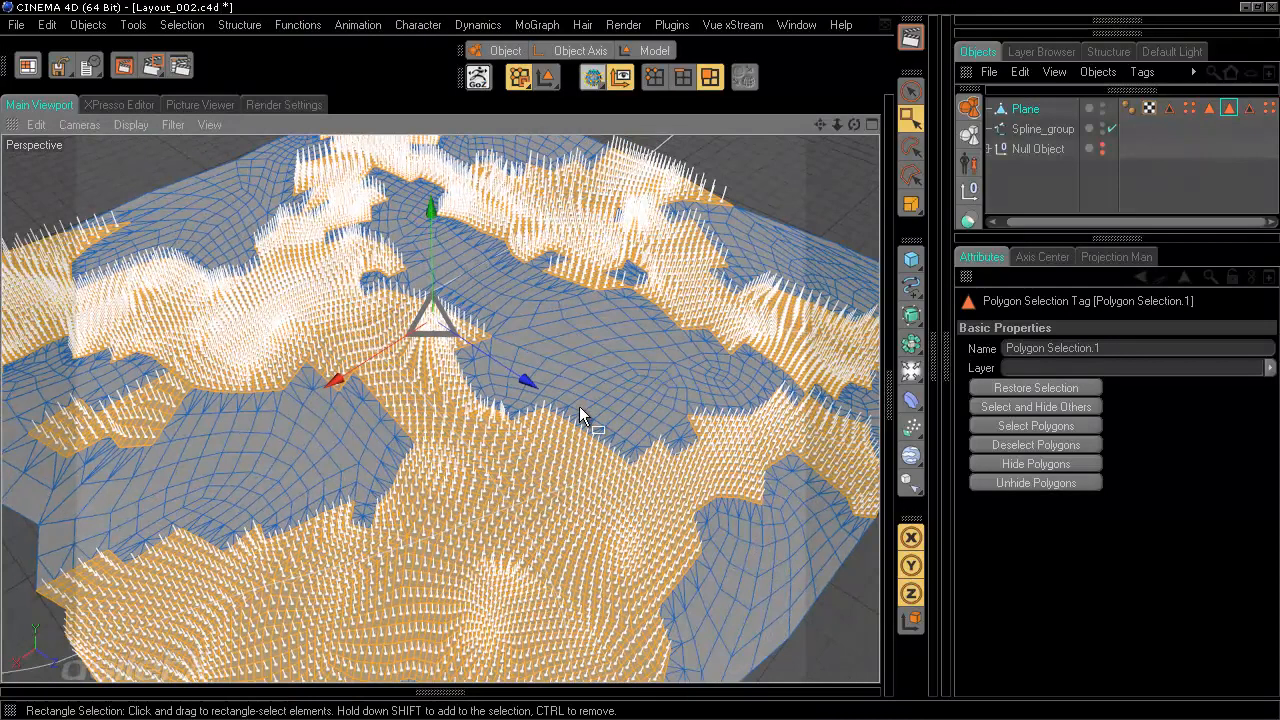
mouse_move(643, 359)
left_mouse_down("alt")
mouse_move(615, 369)
mouse_move(638, 359)
mouse_move(680, 420)
mouse_move(640, 358)
mouse_move(645, 370)
left_mouse_up("alt")
scroll(637, 359, "up", 2)
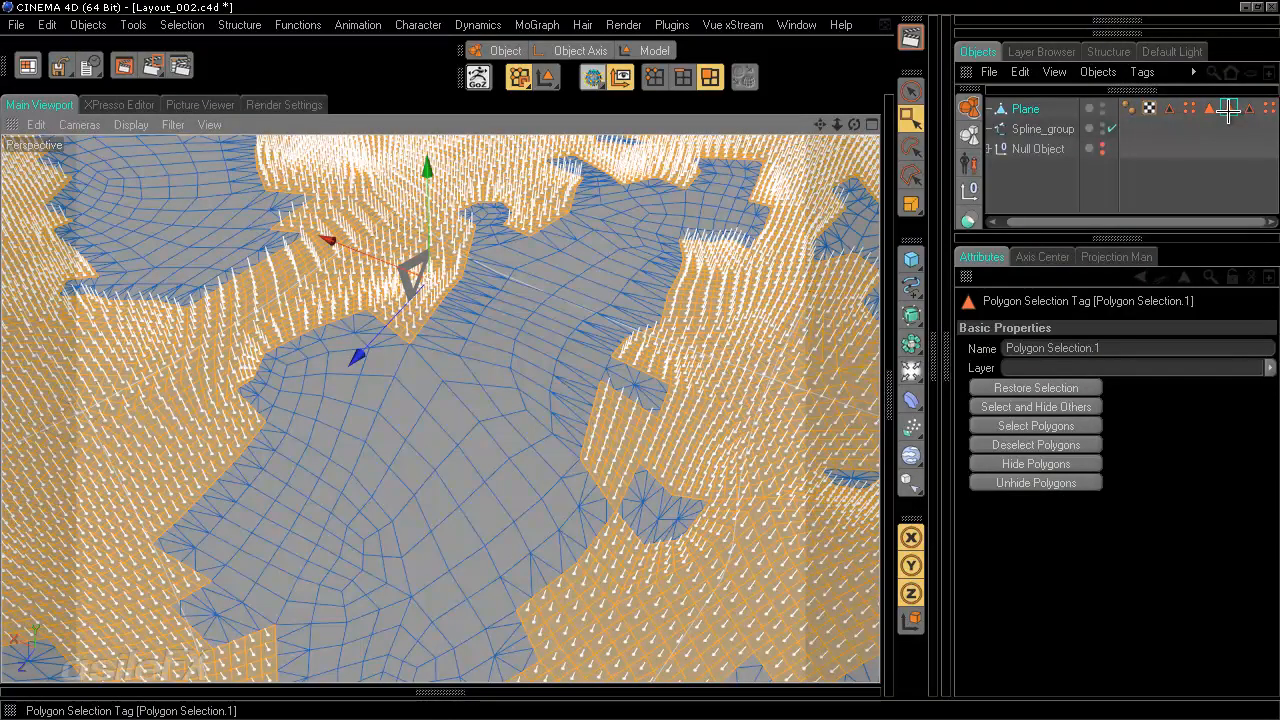
scroll(756, 329, "down", 2)
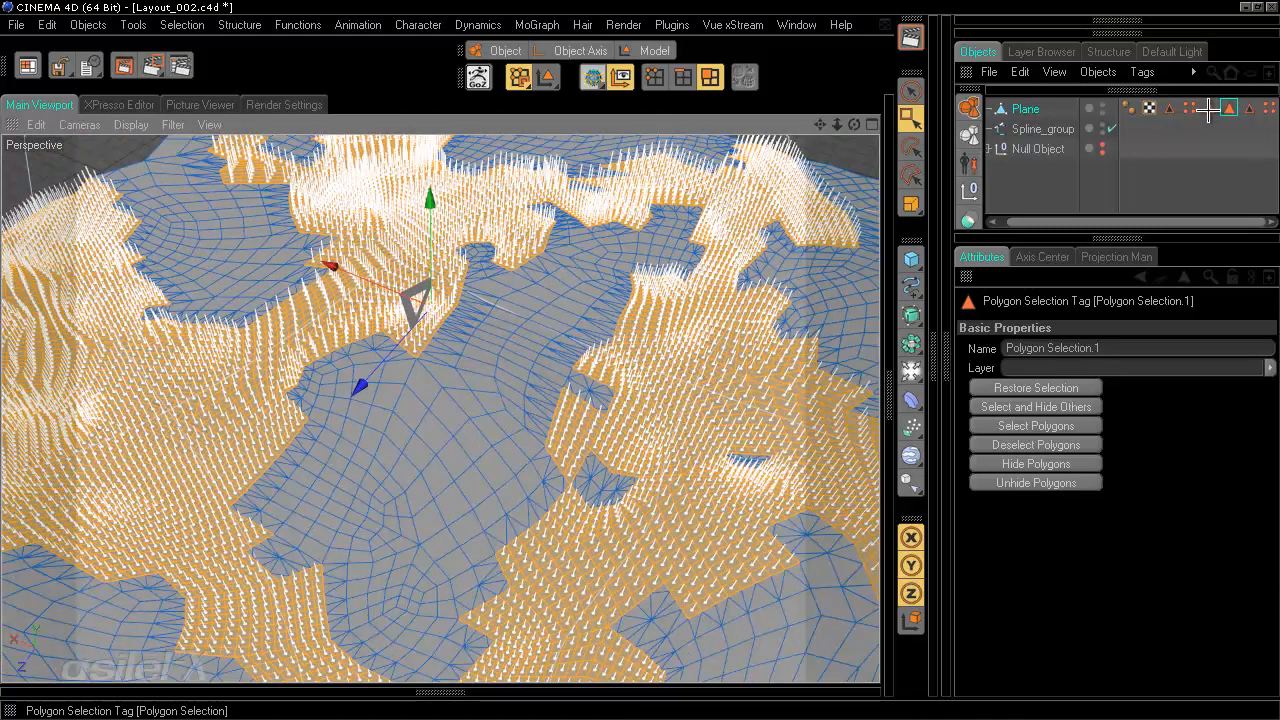
left_click(1247, 108)
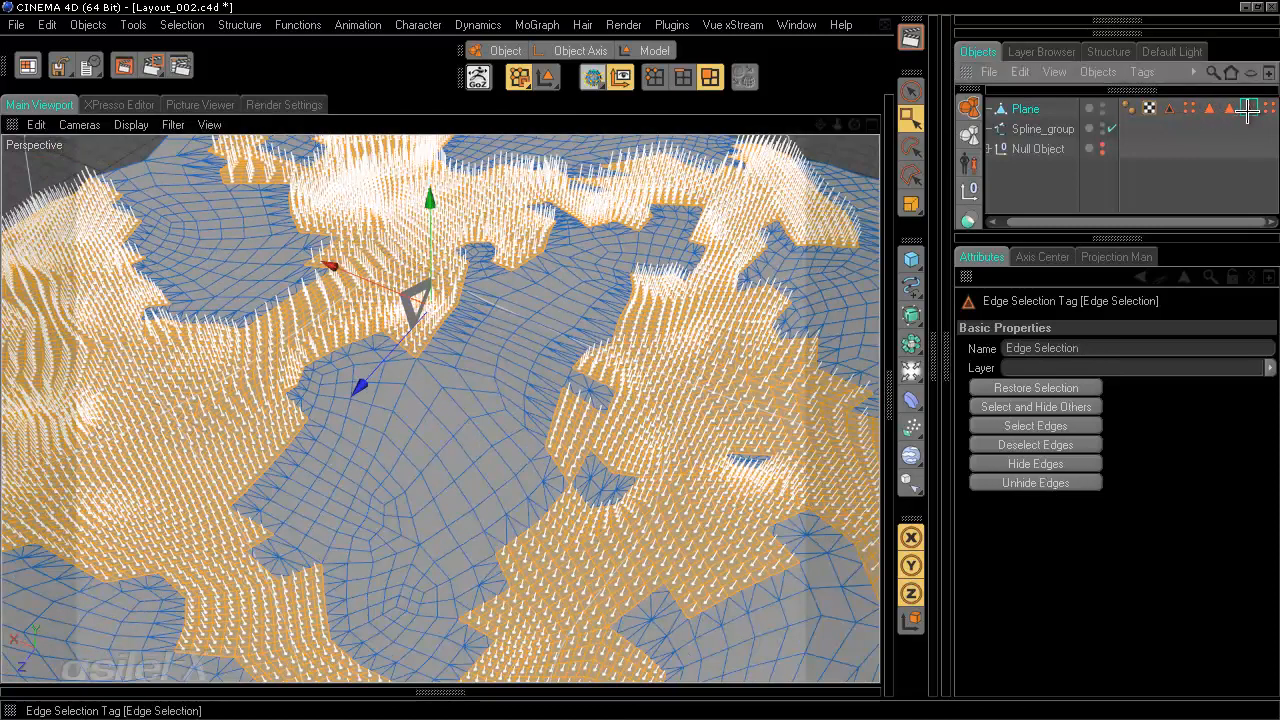
left_click(683, 77)
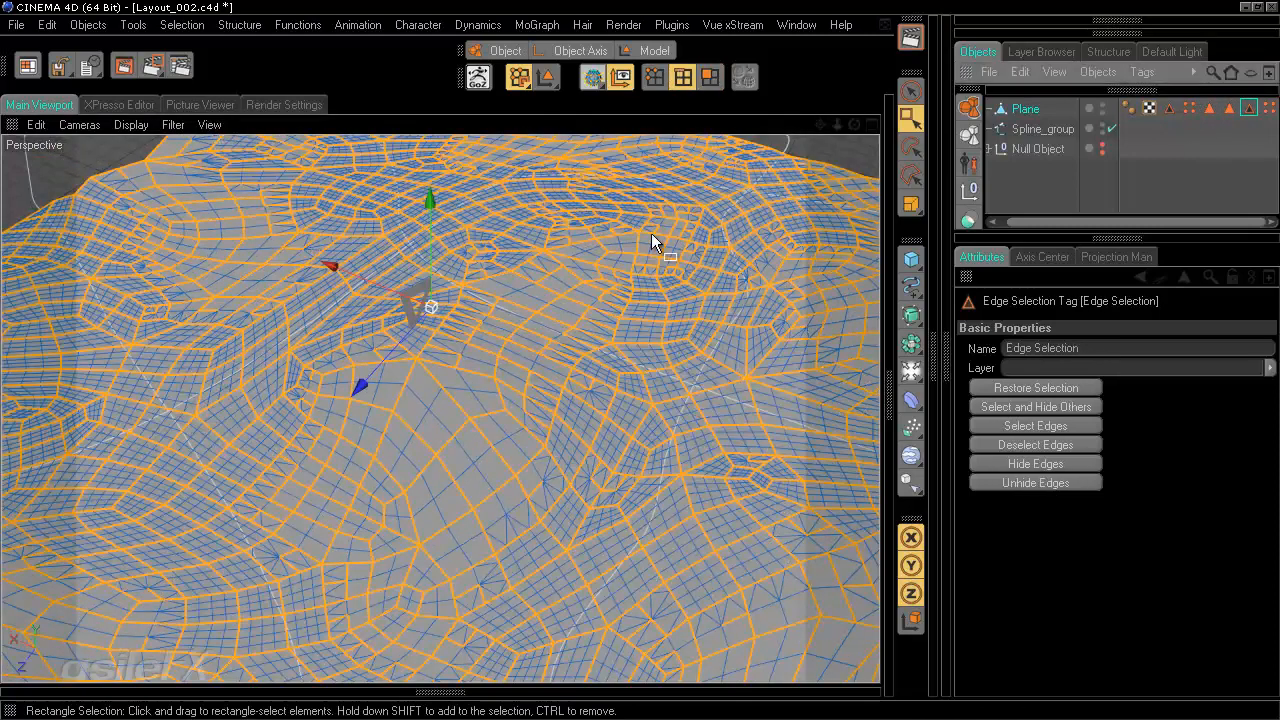
left_click_drag(651, 233, 641, 363, "alt")
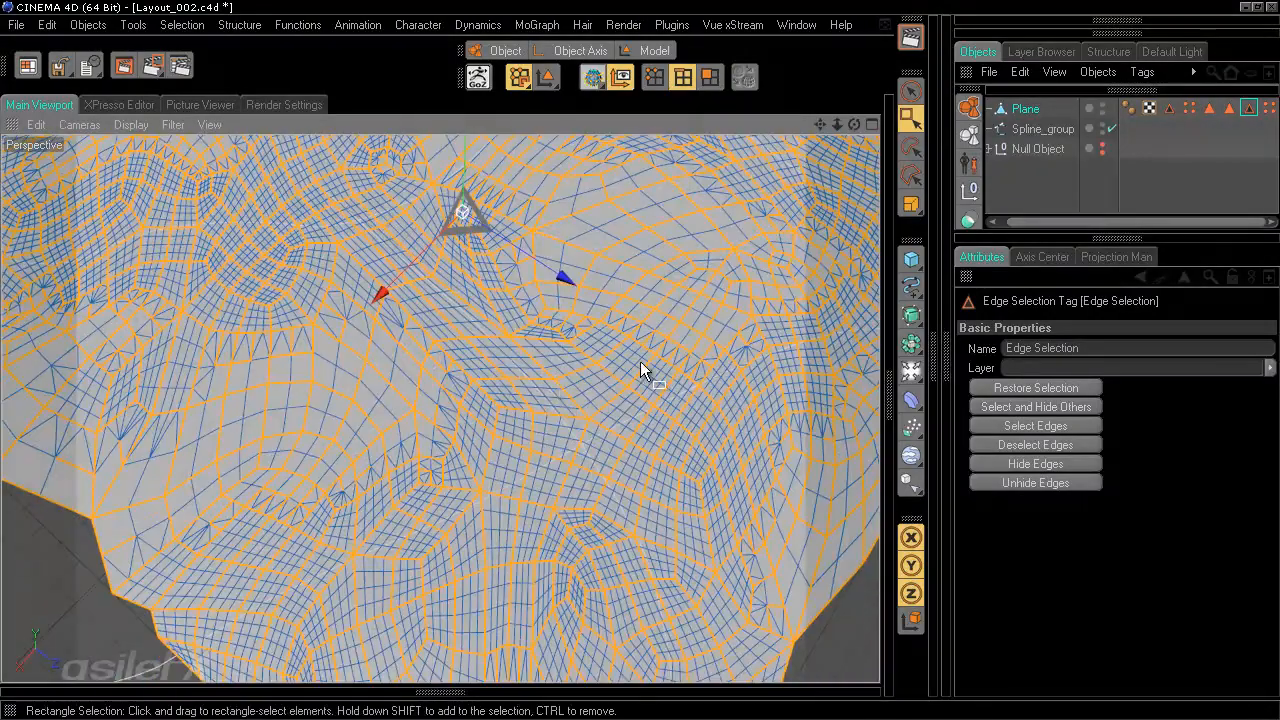
left_click_drag(514, 263, 644, 364, "alt")
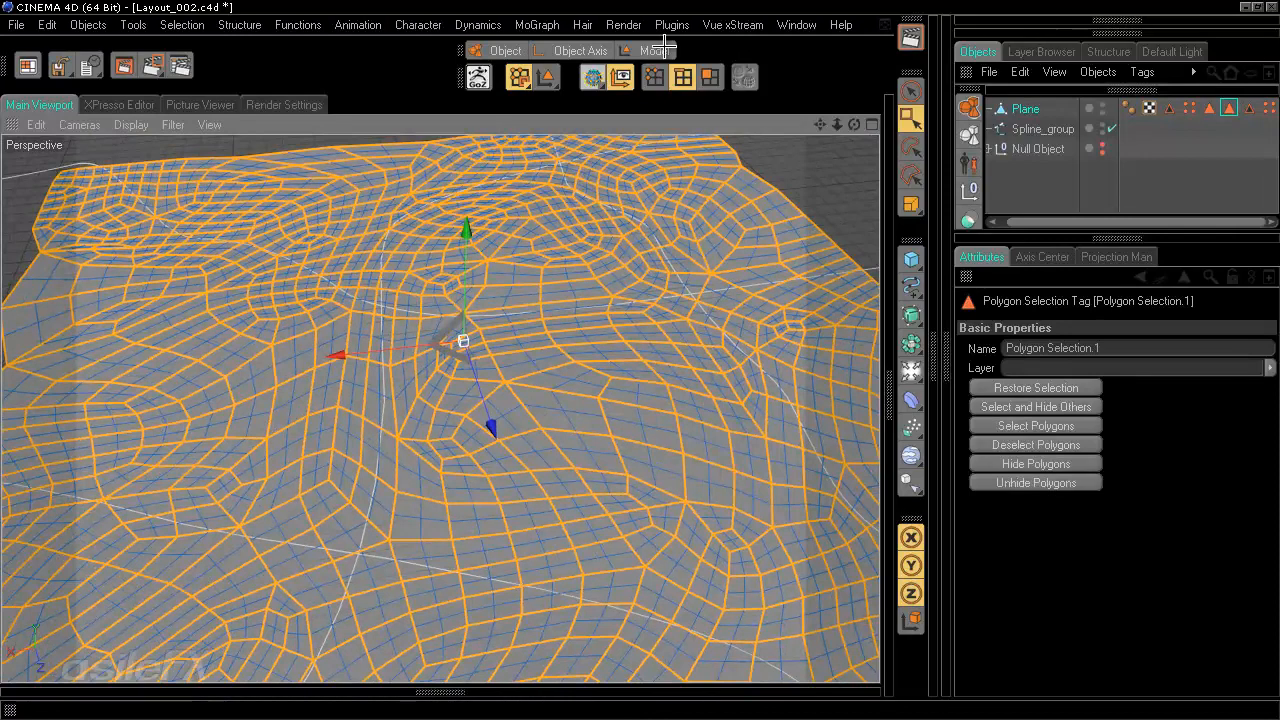
Step: Clear the current edge selection and convert the selected polygons of Polygon Selection.1 to edges, with Tolerant off
left_click(710, 77)
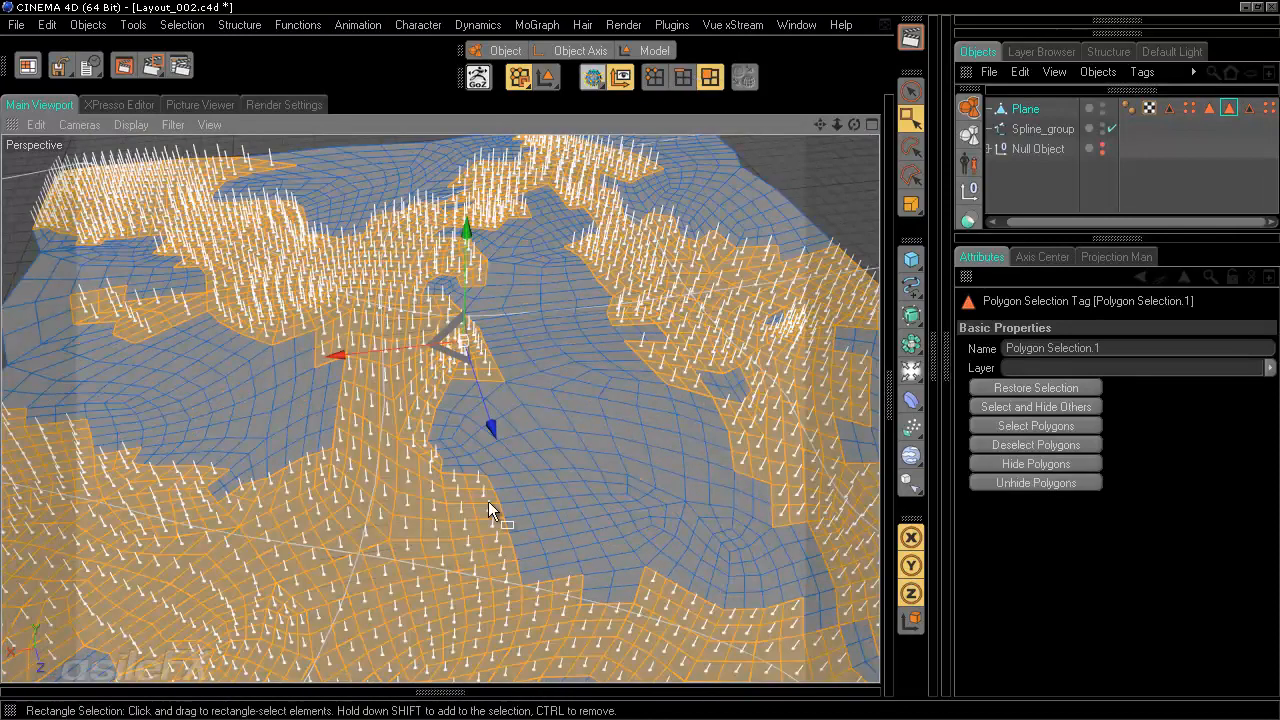
left_click(1124, 25)
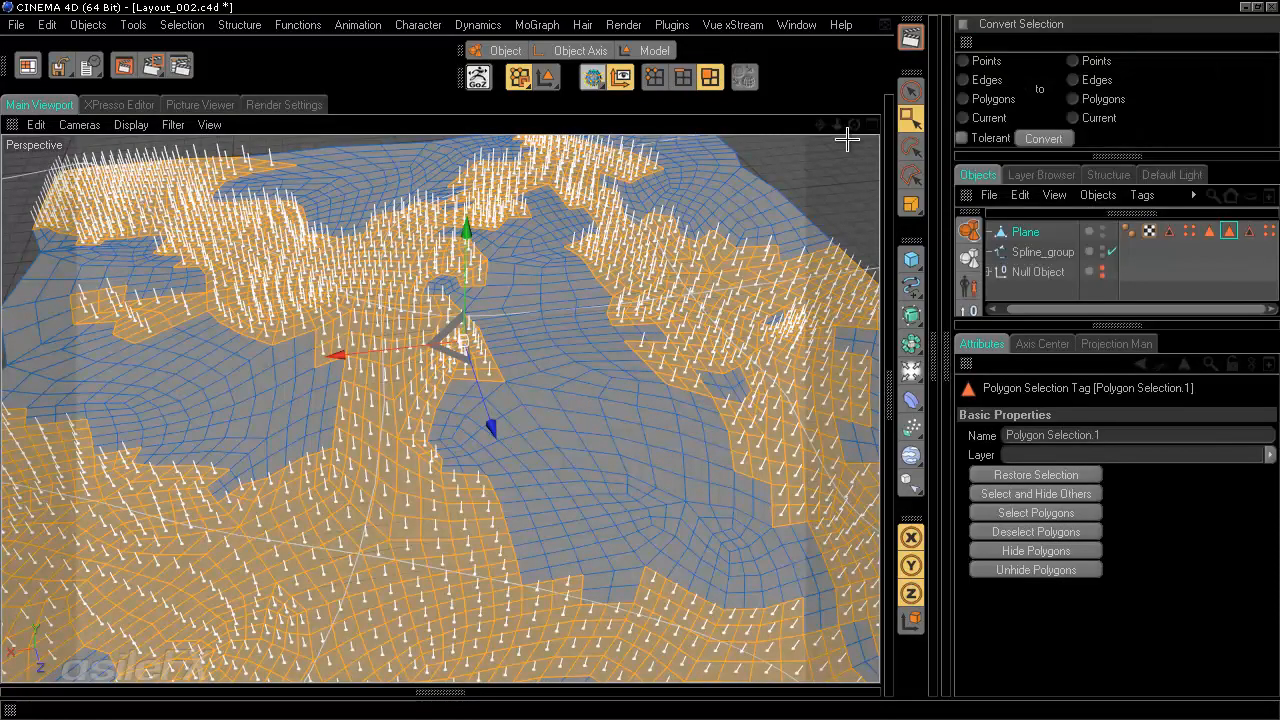
left_click(980, 98)
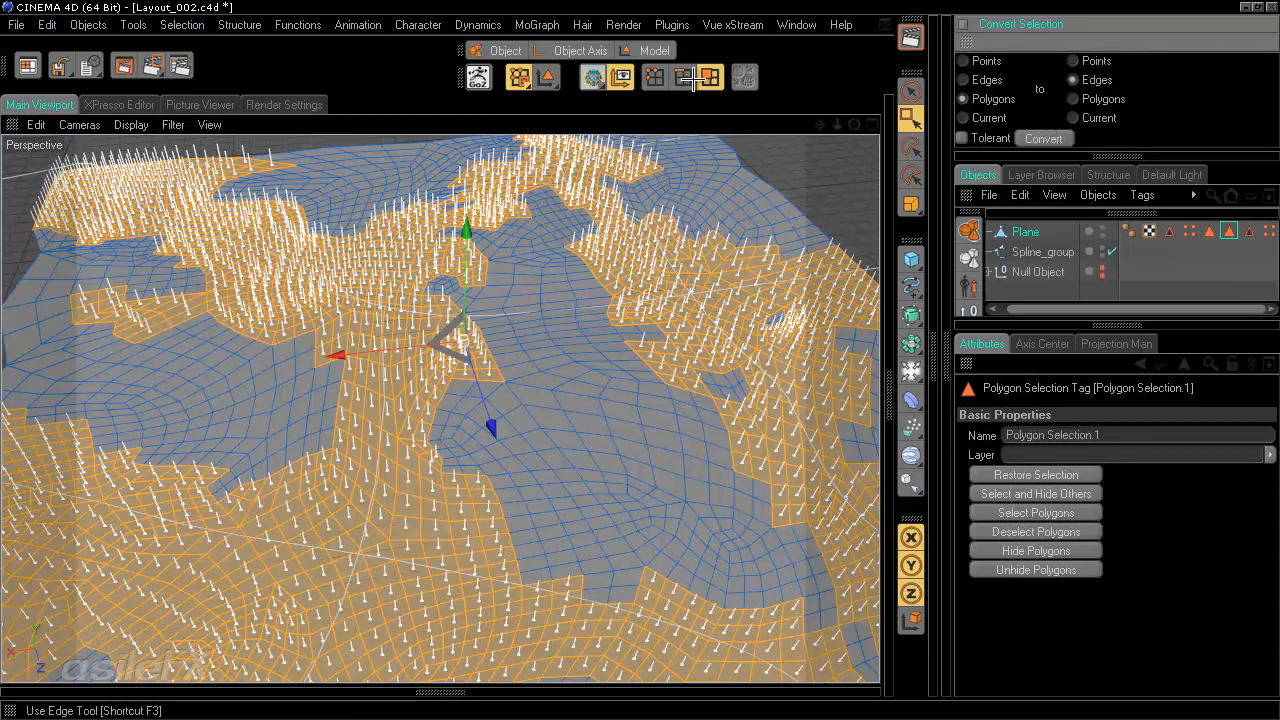
left_click(683, 77)
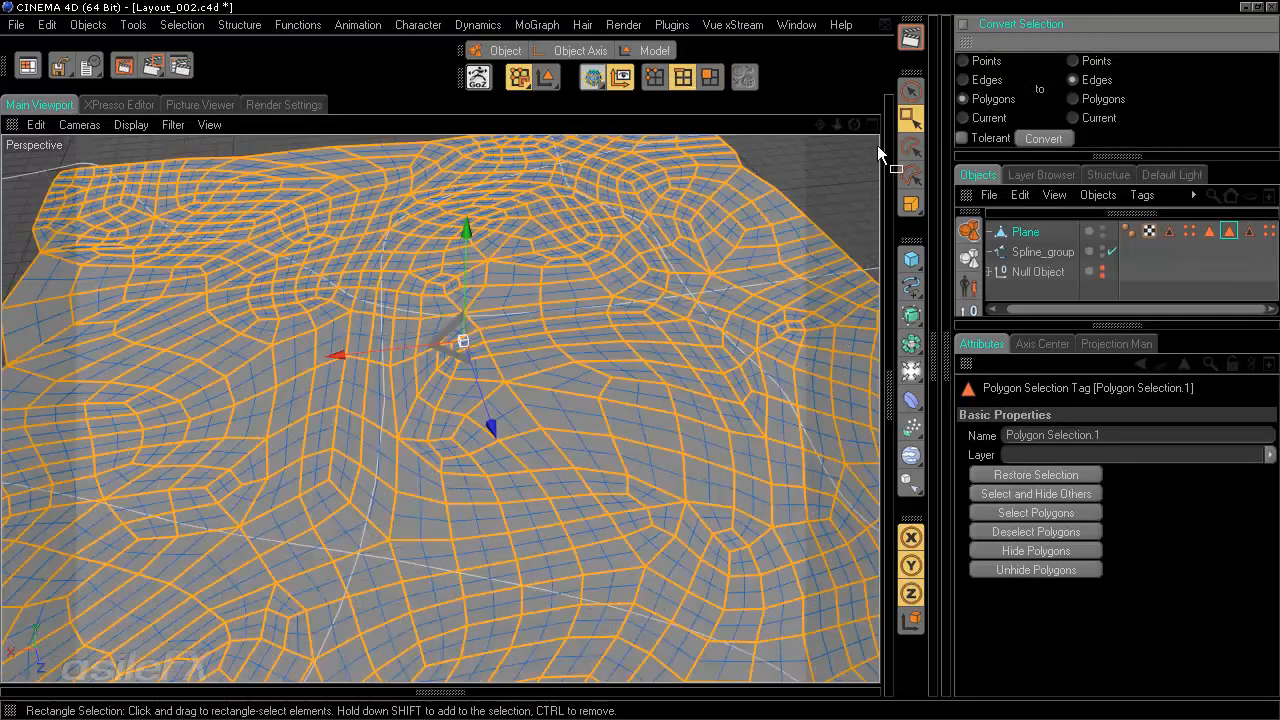
left_click(915, 88)
left_click(859, 154)
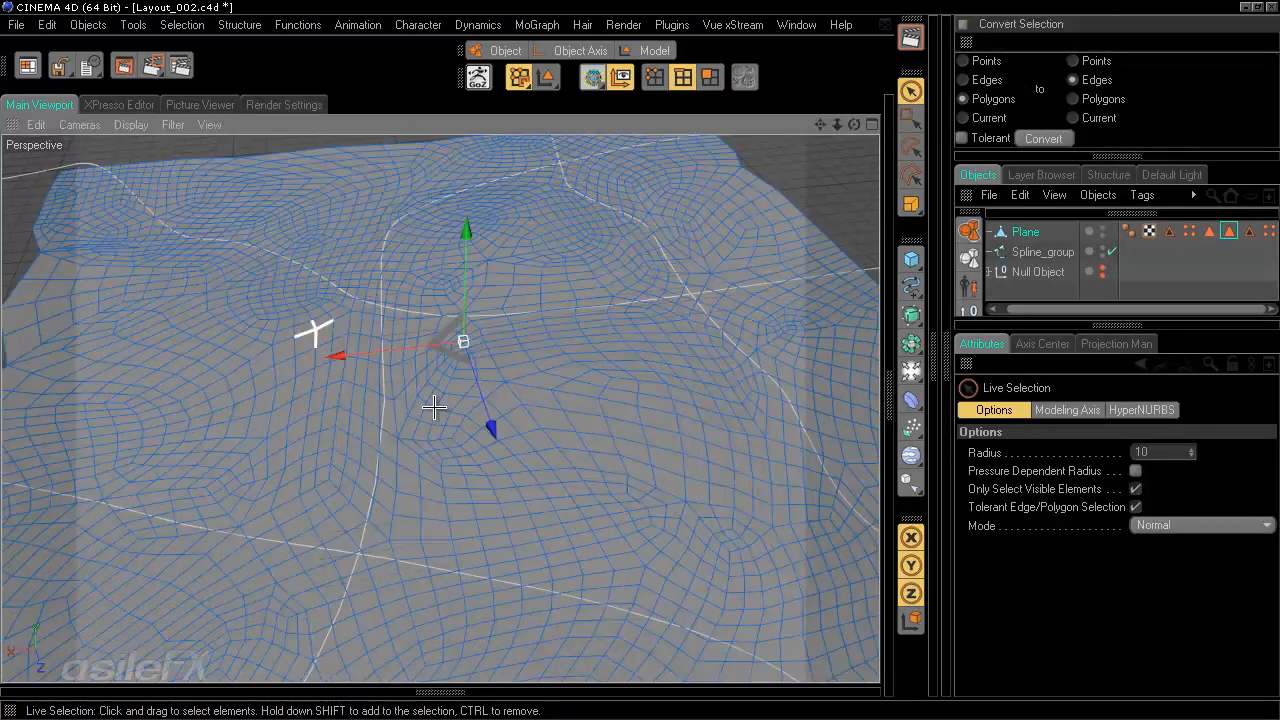
left_click(1057, 138)
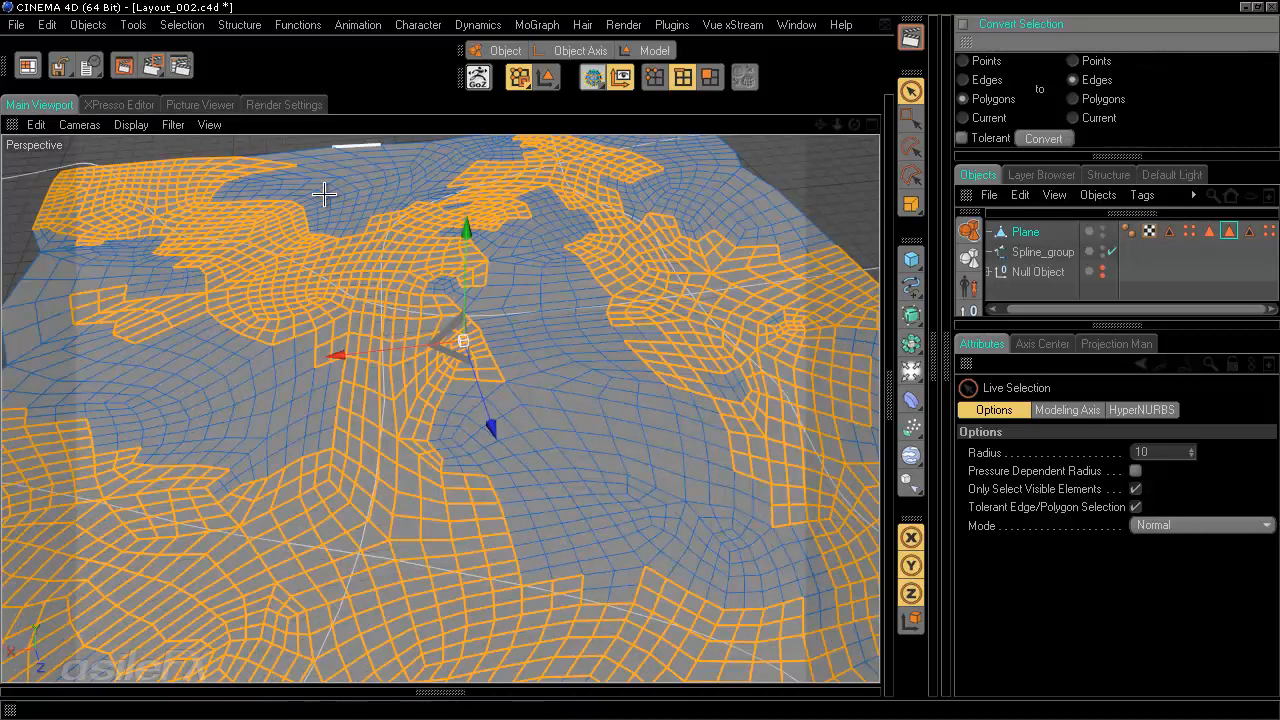
Step: Store the converted edges as a new Edge Selection tag on the Plane, and deselect the object
key("h")
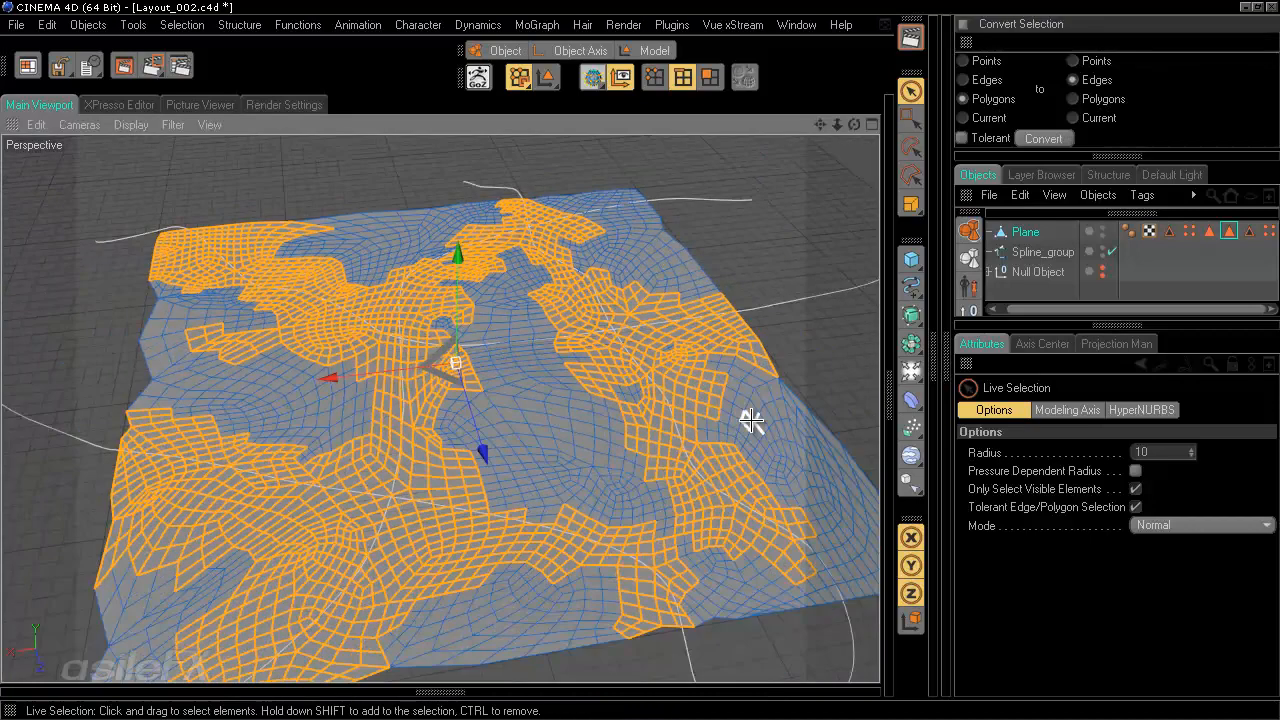
scroll(752, 420, "up", 3)
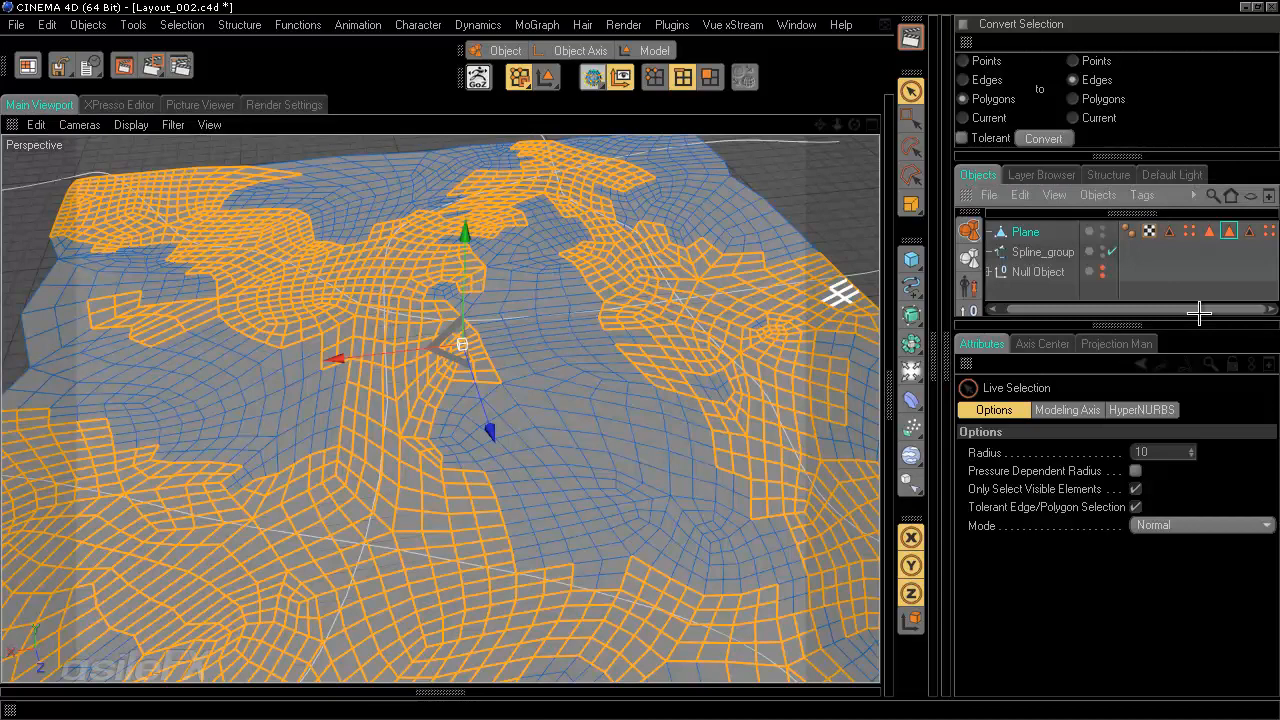
left_click(1243, 248)
left_click(1036, 232)
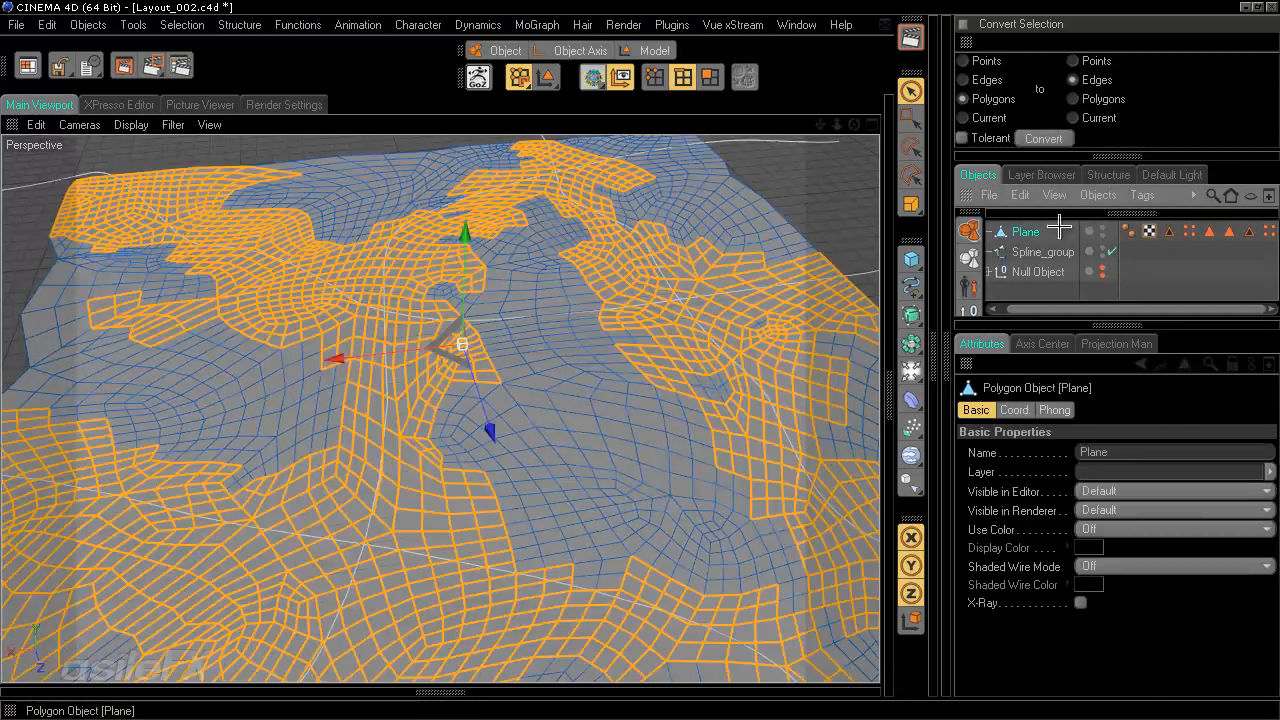
left_click(238, 25)
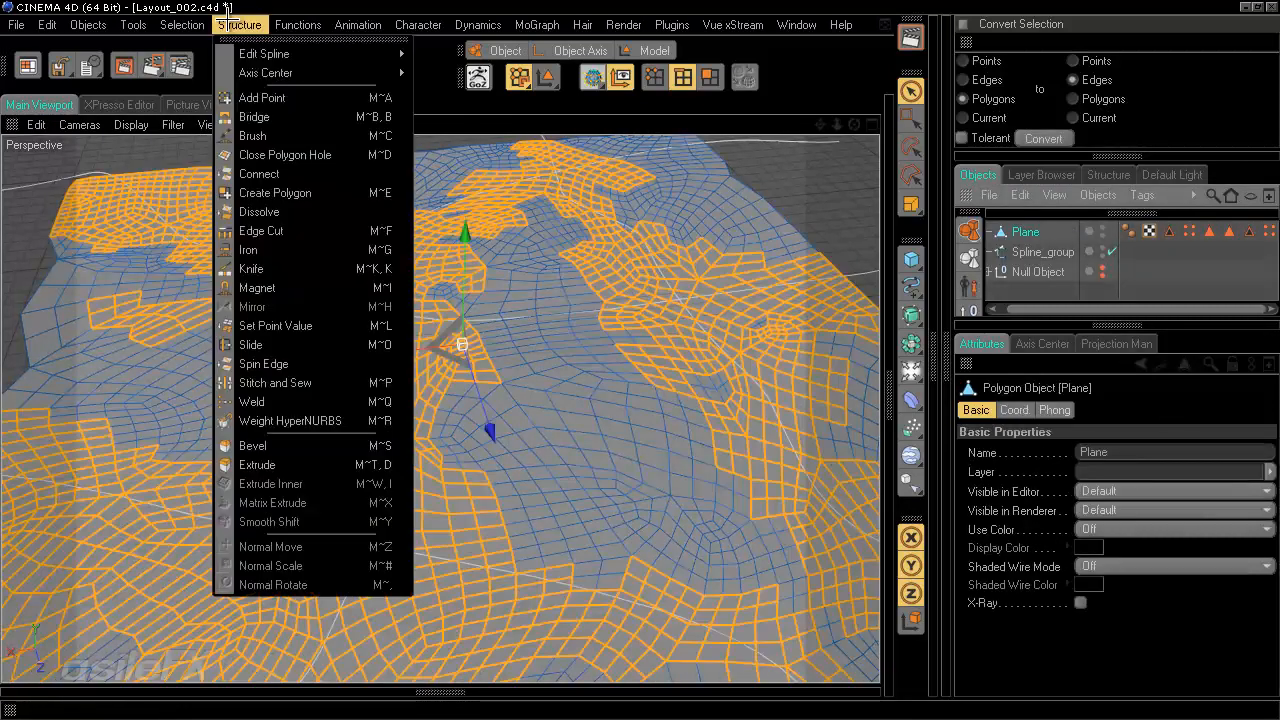
mouse_move(162, 22)
left_click(250, 502)
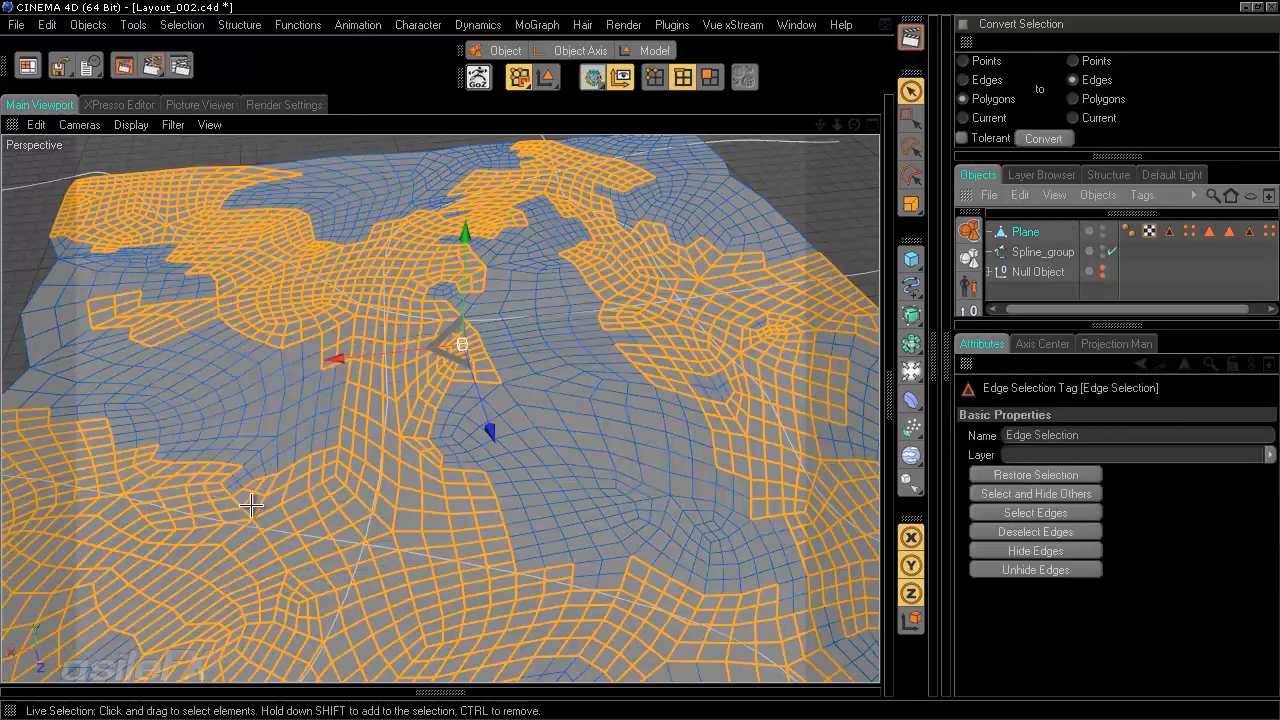
left_click_drag(1229, 306, 1254, 306)
left_click(1234, 262)
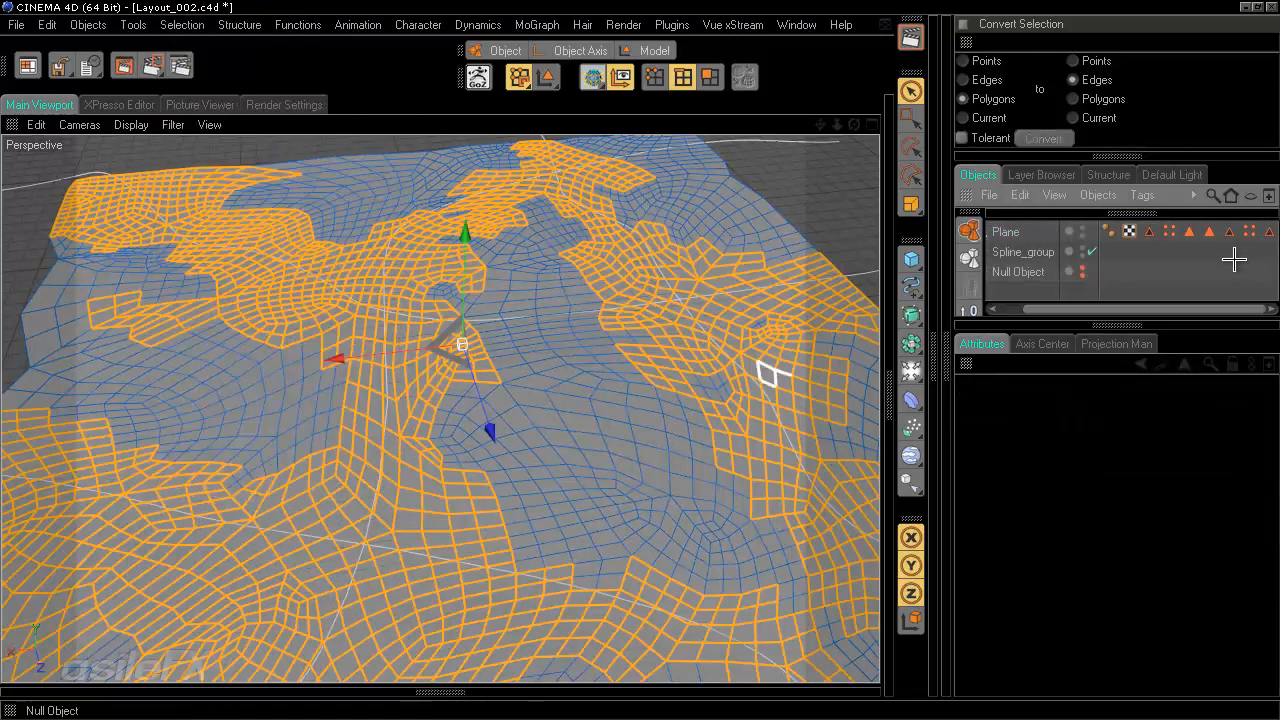
Step: Subdivide the Plane's selected polygons in polygon mode with Subdivision 1 and HyperNURBS Subdivide turned off
left_click(710, 77)
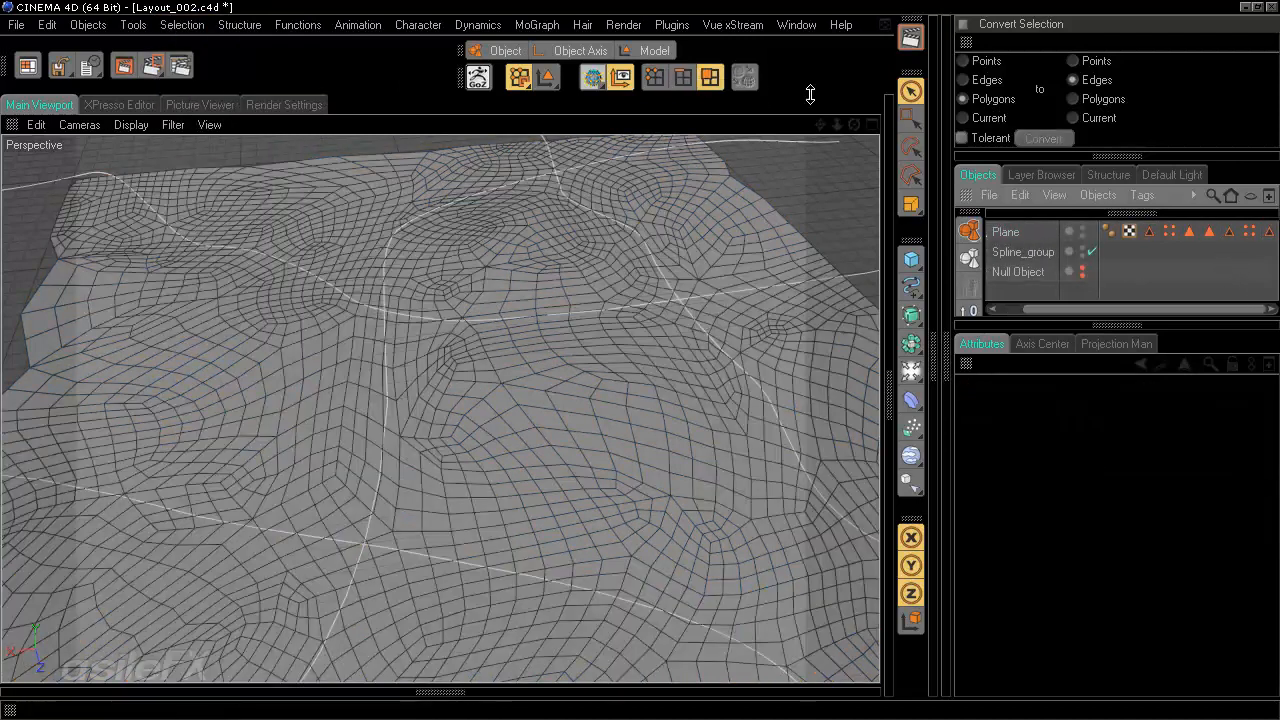
left_click(1005, 231)
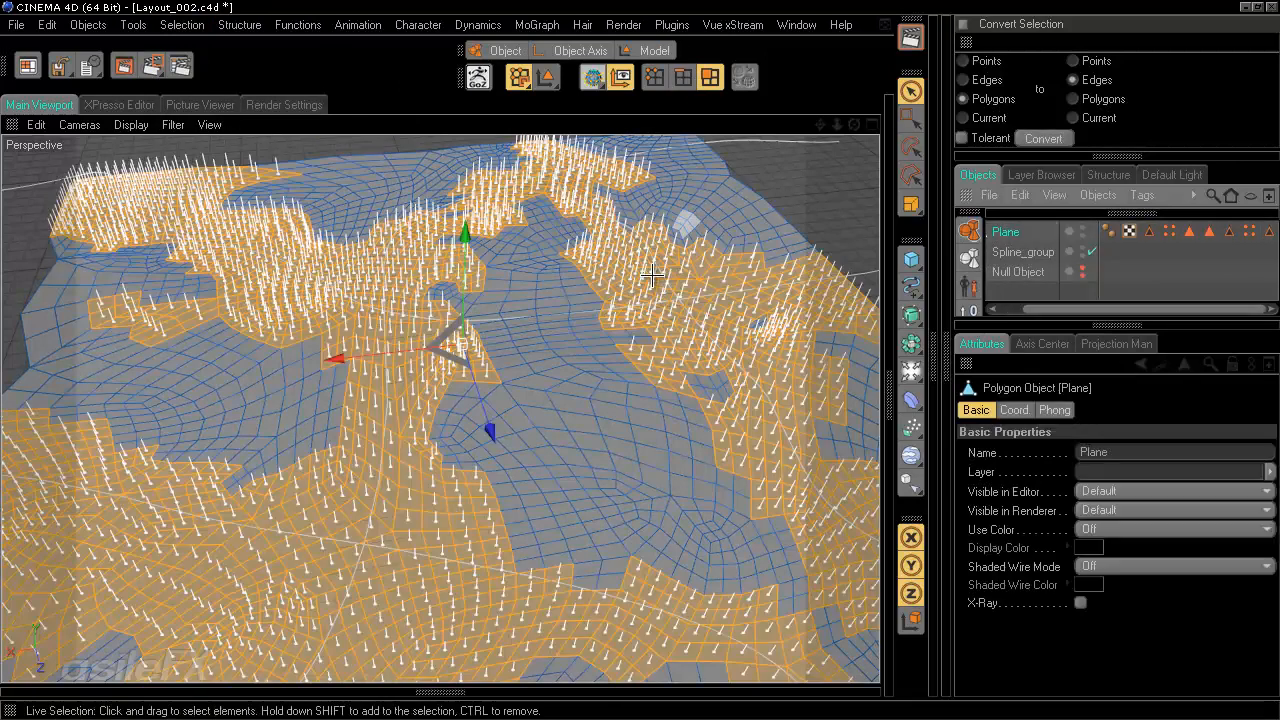
left_click(182, 25)
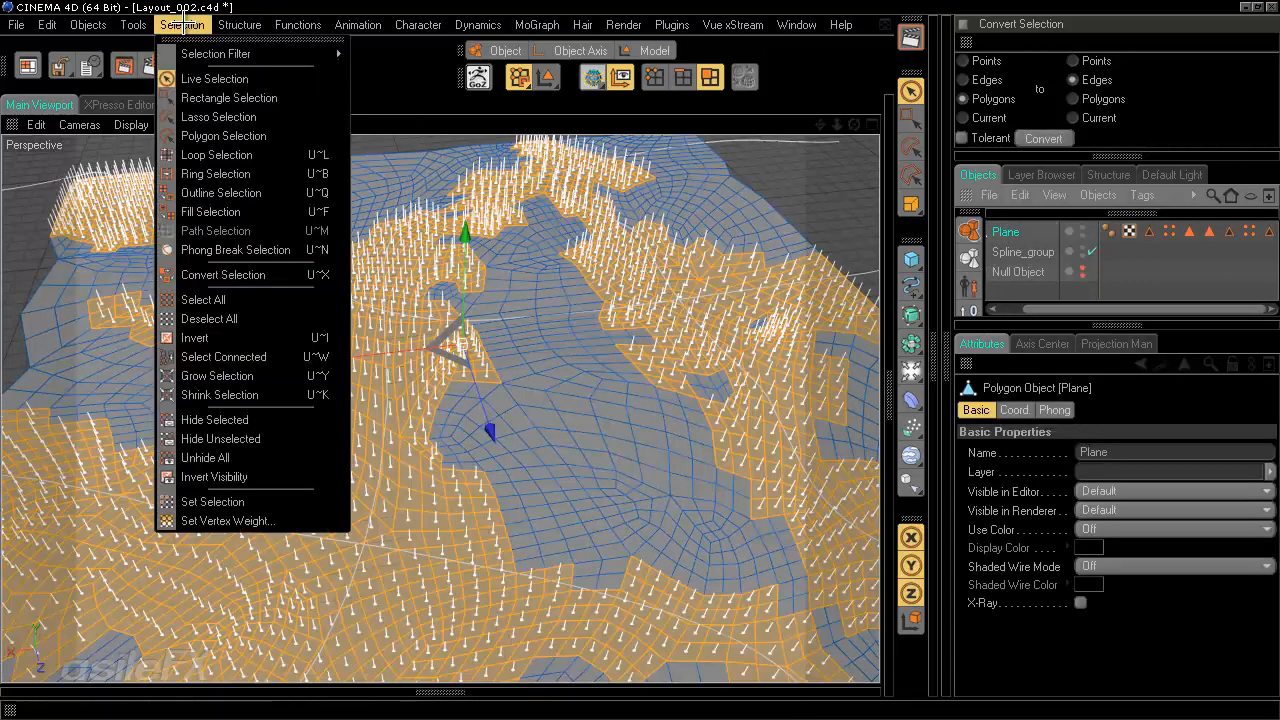
left_click(330, 312)
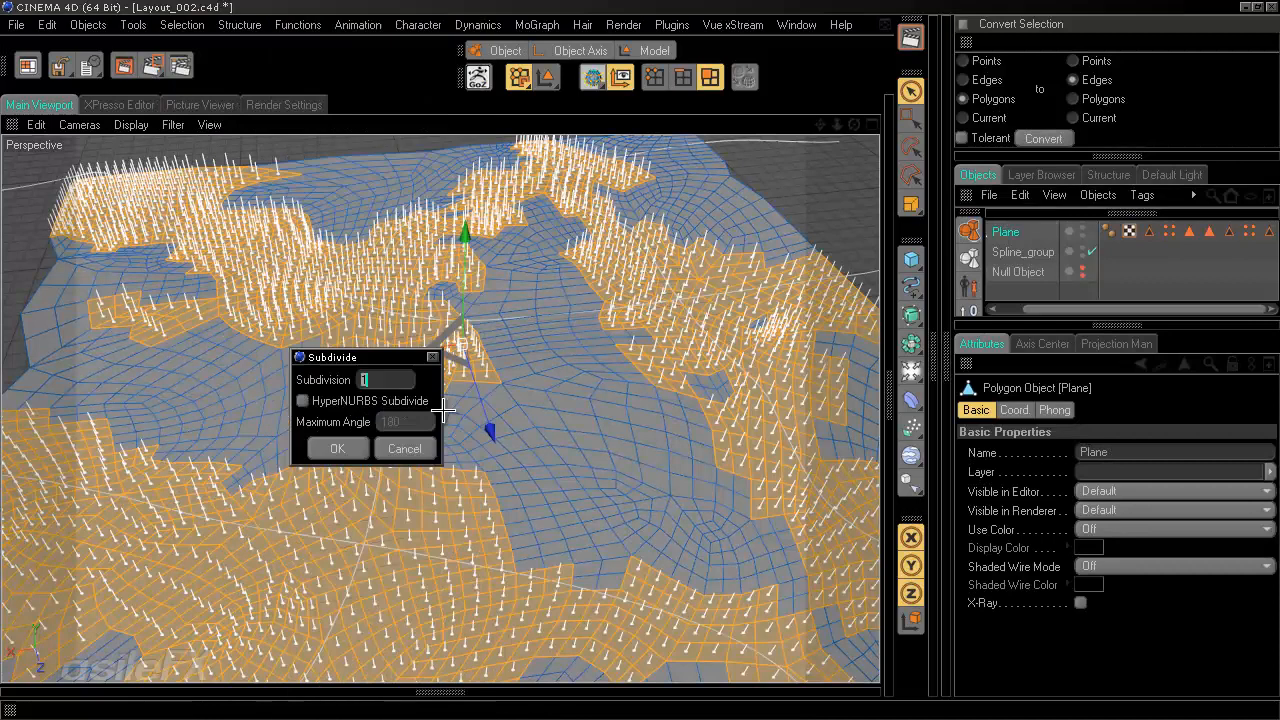
left_click(345, 450)
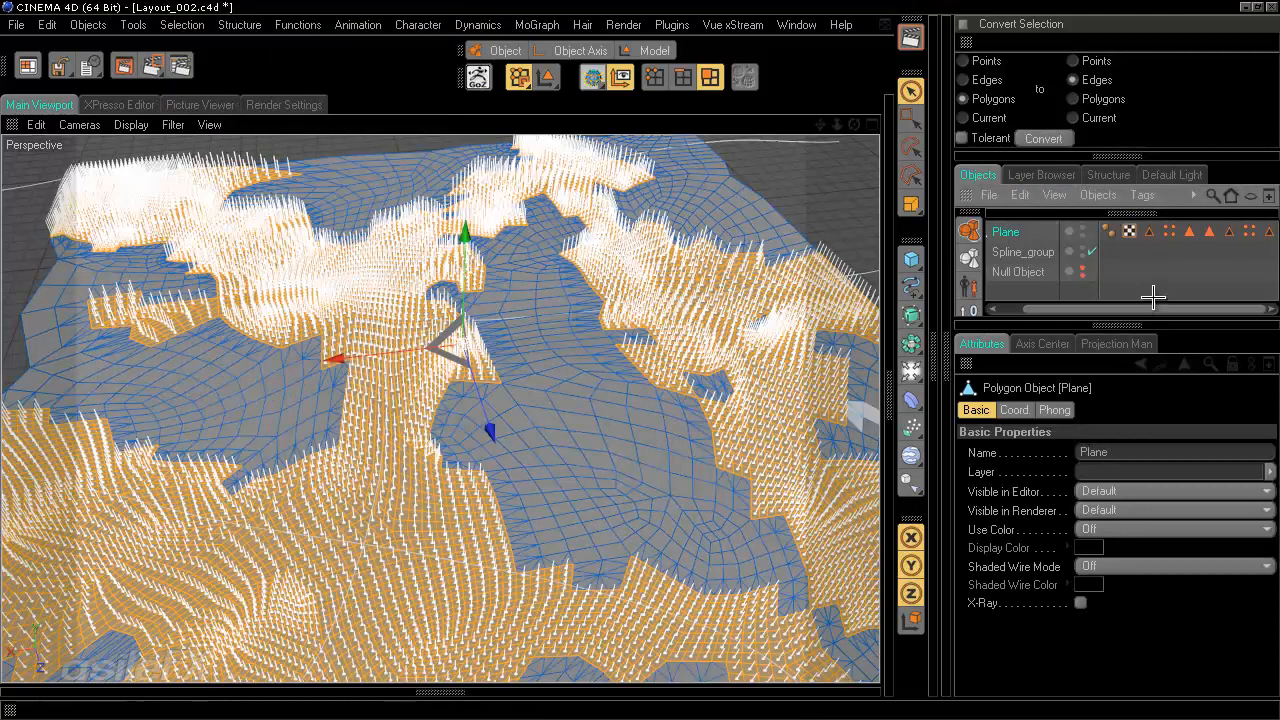
left_click(1066, 292)
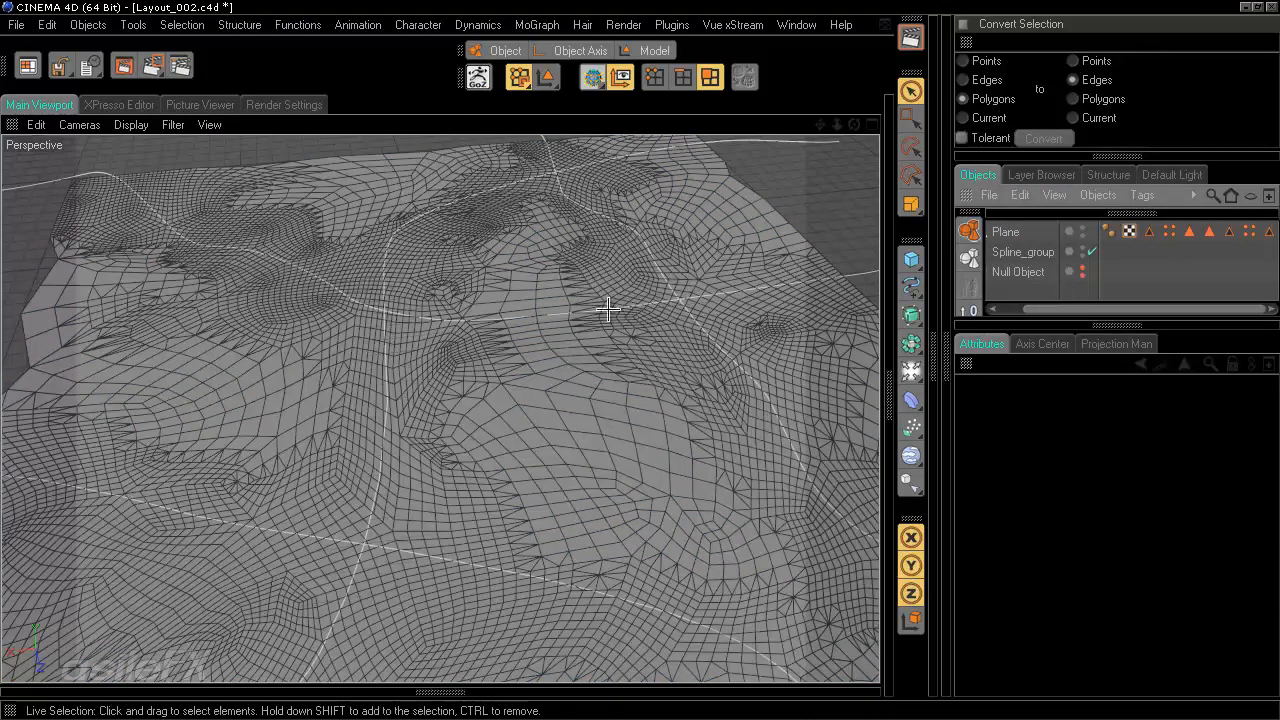
Step: Add the edges stored in the Plane's first Edge Selection tag to the current edge selection in edge mode
left_click_drag(606, 309, 671, 311, "alt")
scroll(671, 312, "up", 3)
scroll(637, 354, "down", 5)
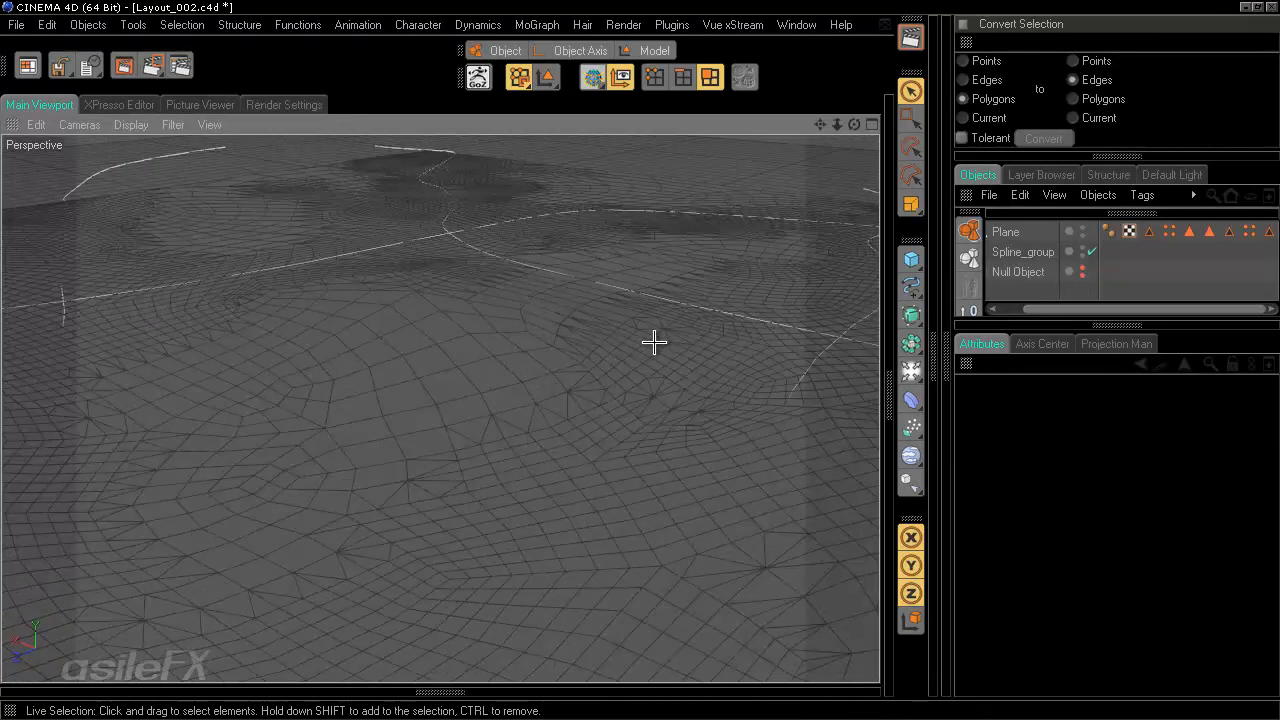
left_click_drag(720, 374, 680, 375, "alt")
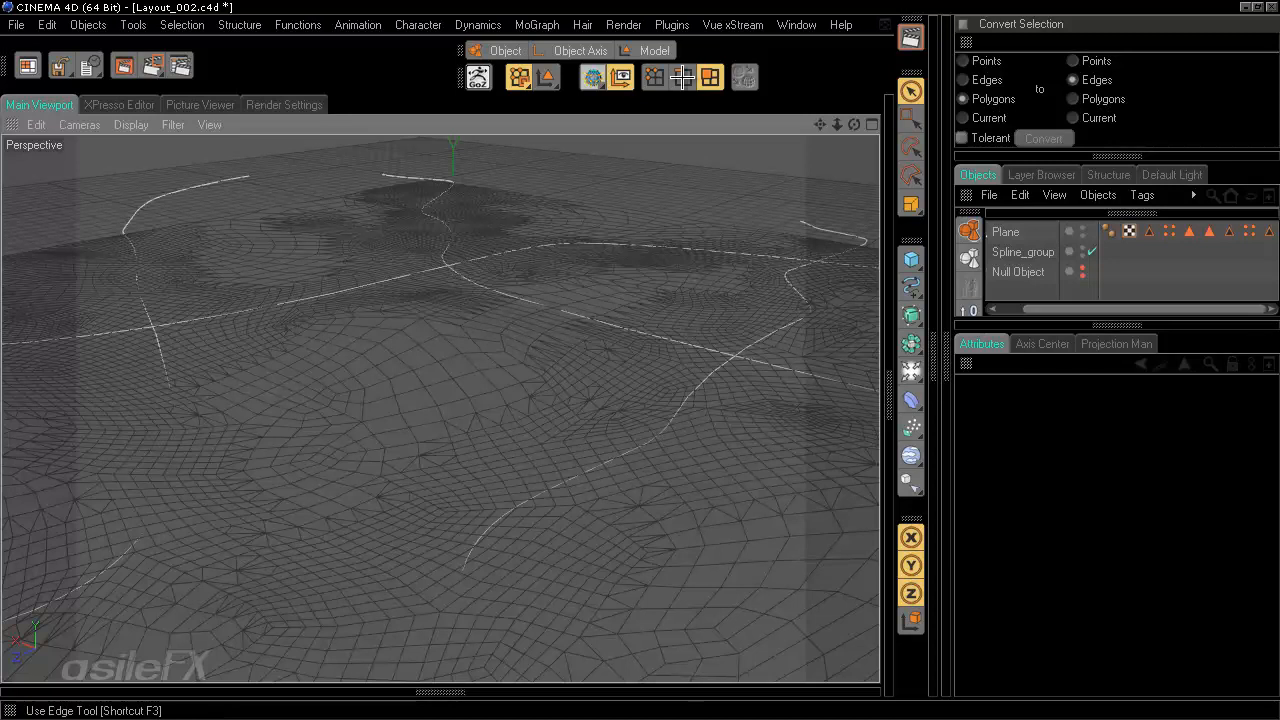
left_click(683, 77)
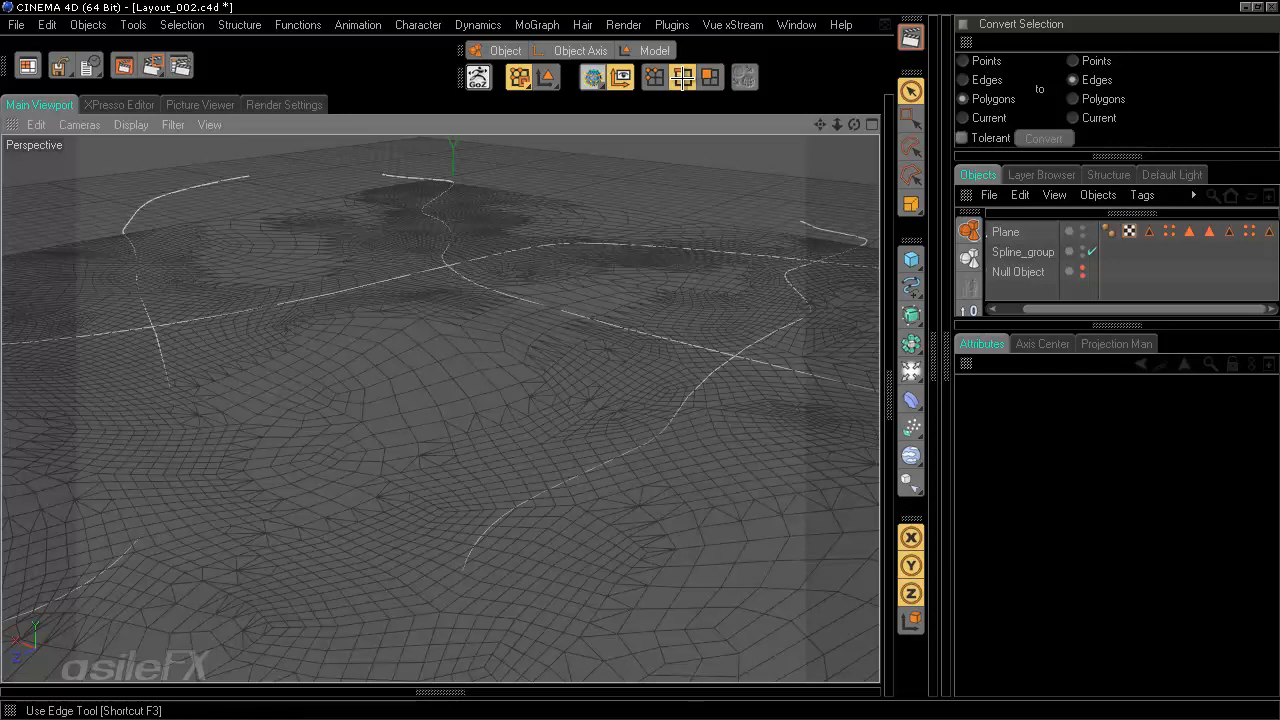
left_click(1005, 231)
left_click_drag(586, 337, 637, 363, "alt")
scroll(816, 349, "down", 3)
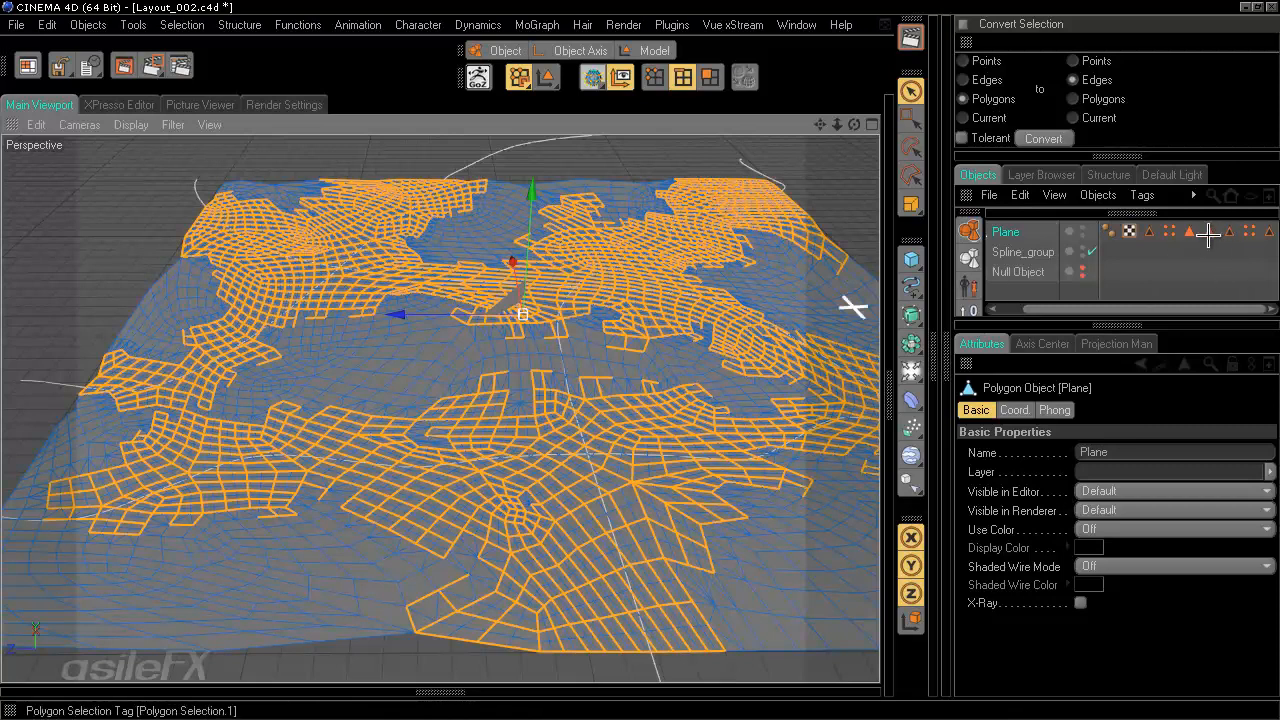
left_click_drag(643, 364, 597, 321, "alt")
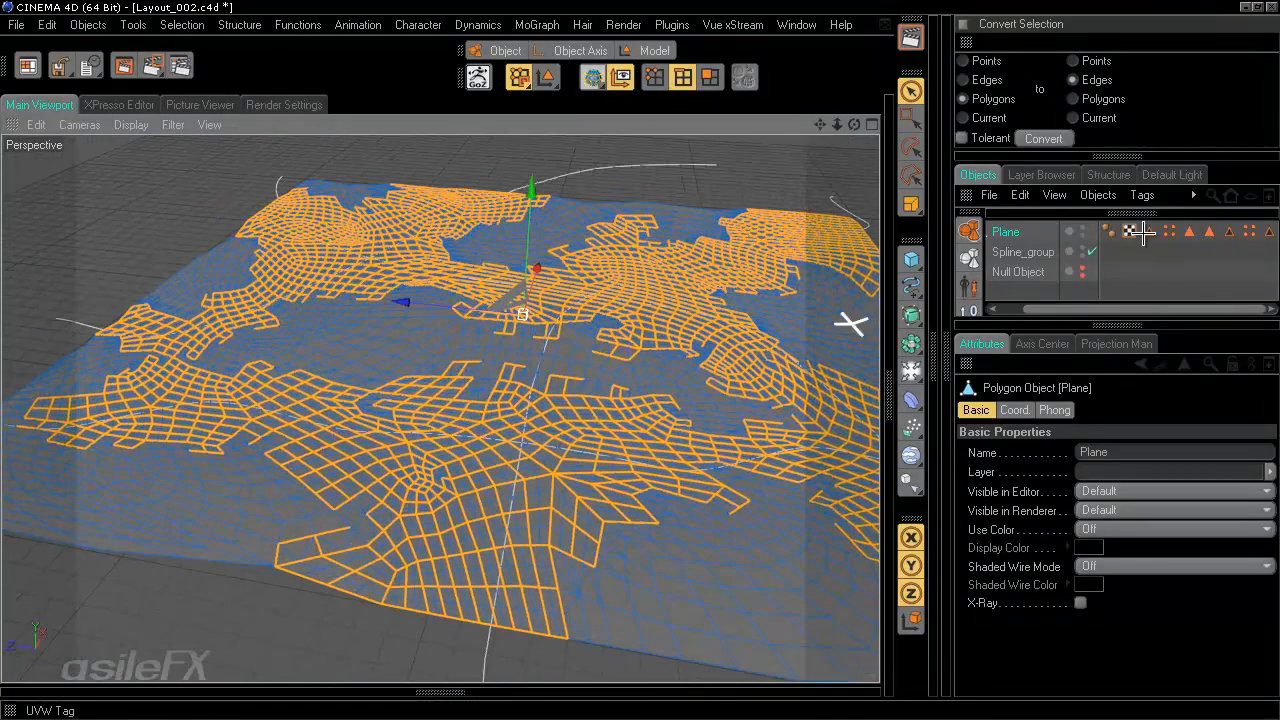
left_click(1150, 231)
left_click(1036, 512)
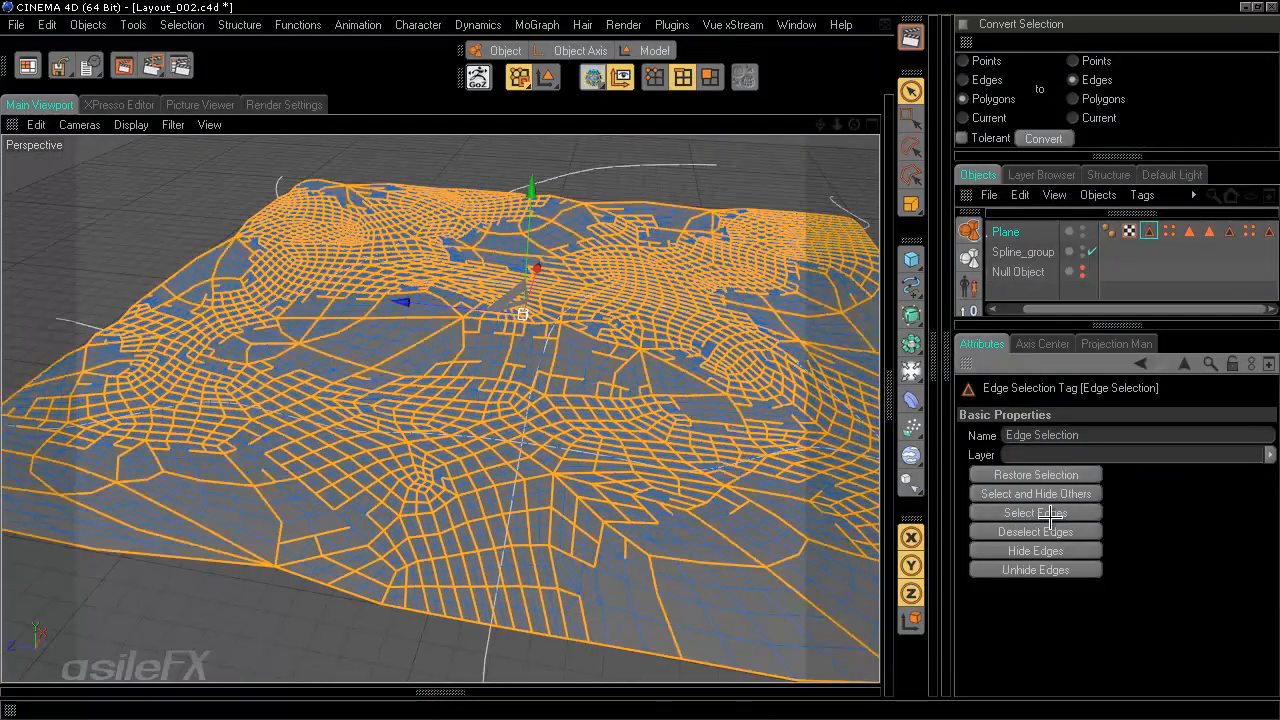
Step: Try to bevel the selected street edges with Create N-gons on and an Inner Offset of about 0.6 m, and undo the bevel
left_click_drag(700, 437, 642, 362, "alt")
middle_click_drag(569, 251, 463, 294, "alt")
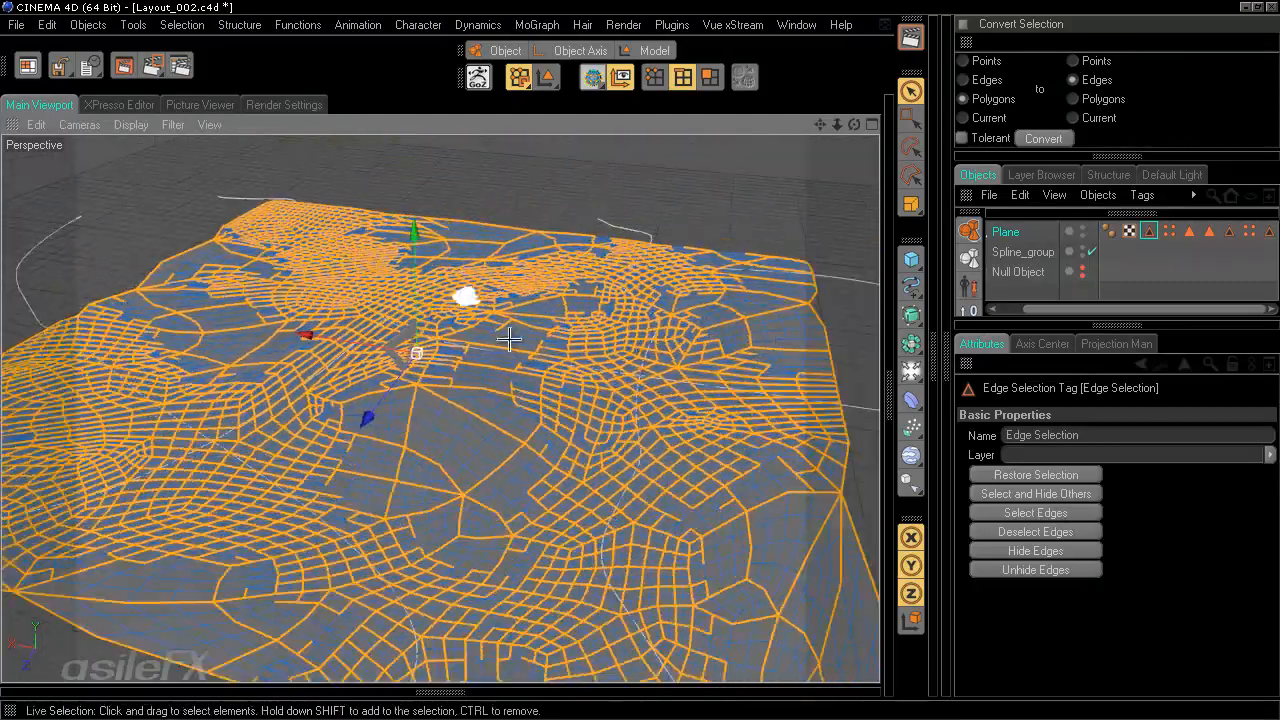
right_click_drag(463, 294, 514, 344, "alt")
left_click_drag(514, 344, 677, 366, "alt")
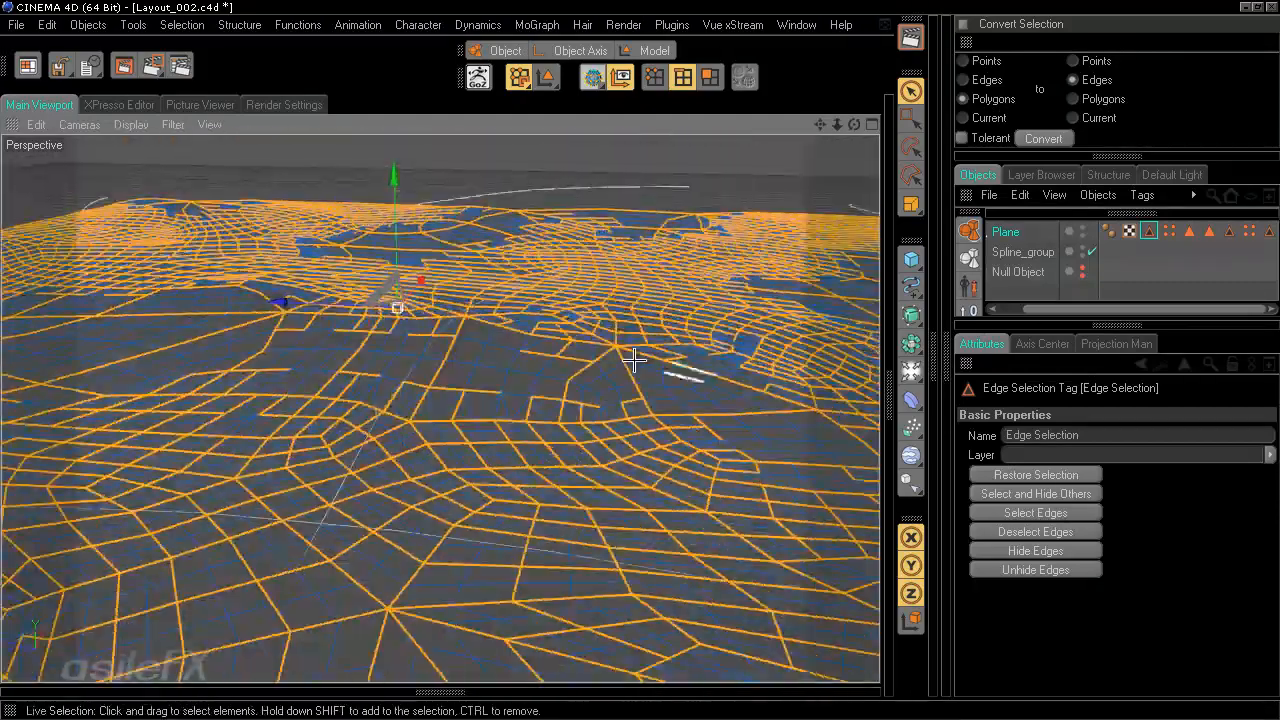
scroll(668, 371, "up", 4)
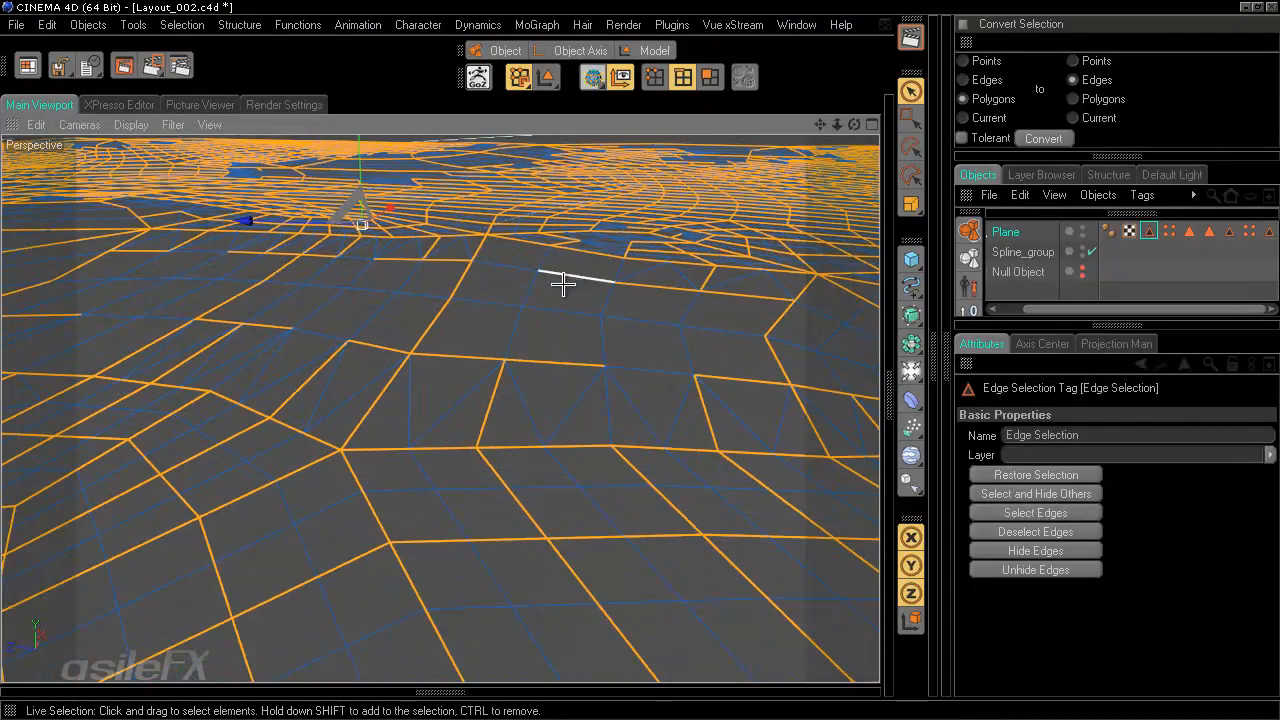
key("m")
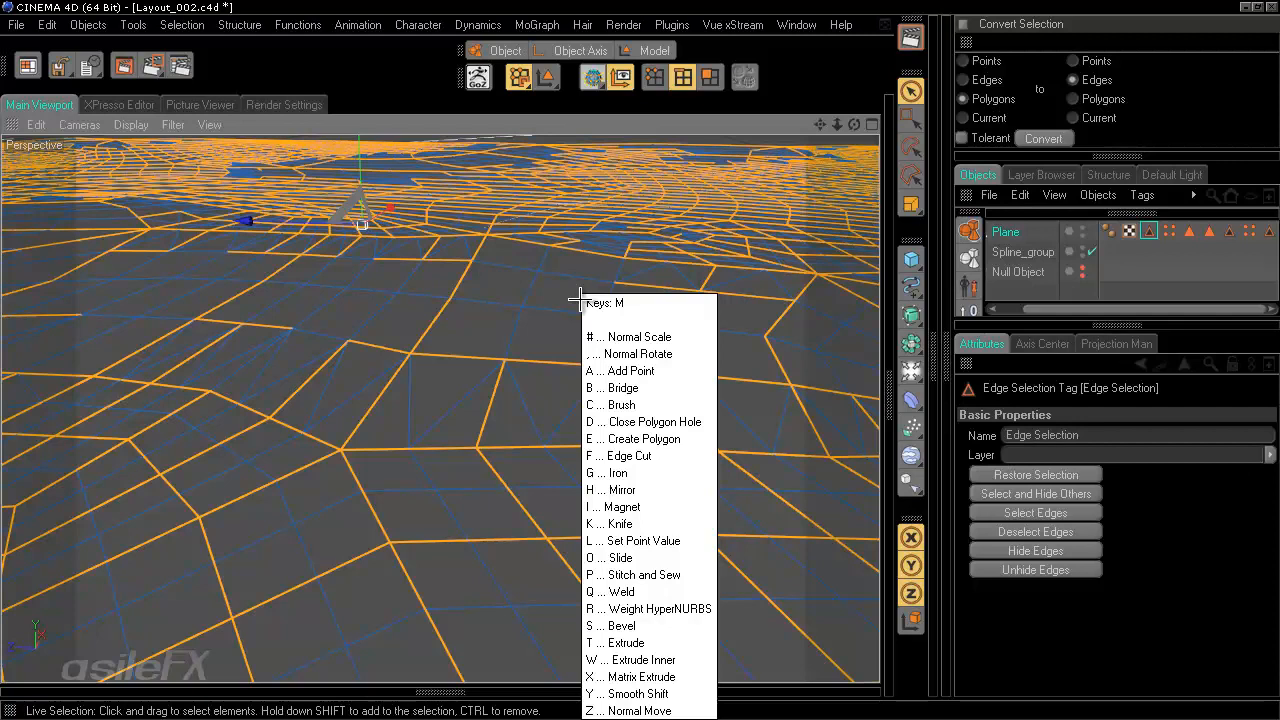
key("s")
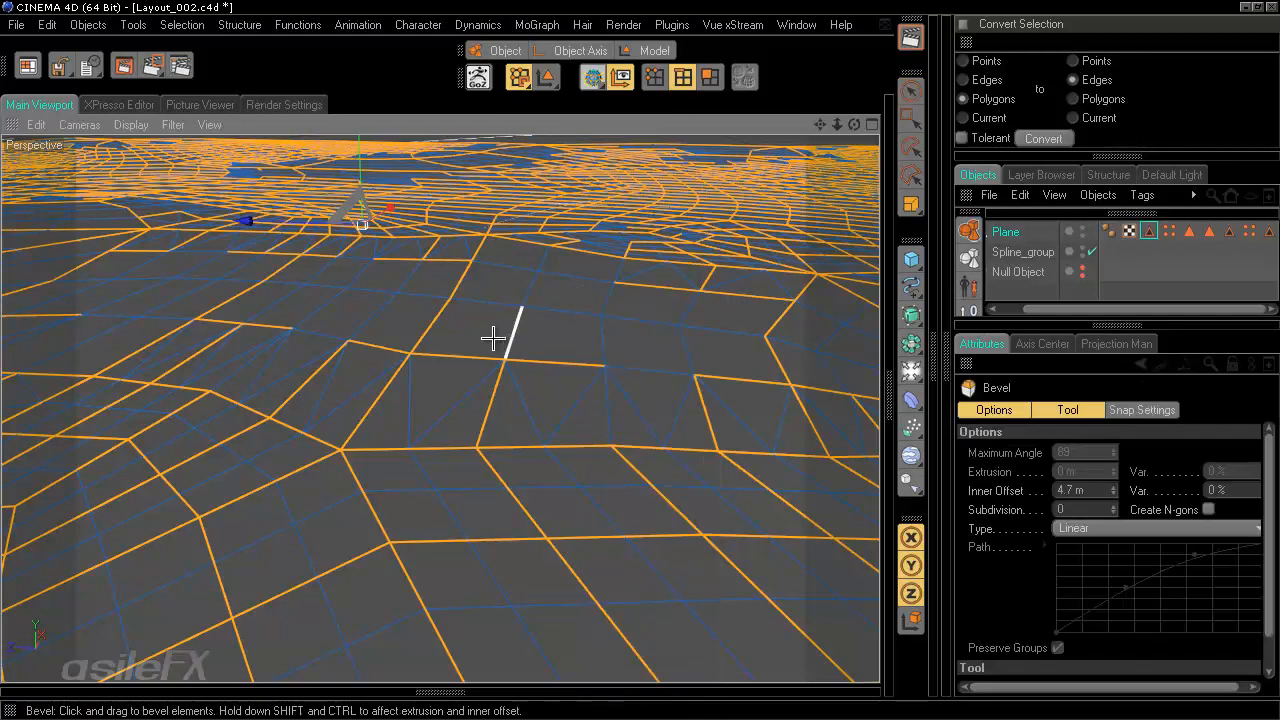
left_click(498, 338)
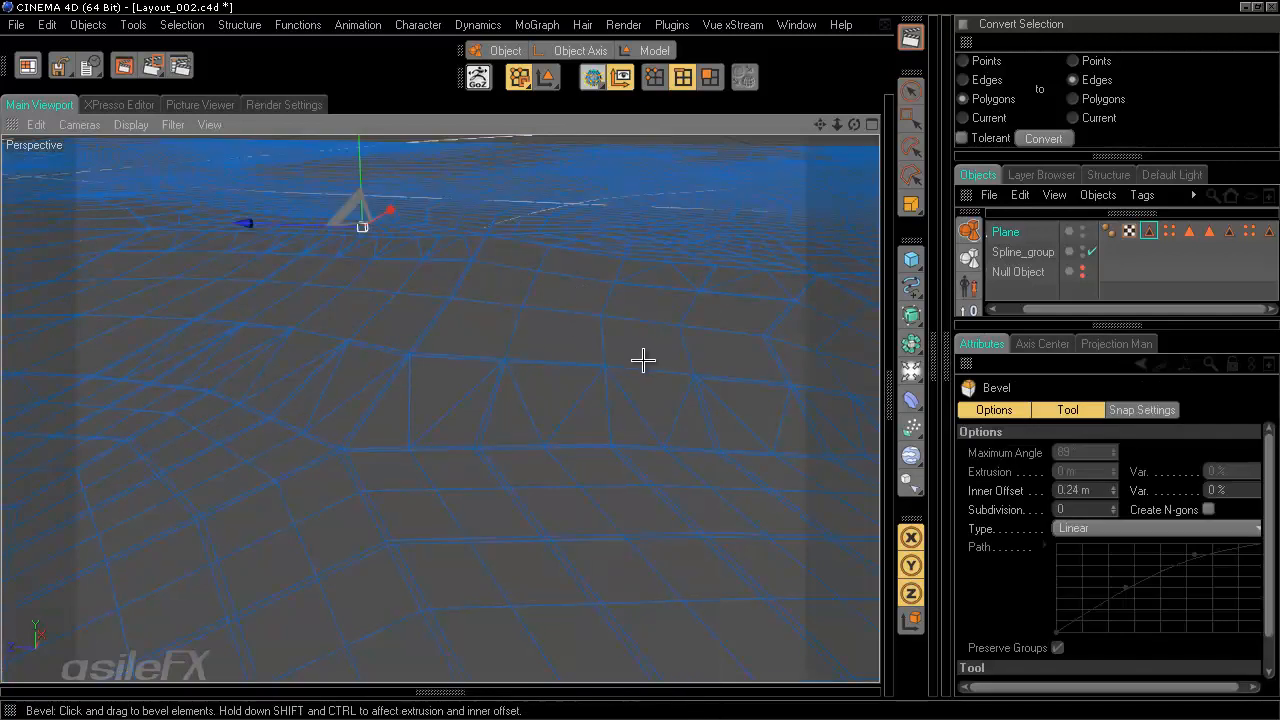
left_click_drag(641, 360, 634, 360)
left_click_drag(564, 332, 641, 358, "alt")
middle_click_drag(618, 318, 639, 360, "alt")
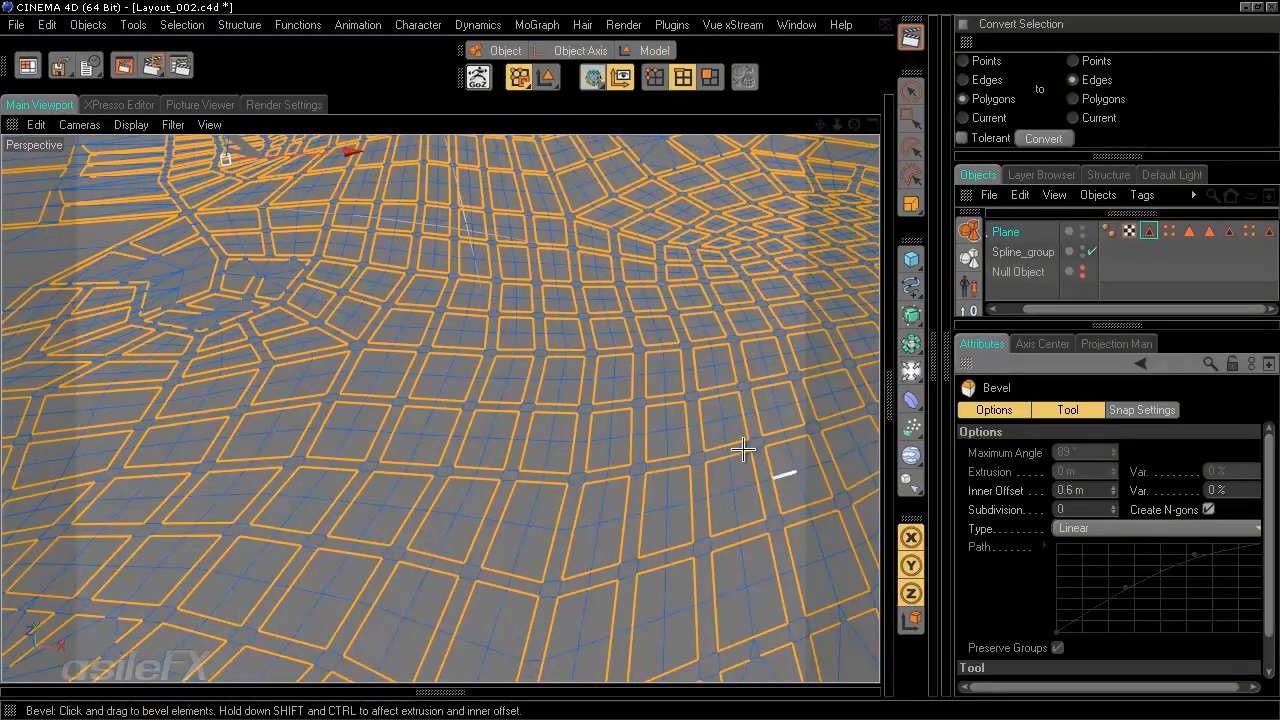
left_click_drag(554, 291, 644, 359, "alt")
key("ctrl+z")
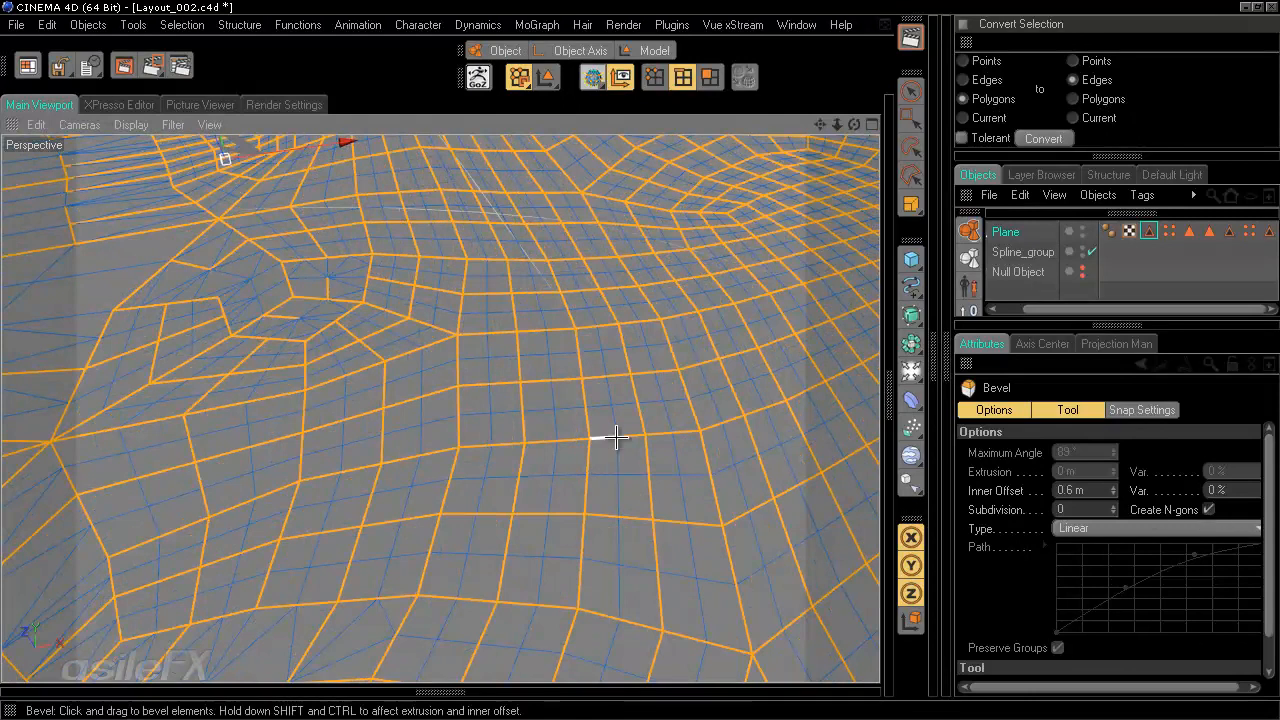
Step: Bevel the selected street edges with an Inner Offset of about 0.38 m and Create N-gons on
left_click_drag(619, 437, 641, 360)
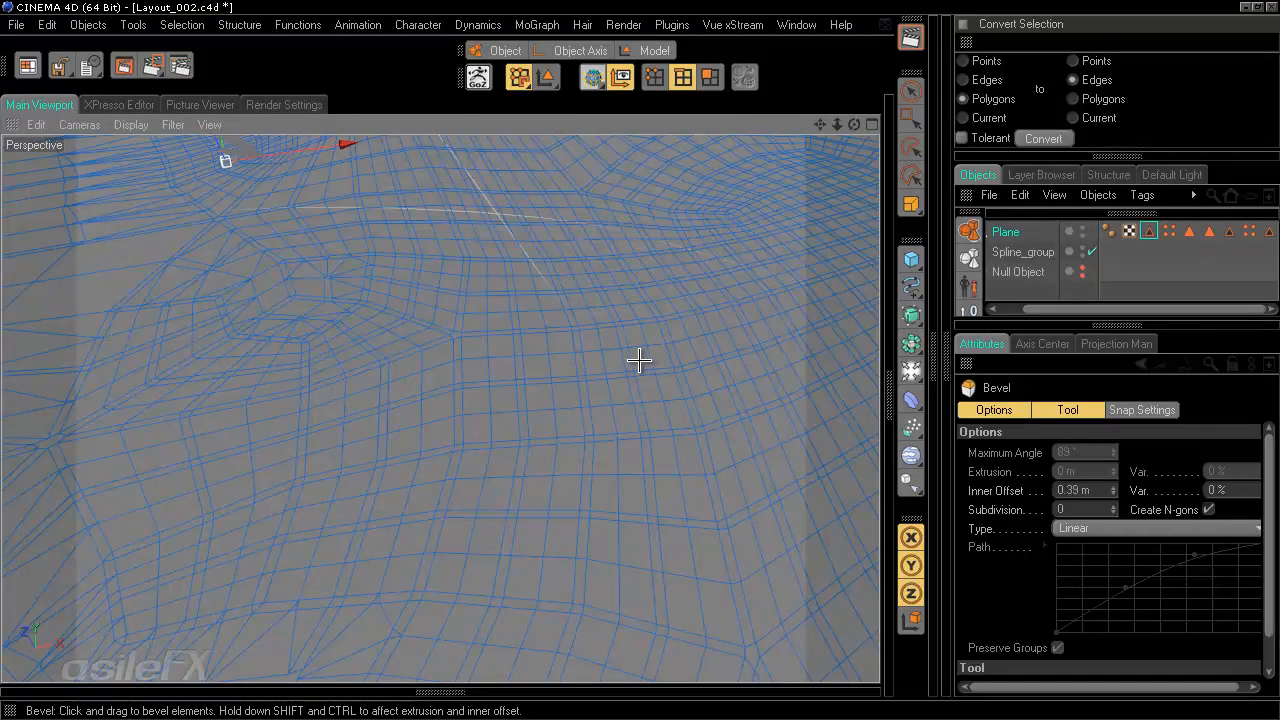
left_click_drag(639, 360, 639, 360)
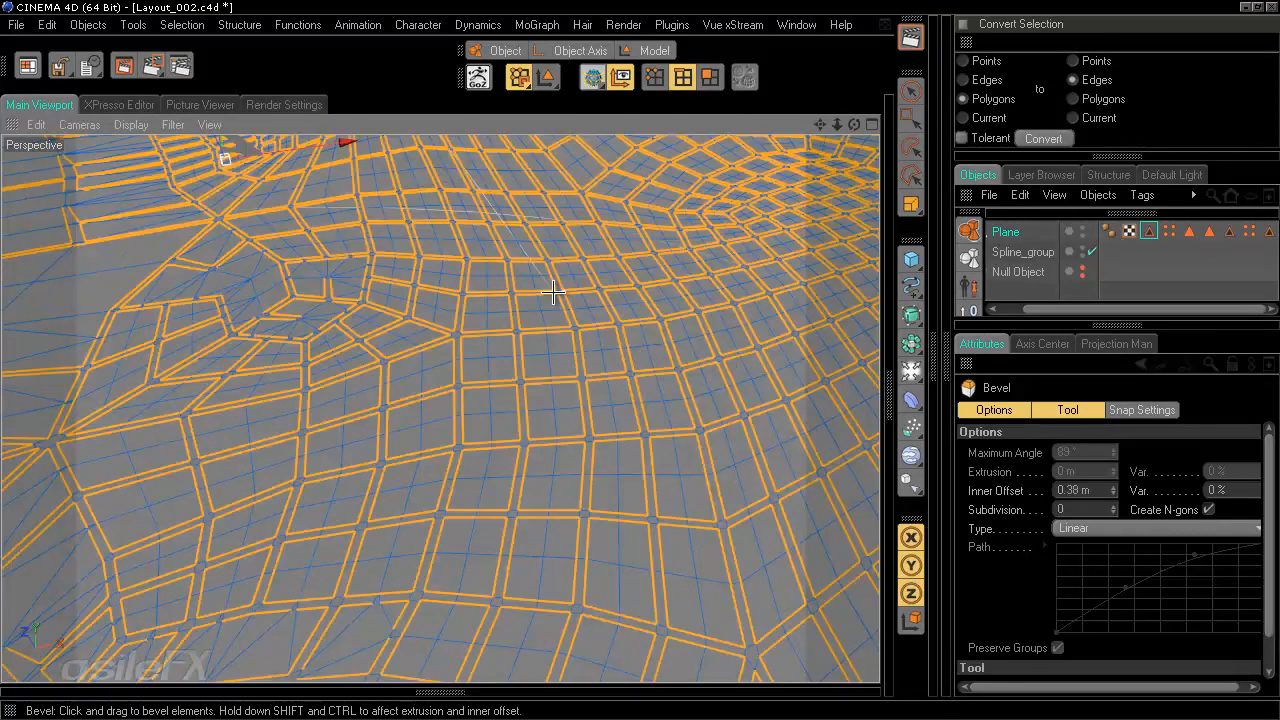
mouse_move(557, 294)
left_mouse_down("alt")
mouse_move(640, 360)
mouse_move(557, 294)
left_mouse_up("alt")
left_click_drag(555, 228, 629, 231, "alt")
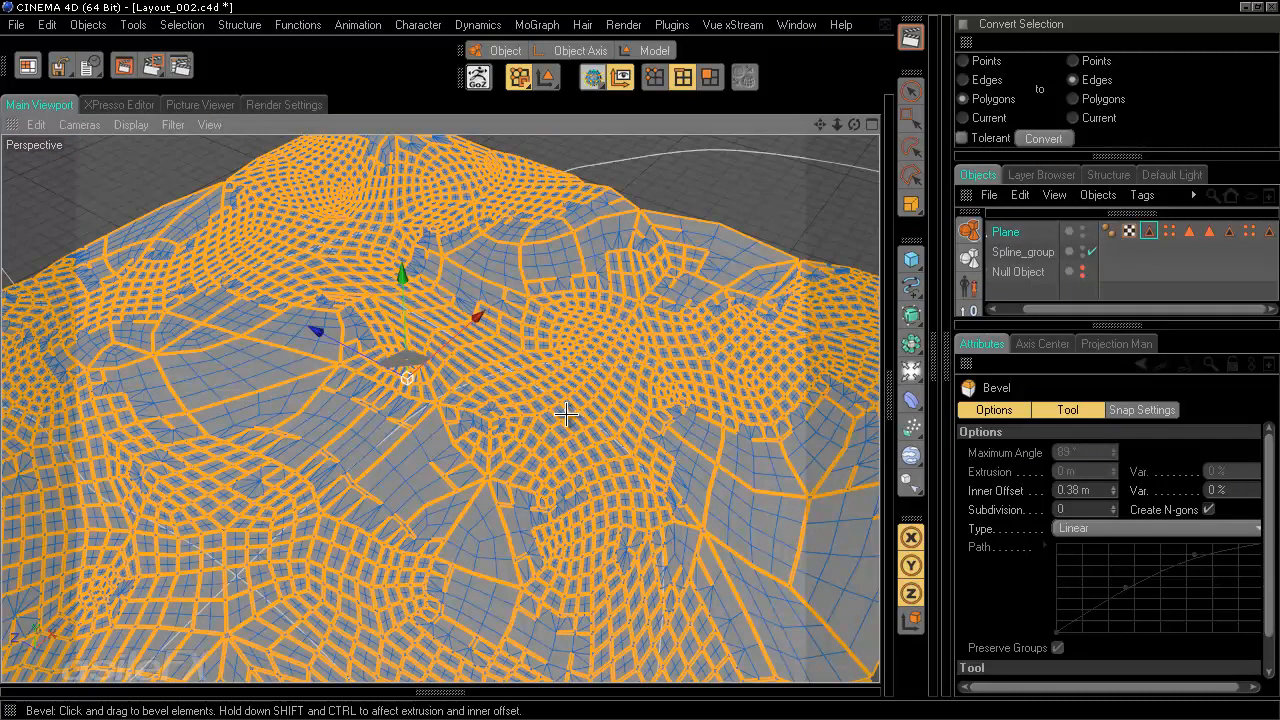
Step: Select all of the Plane's polygons in polygon mode with Rectangle Selection, with Only Select Visible Elements off
scroll(566, 413, "down", 5)
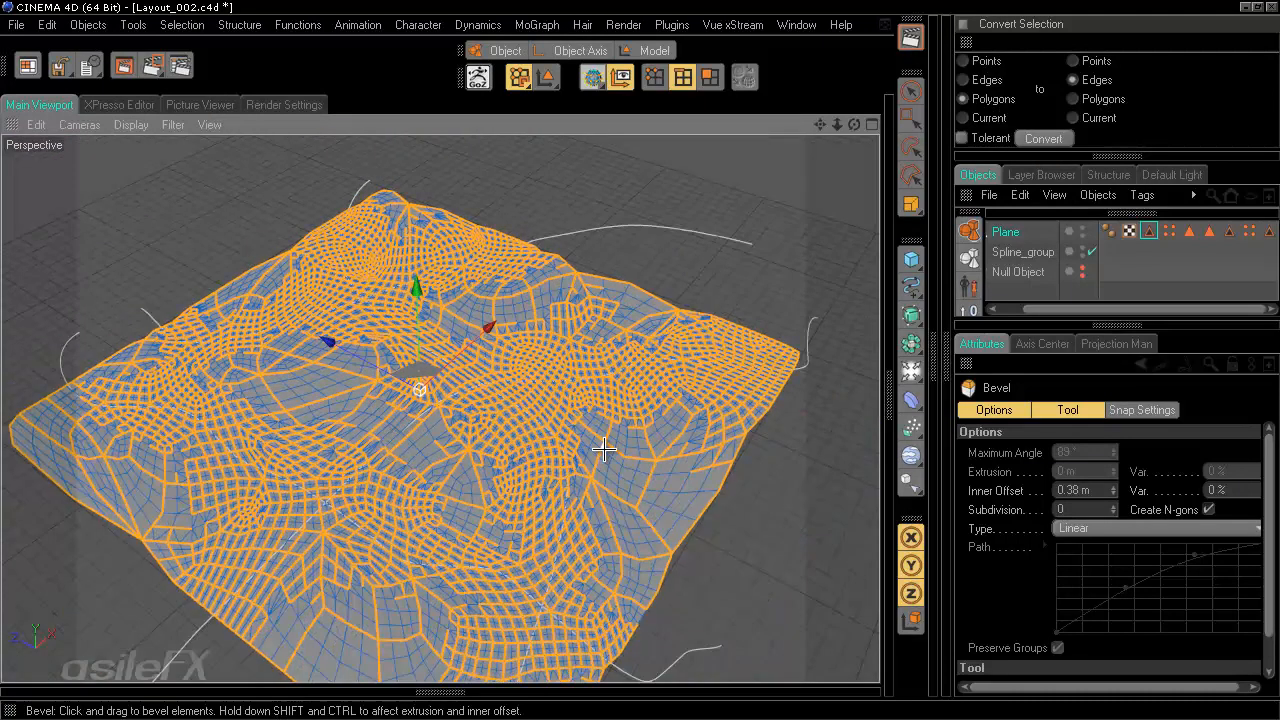
left_click(710, 77)
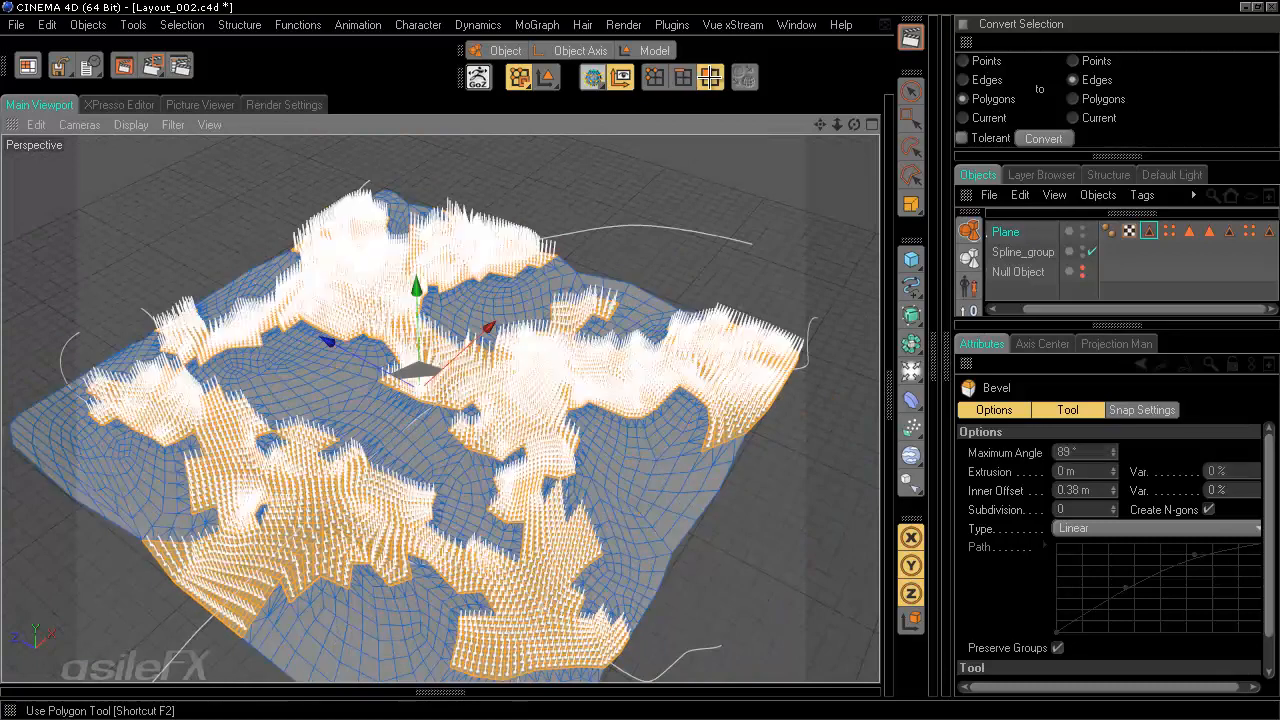
left_click(918, 111)
mouse_move(630, 348)
left_mouse_down("alt")
mouse_move(640, 368)
mouse_move(637, 356)
left_mouse_up("alt")
scroll(637, 356, "down", 4)
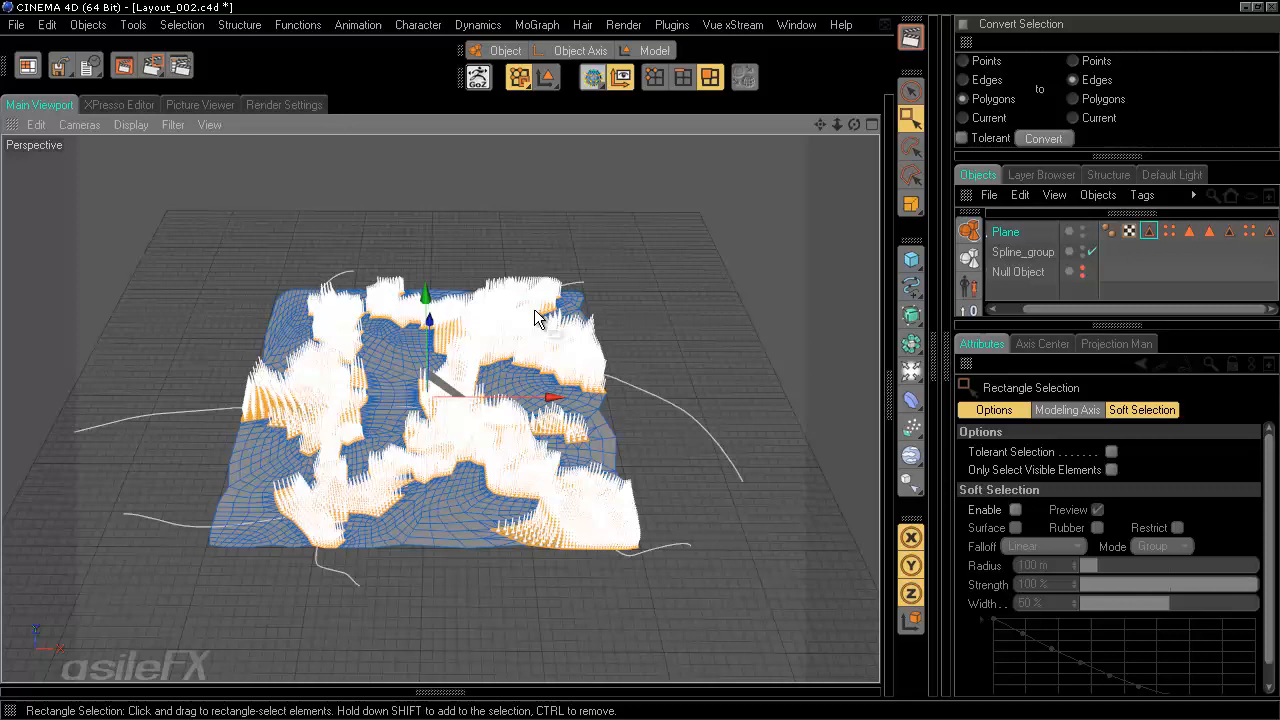
scroll(680, 350, "up", 3)
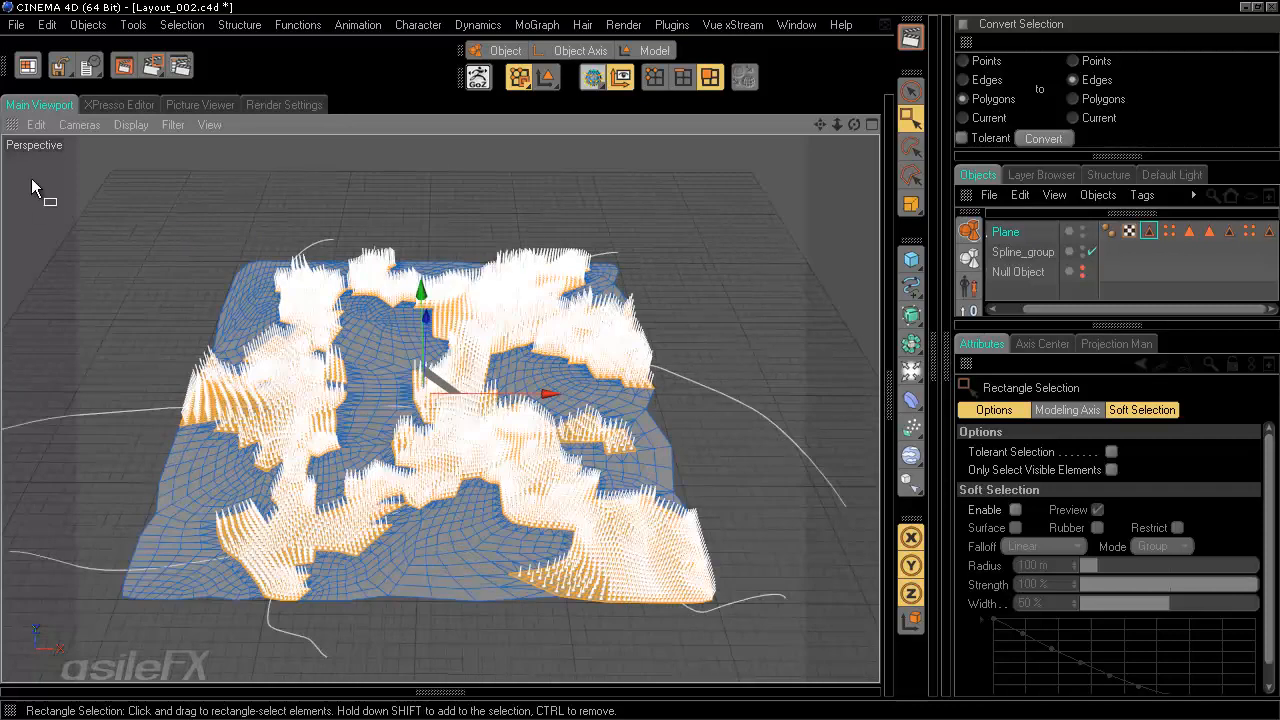
left_click_drag(50, 166, 816, 664)
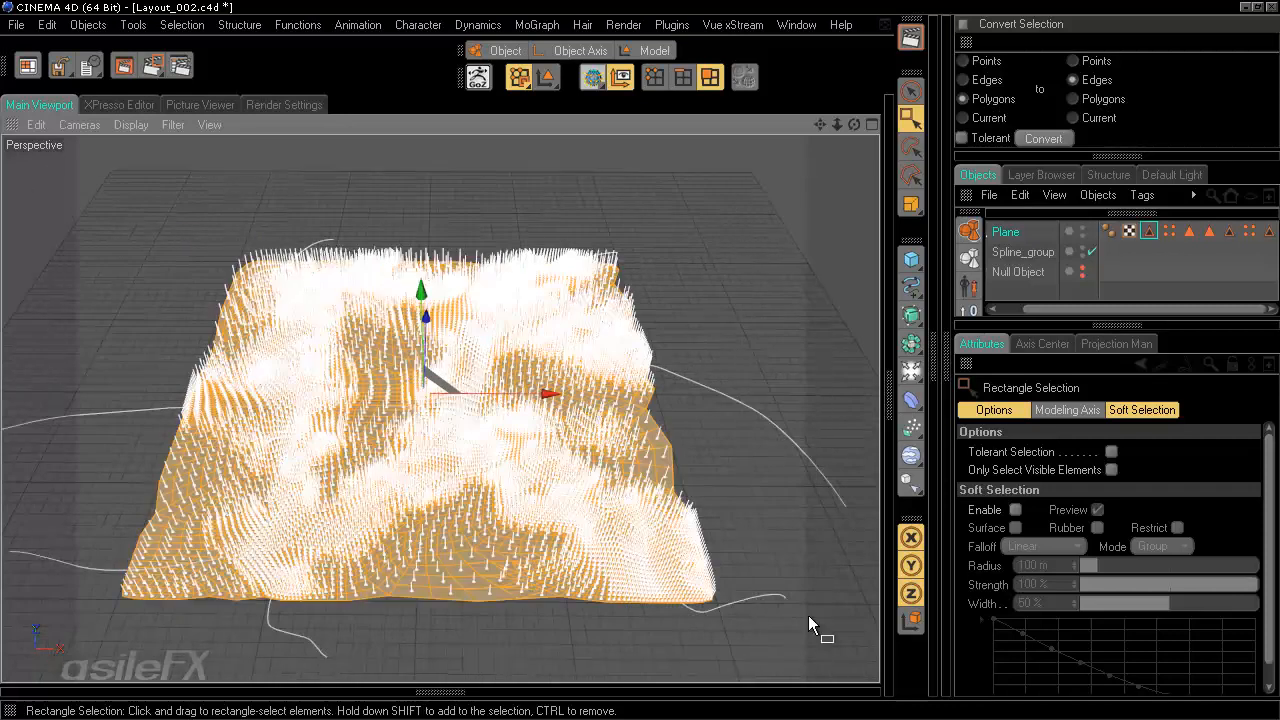
Step: Bevel the selected street edges in edge mode with an Inner Offset of about 0.4 m and Create N-gons on
scroll(746, 452, "up", 5)
left_click(690, 80)
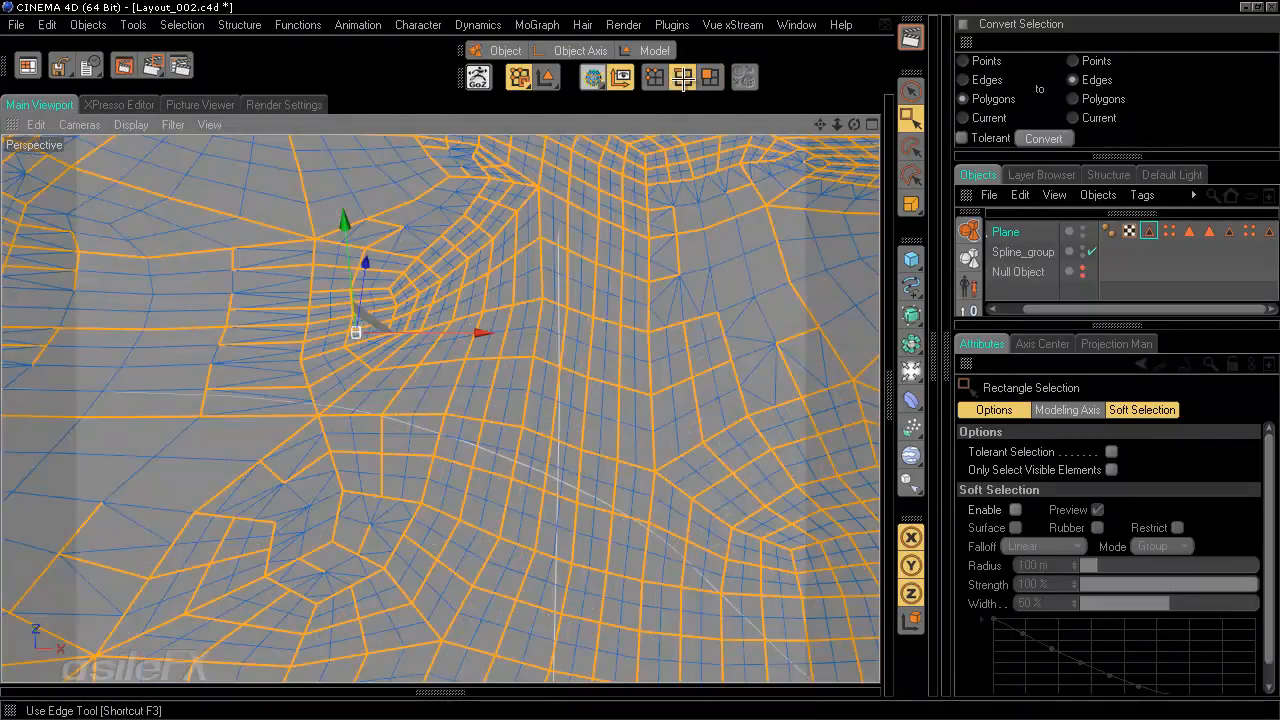
right_click(729, 245)
left_click(780, 606)
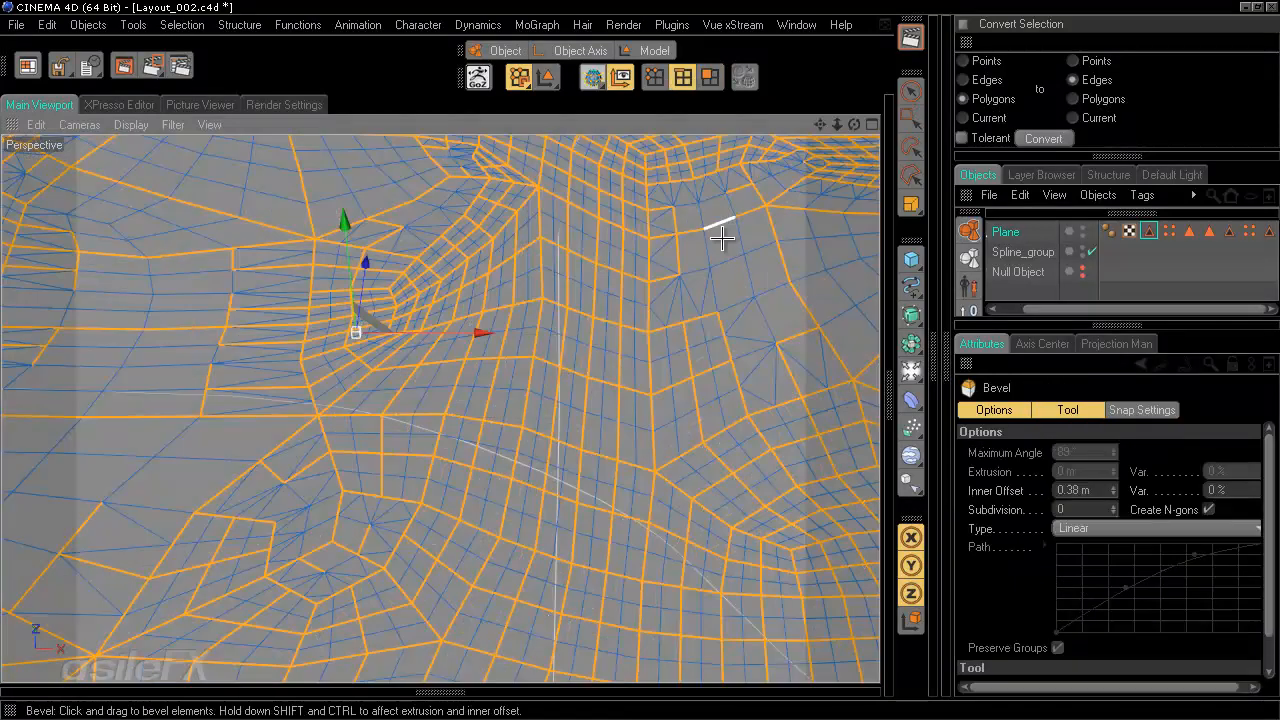
left_click_drag(646, 357, 641, 360)
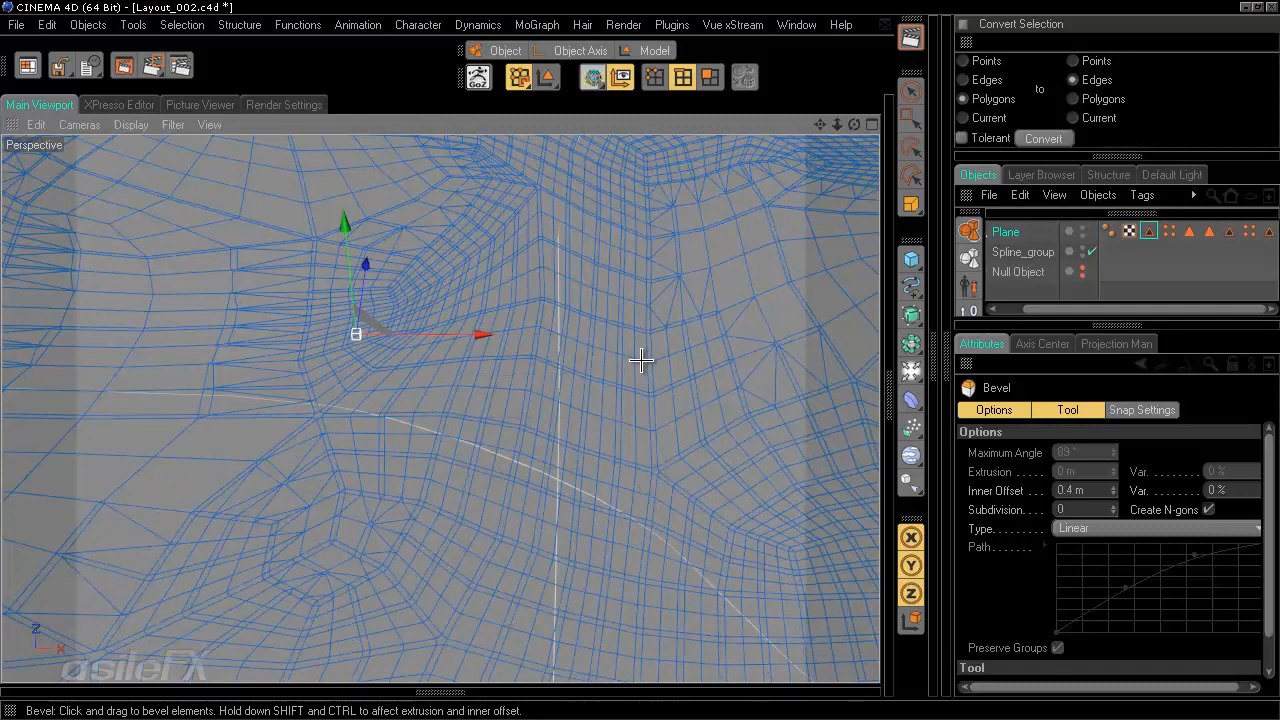
left_click_drag(641, 360, 641, 360)
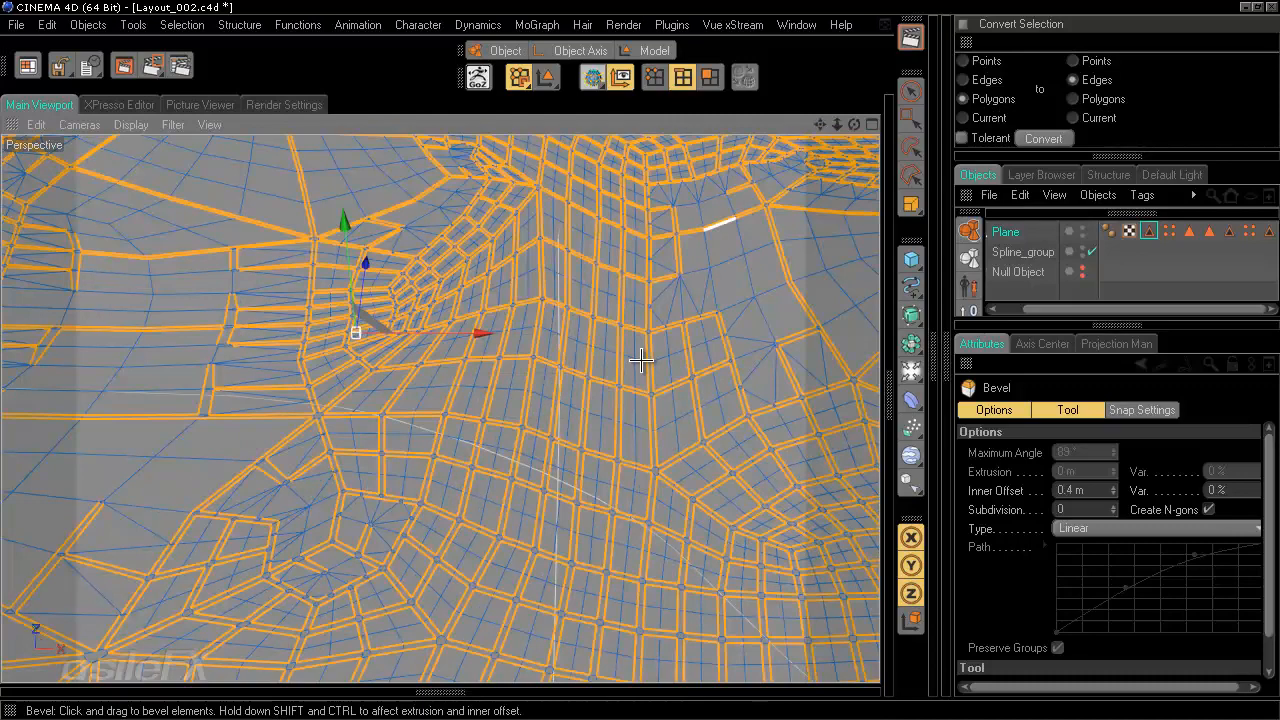
Step: Invert the Plane's polygon selection in polygon mode so that the beveled street polygons are selected instead of the blocks
left_click(709, 80)
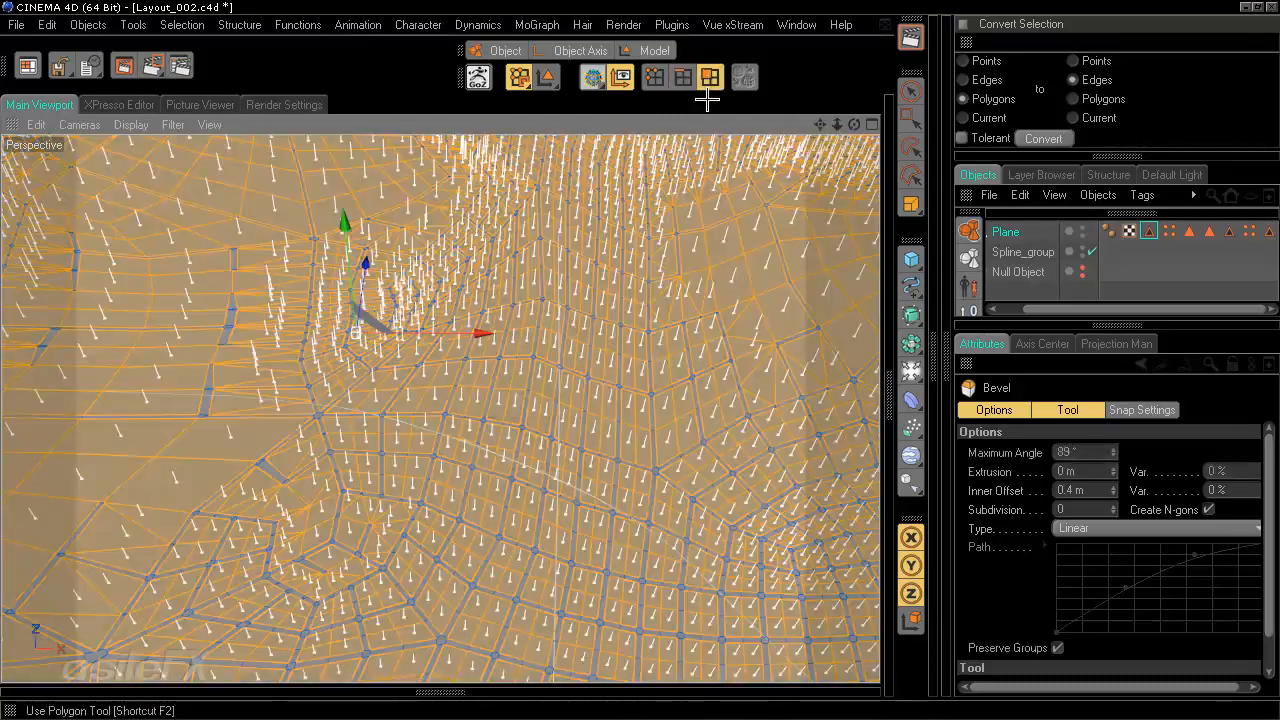
scroll(766, 450, "down", 5)
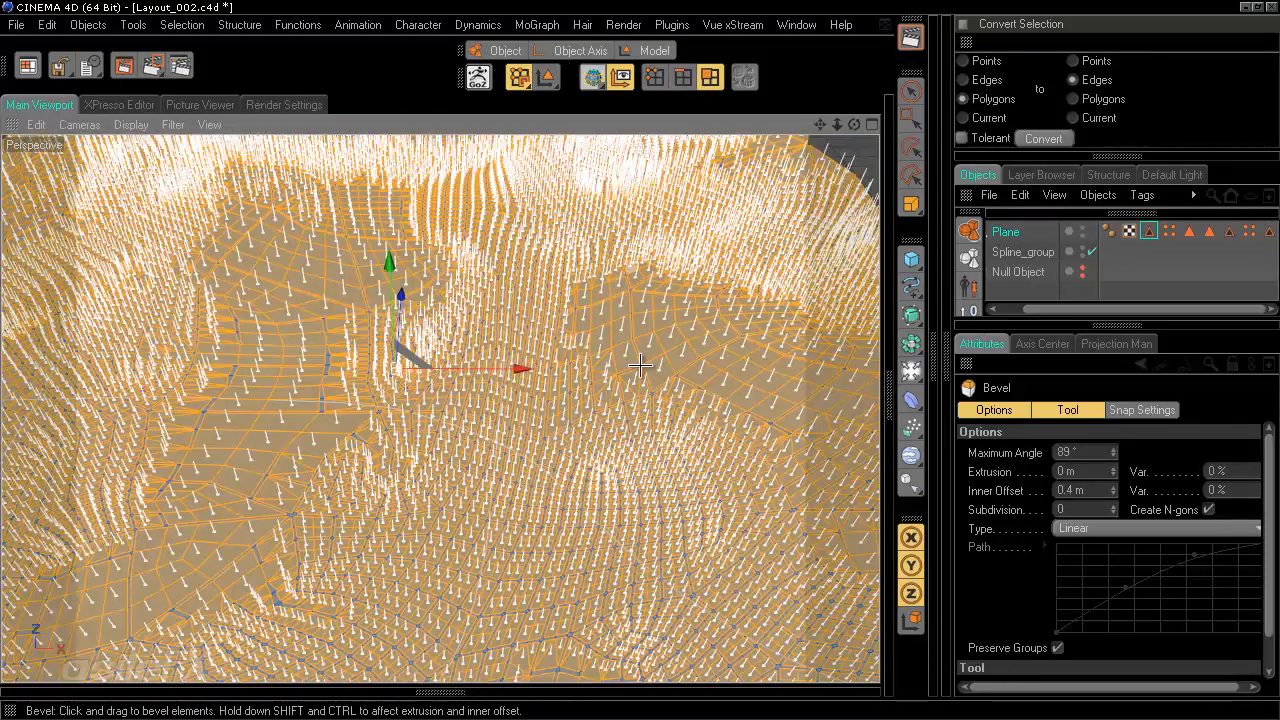
mouse_move(642, 366)
left_mouse_down("alt")
mouse_move(681, 398)
mouse_move(646, 360)
mouse_move(646, 331)
mouse_move(620, 352)
mouse_move(640, 363)
left_mouse_up("alt")
scroll(642, 363, "down", 5)
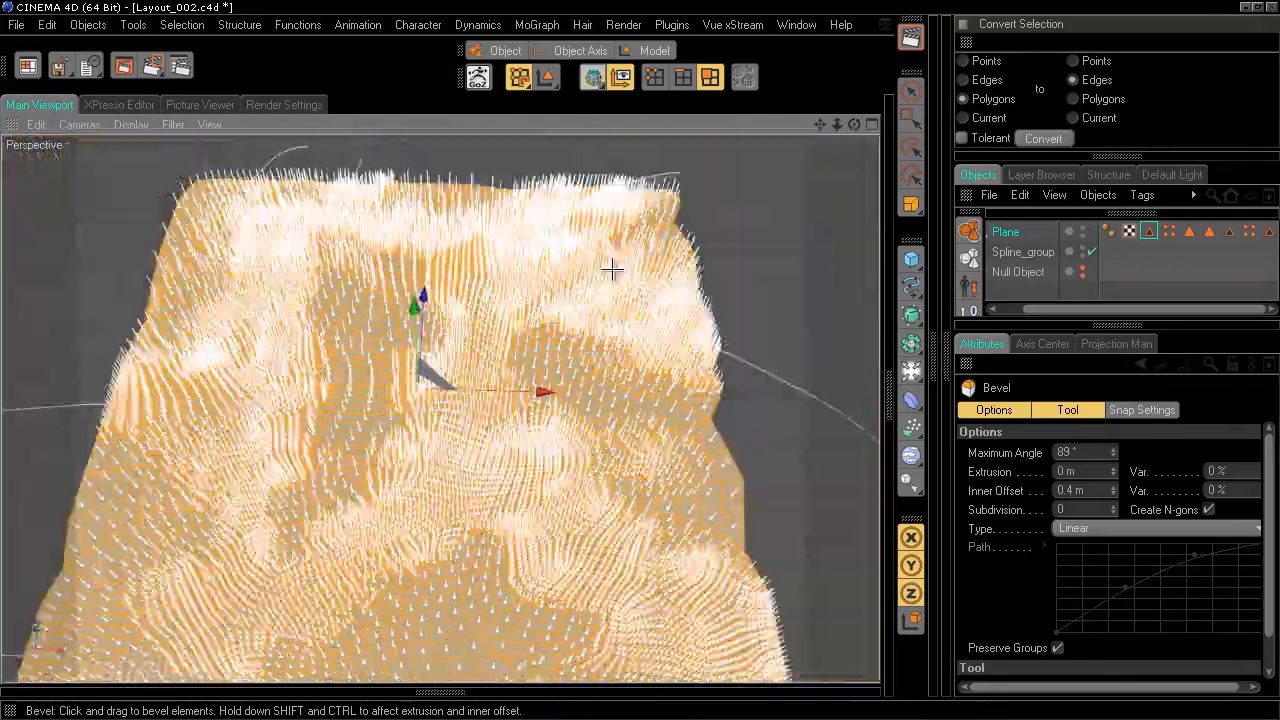
scroll(612, 269, "up", 5)
left_click_drag(612, 269, 676, 362, "alt")
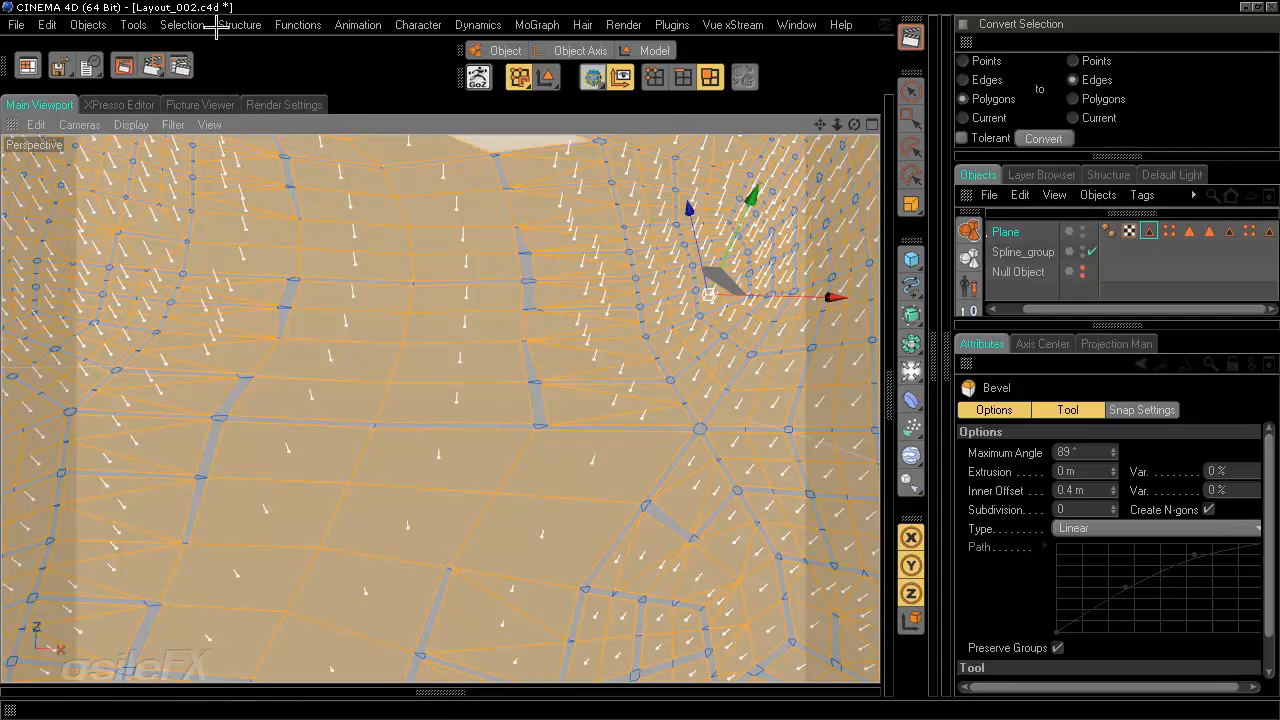
left_click(183, 25)
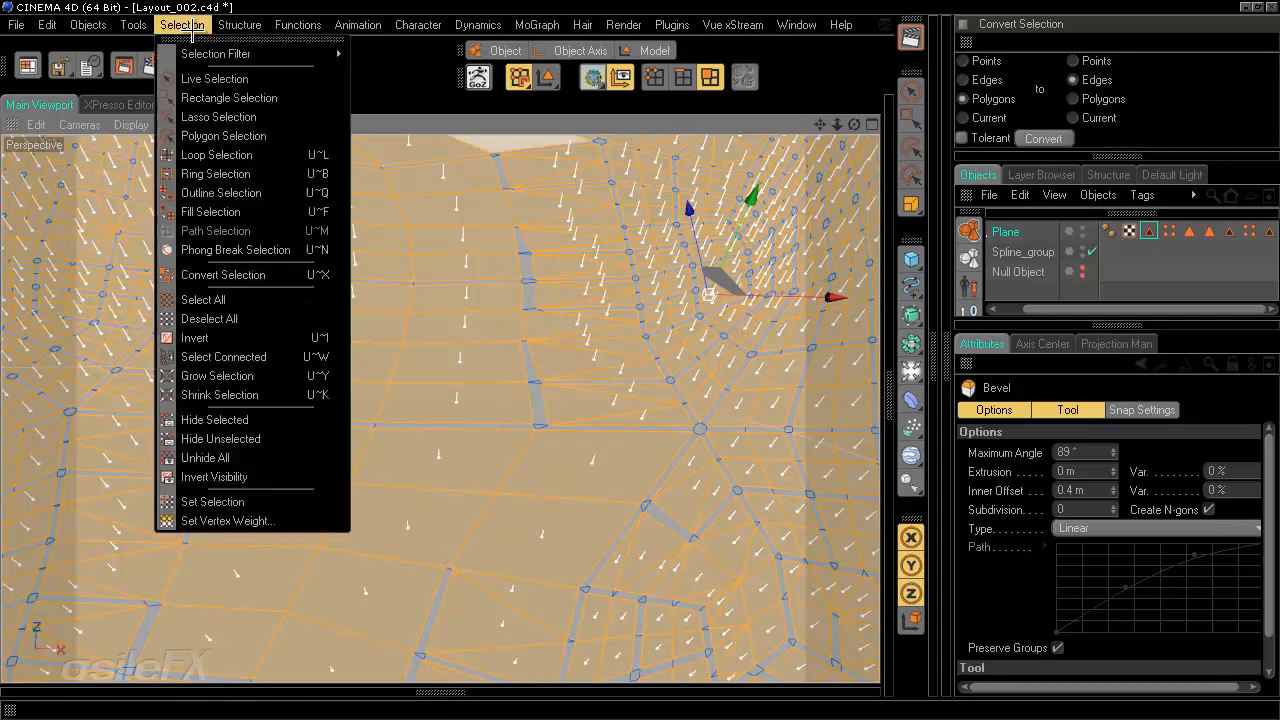
left_click(236, 343)
scroll(557, 320, "down", 8)
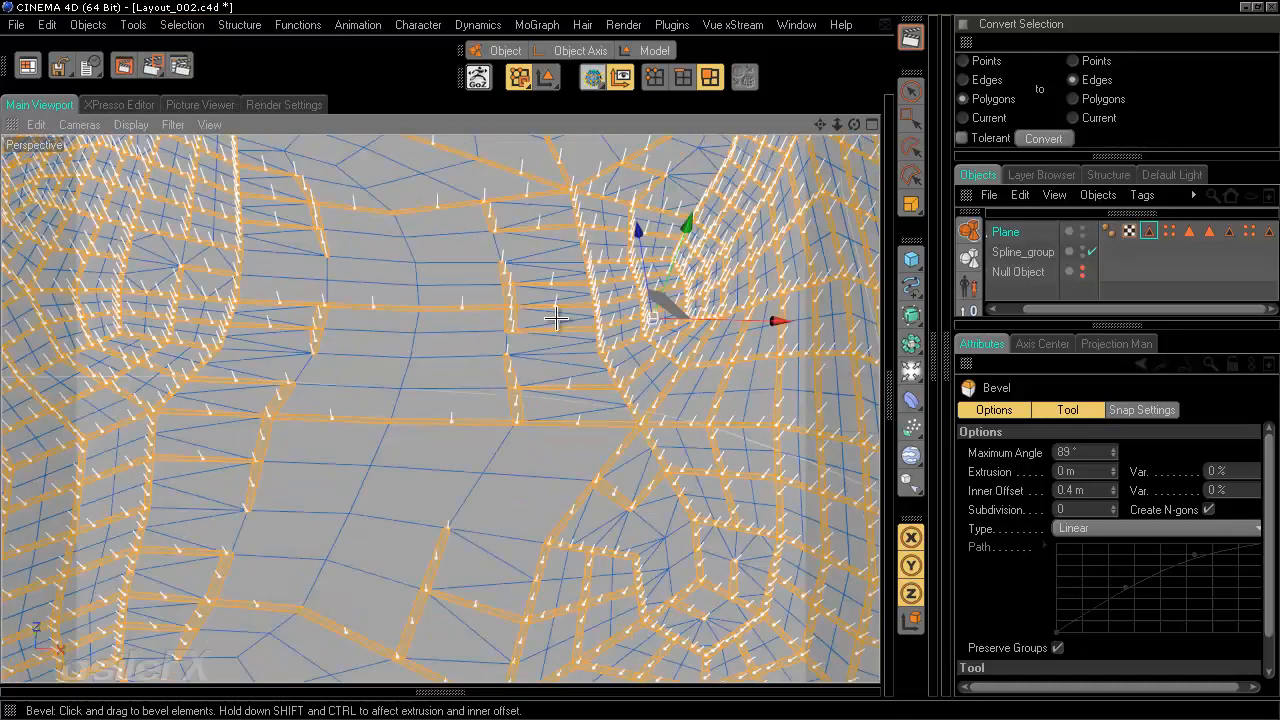
scroll(559, 319, "up", 3)
scroll(560, 318, "up", 4)
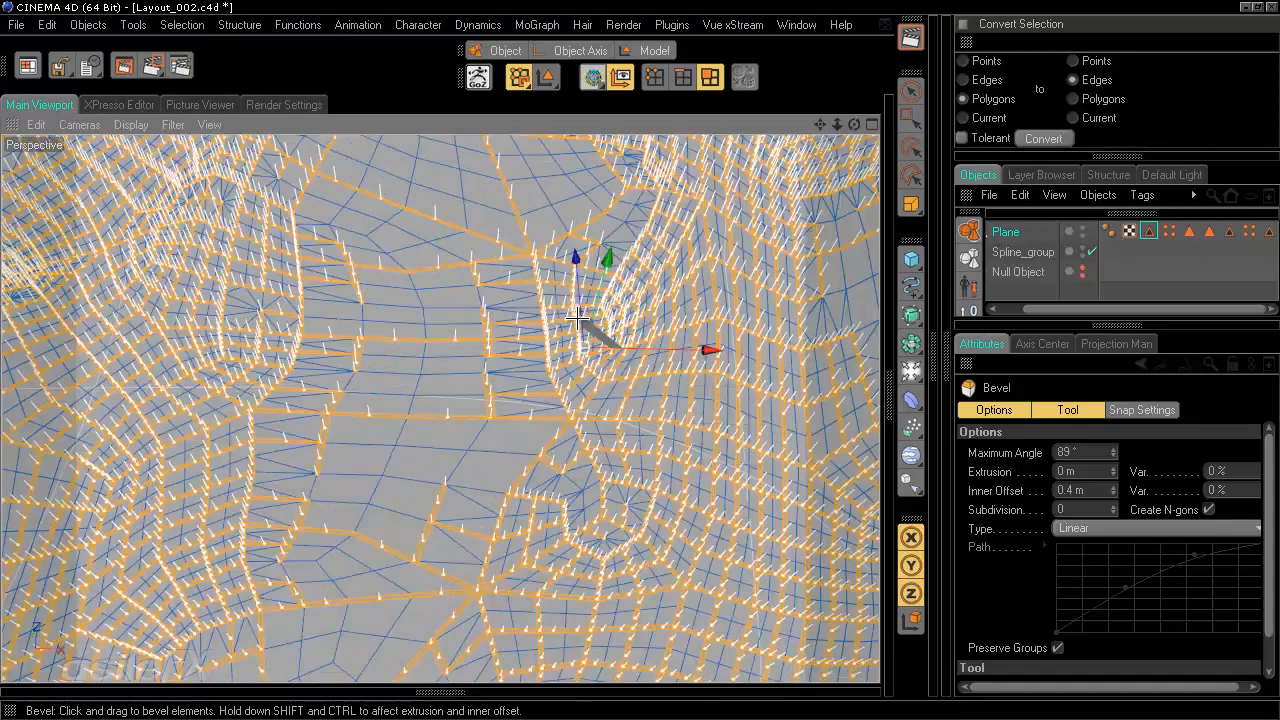
Step: Create a new material and name it Roads
left_click(489, 692)
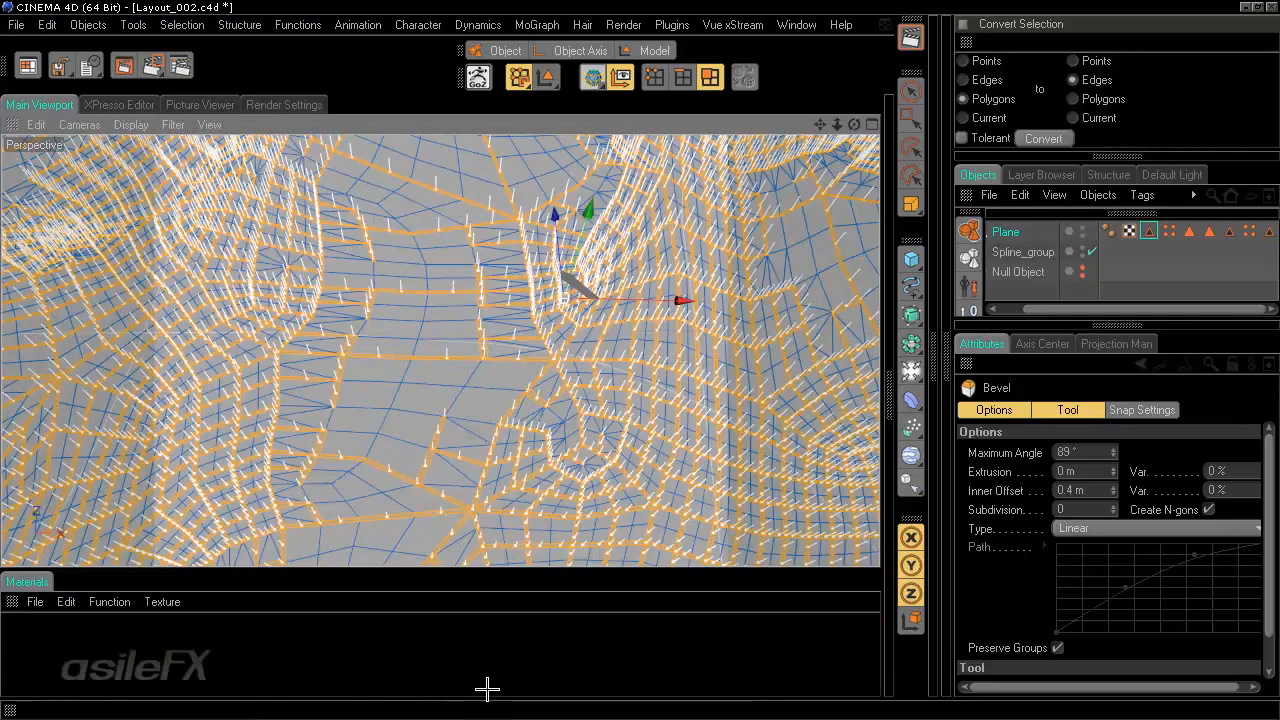
double_click(206, 668)
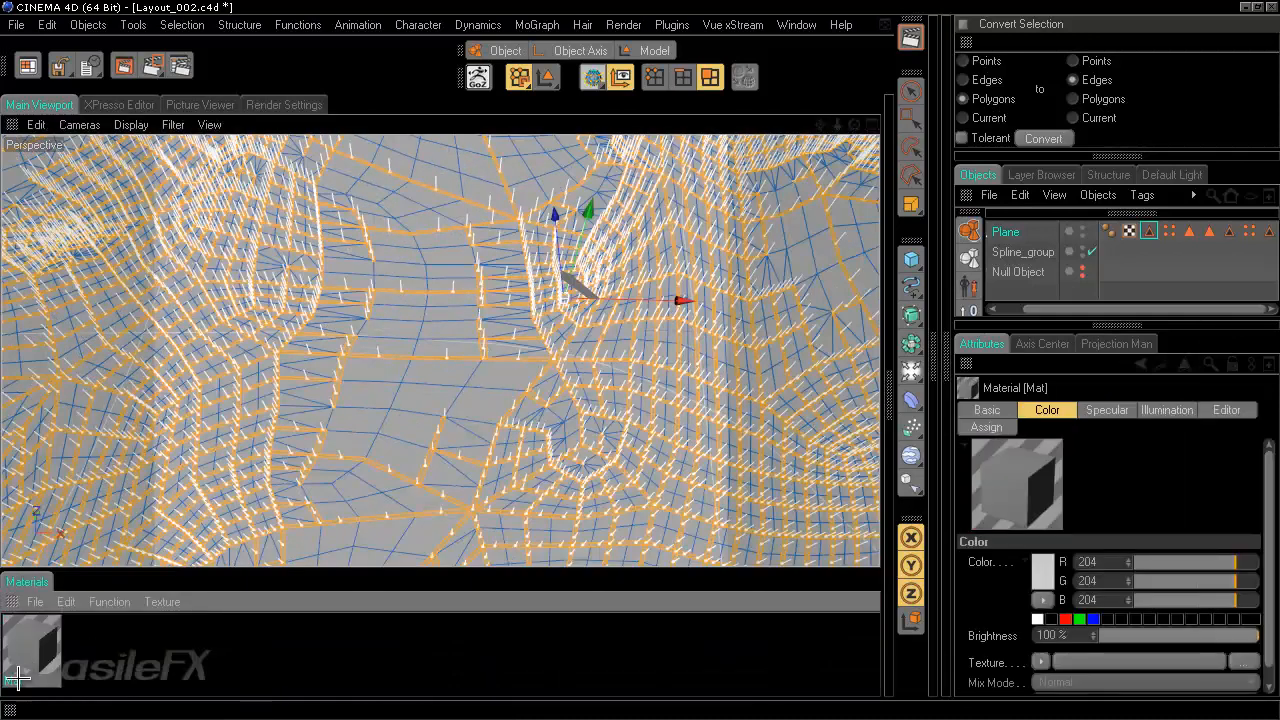
double_click(15, 680)
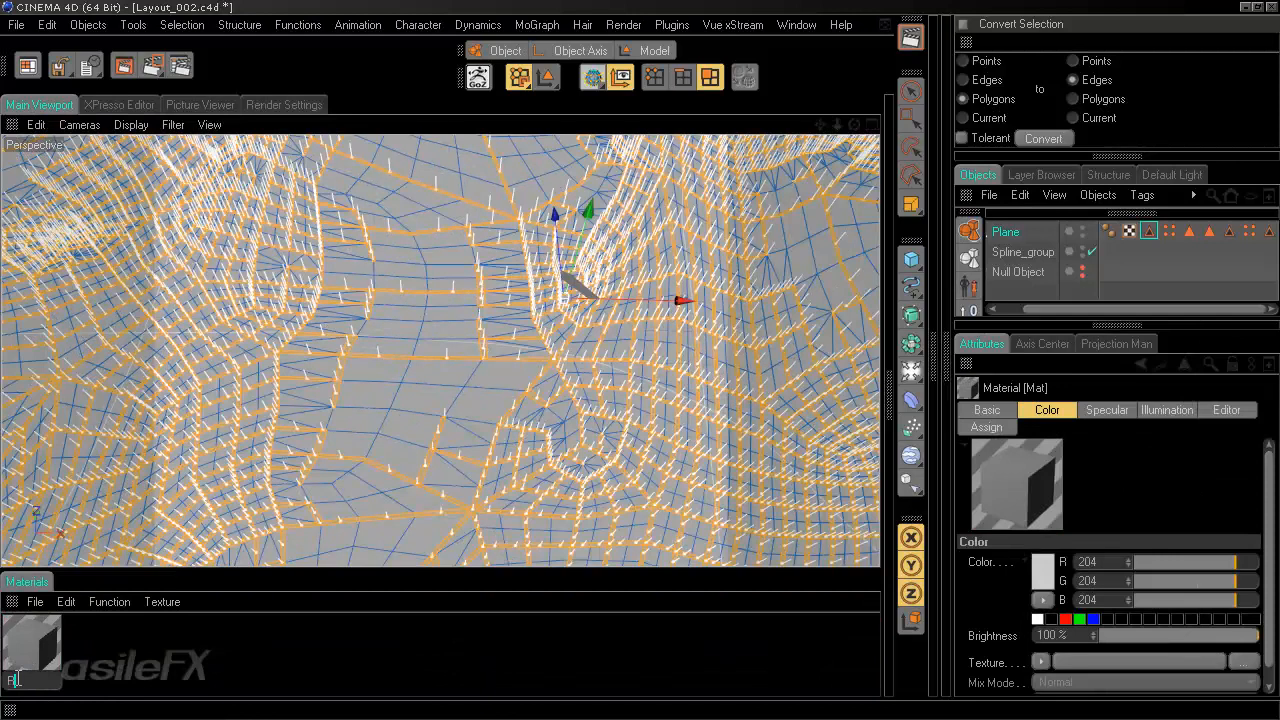
type("Roads")
key("Return")
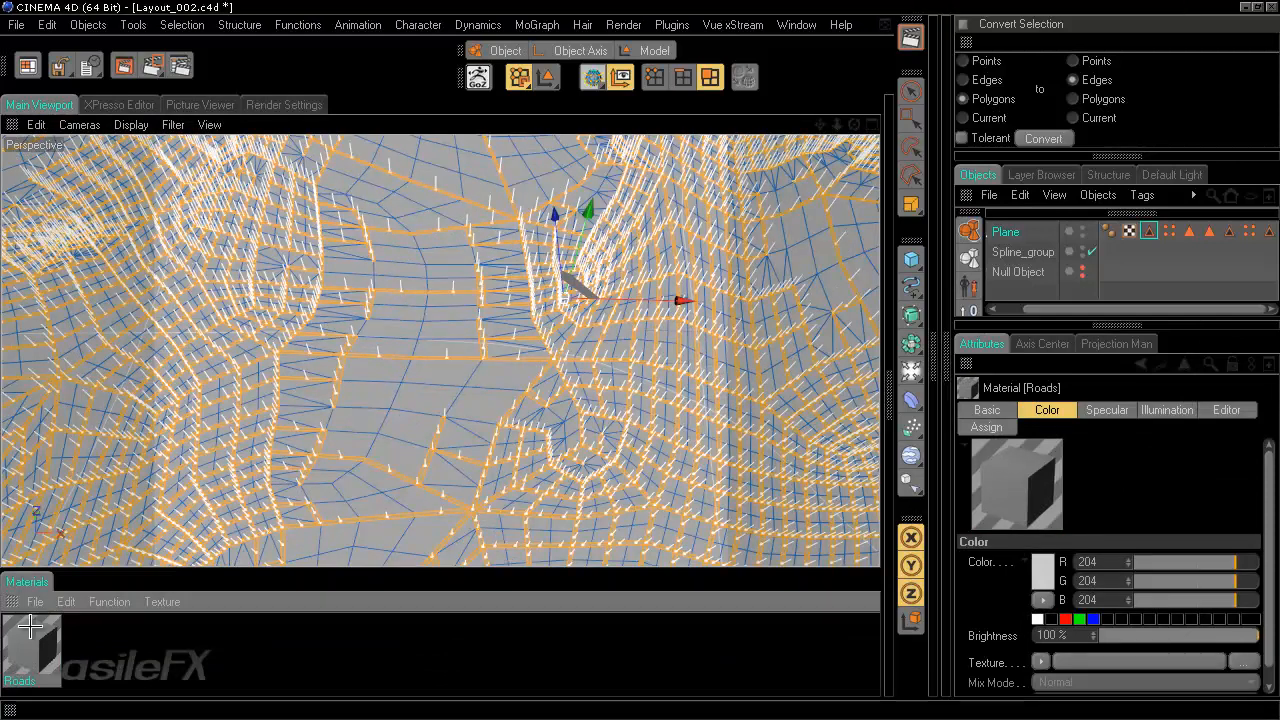
Step: Apply the Roads material to the selected street polygons of the Plane
left_click_drag(40, 626, 167, 441)
left_click_drag(277, 374, 277, 374)
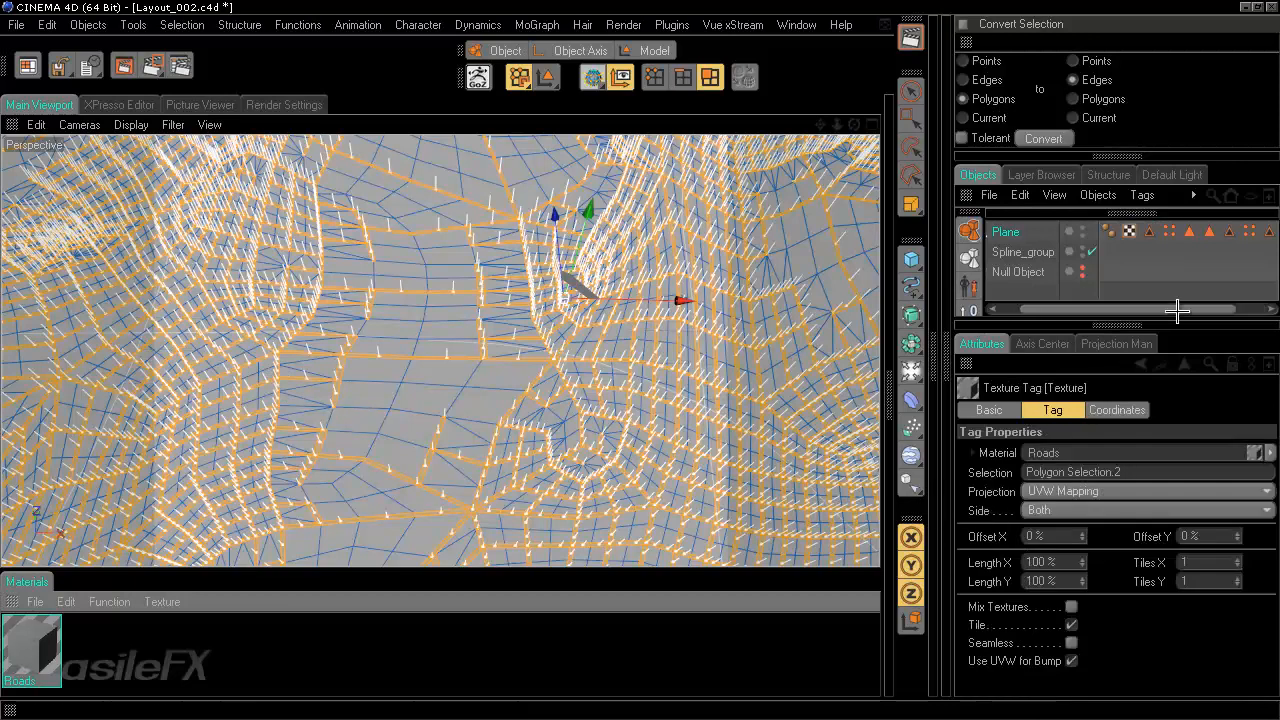
left_click_drag(1177, 310, 1217, 311)
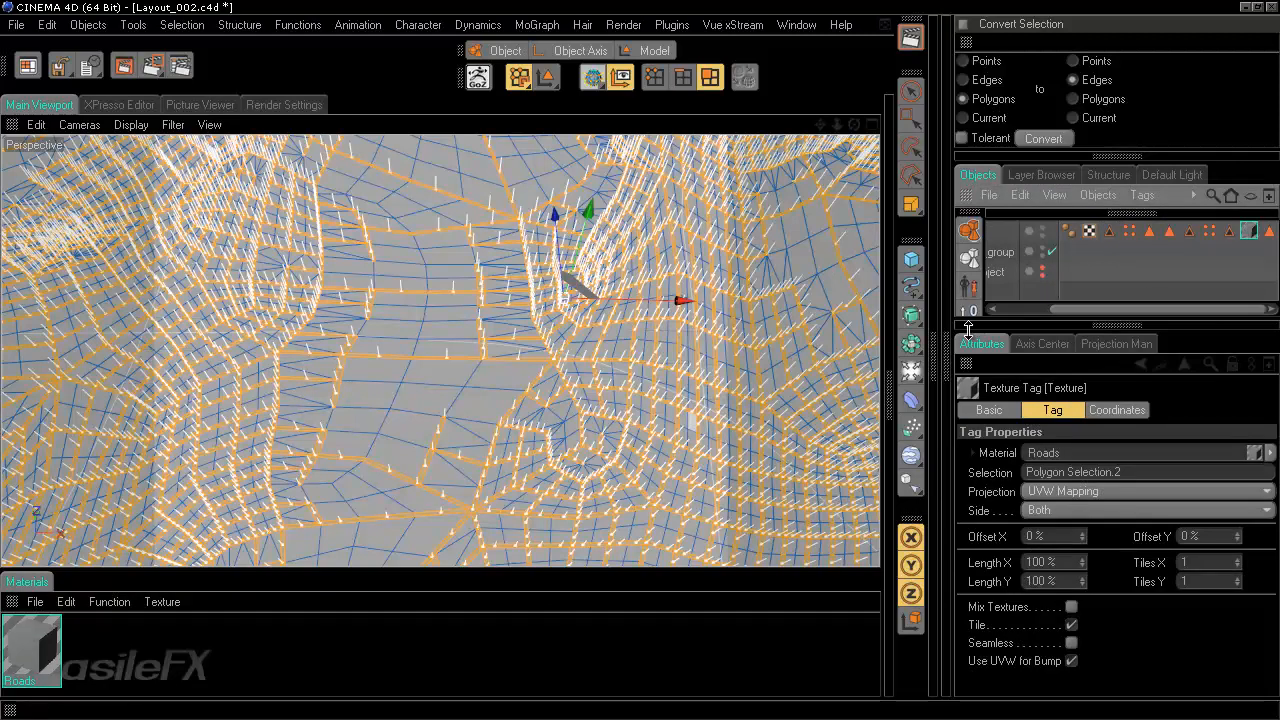
scroll(866, 369, "down", 5)
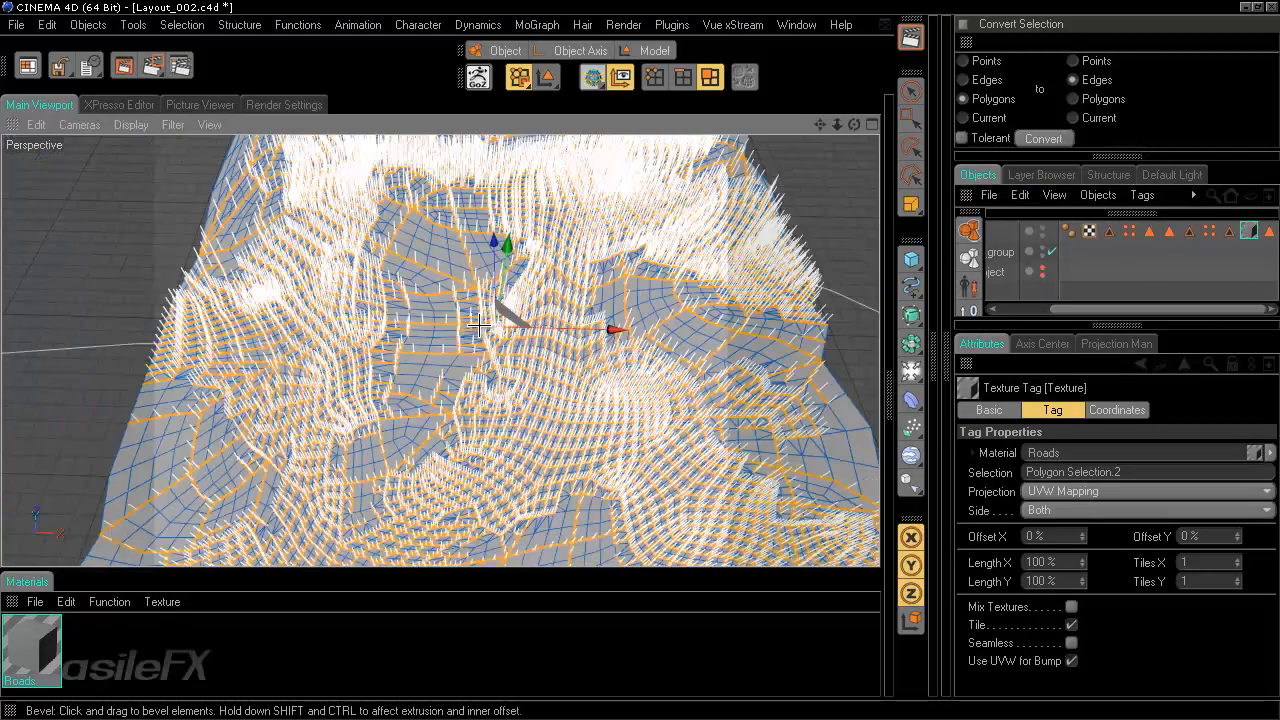
scroll(700, 318, "up", 2)
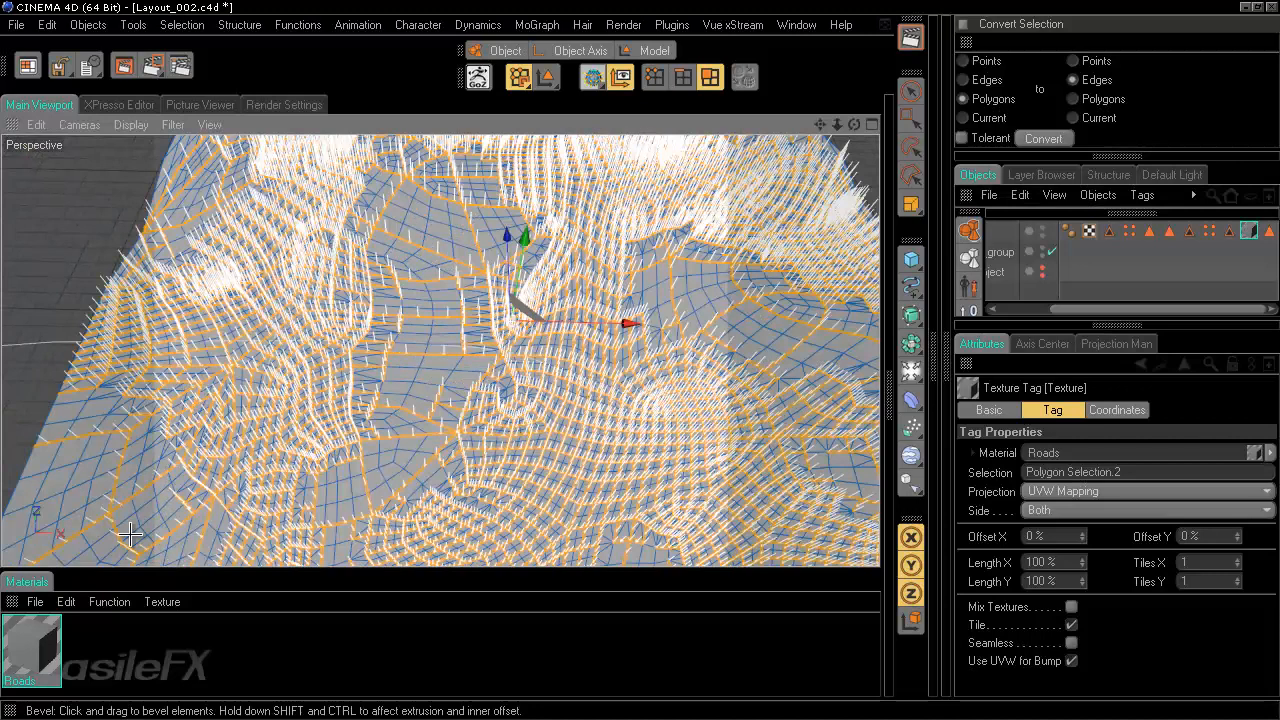
Step: Set the Roads material's color to dark grey with R, G and B at 60
left_click(31, 648)
left_click(1042, 570)
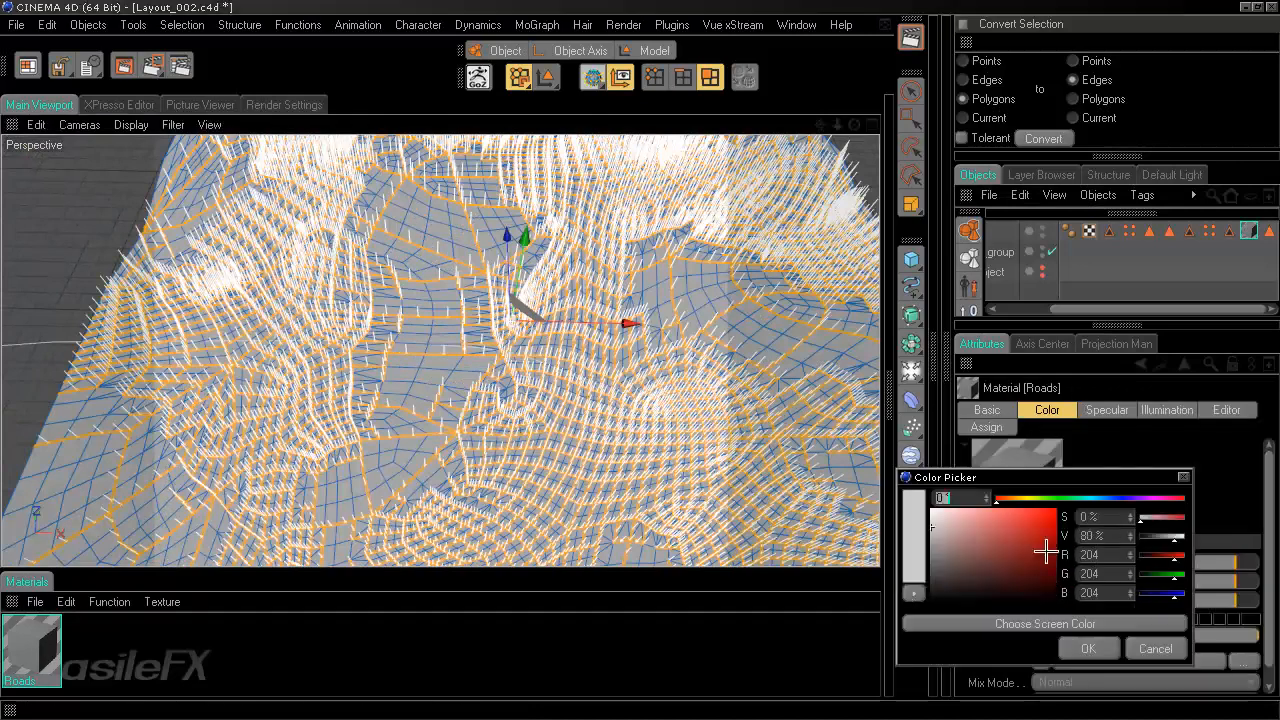
left_click_drag(1000, 566, 896, 578)
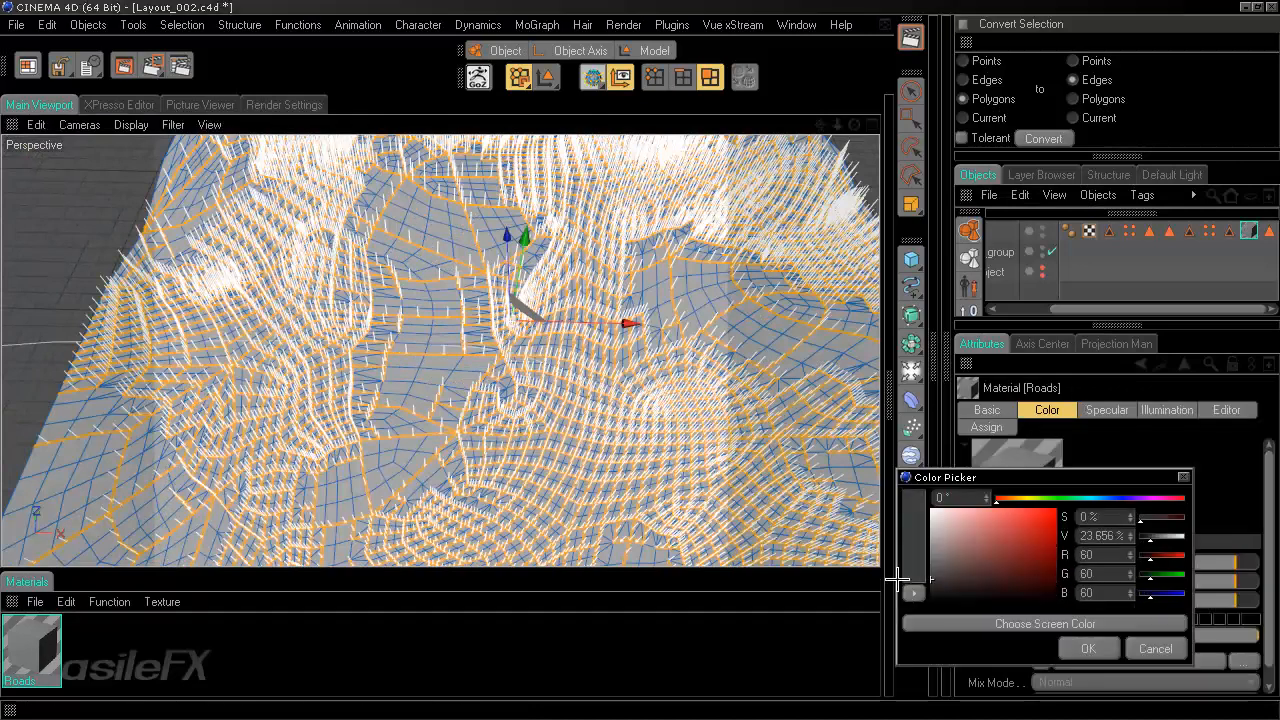
left_click(1092, 649)
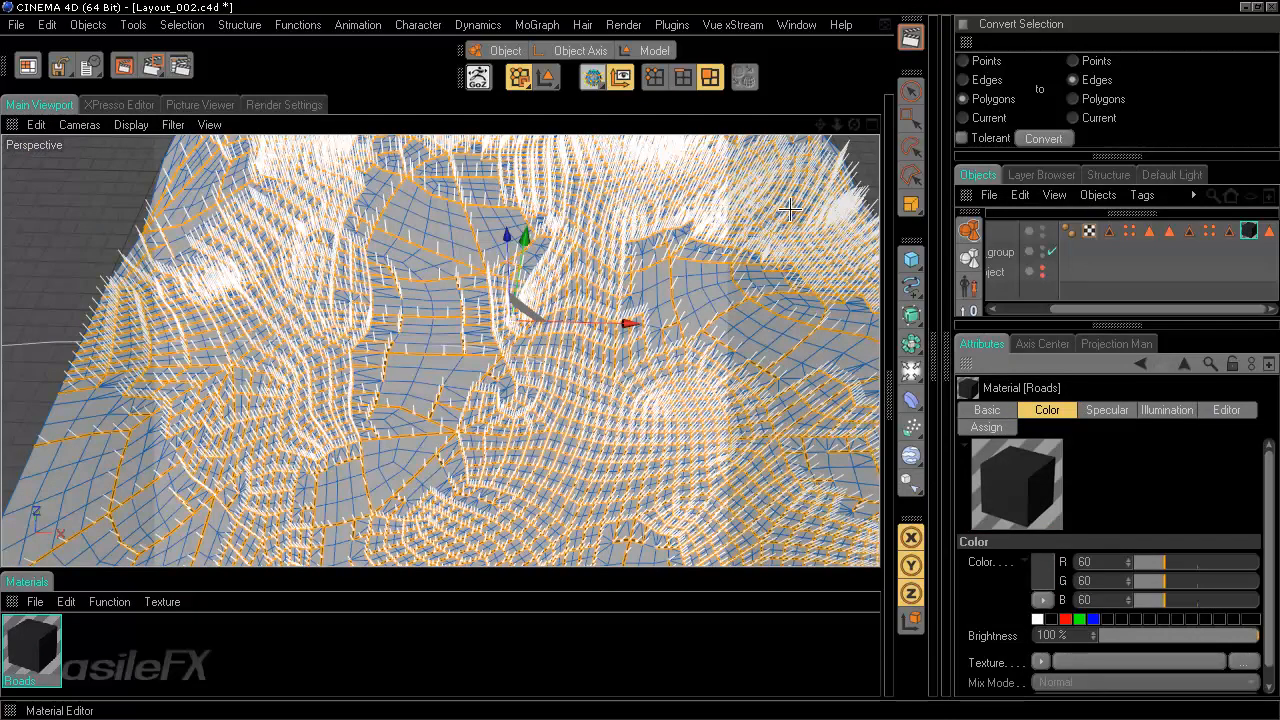
Step: Switch to Model mode and display the Perspective view with Gouraud Shading without lines
left_click(654, 50)
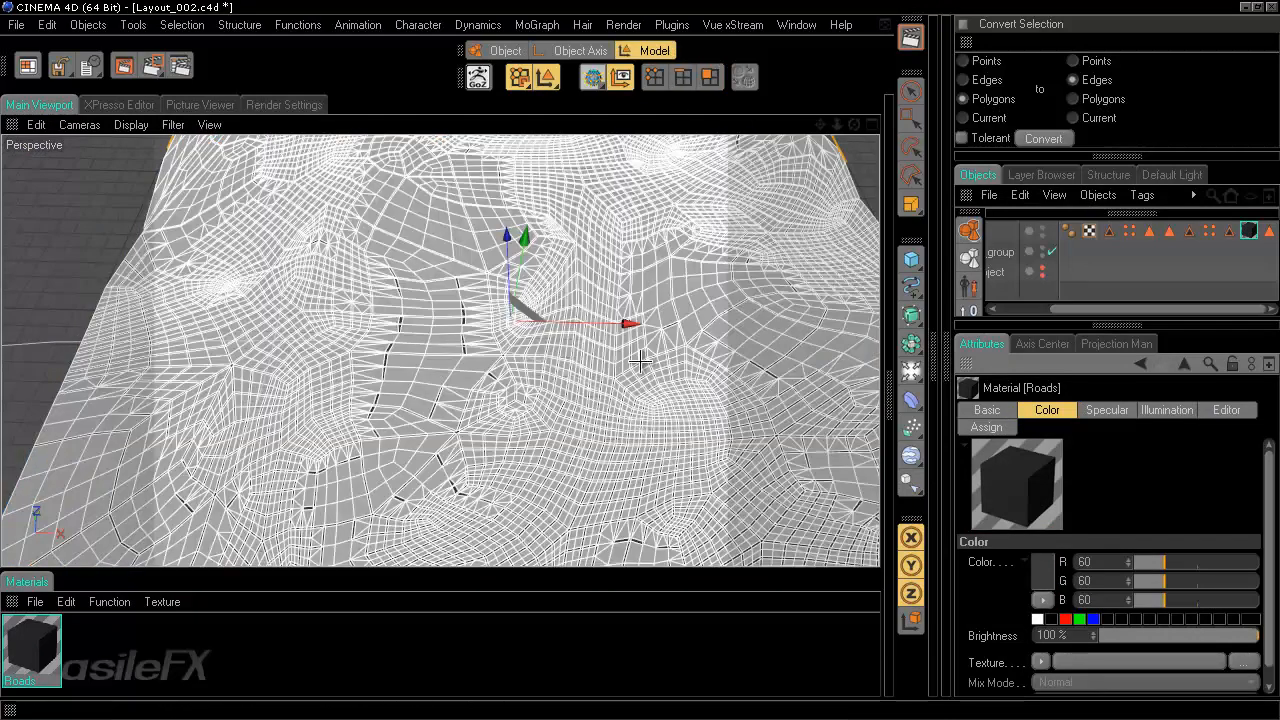
mouse_move(642, 362)
left_mouse_down("alt")
mouse_move(630, 350)
mouse_move(571, 380)
left_mouse_up("alt")
left_click(131, 124)
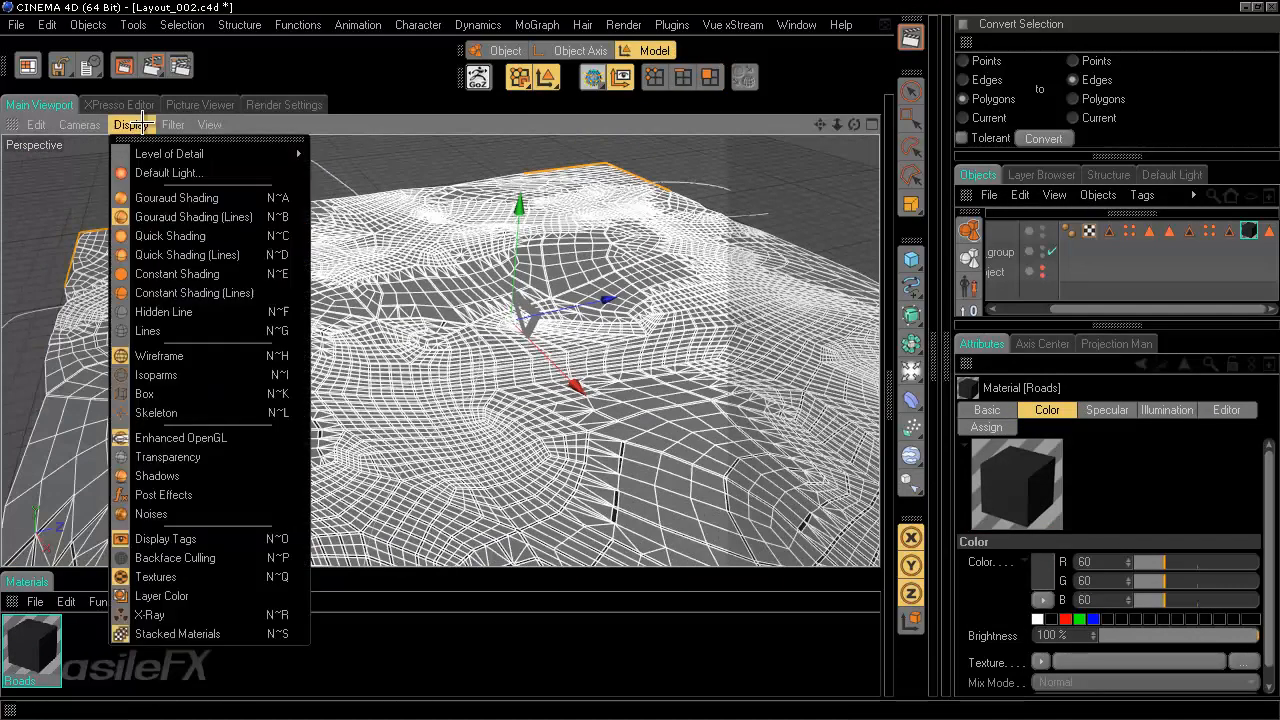
left_click(190, 198)
mouse_move(643, 423)
left_mouse_down("alt")
mouse_move(651, 371)
mouse_move(586, 366)
mouse_move(643, 360)
left_mouse_up("alt")
right_click_drag(643, 360, 637, 403, "alt")
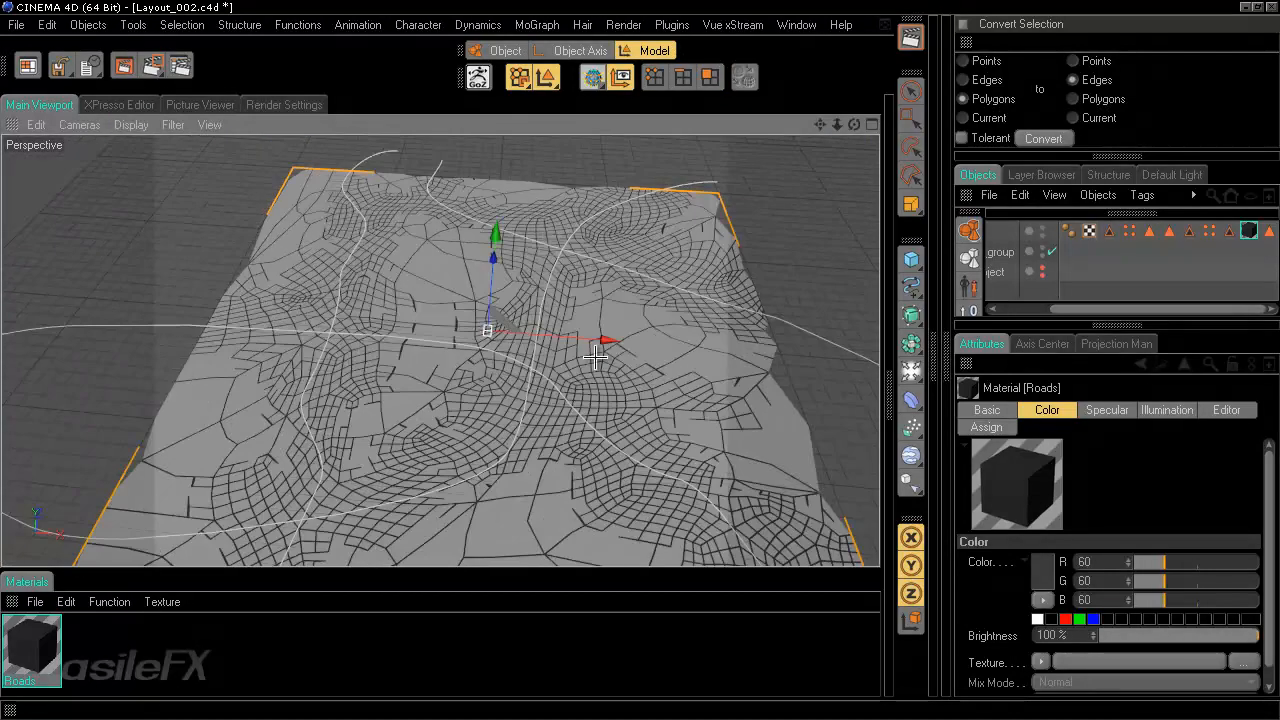
right_click_drag(730, 410, 800, 395, "alt")
Step: Disable Spline_group in the object list and return to polygon mode on the Plane
left_click_drag(1166, 308, 1037, 302)
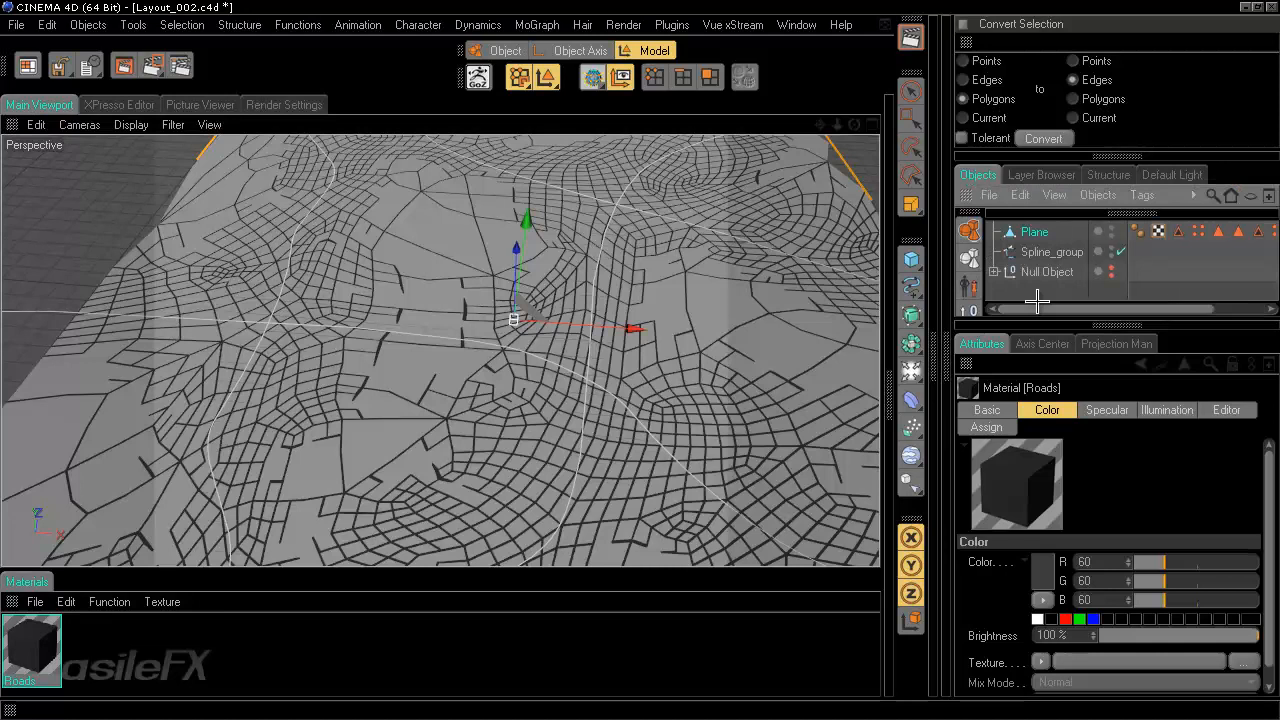
left_click(1121, 251)
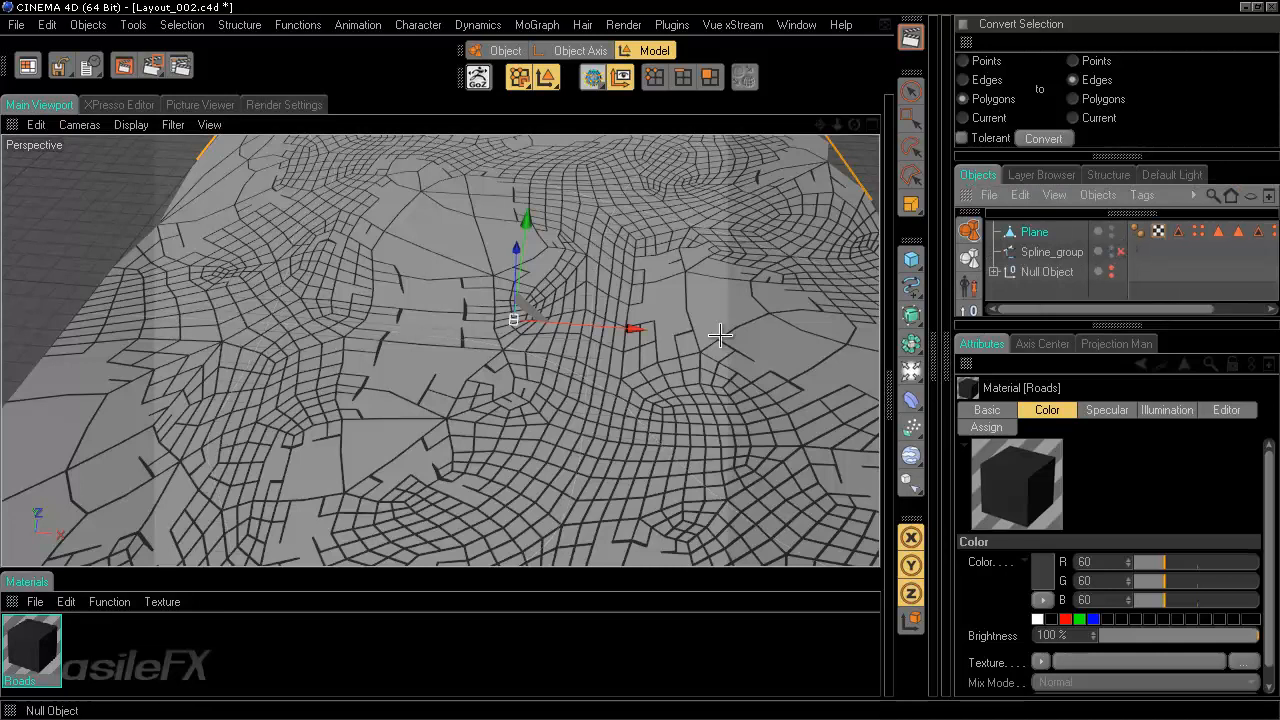
left_click_drag(640, 335, 642, 367, "alt")
left_click_drag(726, 363, 729, 362, "alt")
right_click_drag(729, 362, 728, 359, "alt")
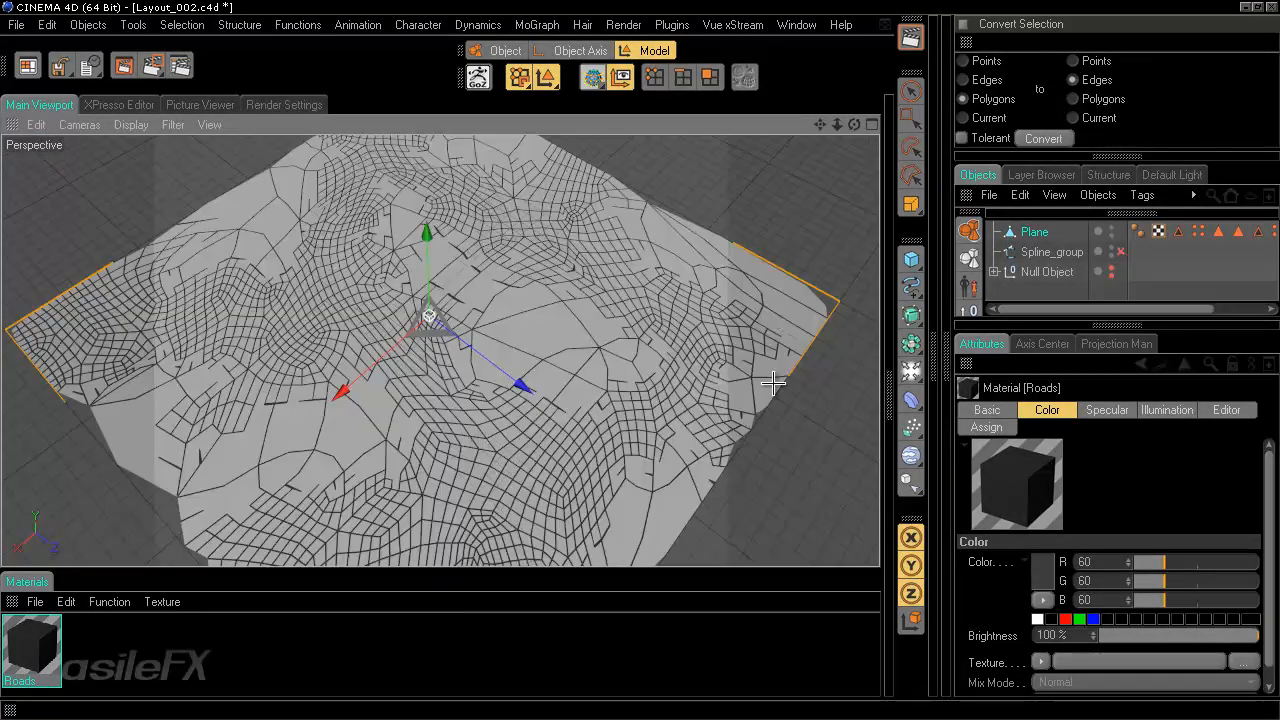
left_click_drag(774, 383, 640, 363, "alt")
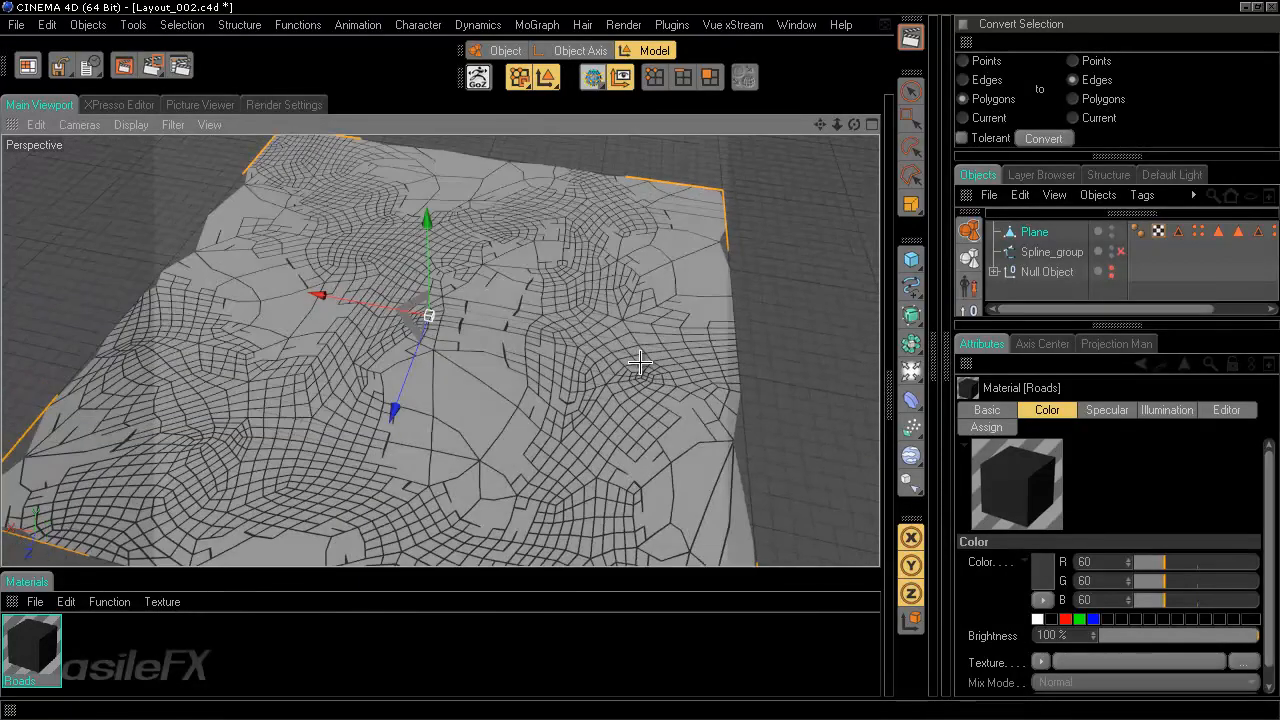
key("Return")
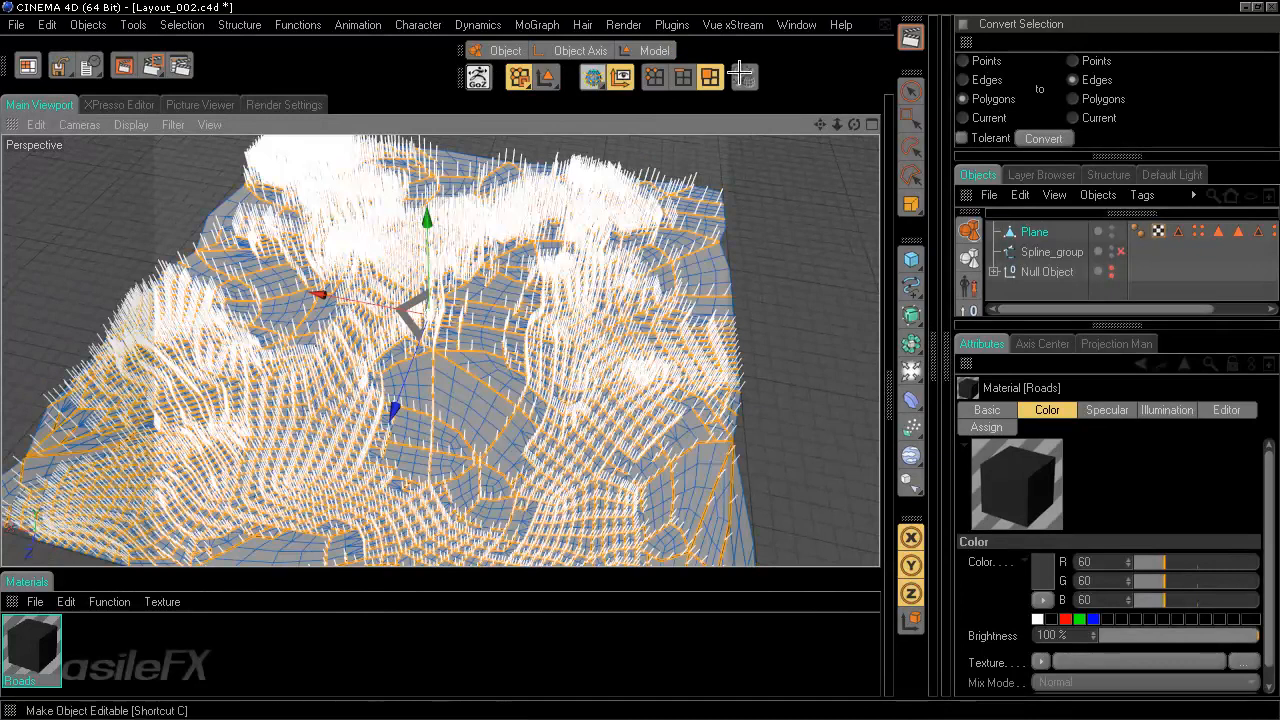
Step: Create a second material and name it Land
double_click(277, 654)
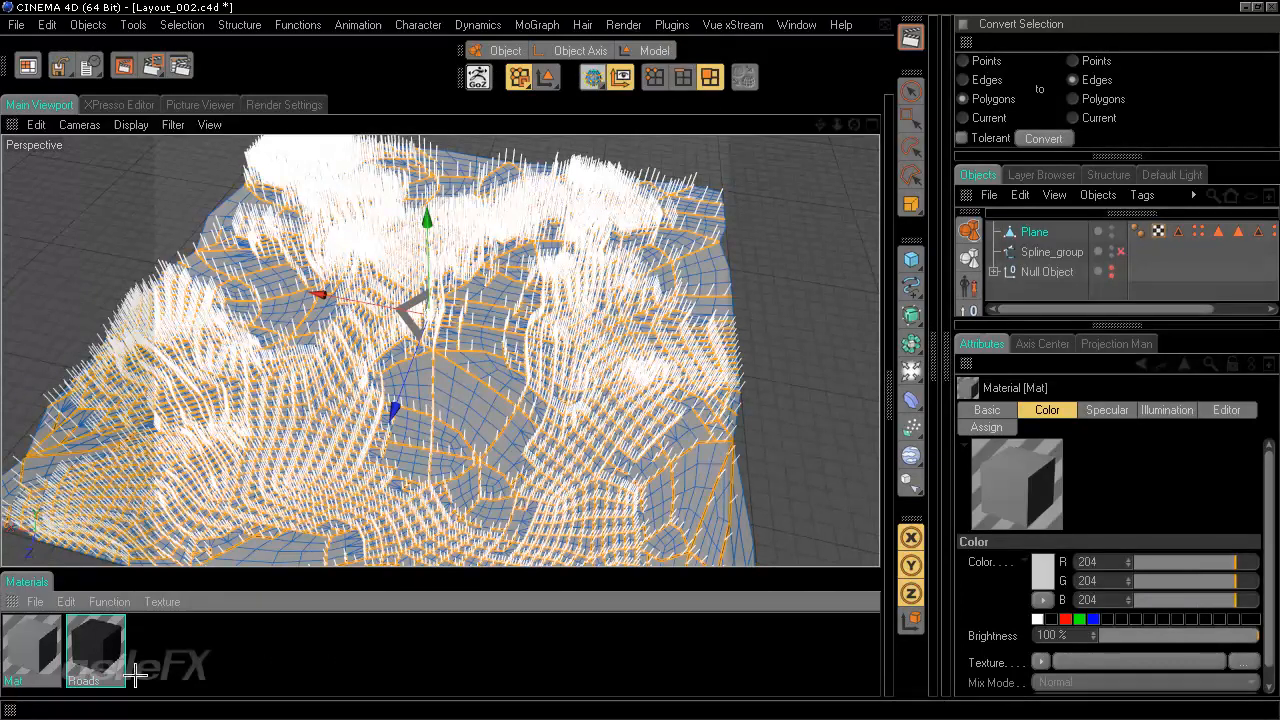
double_click(17, 680)
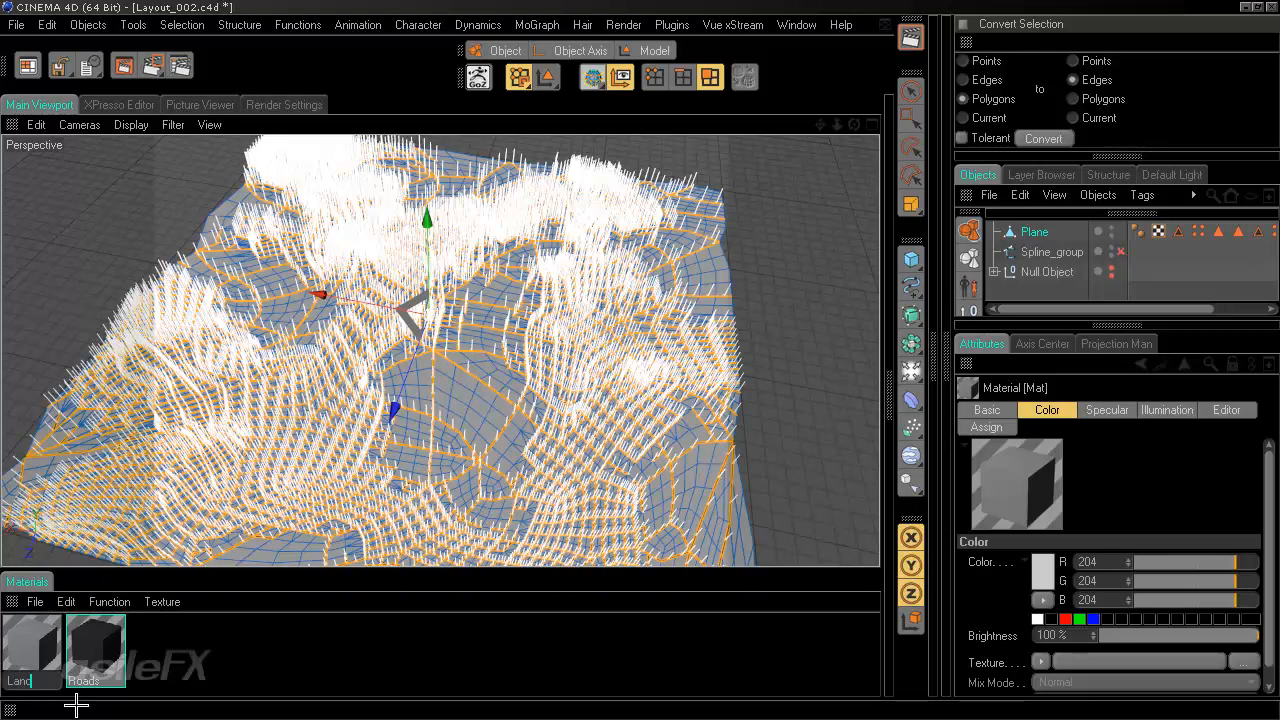
key("Return")
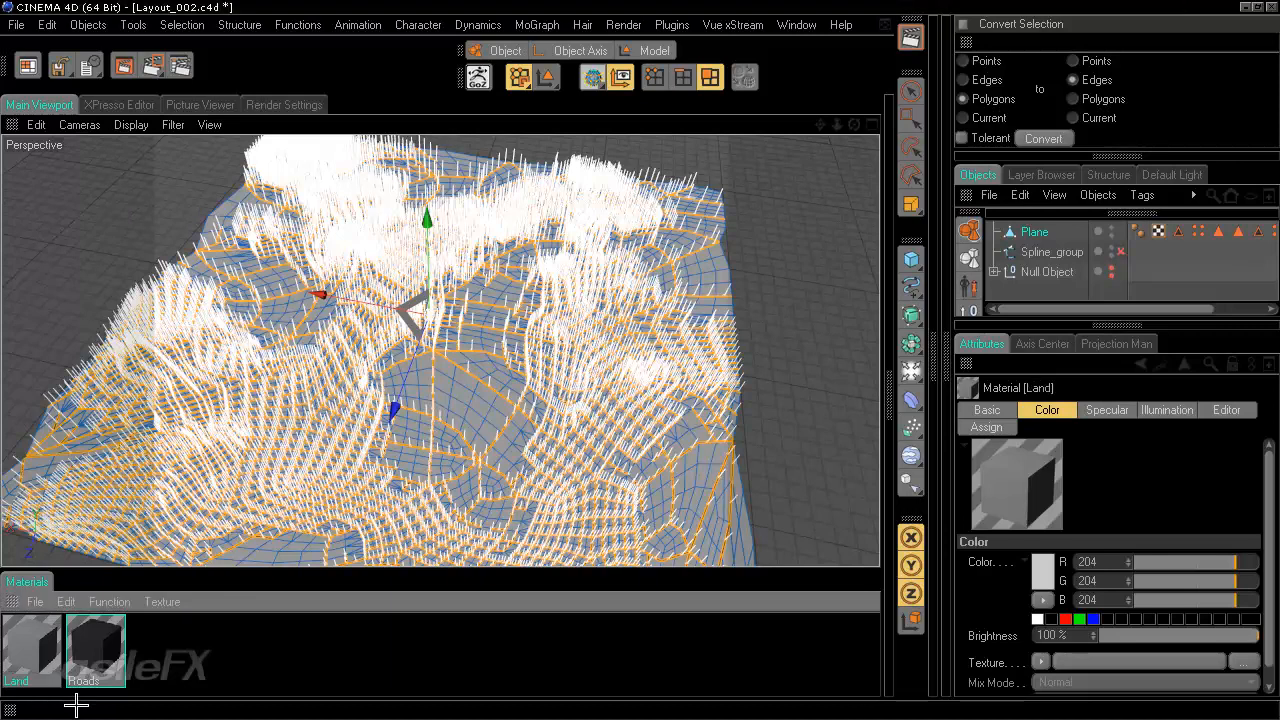
Step: Invert the street polygon selection on the Plane and apply the Land material to the selected block polygons
left_click(243, 25)
mouse_move(182, 25)
left_click(262, 337)
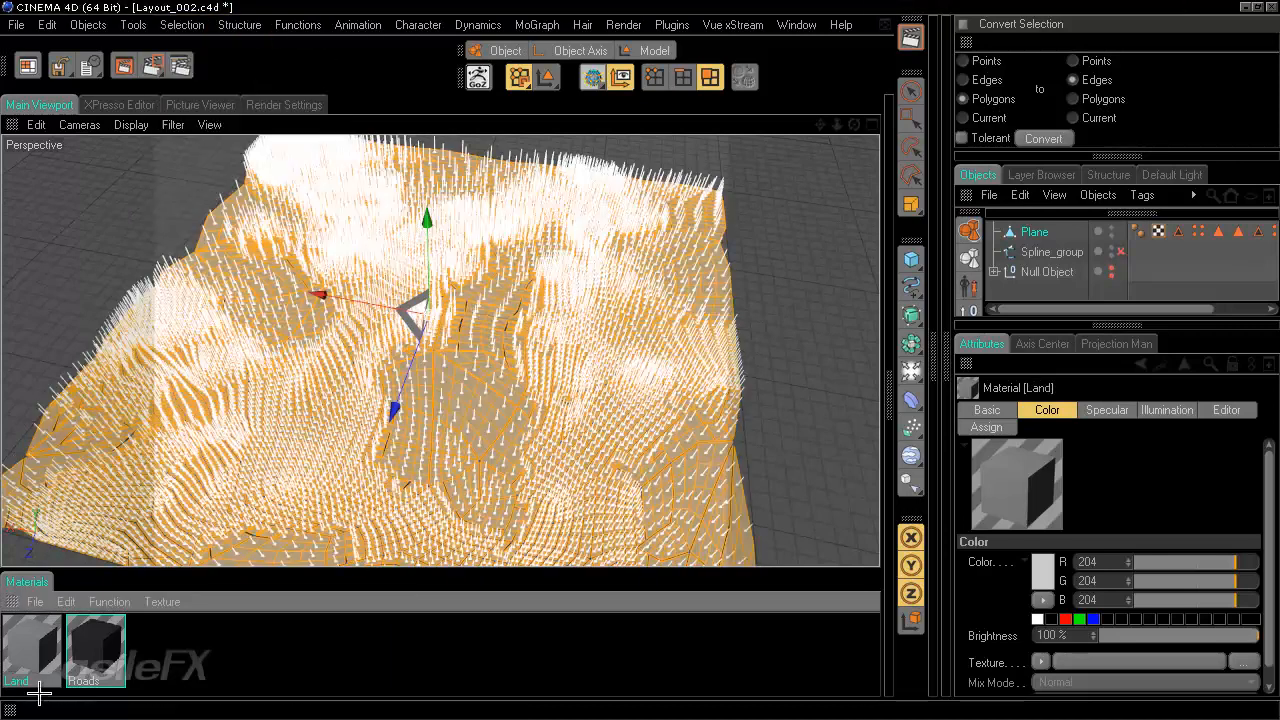
left_click_drag(30, 655, 456, 414)
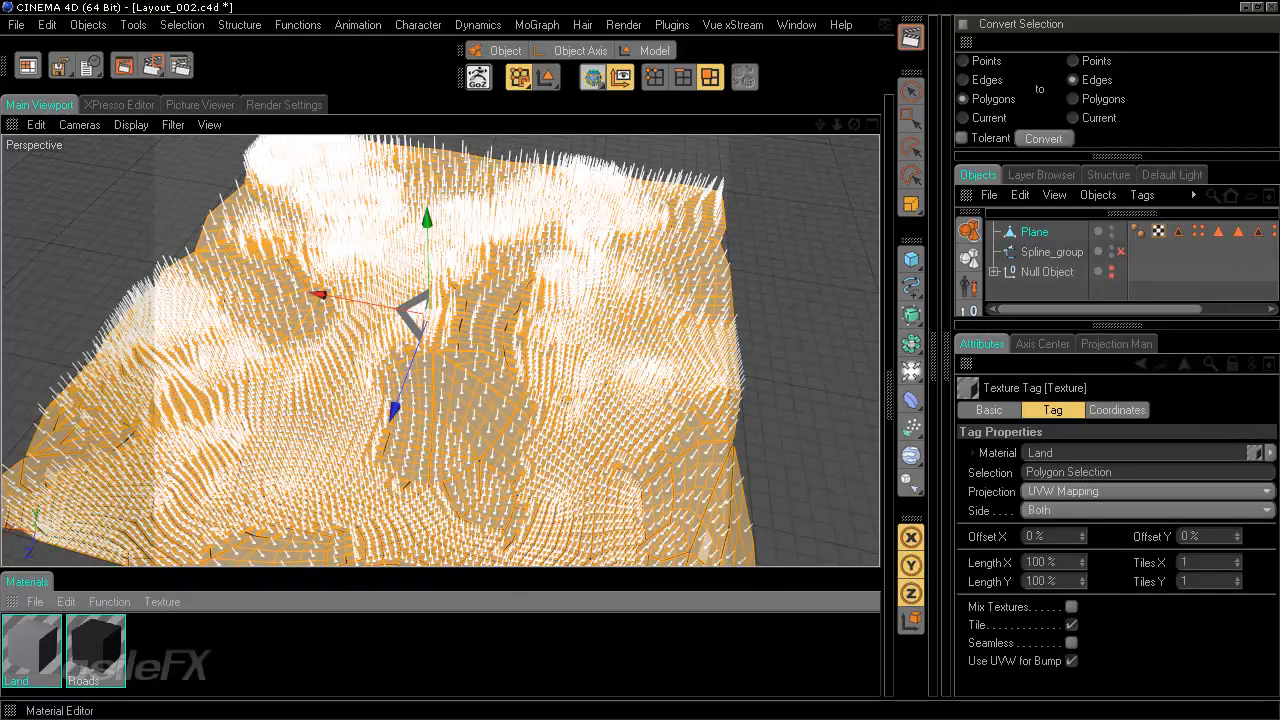
Step: Set the Land material's color to a dark olive with R 69, G 71 and B 54
left_click(20, 665)
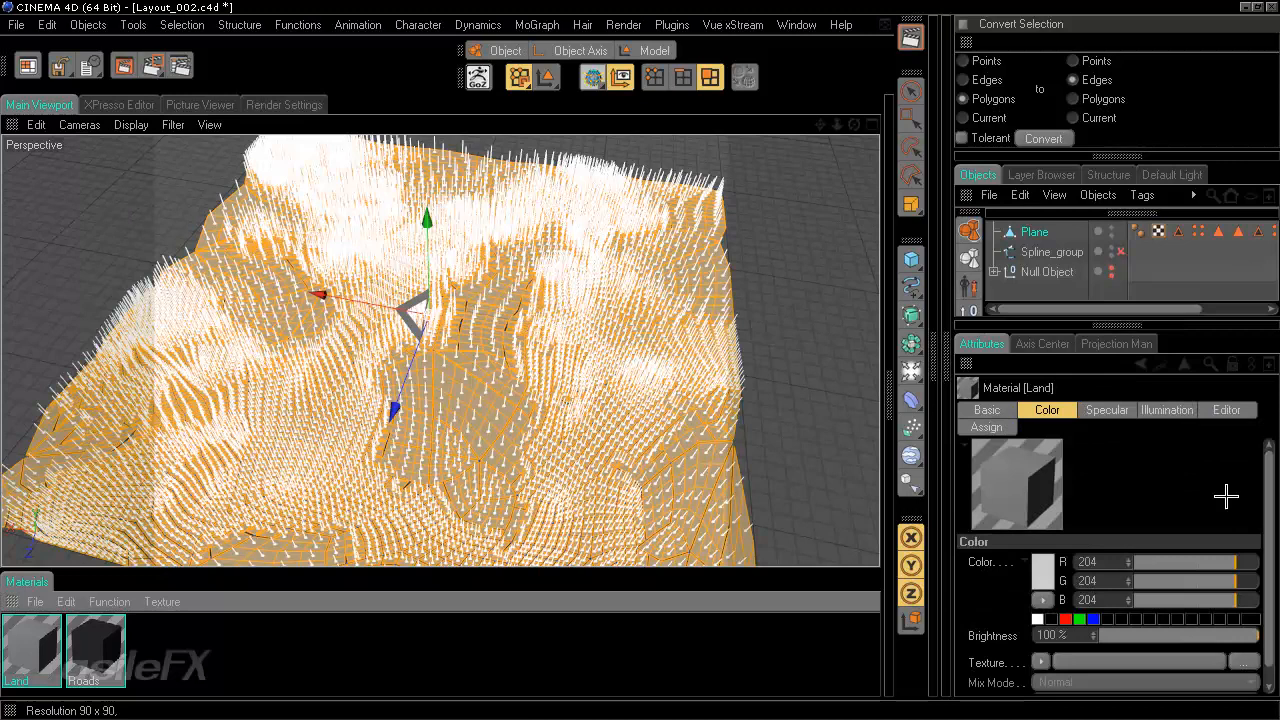
left_click(1025, 550)
left_click(1031, 500)
left_click_drag(988, 547, 958, 577)
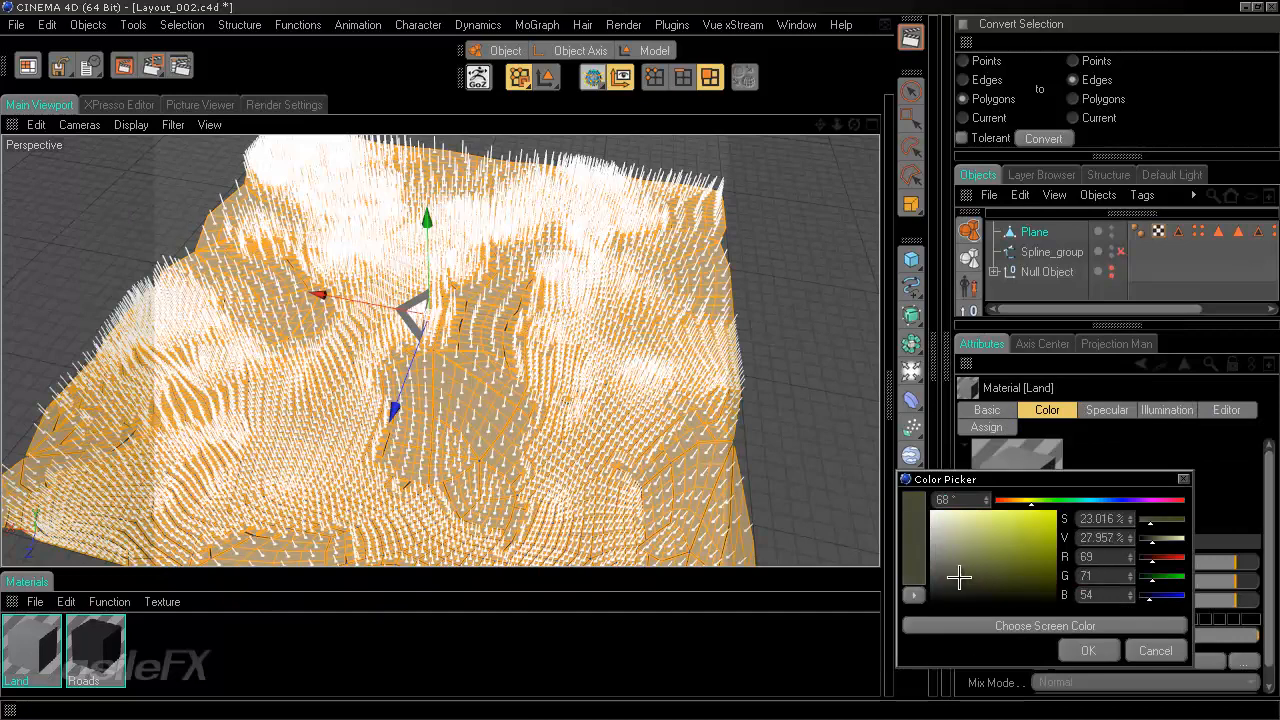
left_click(1092, 651)
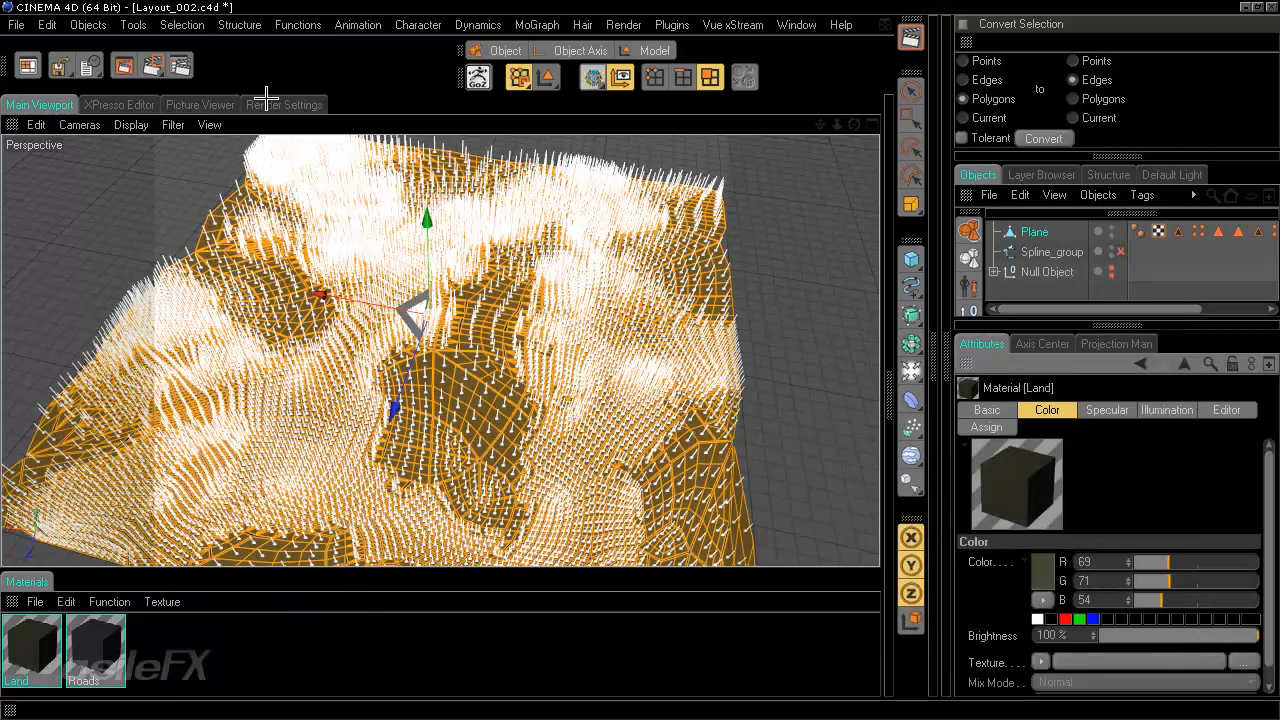
Step: Switch to Model mode and examine the Land and Roads materials on the Plane from several angles and distances
left_click(652, 50)
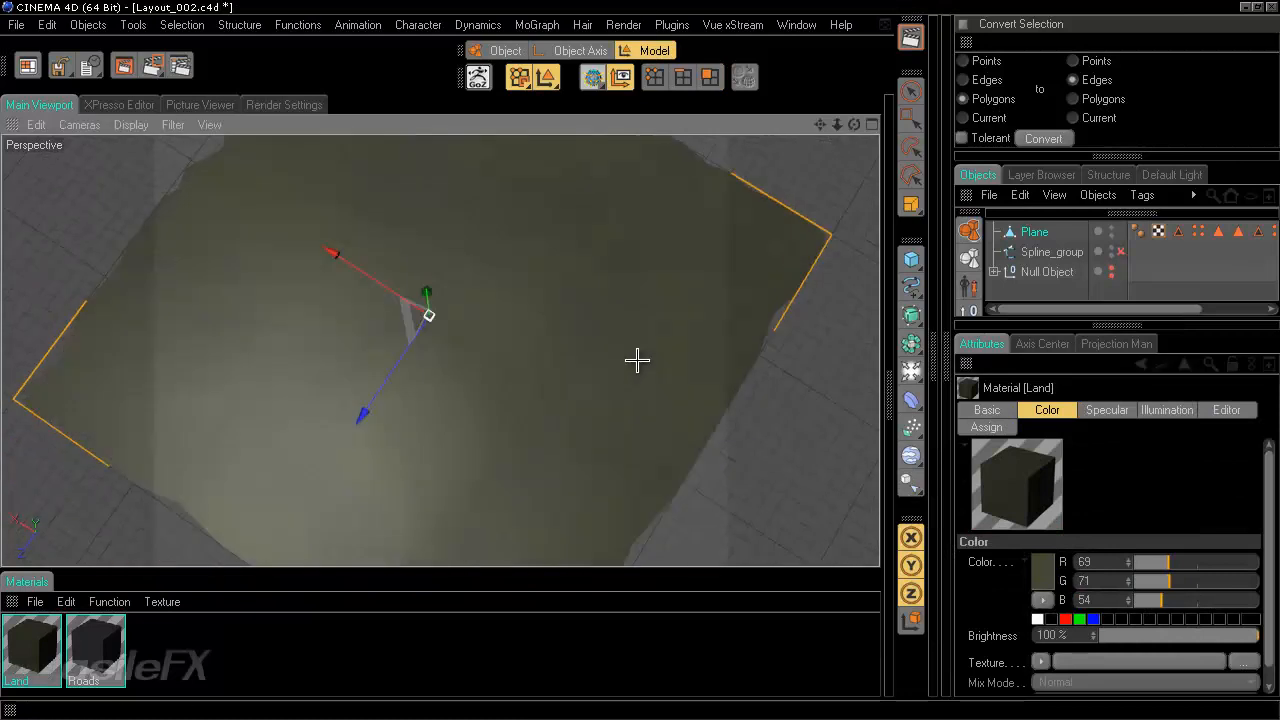
left_click_drag(637, 360, 643, 360, "alt")
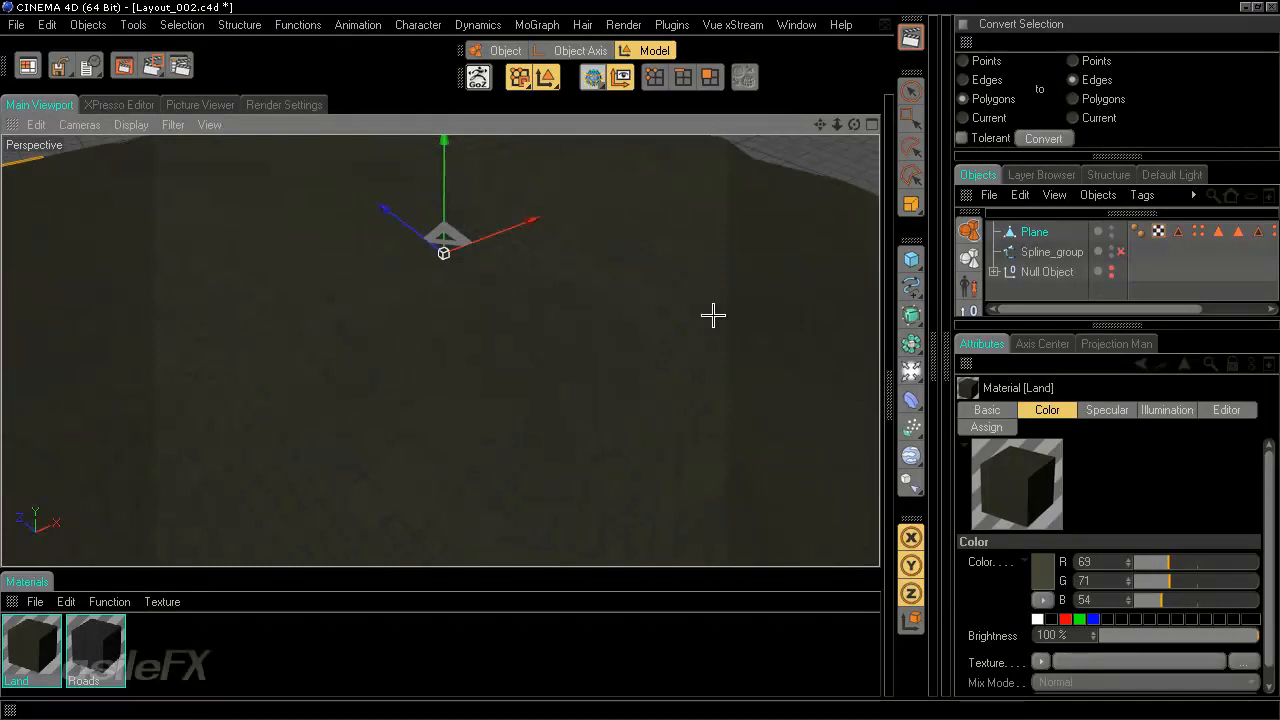
left_click_drag(771, 404, 716, 317, "alt")
left_click_drag(595, 320, 640, 358, "alt")
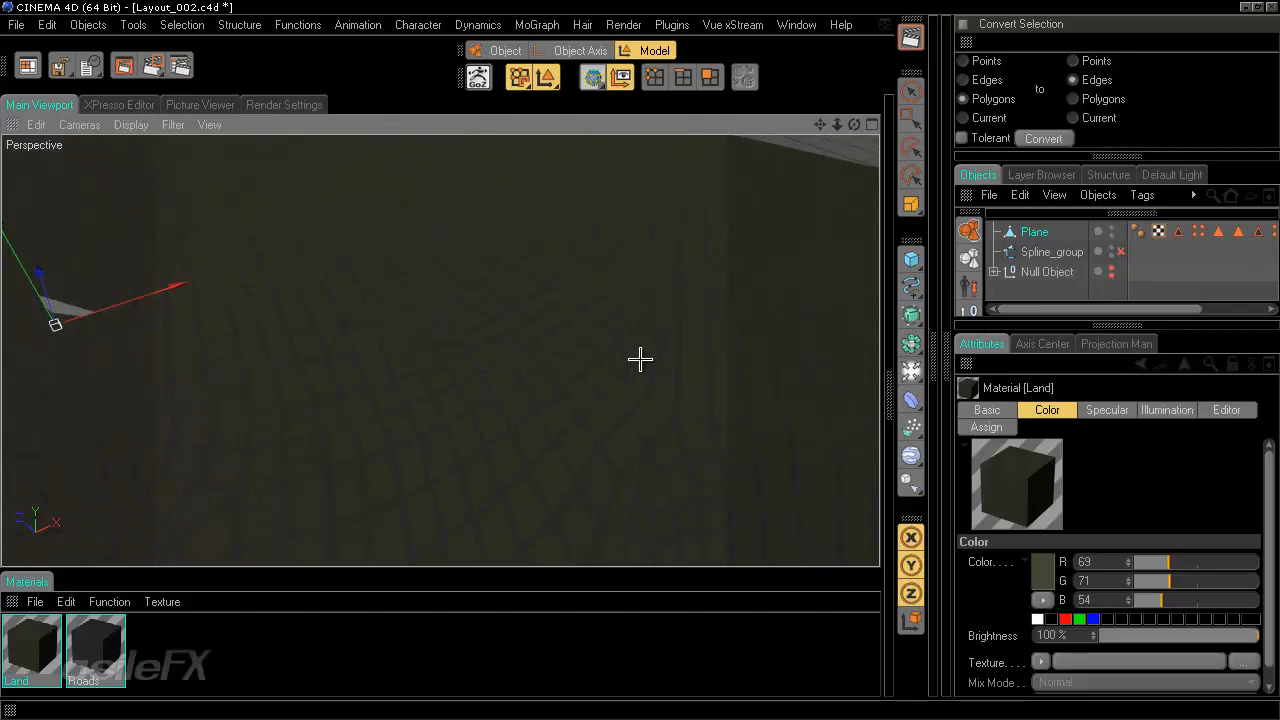
mouse_move(640, 358)
left_mouse_down("alt")
mouse_move(651, 277)
mouse_move(646, 357)
mouse_move(656, 351)
left_mouse_up("alt")
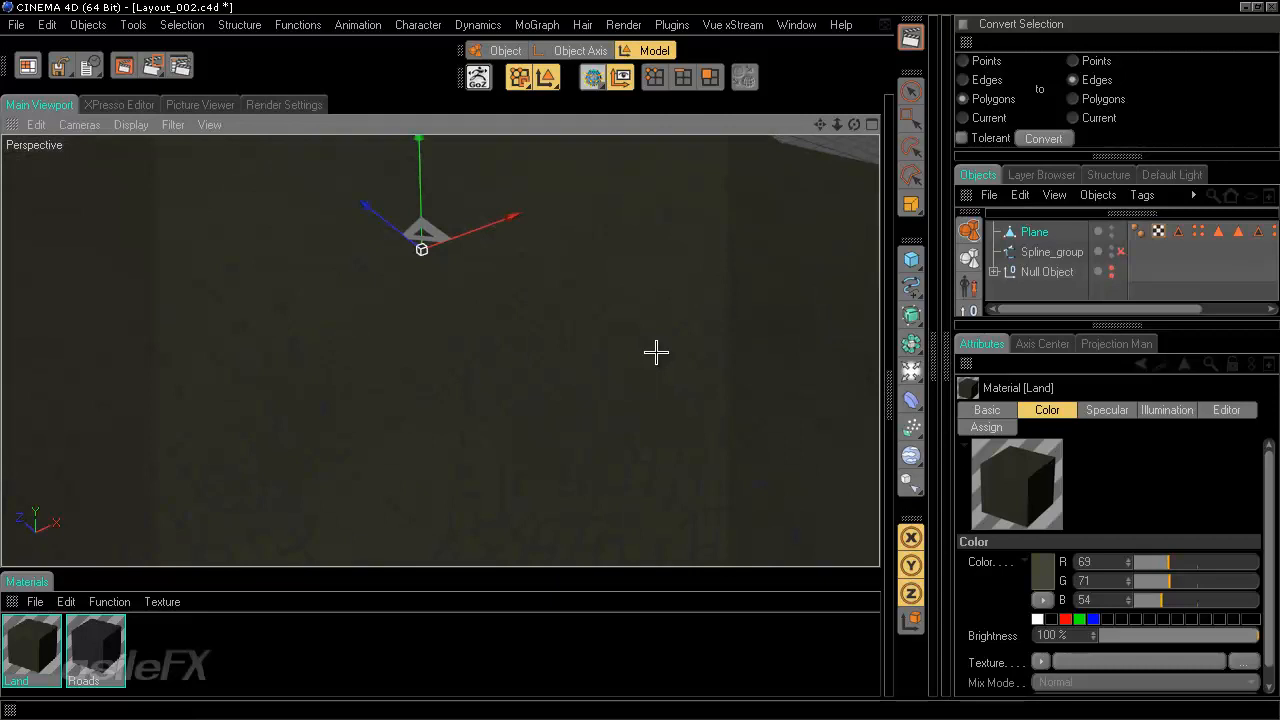
scroll(656, 351, "down", 3)
scroll(734, 429, "down", 4)
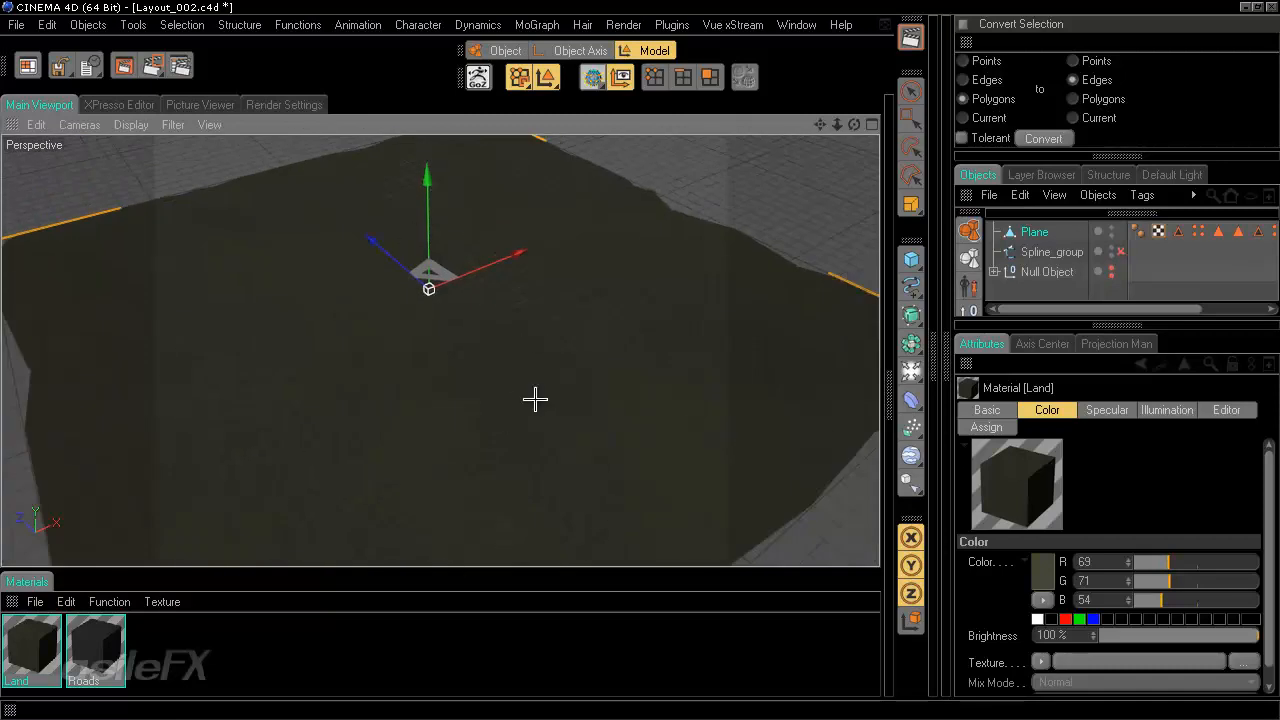
left_click_drag(542, 332, 640, 363, "alt")
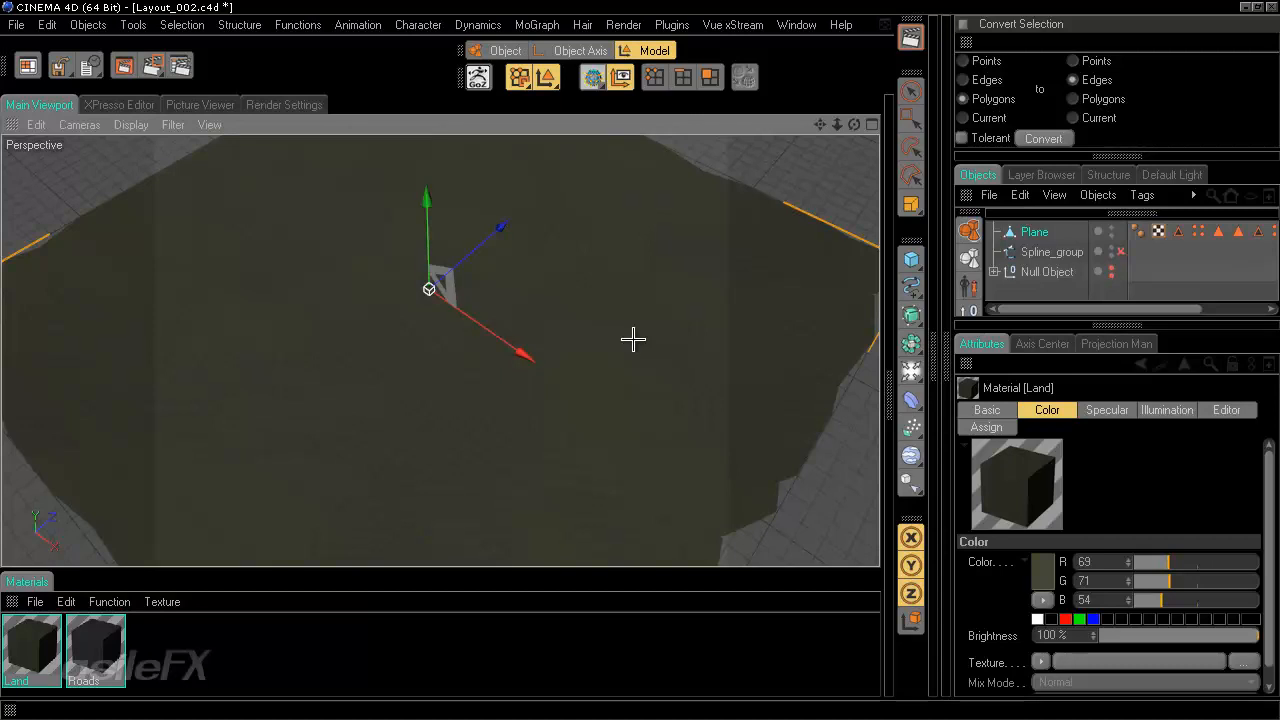
scroll(633, 339, "up", 3)
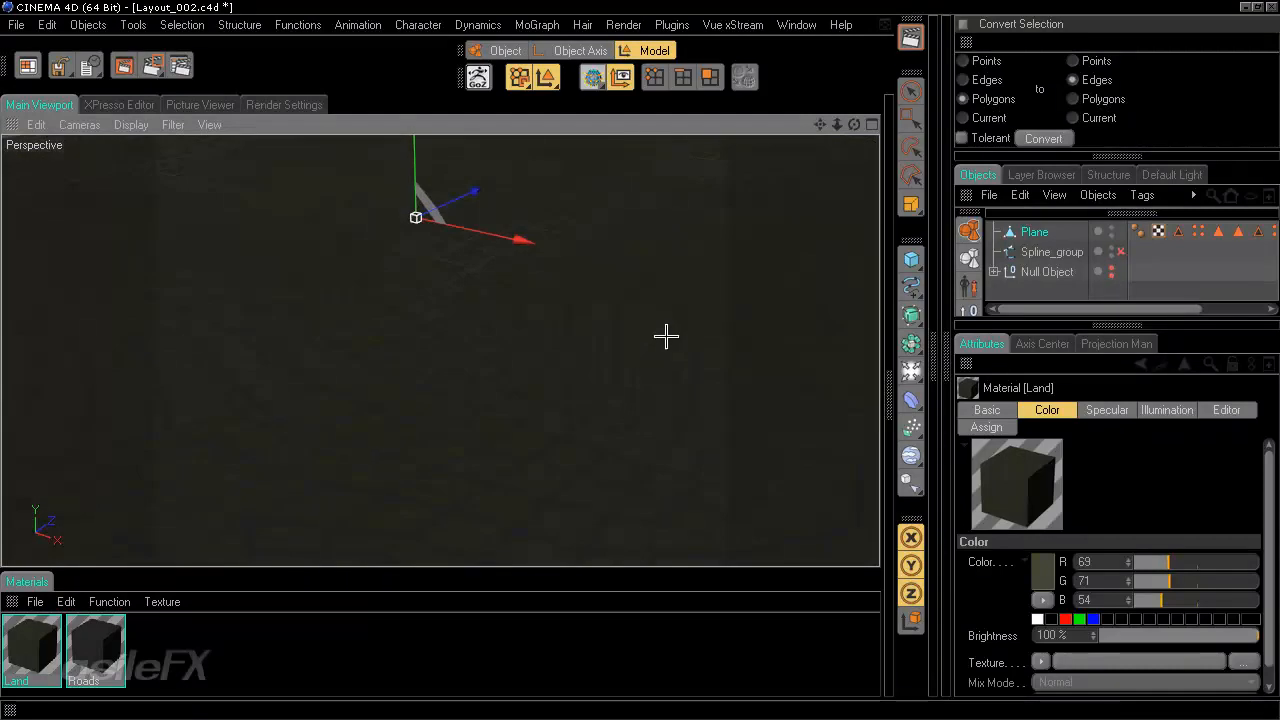
scroll(637, 360, "down", 4)
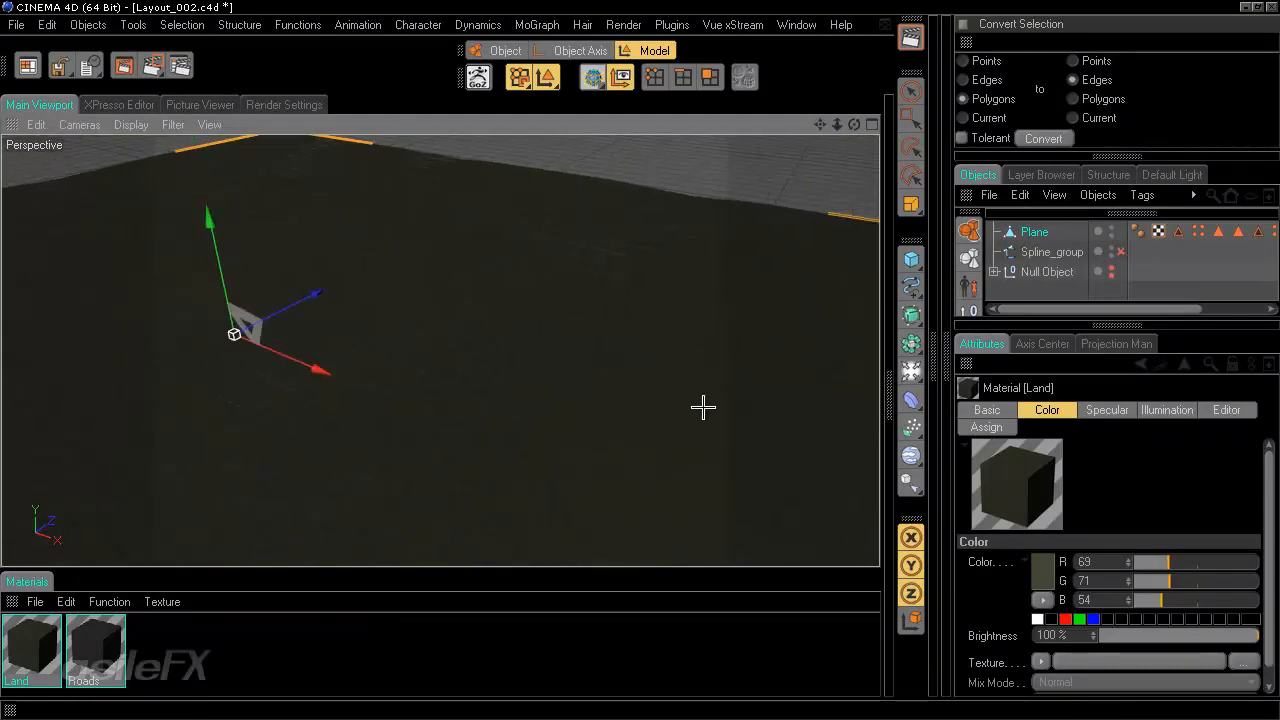
Step: Return to polygon mode on the Plane and examine the streets and blocks up close and from above
left_click(1036, 232)
middle_click_drag(619, 413, 641, 360, "alt")
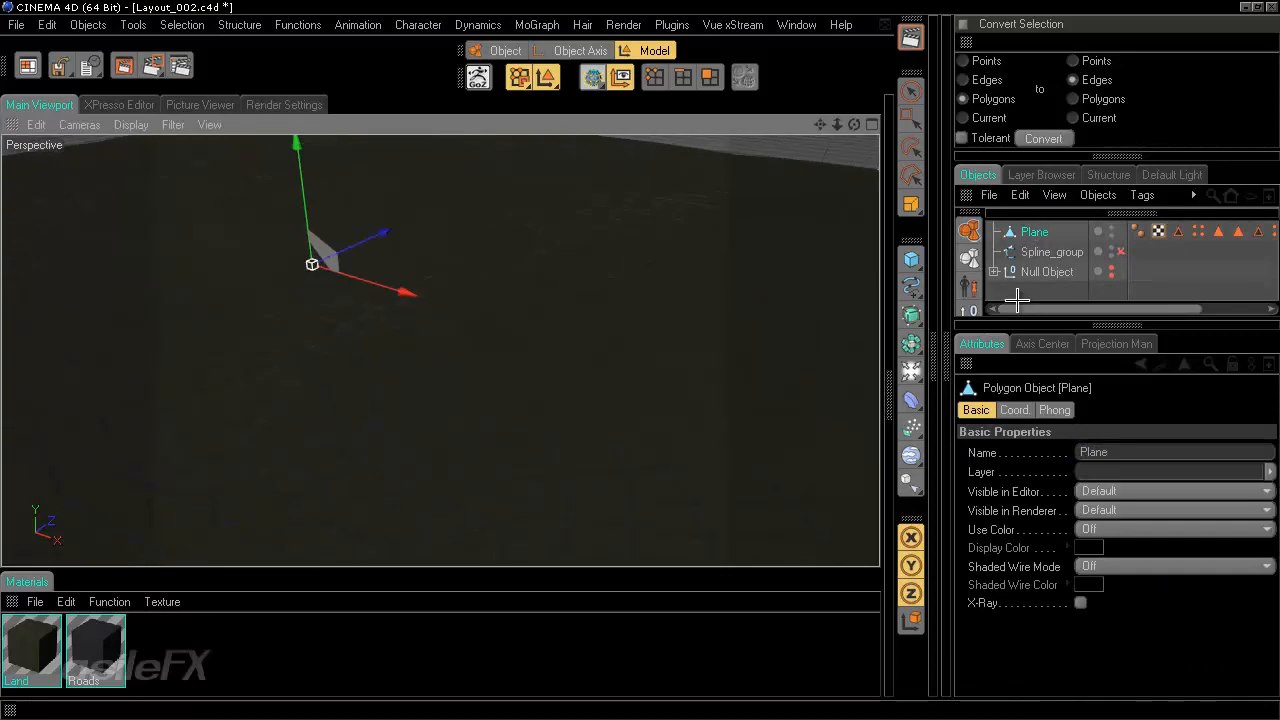
left_click(711, 82)
scroll(704, 309, "down", 4)
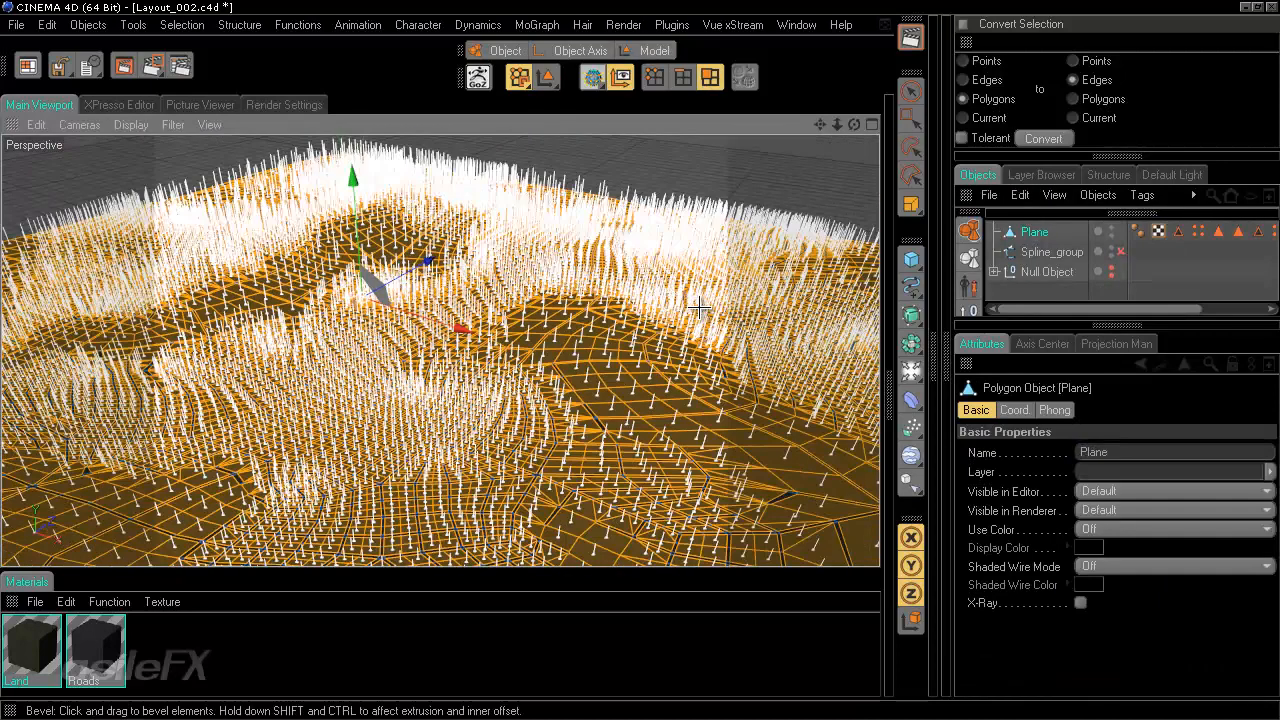
scroll(640, 330, "up", 5)
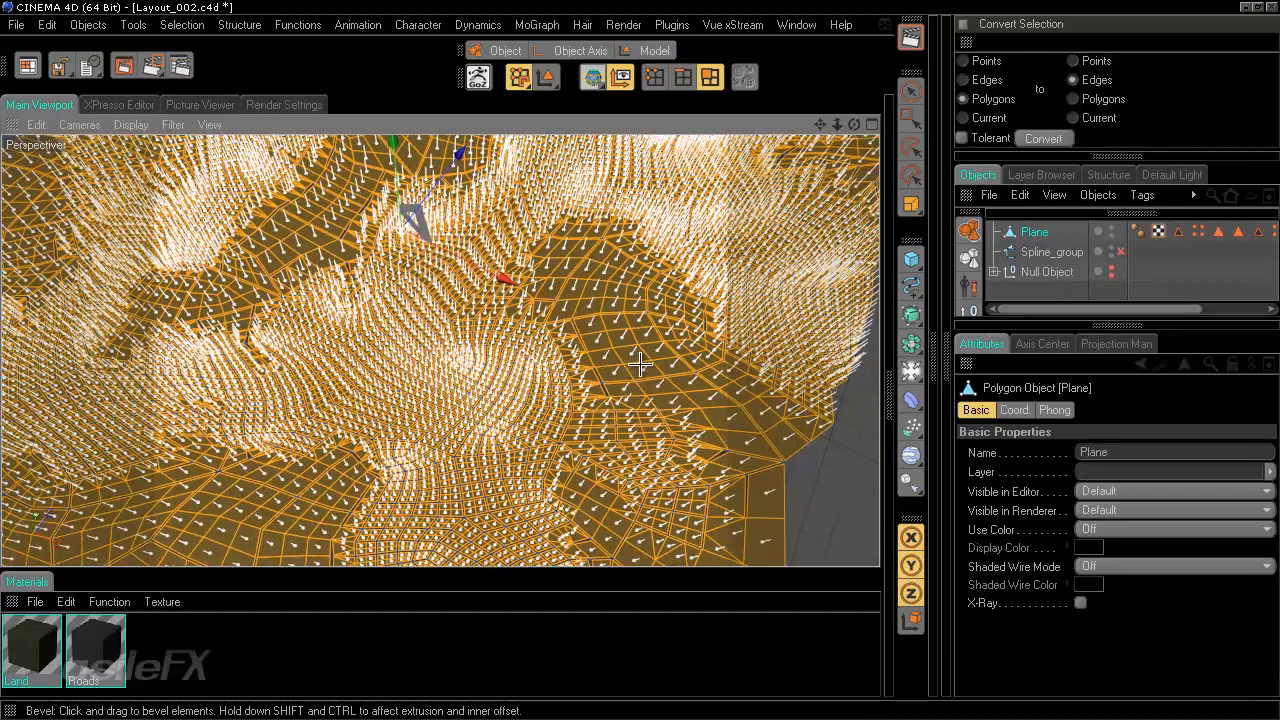
left_click_drag(627, 360, 639, 362, "alt")
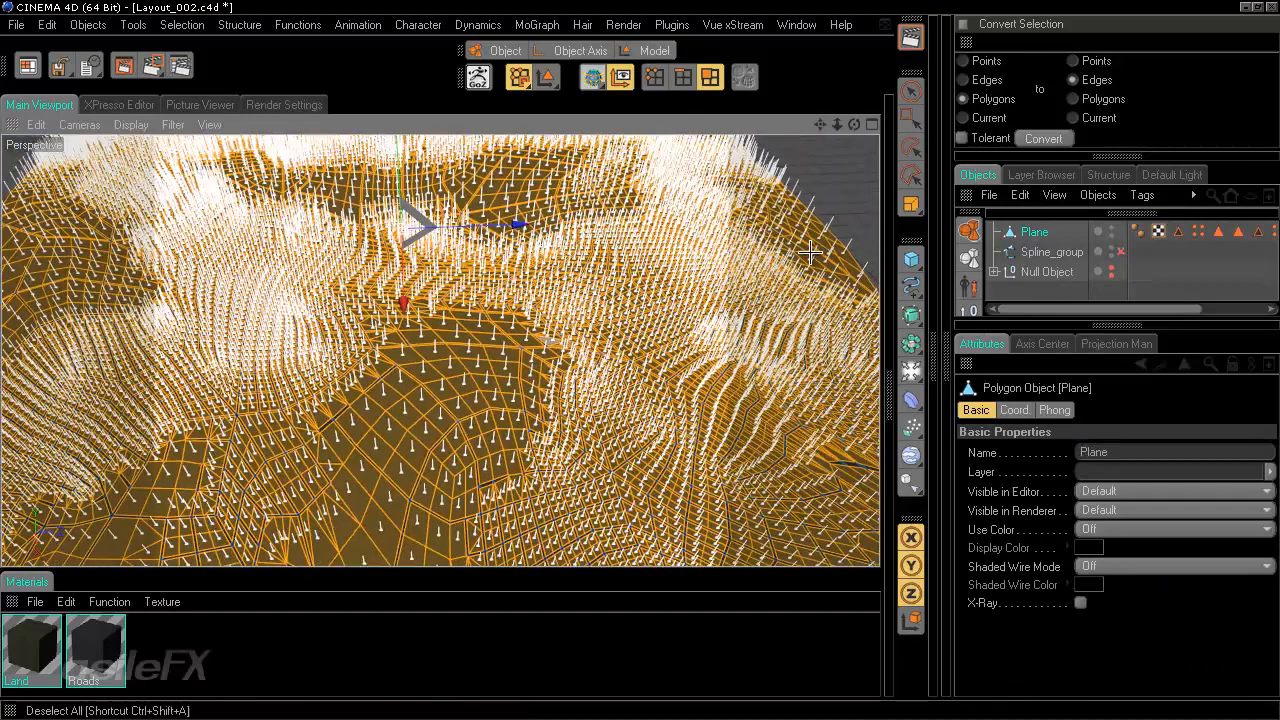
scroll(683, 356, "up", 5)
middle_click_drag(705, 304, 691, 341, "alt")
left_click_drag(642, 356, 644, 362, "alt")
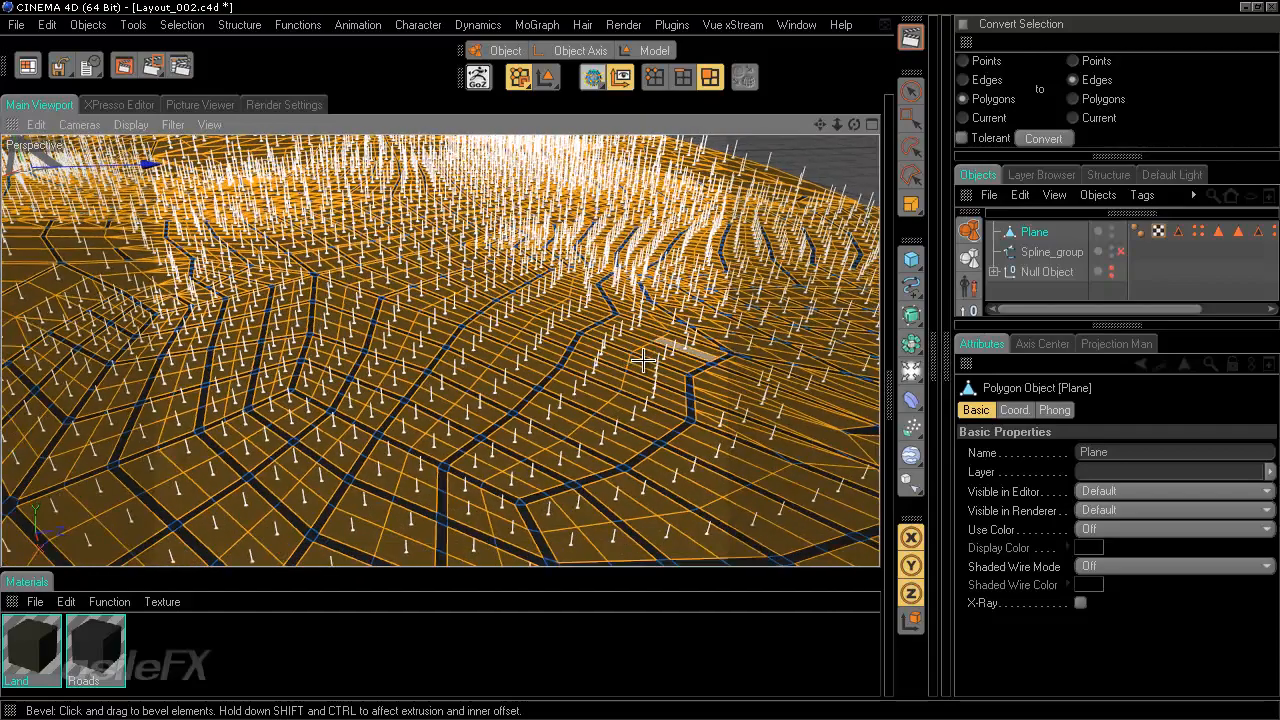
middle_click_drag(334, 428, 435, 300, "alt")
left_click_drag(435, 300, 456, 336, "alt")
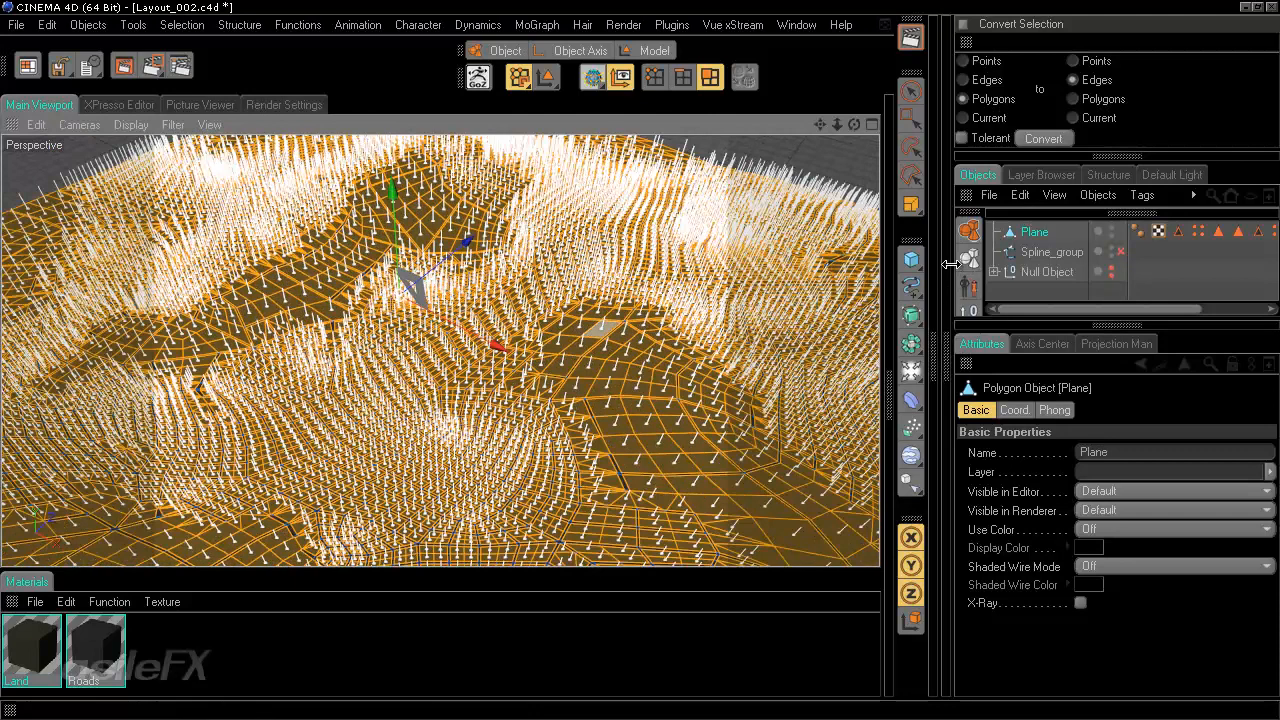
Step: Widen the object list so all of the Plane's tags fit, and show the properties of the Polygon Selection.1 tag
left_click_drag(946, 264, 806, 259)
left_click(1224, 263)
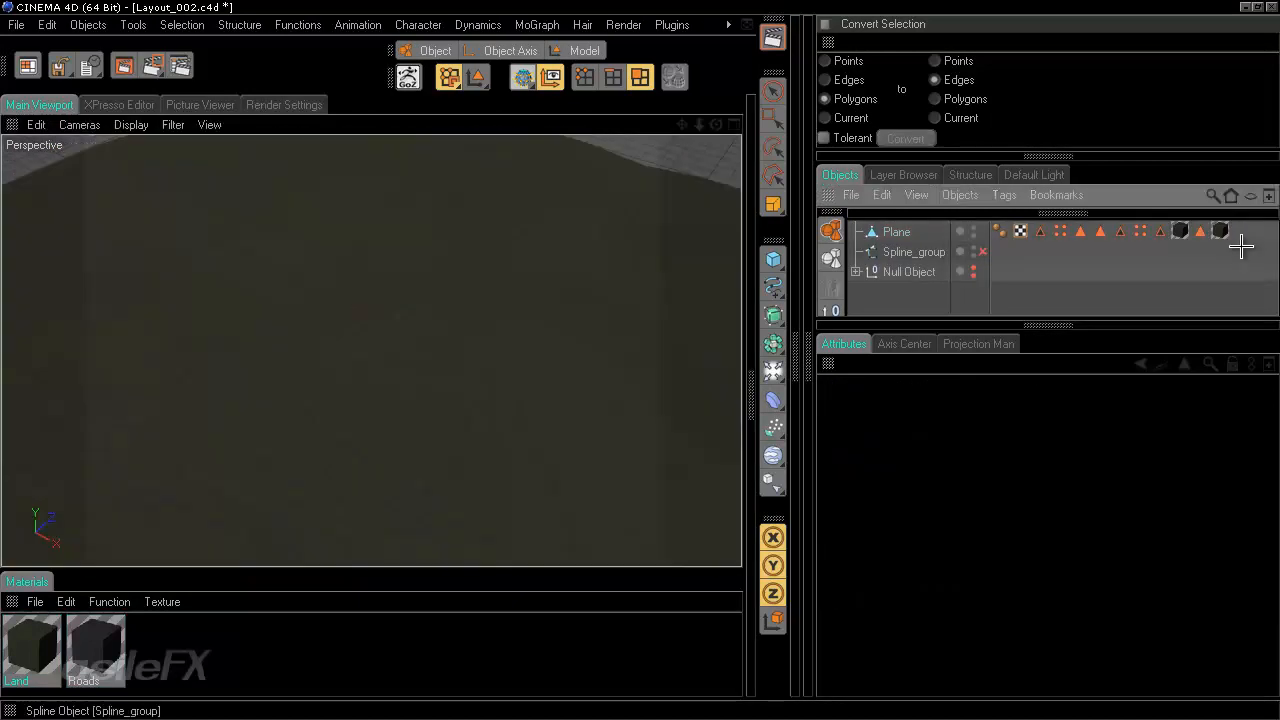
left_click(1100, 231)
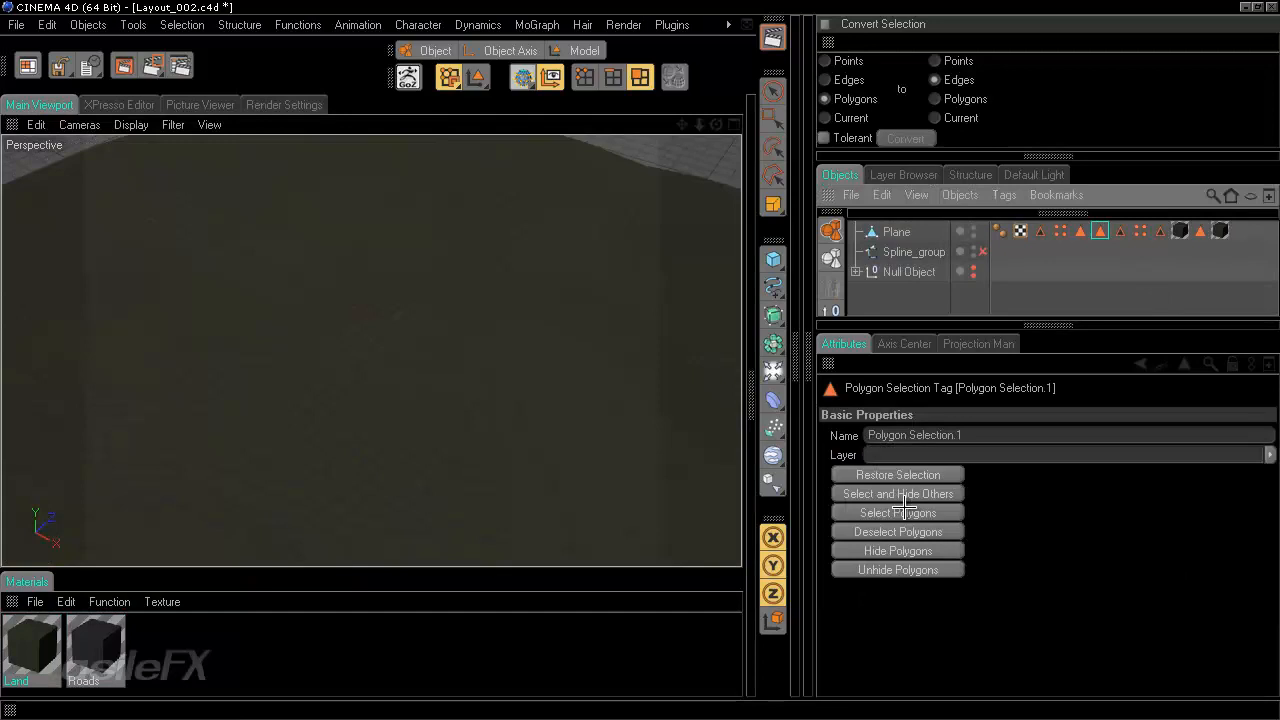
Step: Deselect all polygons of the Plane and activate the Live Selection tool
left_click(896, 231)
key("ctrl+shift+a")
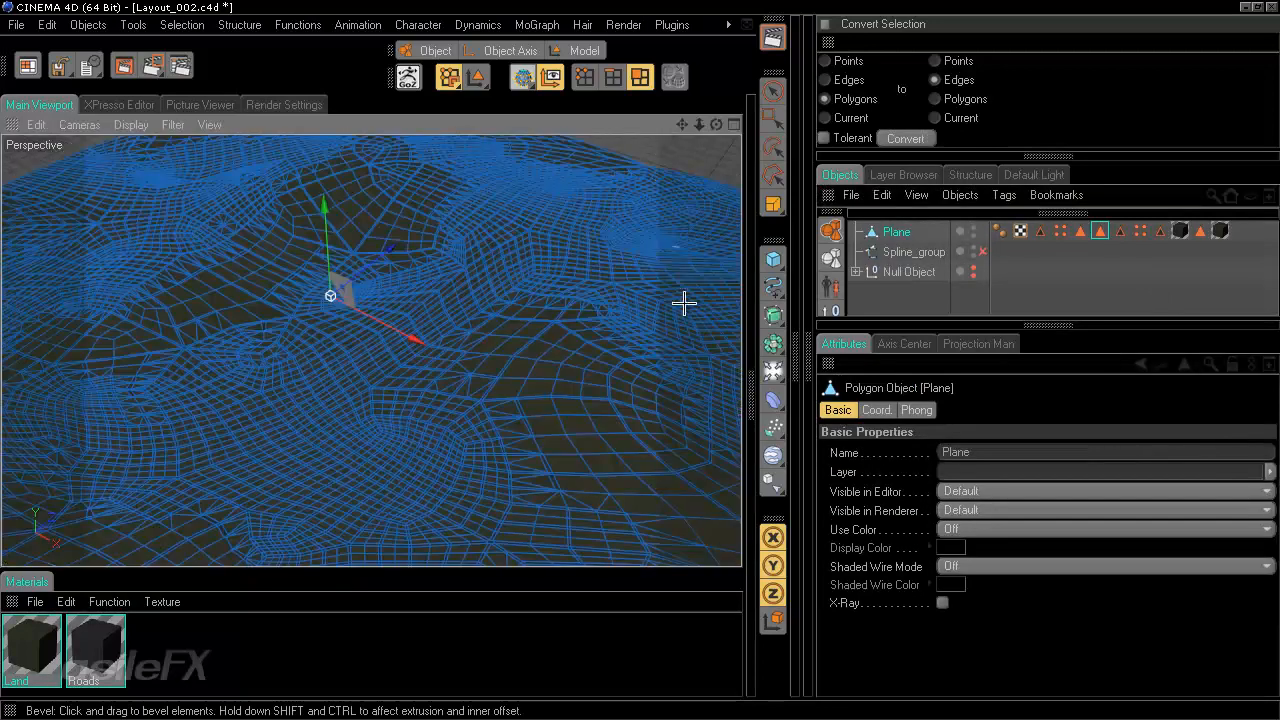
left_click(772, 91)
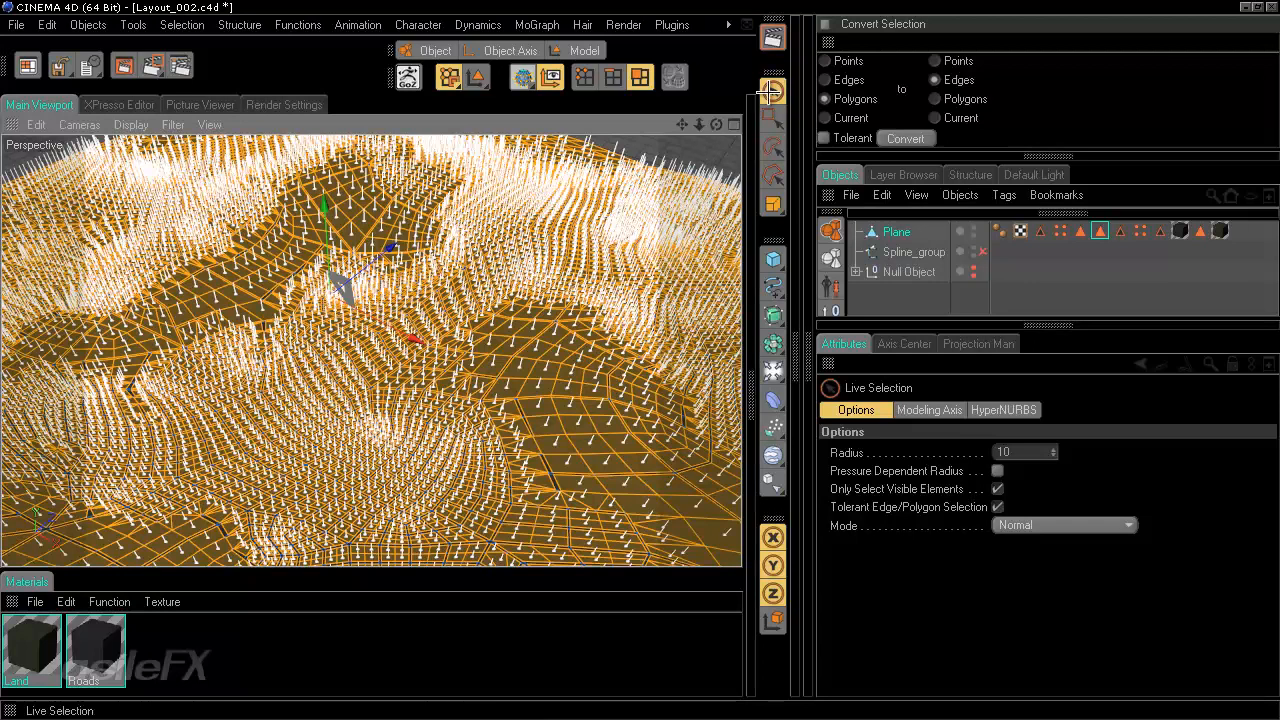
left_click(713, 144)
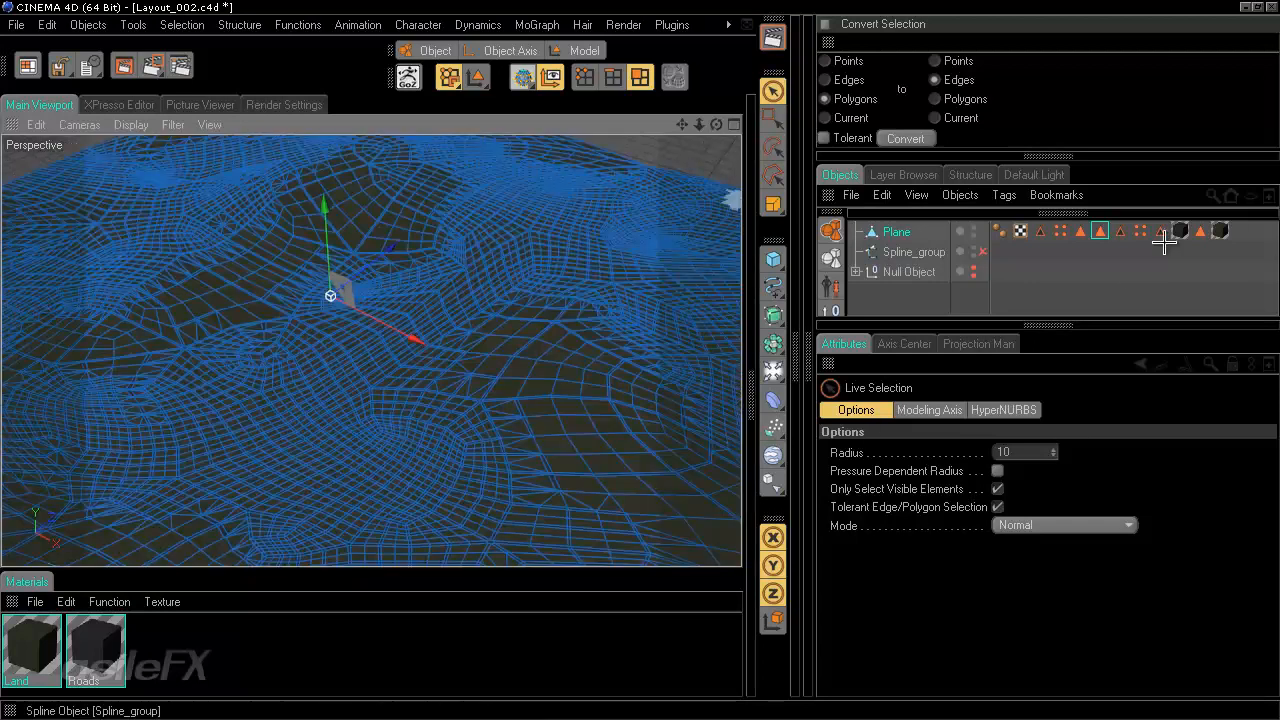
Step: Select the Plane's polygons stored in the Polygon Selection.1 tag
left_click(1100, 231)
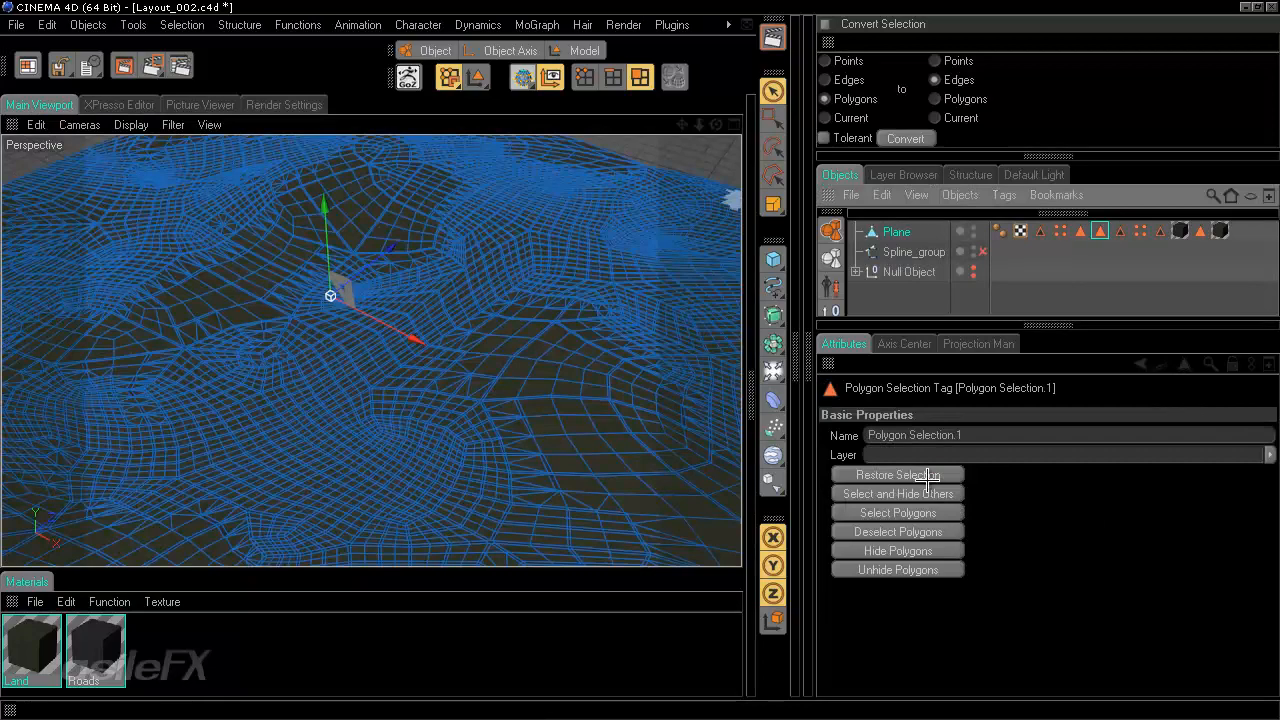
left_click(927, 510)
mouse_move(617, 420)
left_mouse_down("alt")
mouse_move(727, 423)
mouse_move(640, 361)
mouse_move(609, 415)
left_mouse_up("alt")
mouse_move(633, 358)
left_mouse_down("alt")
mouse_move(620, 385)
mouse_move(638, 359)
left_mouse_up("alt")
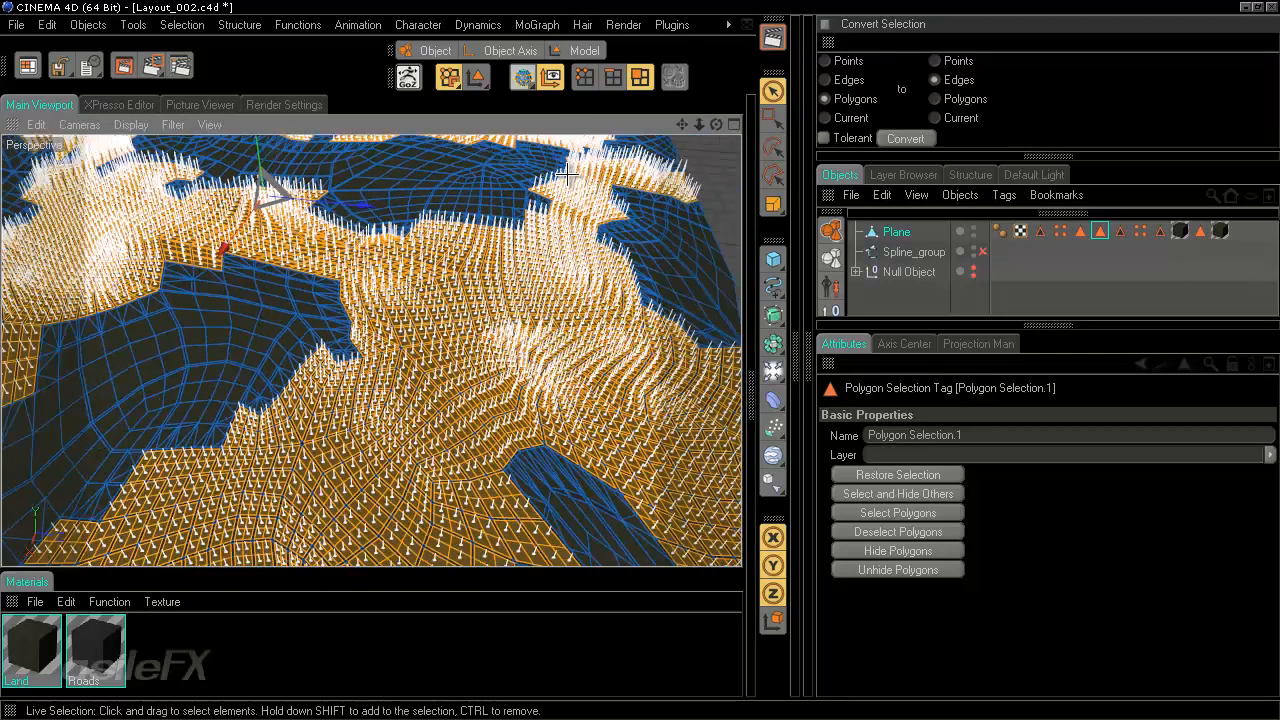
Step: Bring up the Chestnut Selector plugin and set its select mode to Polygons
left_click(522, 74)
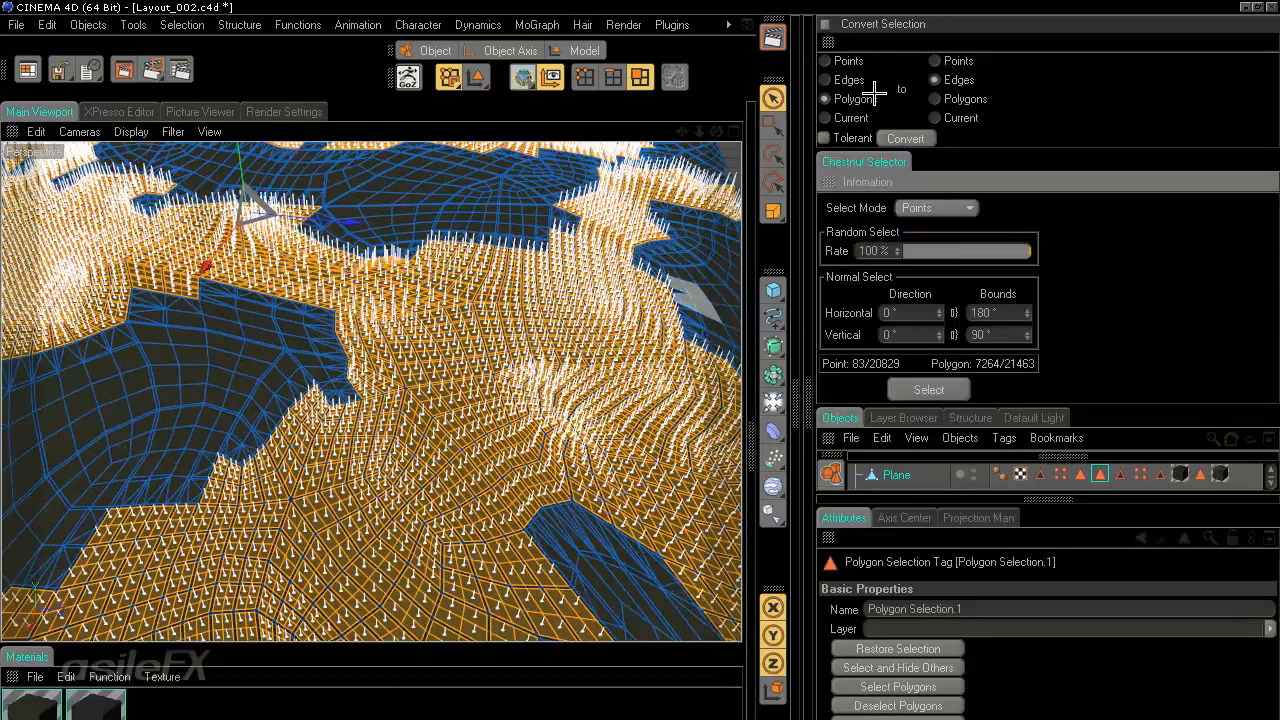
left_click(830, 47)
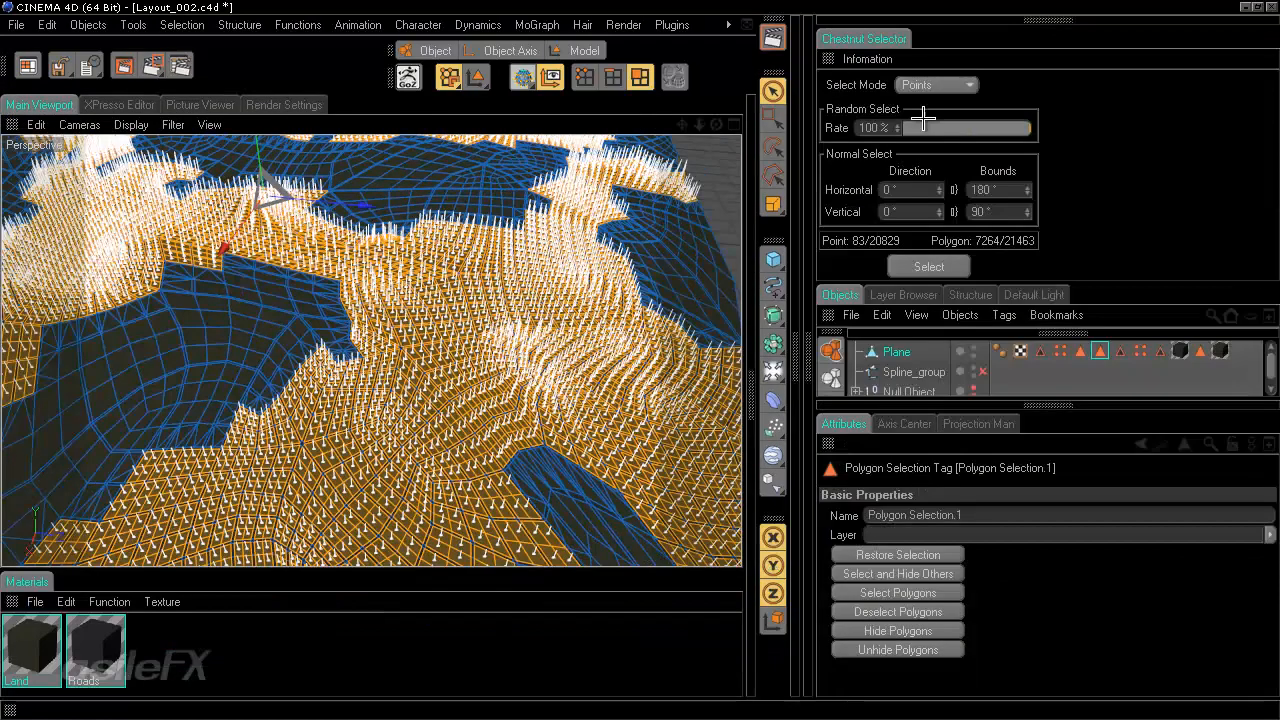
left_click(937, 85)
left_click(940, 120)
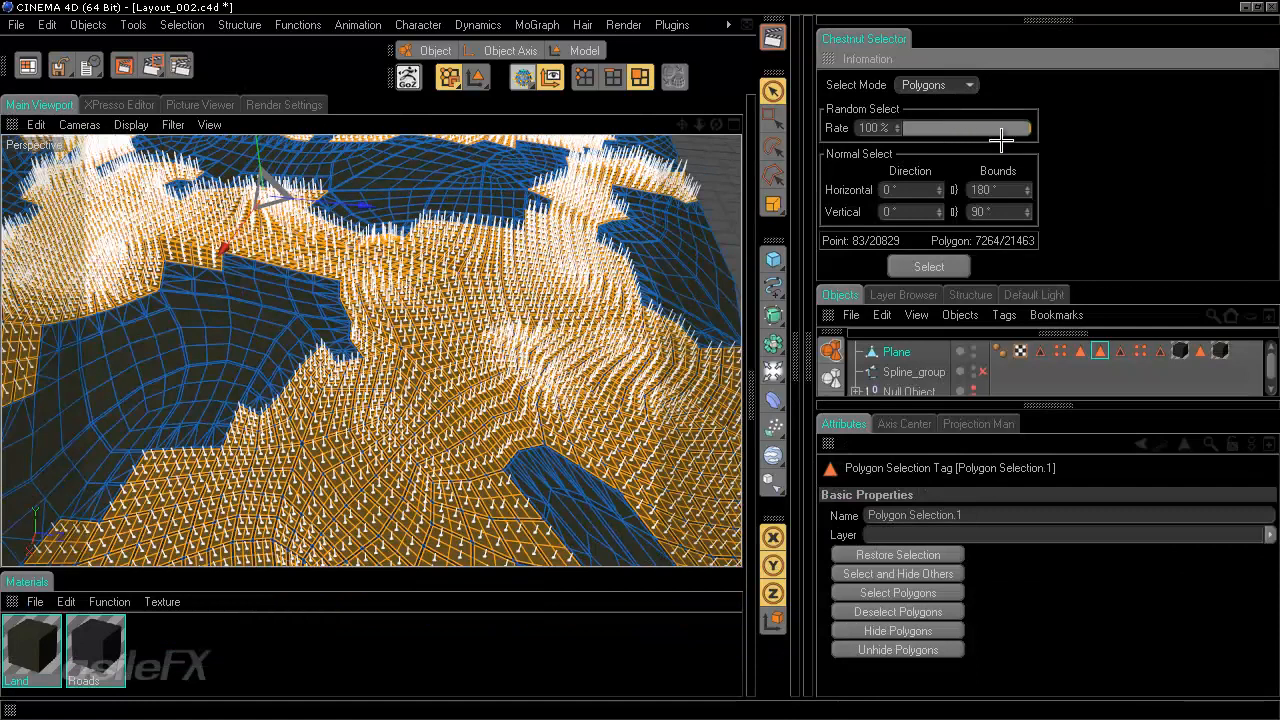
Step: Reduce the polygon selection randomly with the Chestnut Selector at a rate of 49%
left_click(923, 127)
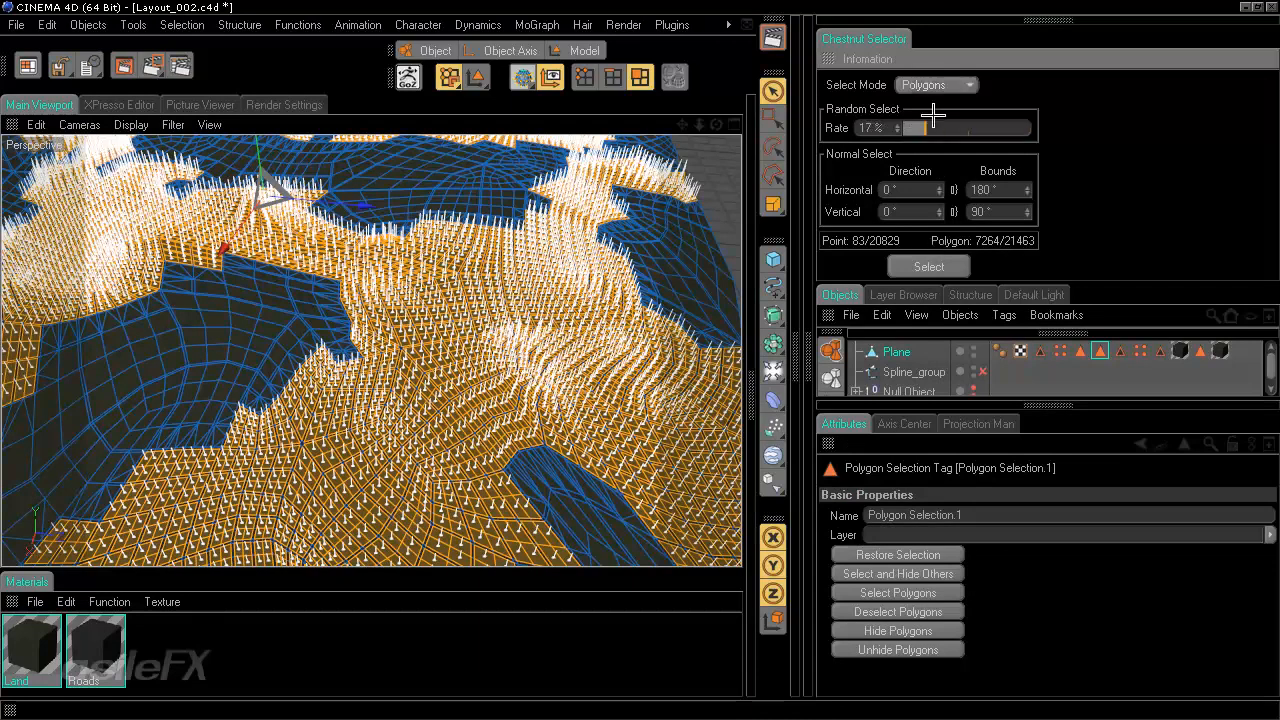
left_click(966, 128)
left_click(930, 267)
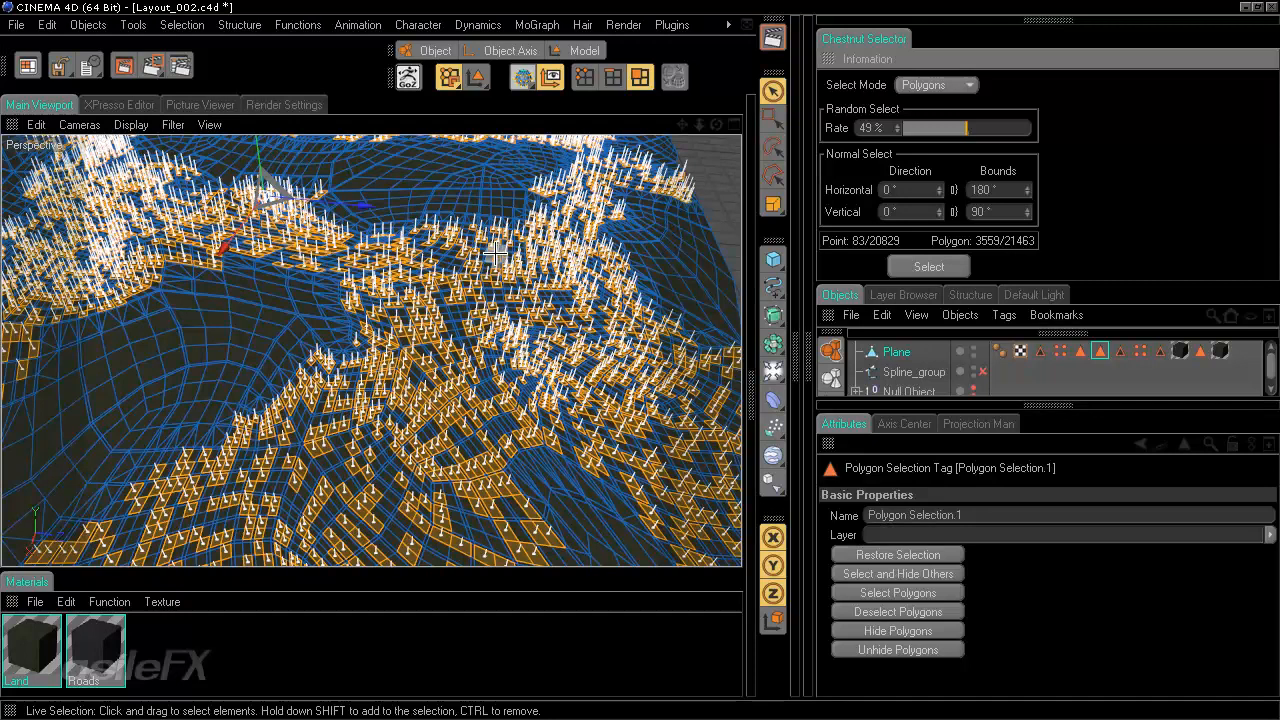
left_click_drag(460, 275, 490, 267, "alt")
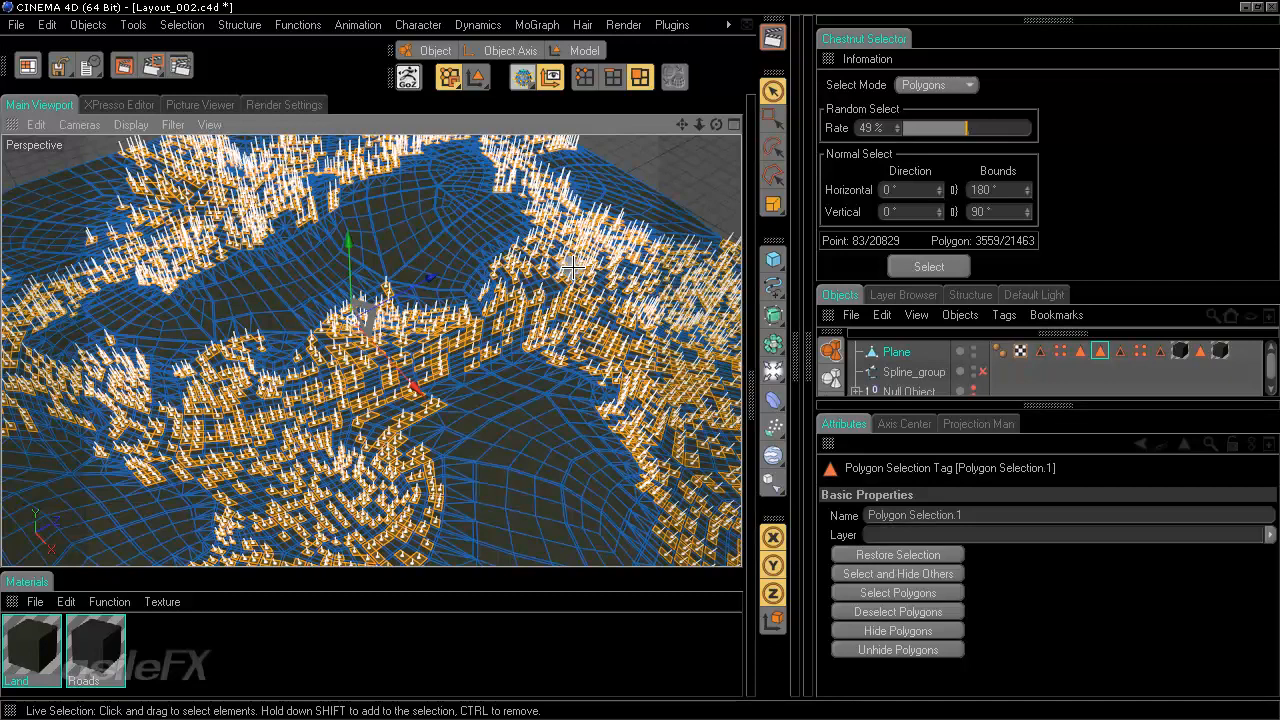
Step: Undo the last random selection and reduce the polygon selection randomly again with the Chestnut Selector at a rate of 27%
key("ctrl+z")
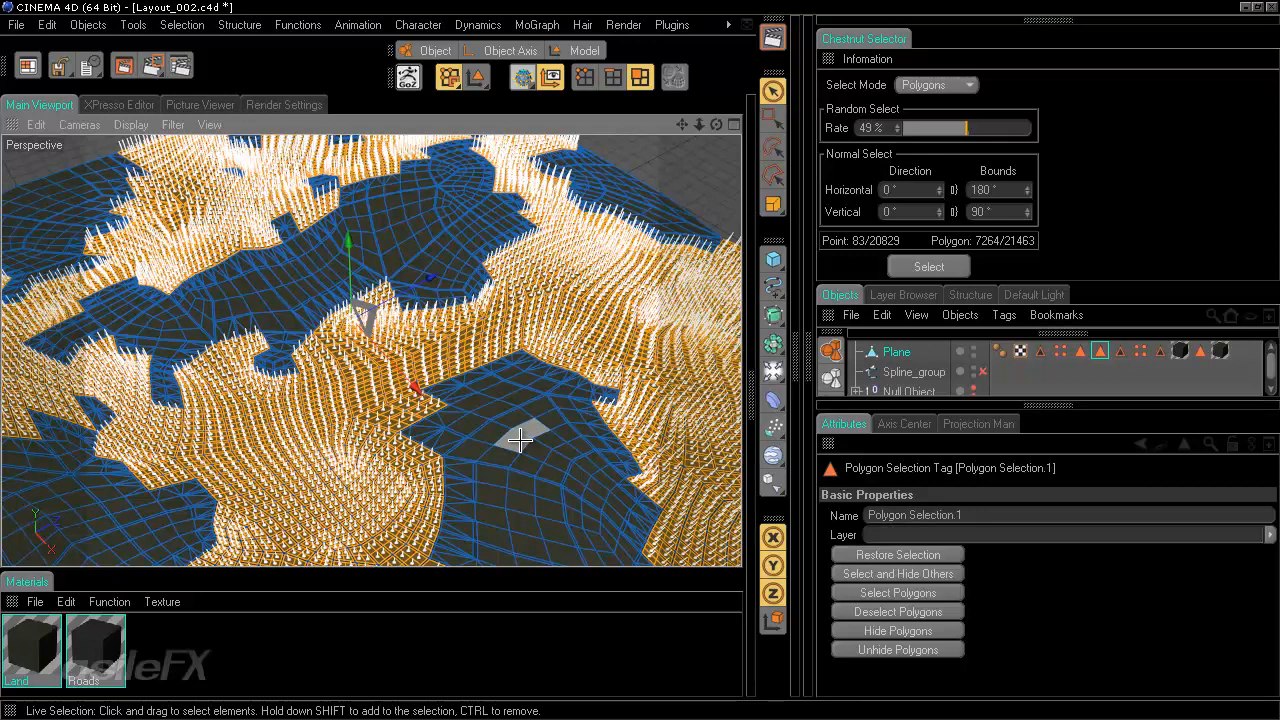
scroll(426, 323, "down", 4)
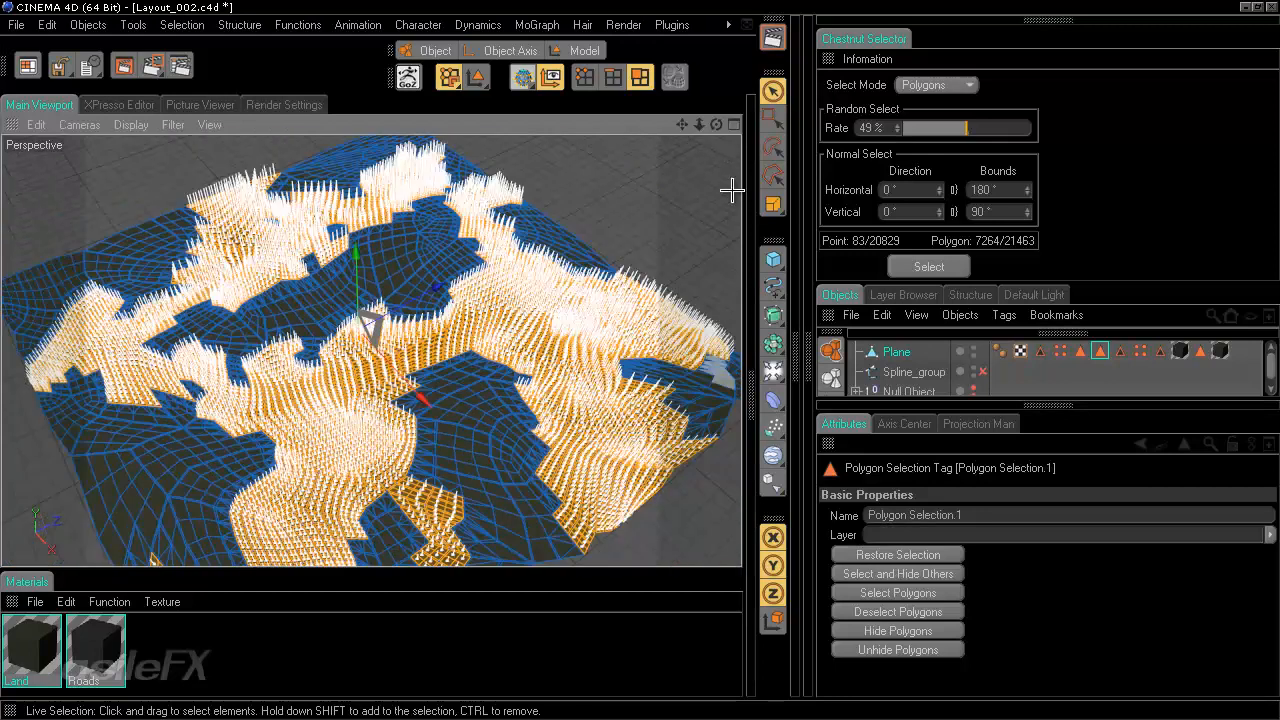
key("ctrl+shift+z")
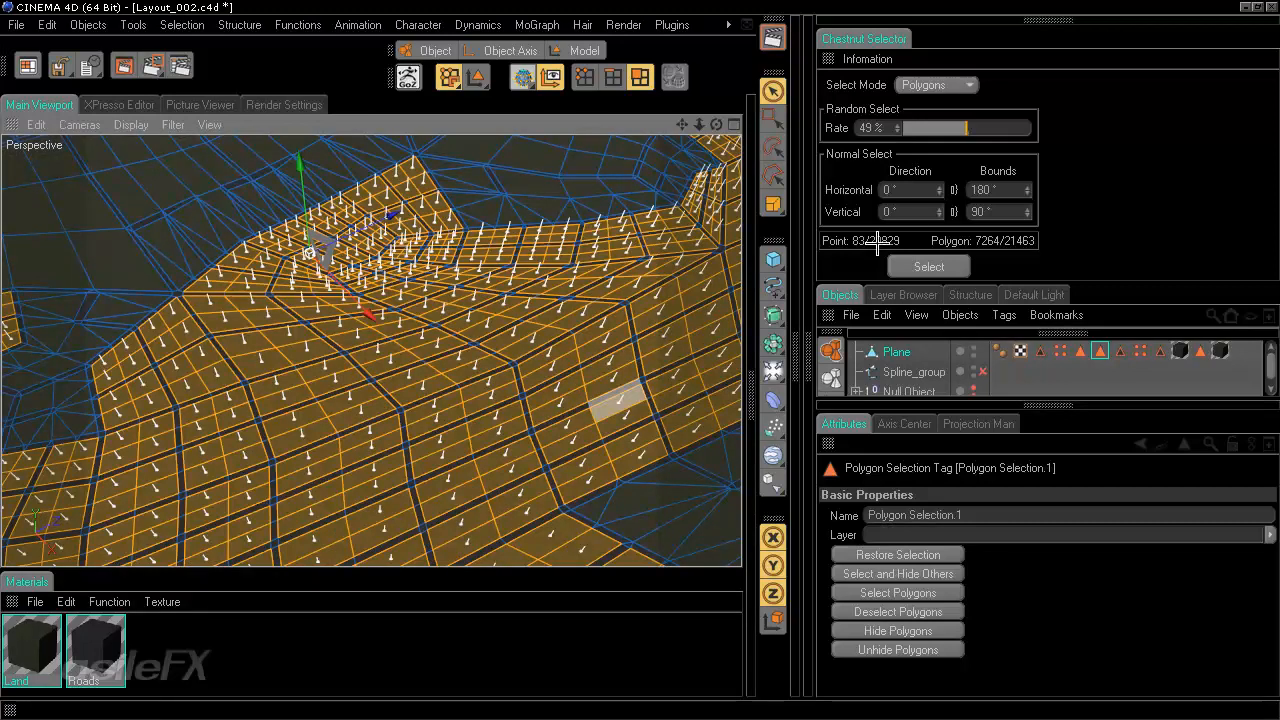
left_click(937, 127)
left_click(929, 266)
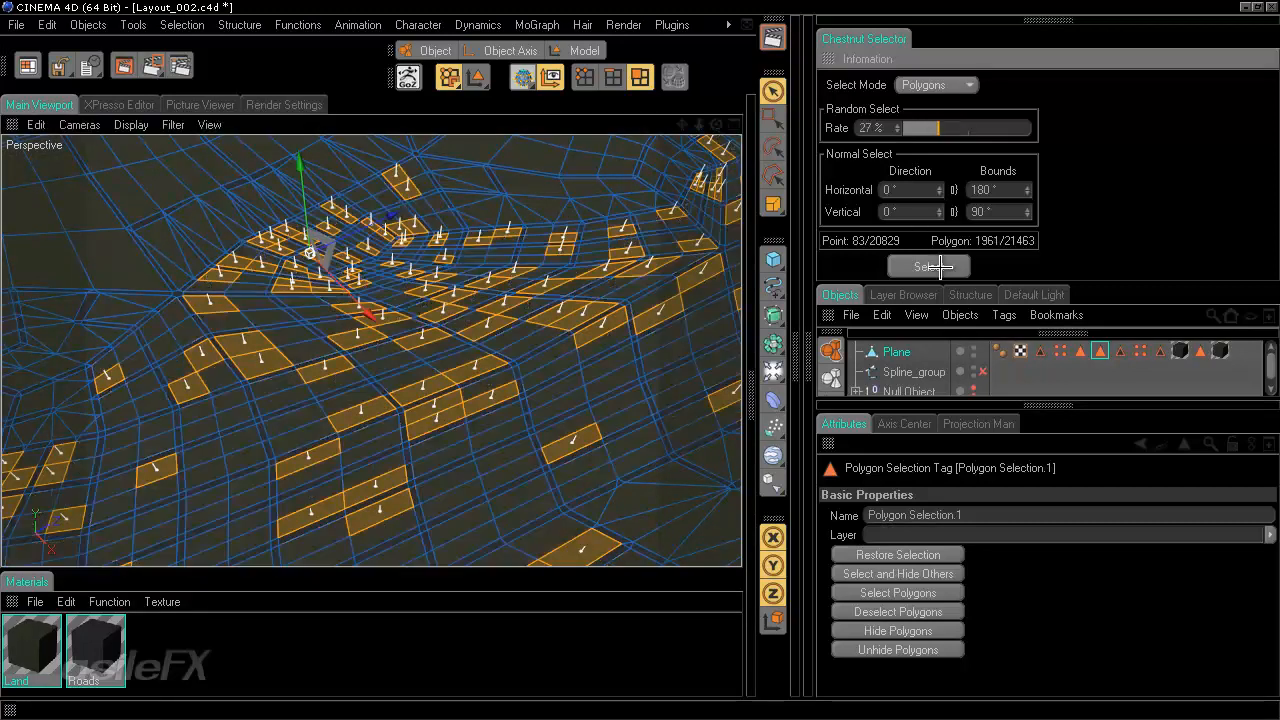
Step: Melt the randomly selected block polygons so that adjacent ones merge into larger lots
scroll(480, 363, "down", 3)
scroll(483, 368, "down", 2)
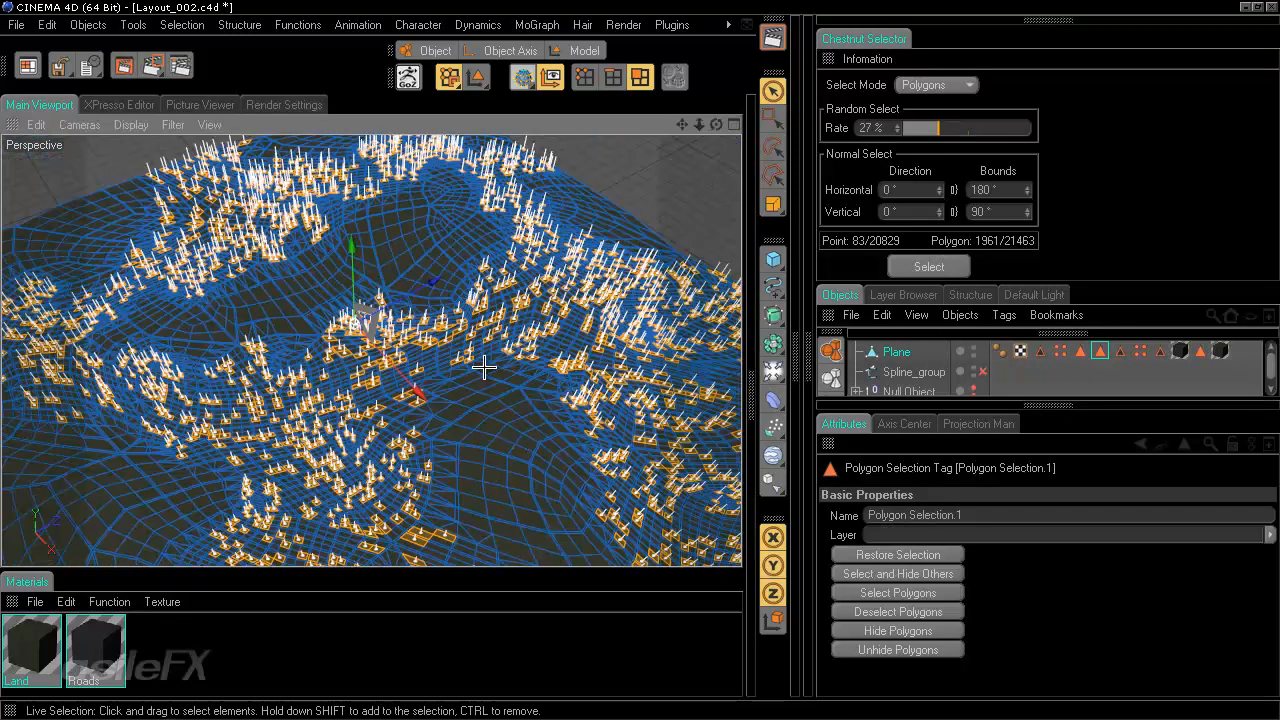
scroll(475, 370, "up", 5)
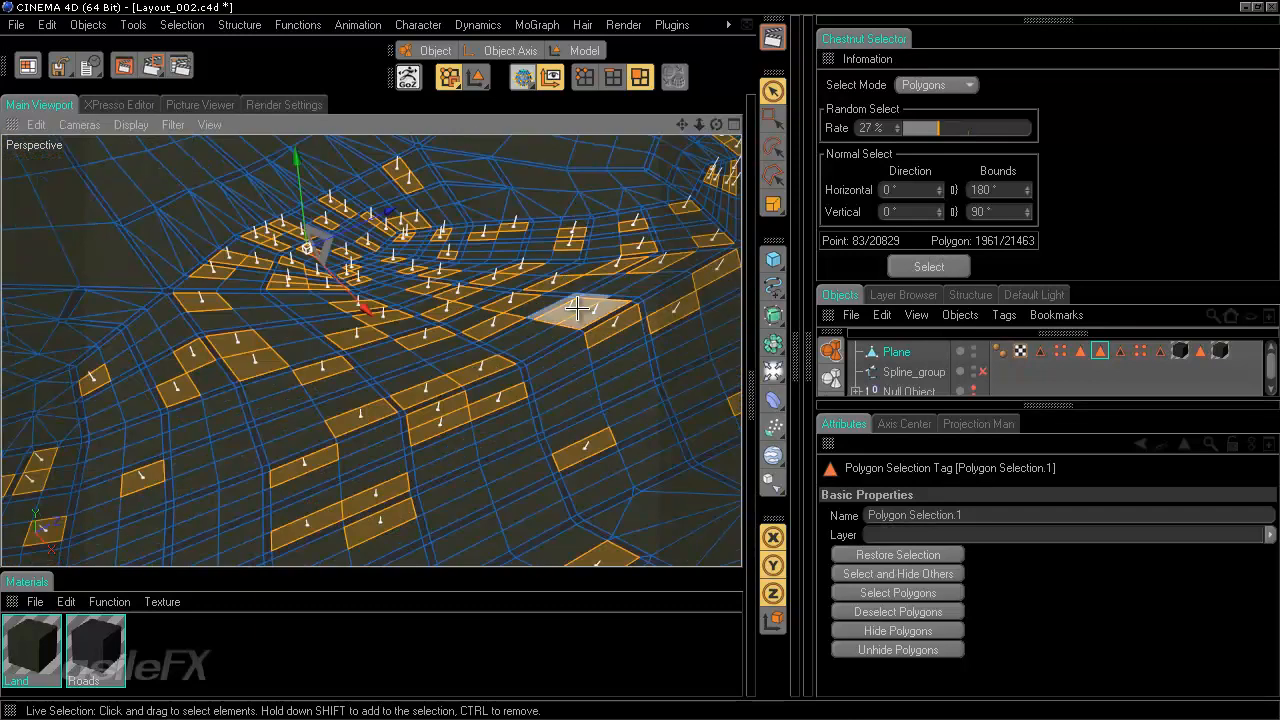
scroll(447, 440, "up", 4)
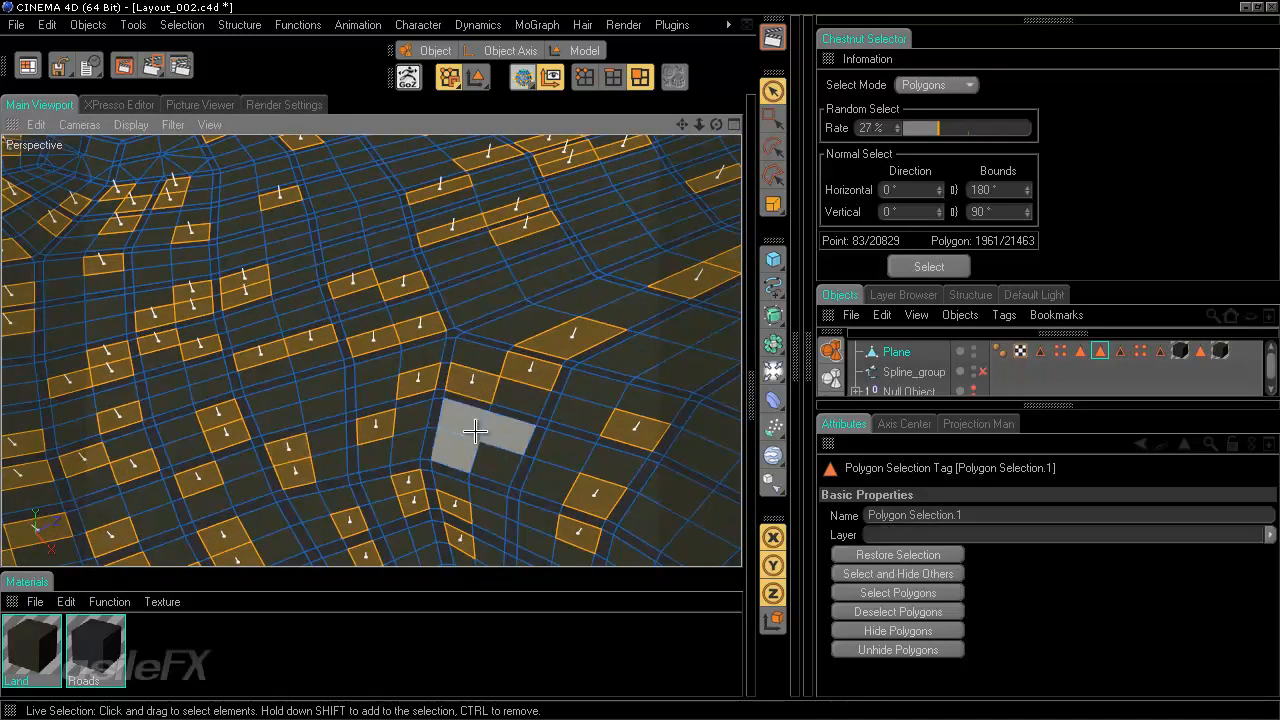
key("ctrl+z")
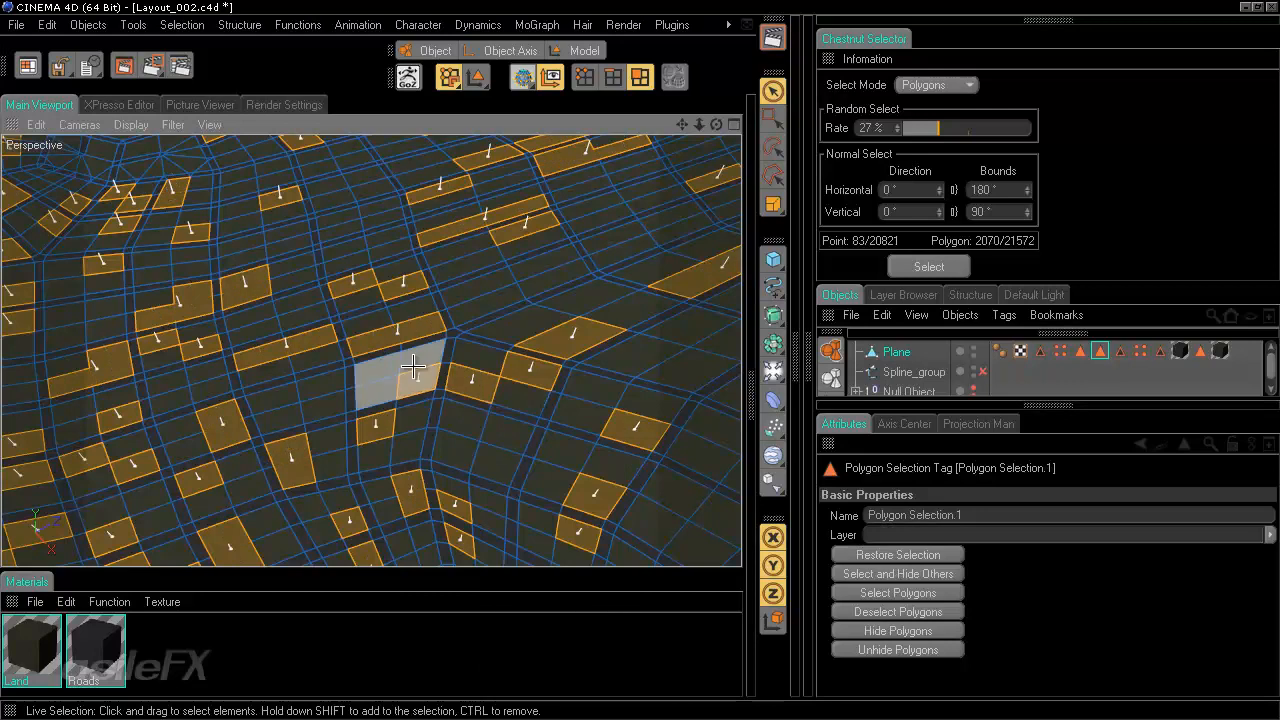
Step: Examine the distribution of merged lots across the city layout from several angles
left_click_drag(400, 374, 427, 355, "alt")
left_click_drag(557, 197, 643, 360, "alt")
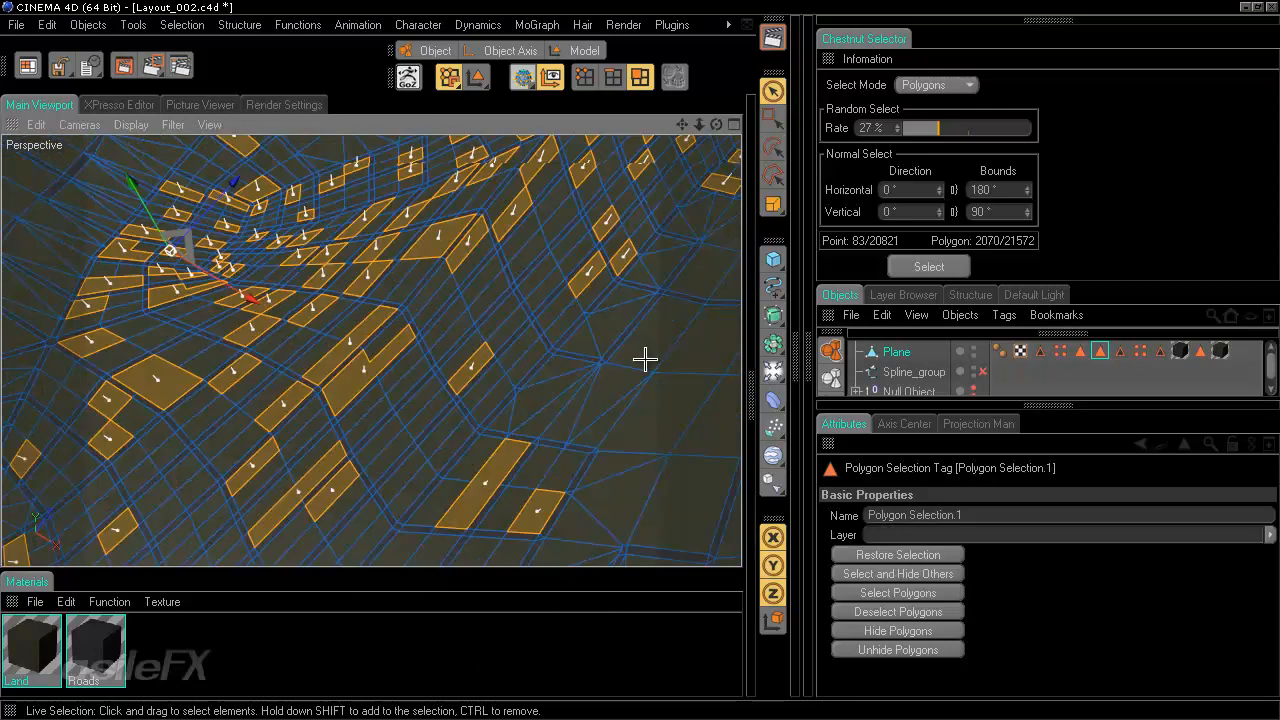
mouse_move(563, 227)
right_mouse_down("alt")
mouse_move(643, 360)
mouse_move(563, 227)
right_mouse_up("alt")
left_click_drag(563, 227, 583, 219, "alt")
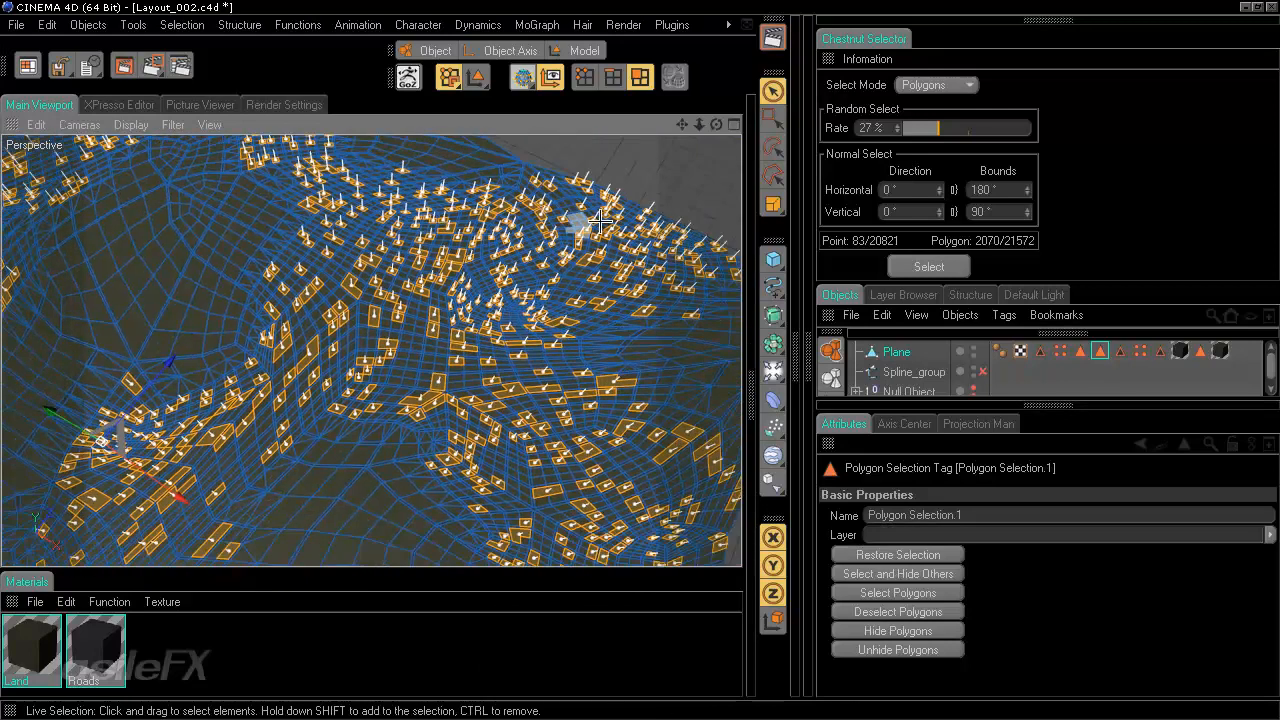
mouse_move(623, 362)
left_mouse_down("alt")
mouse_move(635, 349)
mouse_move(642, 359)
left_mouse_up("alt")
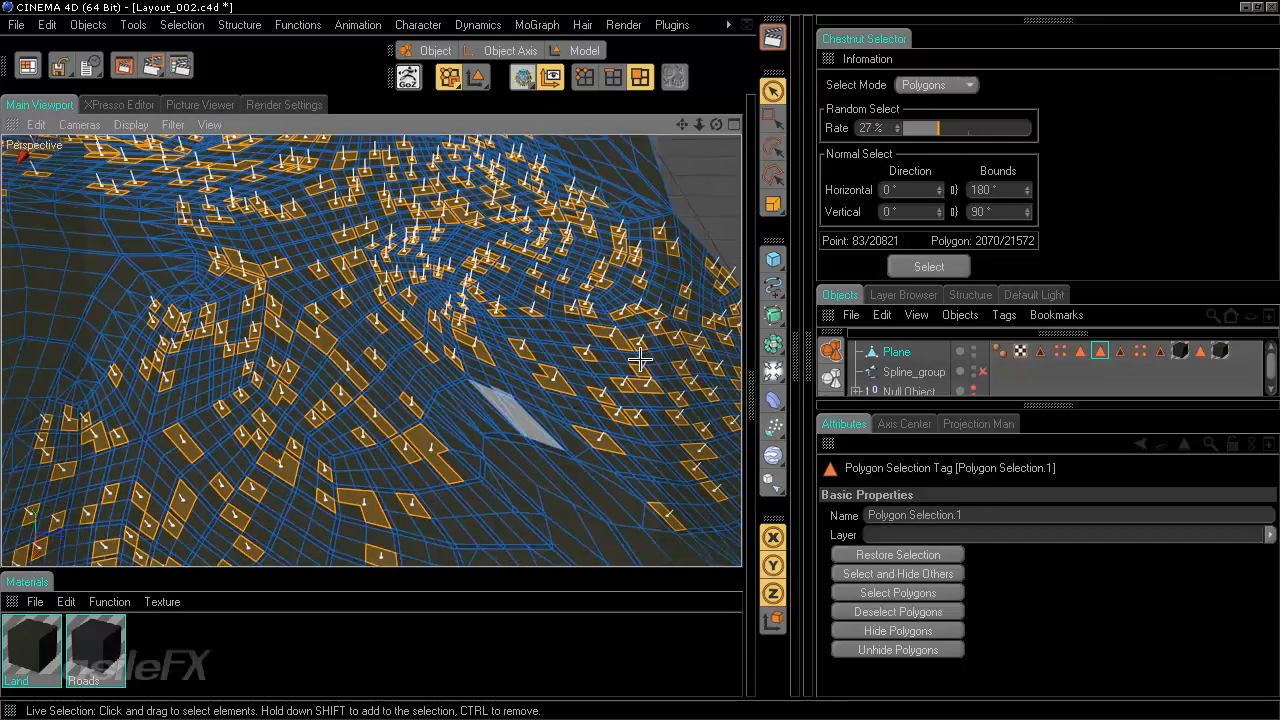
left_click_drag(392, 342, 651, 349, "alt")
right_click_drag(651, 349, 445, 325, "alt")
left_click_drag(480, 322, 640, 362, "alt")
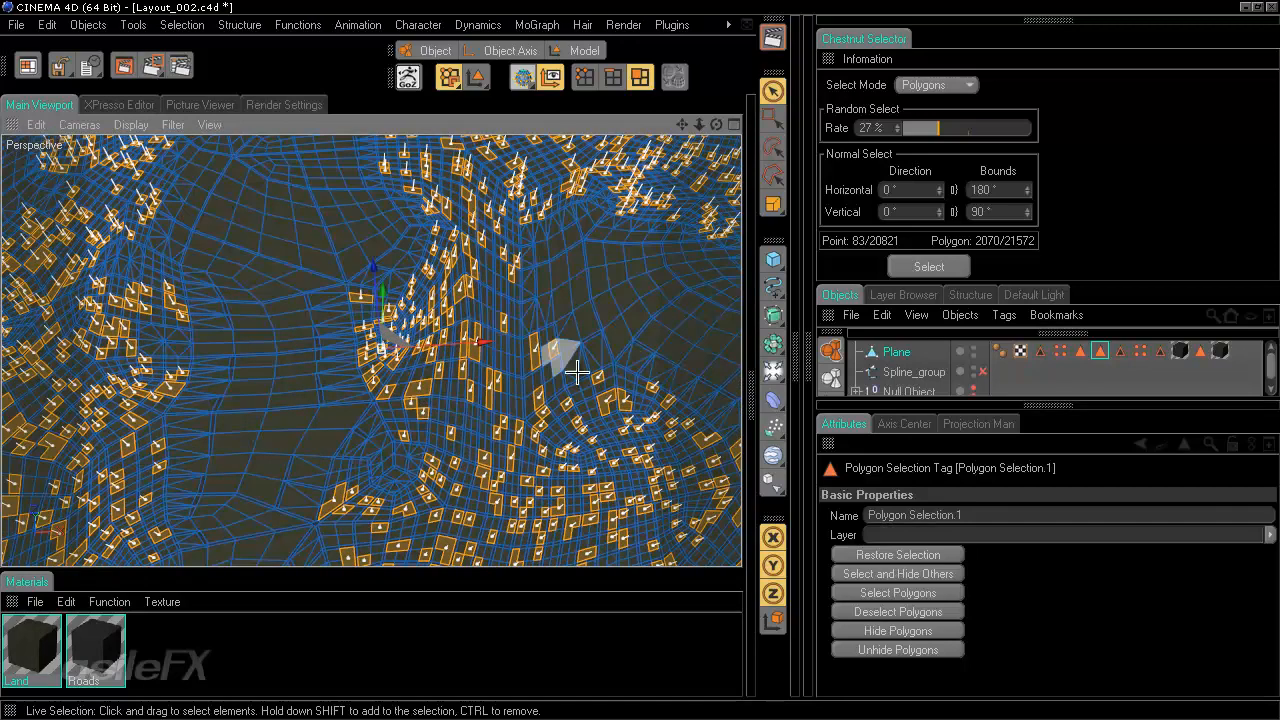
mouse_move(571, 363)
left_mouse_down("alt")
mouse_move(609, 306)
mouse_move(640, 371)
mouse_move(586, 371)
mouse_move(640, 362)
mouse_move(590, 402)
mouse_move(612, 340)
mouse_move(625, 365)
mouse_move(597, 383)
mouse_move(582, 342)
left_mouse_up("alt")
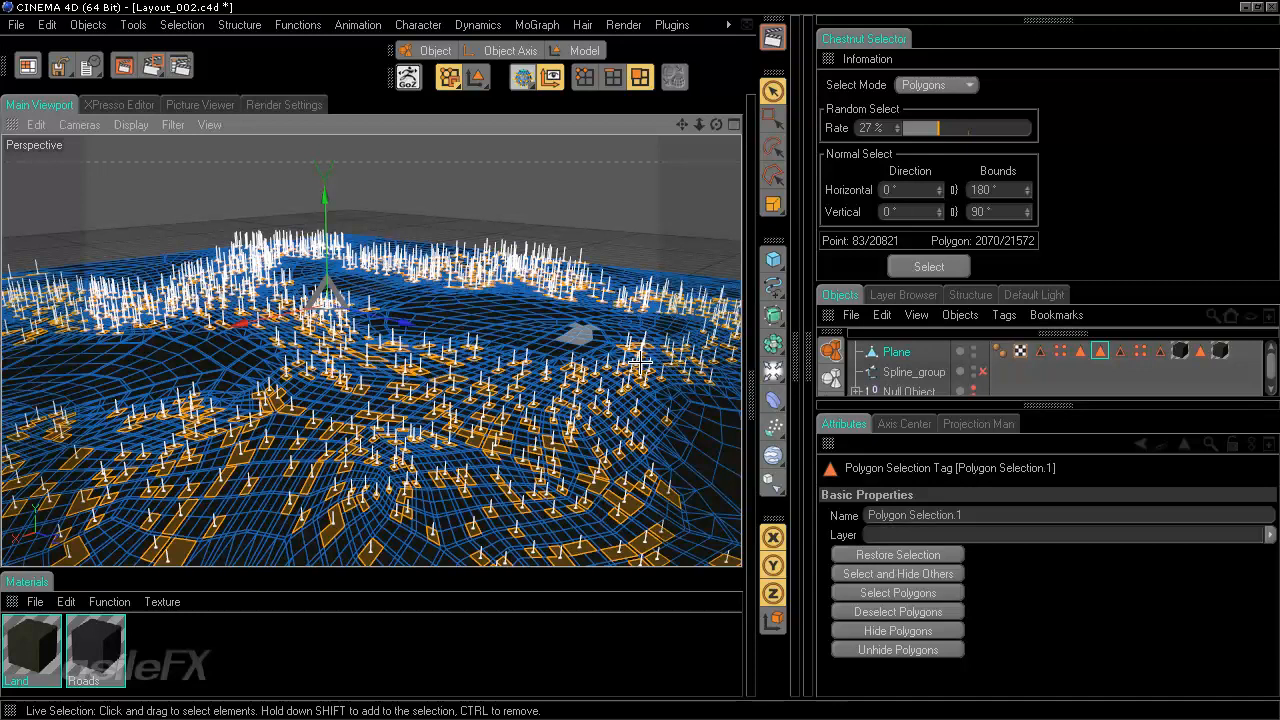
left_click_drag(640, 362, 700, 420, "alt")
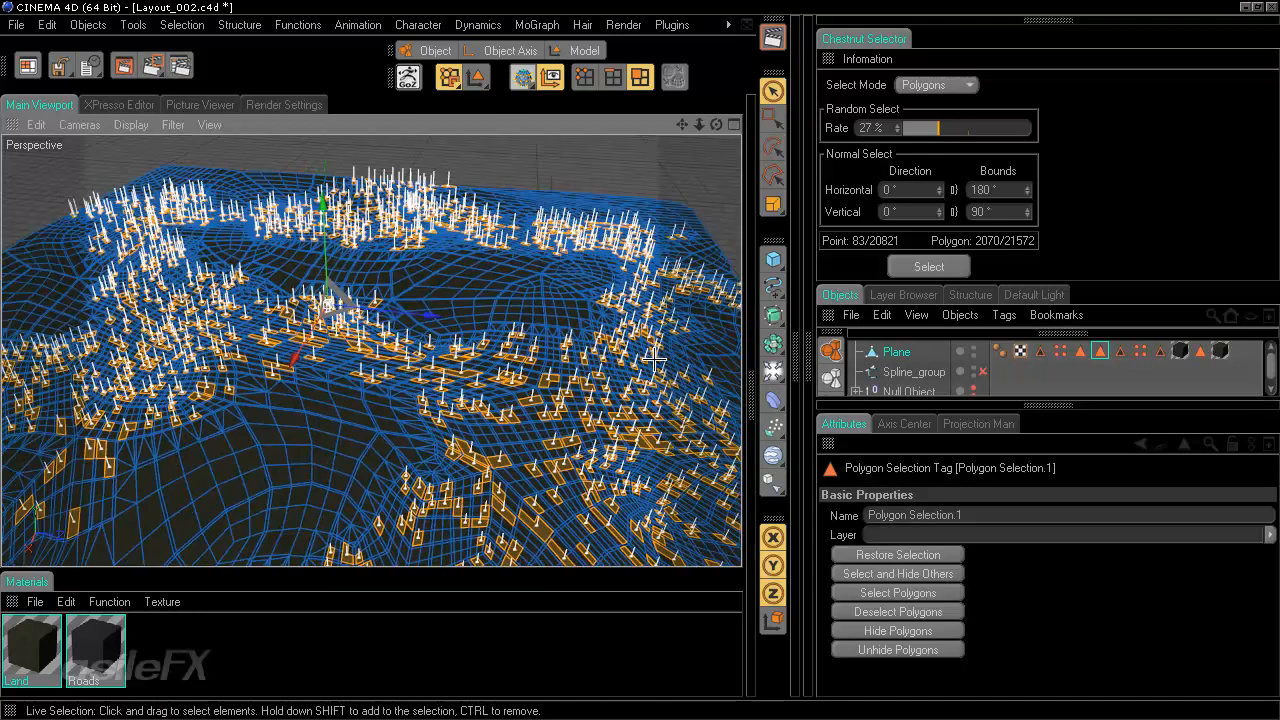
Step: Put away the Chestnut Selector and select the Plane's polygons stored in the Polygon Selection.1 tag
left_click(831, 60, "ctrl")
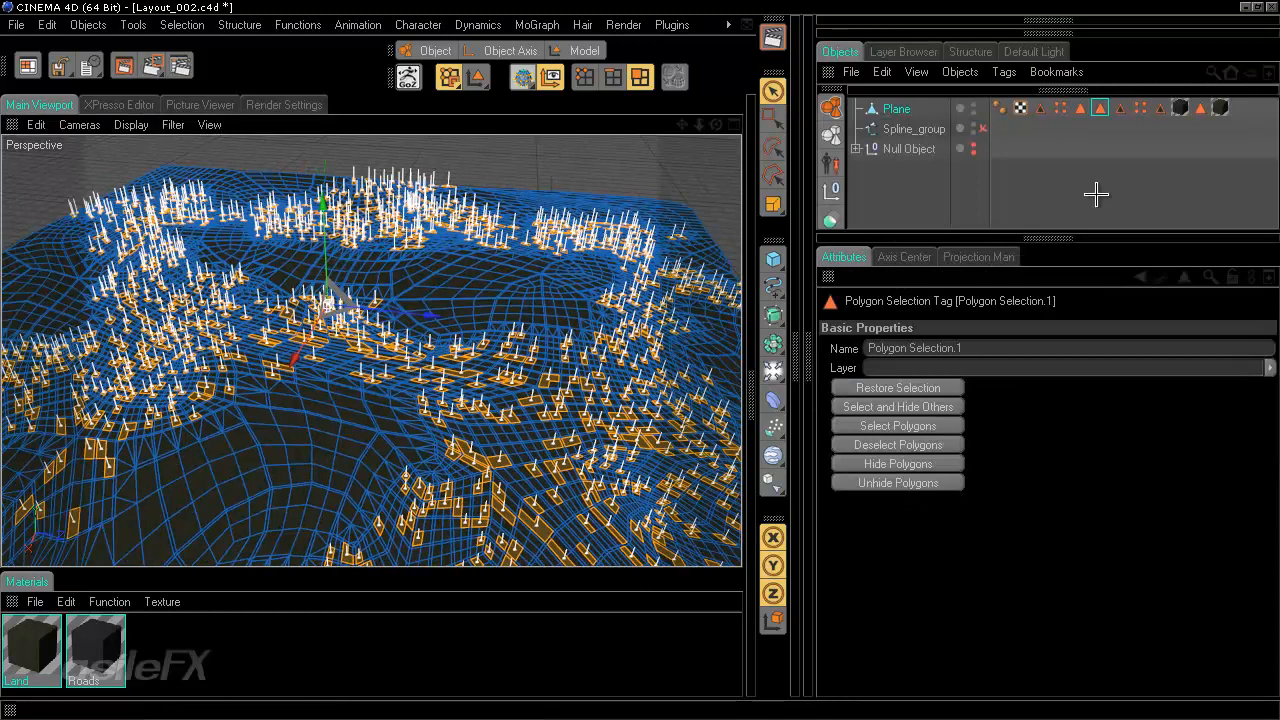
left_click(948, 426)
left_click_drag(527, 262, 642, 358, "alt")
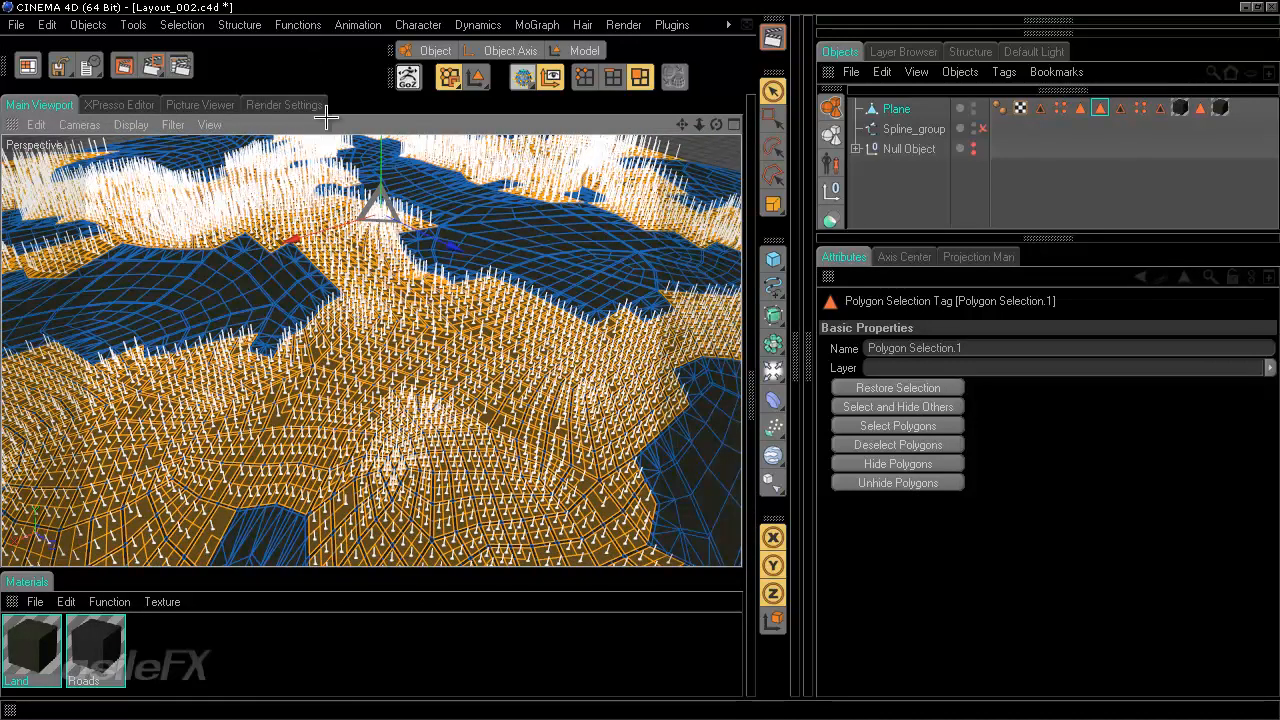
Step: Split the selected block polygons into a separate Plane object and make only that new object active
left_click(238, 25)
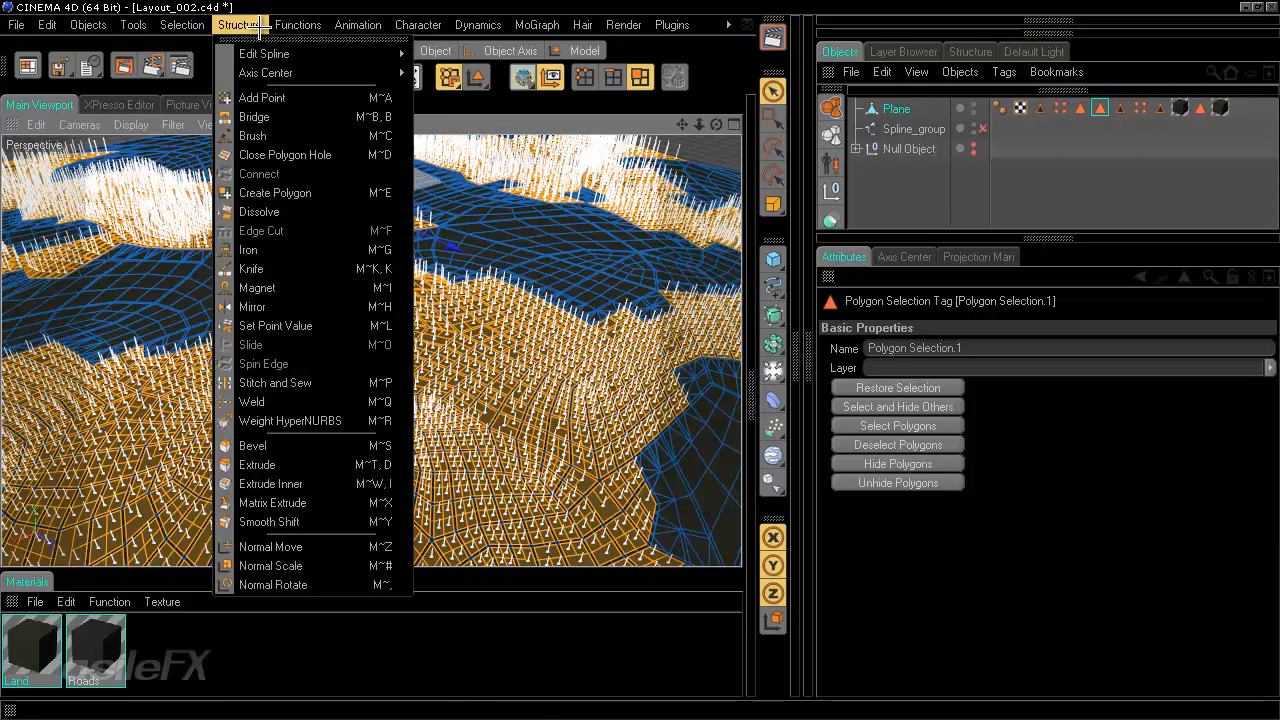
mouse_move(287, 22)
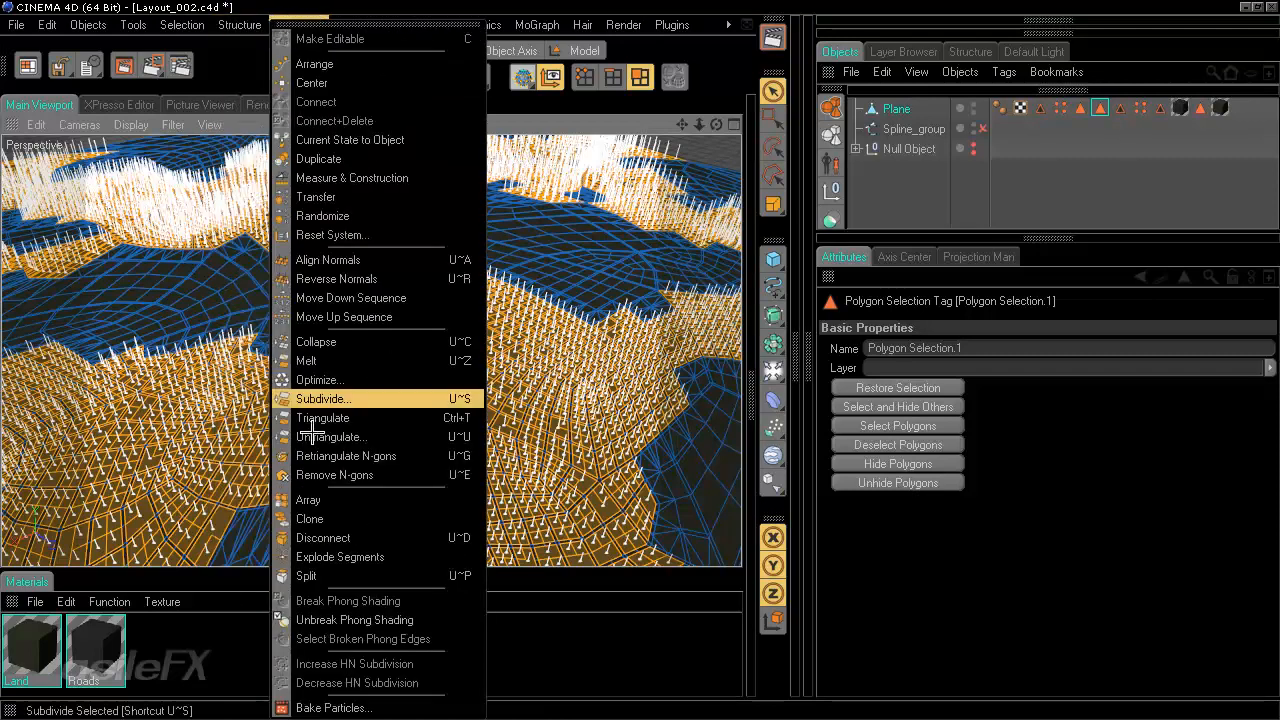
left_click(330, 576)
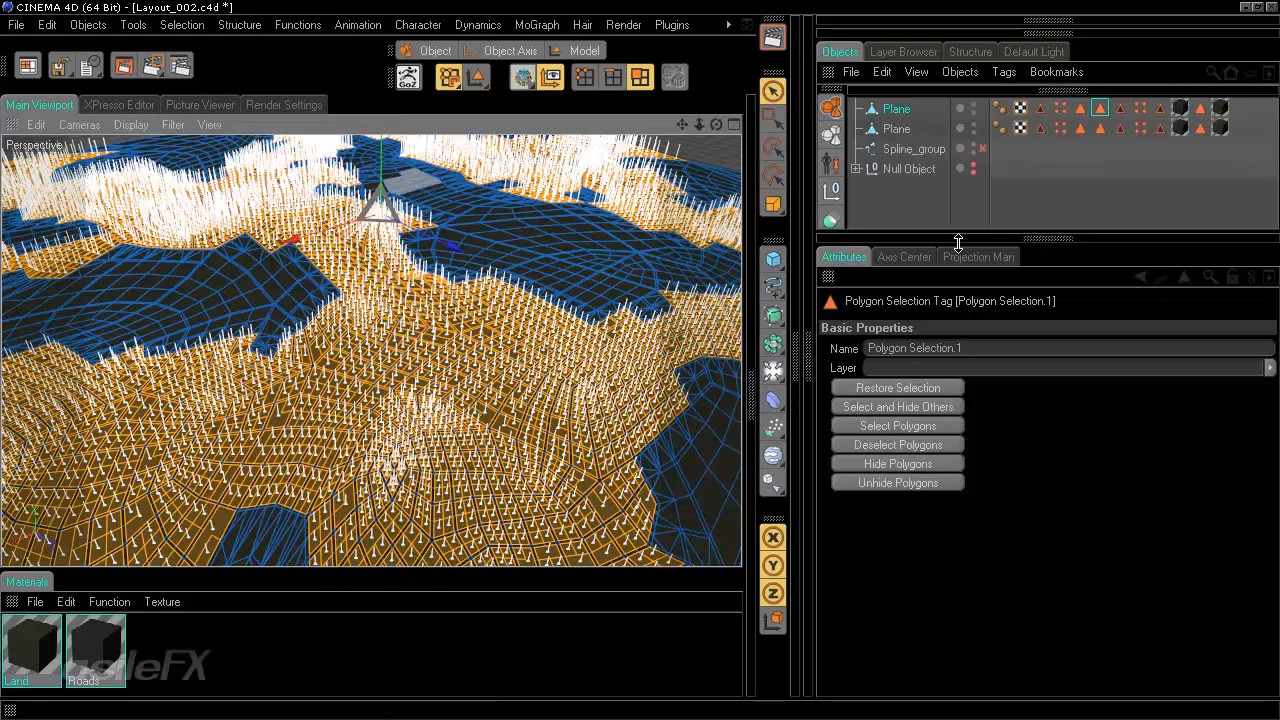
left_click(925, 195)
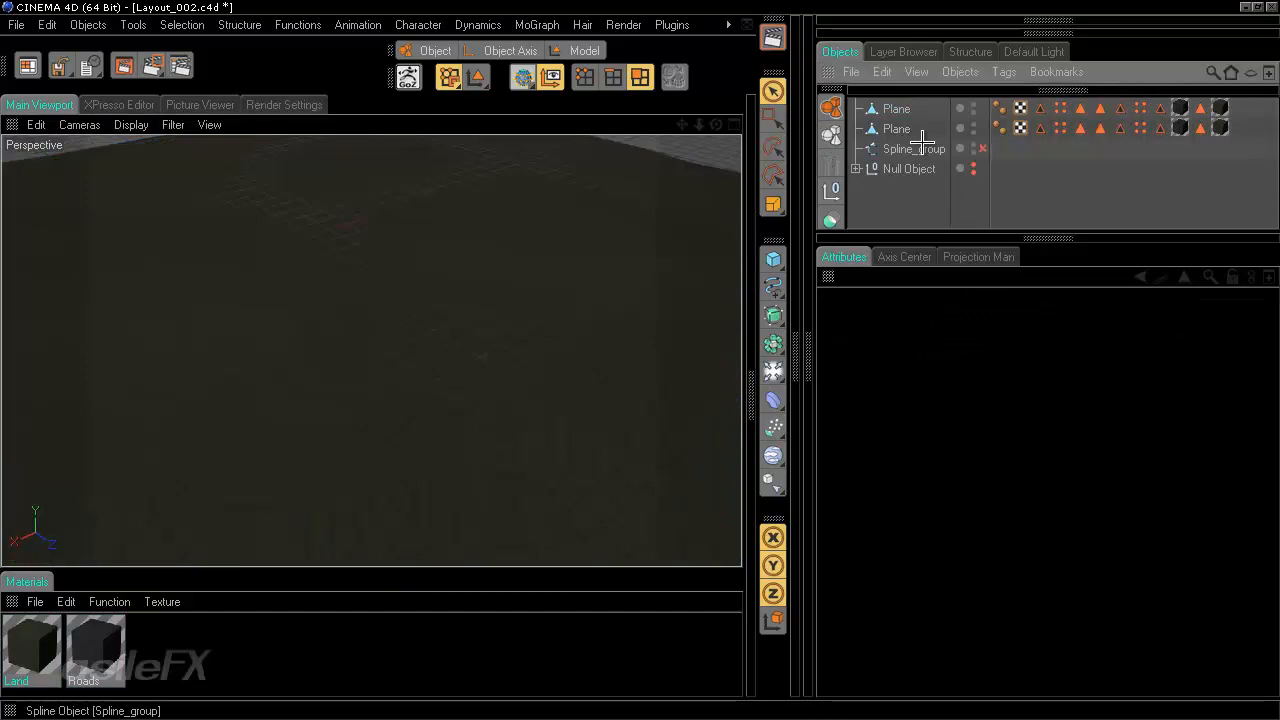
left_click(912, 129)
Step: Delete both texture tags, including the Land material, from the split-off Plane
left_click_drag(474, 406, 638, 360, "alt")
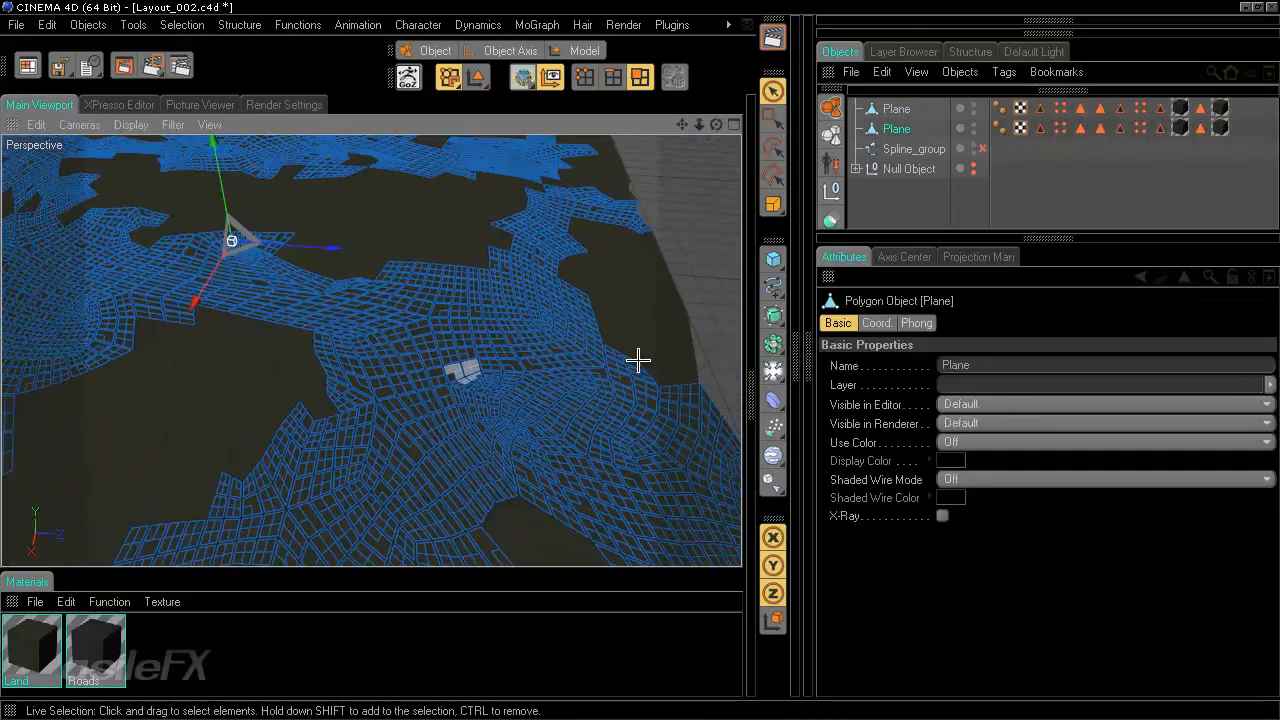
scroll(474, 380, "up", 4)
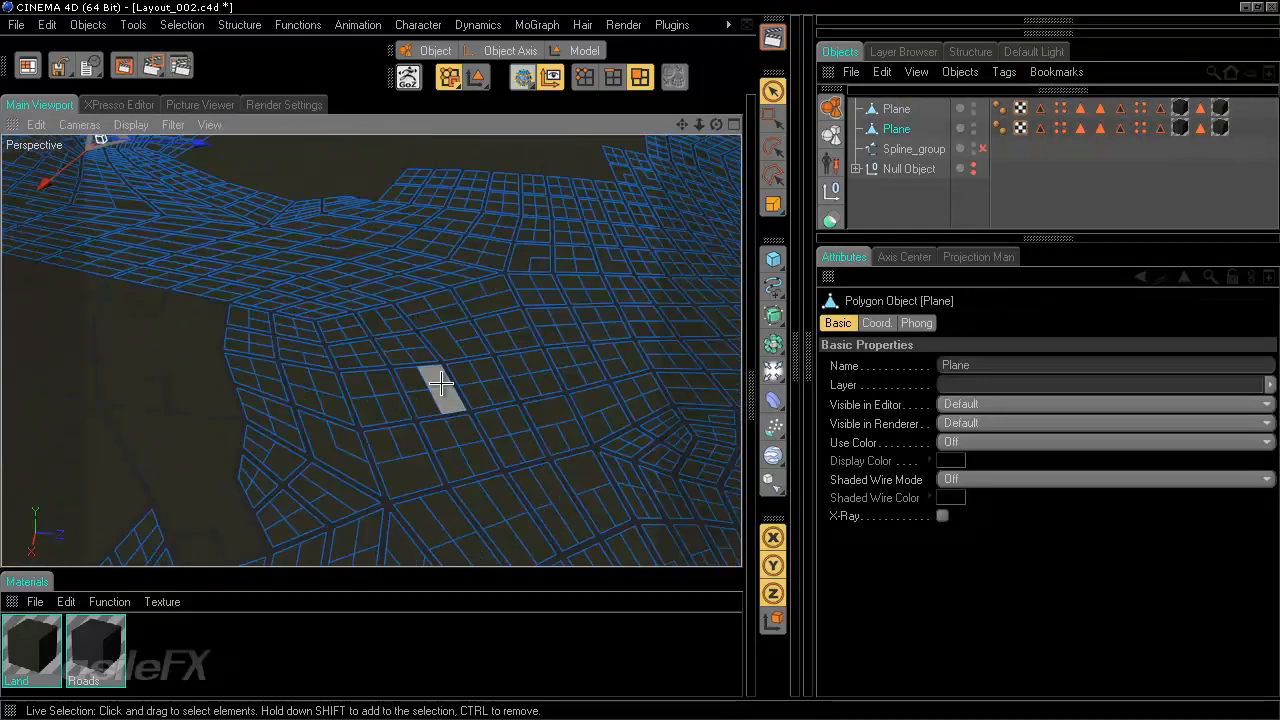
left_click_drag(440, 384, 629, 358, "alt")
right_click_drag(629, 358, 437, 346, "alt")
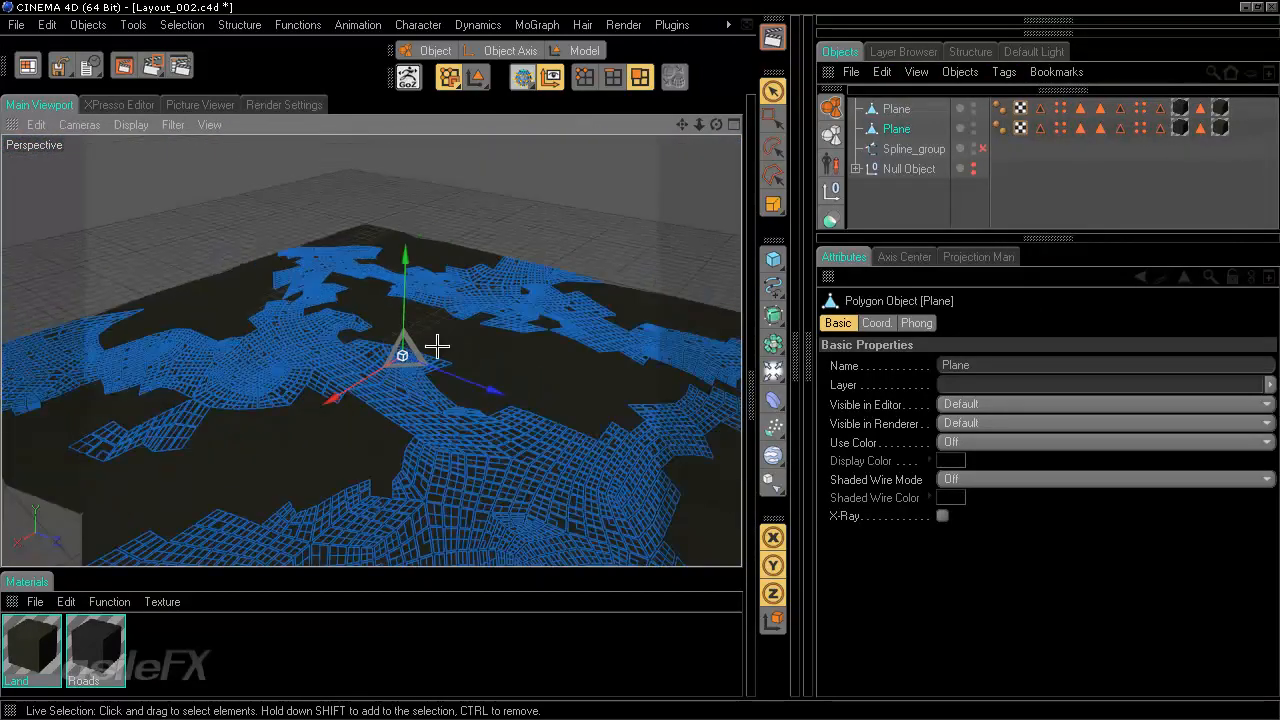
left_click_drag(437, 346, 640, 360, "alt")
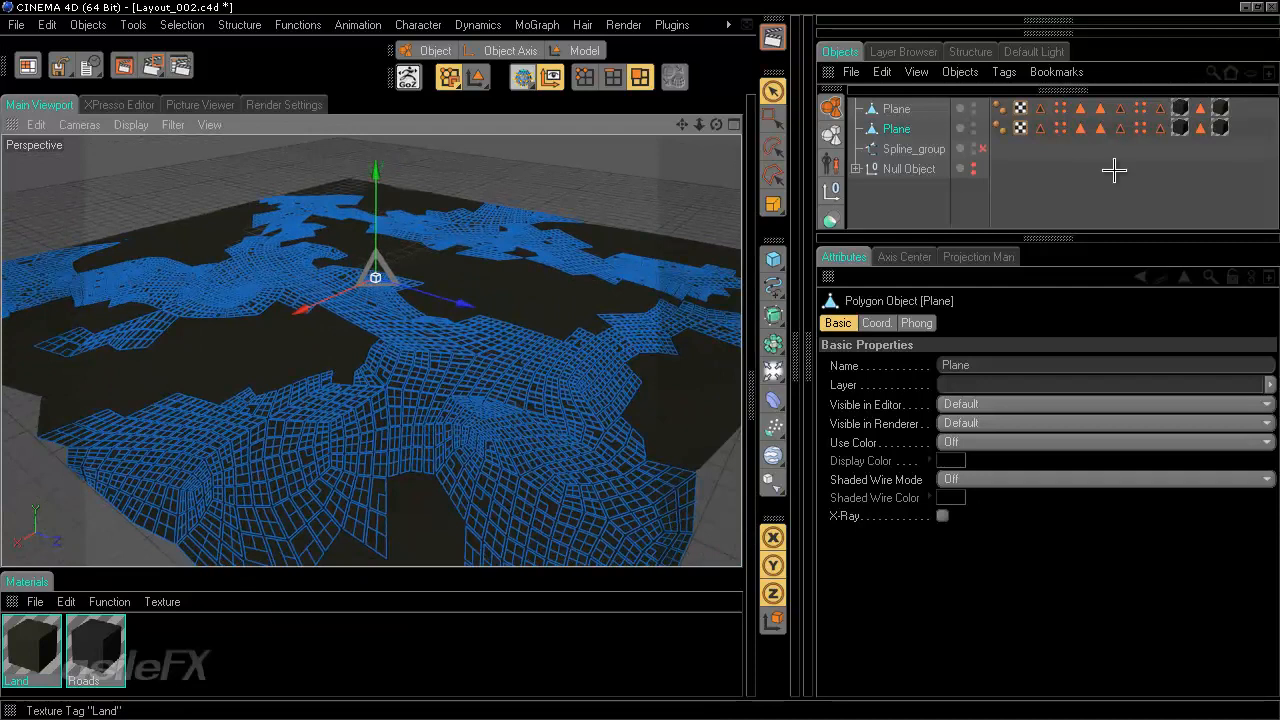
scroll(377, 381, "up", 5)
scroll(377, 381, "down", 1)
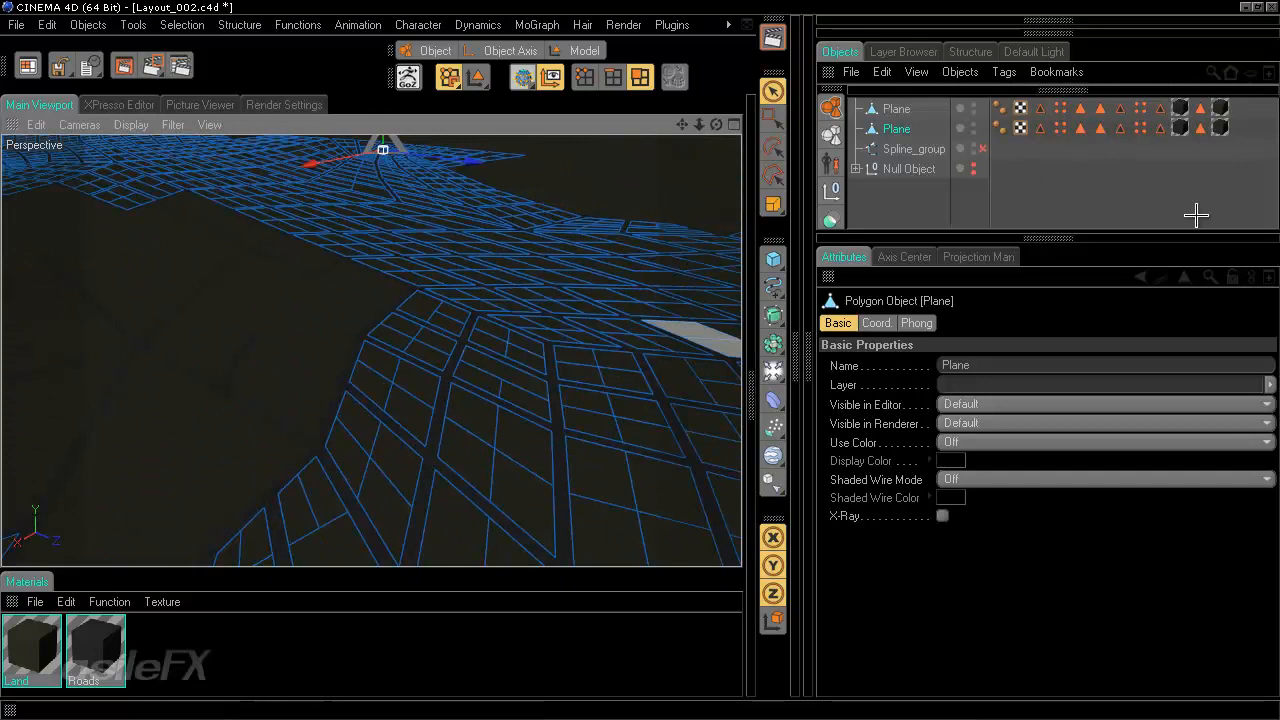
left_click(1220, 128)
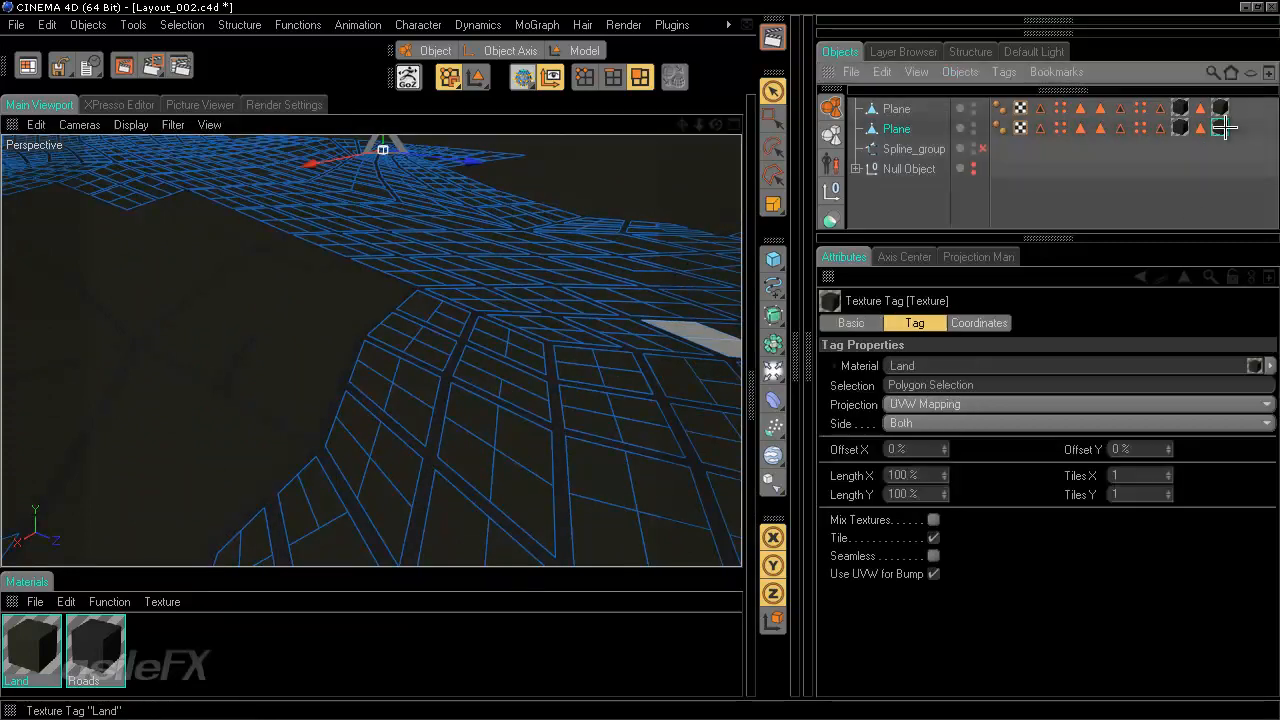
left_click(1180, 128, "ctrl")
key("Delete")
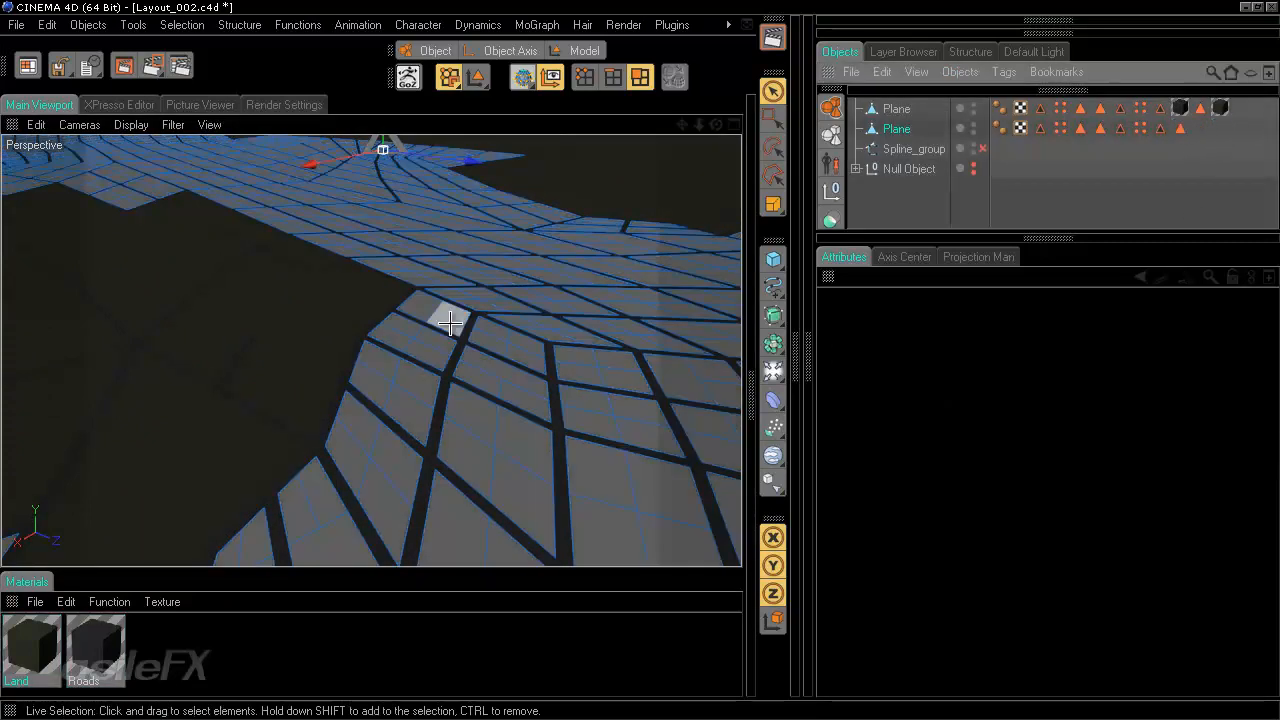
Step: Resize the interface columns to bring the MoGraph command palette into view
scroll(446, 318, "down", 5)
scroll(634, 363, "down", 6)
left_click_drag(638, 371, 505, 357, "alt")
middle_click_drag(643, 357, 614, 381, "alt")
scroll(639, 362, "down", 2)
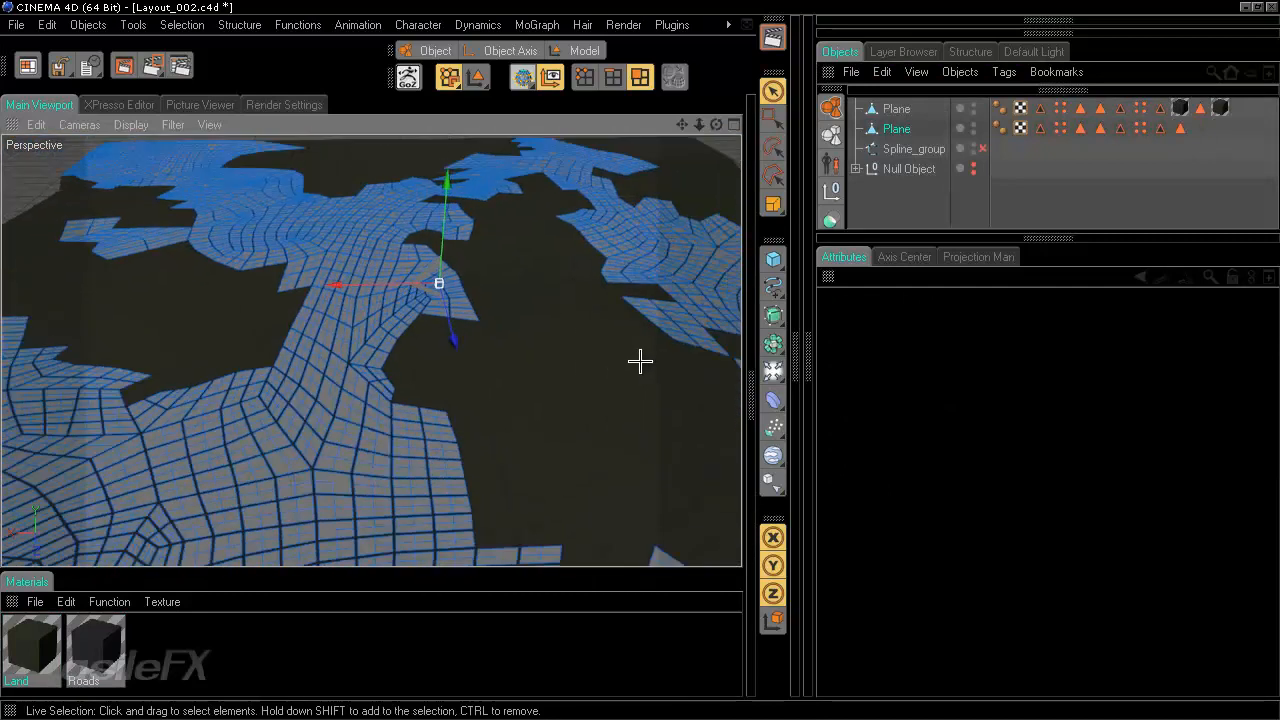
scroll(640, 361, "down", 2)
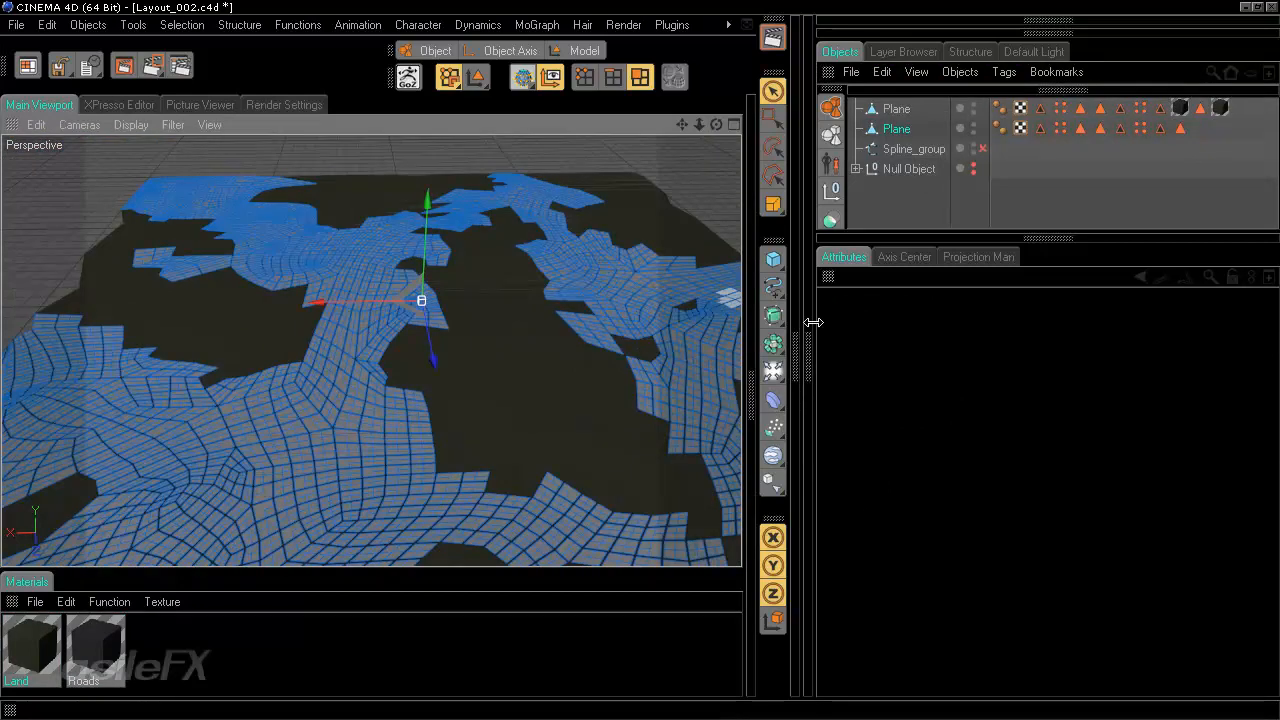
left_click_drag(806, 320, 906, 314)
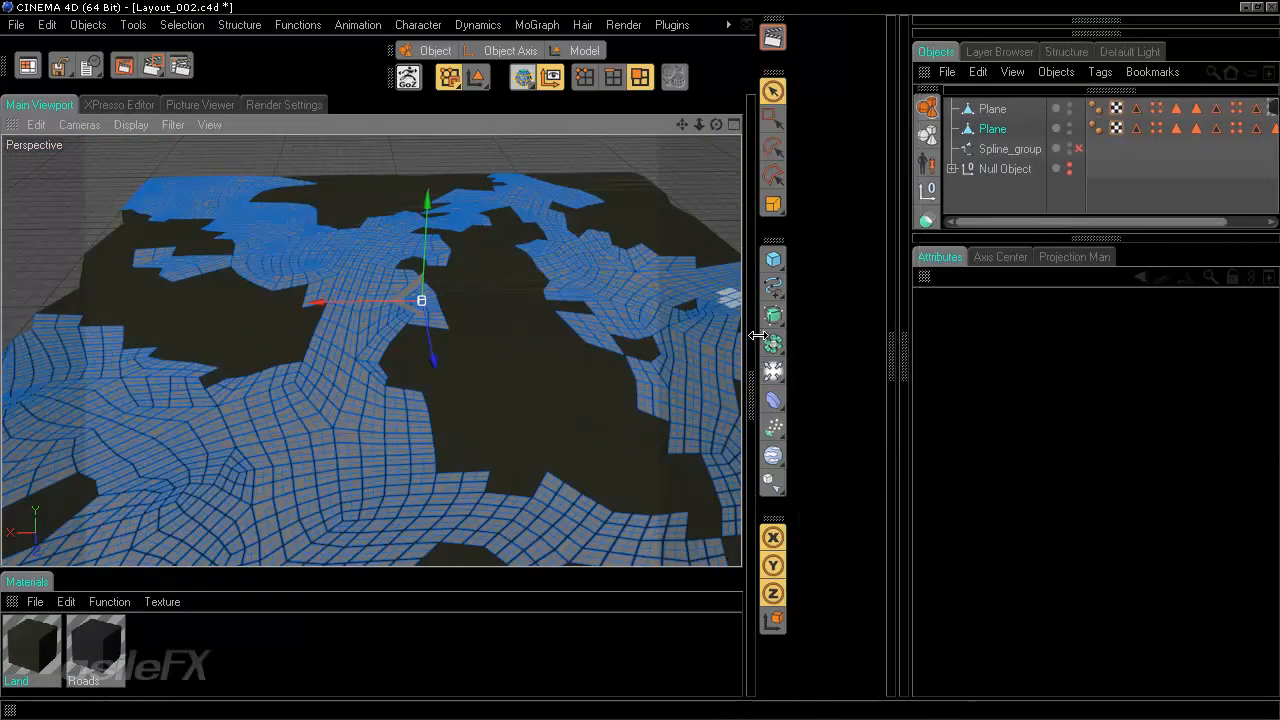
left_click_drag(755, 337, 875, 336)
Step: Add a PolyFX object and make it a child of the split-off Plane
left_click(887, 371)
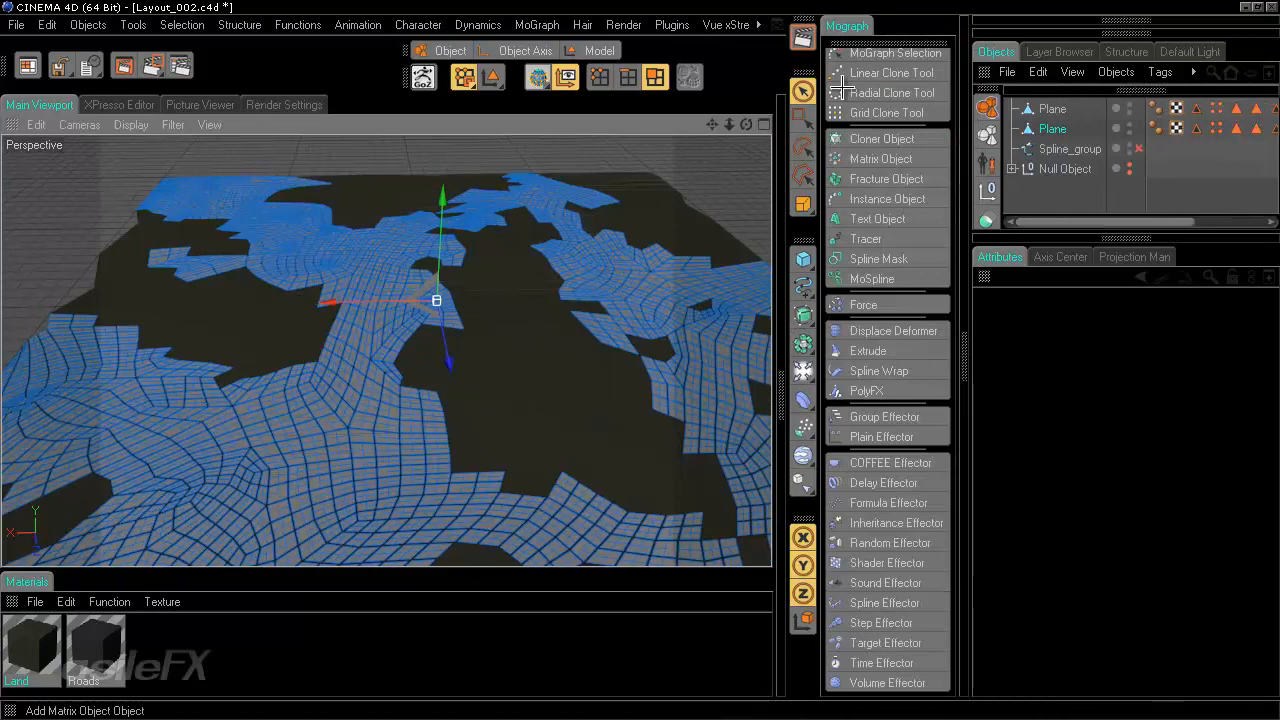
left_click(891, 392)
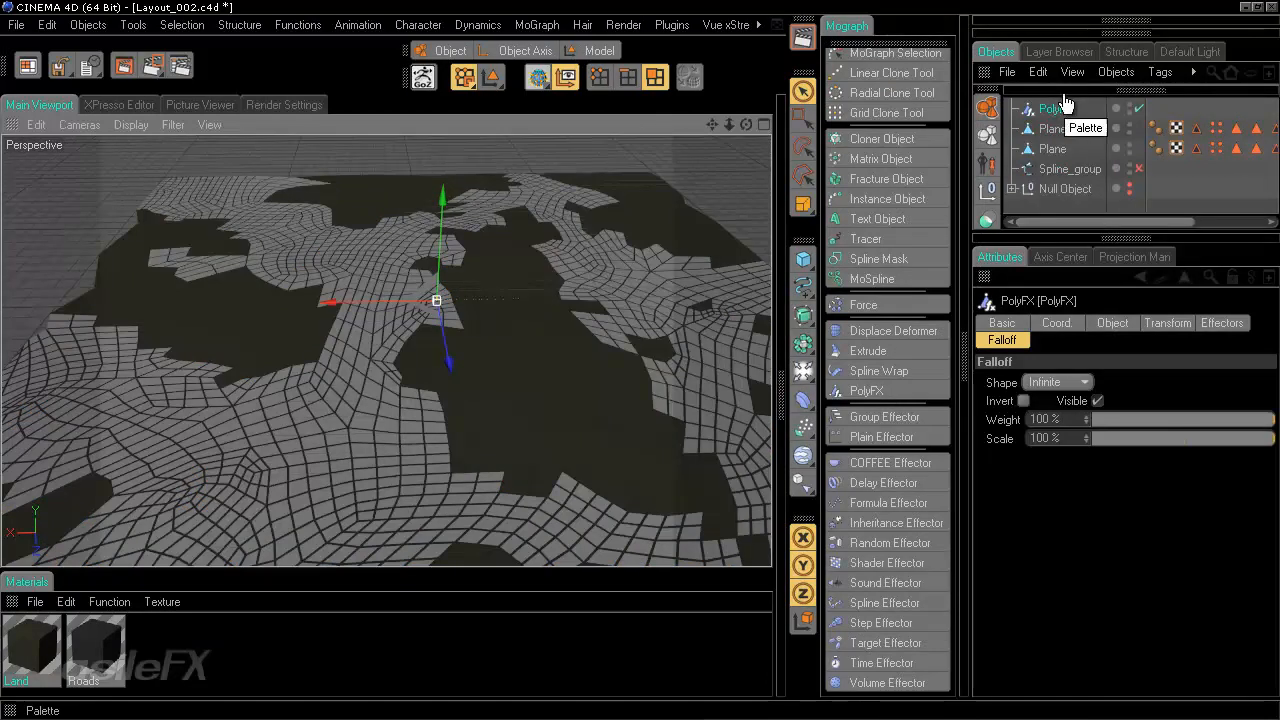
left_click_drag(1054, 107, 1064, 148)
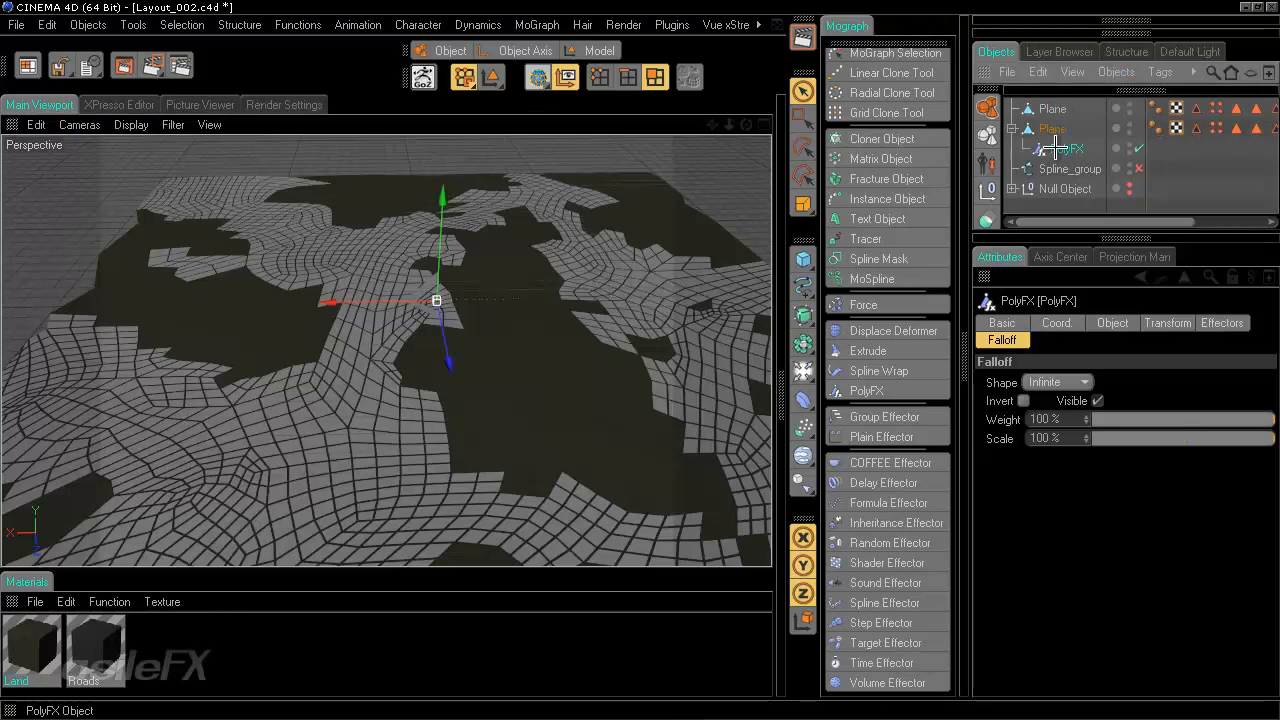
Step: Set the PolyFX transform scale to 0.5 on X, Y and Z
left_click(1150, 323)
type("0.5")
key("Tab")
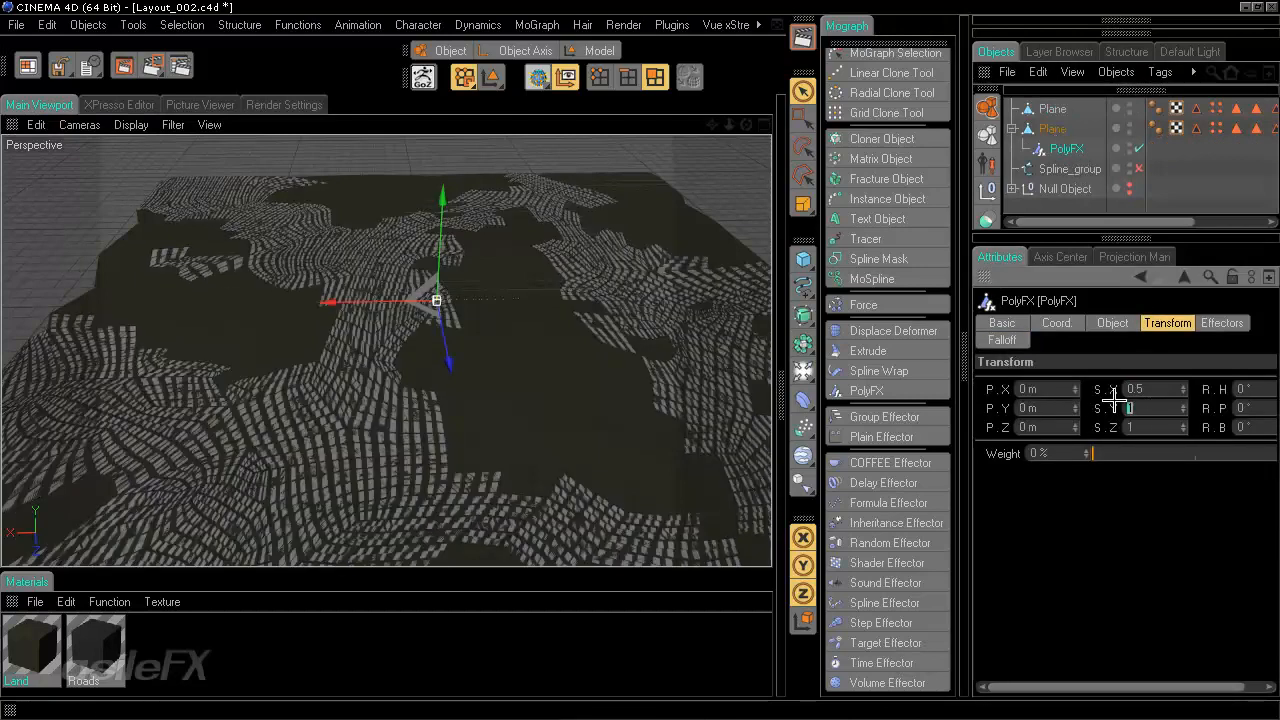
type("0.5")
key("Return")
key("Tab")
type("0.5")
key("Return")
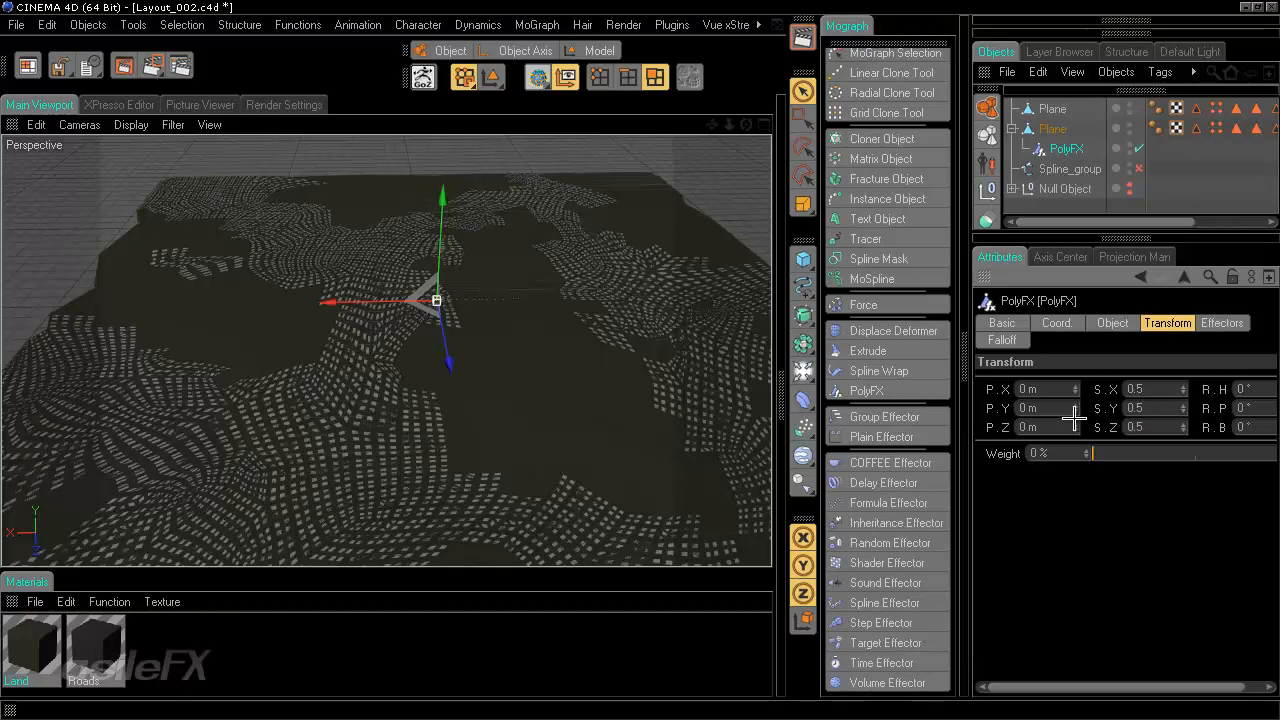
Step: Examine the scaled-down block polygons up close and from several angles across the layout
scroll(437, 435, "up", 5)
scroll(634, 363, "down", 8)
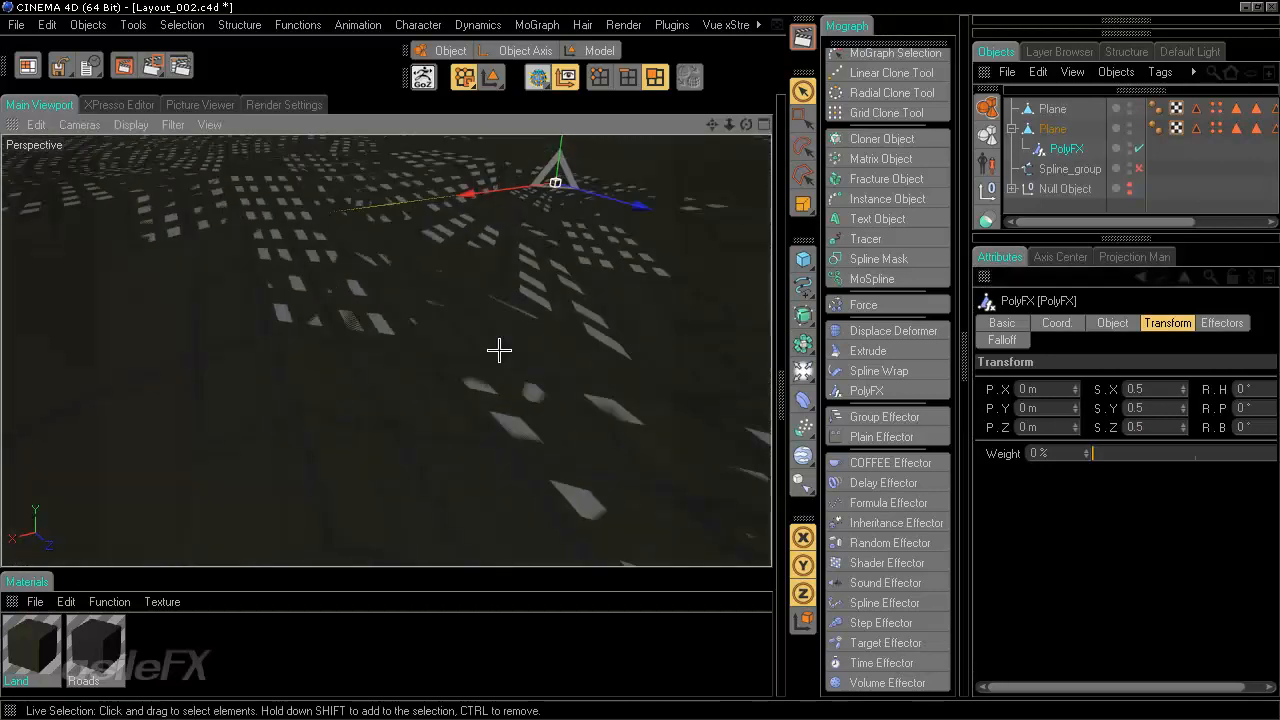
middle_click_drag(634, 363, 639, 360, "alt")
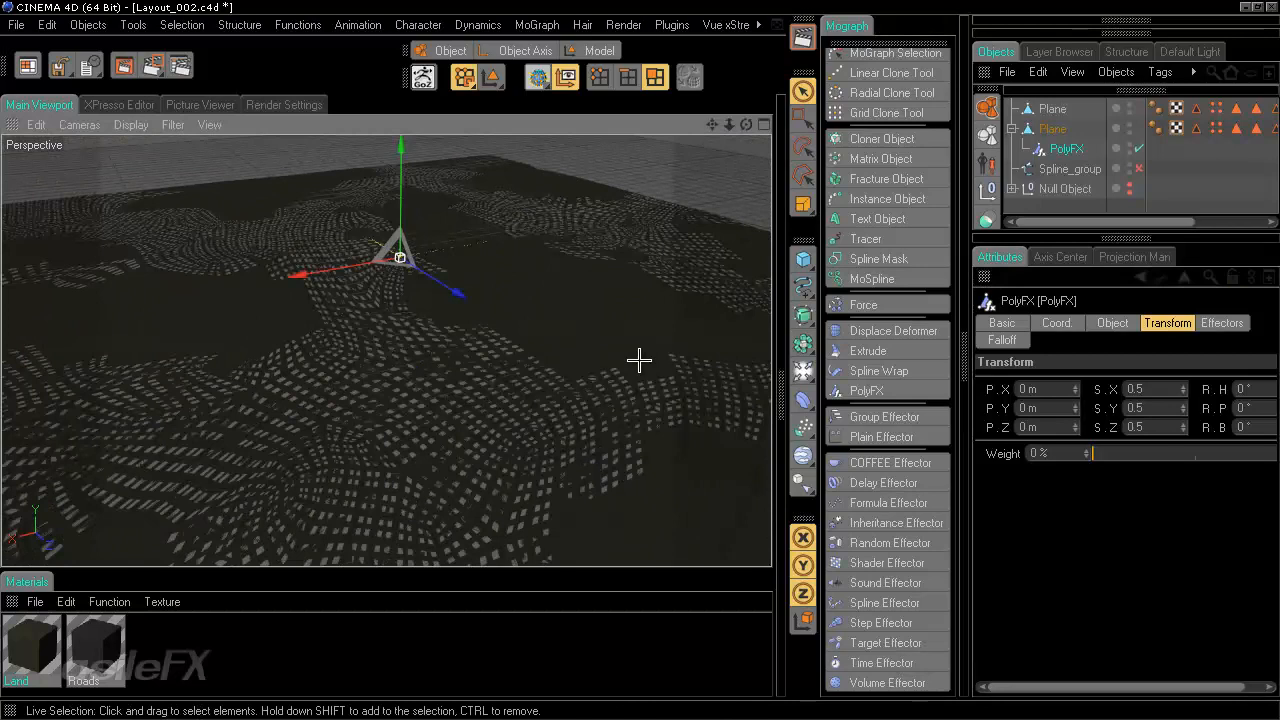
middle_click_drag(338, 443, 641, 360, "alt")
left_click_drag(641, 360, 406, 426, "alt")
mouse_move(406, 426)
middle_mouse_down("alt")
mouse_move(637, 363)
mouse_move(422, 411)
middle_mouse_up("alt")
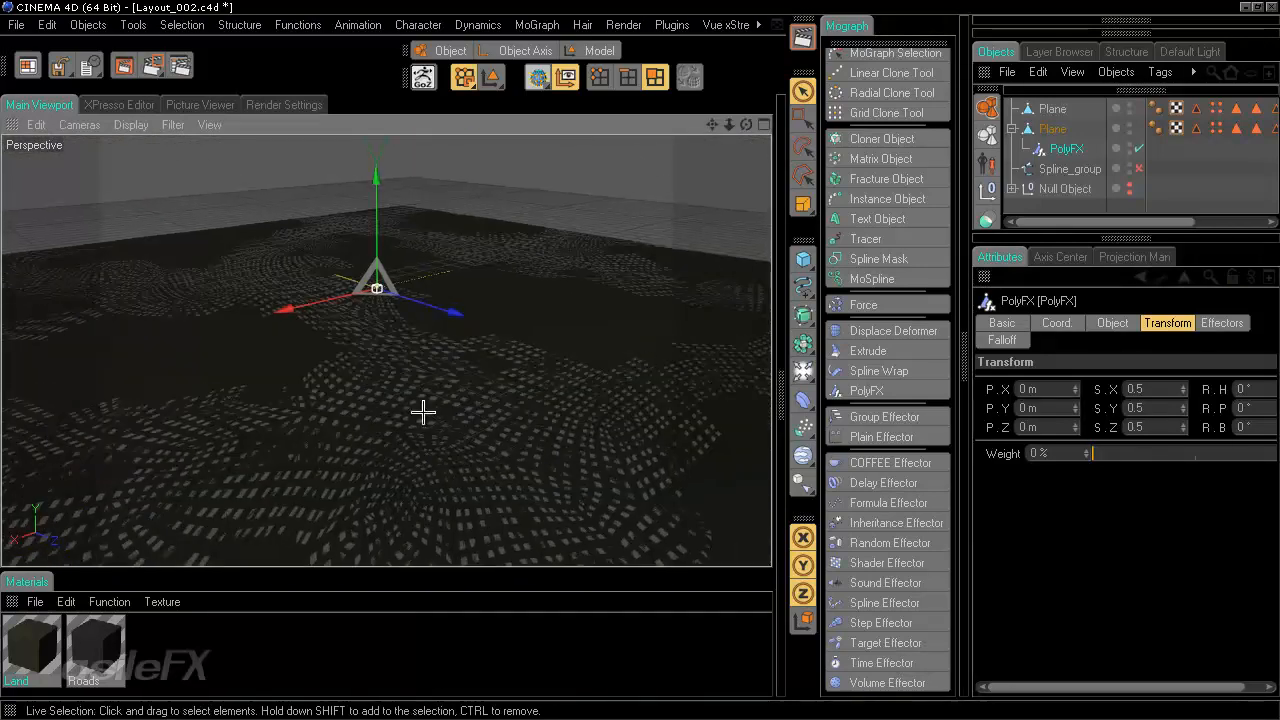
left_click_drag(469, 353, 637, 360, "alt")
middle_click_drag(639, 360, 639, 360, "alt")
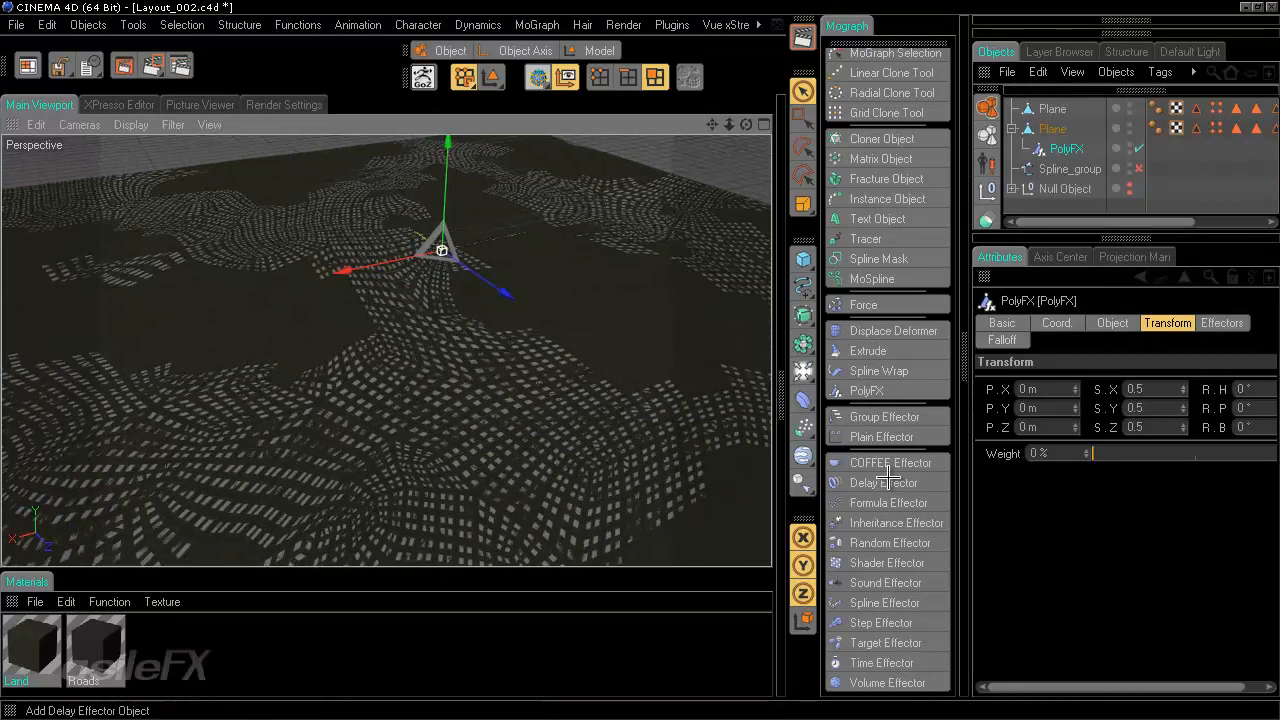
Step: Add a Random effector to the PolyFX object, keeping its position randomization enabled
left_click(1221, 323)
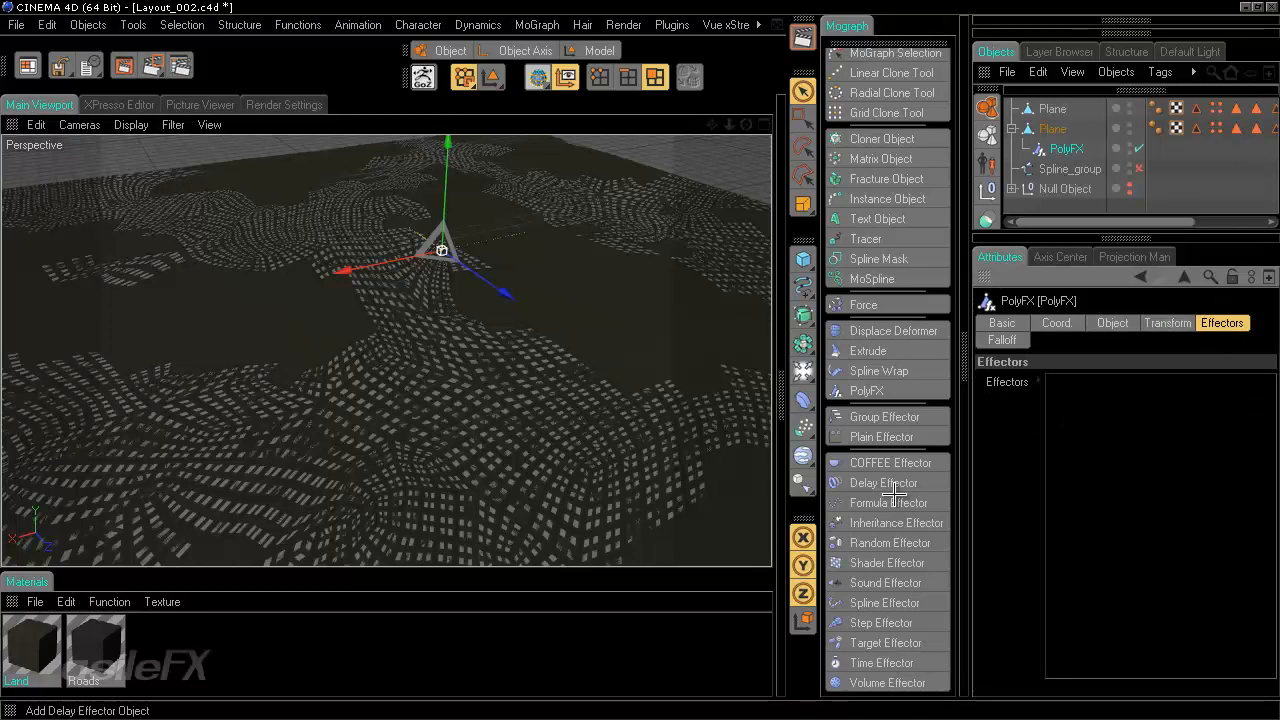
left_click(896, 543)
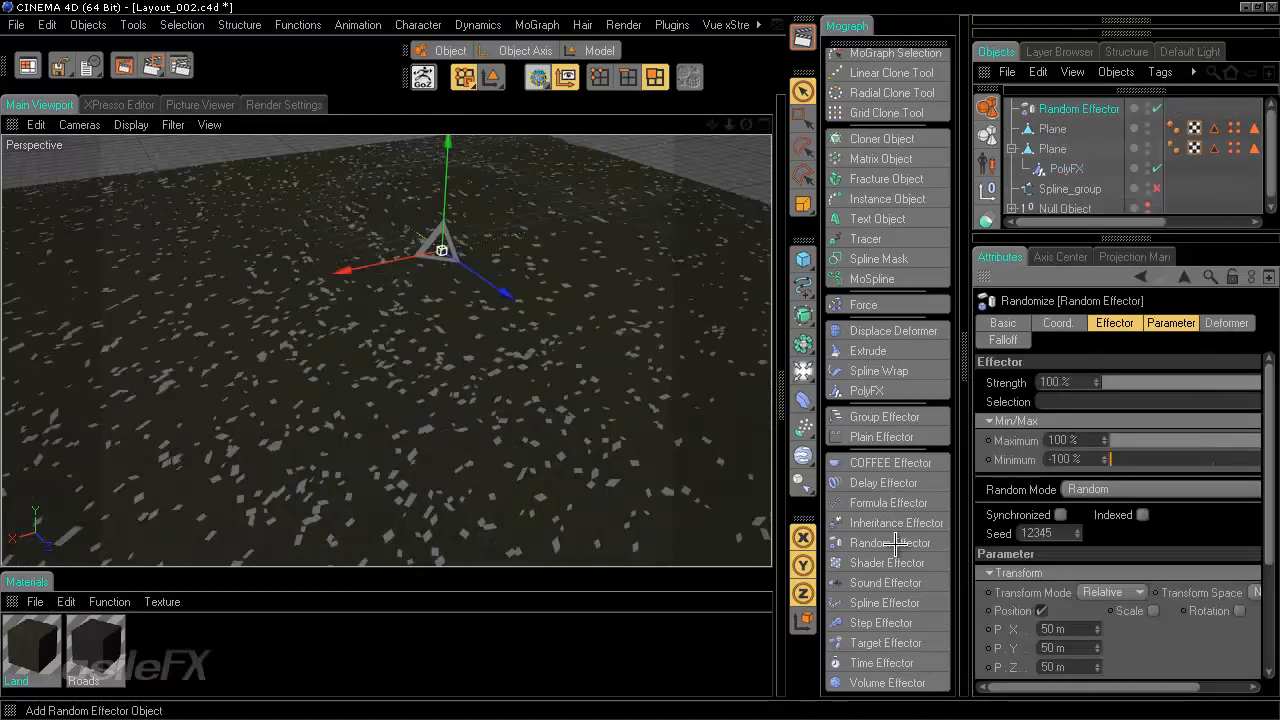
left_click(1043, 610)
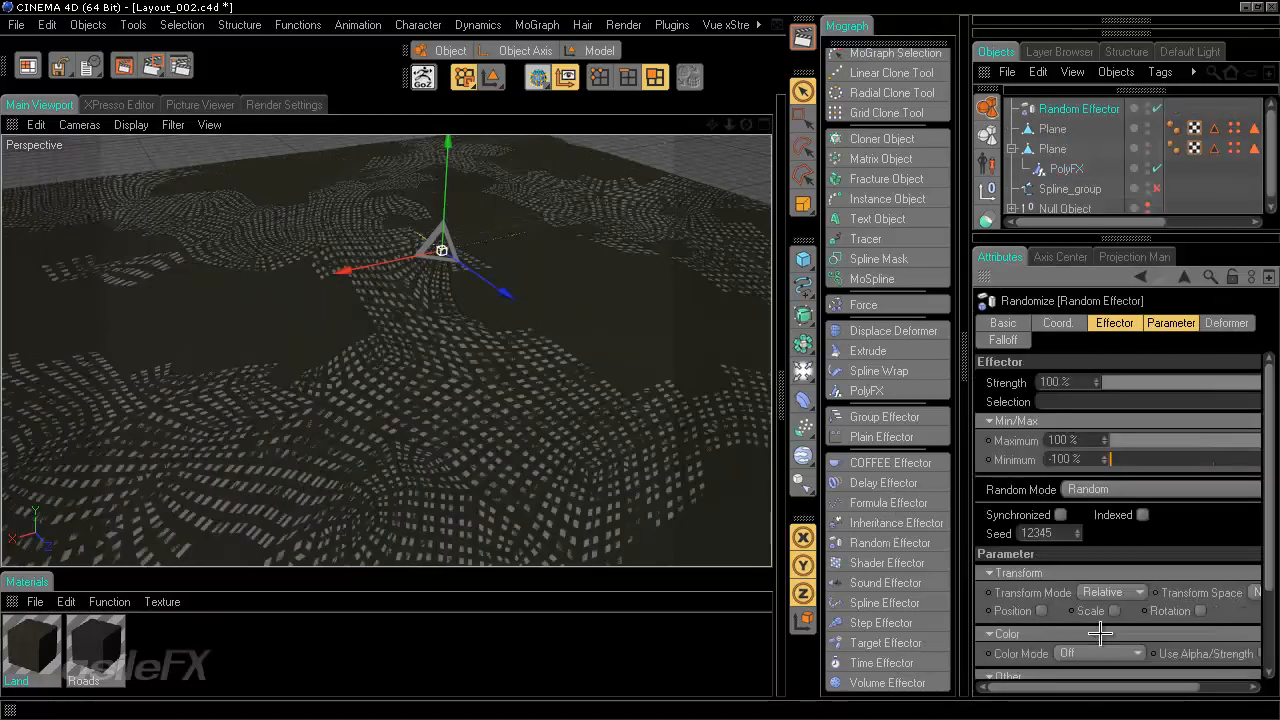
left_click(1042, 609)
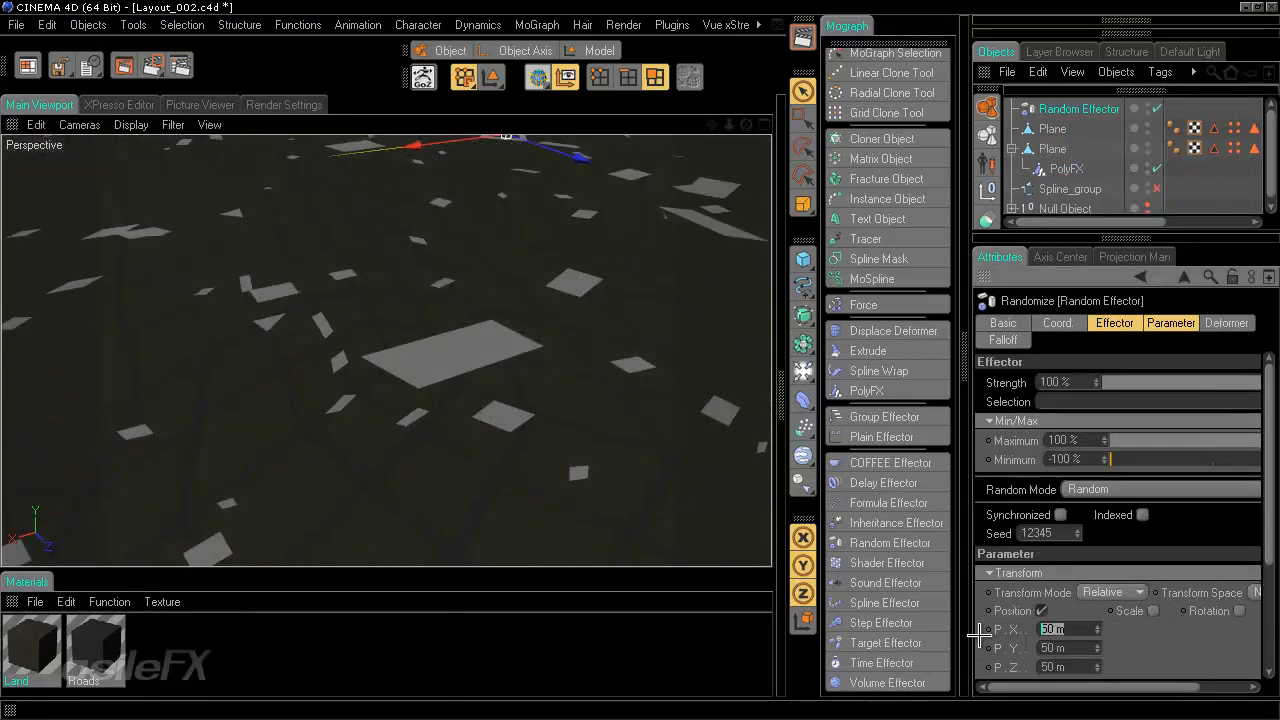
Step: Set the Random effector's position values to 0 m on X, Y and Z
type("0")
key("Return")
left_click_drag(1072, 668, 955, 643)
type("0")
key("Return")
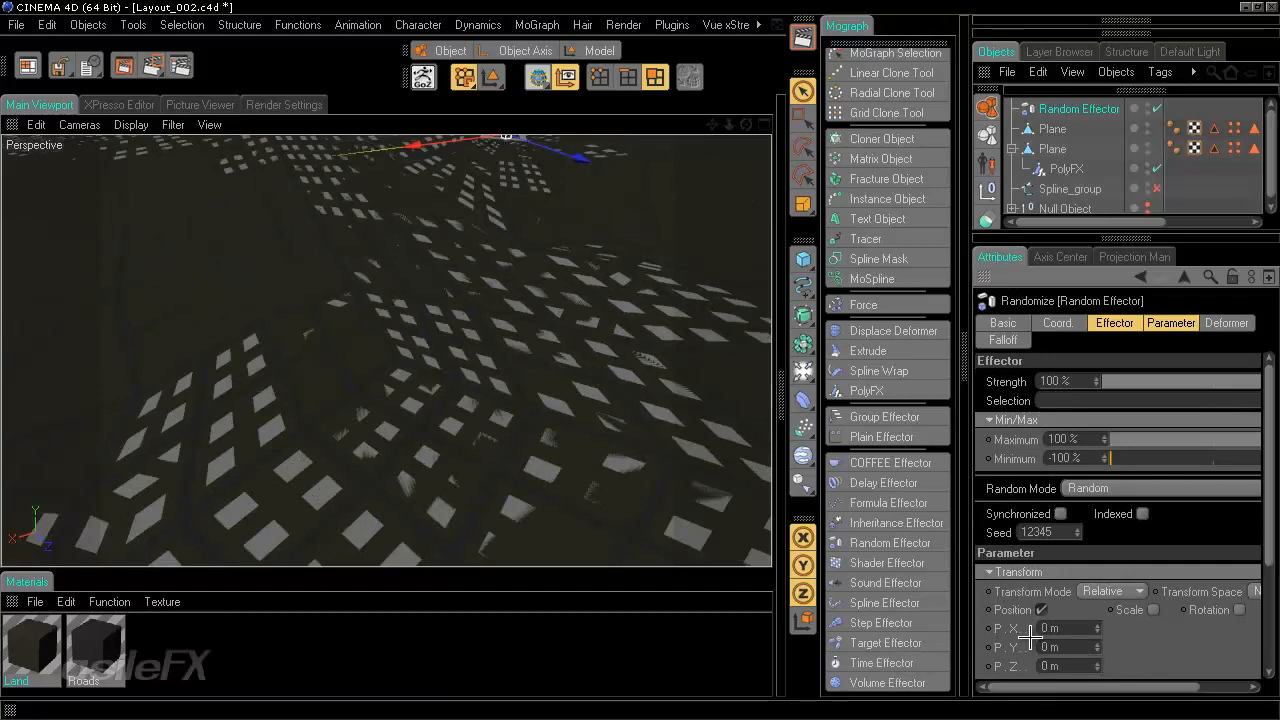
Step: Set the Random effector's position variation to 0.1 m on X and Z
left_click_drag(1091, 626, 1087, 628)
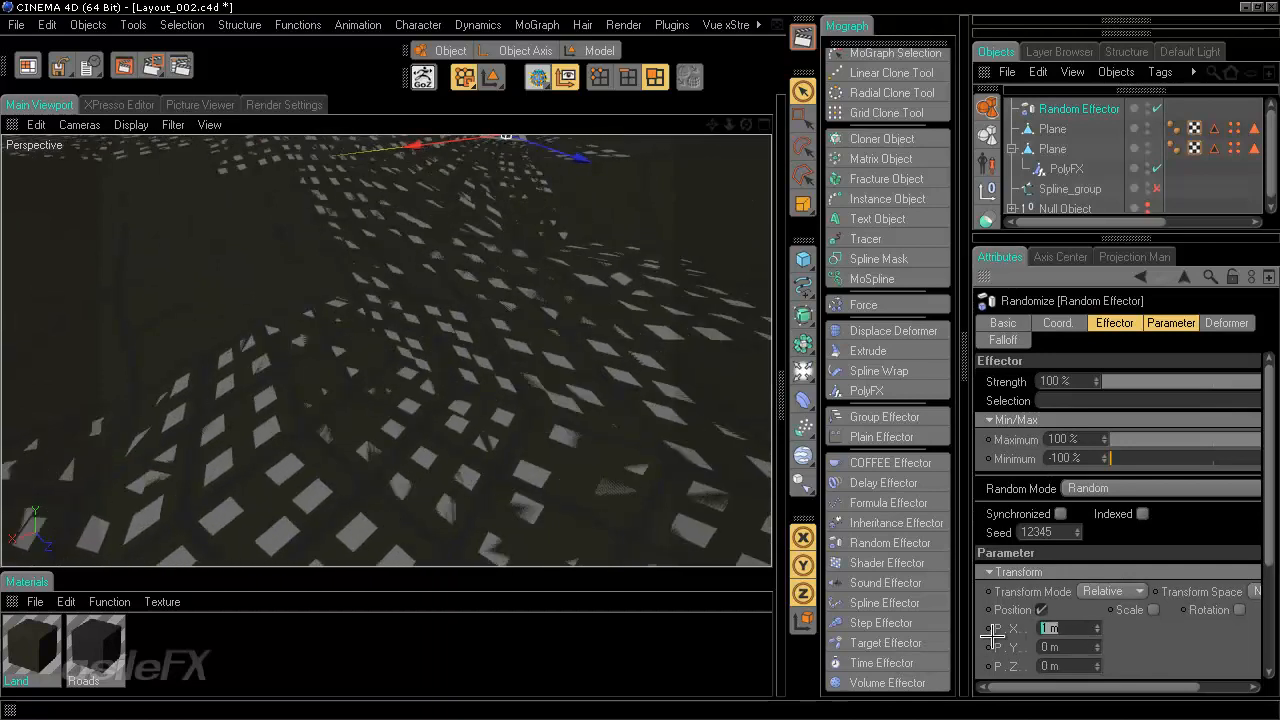
type("0.1")
key("Return")
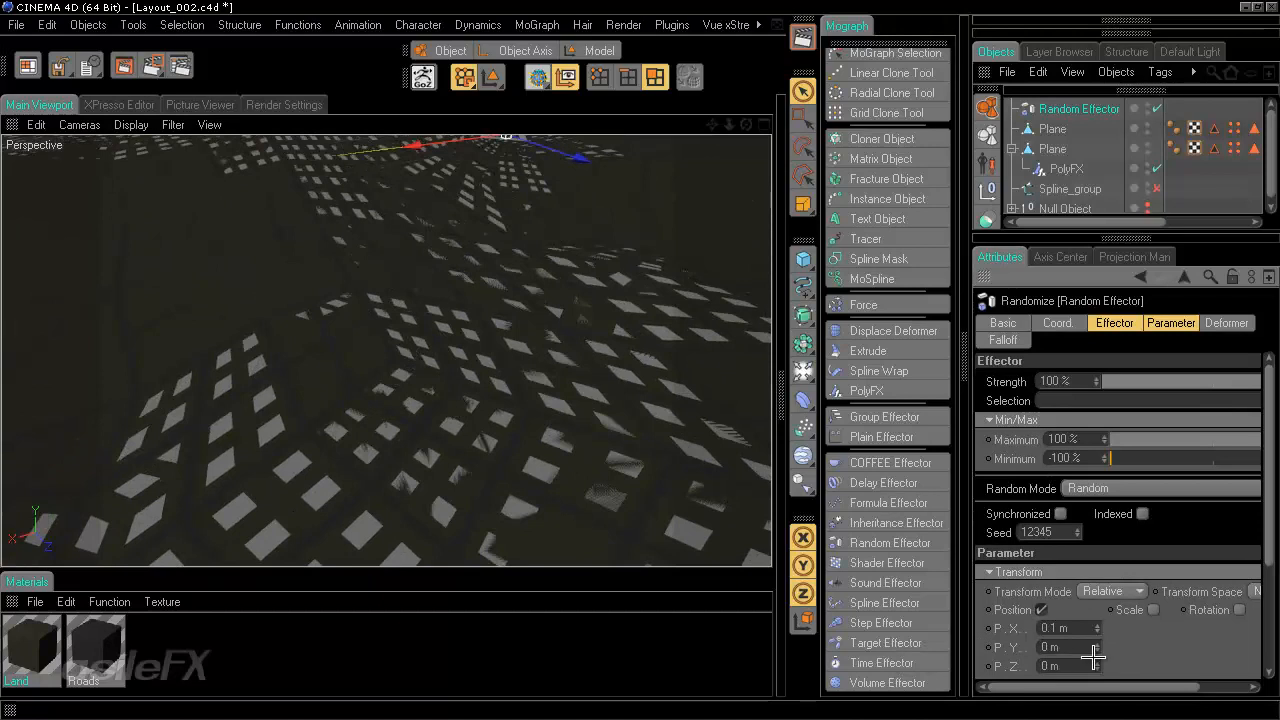
double_click(1054, 663)
type("0.1")
key("Return")
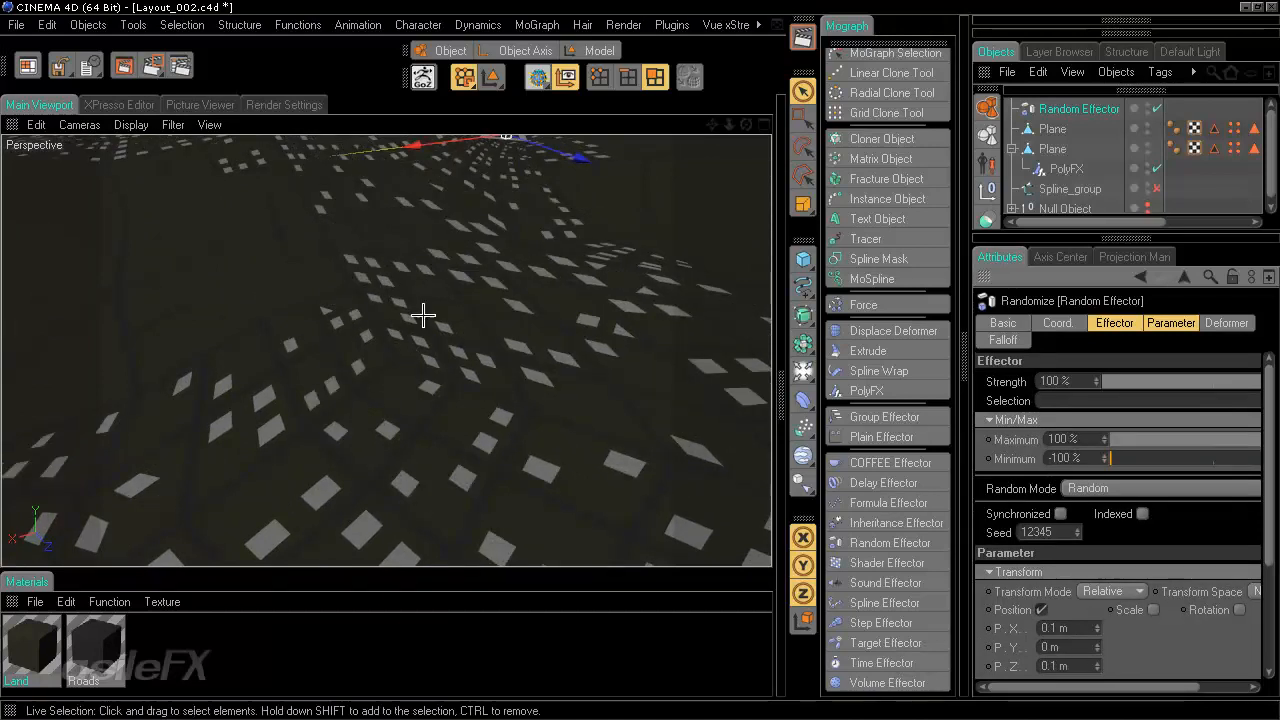
Step: Enable scale randomization on the Random effector with Uniform Scale and set the scale to 0.2
left_click_drag(606, 350, 640, 361, "alt")
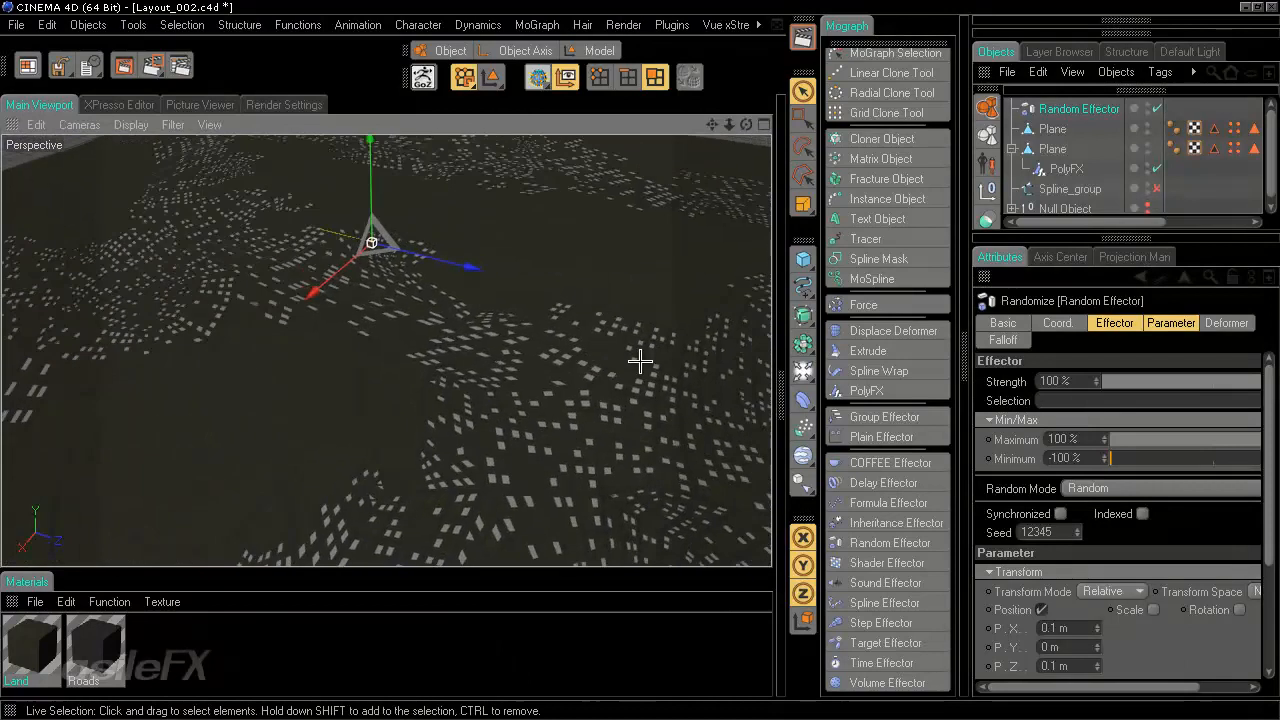
left_click_drag(308, 153, 631, 360, "alt")
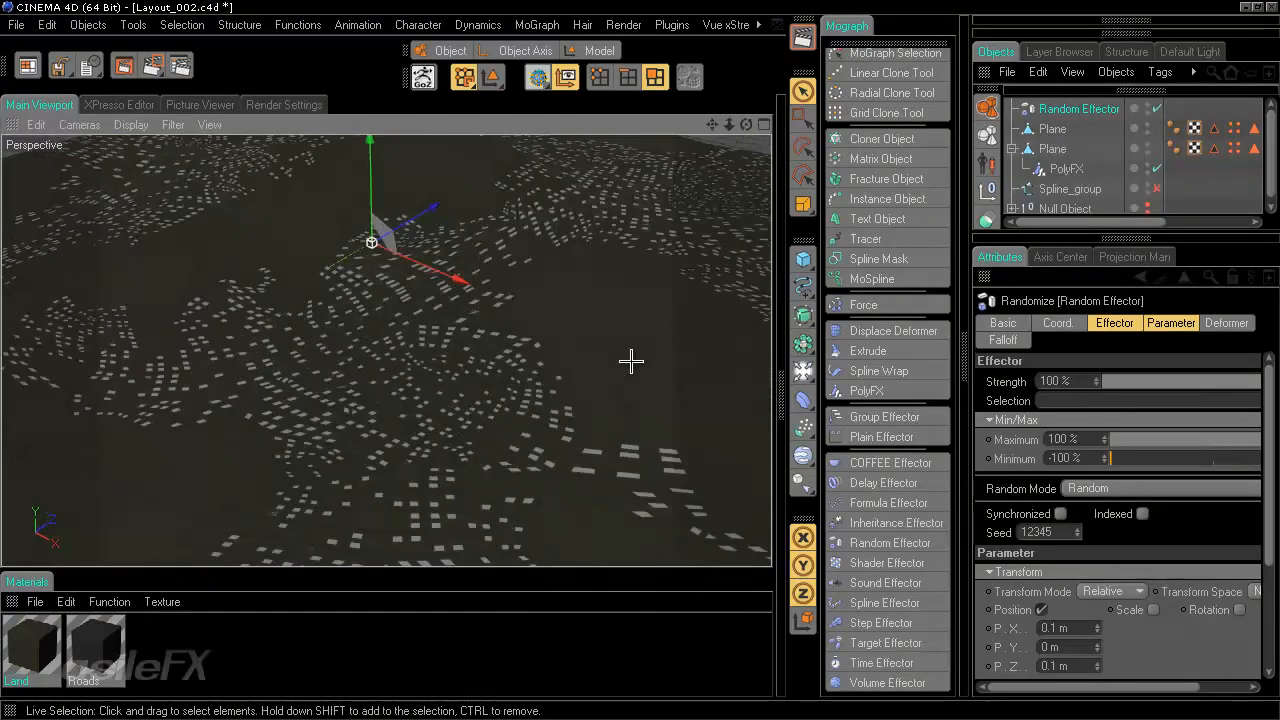
middle_click_drag(487, 264, 650, 343, "alt")
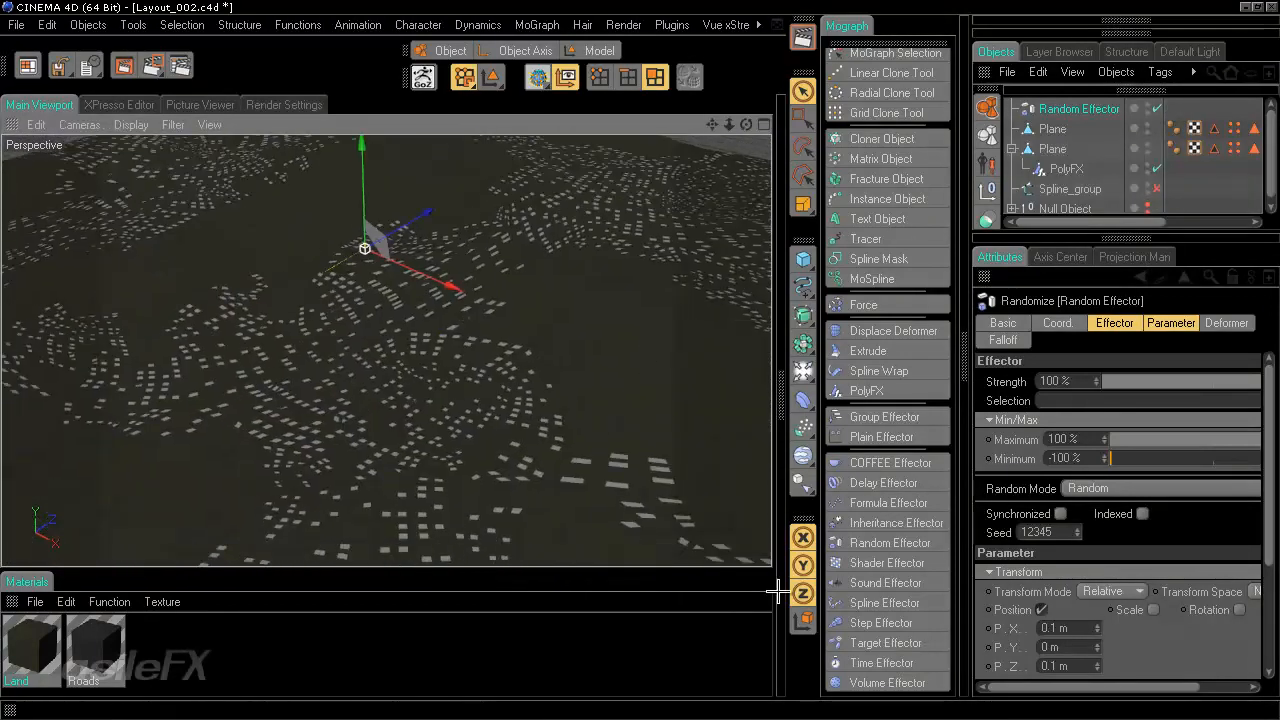
left_click_drag(1160, 688, 1210, 688)
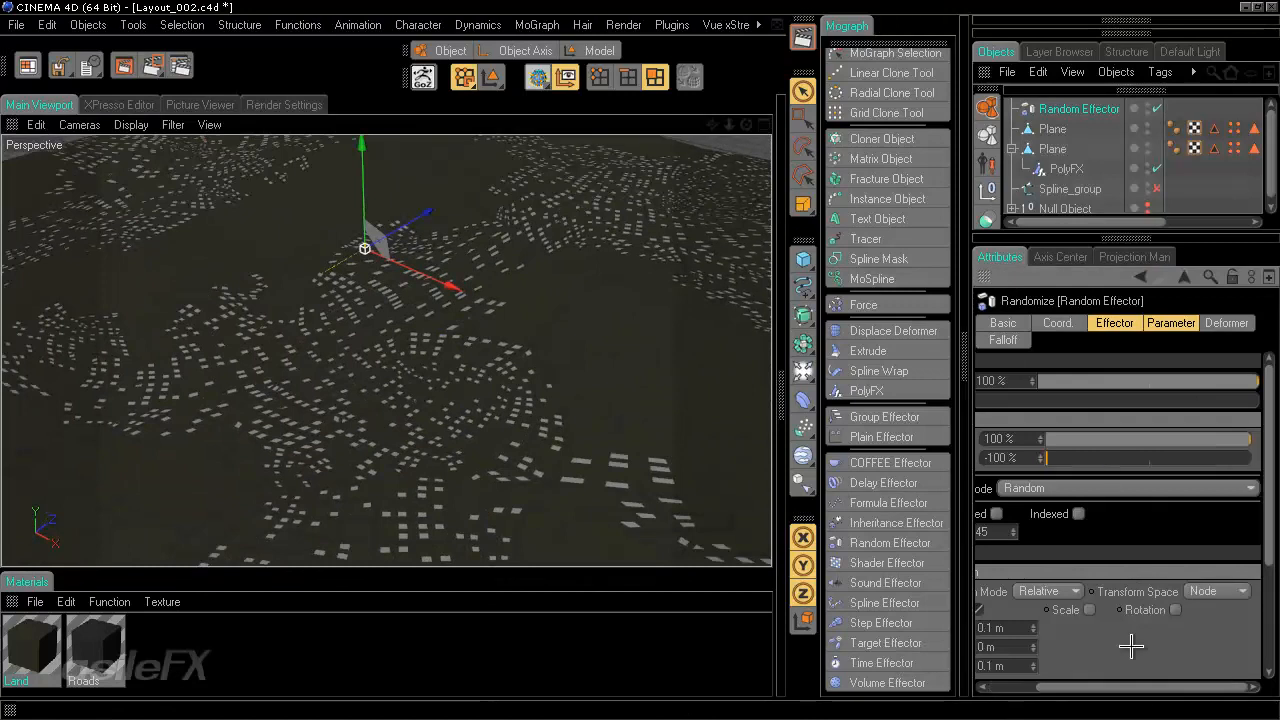
left_click(1090, 610)
scroll(1250, 603, "down", 4)
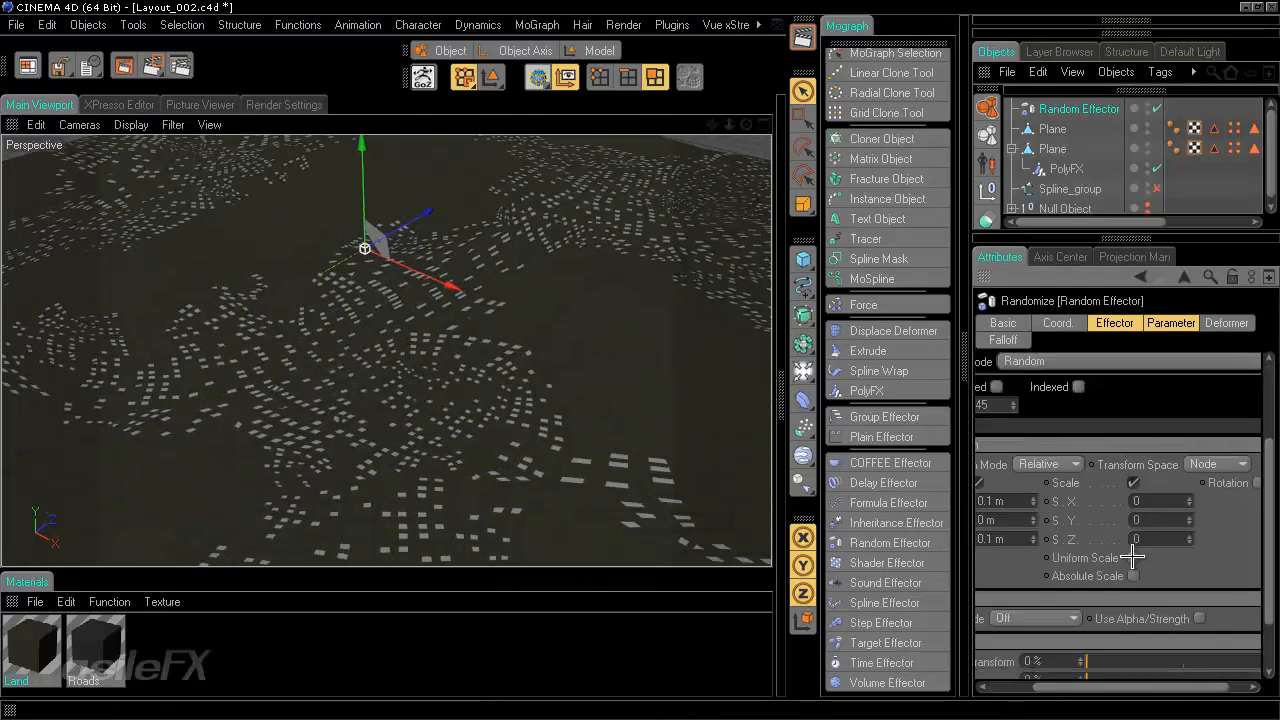
left_click(1133, 557)
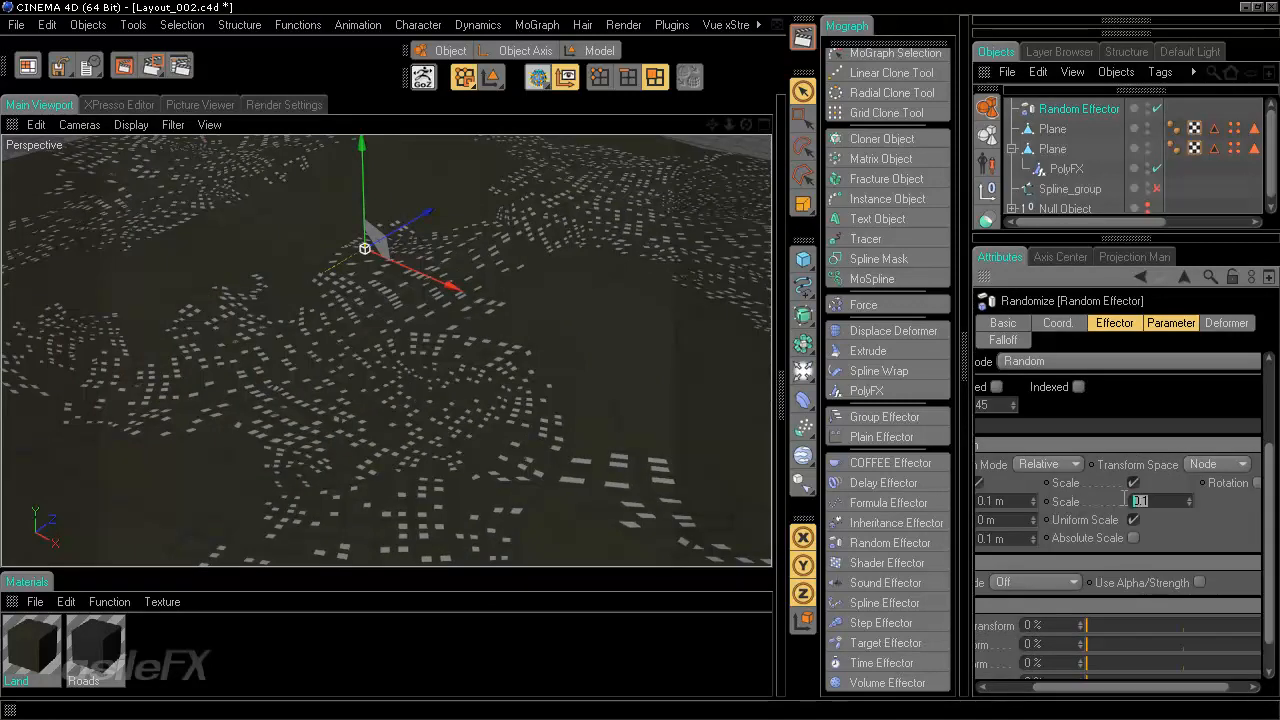
type("0.5")
key("Return")
type("0.2")
key("Return")
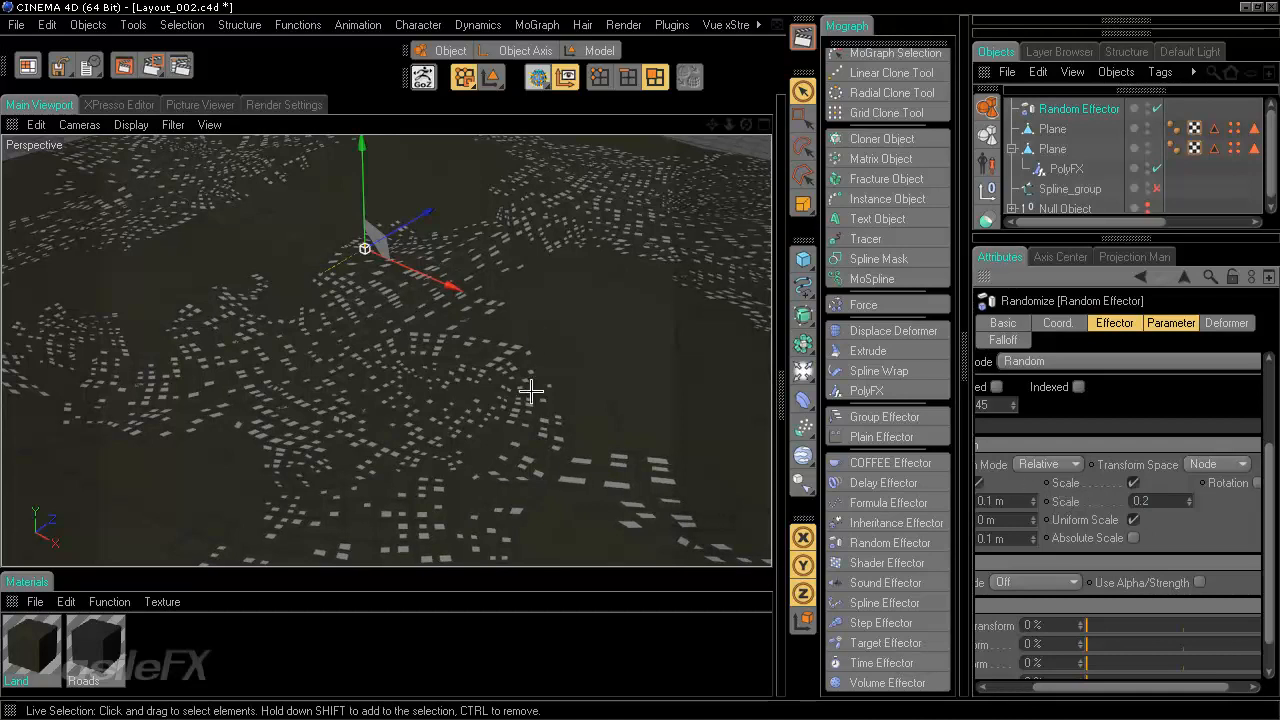
Step: Add a MoGraph Extrude deformer without any effector, set to Per Step transform with 1 extrusion step
left_click_drag(640, 366, 643, 360, "alt")
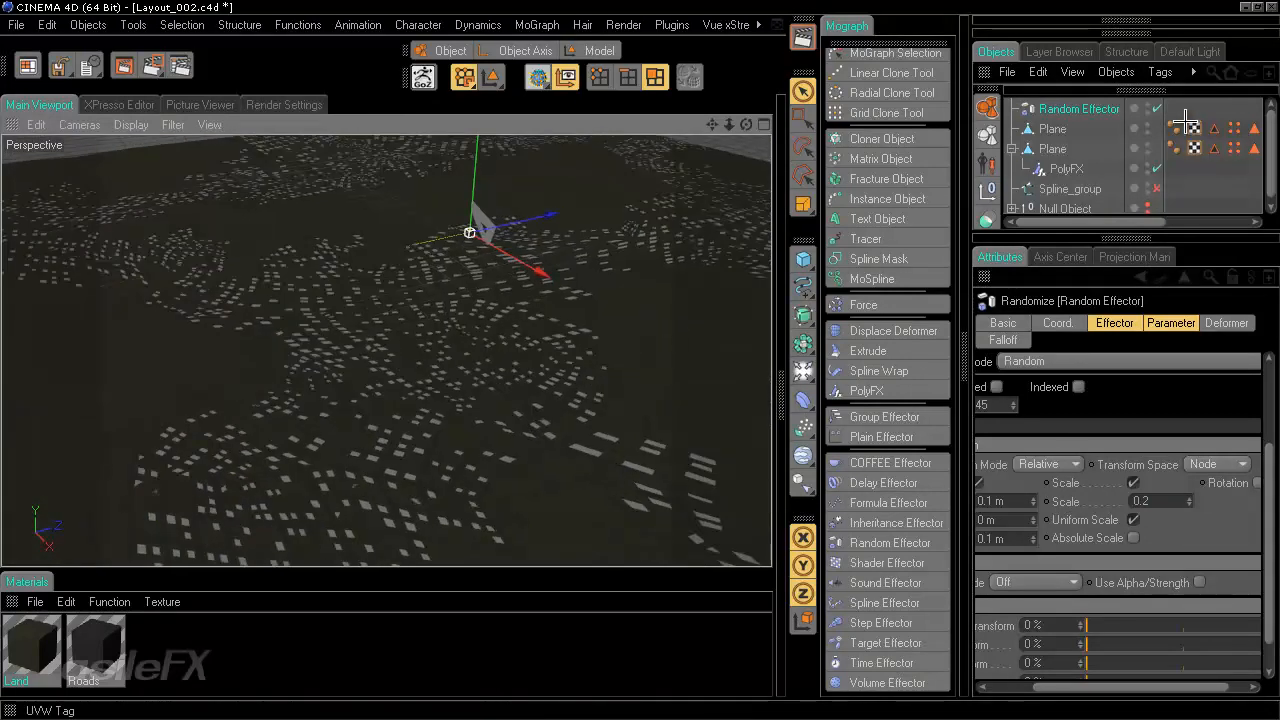
left_click(1200, 103)
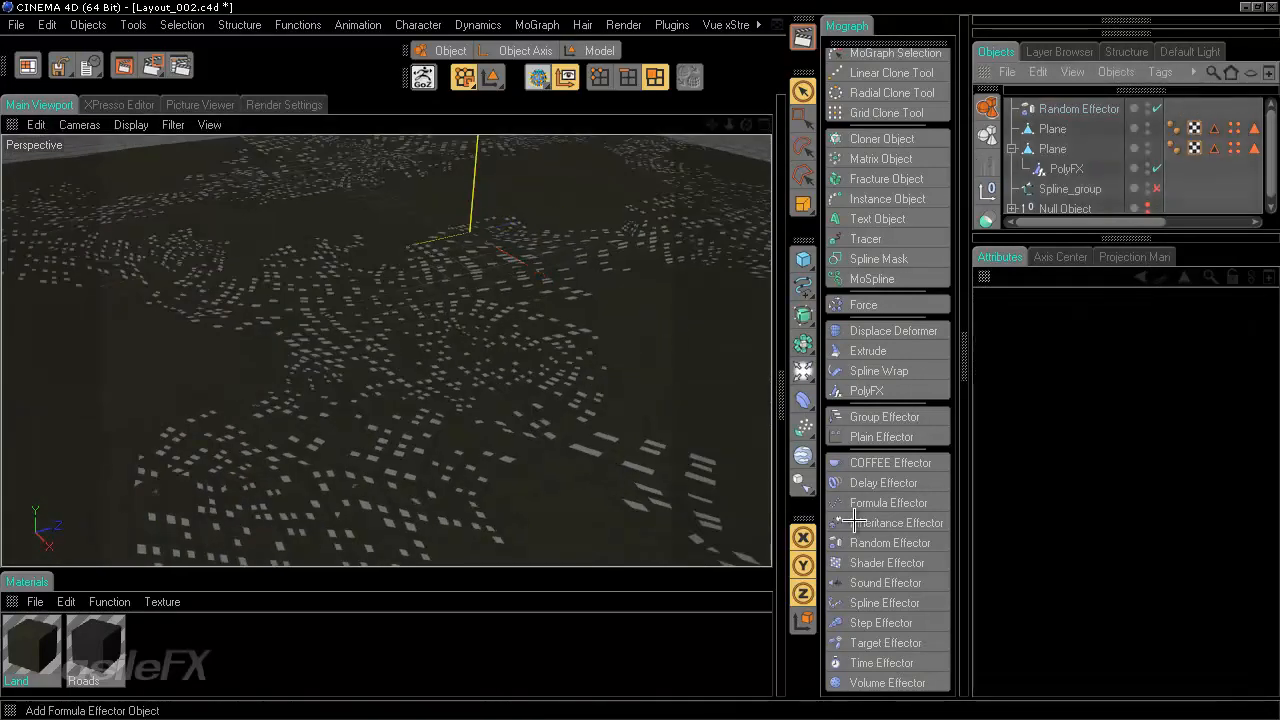
left_click(890, 351)
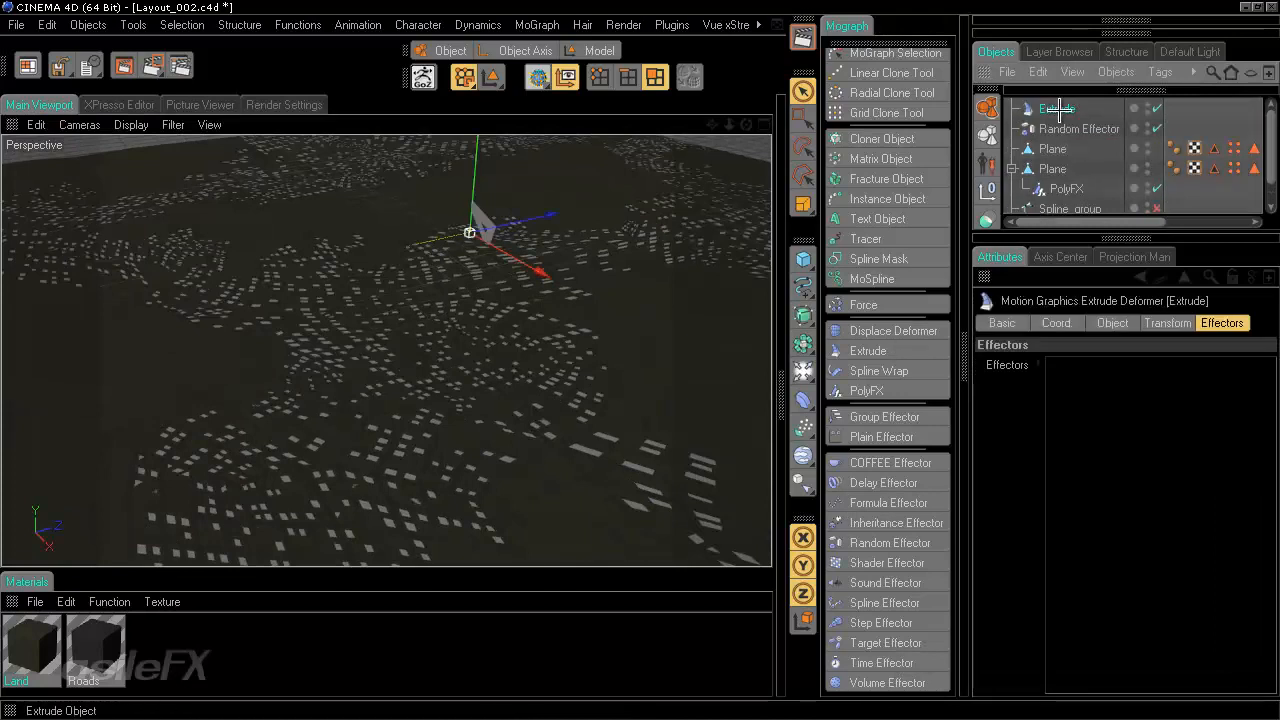
left_click(1113, 323)
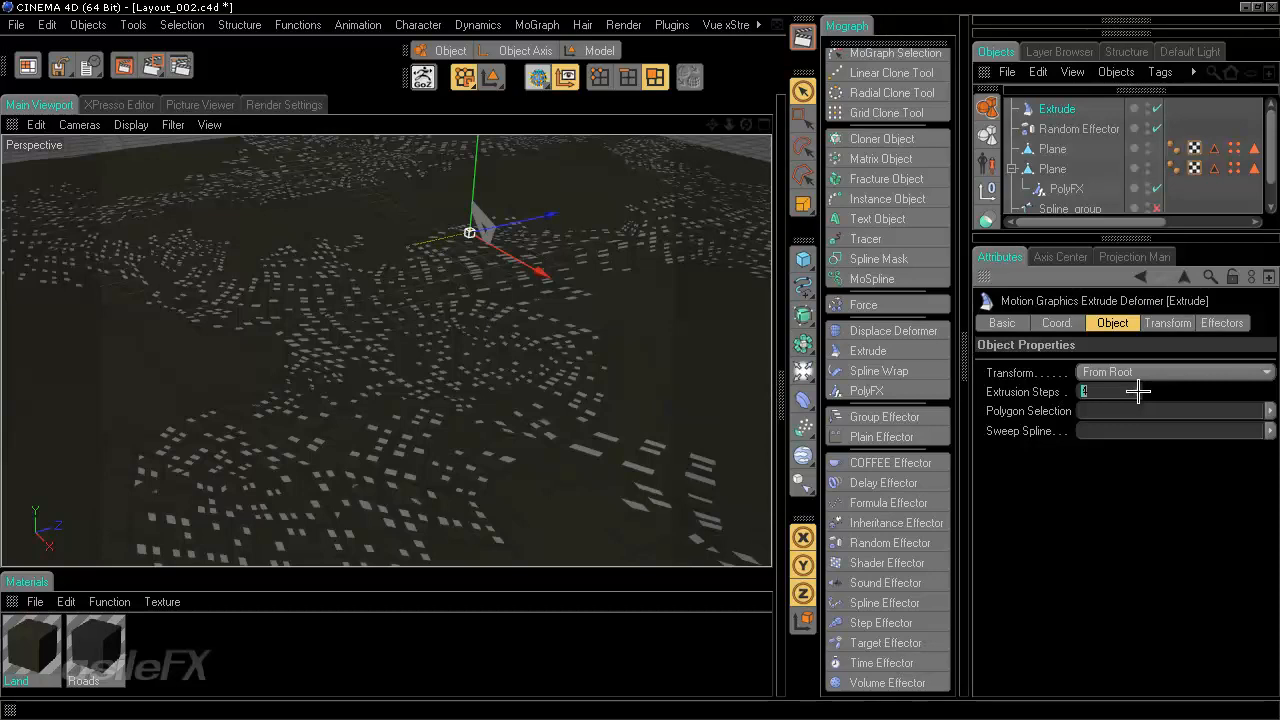
left_click(1138, 372)
left_click(1136, 411)
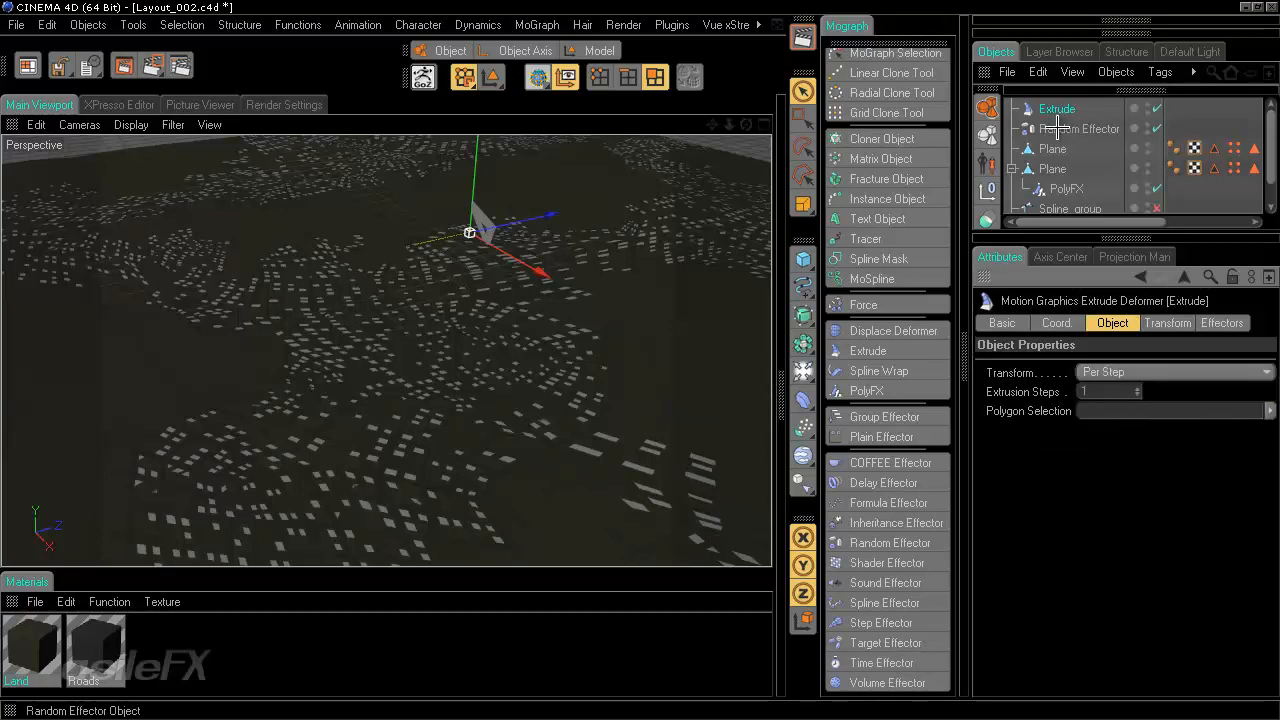
Step: Select all polygons of the split-off Plane with Rectangle Selection
scroll(549, 346, "down", 5)
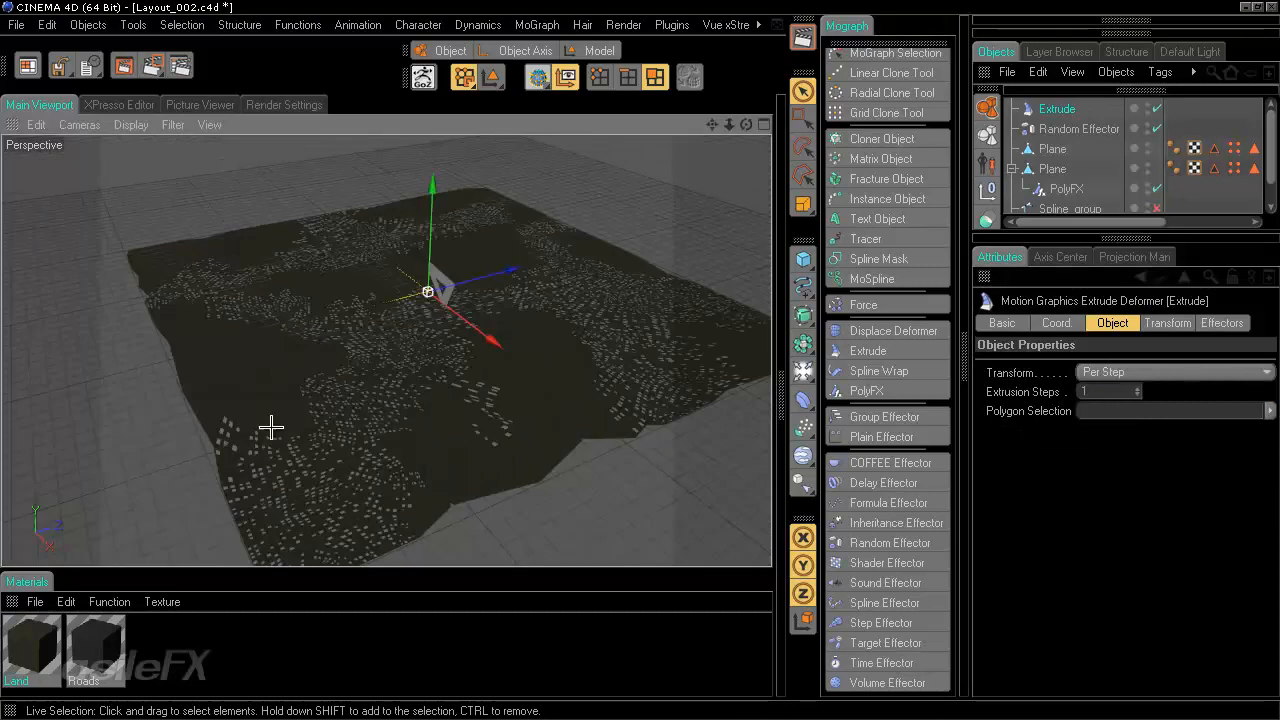
left_click(1057, 168)
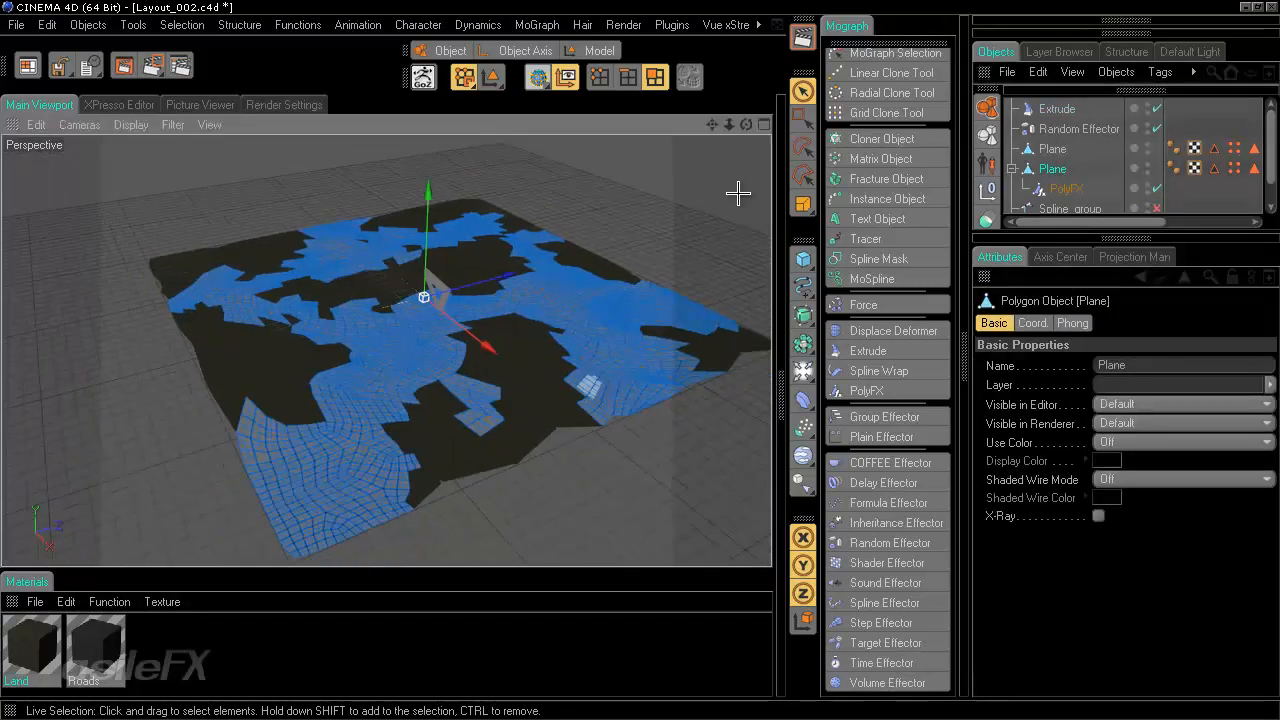
left_click(803, 116)
scroll(569, 260, "down", 2)
left_click_drag(135, 175, 714, 572)
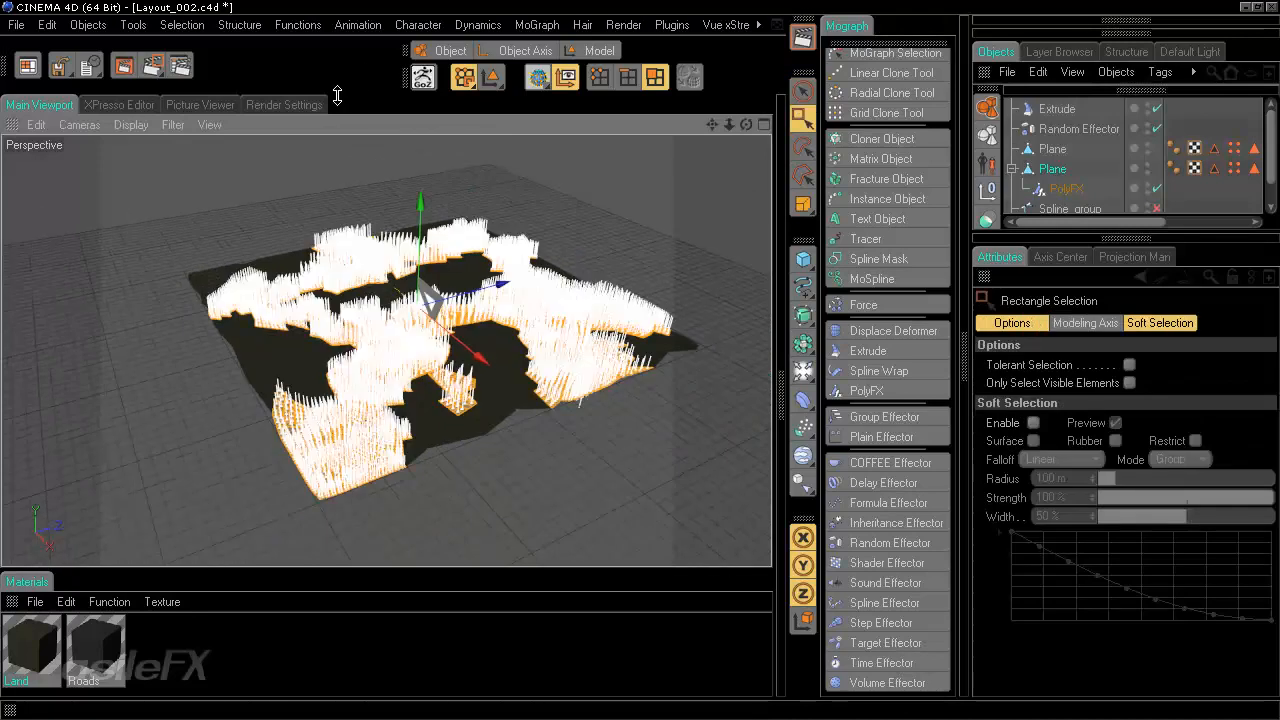
Step: Store the selected polygons of the split-off Plane in a new polygon selection tag using Set Selection
left_click(182, 25)
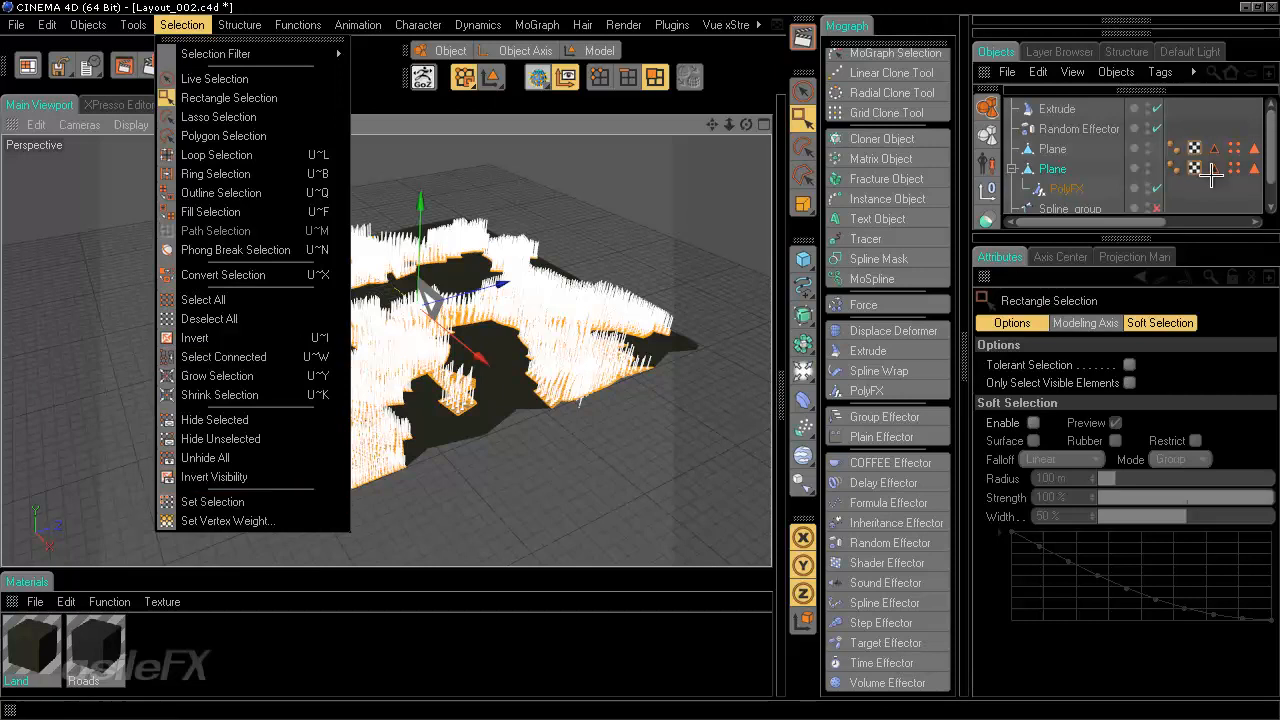
left_click(1171, 220)
left_click_drag(1158, 220, 1042, 202)
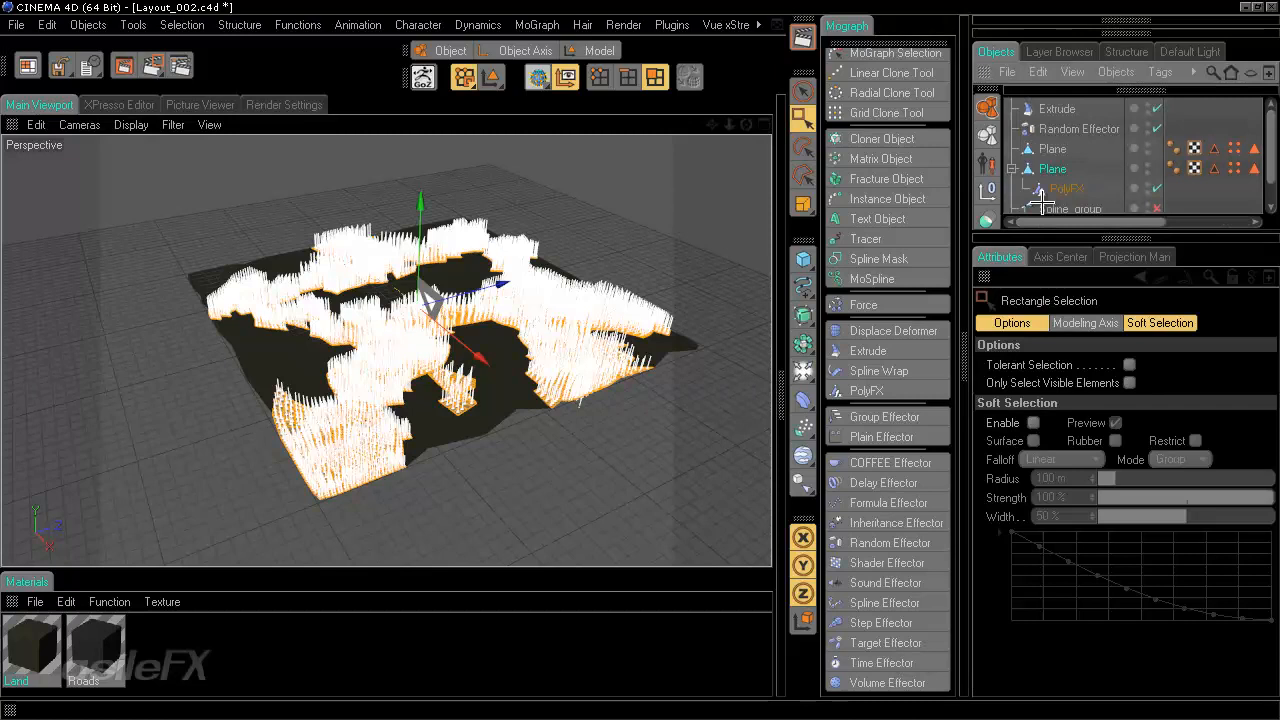
left_click(195, 22)
left_click(214, 499)
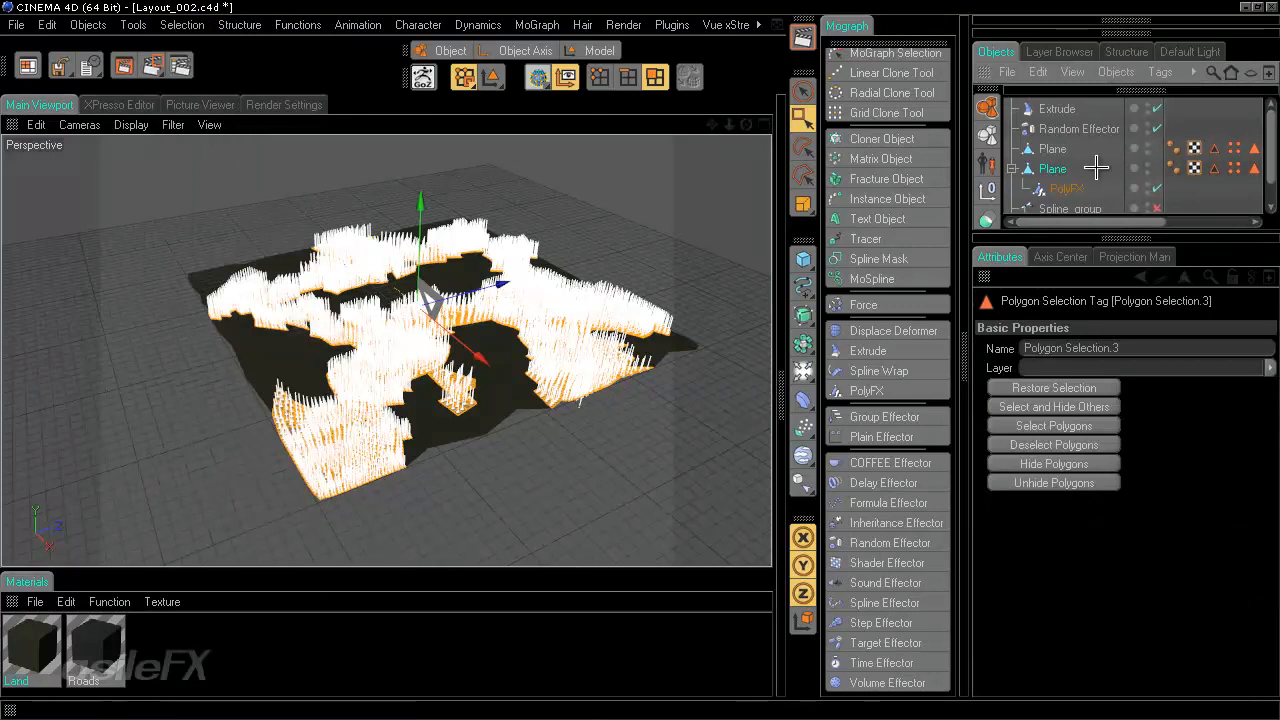
Step: Make the Extrude deformer a child of the split-off Plane and assign the newly stored polygon selection to it
left_click_drag(1058, 108, 1230, 221)
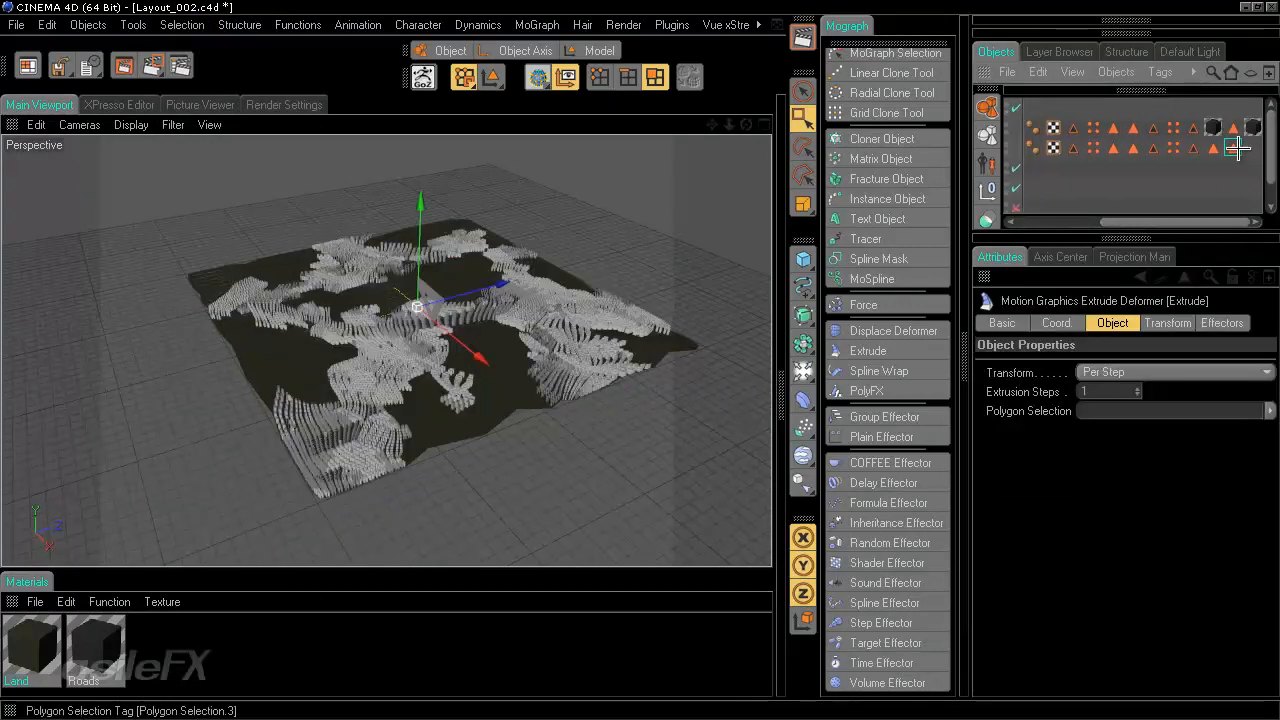
left_click_drag(1238, 148, 1140, 414)
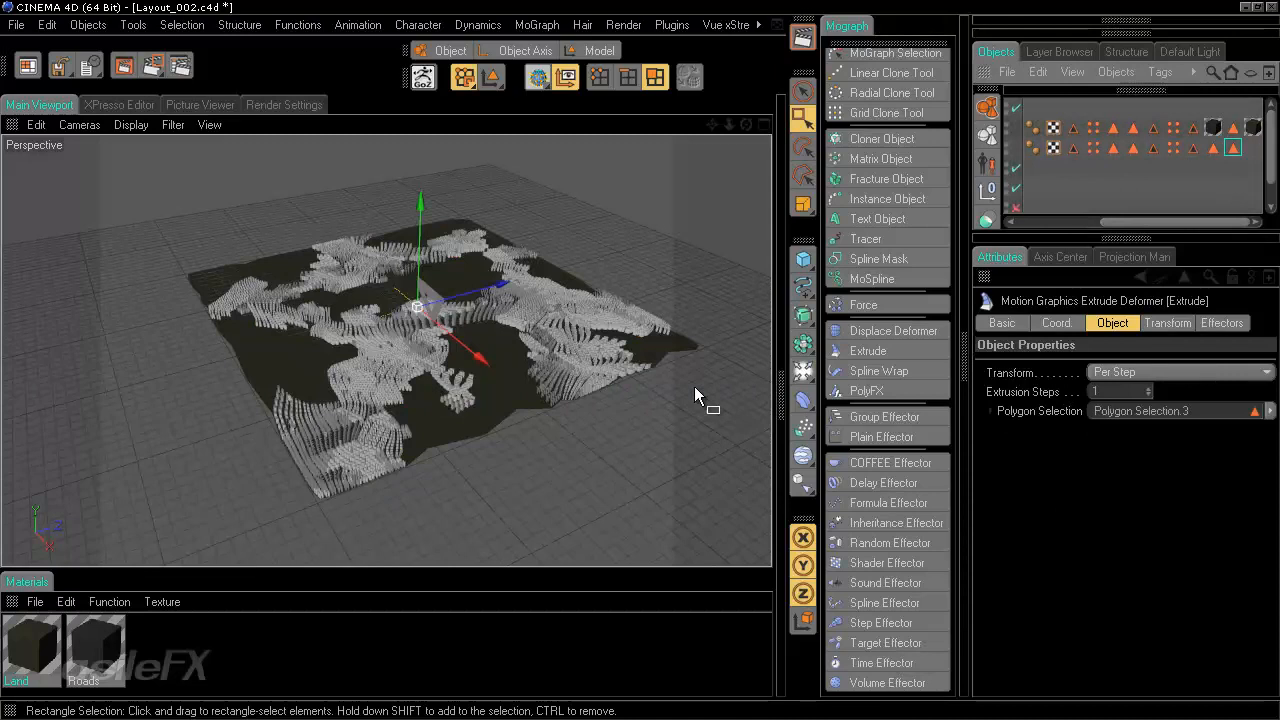
left_click(1157, 206)
scroll(665, 350, "up", 6)
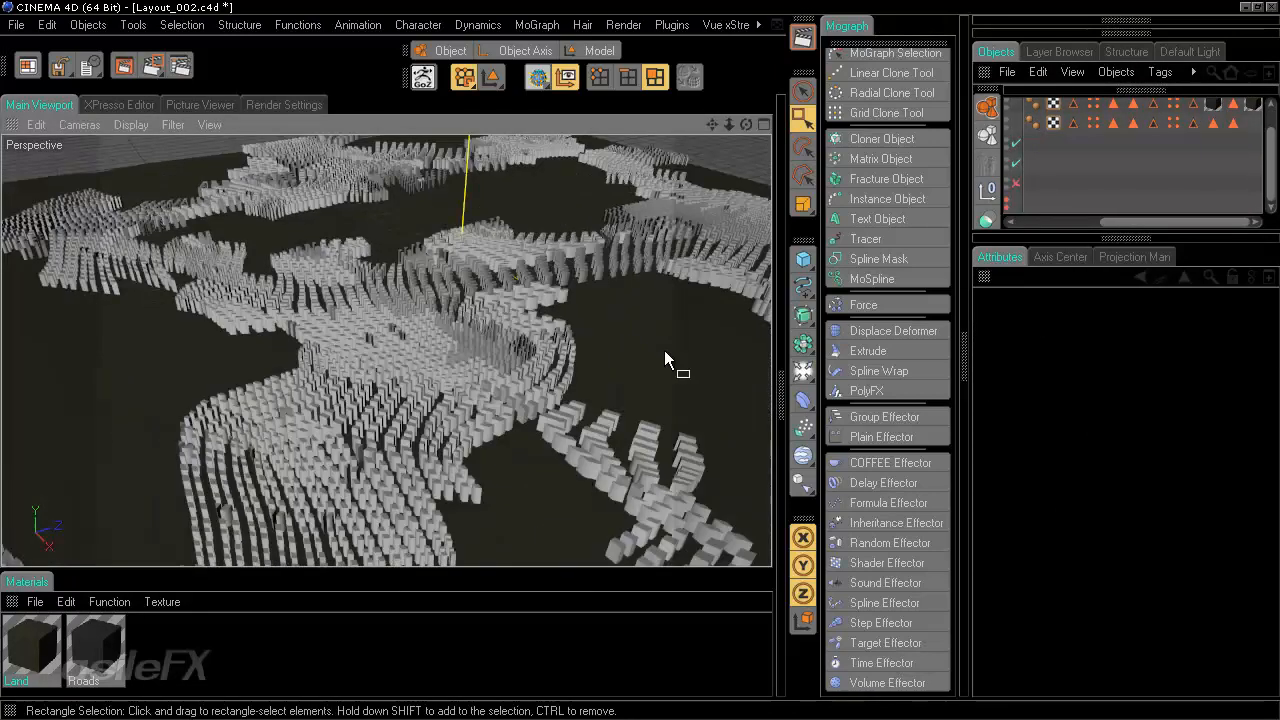
mouse_move(638, 359)
left_mouse_down("alt")
mouse_move(640, 372)
mouse_move(582, 317)
mouse_move(623, 360)
mouse_move(642, 361)
mouse_move(585, 313)
mouse_move(638, 359)
mouse_move(605, 285)
mouse_move(617, 358)
mouse_move(636, 350)
mouse_move(641, 364)
left_mouse_up("alt")
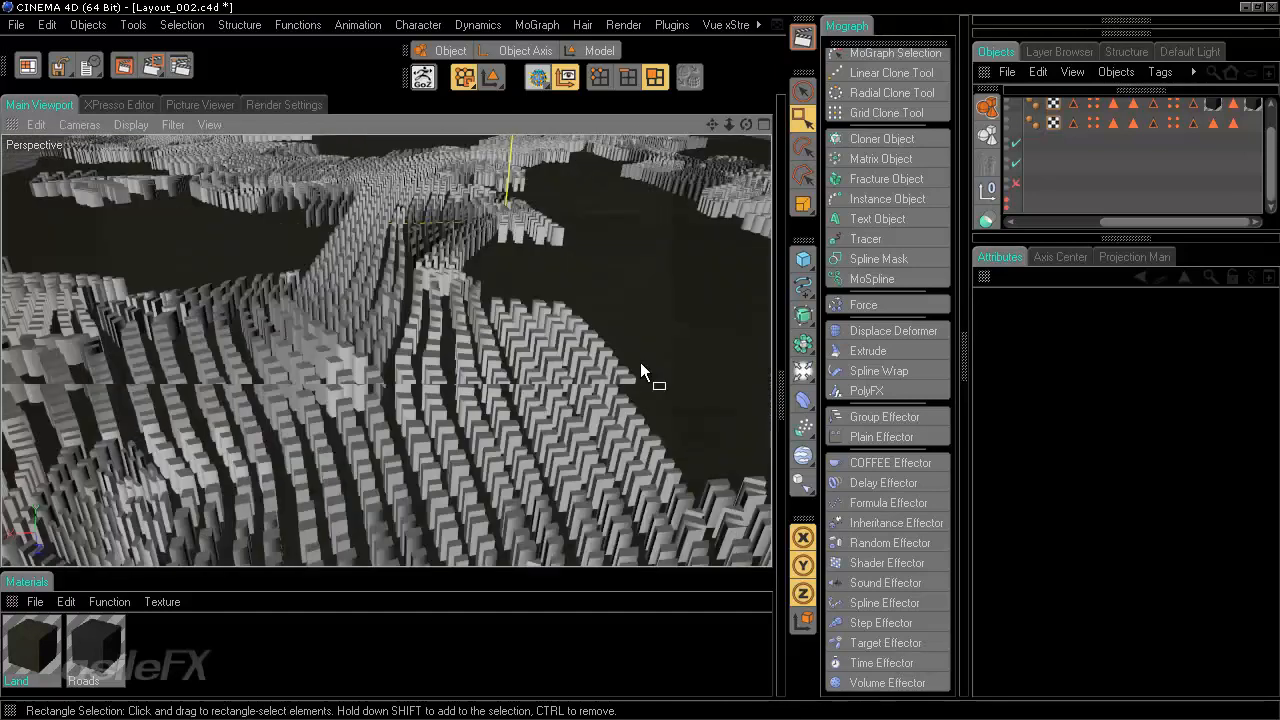
right_click_drag(640, 362, 640, 361, "alt")
left_click_drag(609, 331, 645, 360, "alt")
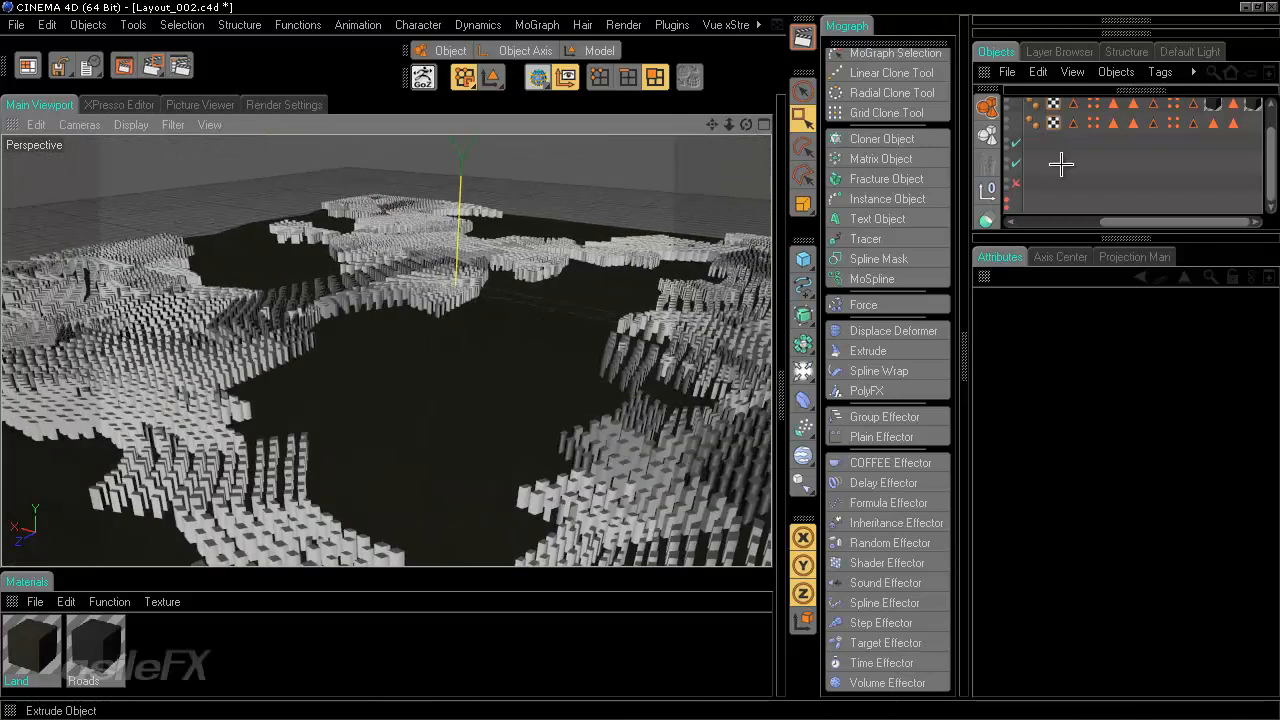
Step: Set the Extrude deformer's transform position Z to 1 m
left_click_drag(1136, 222, 1048, 222)
left_click(1064, 122)
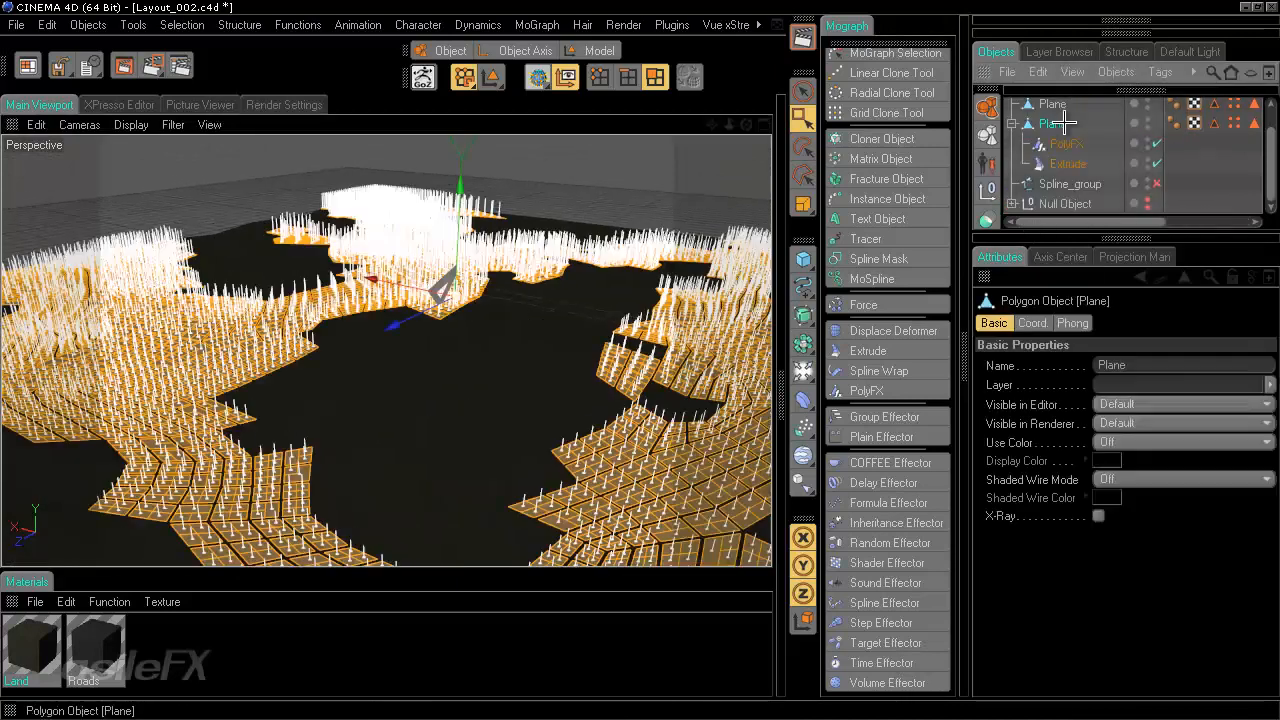
left_click(1068, 163)
left_click(1152, 321)
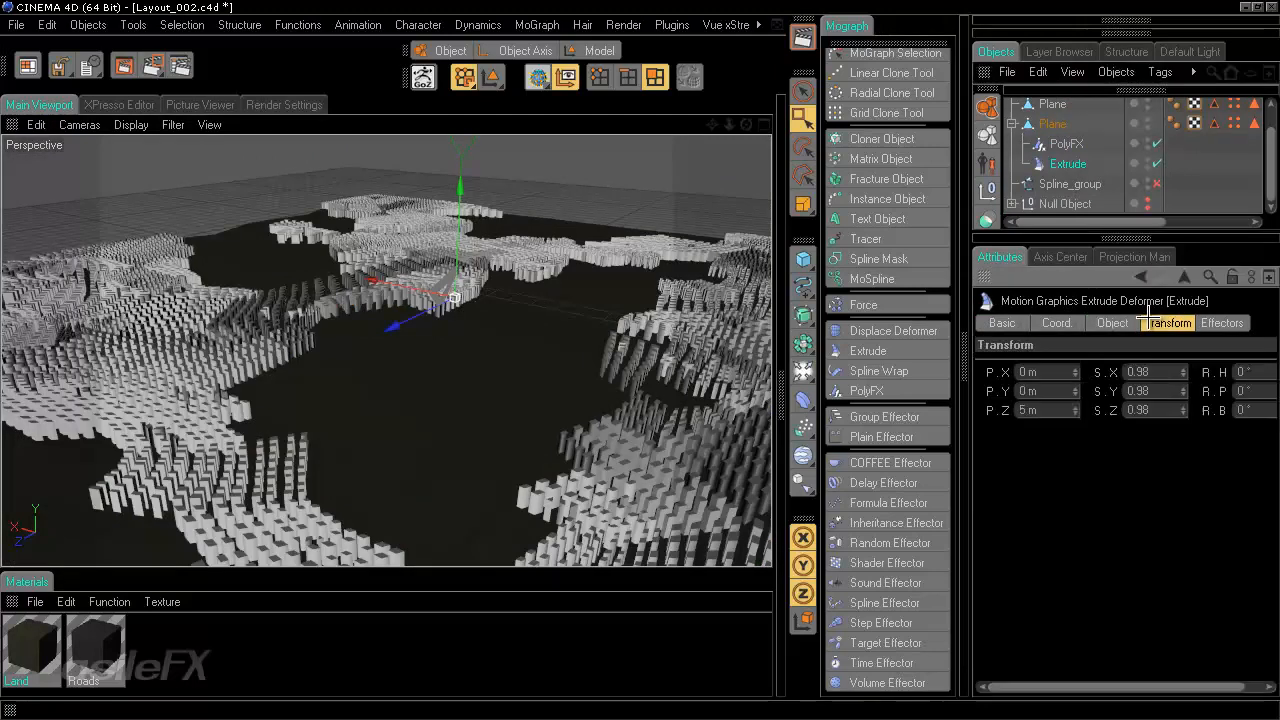
left_click(1050, 410)
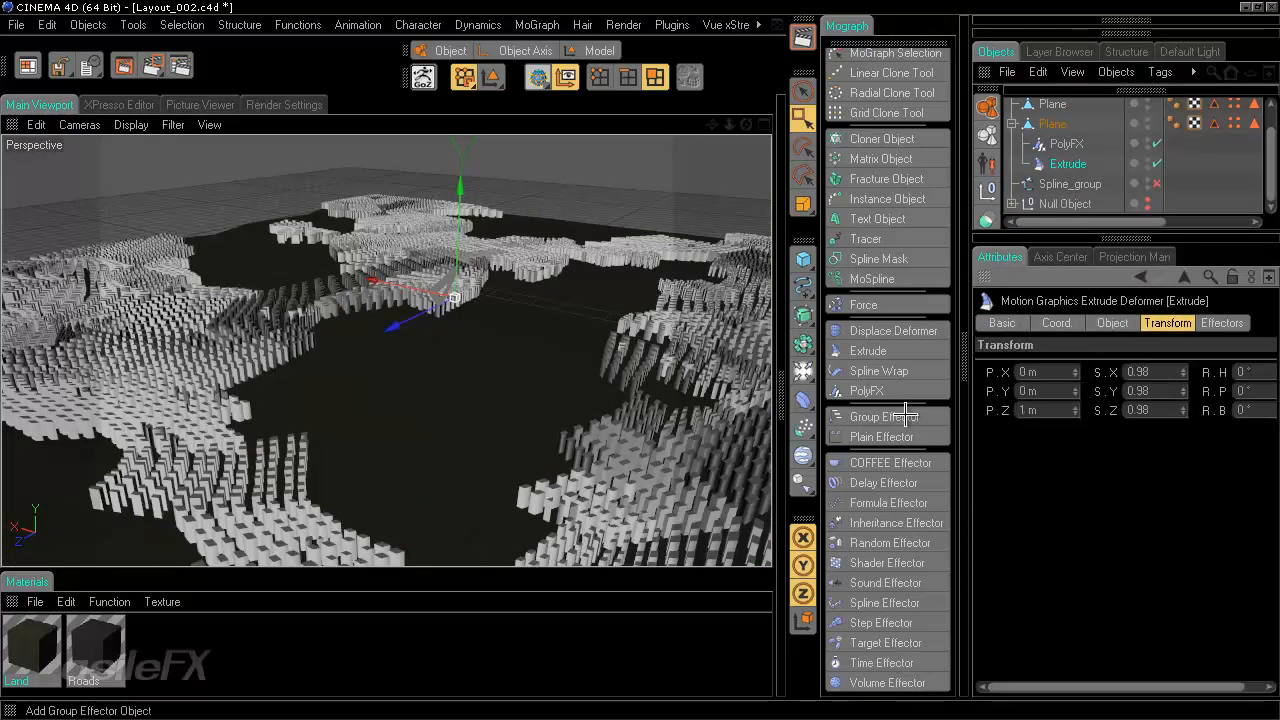
Step: Set the Extrude deformer's transform scale to 1 in X and Y
left_click_drag(532, 291, 639, 360, "alt")
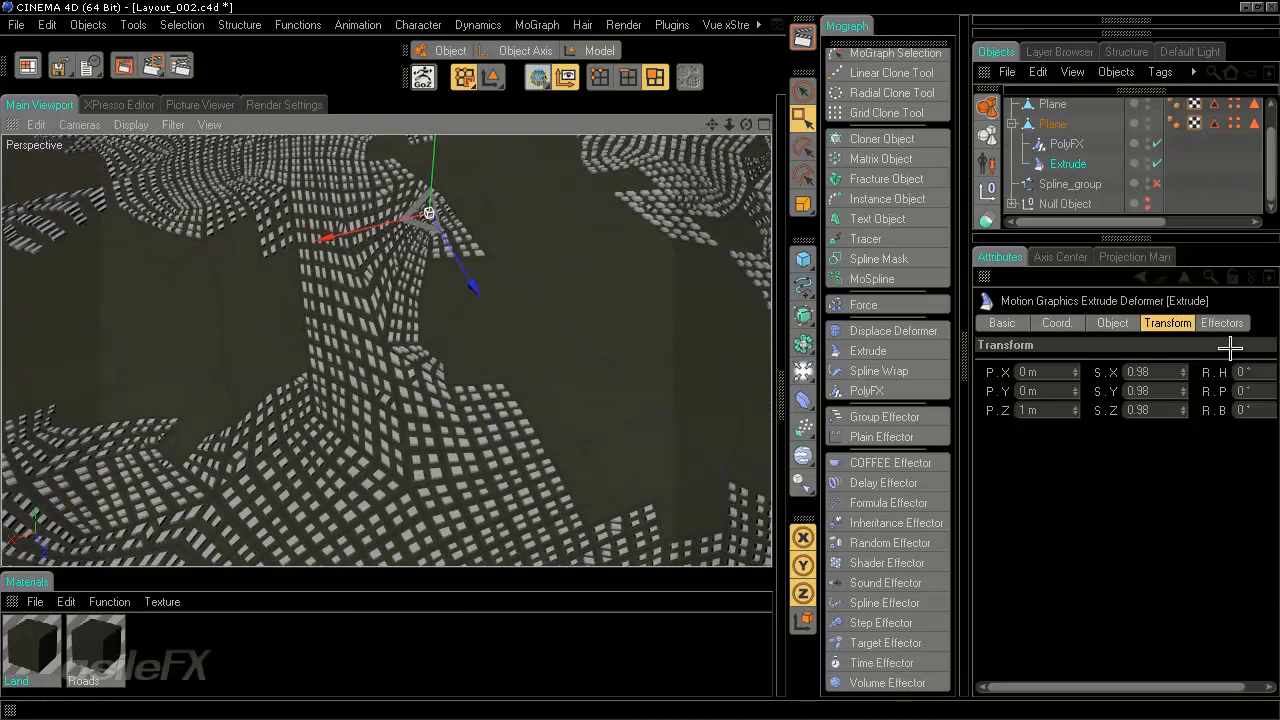
double_click(1170, 375)
type("1")
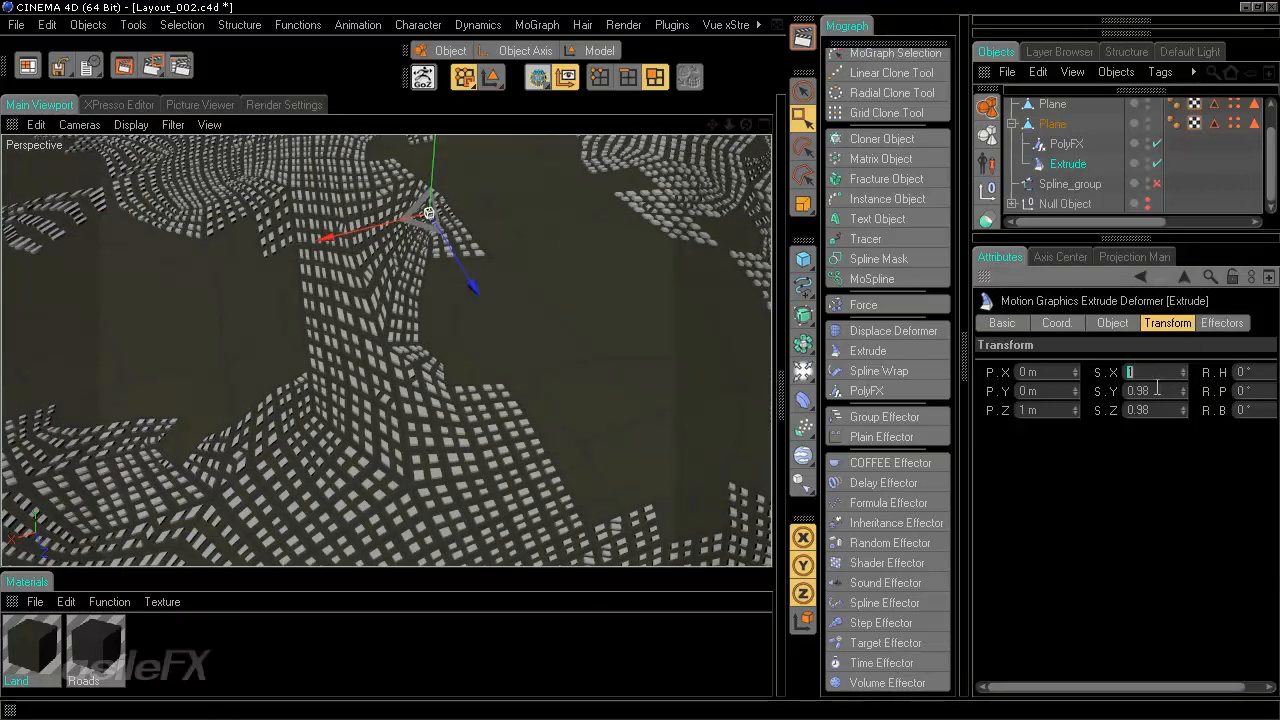
double_click(1157, 390)
type("1")
left_click_drag(648, 349, 638, 382, "alt")
Step: Disable uniform scale on the existing Random effector and set its scale to 0.2 in X, 0.4 in Y and 0.3 in Z
left_click(884, 542)
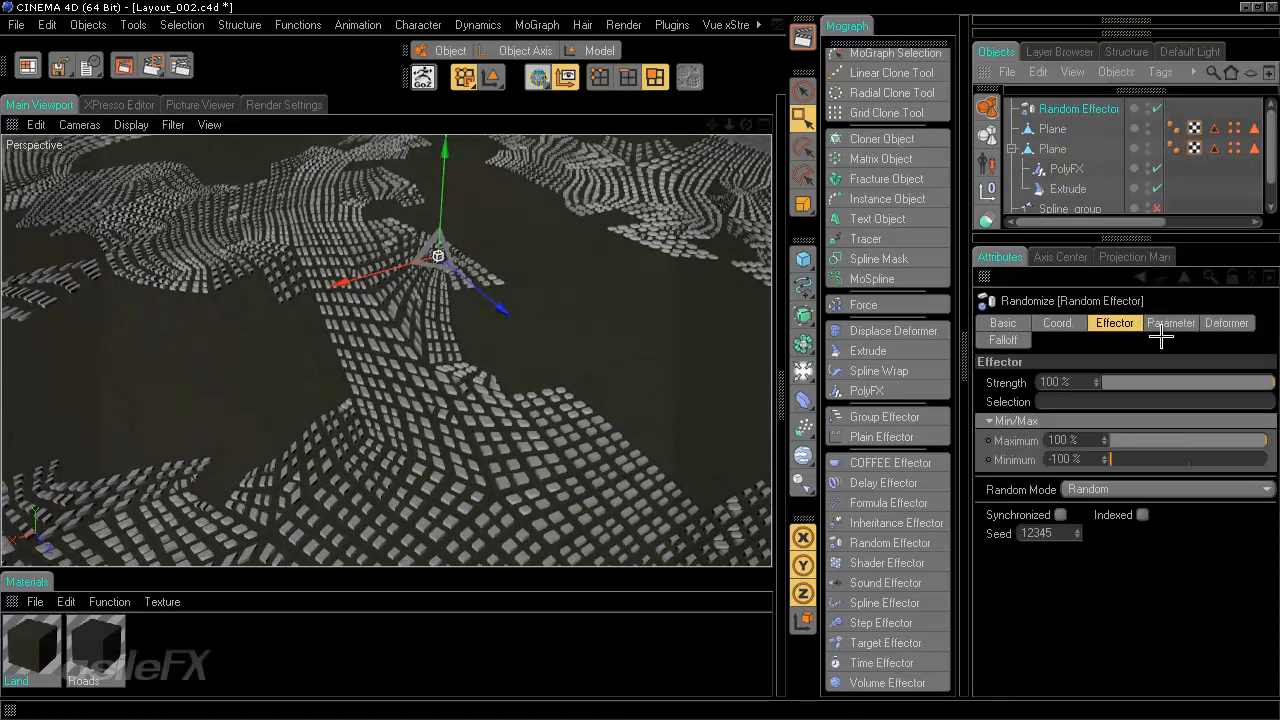
left_click(1166, 322)
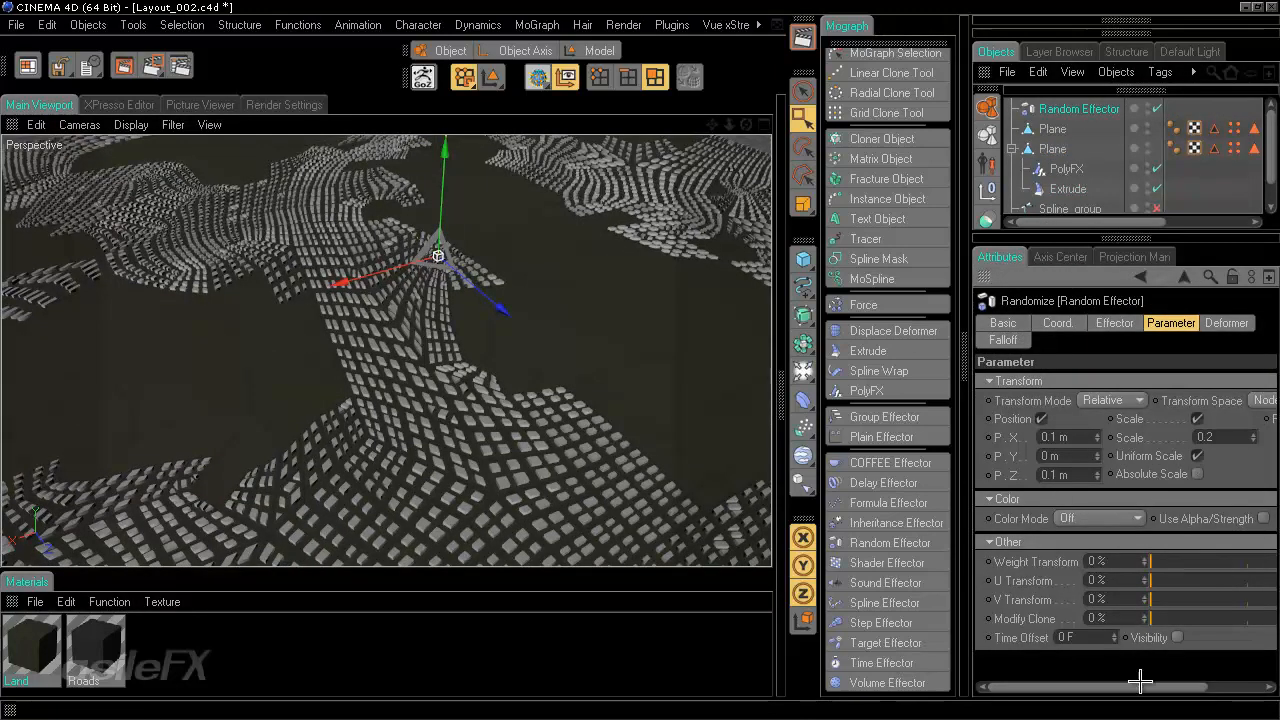
left_click_drag(1142, 688, 1197, 688)
left_click(1120, 456)
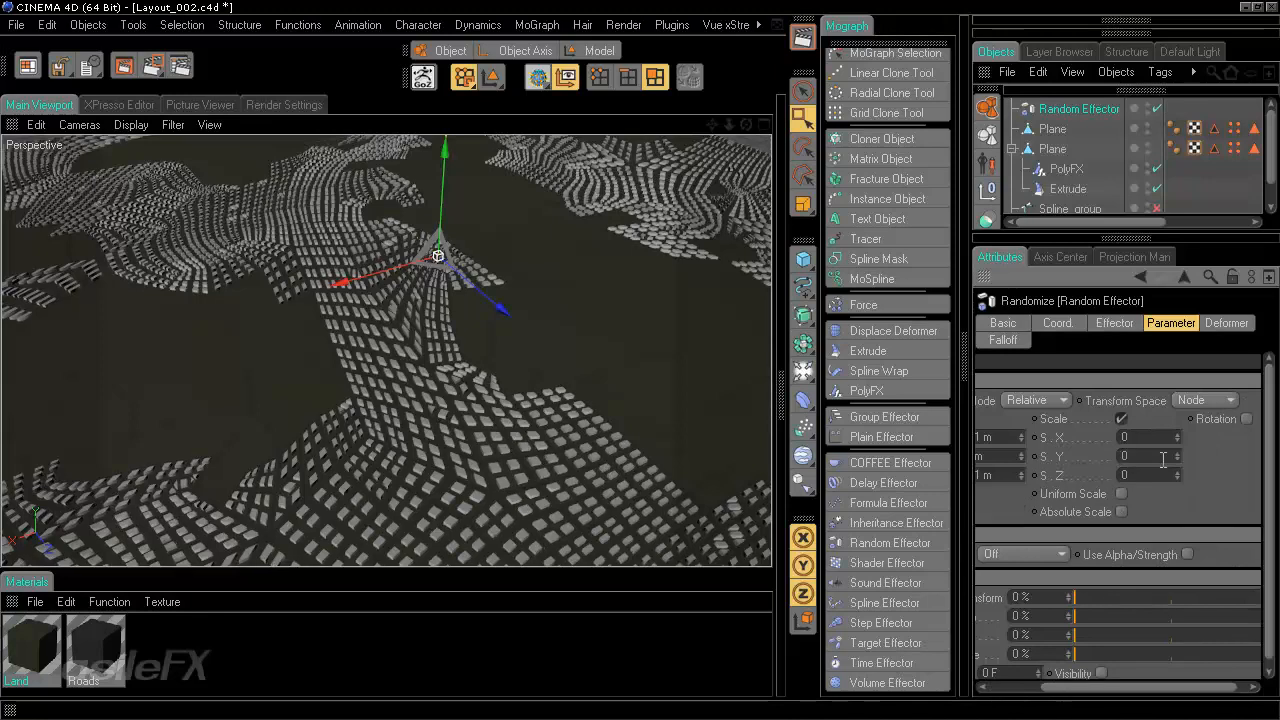
type("0.2")
left_click(1135, 474)
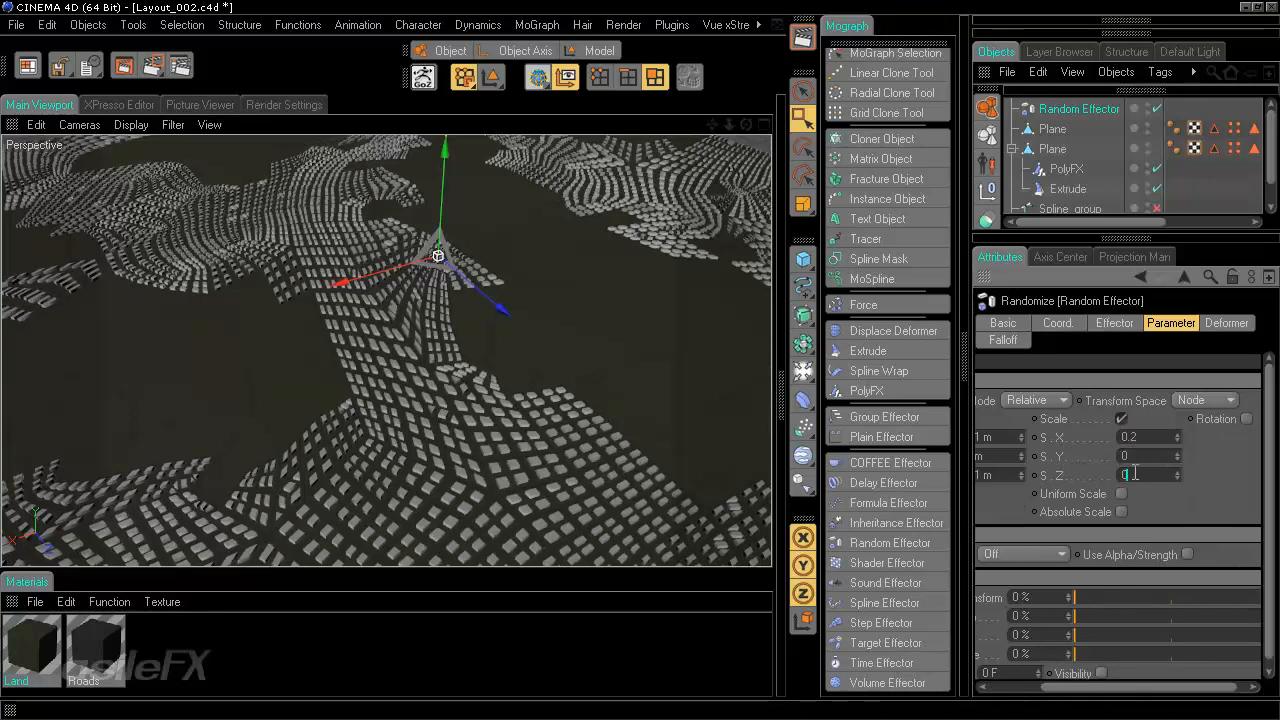
type(".3")
key("Return")
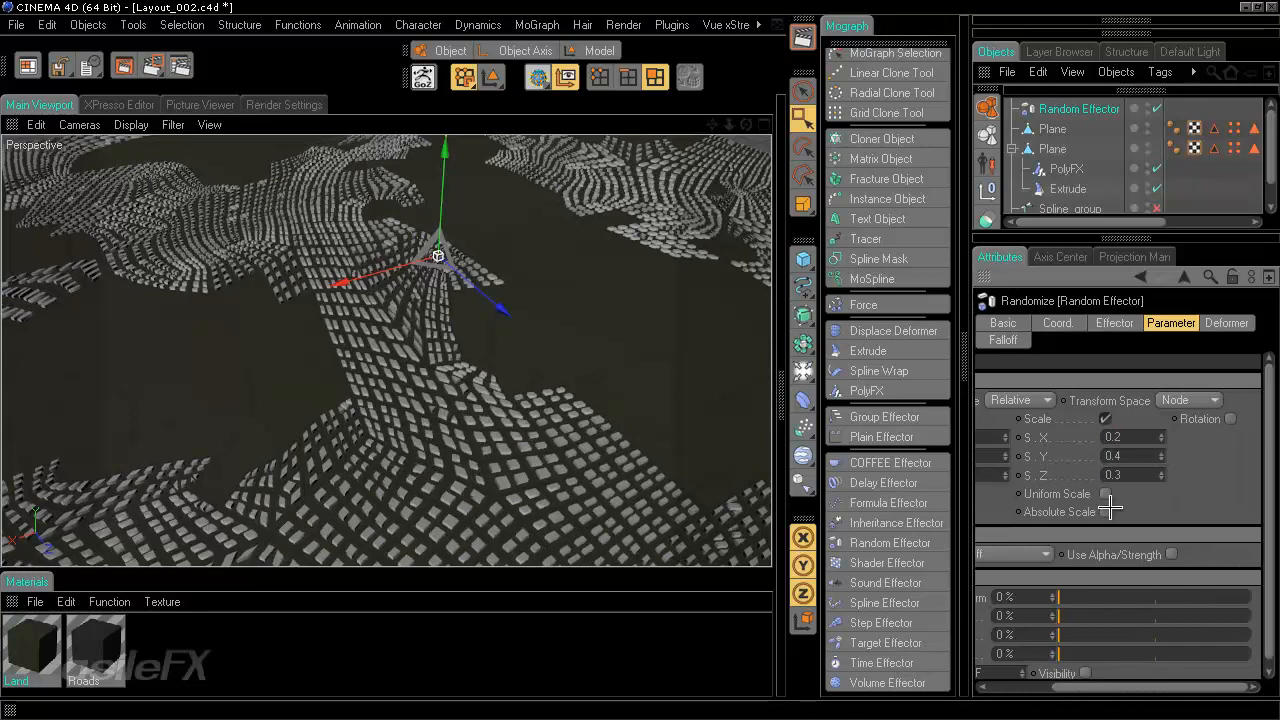
Step: Increase the Random effector's X scale to 0.5
left_click_drag(1139, 684, 1121, 684)
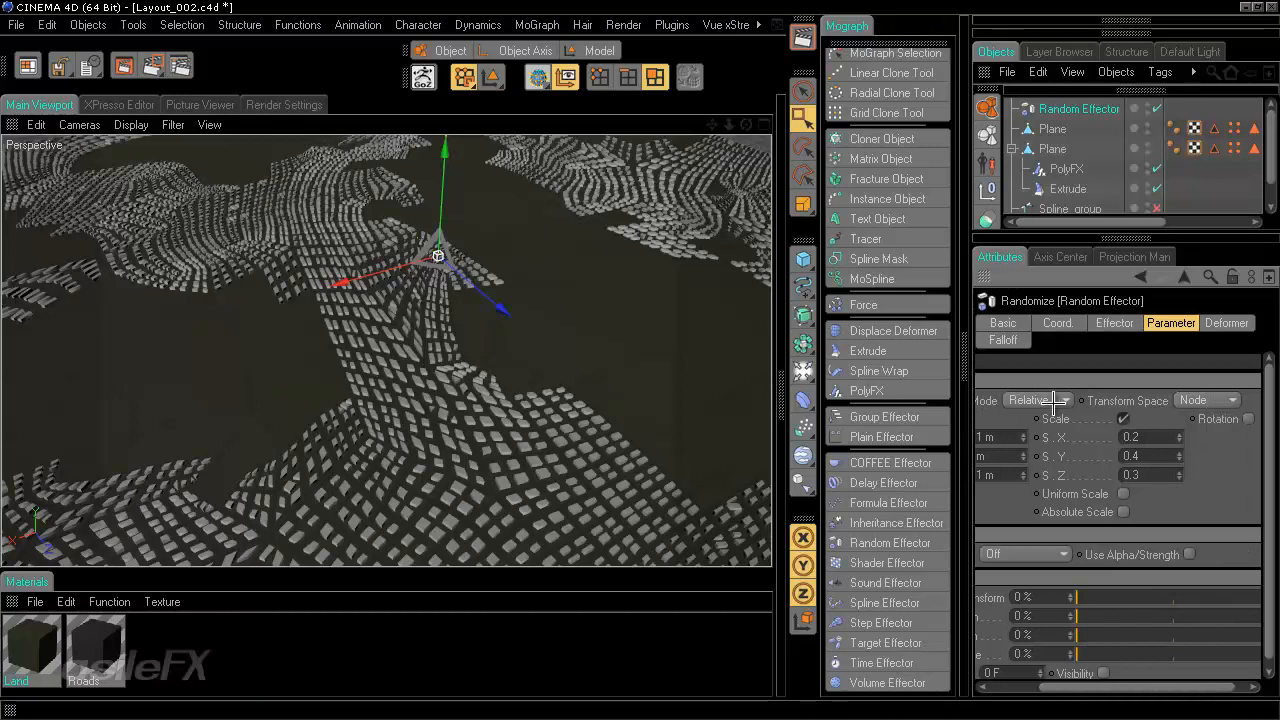
left_click(1172, 440)
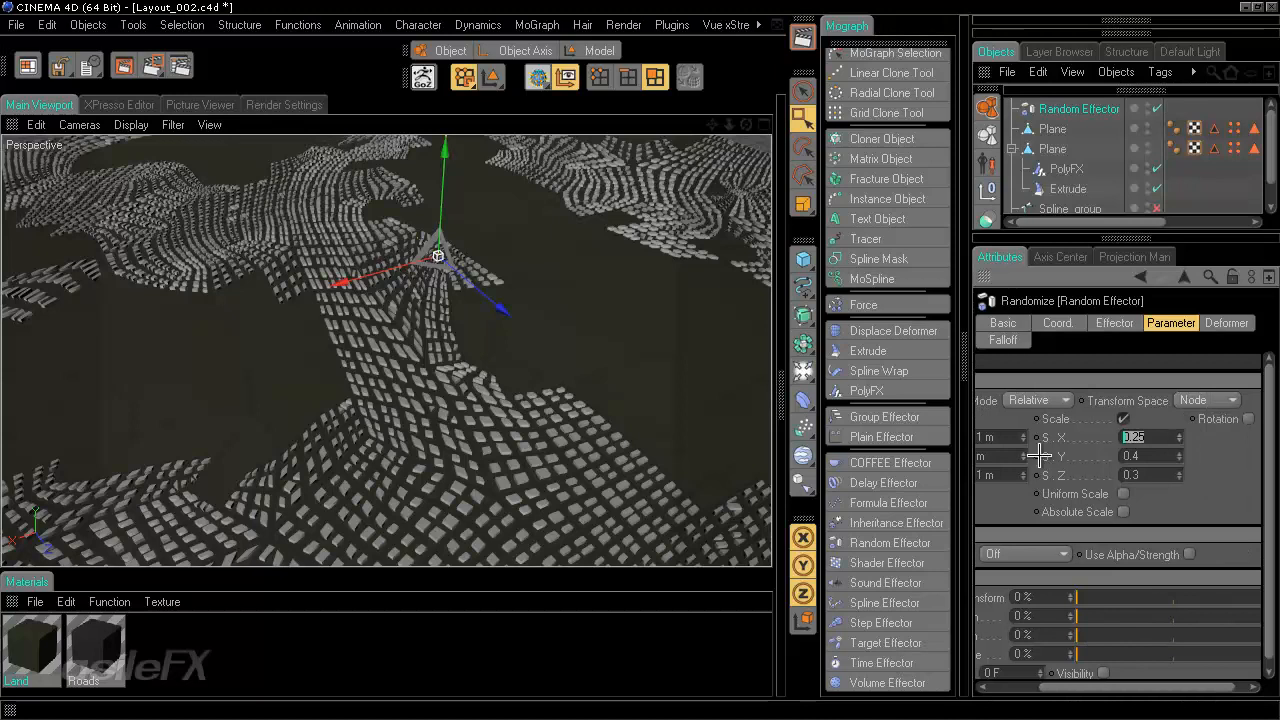
left_click(1140, 437)
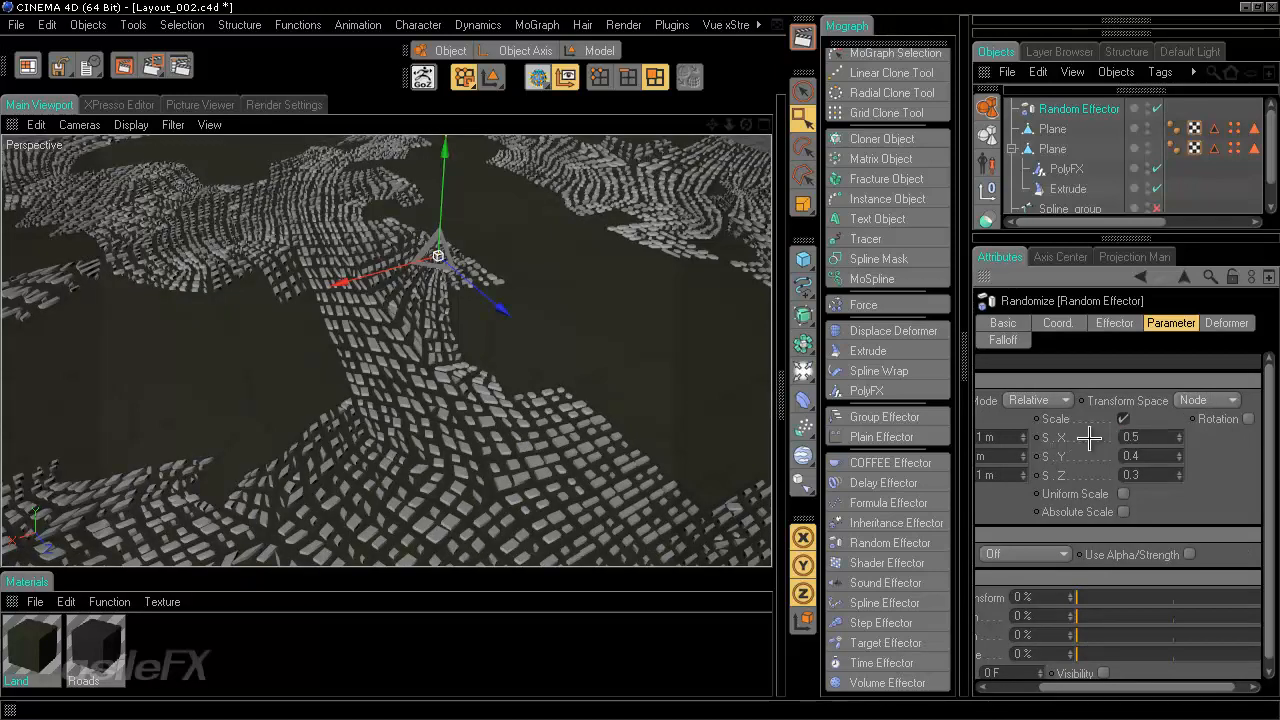
Step: Try a minimum of 0% on the Random effector, and settle on -50%
left_click(1114, 322)
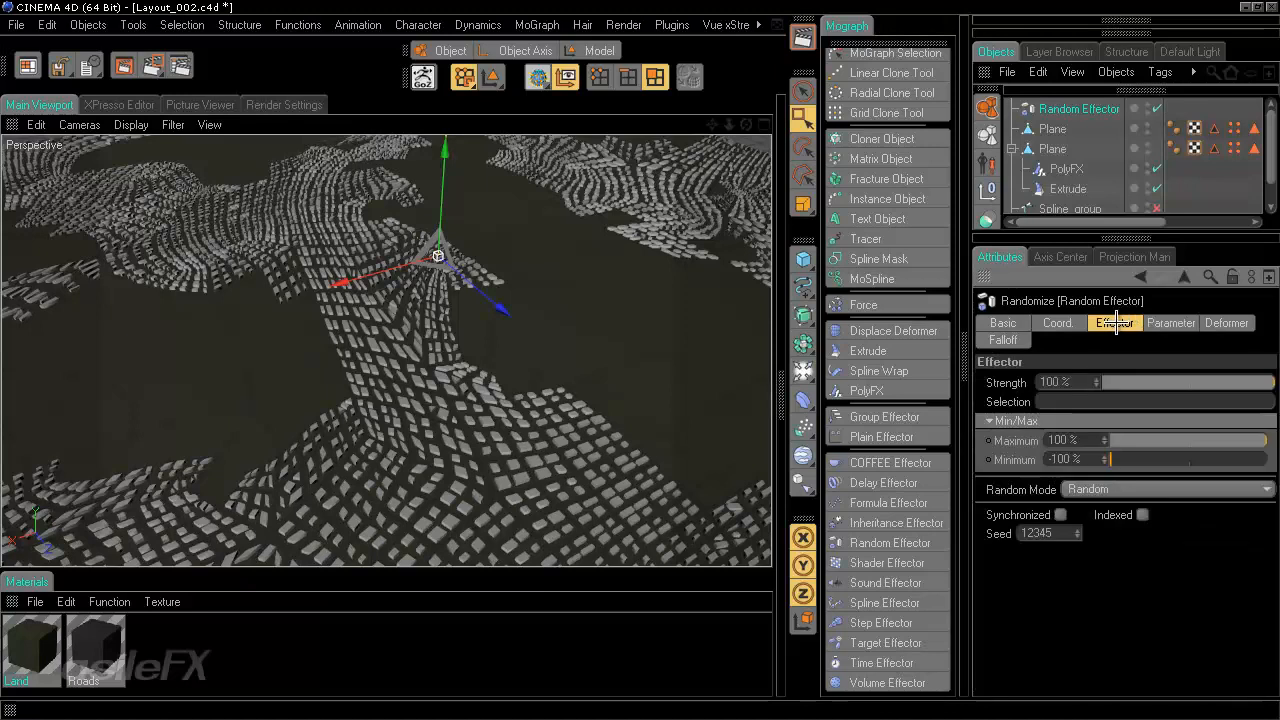
left_click(1102, 456)
type("0")
left_click_drag(1075, 456, 959, 468)
key("Return")
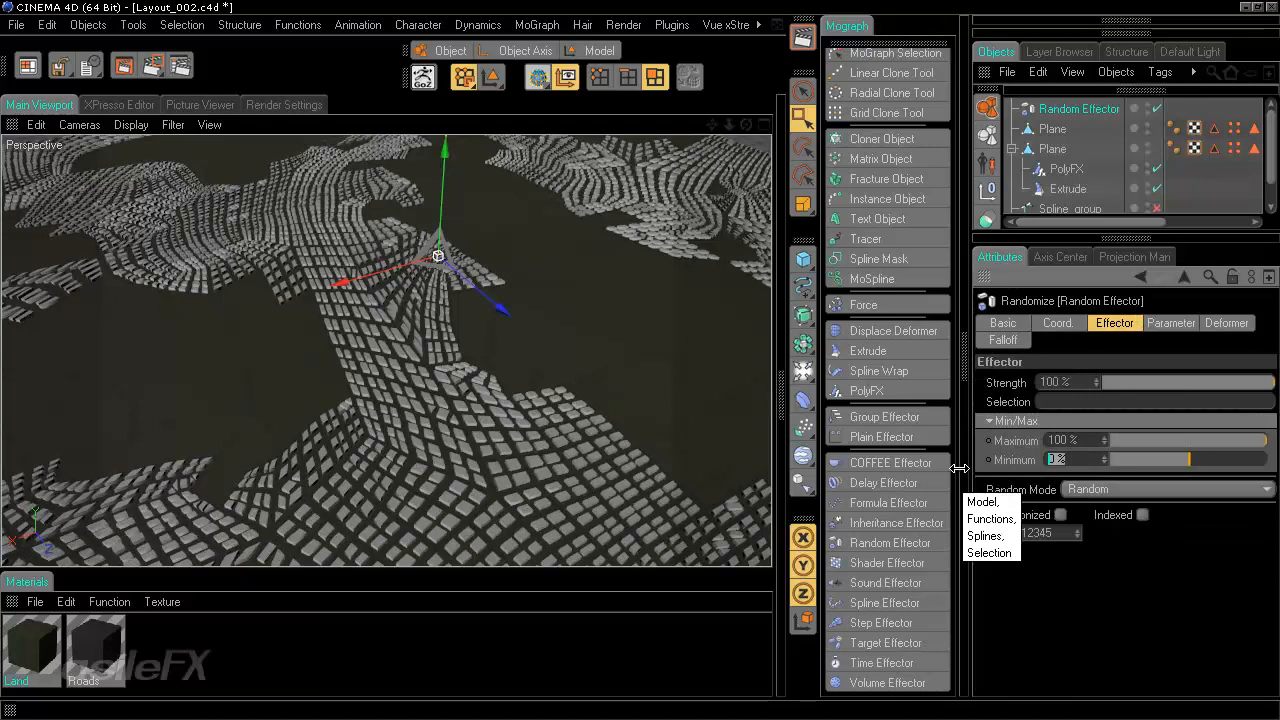
key("BackSpace")
type("-50")
key("Return")
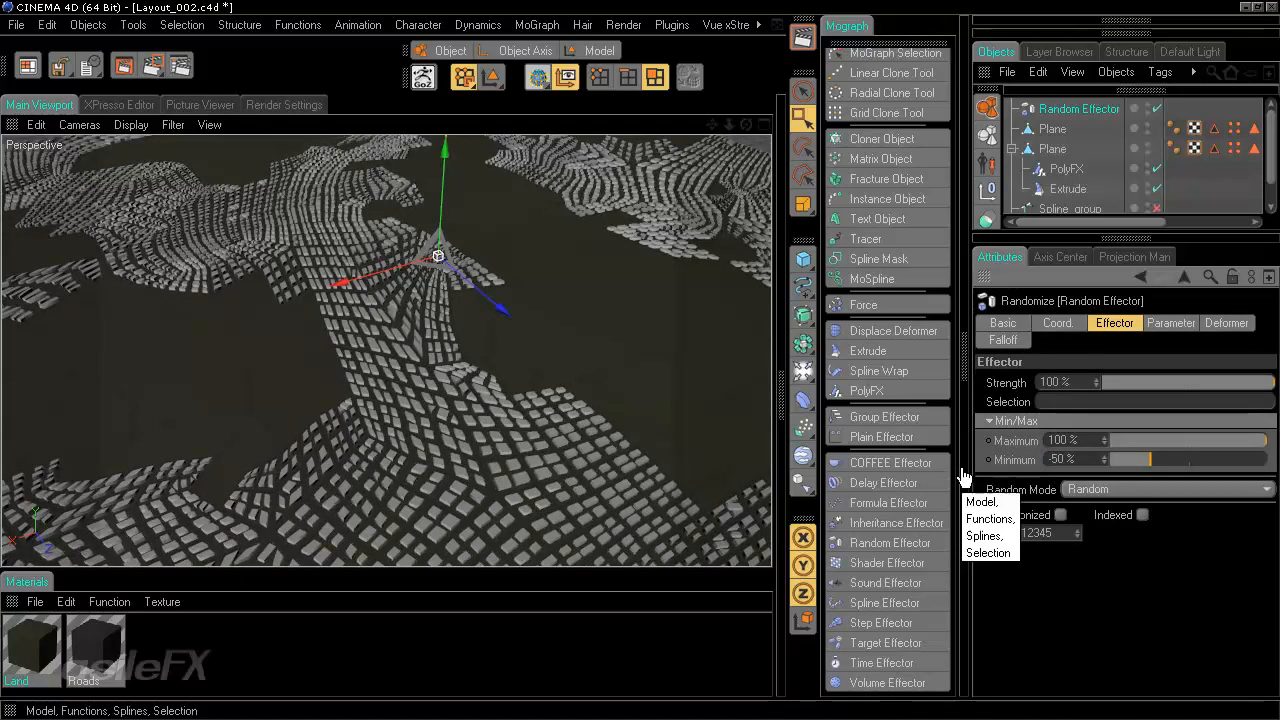
Step: Set the Extrude deformer on the split-off Plane to 6 extrusion steps
left_click_drag(595, 295, 641, 359, "alt")
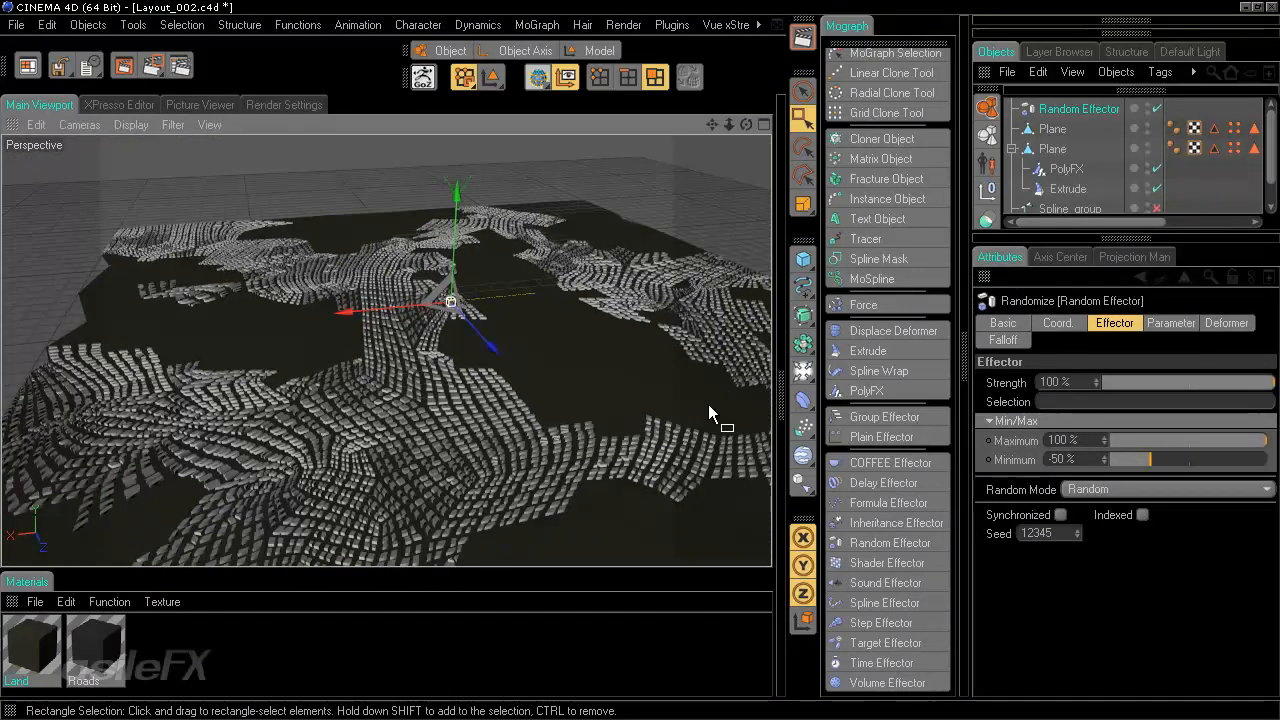
left_click_drag(424, 353, 573, 286, "alt")
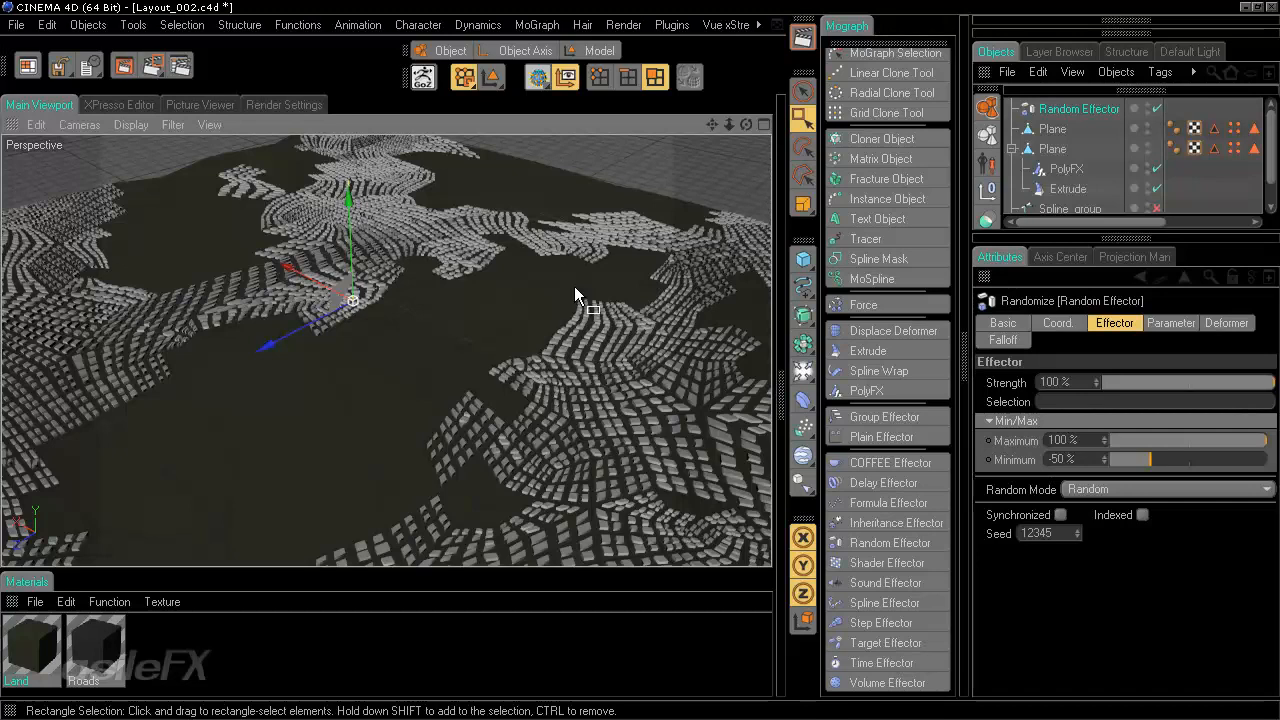
right_click_drag(574, 286, 533, 286, "alt")
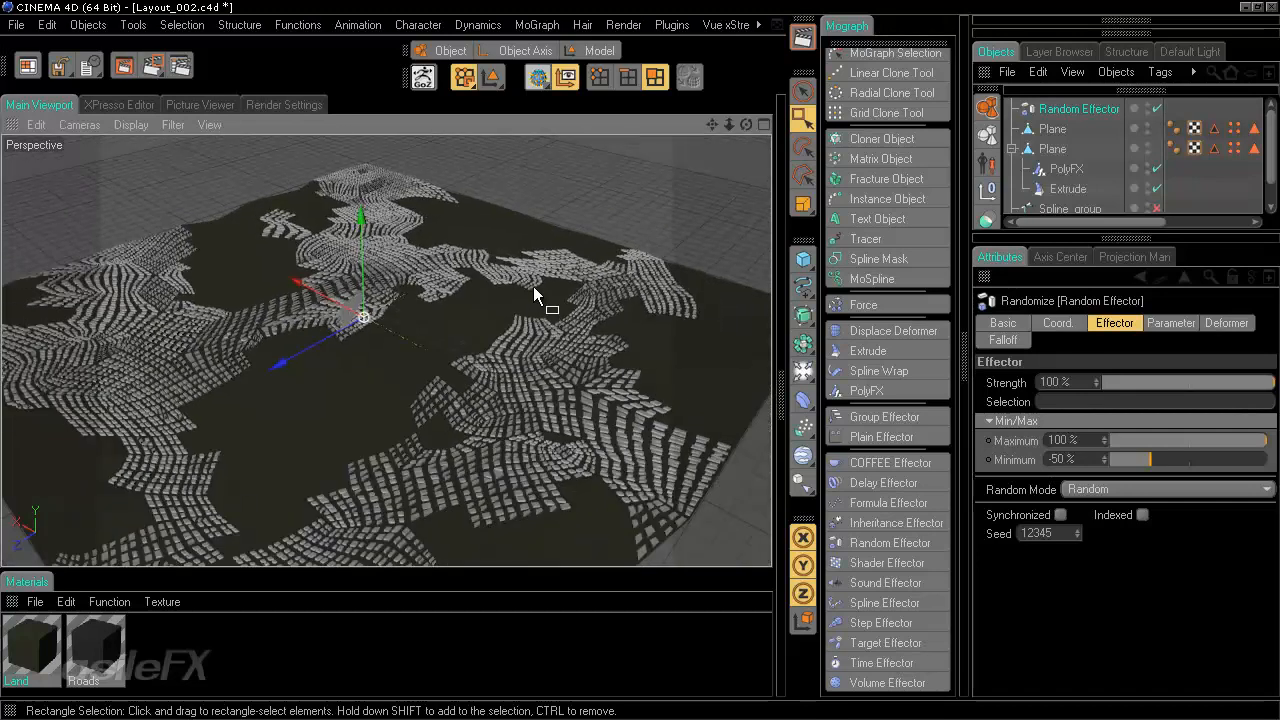
left_click_drag(533, 286, 640, 362, "alt")
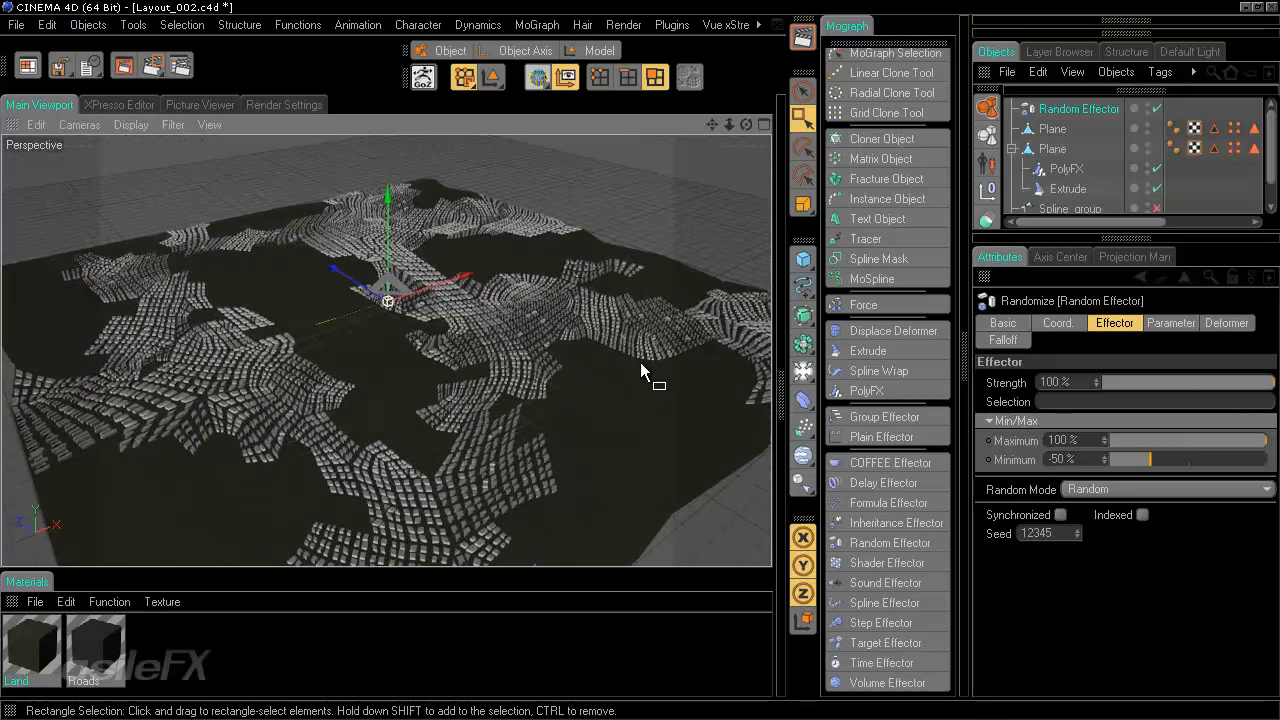
left_click(1165, 322)
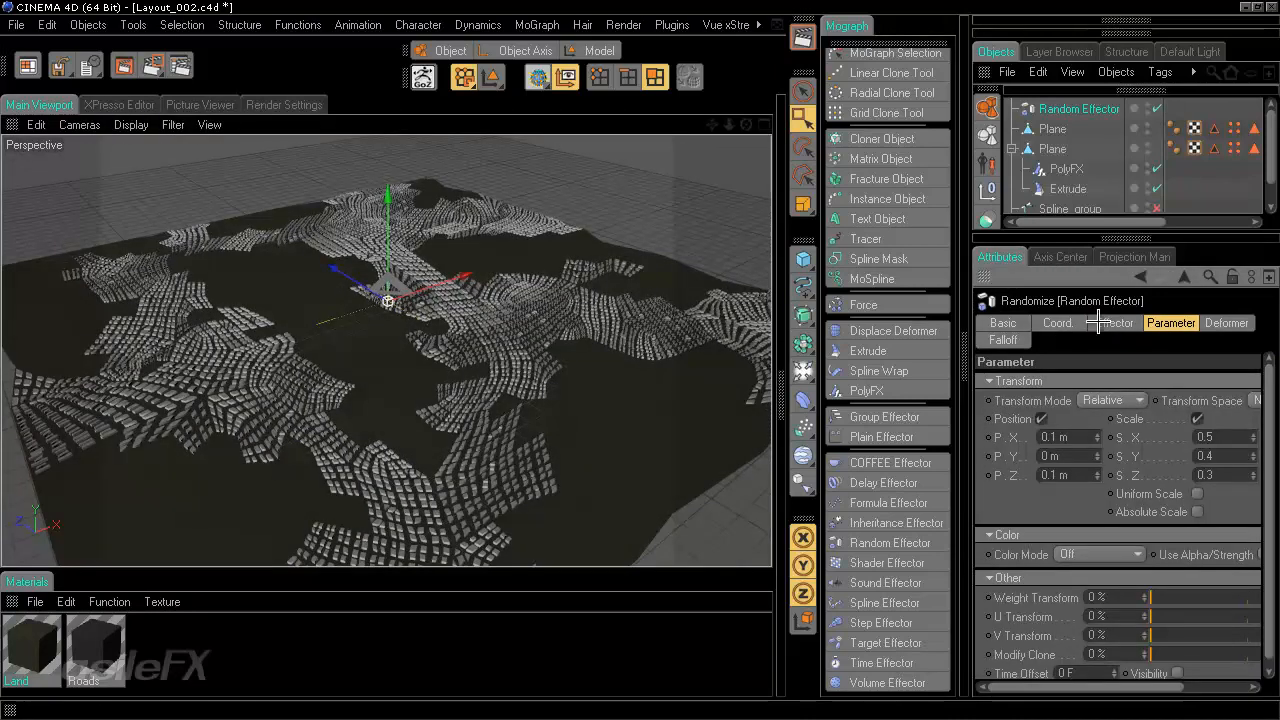
left_click(1067, 190)
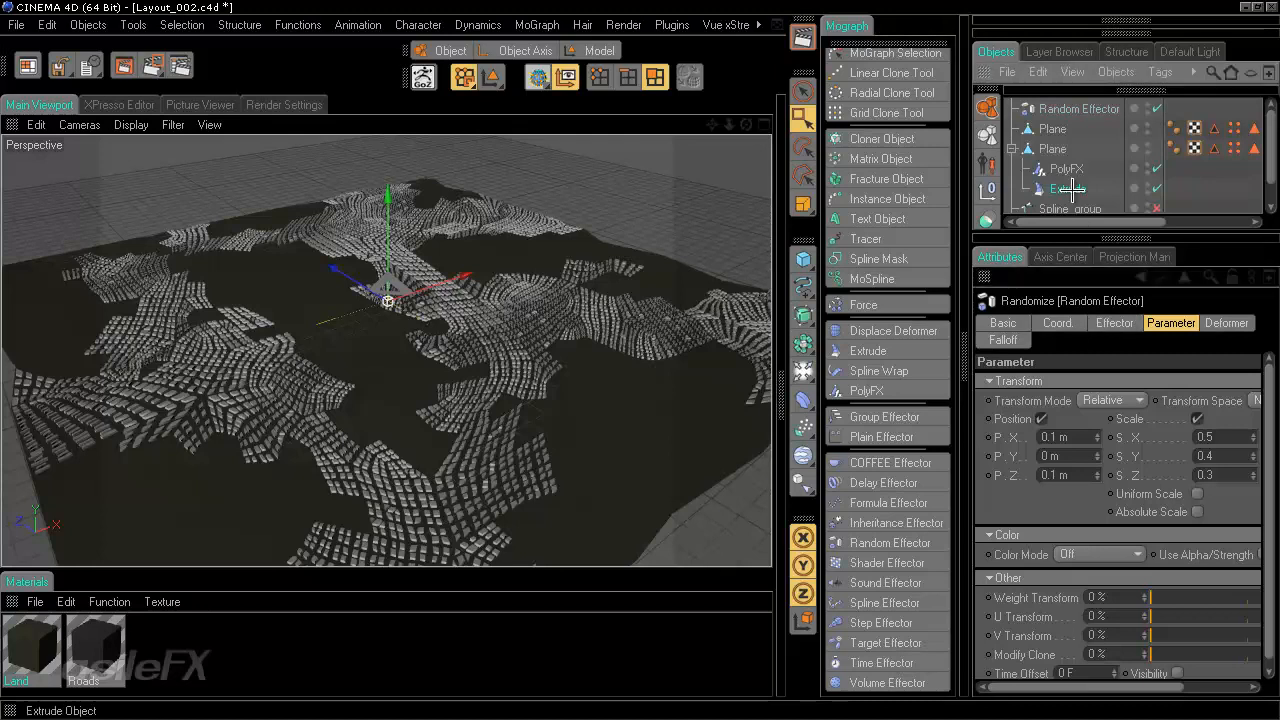
left_click(1111, 323)
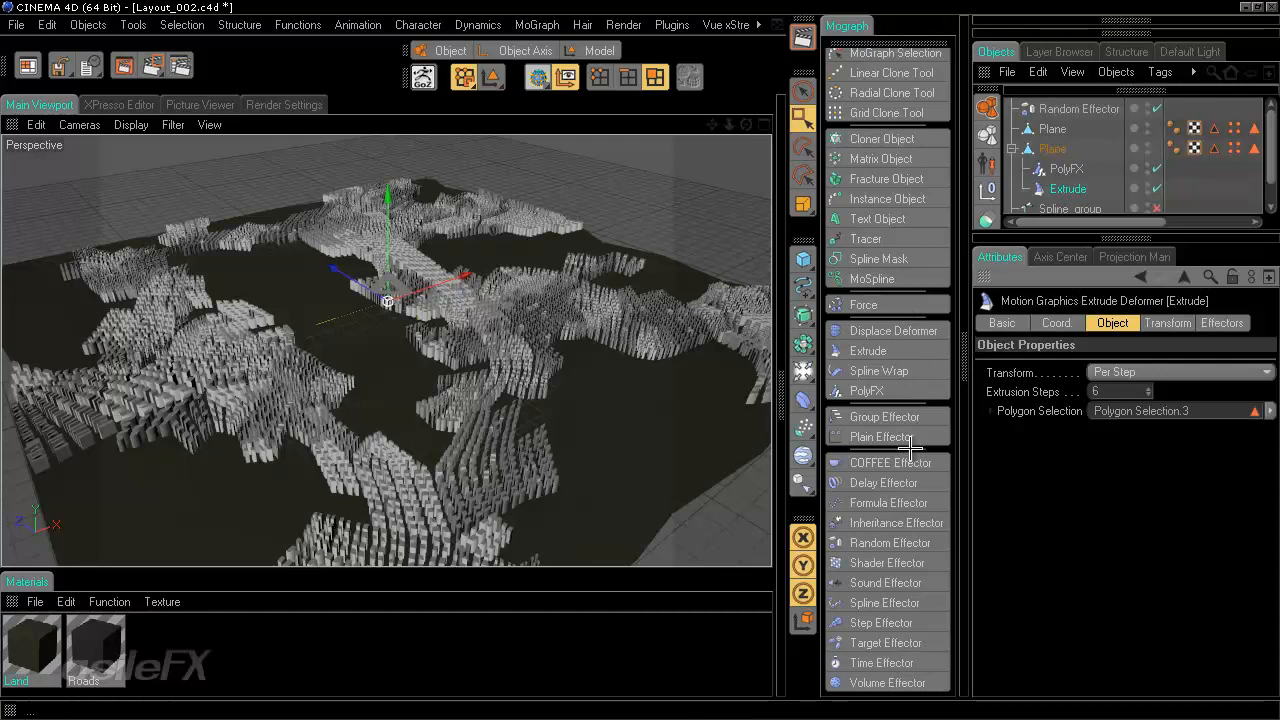
Step: Add a second Random effector to the Extrude deformer, disabling its position variation and enabling Visibility
left_click(902, 543)
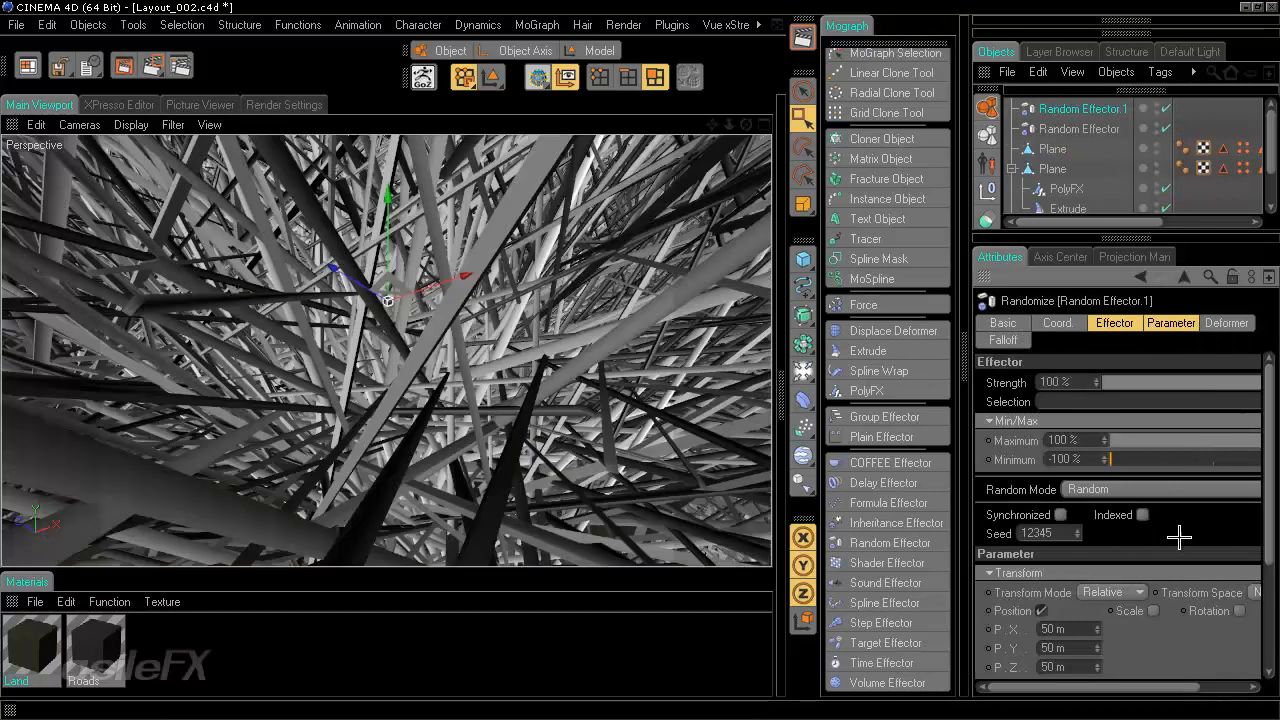
left_click(1041, 610)
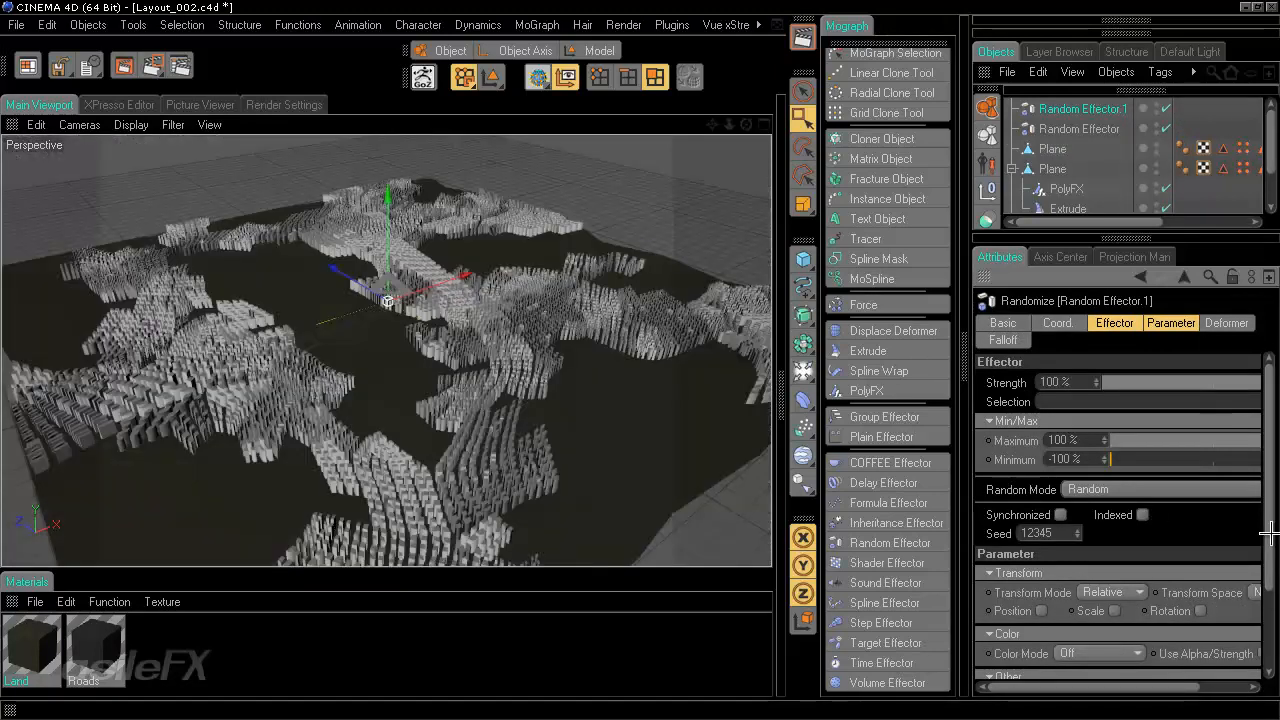
left_click_drag(1268, 534, 1271, 674)
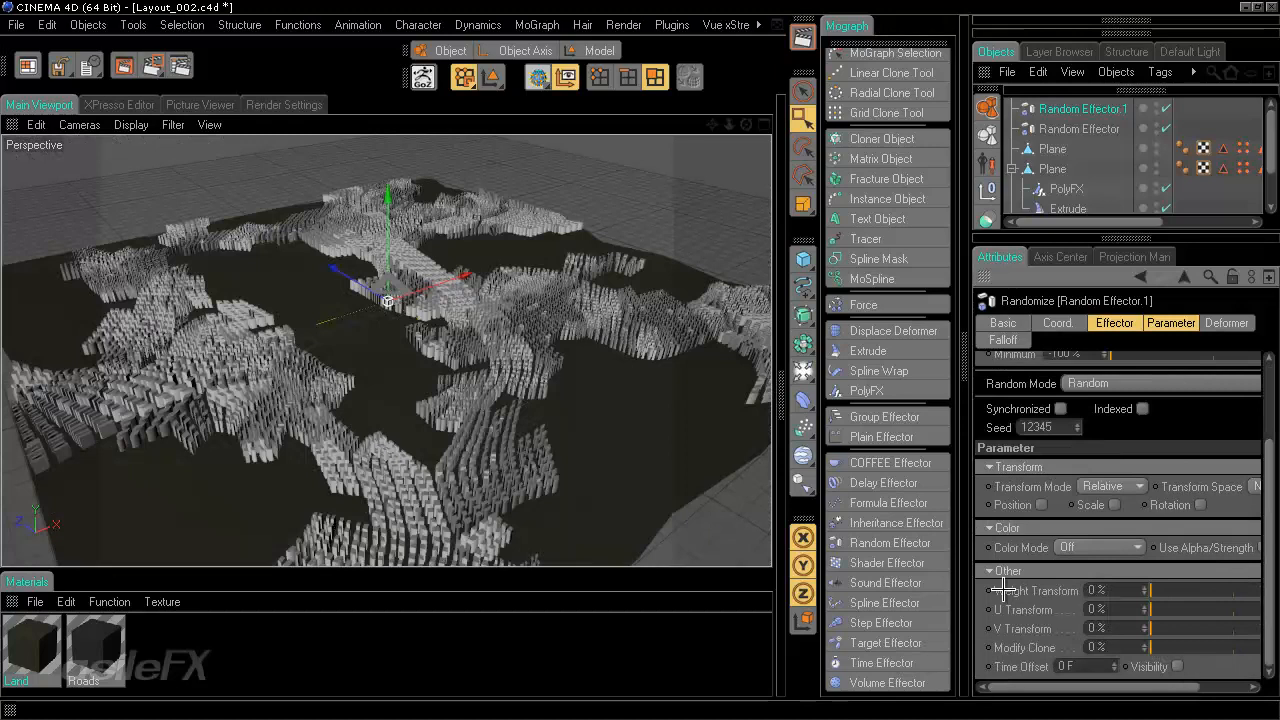
left_click(1177, 667)
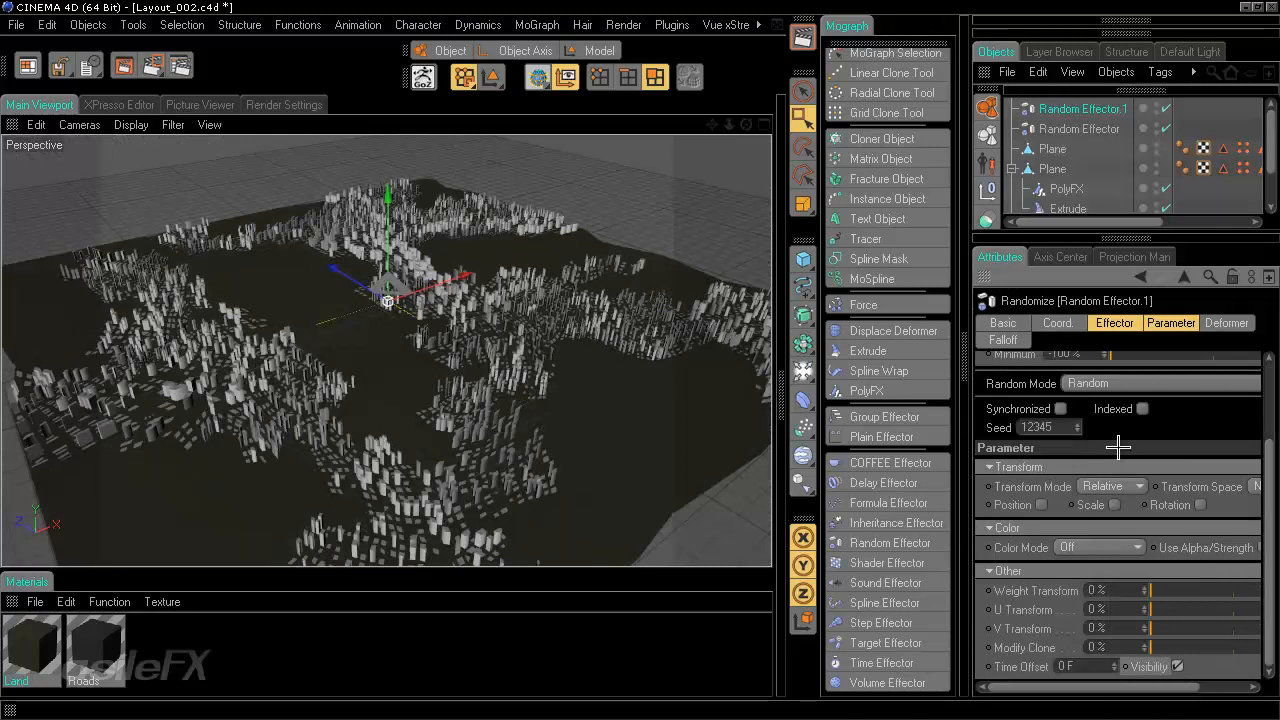
Step: Set the second Random effector's minimum to 1% and its random mode to Noise
left_click(1110, 324)
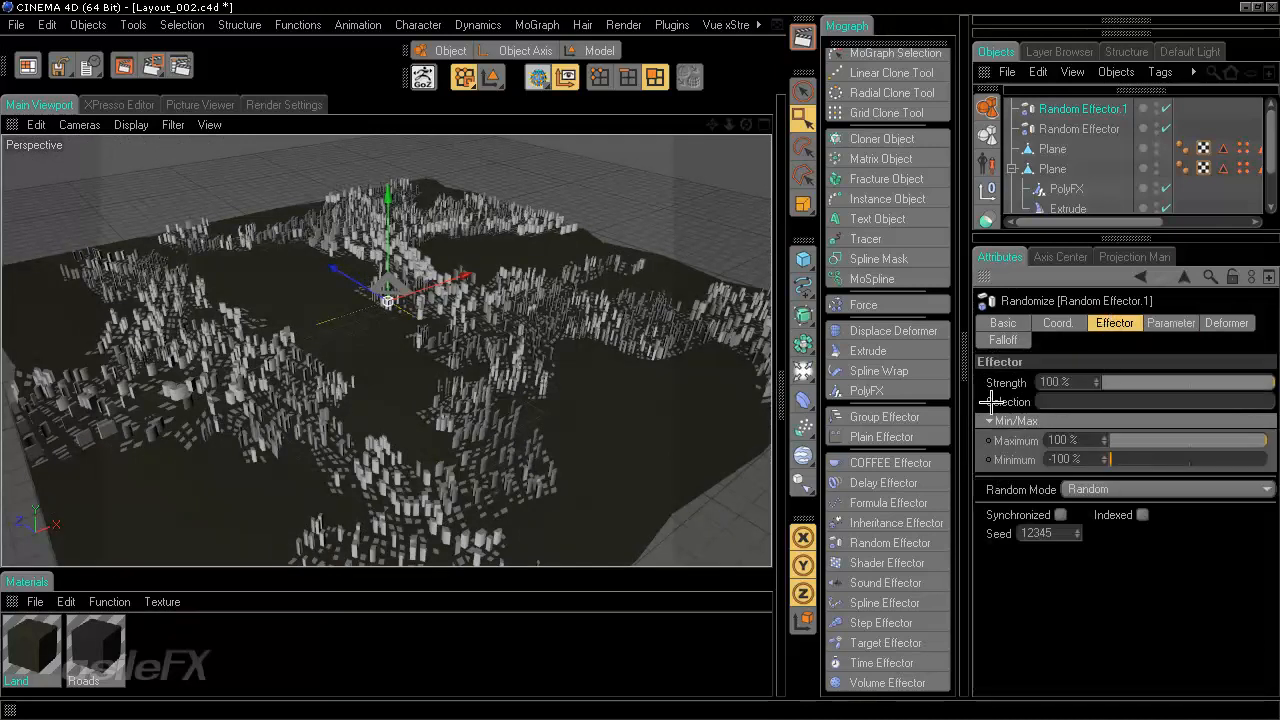
left_click(1190, 463)
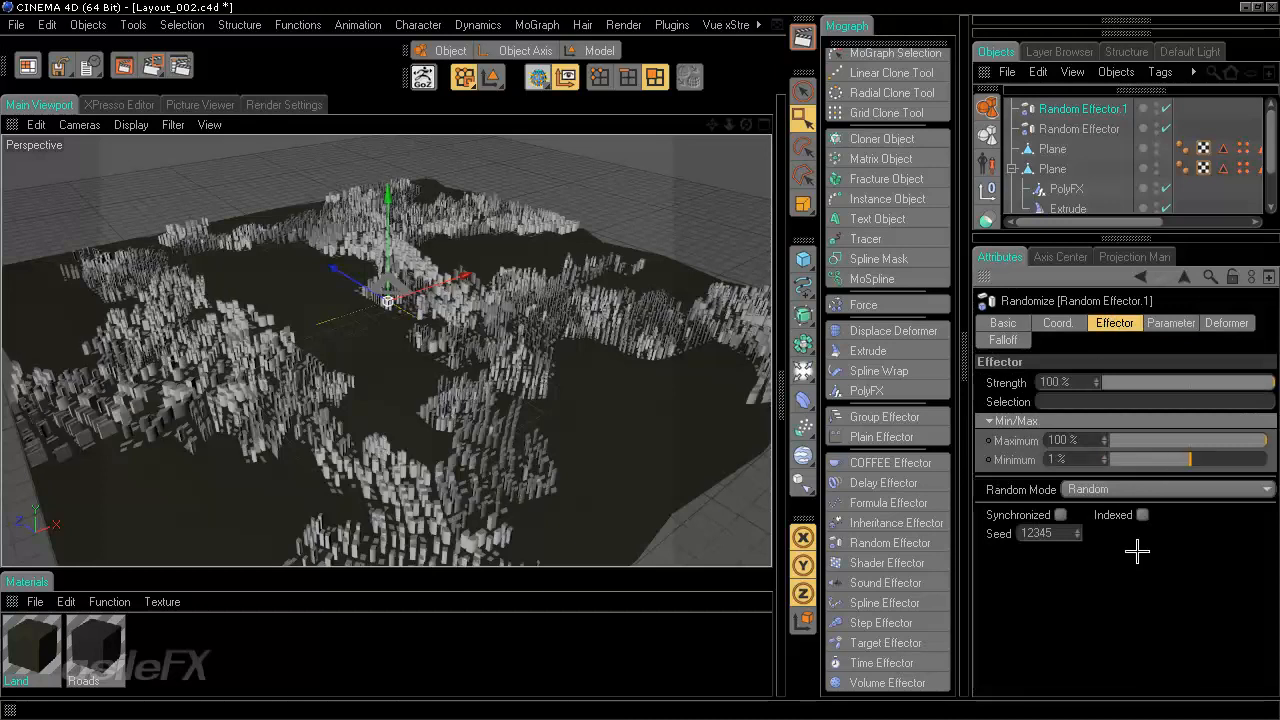
left_click(1150, 491)
left_click(1141, 547)
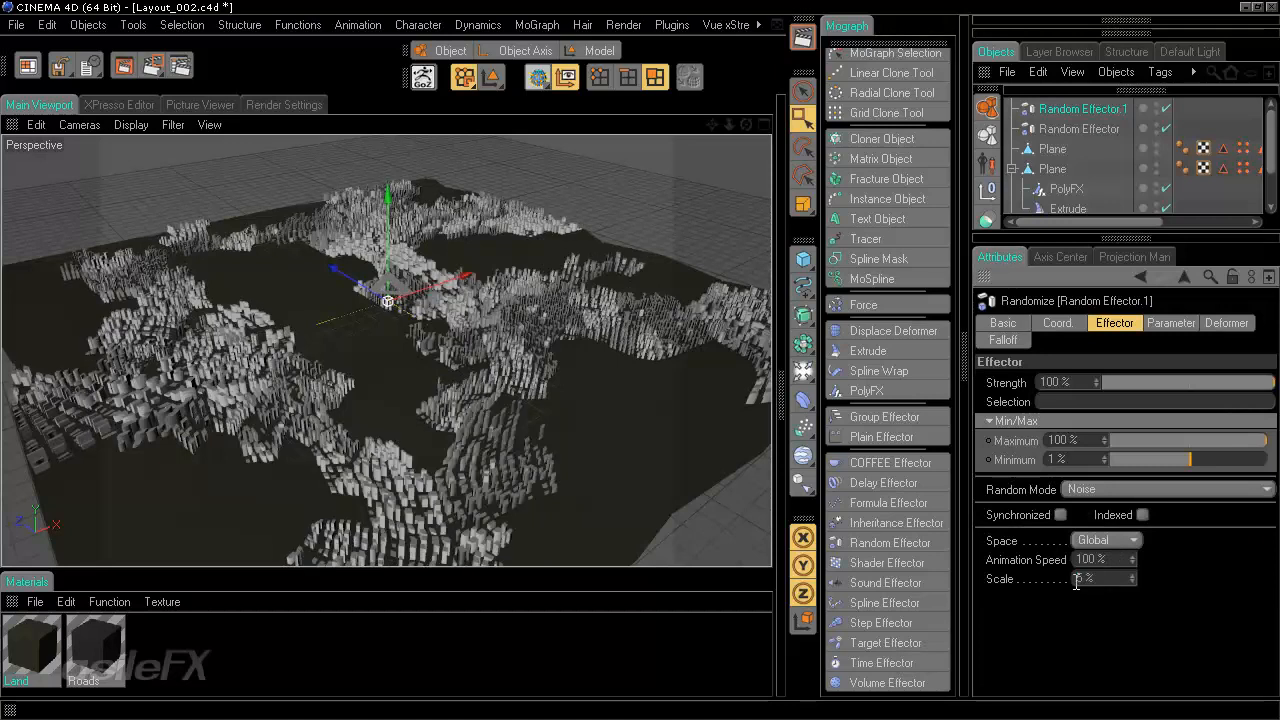
Step: Set the second Random effector's noise animation speed to 0% and its noise scale to 2%
double_click(1126, 559)
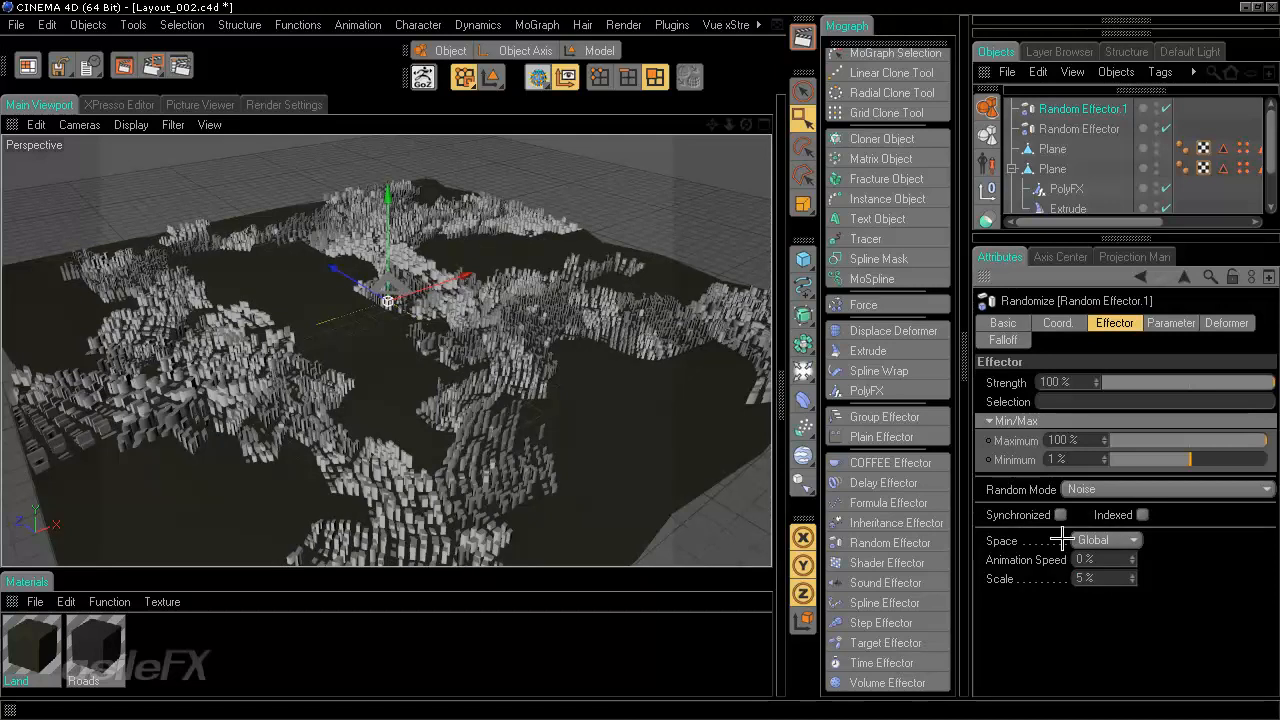
left_click_drag(1101, 579, 941, 563)
type("6")
key("Return")
left_click_drag(1107, 579, 1068, 571)
type("2")
key("Return")
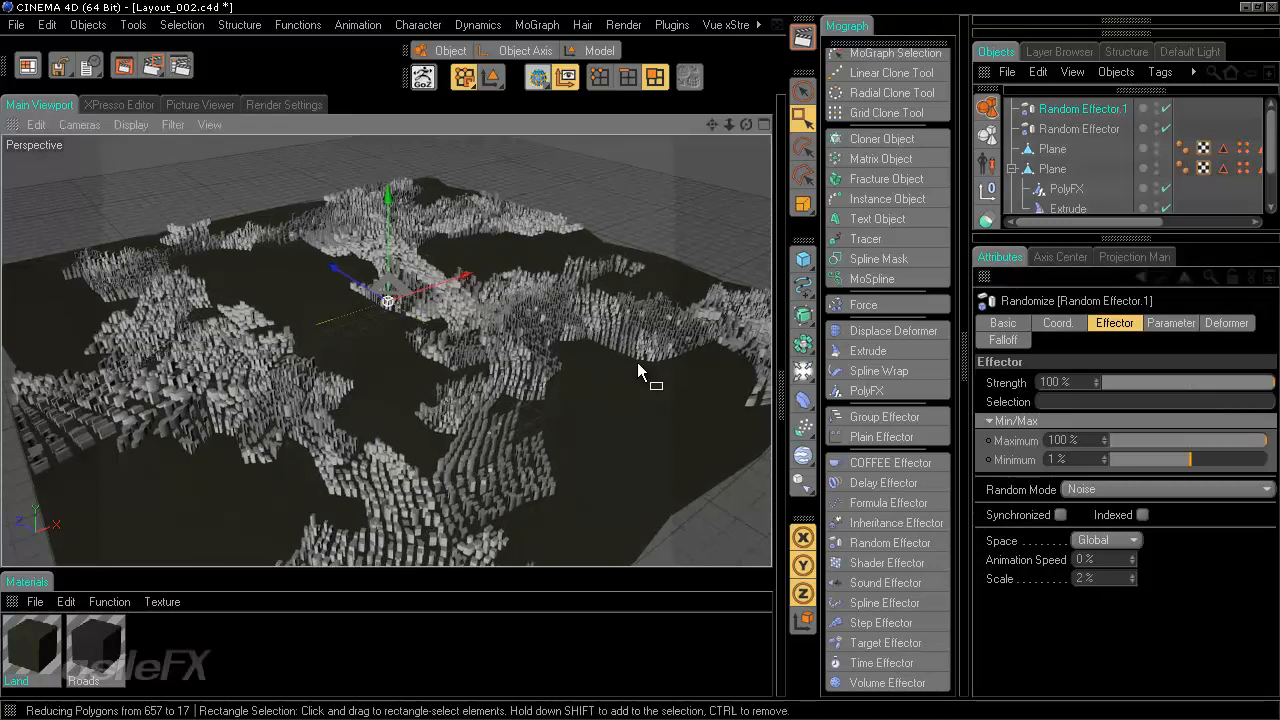
Step: Set the phong angle of the extruded Plane's Phong tag to 5°
mouse_move(637, 362)
left_mouse_down("alt")
mouse_move(588, 378)
mouse_move(638, 350)
mouse_move(591, 259)
mouse_move(651, 357)
mouse_move(648, 320)
mouse_move(639, 362)
mouse_move(622, 356)
mouse_move(637, 357)
left_mouse_up("alt")
middle_click_drag(637, 357, 641, 359, "alt")
right_click_drag(641, 359, 640, 361, "alt")
mouse_move(641, 362)
left_mouse_down("alt")
mouse_move(614, 352)
mouse_move(666, 362)
mouse_move(642, 360)
left_mouse_up("alt")
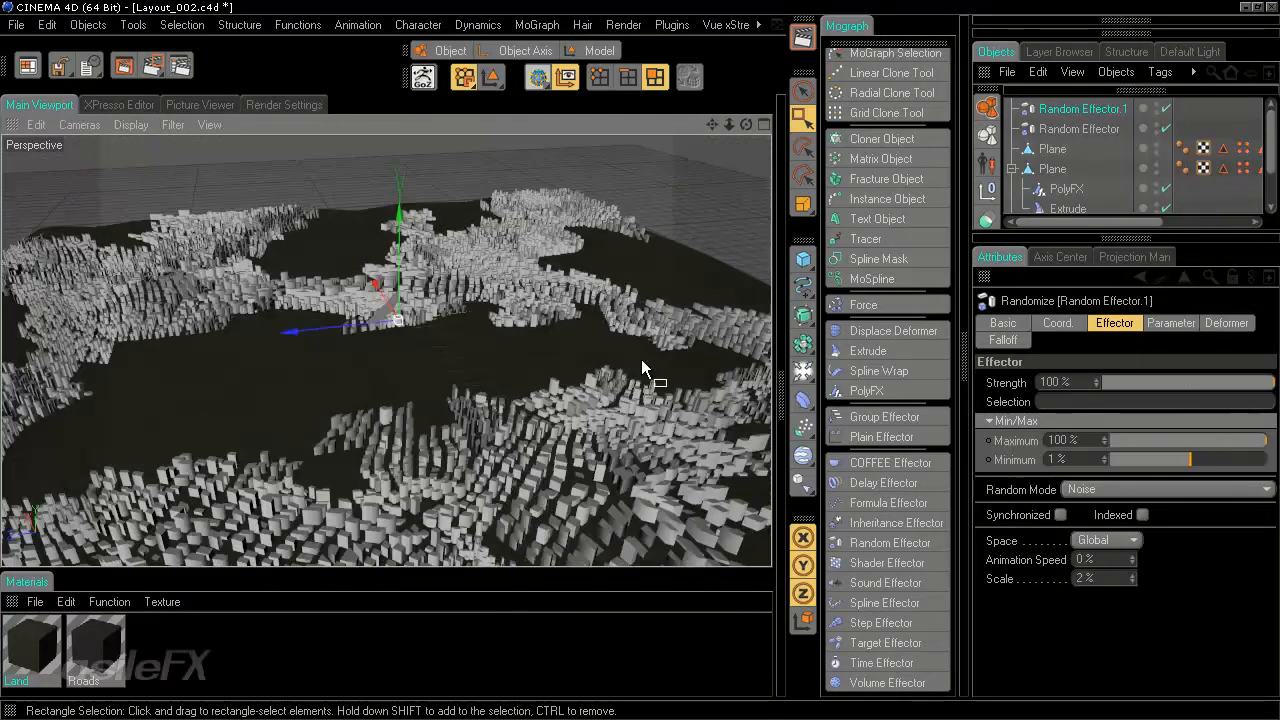
left_click(1183, 167)
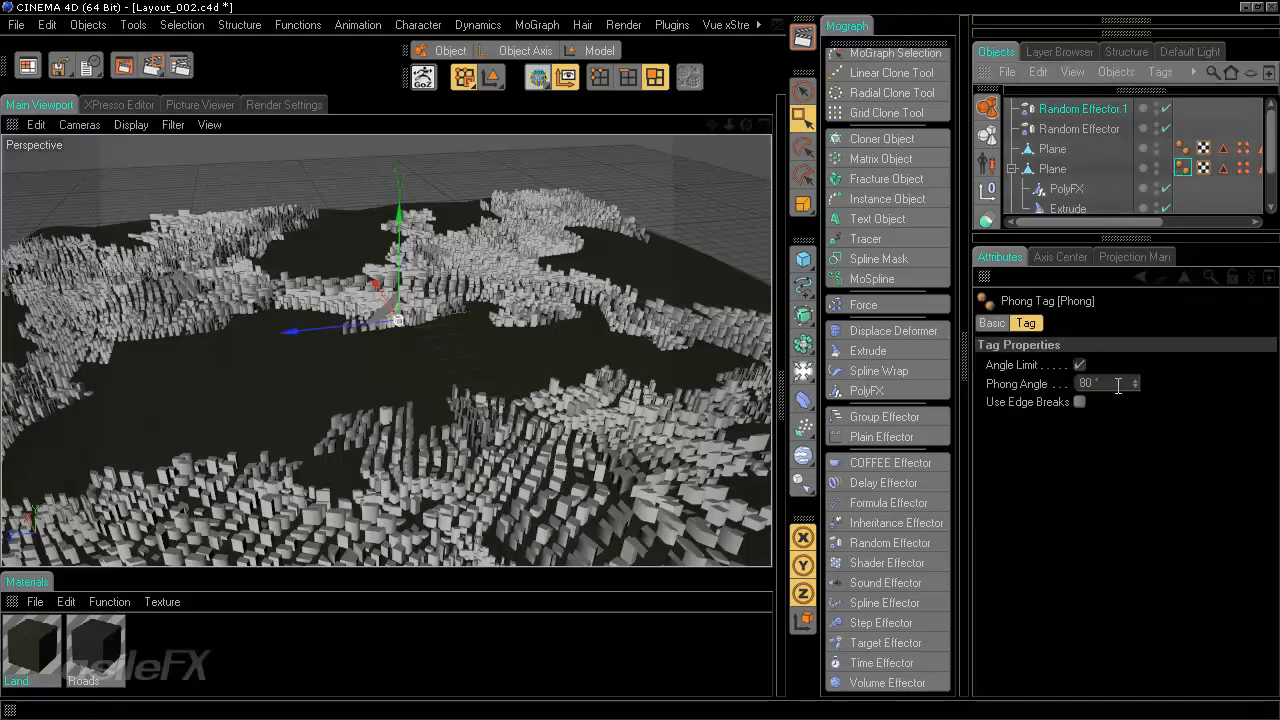
double_click(1118, 386)
type("5")
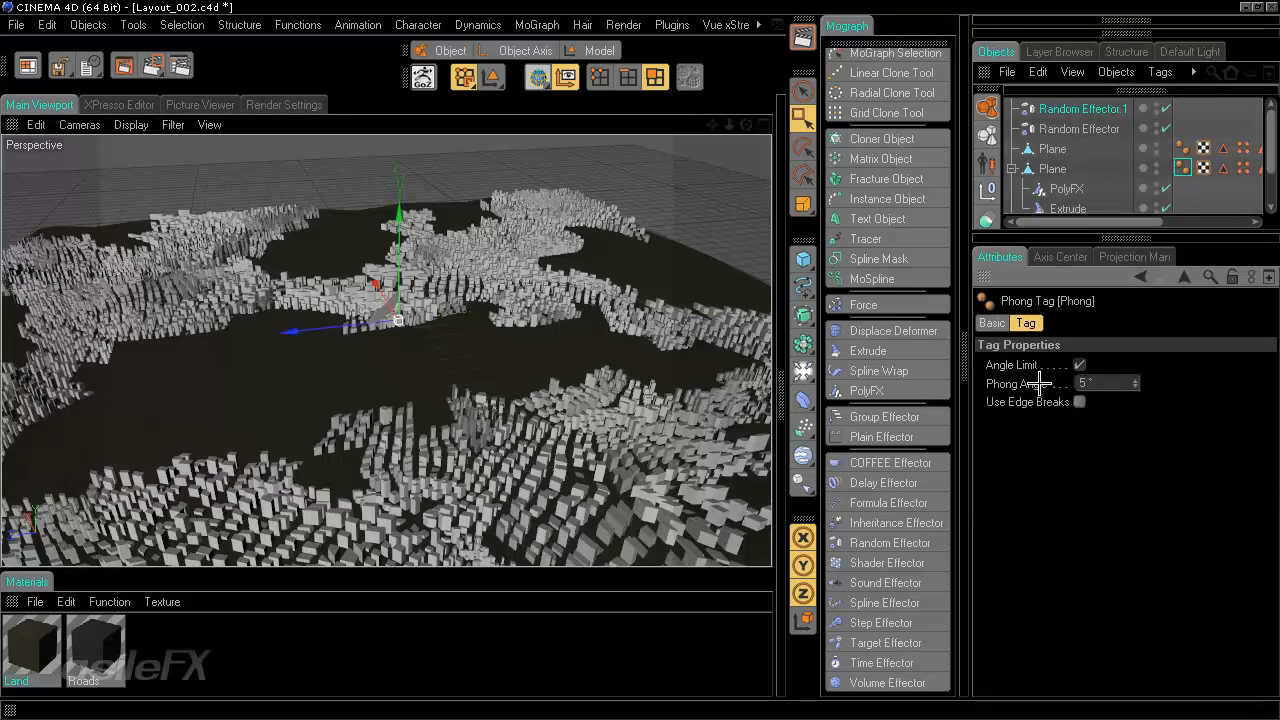
Step: Examine the extruded buildings from several angles and in the four-view layout, and look over the Extrude deformer's transform settings
left_click_drag(584, 378, 640, 361, "alt")
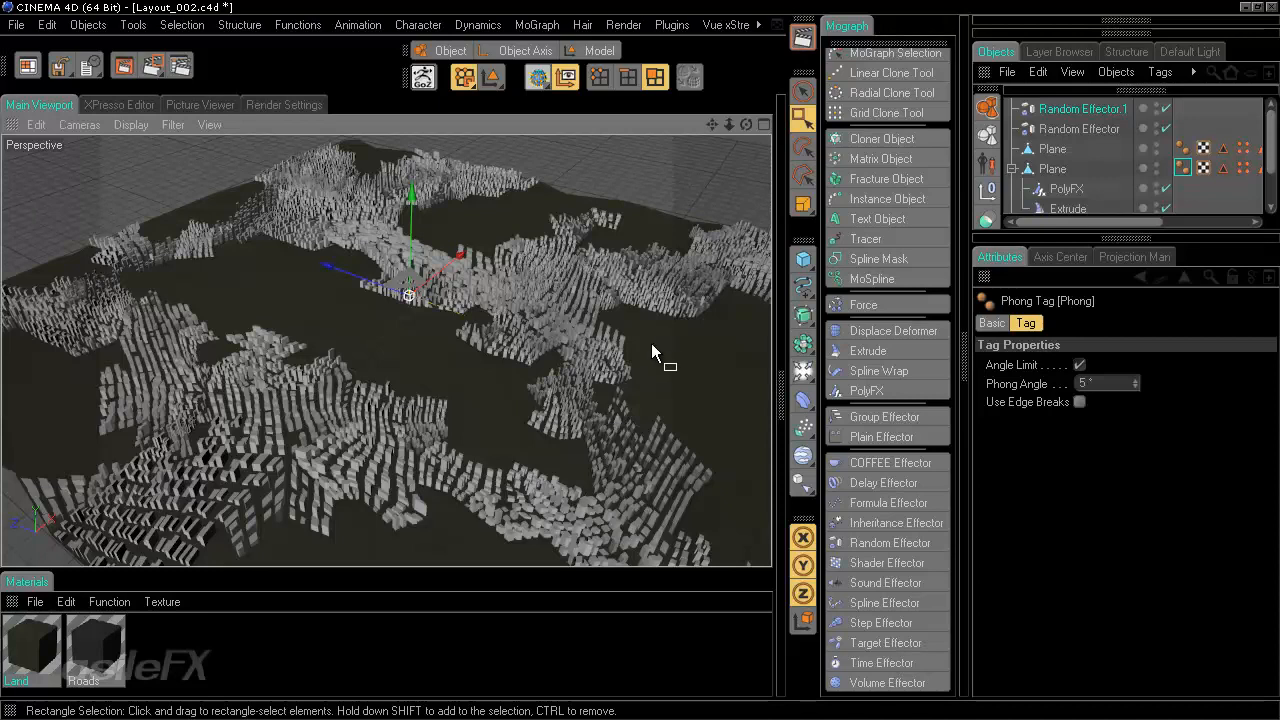
mouse_move(651, 343)
left_mouse_down("alt")
mouse_move(630, 365)
mouse_move(631, 345)
mouse_move(653, 363)
left_mouse_up("alt")
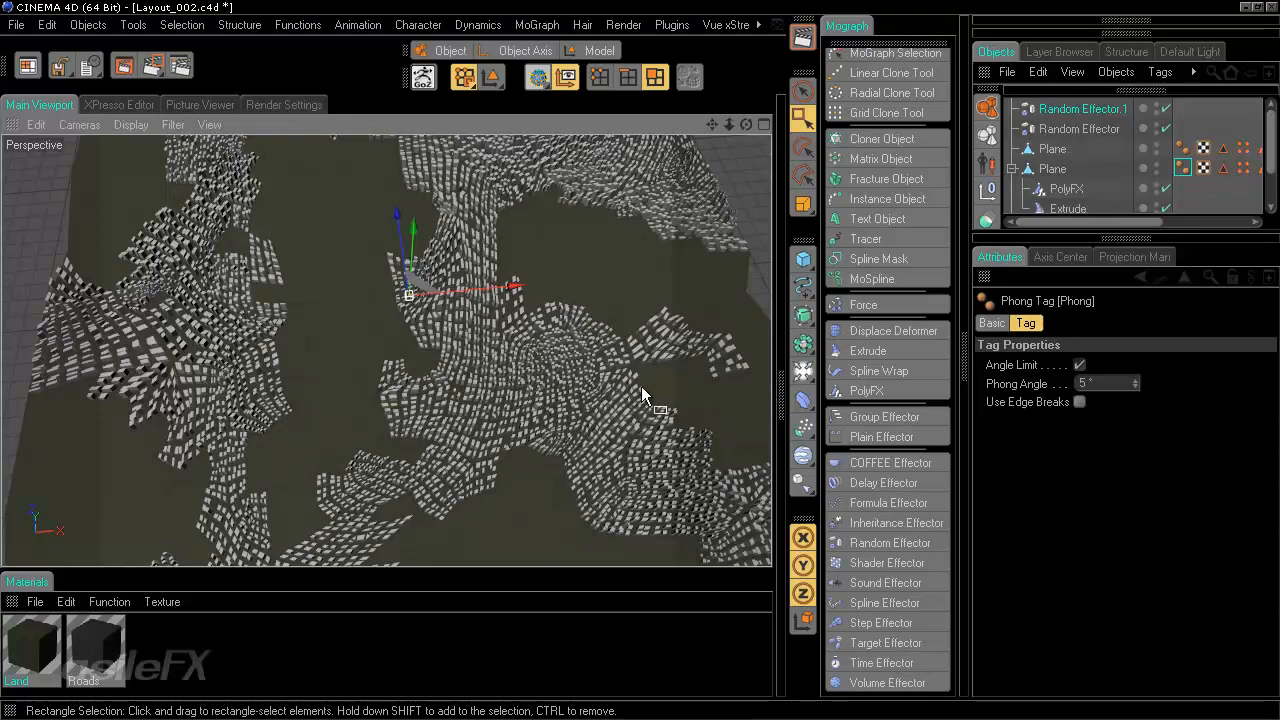
left_click_drag(667, 375, 638, 356, "alt")
right_click_drag(638, 356, 485, 334, "alt")
left_click_drag(485, 334, 640, 357, "alt")
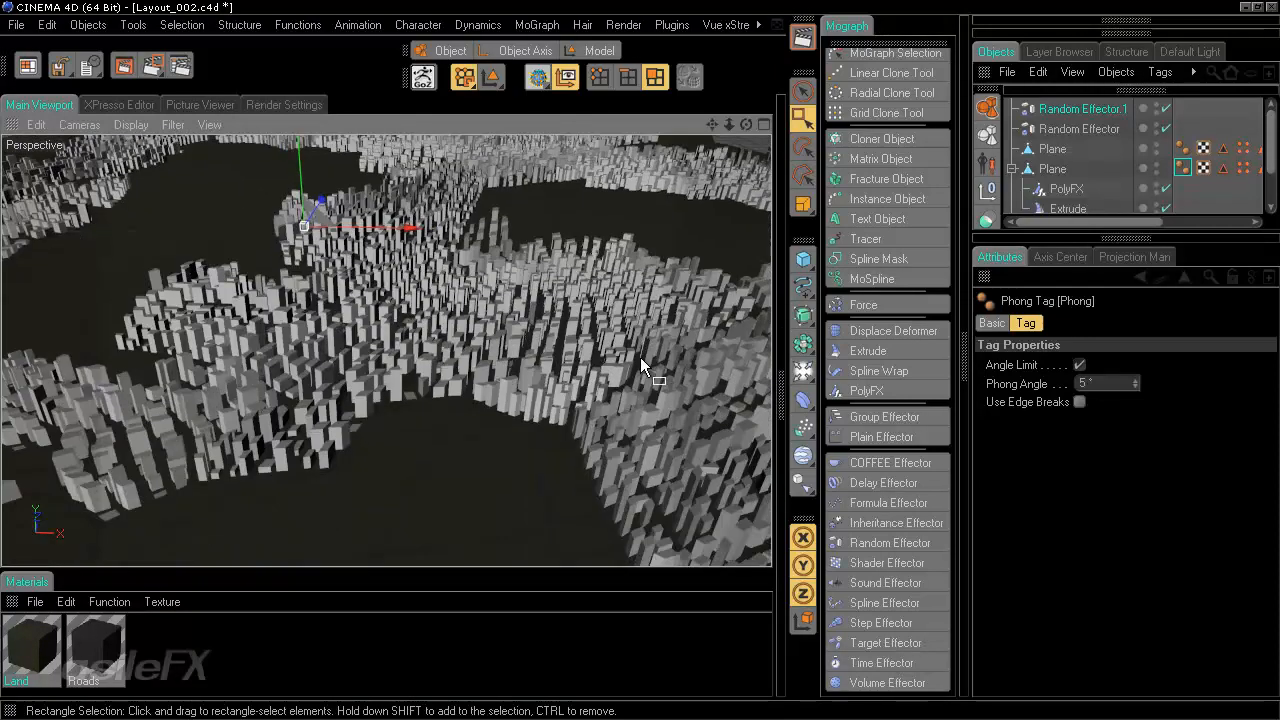
left_click(1068, 206)
left_click(1167, 323)
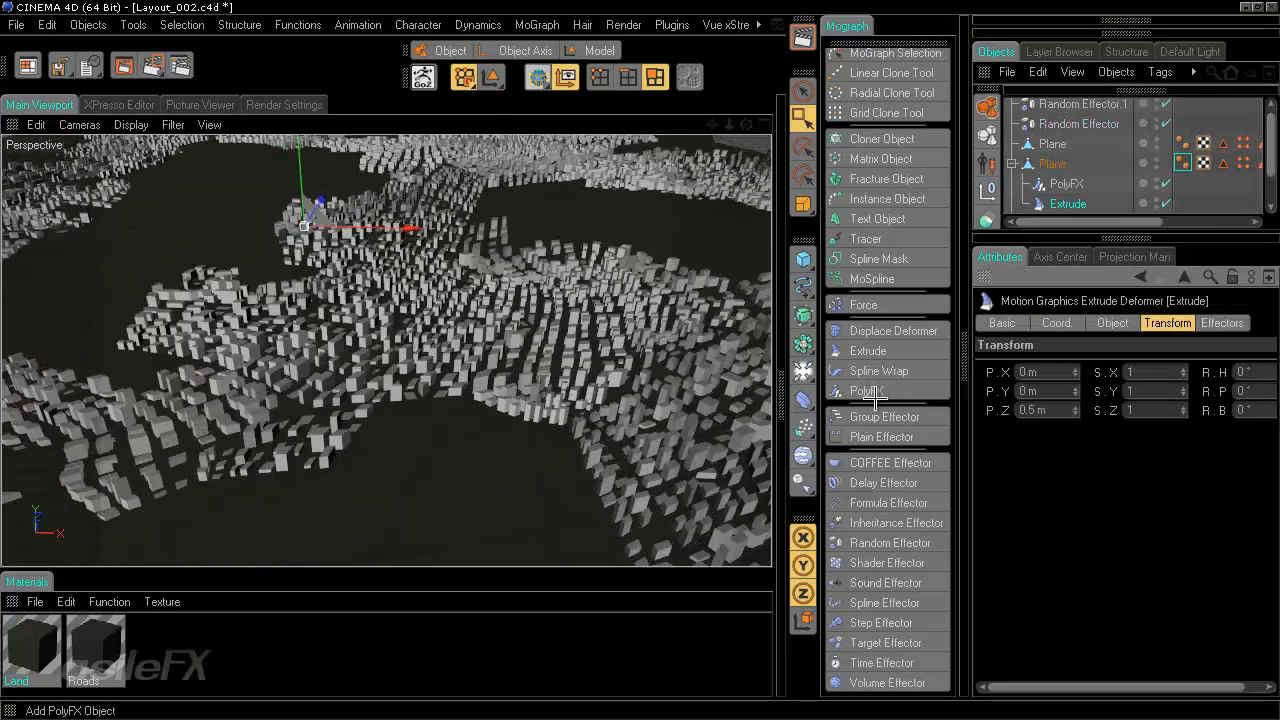
middle_click_drag(646, 359, 704, 387, "alt")
scroll(646, 359, "down", 10)
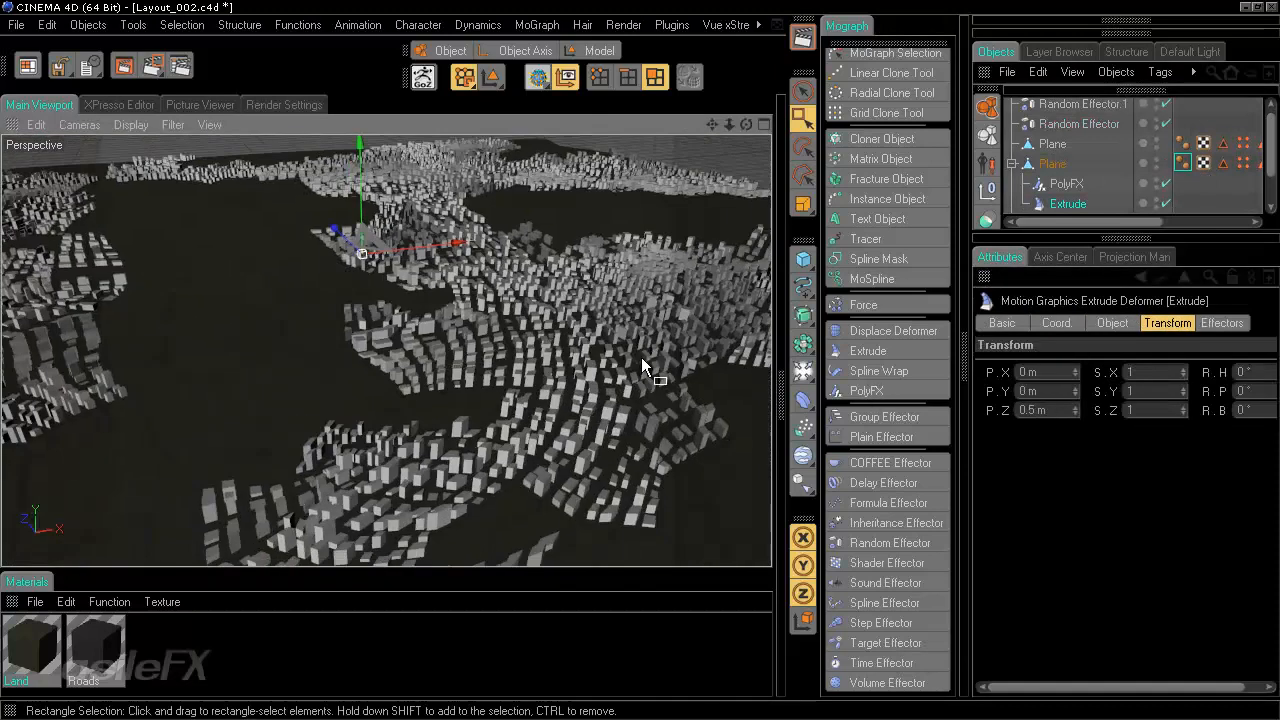
left_click_drag(432, 334, 639, 359, "alt")
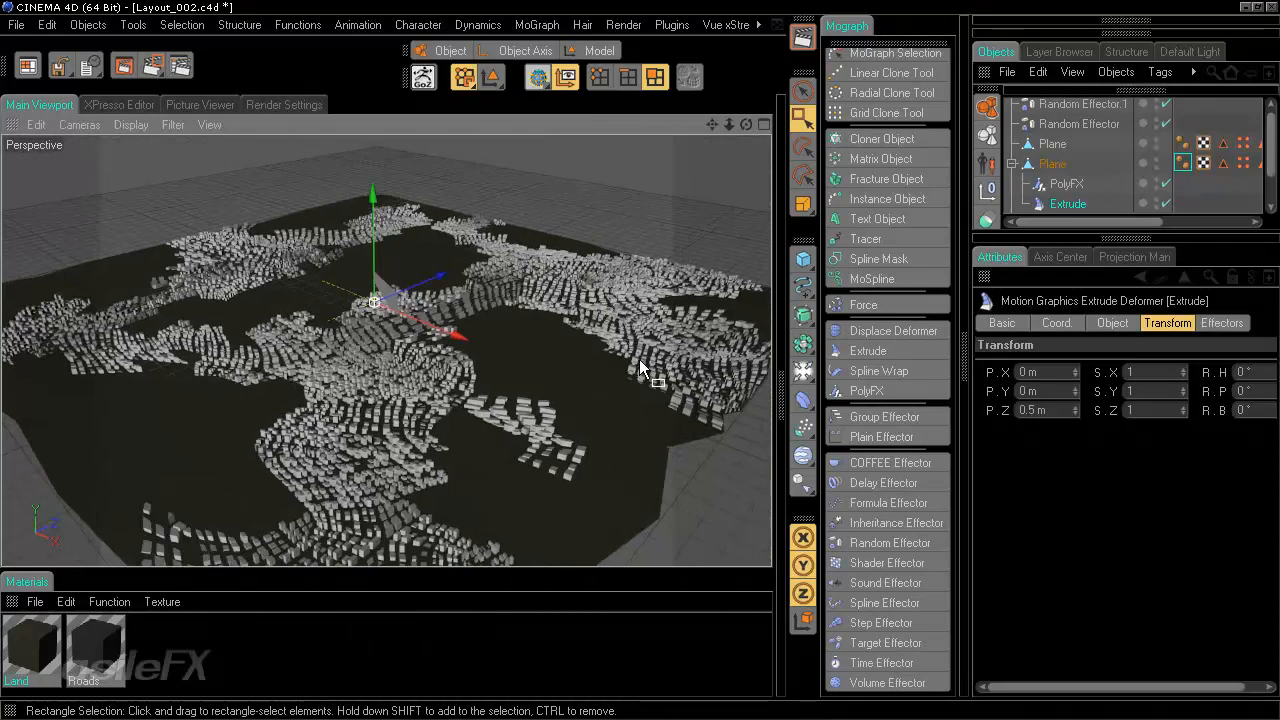
middle_click(594, 230)
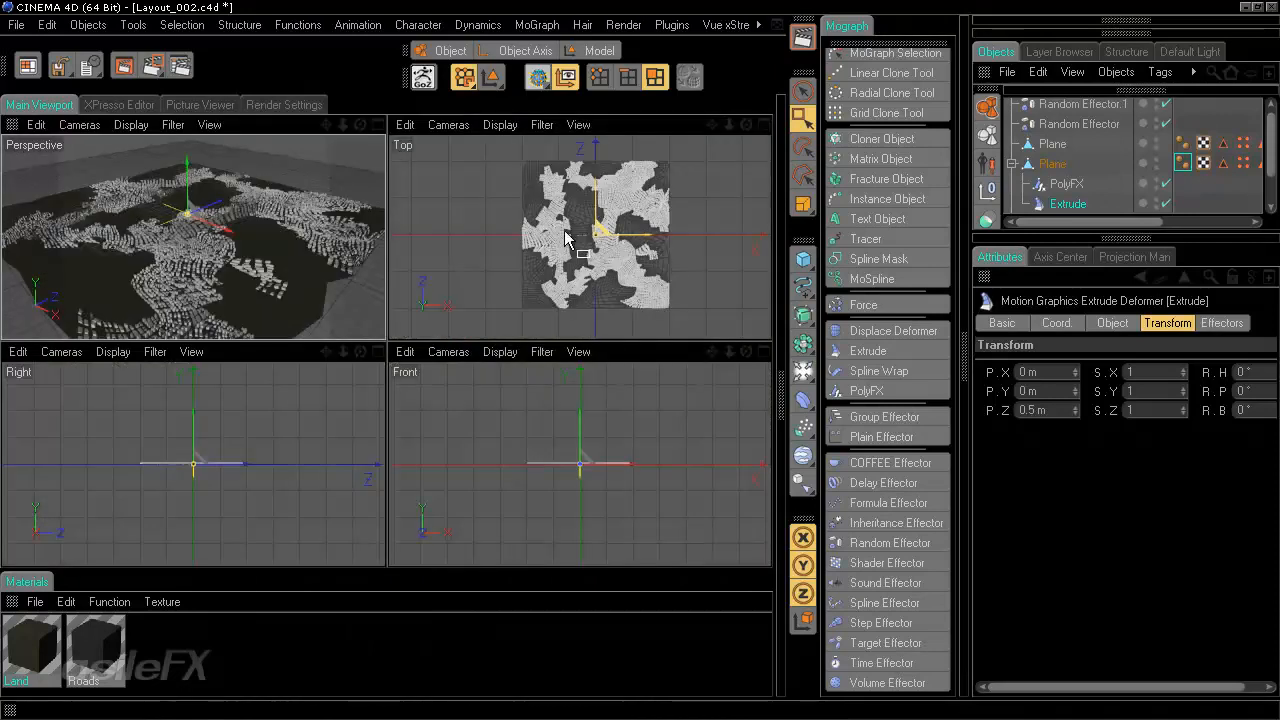
middle_click(331, 209)
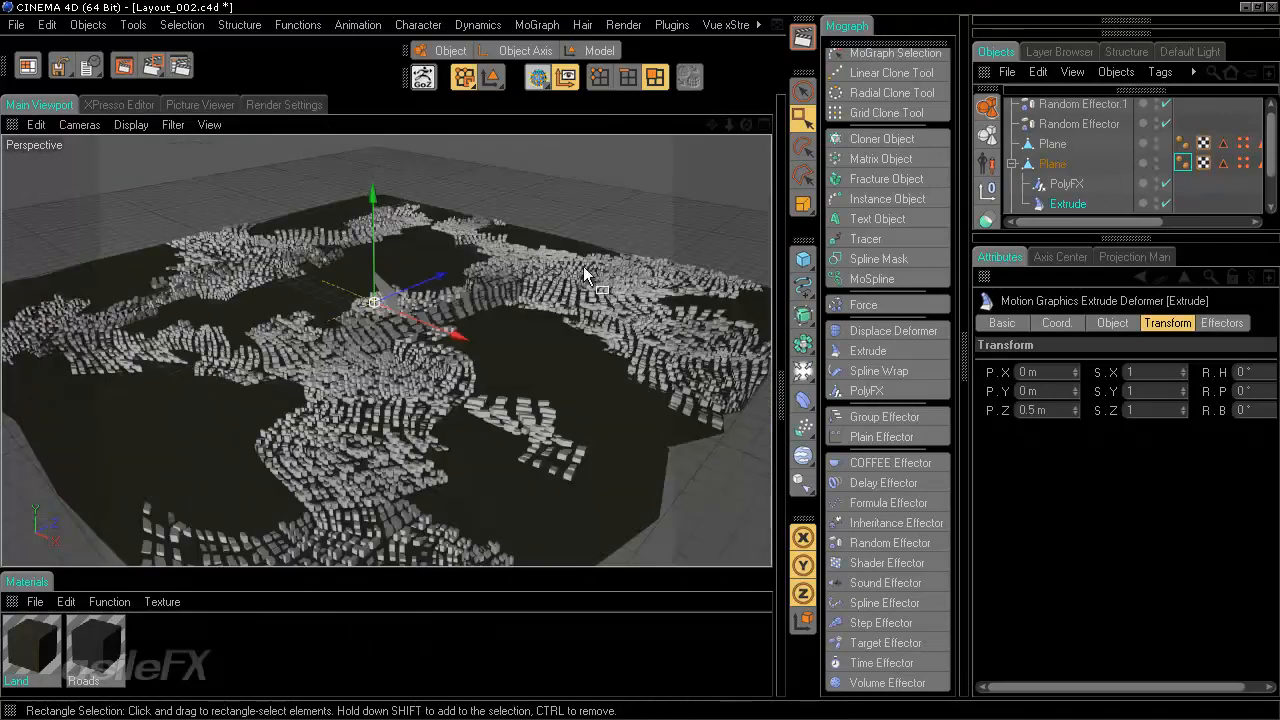
left_click(1245, 106)
left_click_drag(640, 361, 640, 361, "alt")
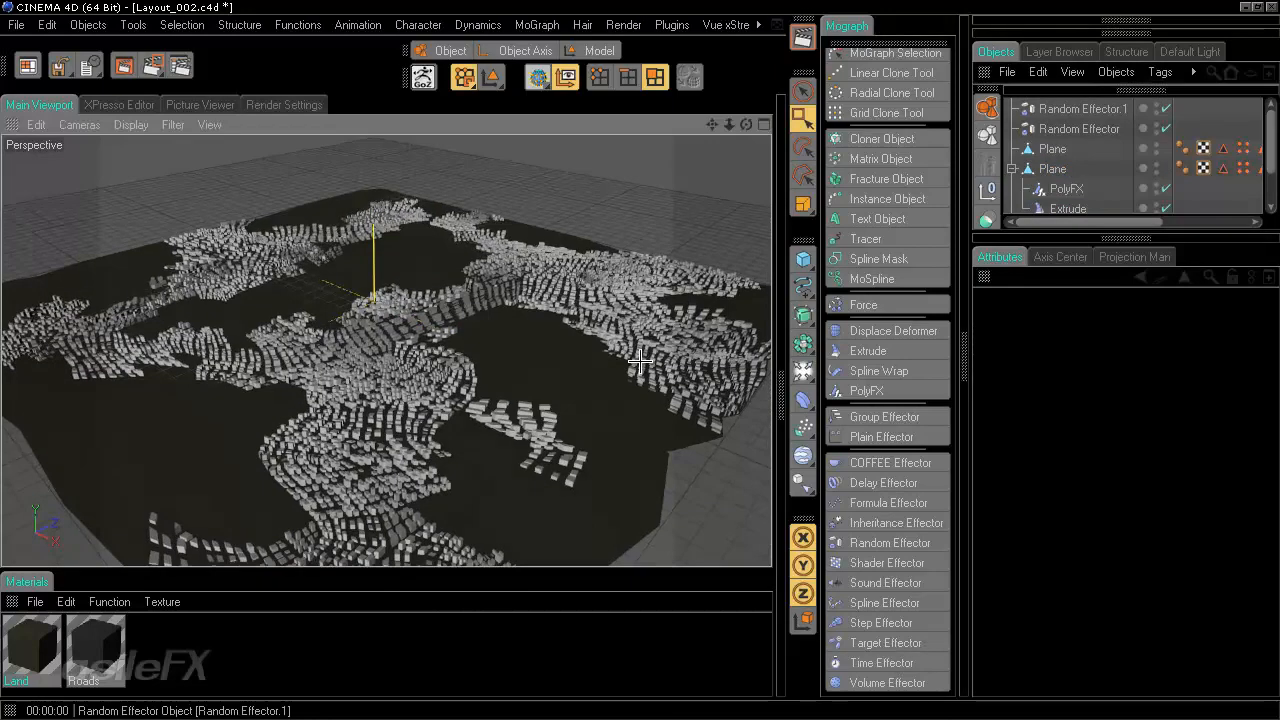
scroll(1126, 166, "down", 2)
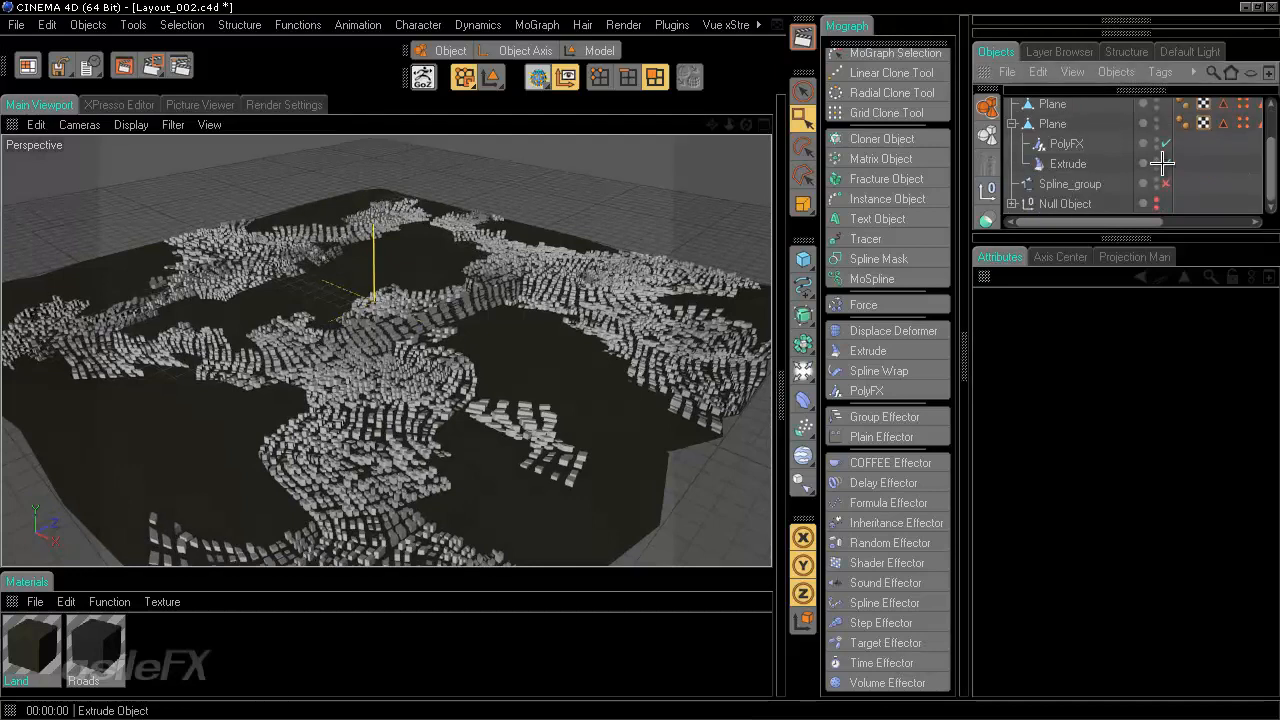
Step: Set the PolyFX deformer's falloff shape to Source and link Spline_group as its source
left_click(1060, 183)
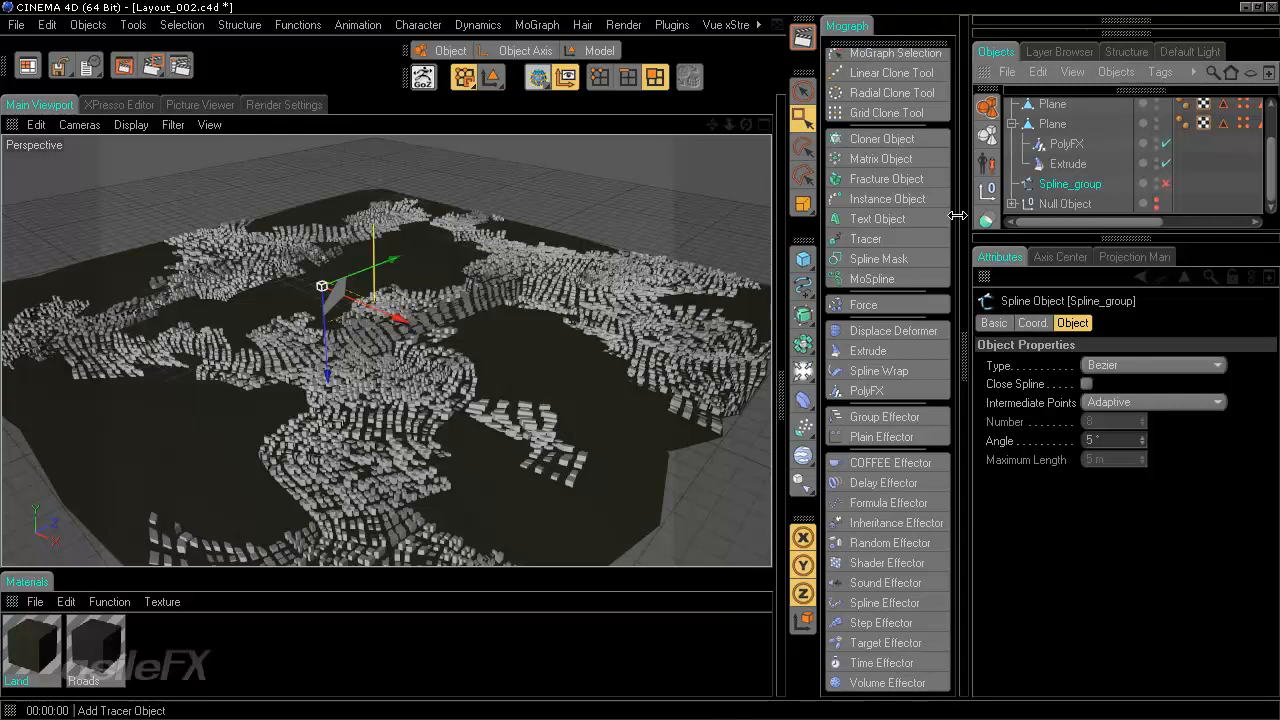
left_click(1066, 164)
left_click(1228, 326)
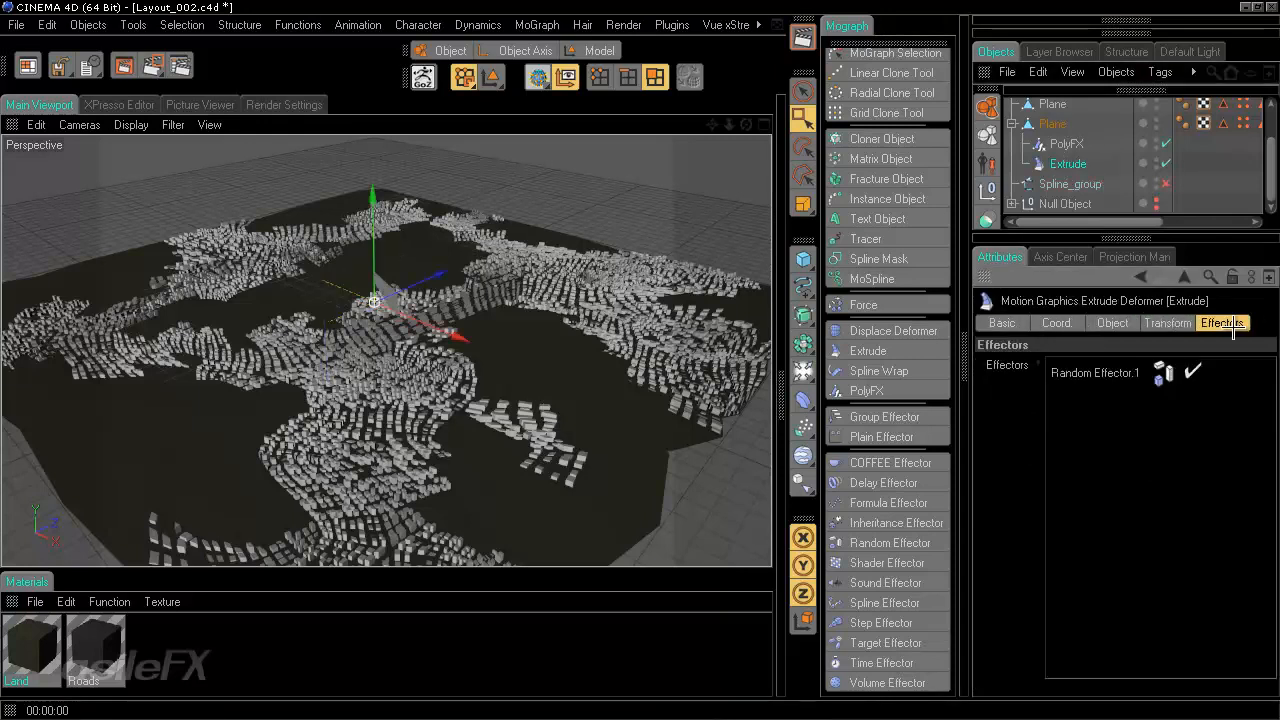
left_click(1067, 144)
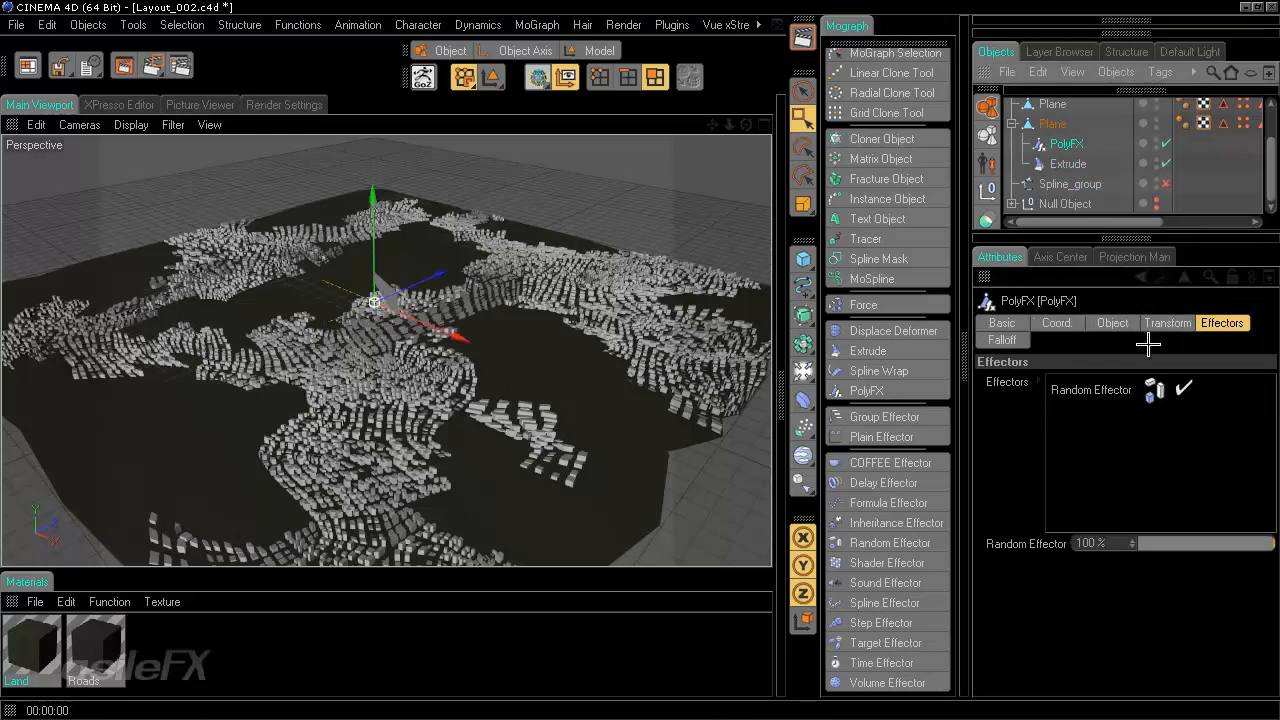
left_click(1002, 341)
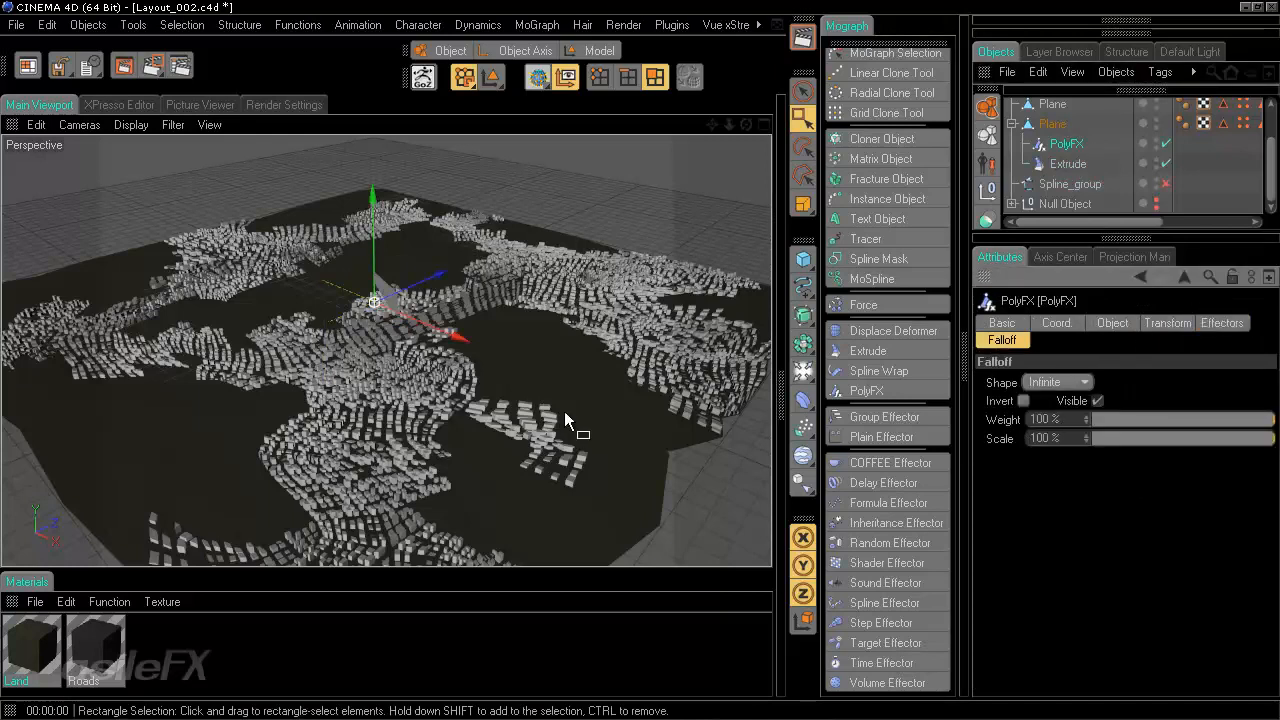
scroll(564, 411, "up", 3)
scroll(600, 360, "up", 3)
scroll(640, 370, "up", 3)
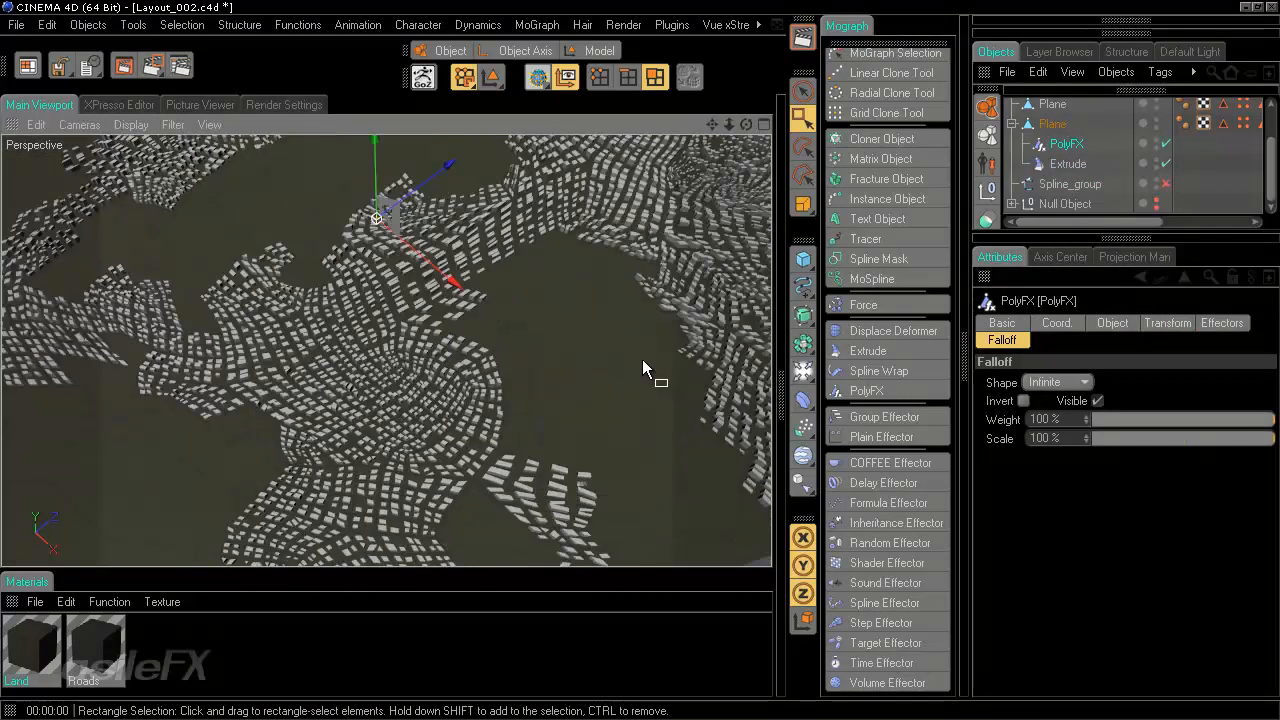
left_click(1062, 382)
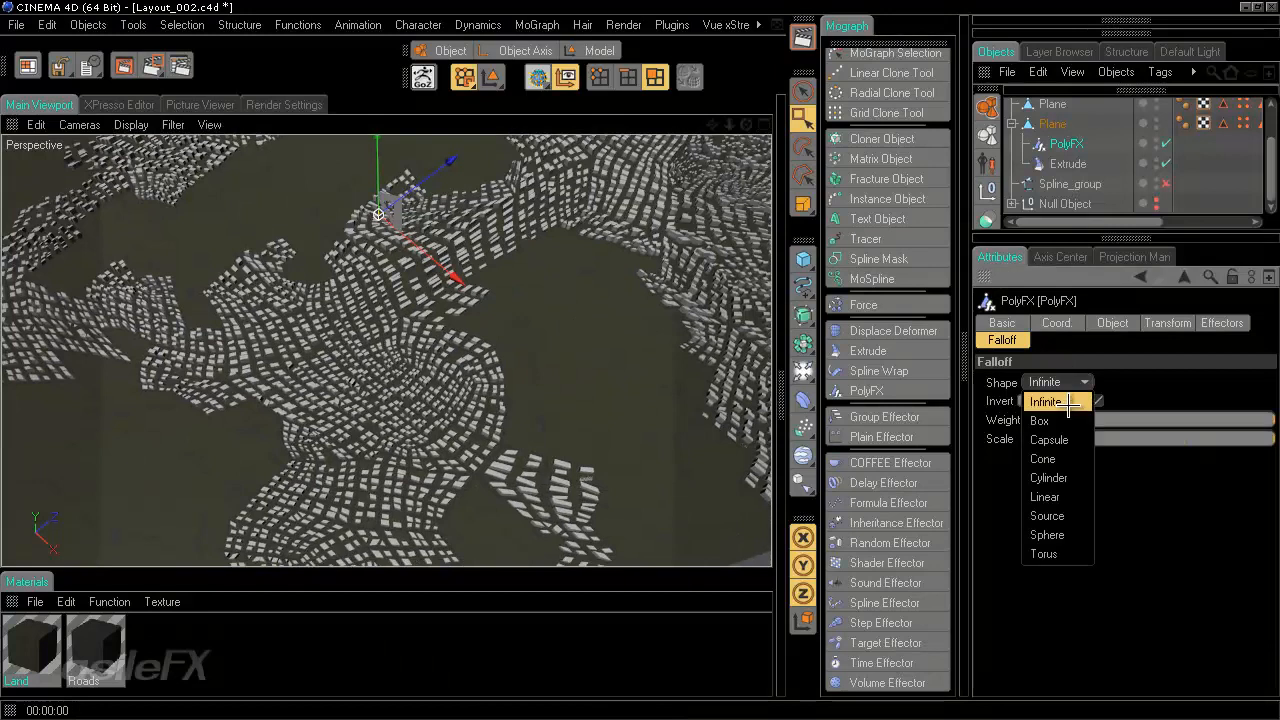
left_click(1068, 516)
left_click_drag(1117, 505, 1114, 480)
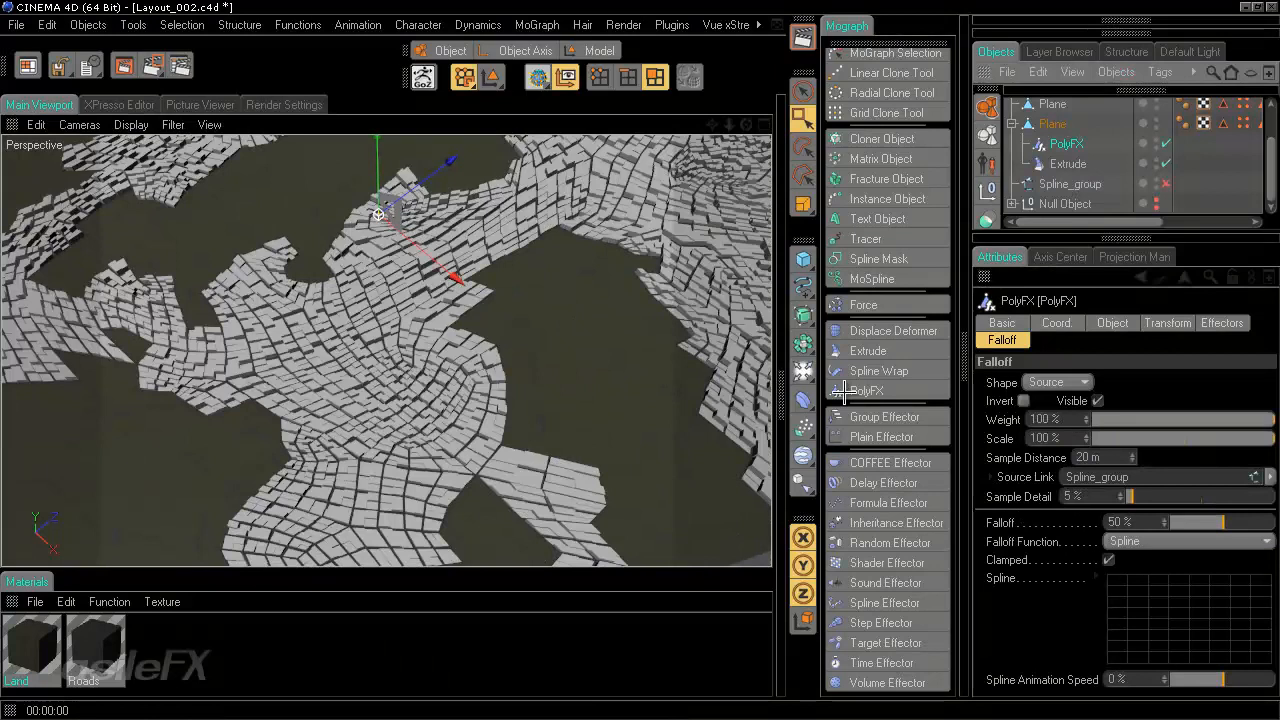
Step: Set the PolyFX falloff's sample detail to 48% and its sample distance to 50 m
left_click(1020, 400)
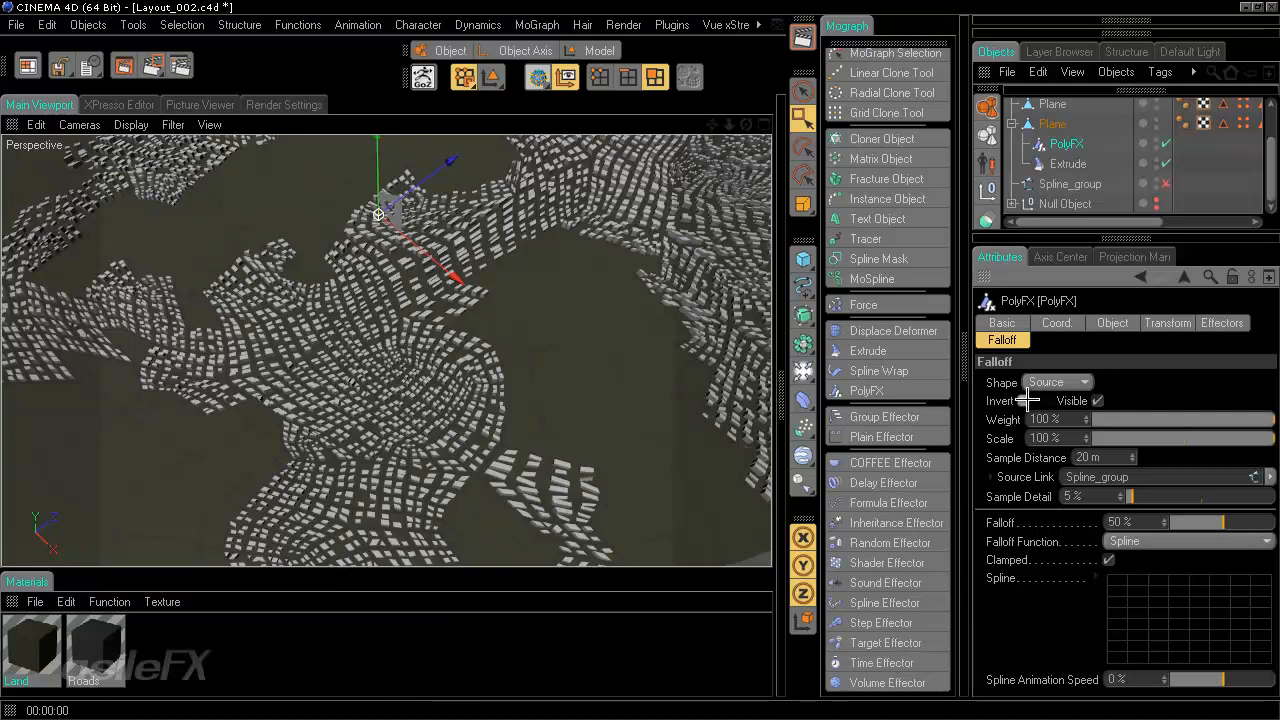
left_click(1026, 400)
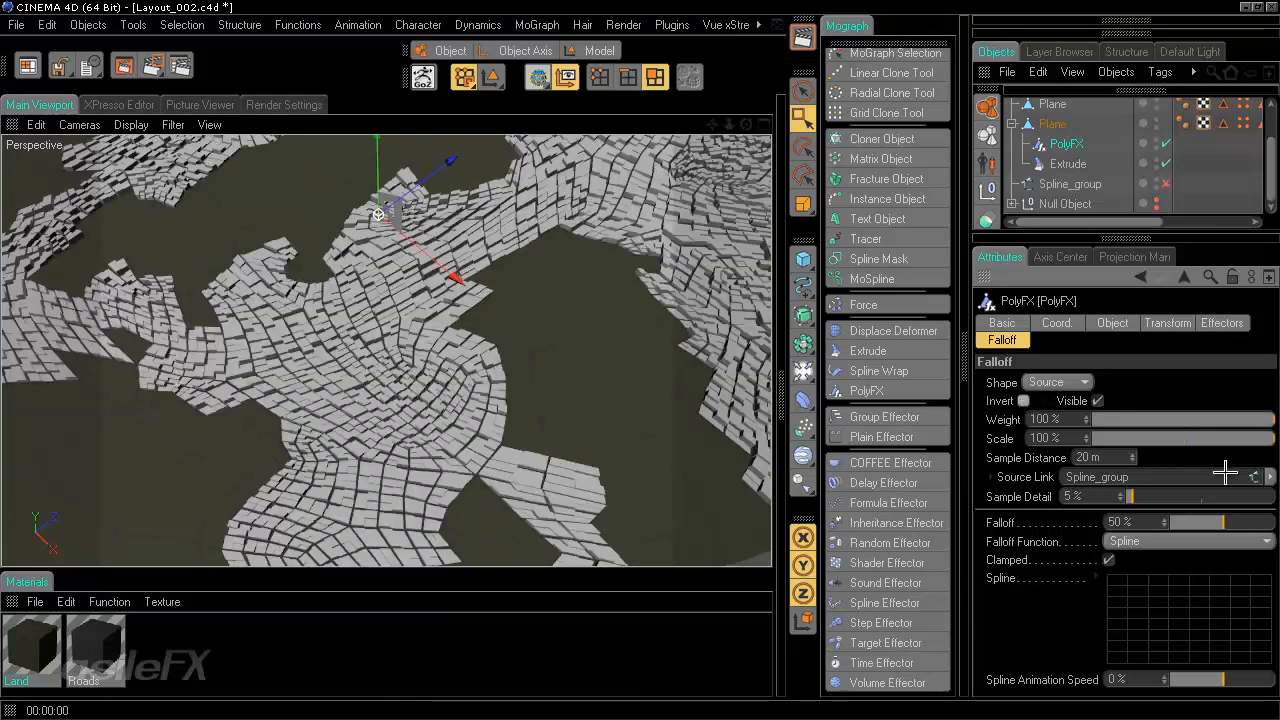
left_click(1198, 497)
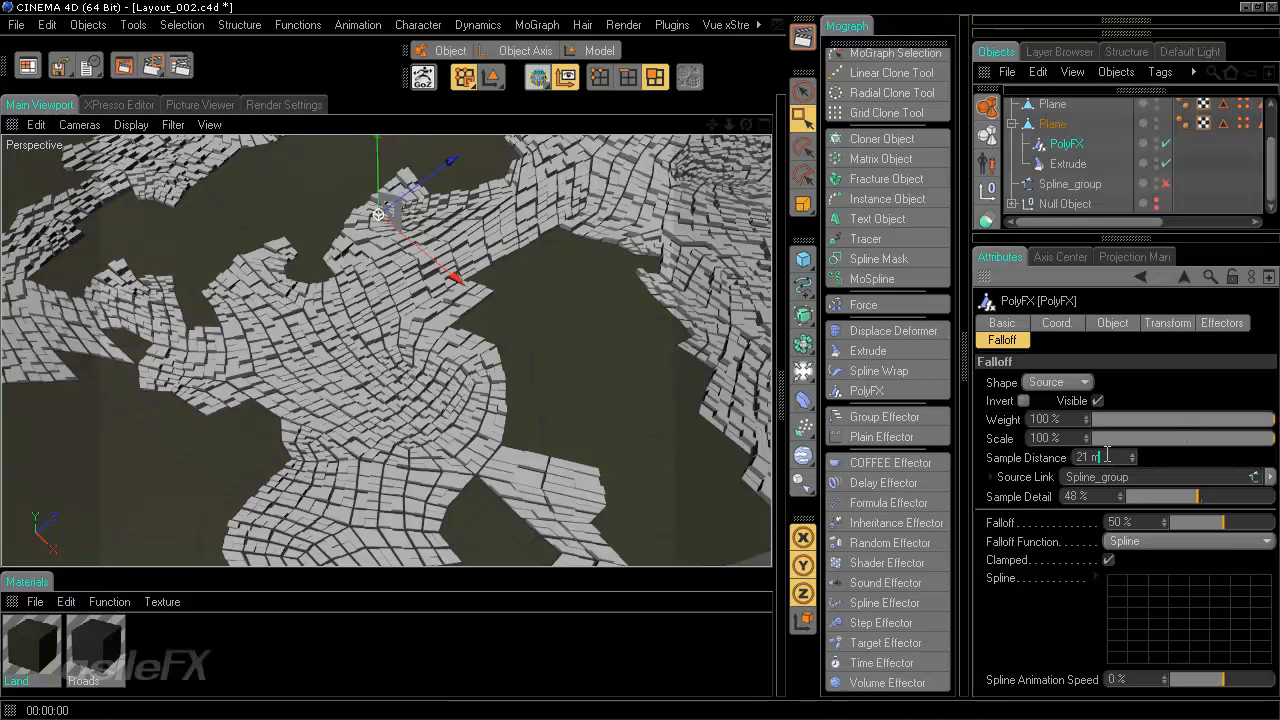
left_click_drag(1107, 455, 1027, 452)
type("50")
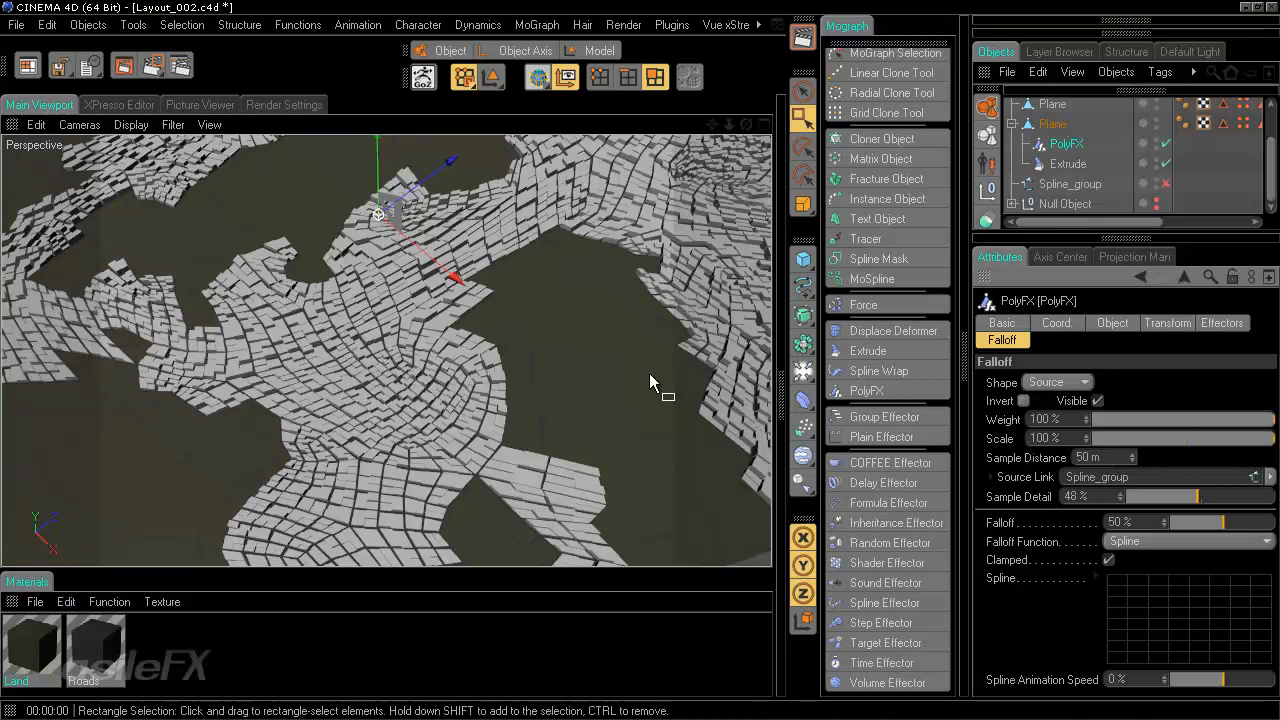
Step: Try a PolyFX falloff value of 100% with a sample distance of 100 m
left_click_drag(528, 400, 646, 378, "alt")
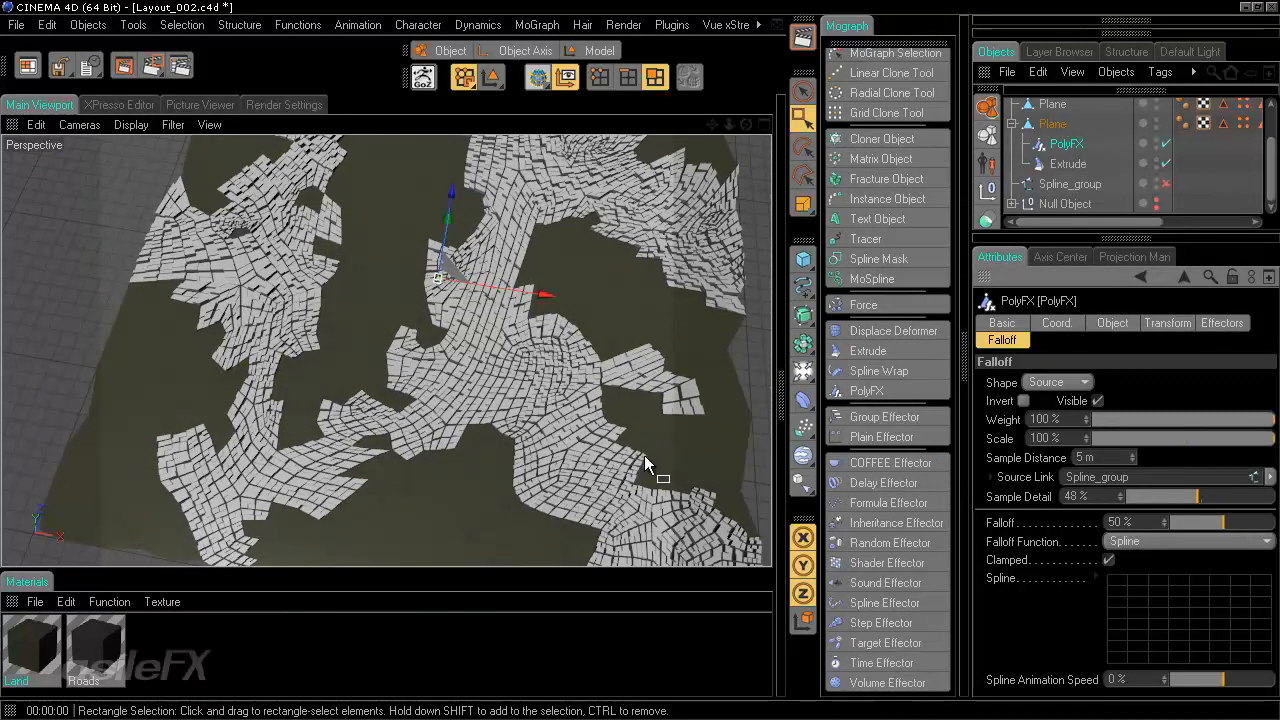
left_click(1272, 515)
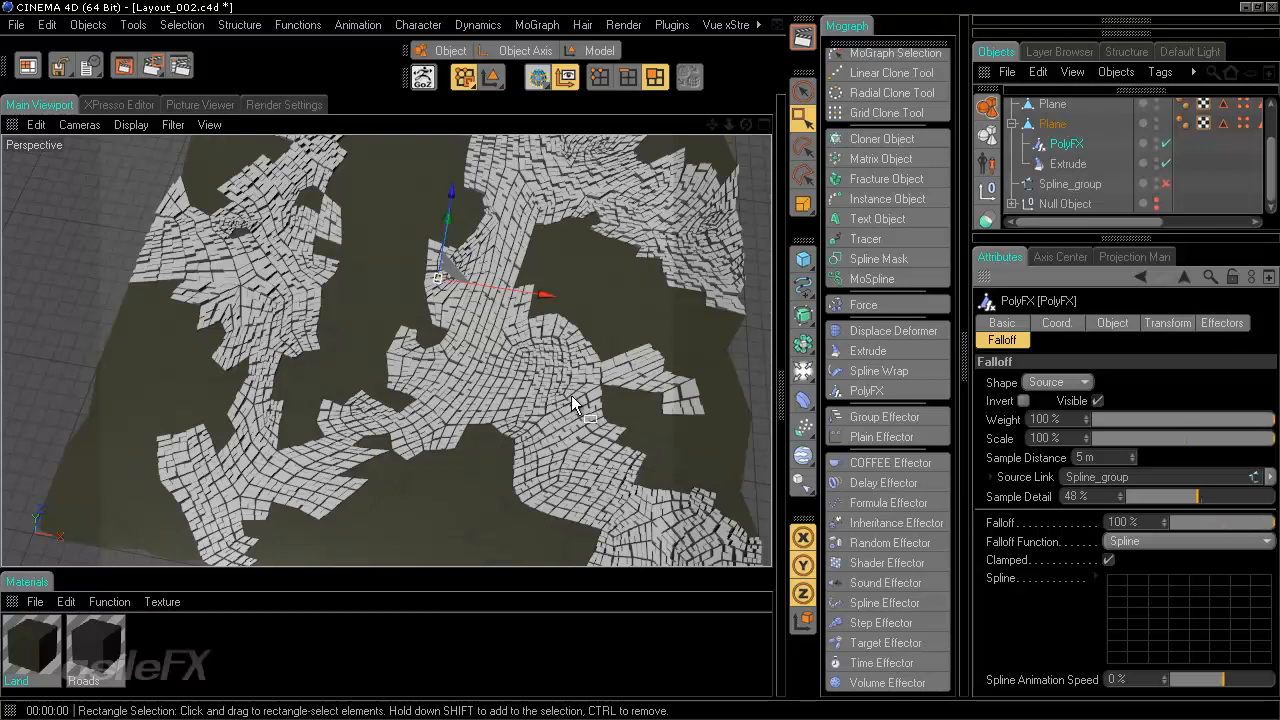
left_click_drag(676, 442, 625, 340, "alt")
double_click(1105, 457)
type("100")
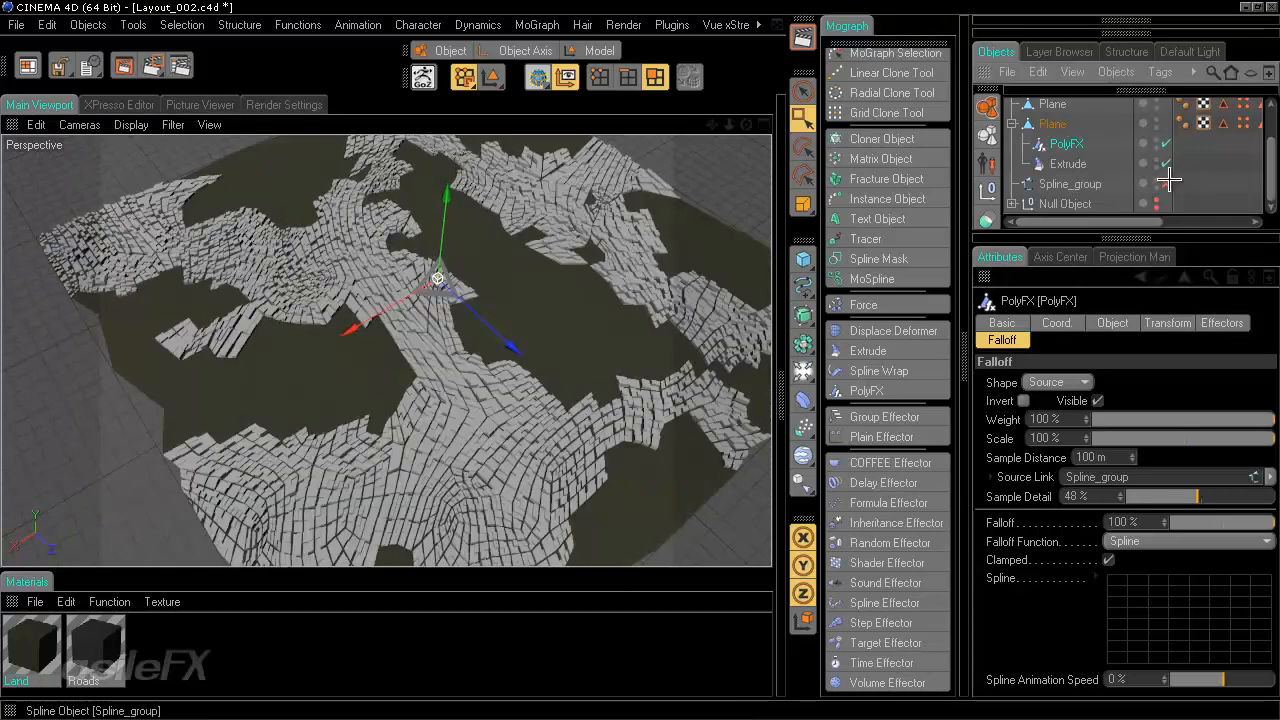
Step: Enable the Spline_group object and set the PolyFX falloff's sample distance to 10 m
left_click(1166, 181)
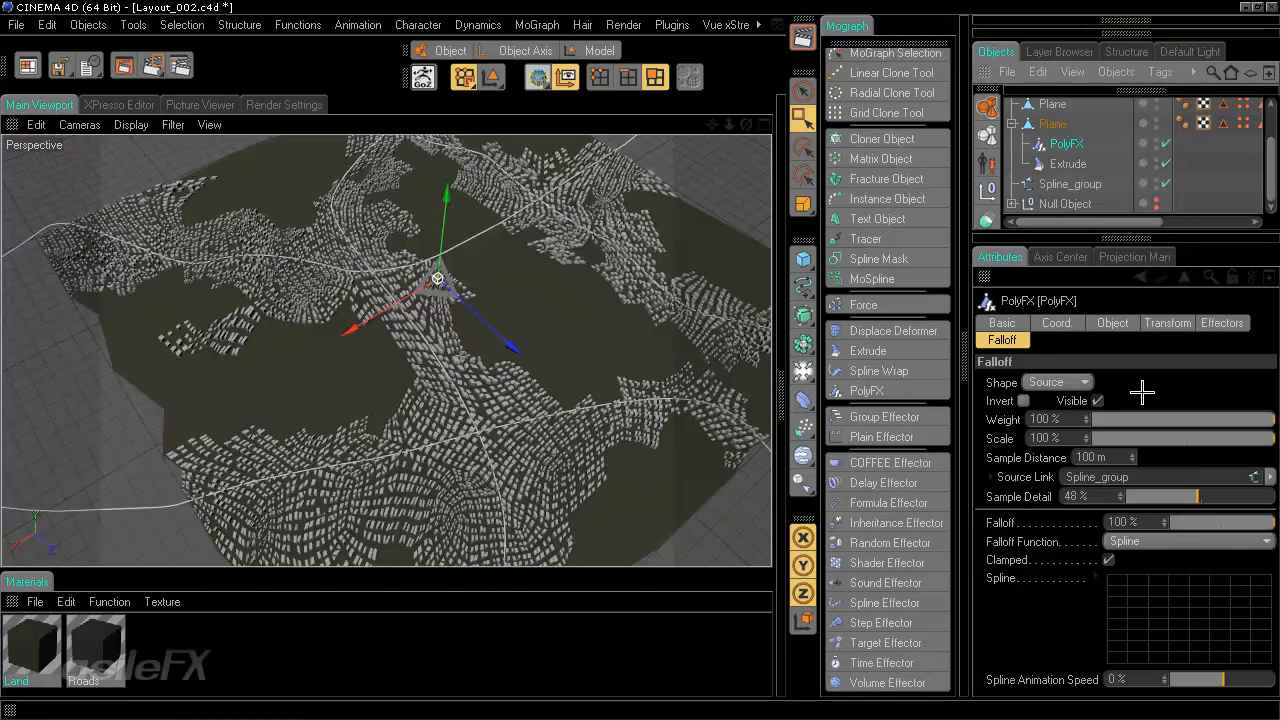
left_click_drag(1119, 459, 984, 477)
type("10")
key("Return")
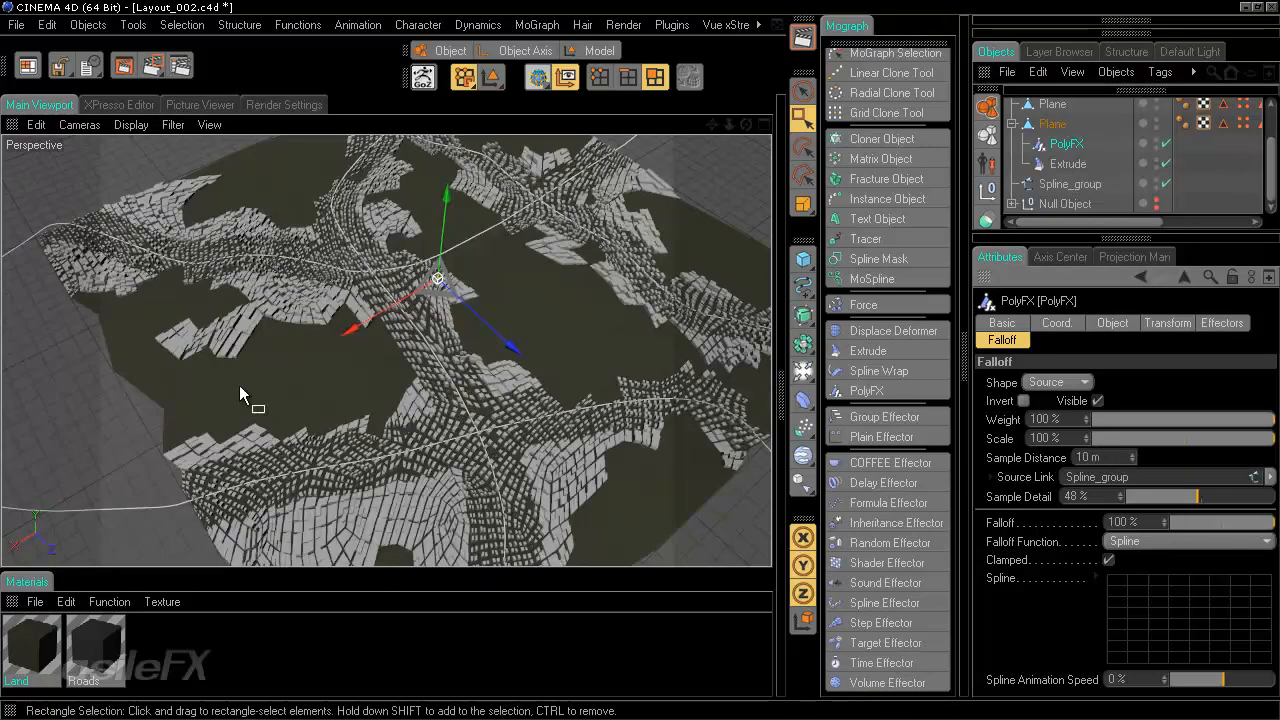
left_click_drag(381, 363, 642, 359, "alt")
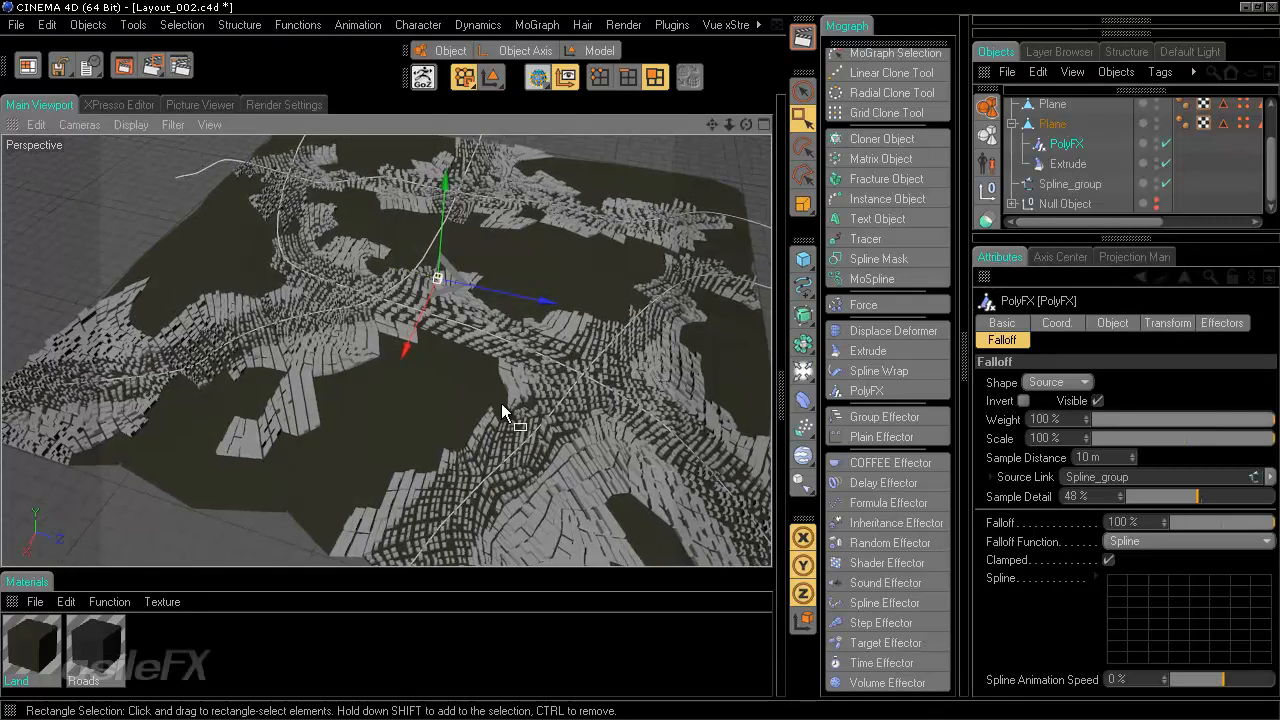
Step: Try inverting the PolyFX falloff, then turn the inversion back off
left_click(1021, 401)
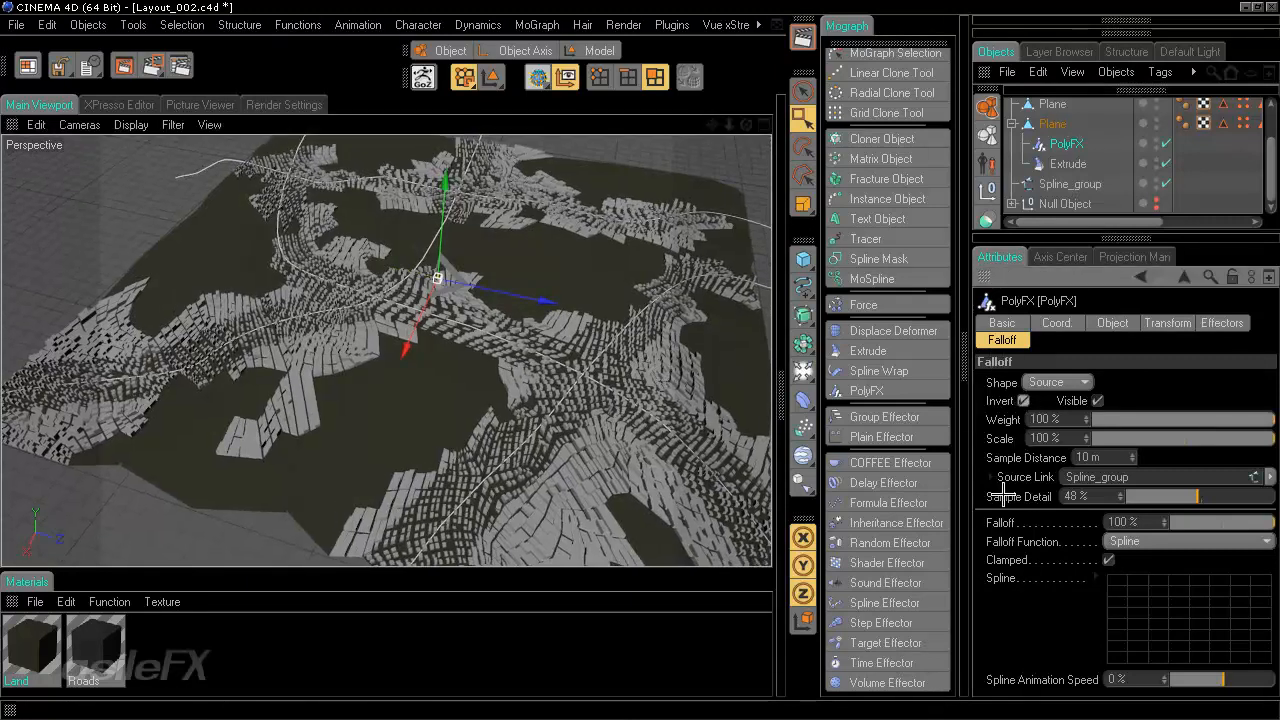
left_click(1021, 401)
left_click_drag(672, 360, 638, 359, "alt")
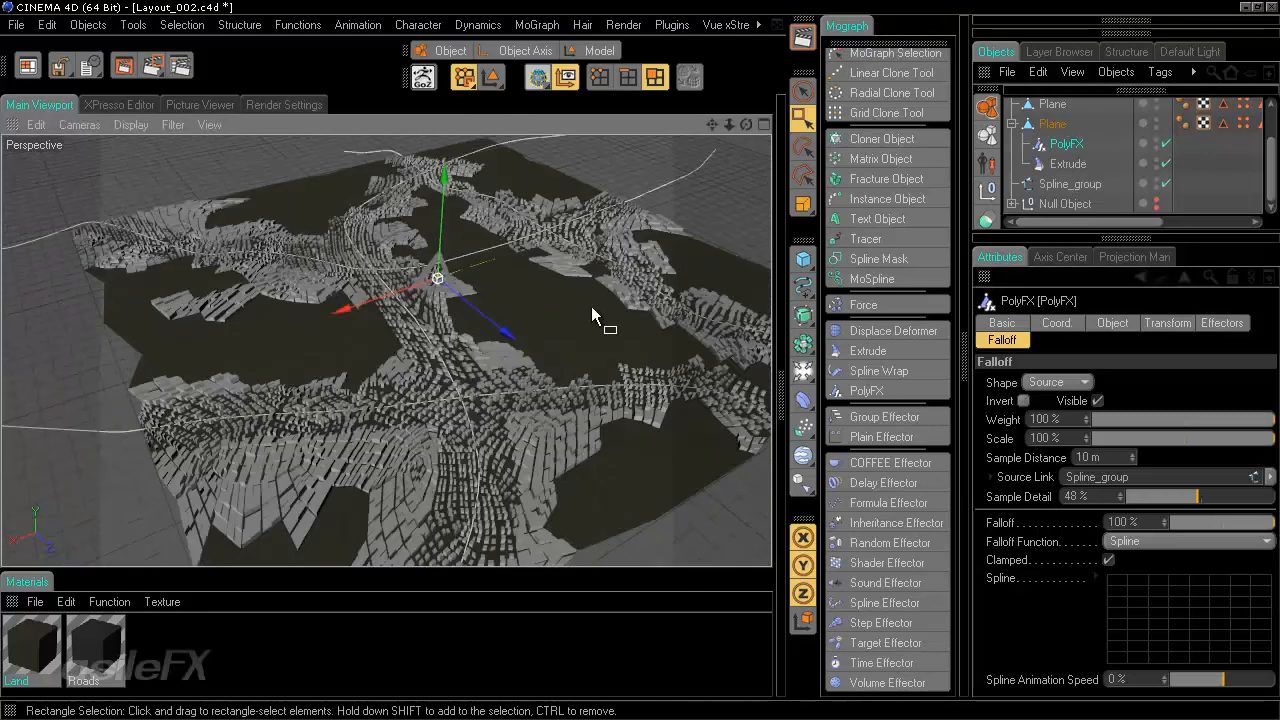
Step: Lower the PolyFX falloff value to 17% and set its sample distance to 5 m
left_click_drag(593, 316, 651, 357, "alt")
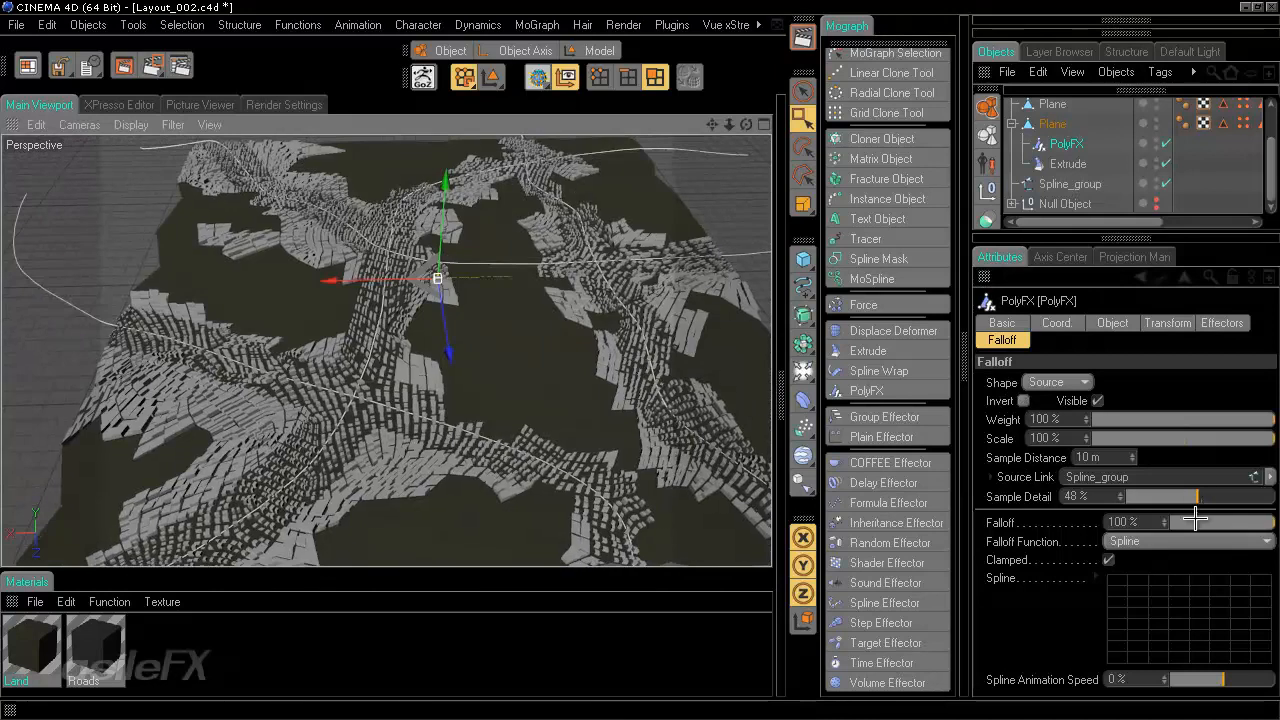
left_click_drag(1195, 518, 1188, 519)
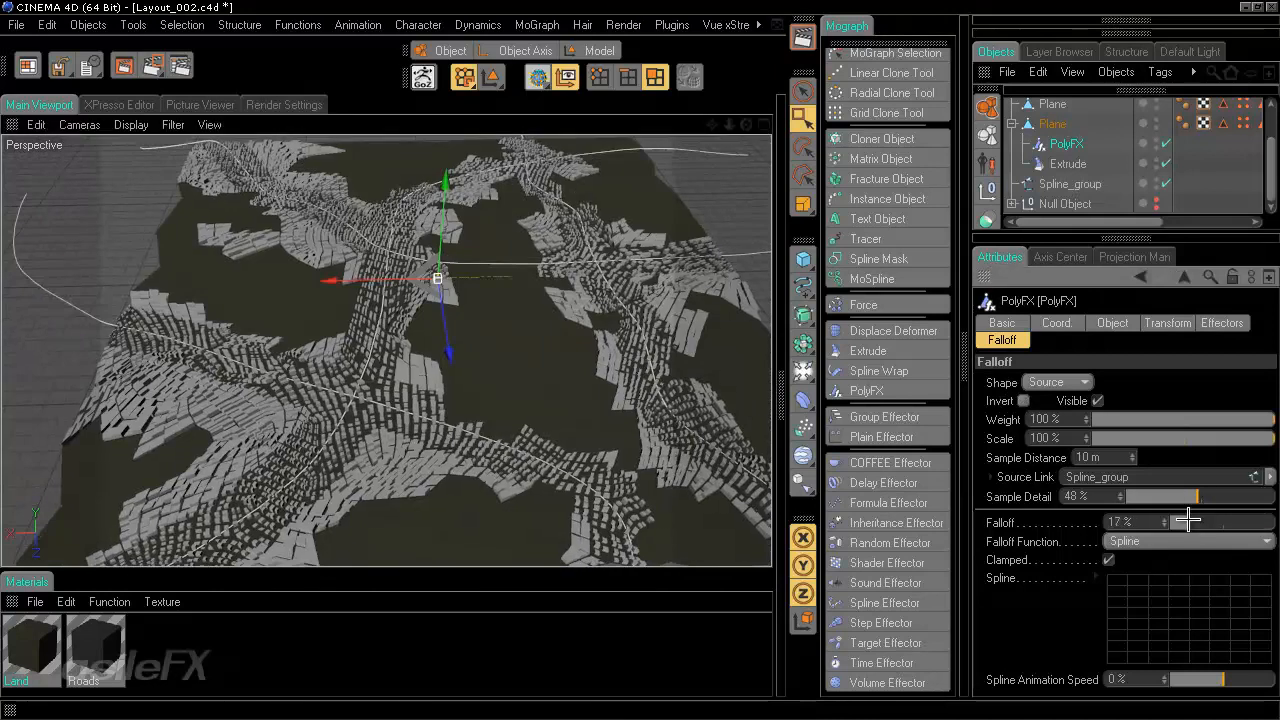
left_click_drag(1108, 458, 1022, 458)
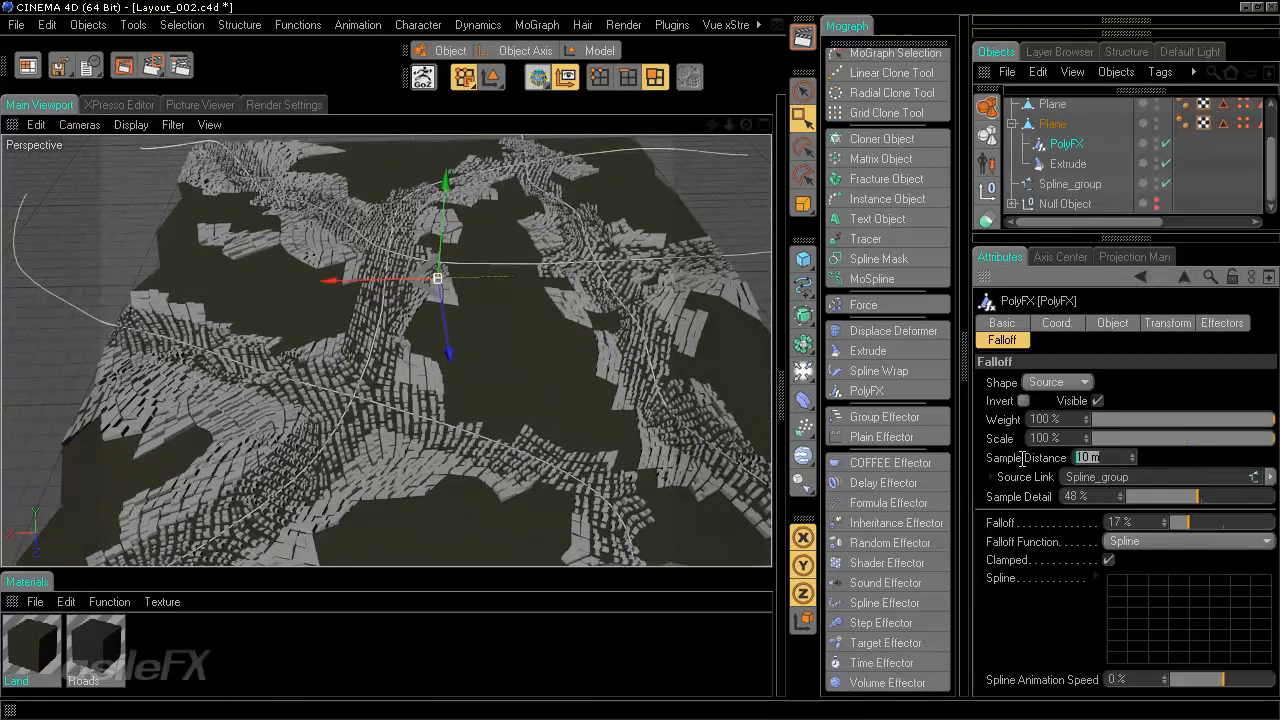
type("5")
key("Return")
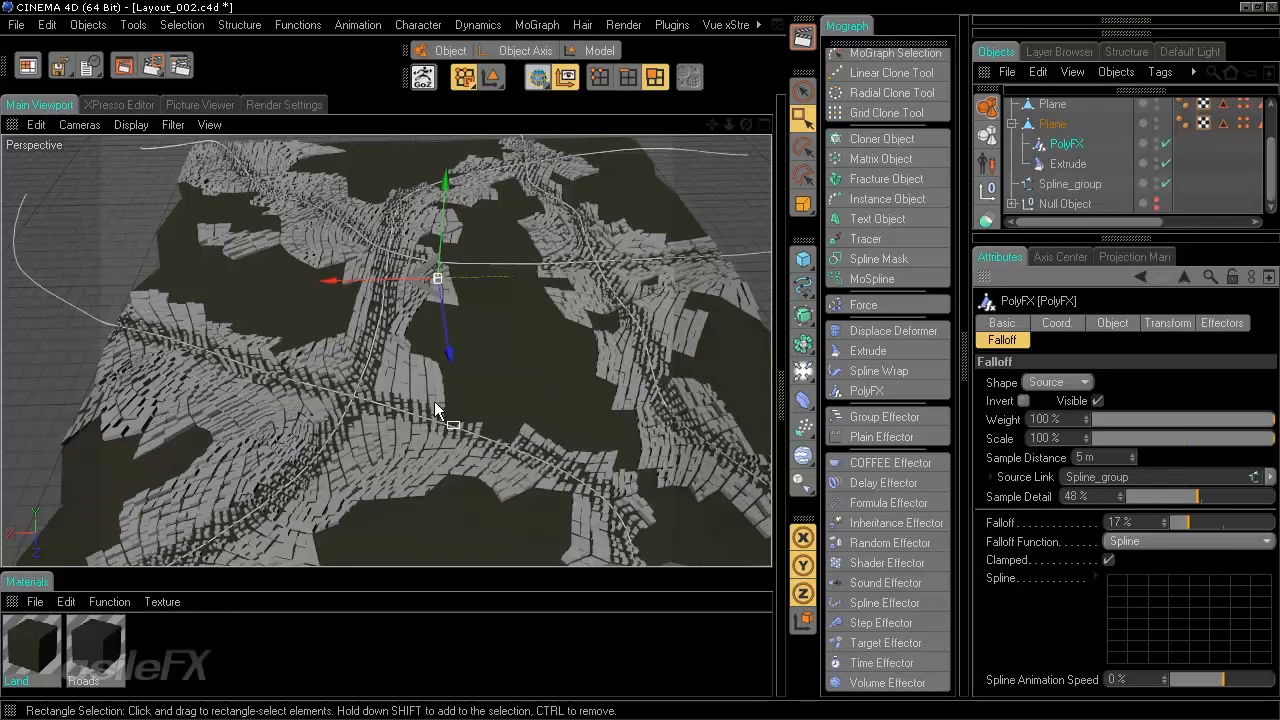
Step: Set the PolyFX falloff's sample distance to 15 m and check the building spread along the road splines
left_click_drag(643, 364, 458, 356, "alt")
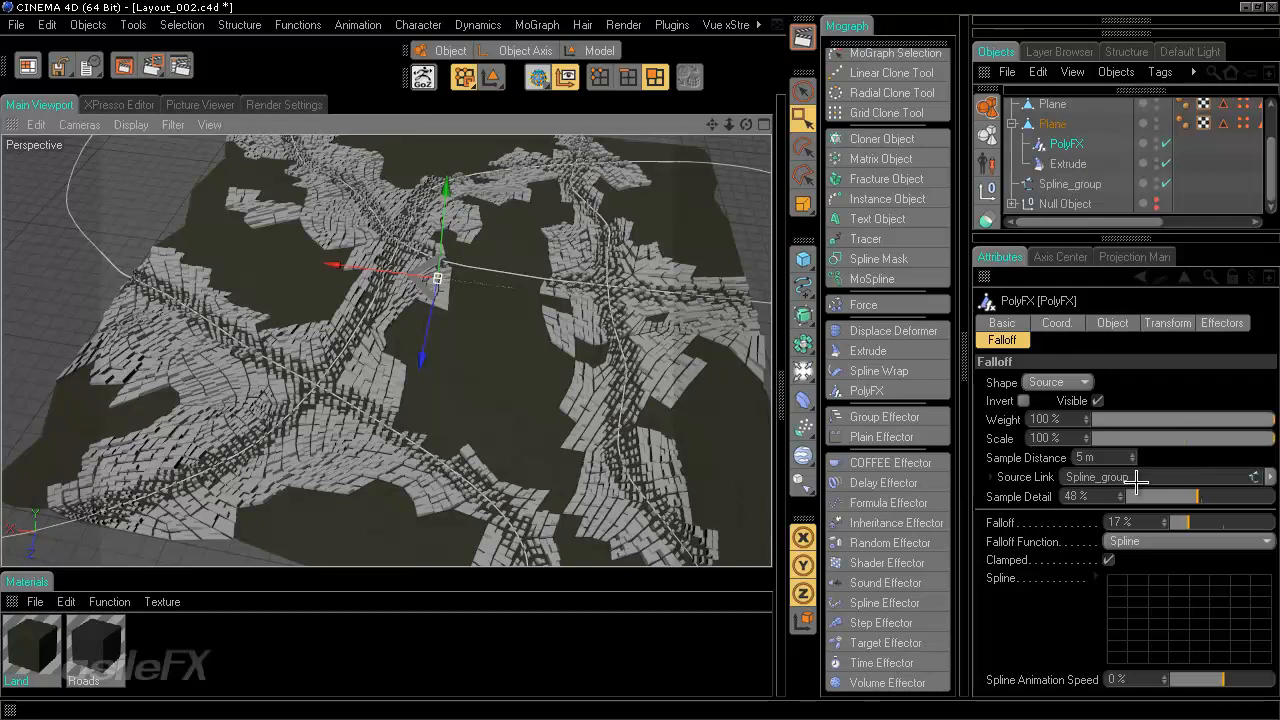
left_click(1088, 457)
type("15")
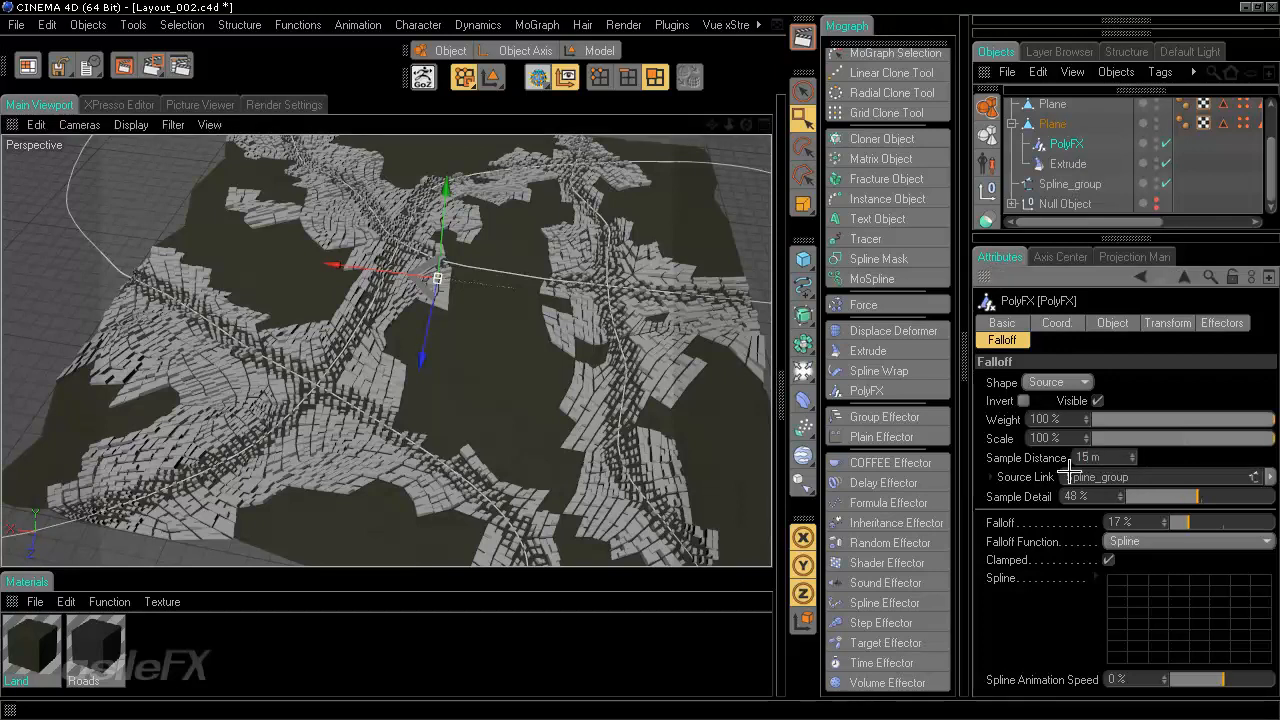
left_click_drag(569, 347, 641, 276, "alt")
left_click_drag(717, 303, 640, 362, "alt")
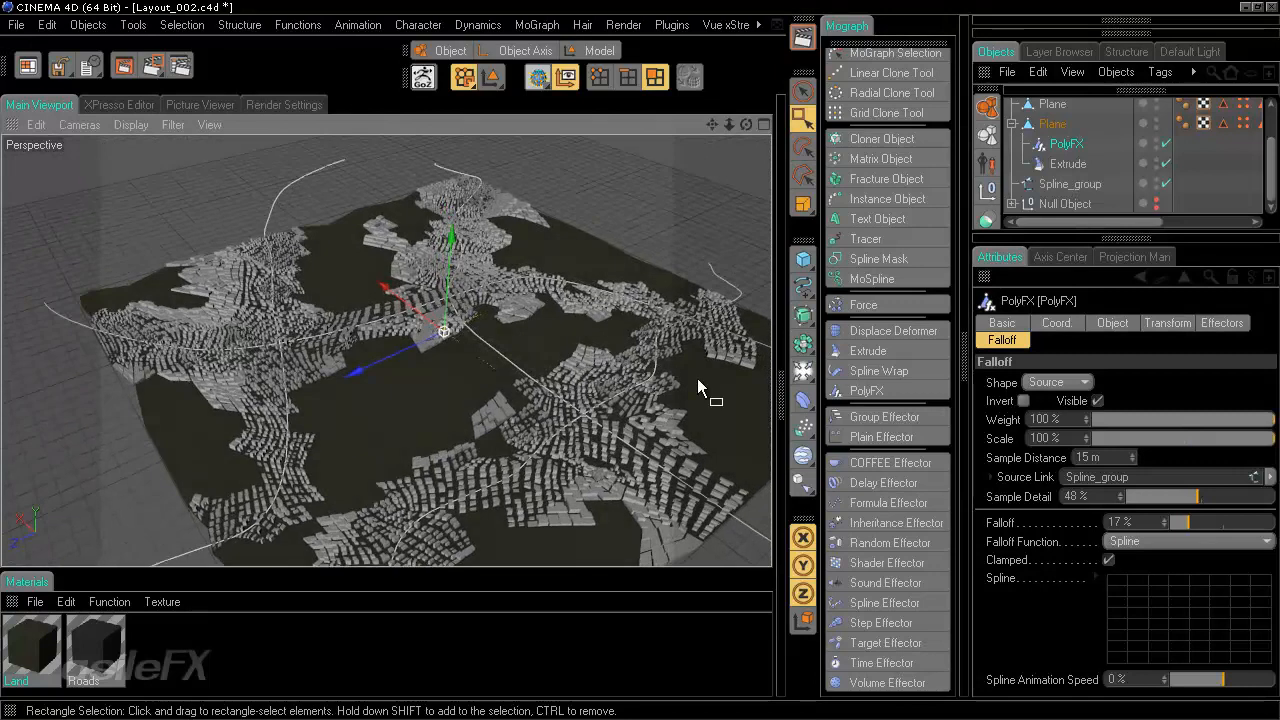